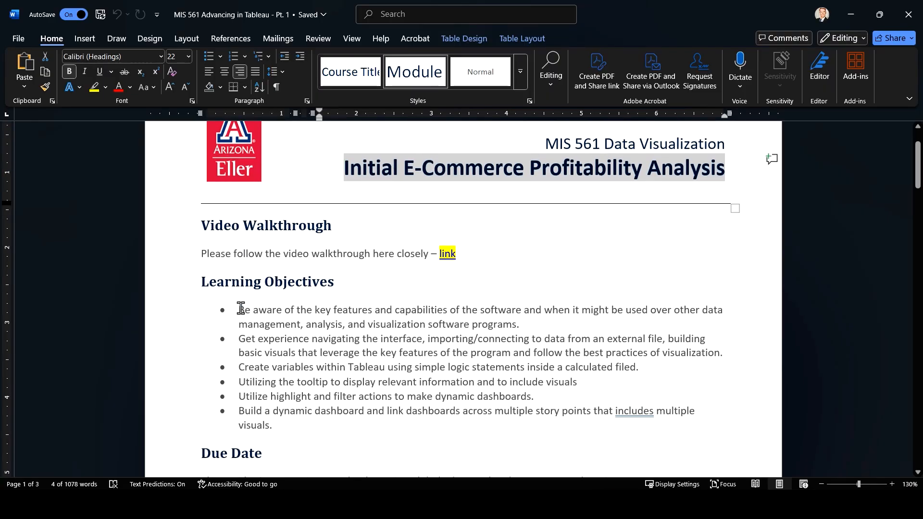
Read through the Learning Objectives, Due Date and start of the Assignment Overview in the assignment document
{"action": "left_click_drag", "start_coordinate": [243, 313], "coordinate": [704, 433]}
{"action": "left_click", "coordinate": [483, 382]}
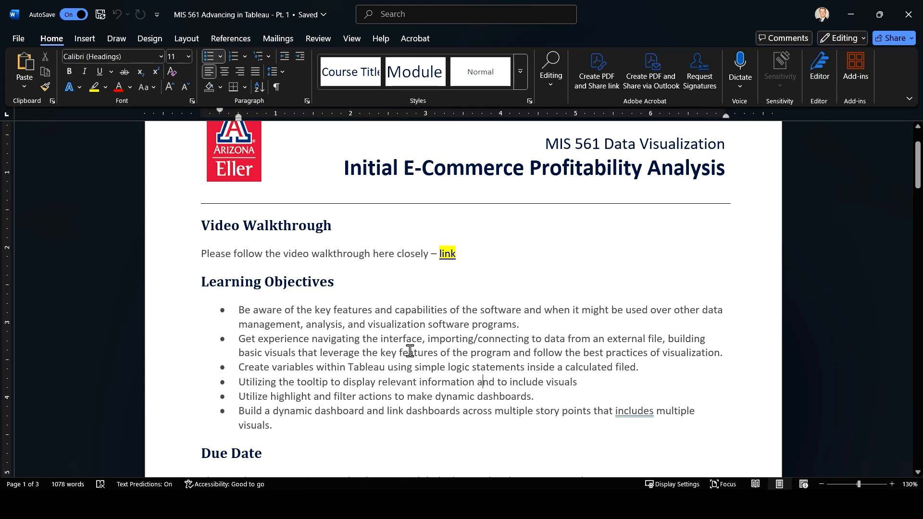
{"action": "scroll", "coordinate": [409, 349], "scroll_direction": "down", "scroll_amount": 3}
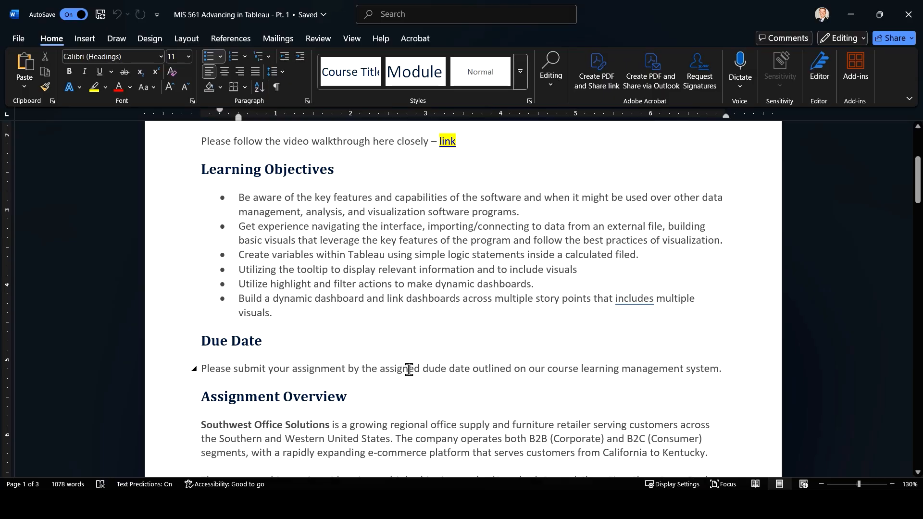
{"action": "scroll", "coordinate": [408, 369], "scroll_direction": "down", "scroll_amount": 2}
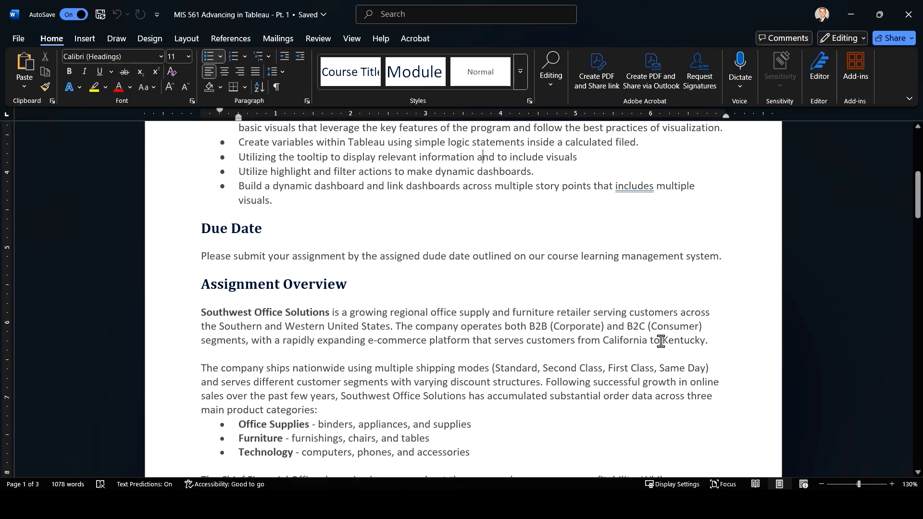
{"action": "scroll", "coordinate": [660, 340], "scroll_direction": "down", "scroll_amount": 1}
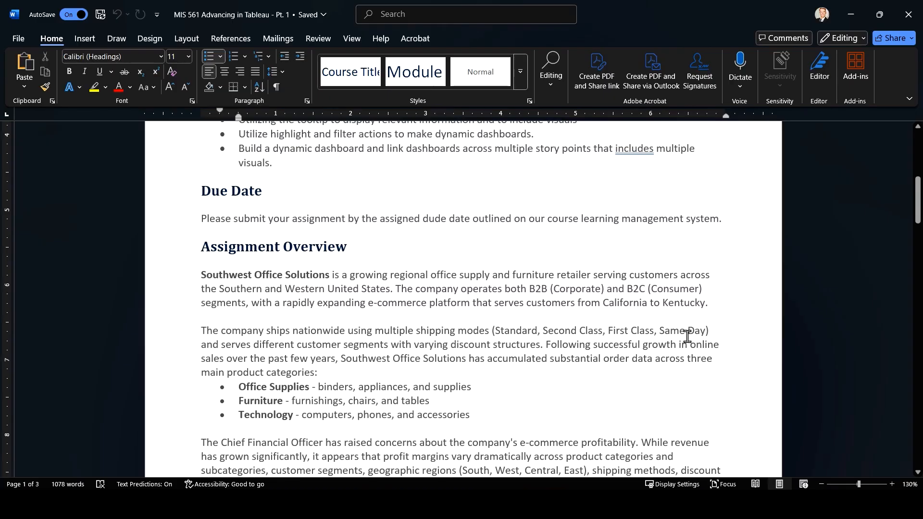
Switch to the Excel workbook, look through the Tableau Submission sheet and the three order data sheets, and return to Word
{"action": "left_click", "coordinate": [601, 505]}
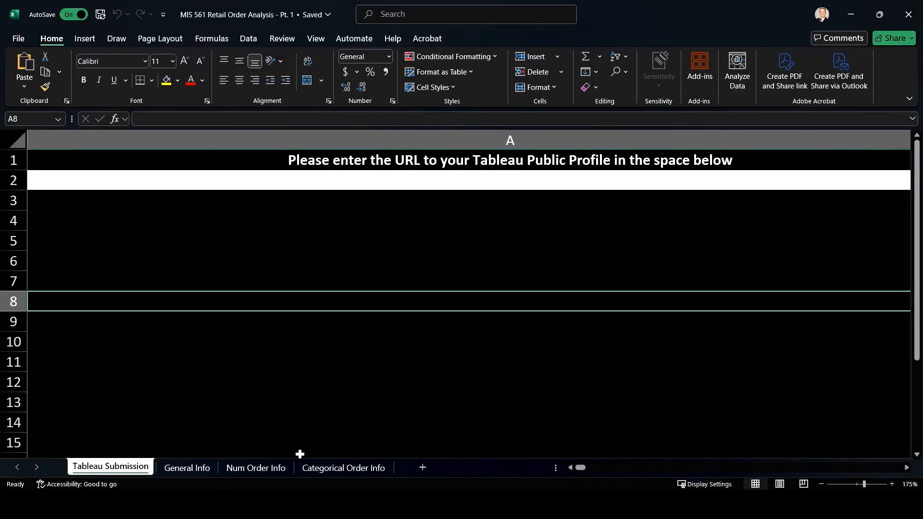
{"action": "left_click", "coordinate": [192, 472]}
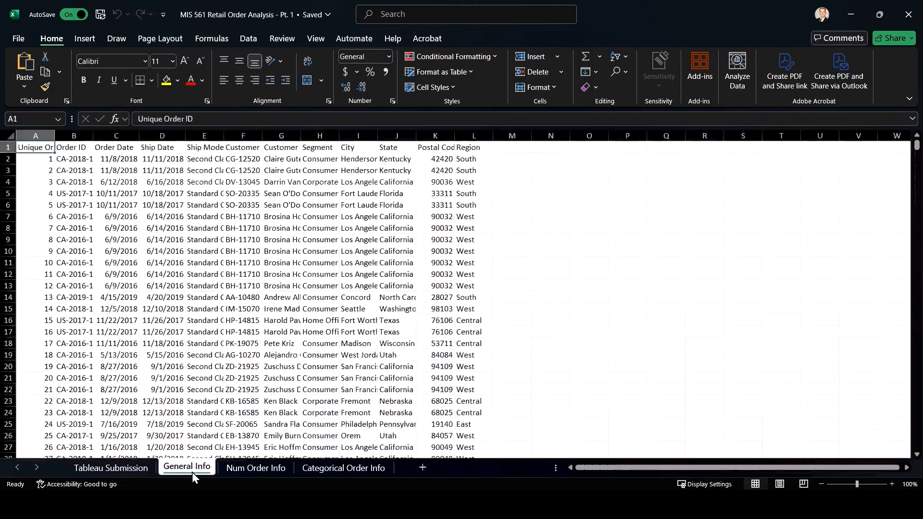
{"action": "left_click", "coordinate": [266, 470]}
{"action": "left_click", "coordinate": [320, 469]}
{"action": "left_click", "coordinate": [255, 468]}
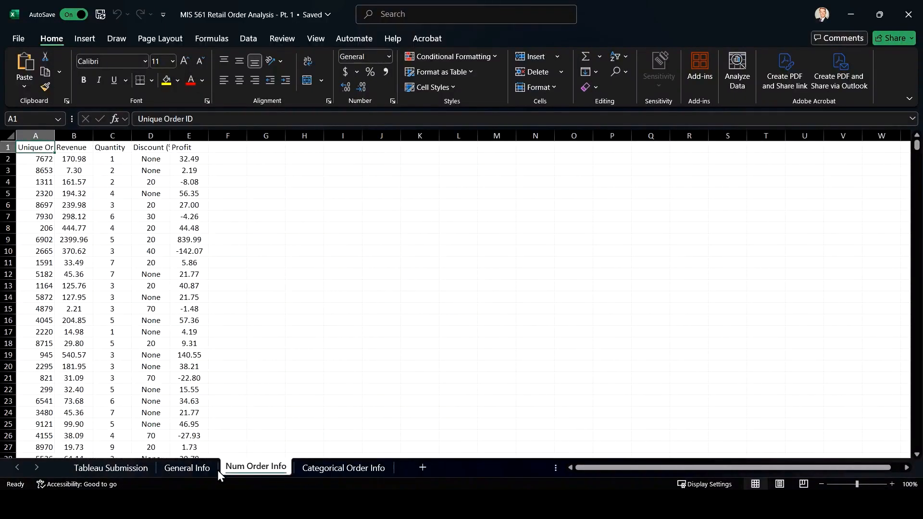
{"action": "left_click", "coordinate": [185, 469]}
{"action": "left_click", "coordinate": [119, 471]}
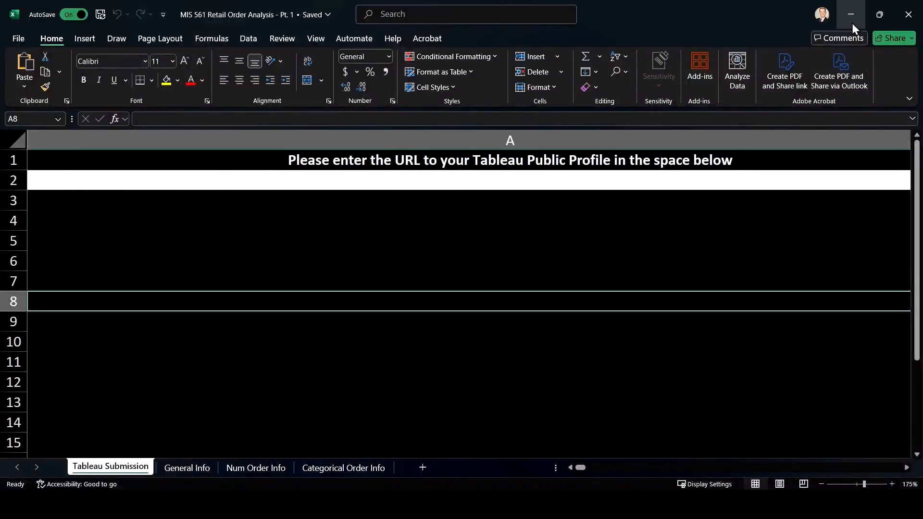
{"action": "scroll", "coordinate": [648, 260], "scroll_direction": "down", "scroll_amount": 1}
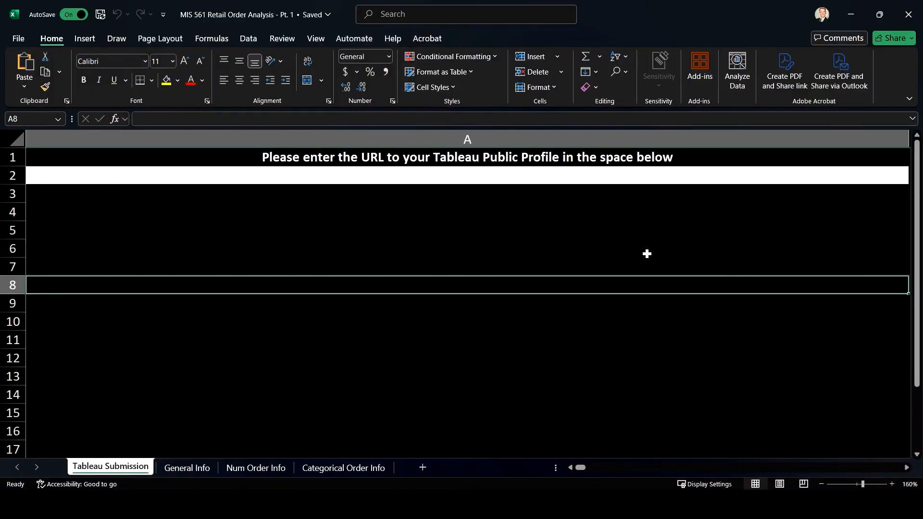
{"action": "scroll", "coordinate": [548, 189], "scroll_direction": "down", "scroll_amount": 1}
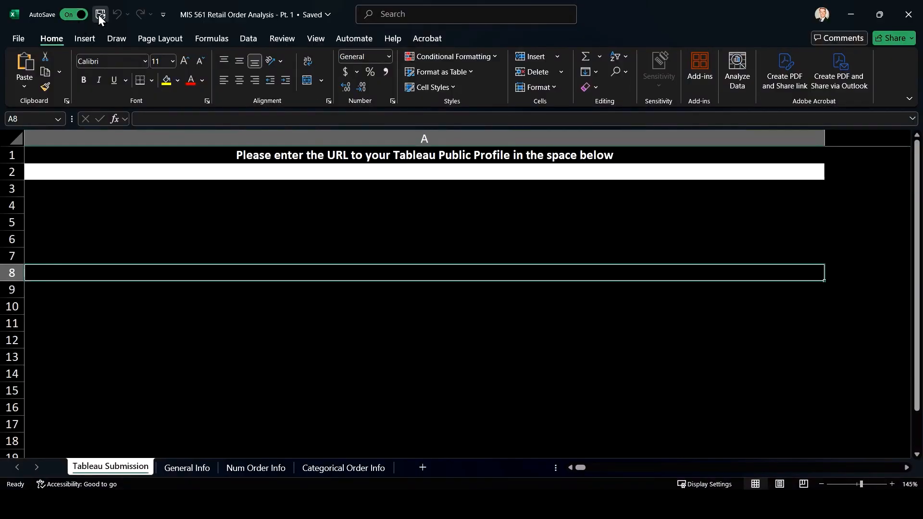
{"action": "left_click", "coordinate": [855, 13]}
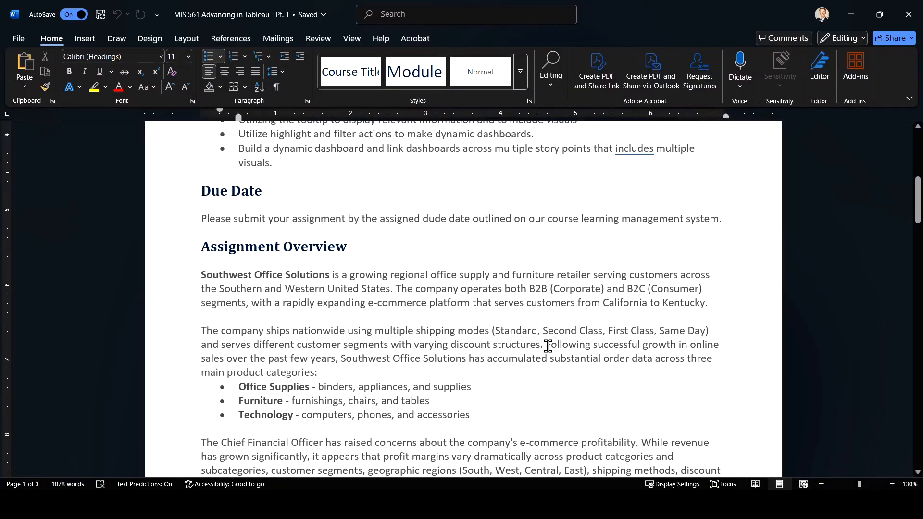
Select the Assignment Overview sentence about successful online sales growth and the product category bullets to review them
{"action": "left_click_drag", "start_coordinate": [549, 345], "coordinate": [605, 376]}
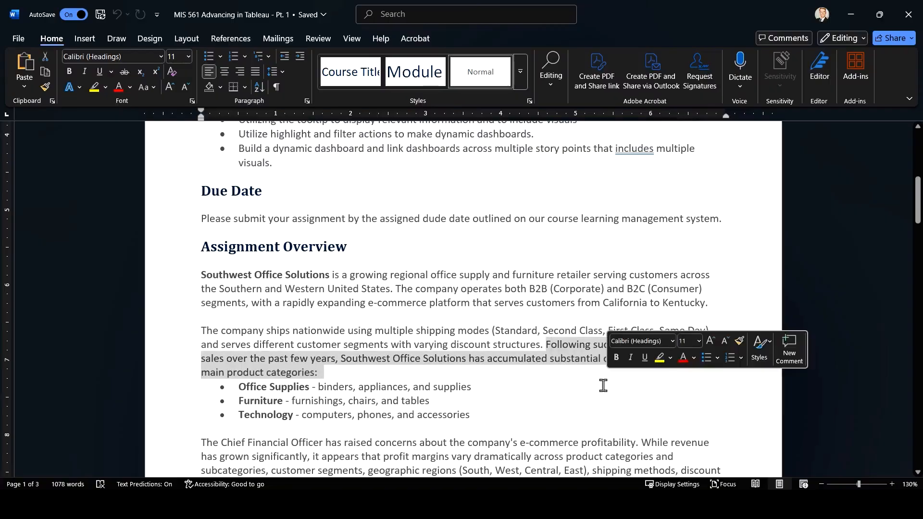
{"action": "left_click", "coordinate": [396, 364]}
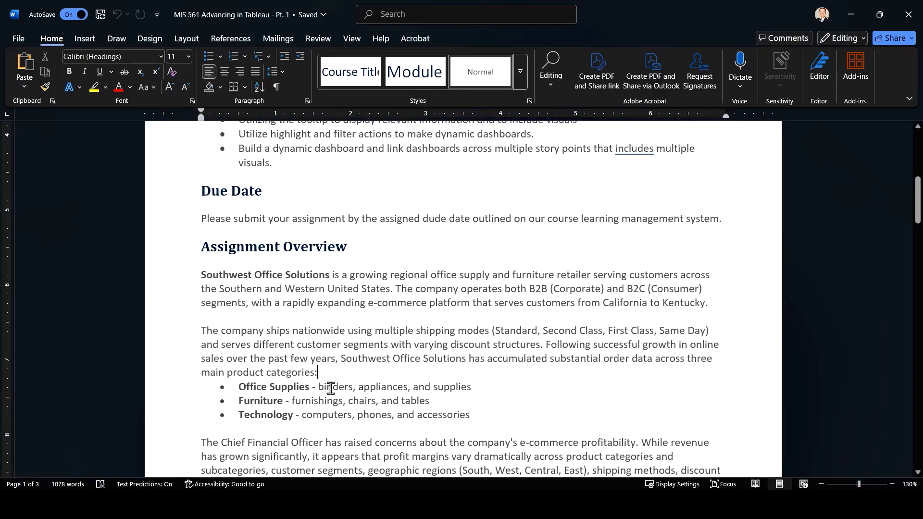
{"action": "left_click_drag", "start_coordinate": [239, 385], "coordinate": [313, 411]}
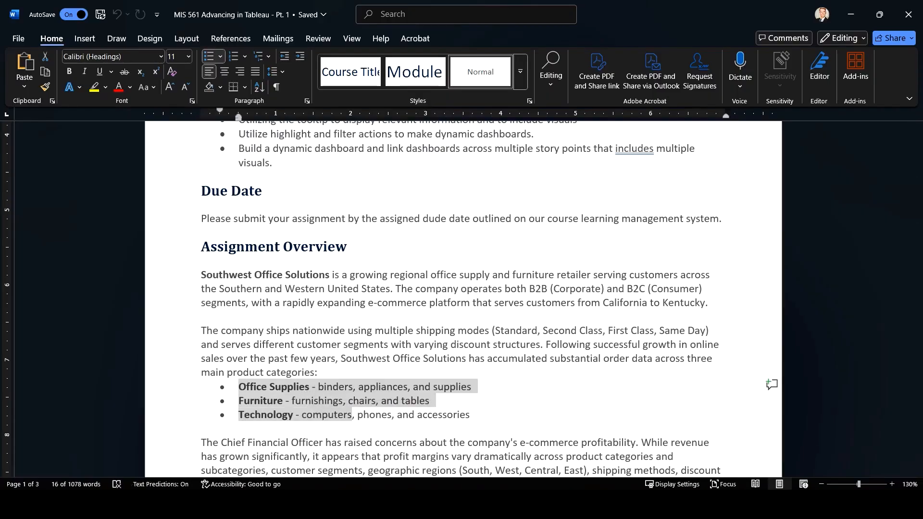
In Excel's Categorical Order Info sheet, fit the Category, Subcategory column to its contents, inspect it and Product ID, and return to Word
{"action": "left_click", "coordinate": [577, 505]}
{"action": "left_click", "coordinate": [354, 469]}
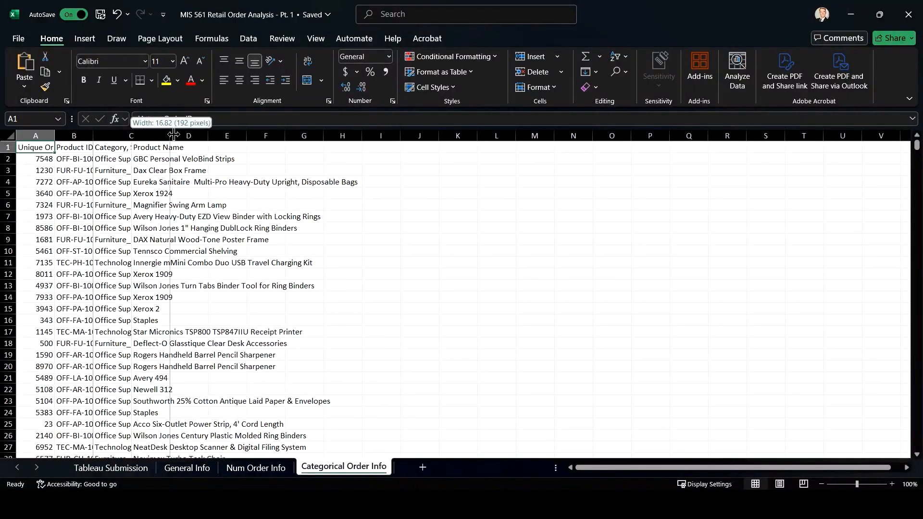
{"action": "double_click", "coordinate": [131, 136]}
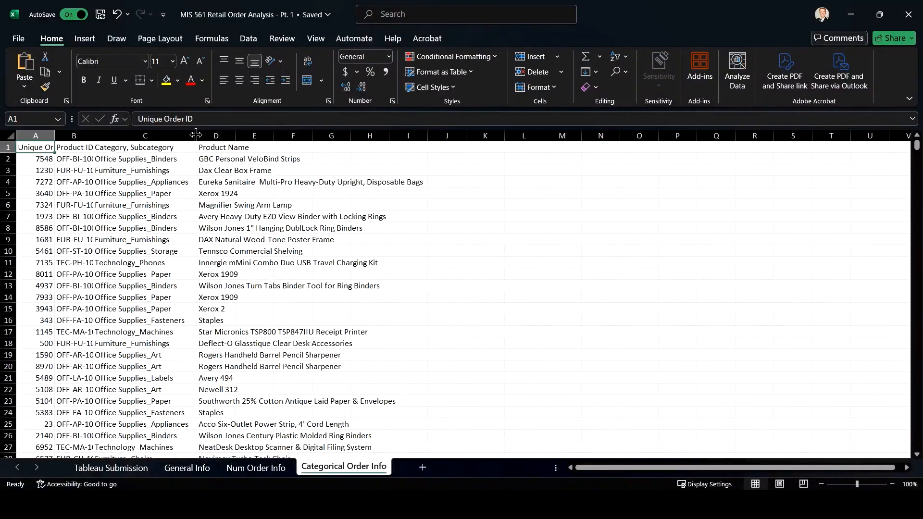
{"action": "left_click", "coordinate": [130, 133]}
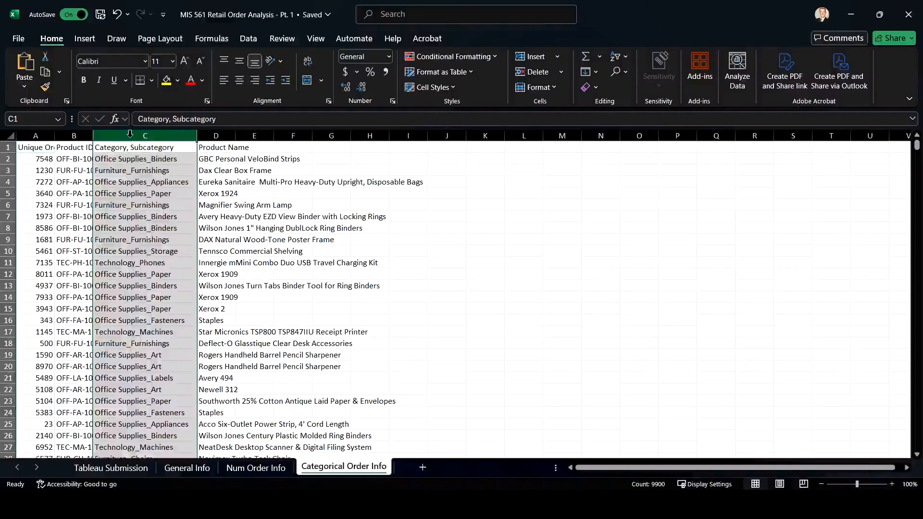
{"action": "left_click", "coordinate": [56, 136]}
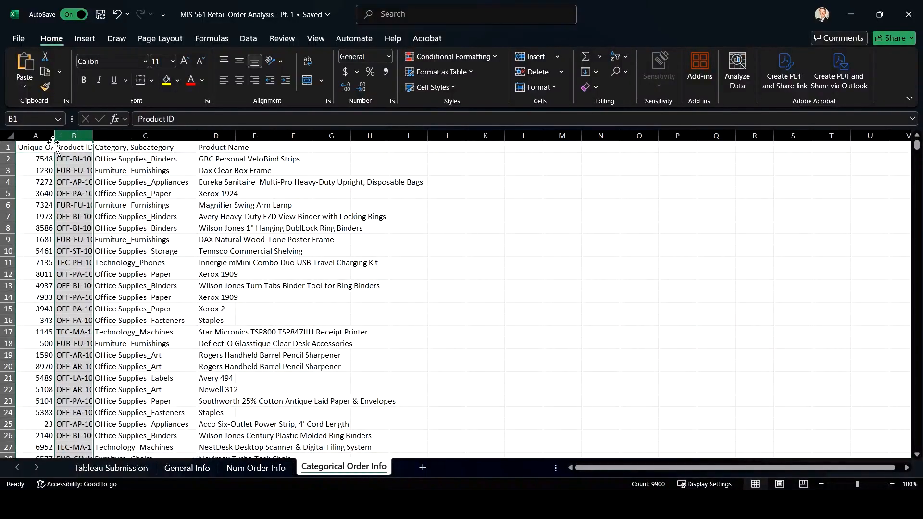
{"action": "left_click", "coordinate": [850, 15]}
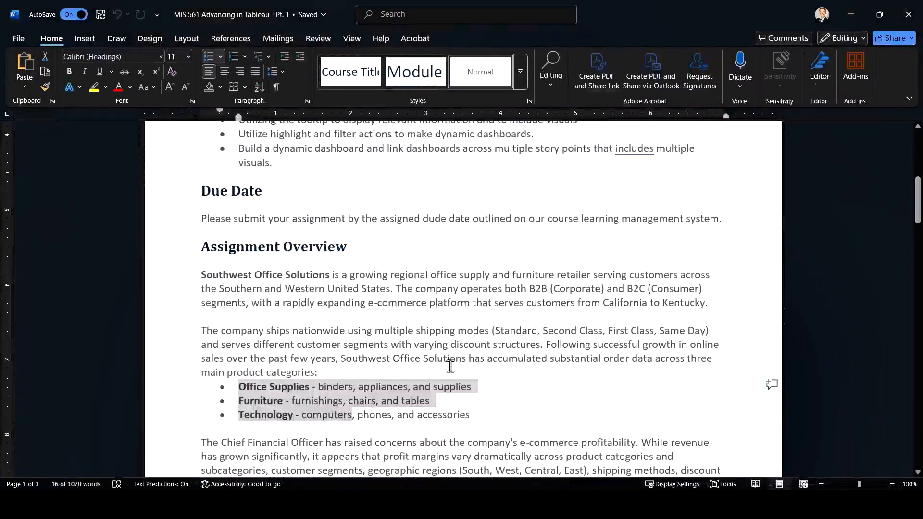
Read the Chief Financial Officer's concerns and the Your Role as Data Analyst section, marking the guided learning, mentorship and training exercise passages
{"action": "scroll", "coordinate": [425, 372], "scroll_direction": "down", "scroll_amount": 2}
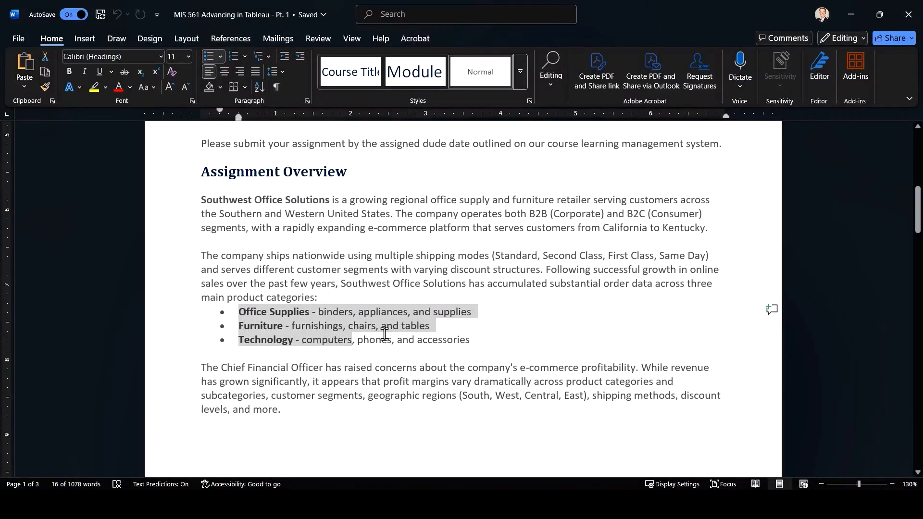
{"action": "scroll", "coordinate": [385, 331], "scroll_direction": "down", "scroll_amount": 2}
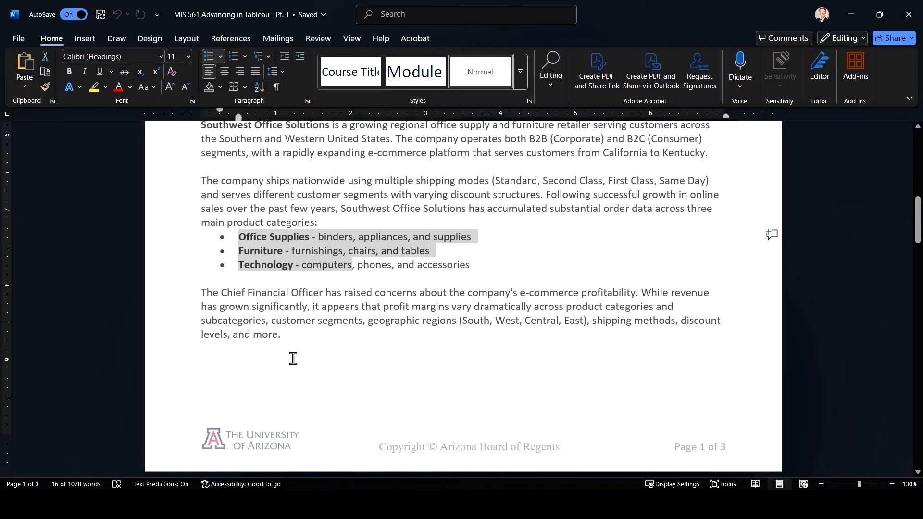
{"action": "left_click", "coordinate": [298, 332]}
{"action": "scroll", "coordinate": [297, 333], "scroll_direction": "down", "scroll_amount": 7}
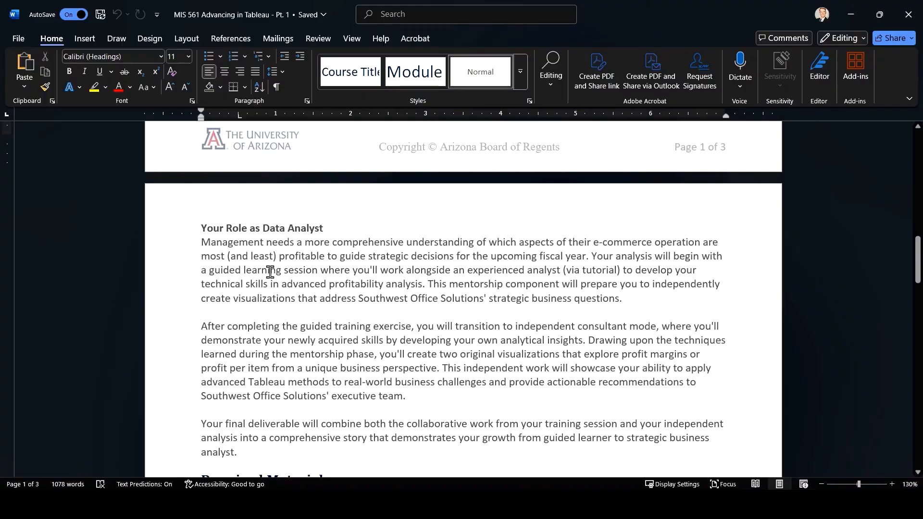
{"action": "left_click_drag", "start_coordinate": [197, 270], "coordinate": [377, 270]}
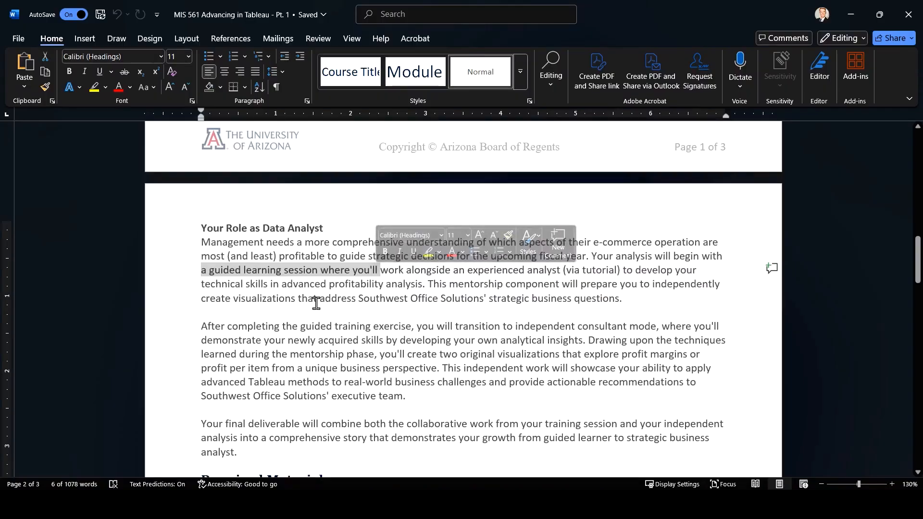
{"action": "left_click_drag", "start_coordinate": [422, 284], "coordinate": [330, 283]}
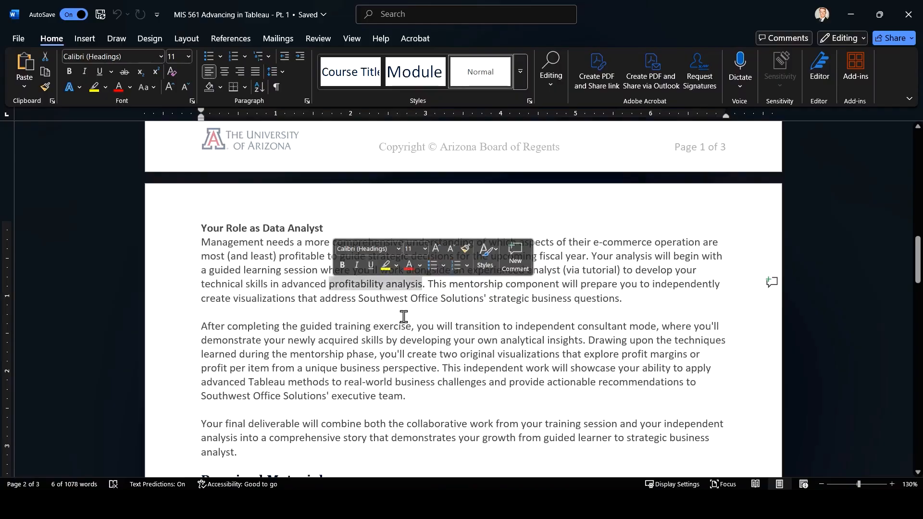
{"action": "left_click", "coordinate": [429, 284]}
{"action": "left_click_drag", "start_coordinate": [430, 284], "coordinate": [627, 300]}
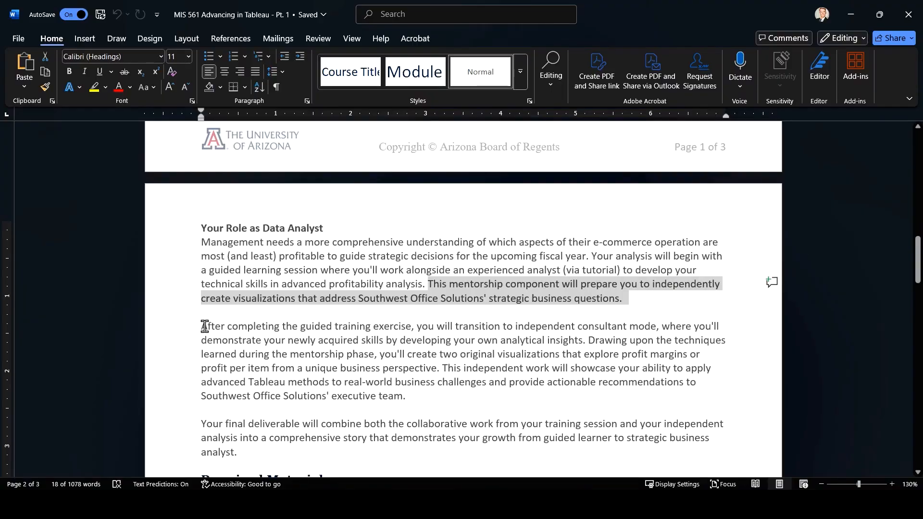
{"action": "left_click_drag", "start_coordinate": [204, 326], "coordinate": [419, 327]}
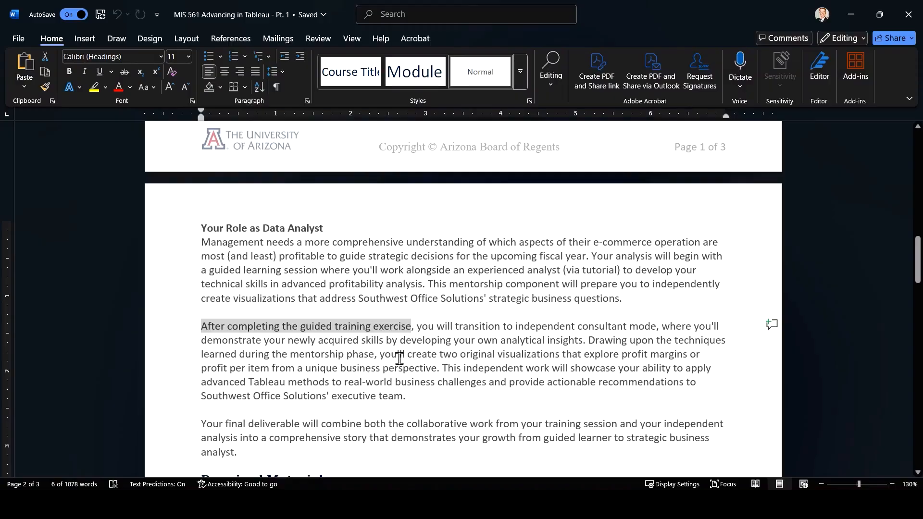
Make the word "two" bold in the original visualizations sentence, and select "actionable" in the sentence that follows
{"action": "left_click_drag", "start_coordinate": [440, 354], "coordinate": [459, 354]}
{"action": "key", "text": "ctrl+b"}
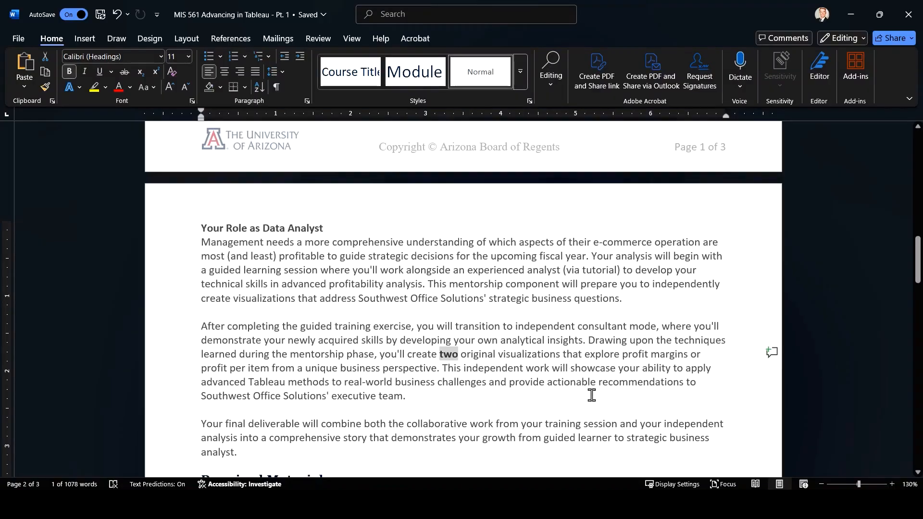
{"action": "left_click_drag", "start_coordinate": [553, 382], "coordinate": [596, 383]}
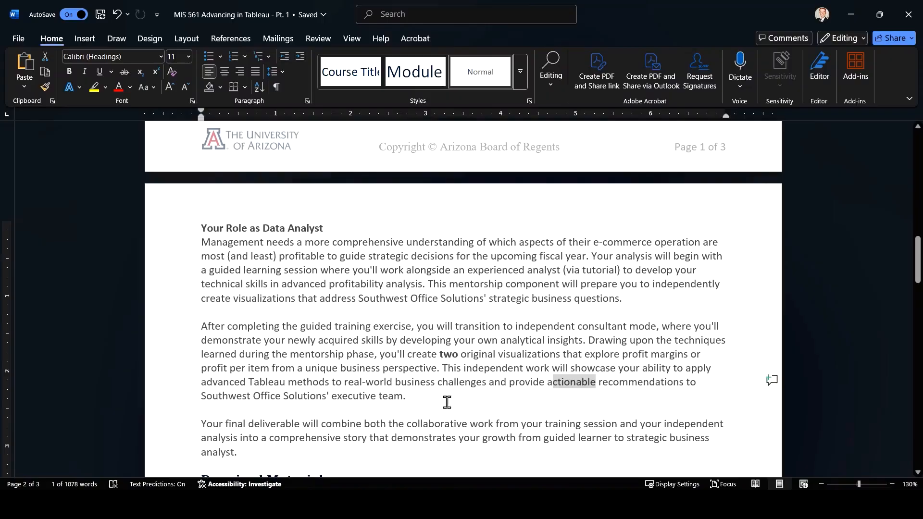
Remove the extra space after "Excel file," in the second paragraph of Required Materials
{"action": "scroll", "coordinate": [436, 399], "scroll_direction": "down", "scroll_amount": 2}
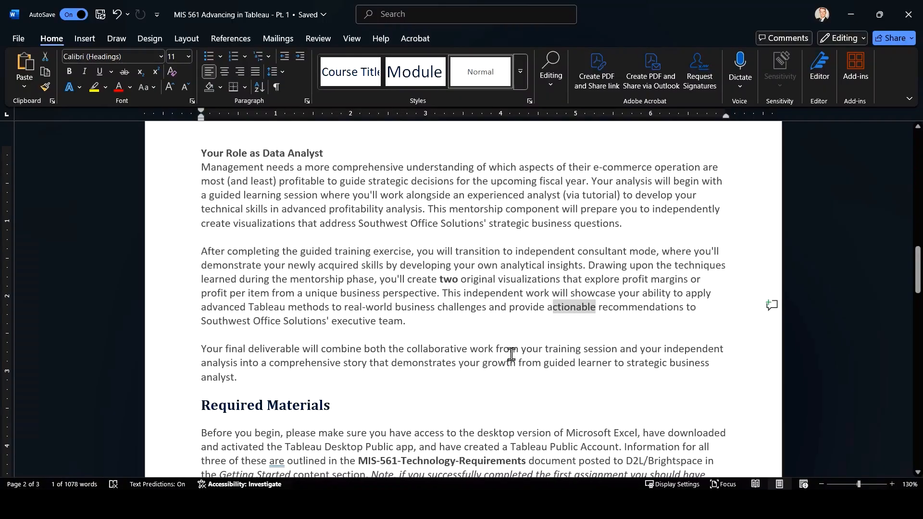
{"action": "scroll", "coordinate": [511, 355], "scroll_direction": "down", "scroll_amount": 3}
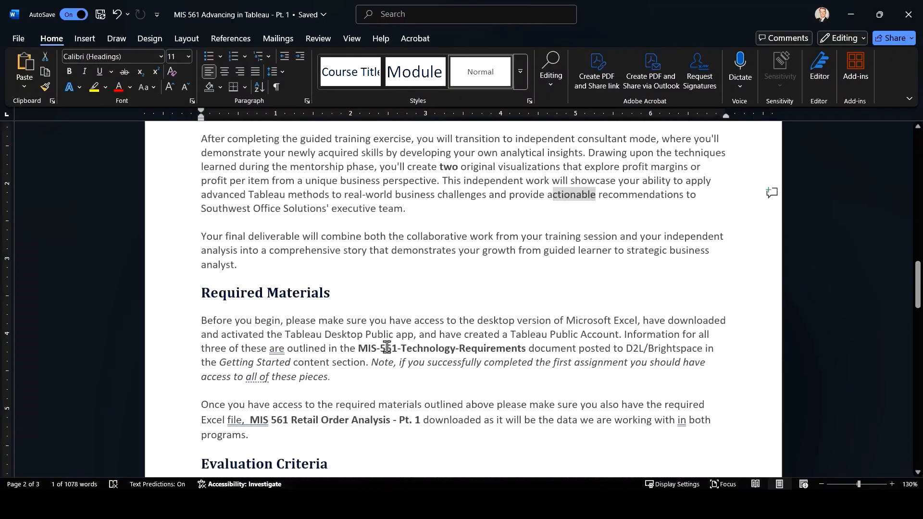
{"action": "double_click", "coordinate": [255, 425]}
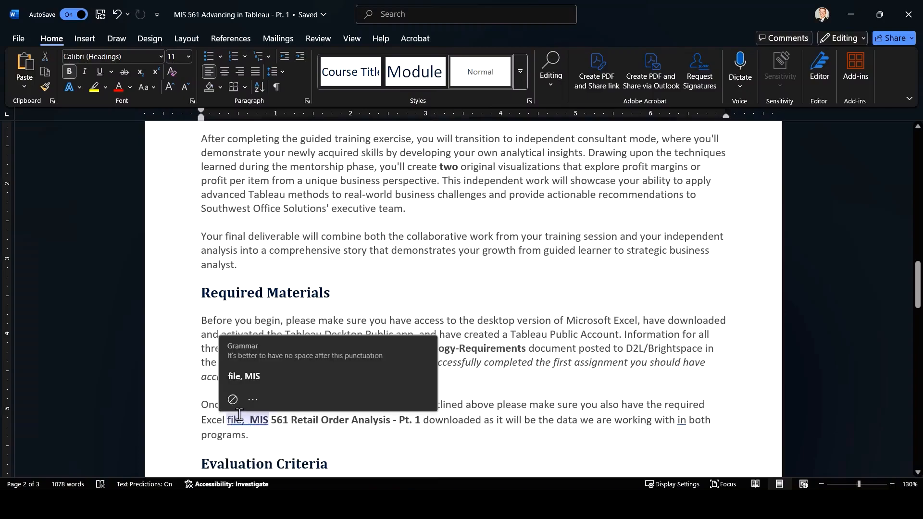
{"action": "key", "text": "ctrl+z"}
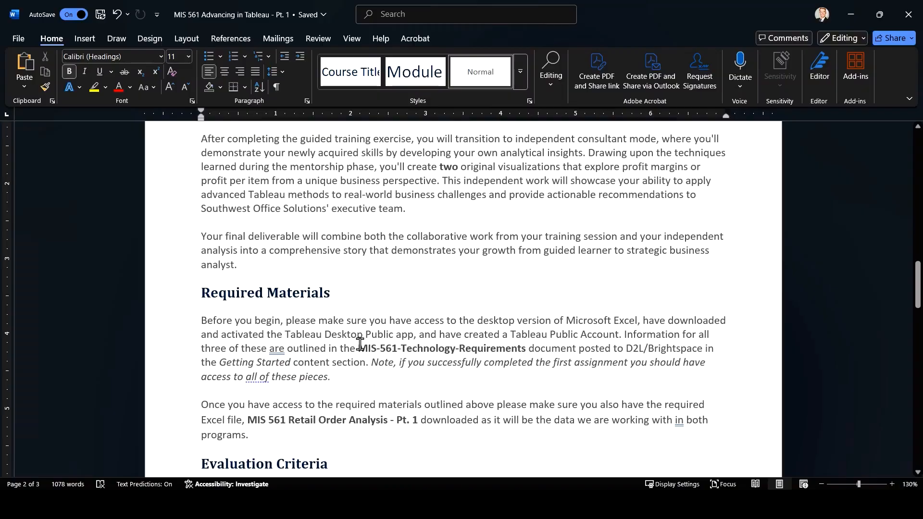
Switch to the Excel workbook, review its Tableau Submission, General Info, Num Order Info and Categorical Order Info sheets, and select A1 in the last
{"action": "key", "text": "alt+Tab"}
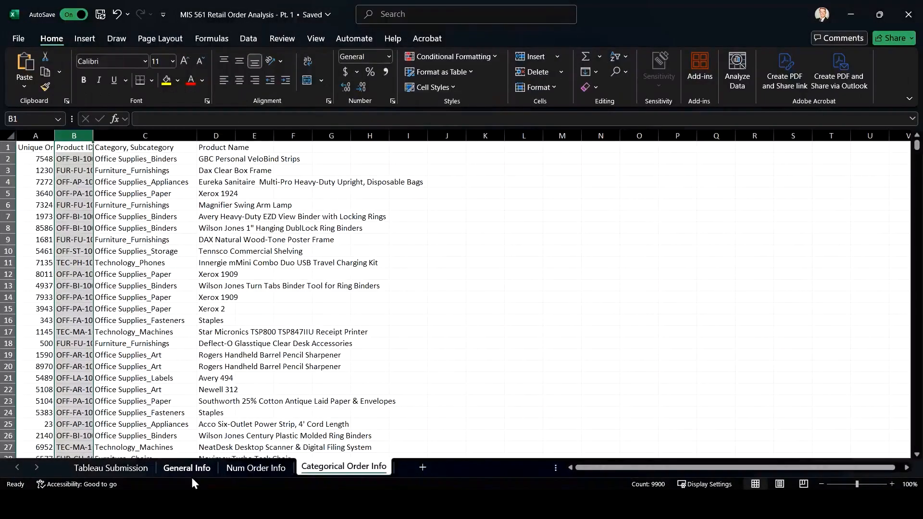
{"action": "left_click", "coordinate": [140, 469]}
{"action": "double_click", "coordinate": [138, 466]}
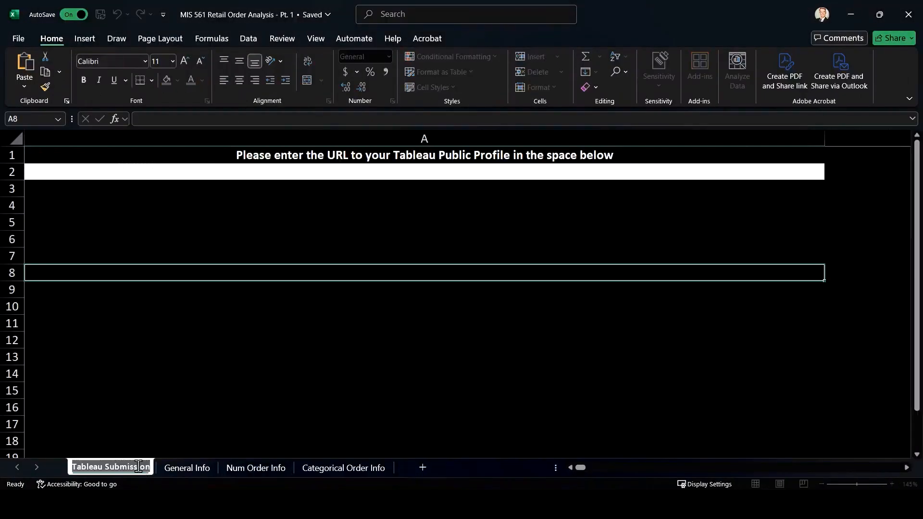
{"action": "left_click", "coordinate": [188, 467]}
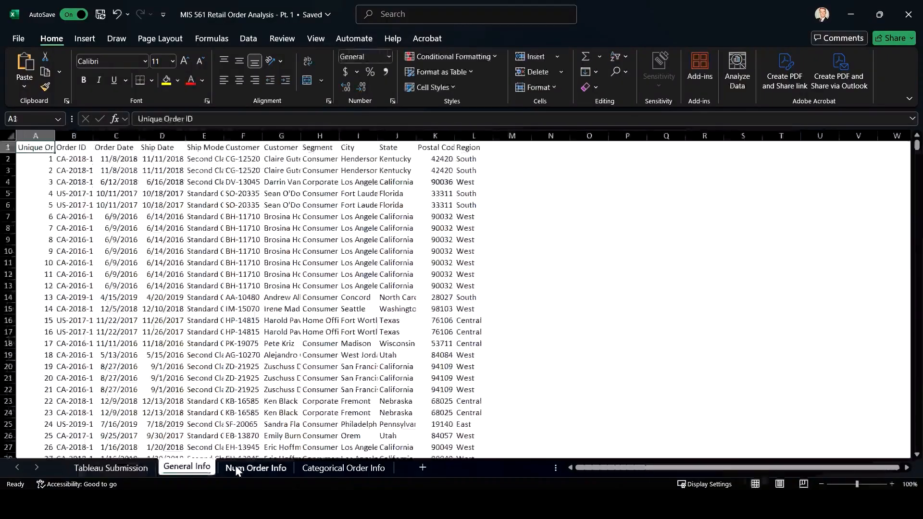
{"action": "left_click", "coordinate": [263, 469]}
{"action": "left_click", "coordinate": [336, 468]}
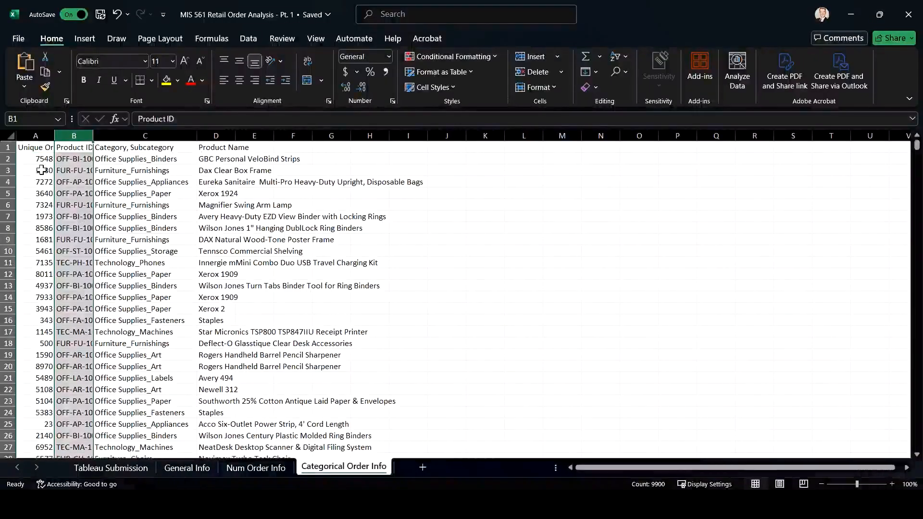
{"action": "left_click", "coordinate": [22, 148]}
Select cell A2 for the profile URL on the Tableau Submission sheet, save the workbook, and return to Word
{"action": "left_click", "coordinate": [115, 468]}
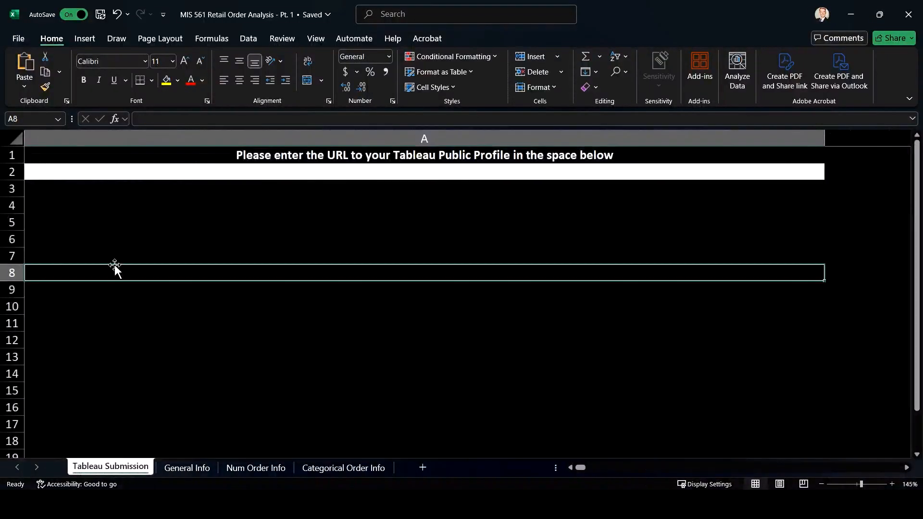
{"action": "left_click", "coordinate": [81, 171]}
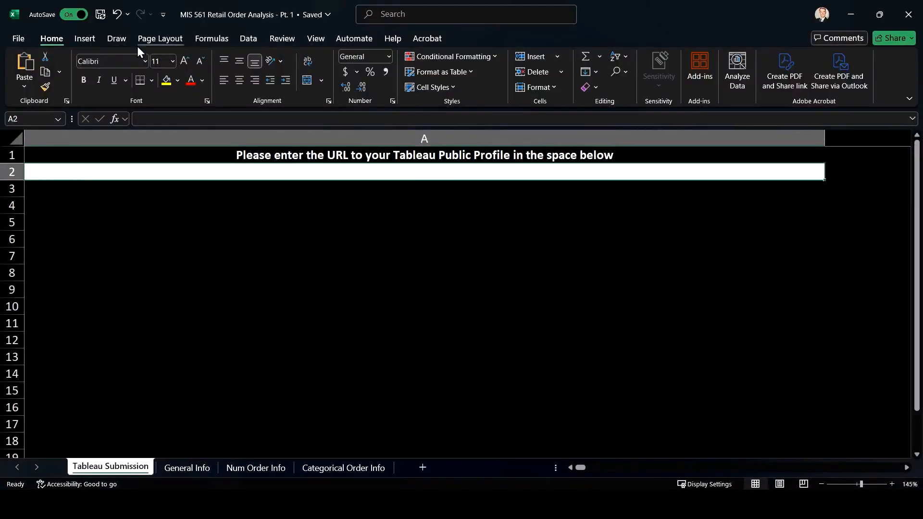
{"action": "left_click", "coordinate": [96, 11]}
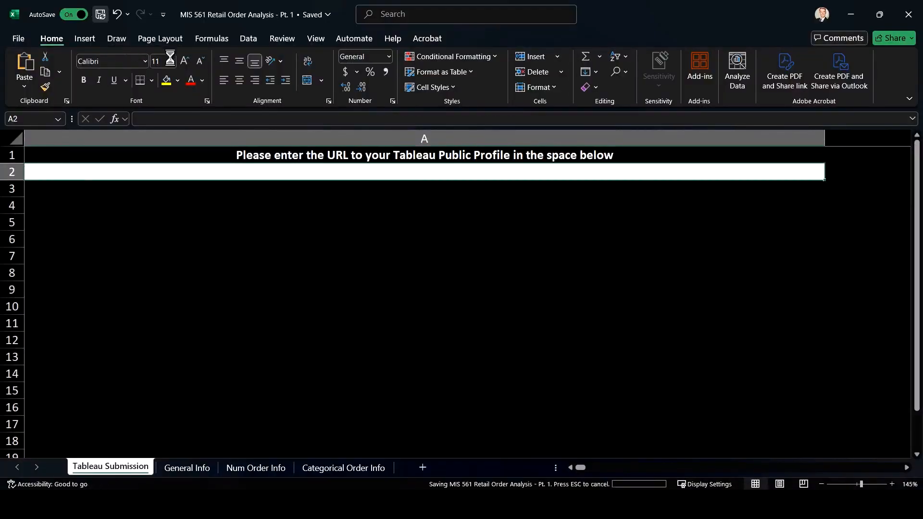
{"action": "left_click", "coordinate": [846, 13]}
Read the two components under Evaluation Criteria, marking the tutorial completion text, "two original visualizations", "Profit margin" and "Profit per item"
{"action": "scroll", "coordinate": [382, 327], "scroll_direction": "down", "scroll_amount": 3}
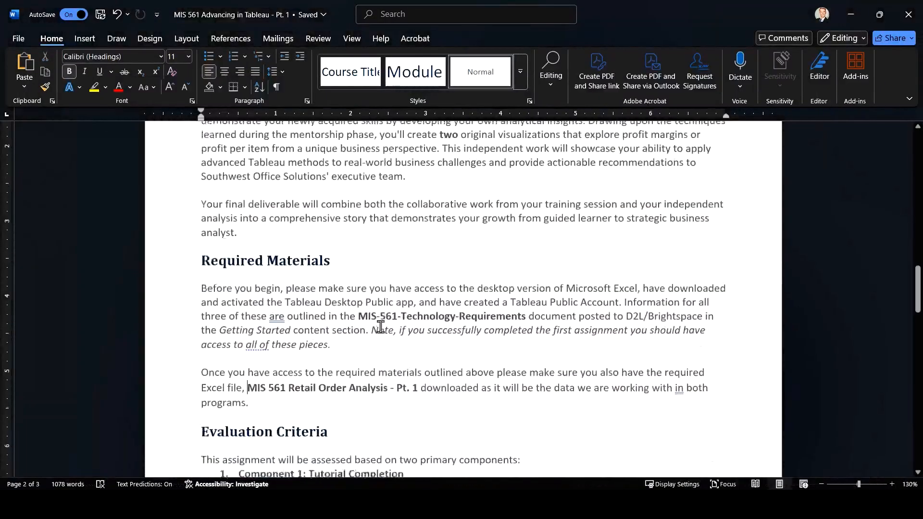
{"action": "scroll", "coordinate": [380, 327], "scroll_direction": "down", "scroll_amount": 3}
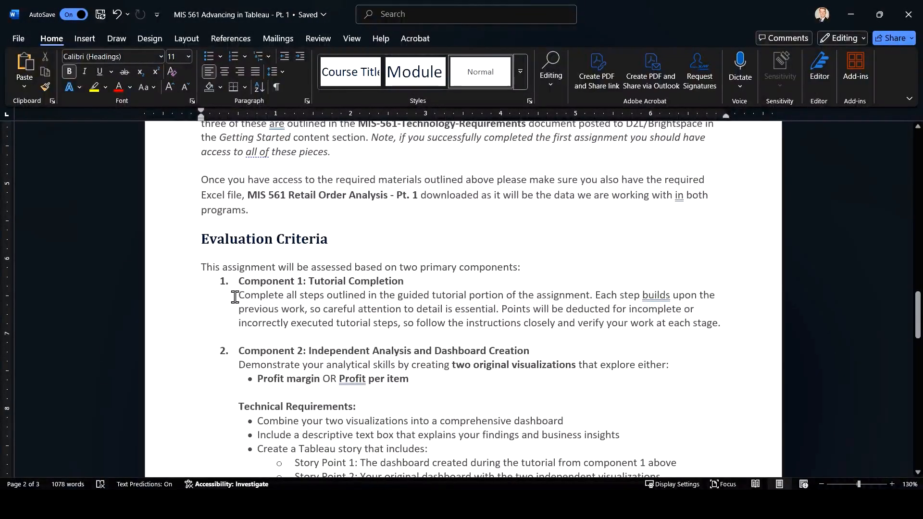
{"action": "left_click_drag", "start_coordinate": [237, 296], "coordinate": [719, 327]}
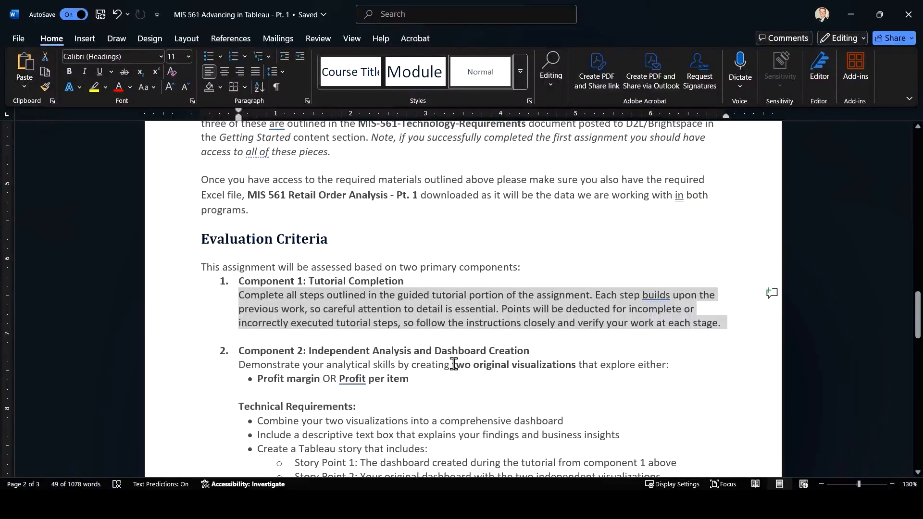
{"action": "left_click_drag", "start_coordinate": [451, 364], "coordinate": [561, 365]}
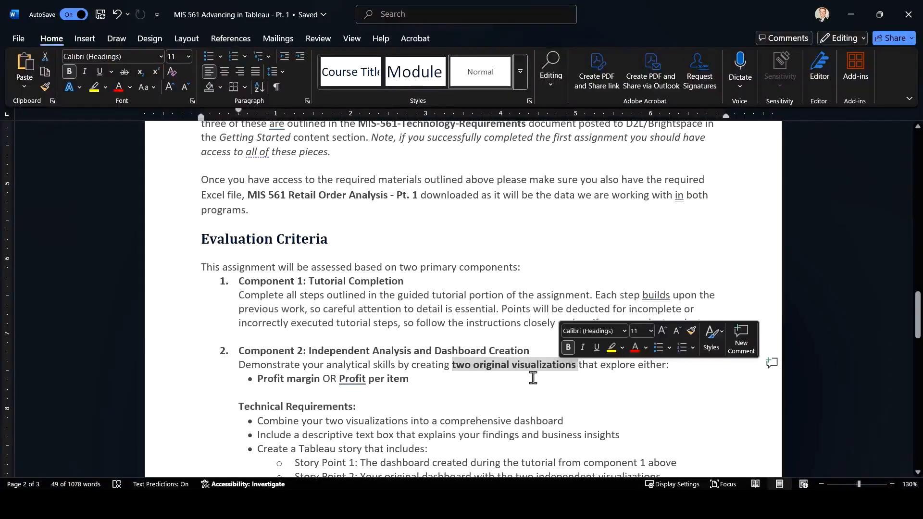
{"action": "left_click_drag", "start_coordinate": [321, 379], "coordinate": [265, 382]}
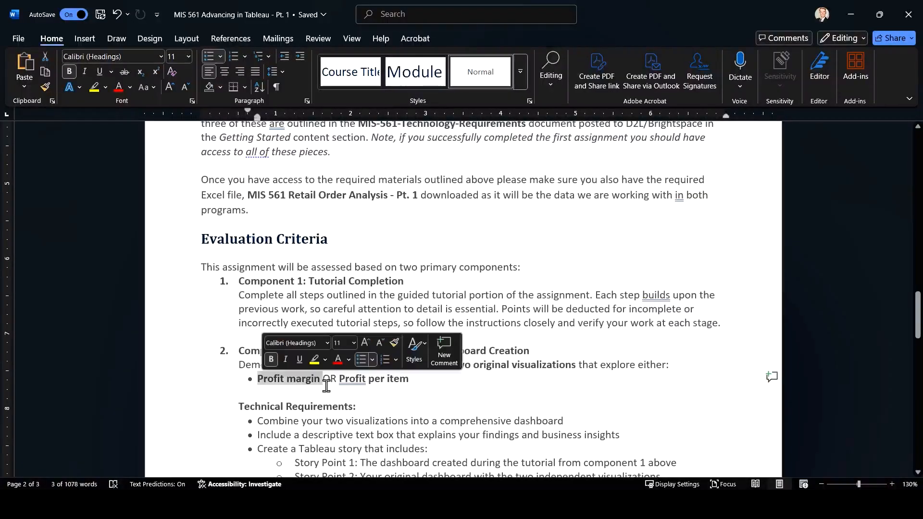
{"action": "left_click_drag", "start_coordinate": [342, 382], "coordinate": [417, 381]}
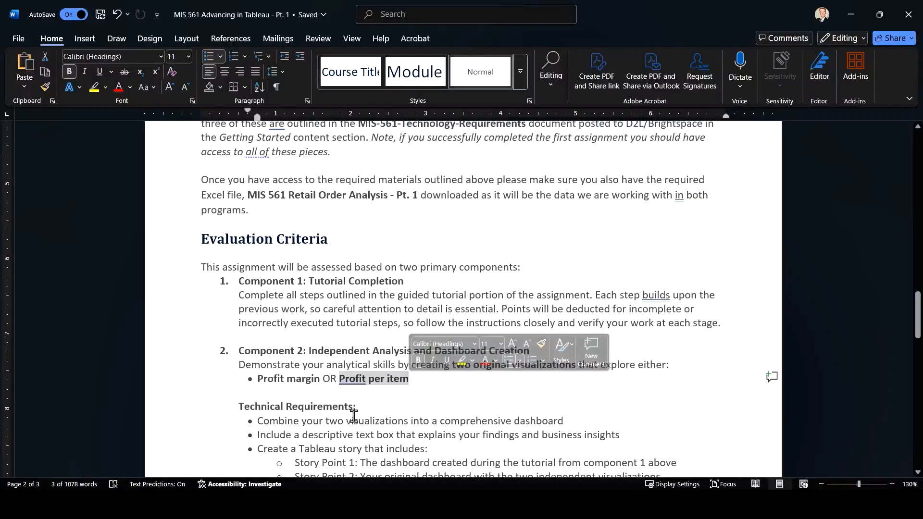
Review the Technical Requirements, marking the dashboard, descriptive text box and Tableau story bullets and both story points
{"action": "scroll", "coordinate": [353, 414], "scroll_direction": "down", "scroll_amount": 3}
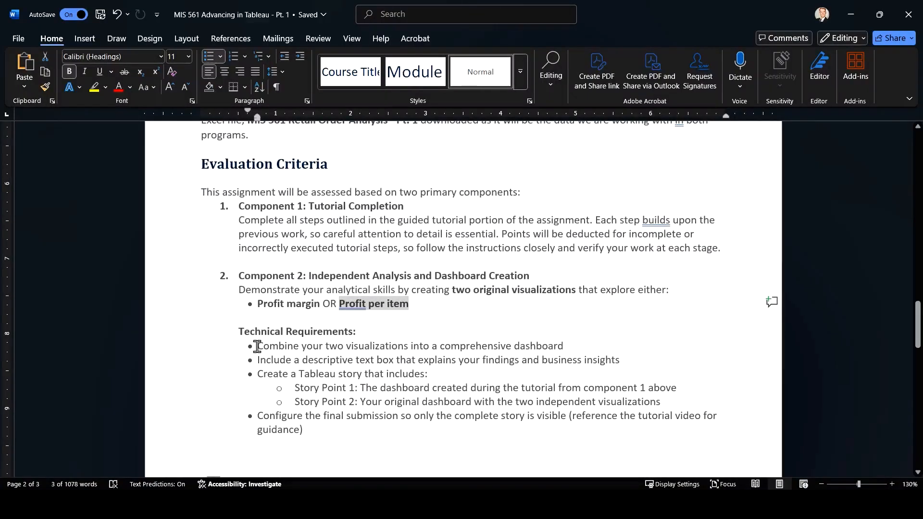
{"action": "left_click_drag", "start_coordinate": [261, 348], "coordinate": [563, 348]}
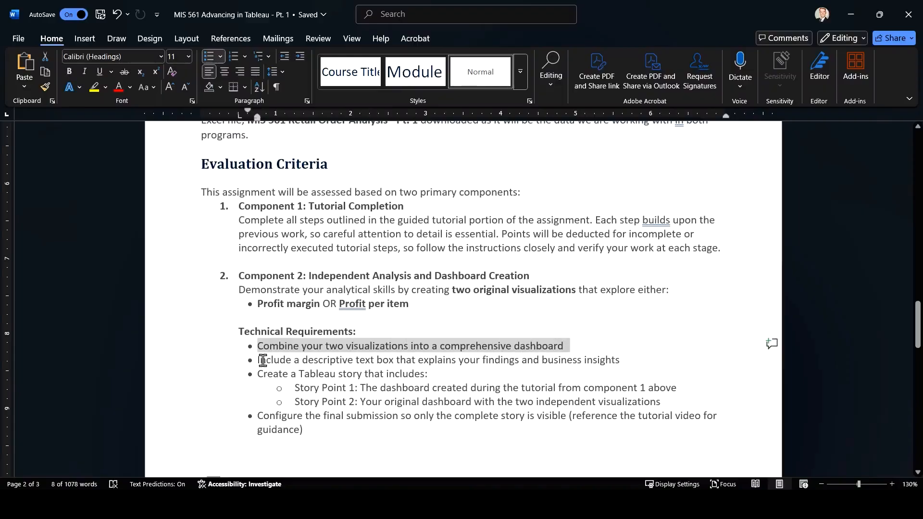
{"action": "left_click_drag", "start_coordinate": [258, 361], "coordinate": [625, 361]}
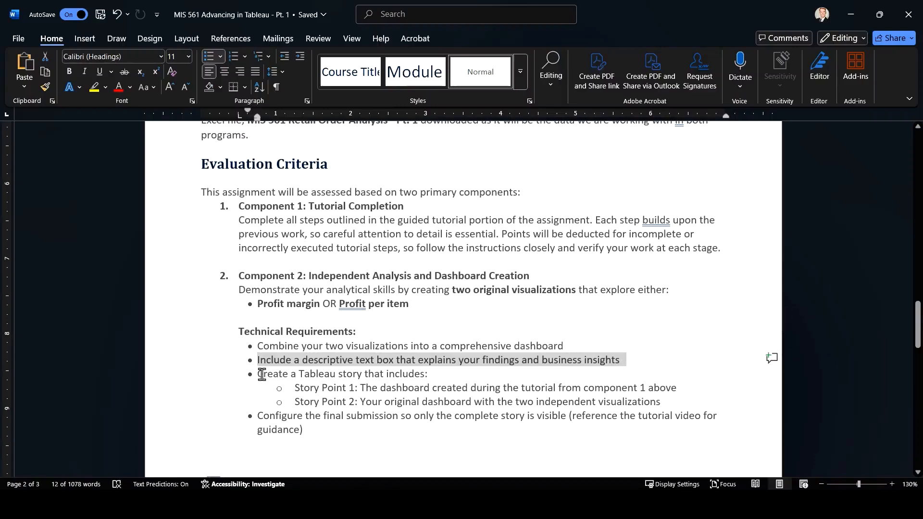
{"action": "left_click_drag", "start_coordinate": [261, 374], "coordinate": [425, 375]}
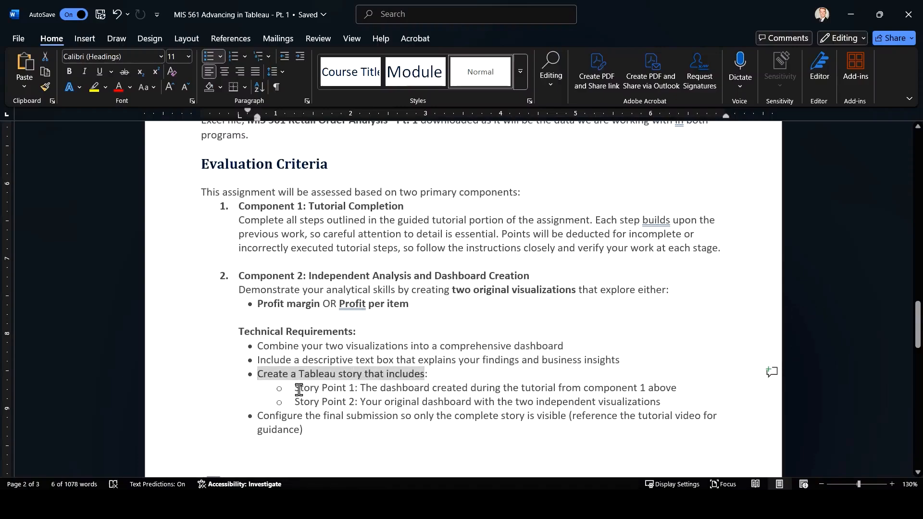
{"action": "left_click_drag", "start_coordinate": [296, 389], "coordinate": [687, 388]}
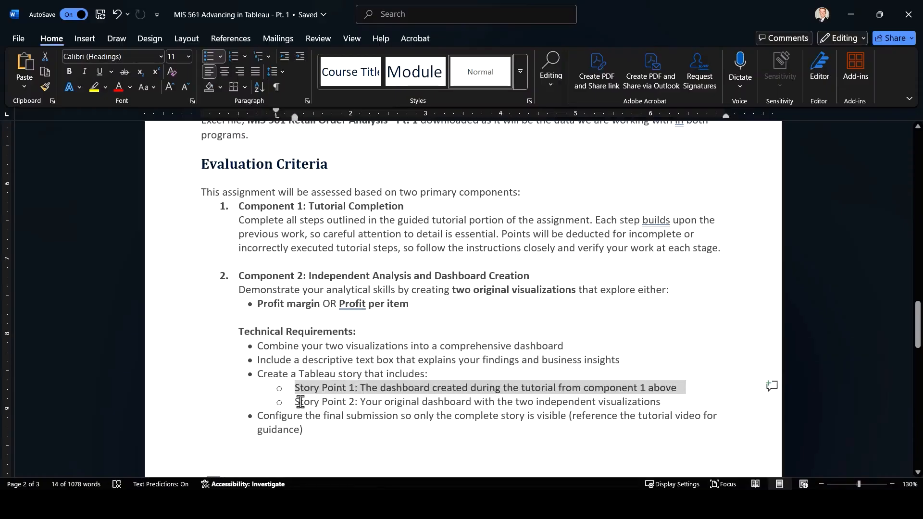
{"action": "left_click_drag", "start_coordinate": [298, 401], "coordinate": [648, 403]}
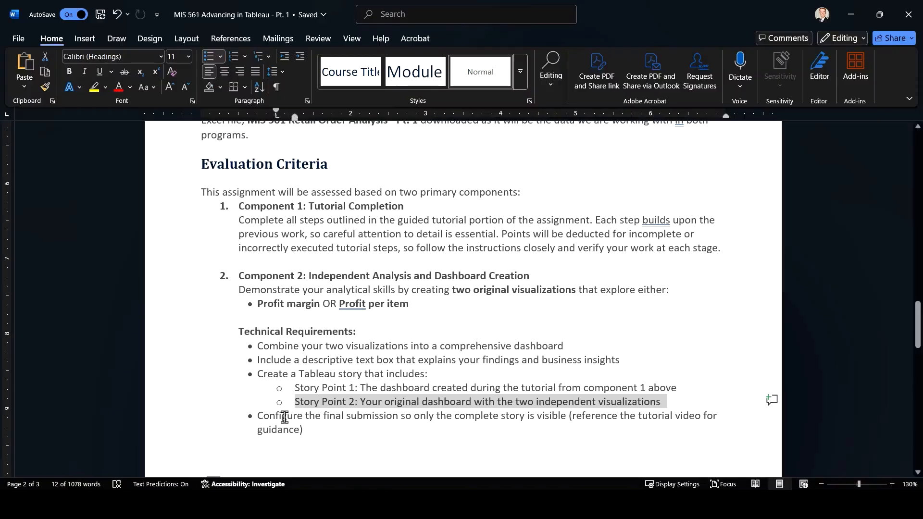
Review the Quality Standards list, marking the formatting, error-free presentation, color scheme, and titles and labels bullets one by one
{"action": "scroll", "coordinate": [290, 351], "scroll_direction": "down", "scroll_amount": 6}
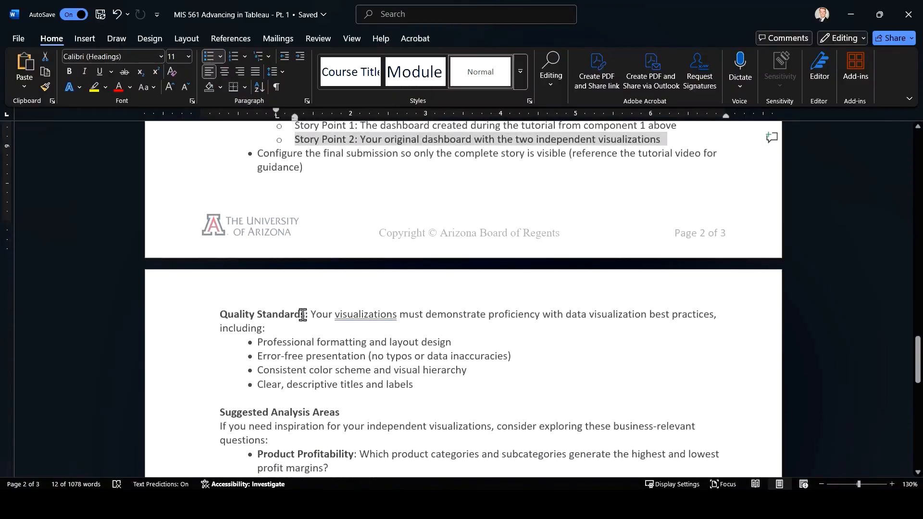
{"action": "left_click_drag", "start_coordinate": [456, 339], "coordinate": [232, 341]}
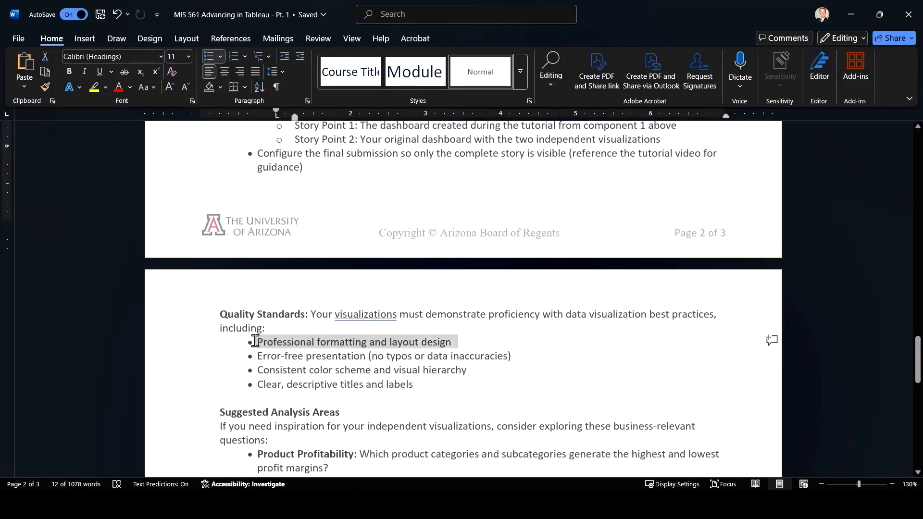
{"action": "left_click_drag", "start_coordinate": [521, 354], "coordinate": [229, 353]}
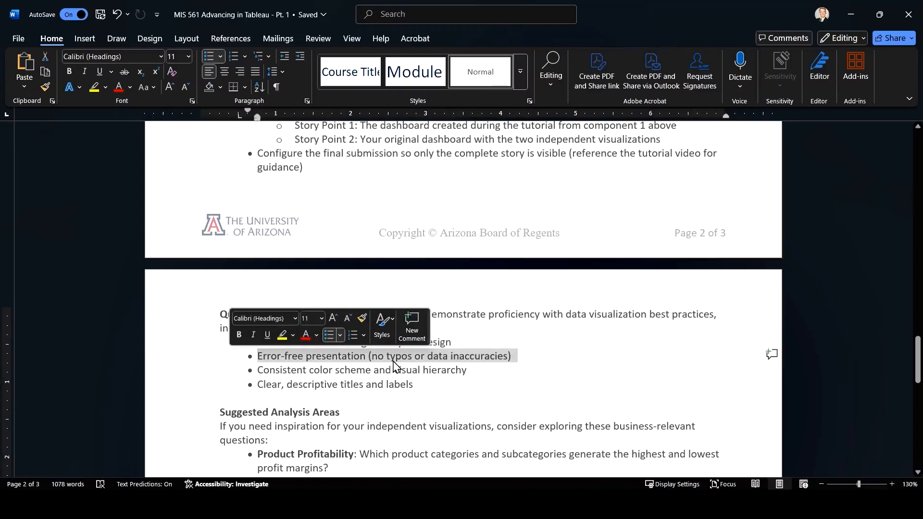
{"action": "left_click", "coordinate": [429, 369]}
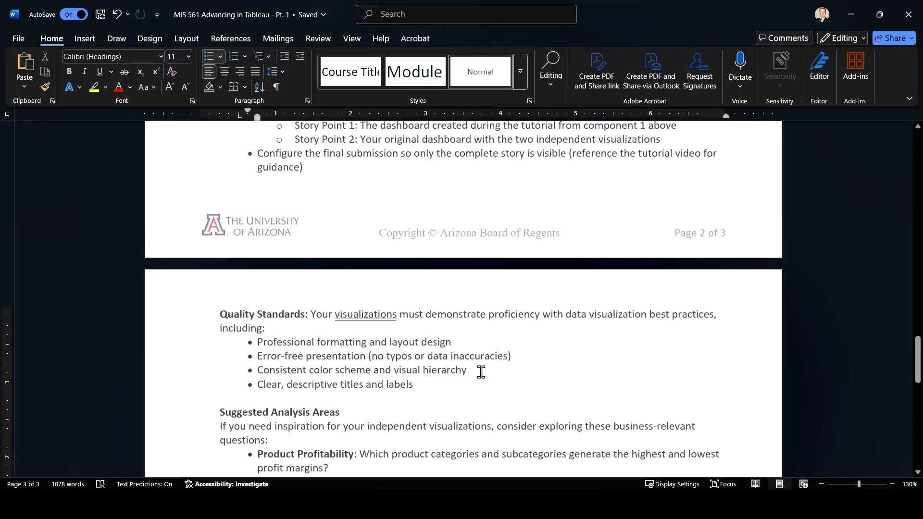
{"action": "left_click_drag", "start_coordinate": [481, 371], "coordinate": [245, 373]}
{"action": "left_click", "coordinate": [354, 385]}
{"action": "left_click_drag", "start_coordinate": [428, 383], "coordinate": [255, 384]}
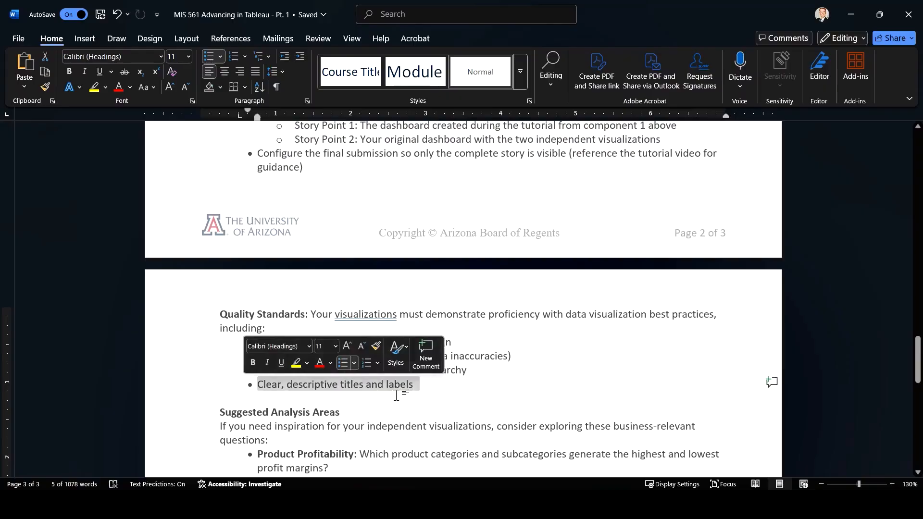
{"action": "left_click", "coordinate": [434, 400]}
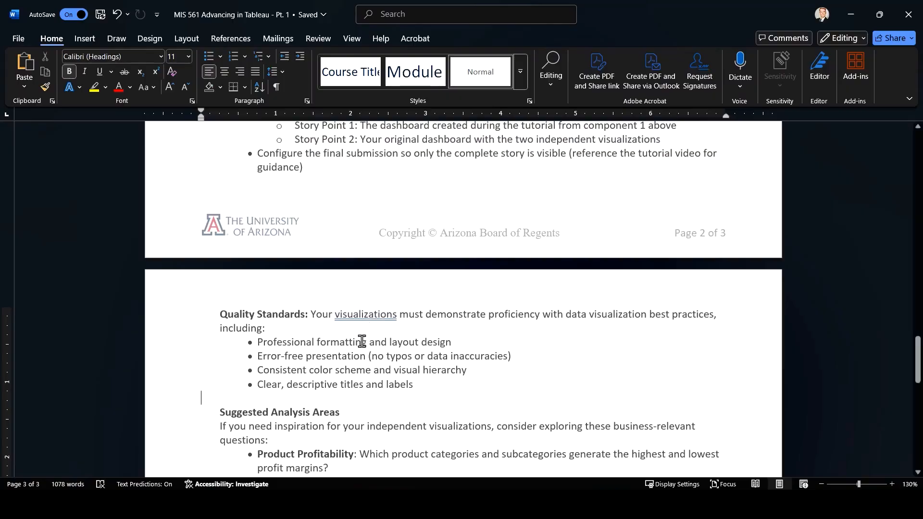
Review the Suggested Analysis Areas, marking the full list of questions and the Customer Segment Performance question
{"action": "scroll", "coordinate": [354, 352], "scroll_direction": "down", "scroll_amount": 4}
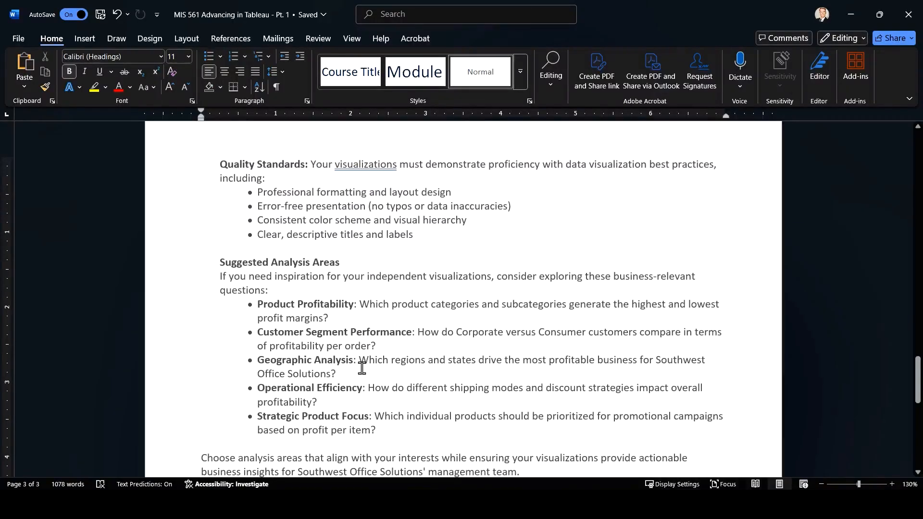
{"action": "left_click_drag", "start_coordinate": [388, 432], "coordinate": [206, 312]}
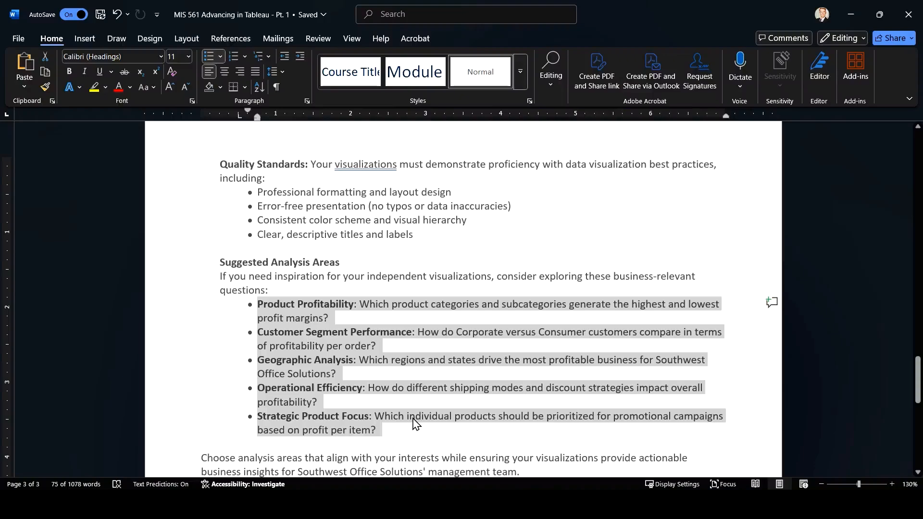
{"action": "left_click", "coordinate": [378, 409]}
{"action": "left_click_drag", "start_coordinate": [379, 429], "coordinate": [241, 306]}
{"action": "left_click", "coordinate": [368, 413]}
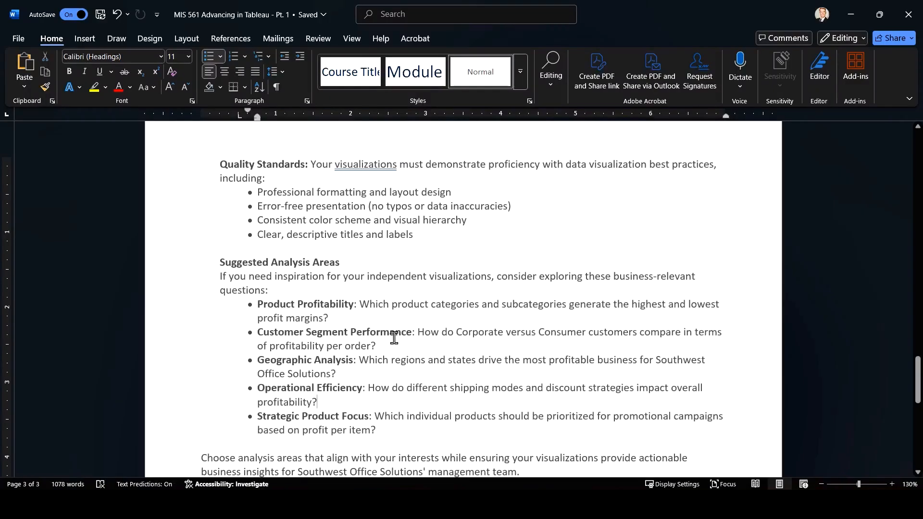
{"action": "left_click_drag", "start_coordinate": [380, 346], "coordinate": [251, 335]}
{"action": "left_click", "coordinate": [327, 374]}
Mark and read the closing paragraph on choosing analysis areas that provide actionable business insights
{"action": "scroll", "coordinate": [311, 372], "scroll_direction": "down", "scroll_amount": 3}
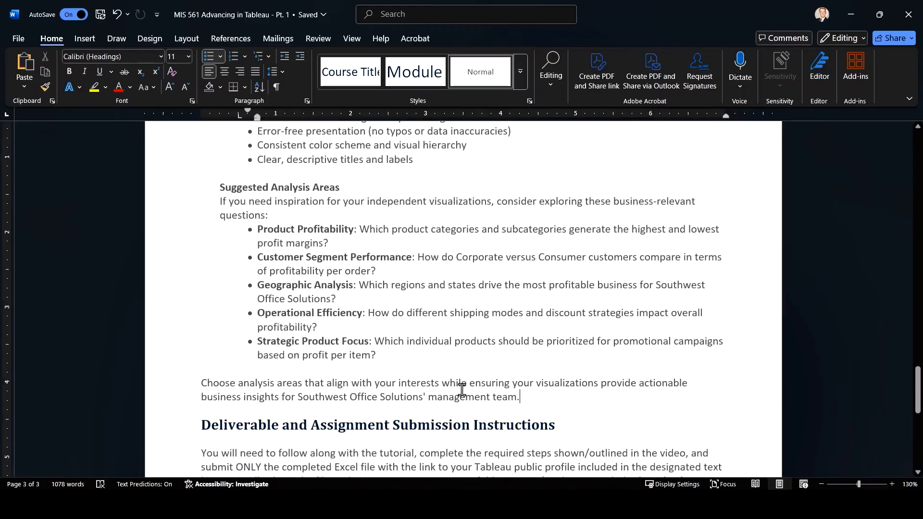
{"action": "left_click_drag", "start_coordinate": [521, 397], "coordinate": [203, 383]}
{"action": "left_click", "coordinate": [423, 397]}
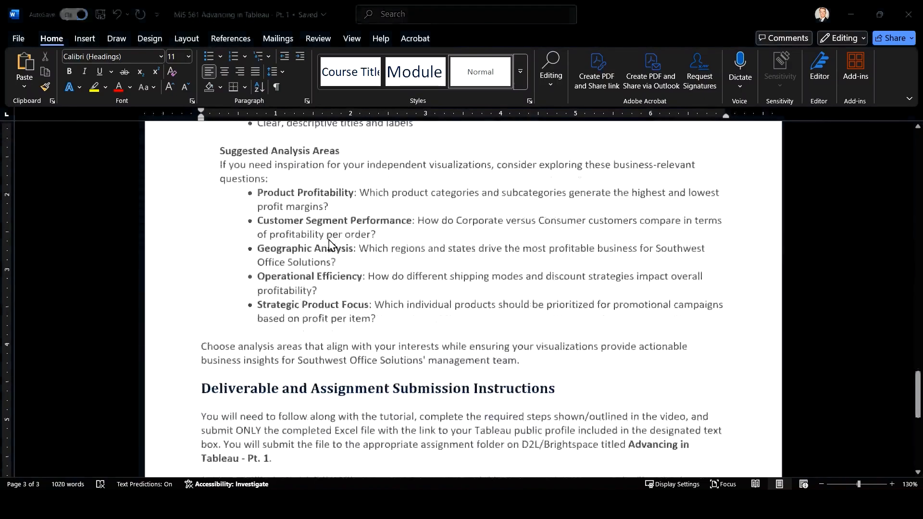
Read the submission instructions, check the URL cell in the Excel workbook, and mark the folder title "Advancing in Tableau - Pt. 1" in Word
{"action": "scroll", "coordinate": [331, 245], "scroll_direction": "down", "scroll_amount": 5}
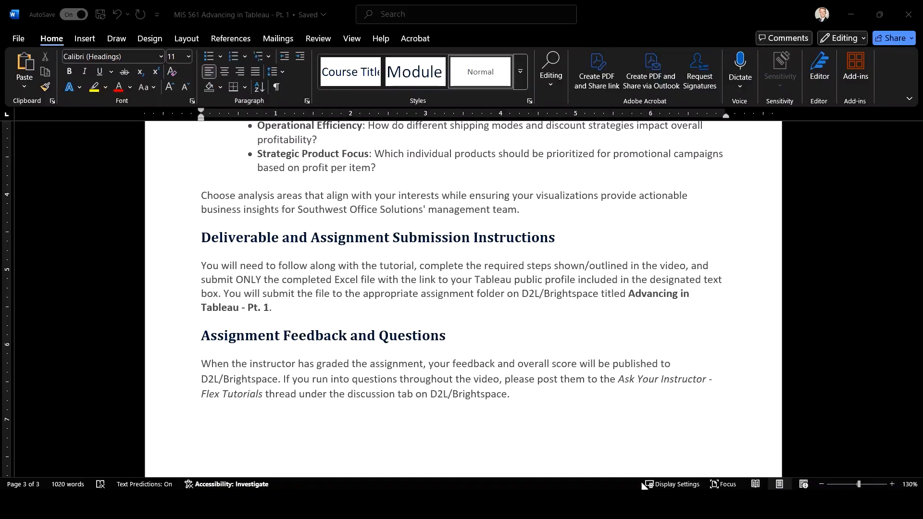
{"action": "left_click", "coordinate": [657, 428]}
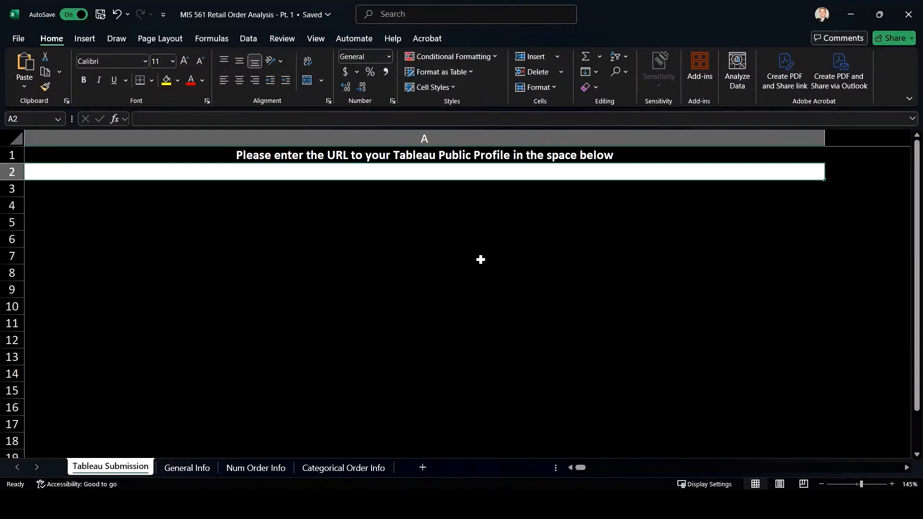
{"action": "left_click", "coordinate": [851, 16]}
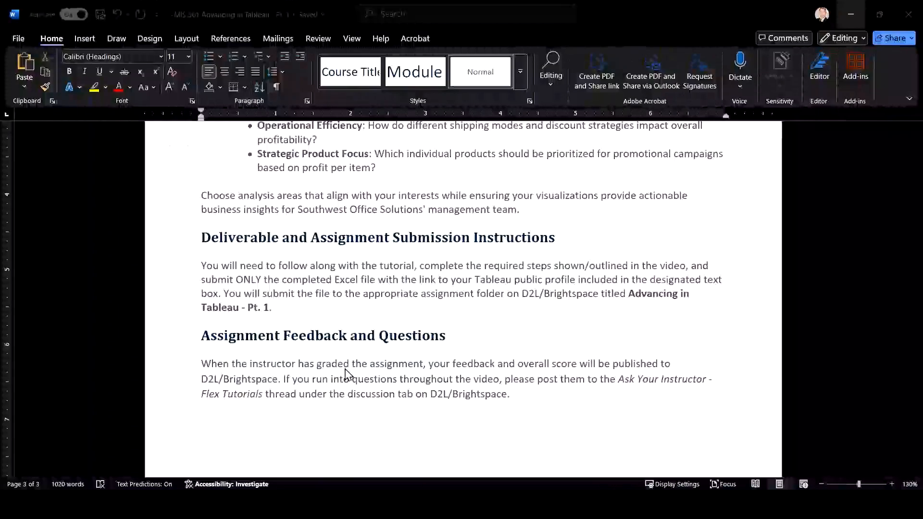
{"action": "left_click", "coordinate": [272, 308]}
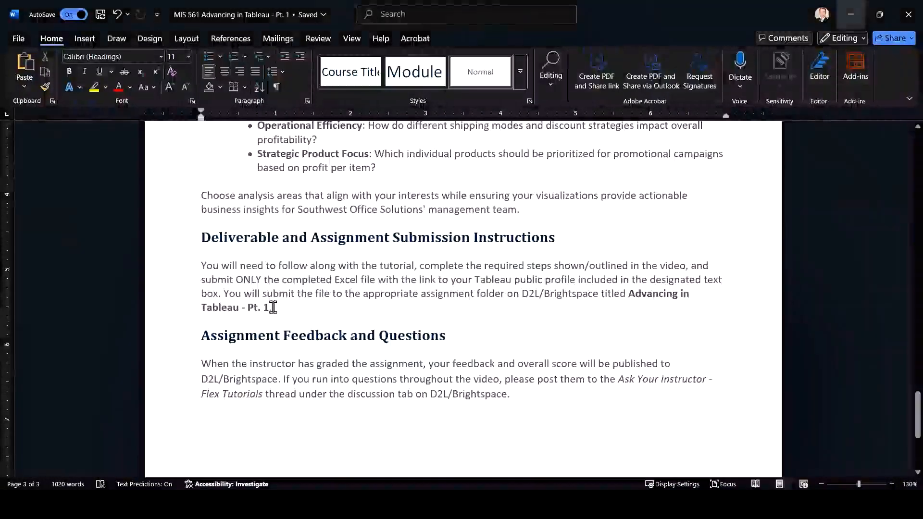
{"action": "left_click_drag", "start_coordinate": [273, 307], "coordinate": [626, 294]}
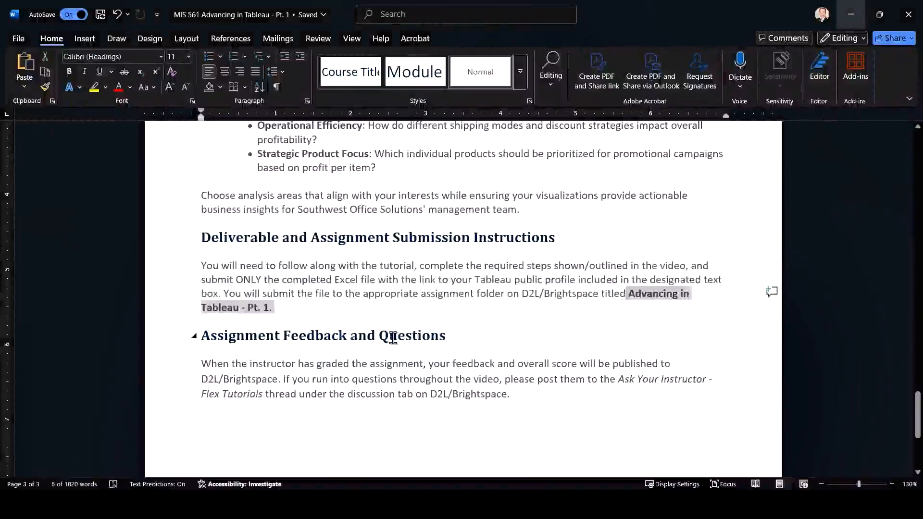
Read the Assignment Feedback and Questions section, marking the Ask Your Instructor - Flex Tutorials thread sentence
{"action": "left_click", "coordinate": [386, 378]}
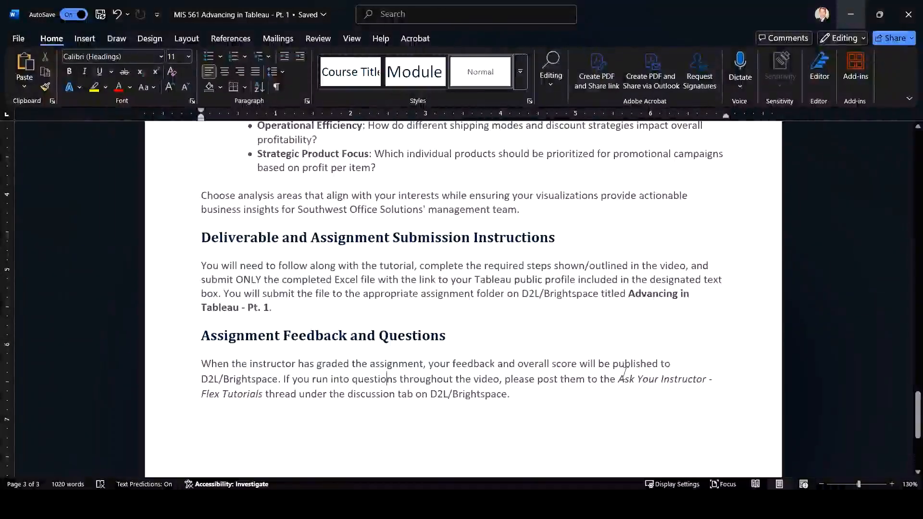
{"action": "left_click_drag", "start_coordinate": [620, 380], "coordinate": [624, 386]}
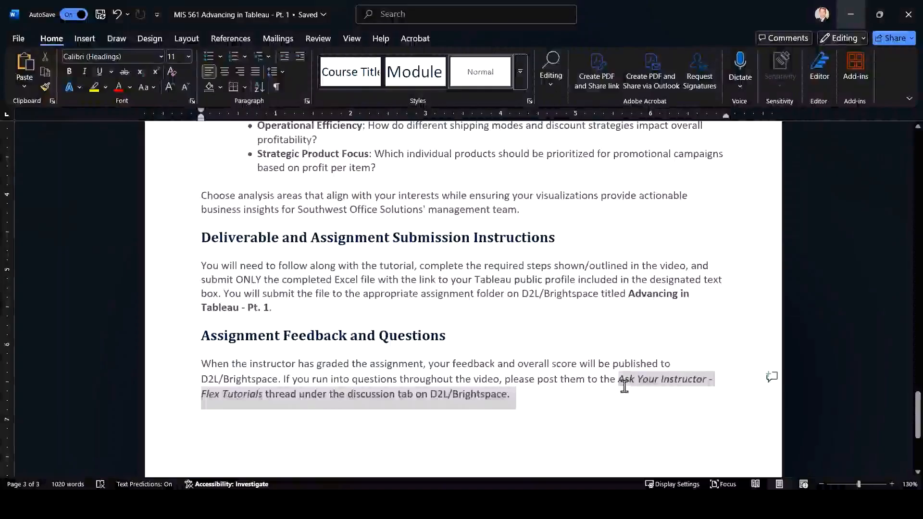
{"action": "left_click", "coordinate": [274, 393]}
{"action": "scroll", "coordinate": [280, 385], "scroll_direction": "down", "scroll_amount": 3}
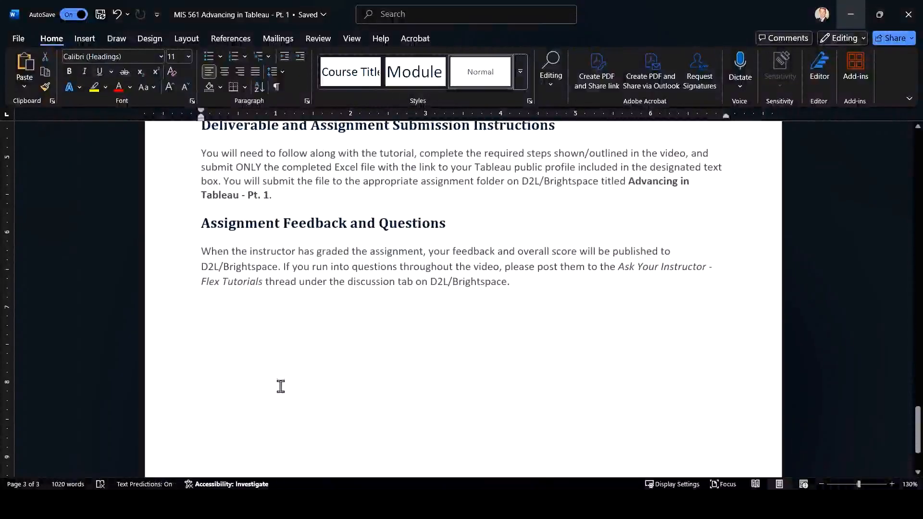
{"action": "scroll", "coordinate": [280, 386], "scroll_direction": "down", "scroll_amount": 2}
{"action": "scroll", "coordinate": [280, 384], "scroll_direction": "up", "scroll_amount": 5}
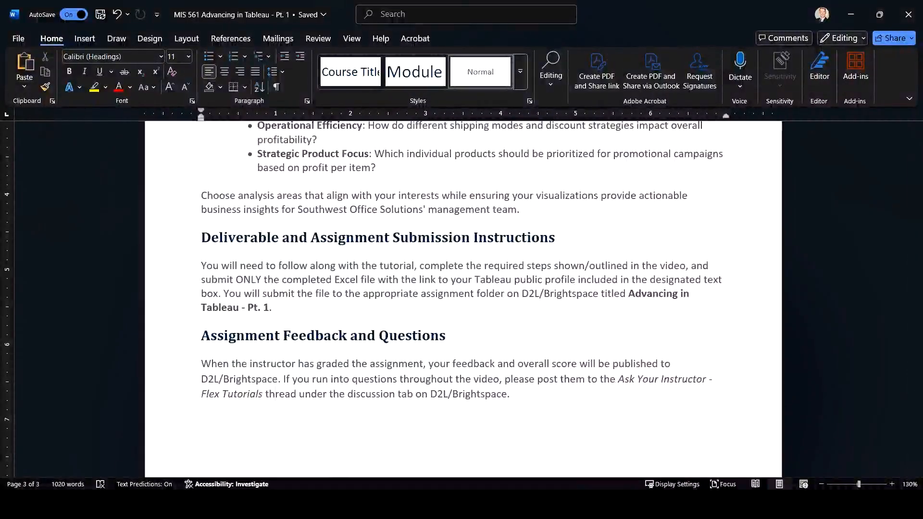
Switch to the Excel workbook and autofit columns A through L on the General Info sheet
{"action": "key", "text": "alt+Tab"}
{"action": "left_click", "coordinate": [147, 478]}
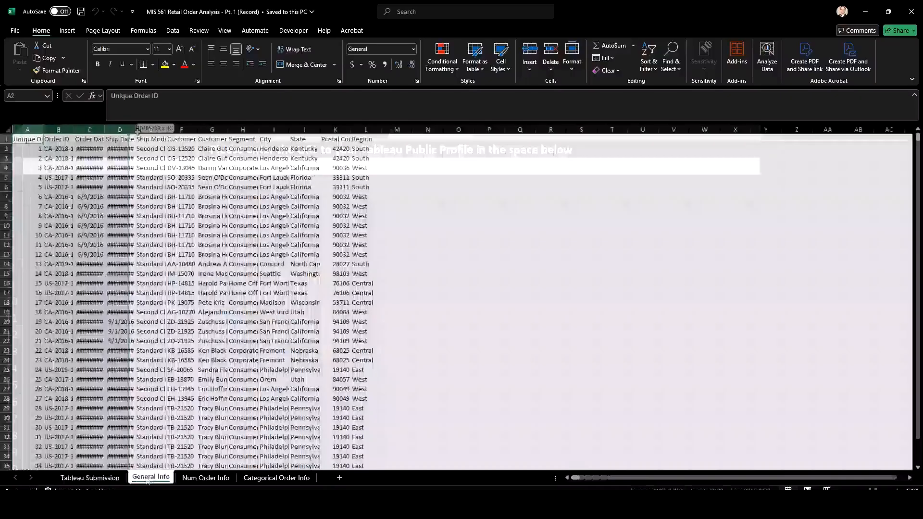
{"action": "left_click_drag", "start_coordinate": [27, 129], "coordinate": [213, 128]}
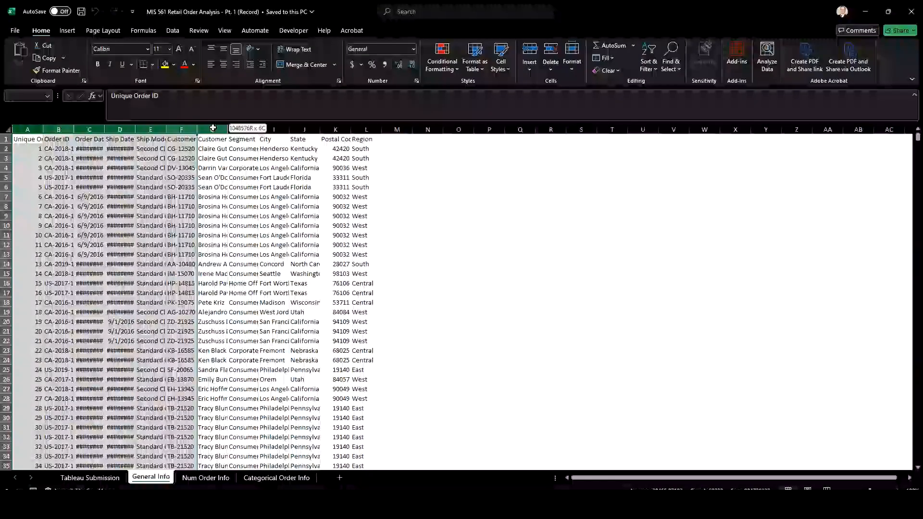
{"action": "left_click_drag", "start_coordinate": [213, 128], "coordinate": [366, 129]}
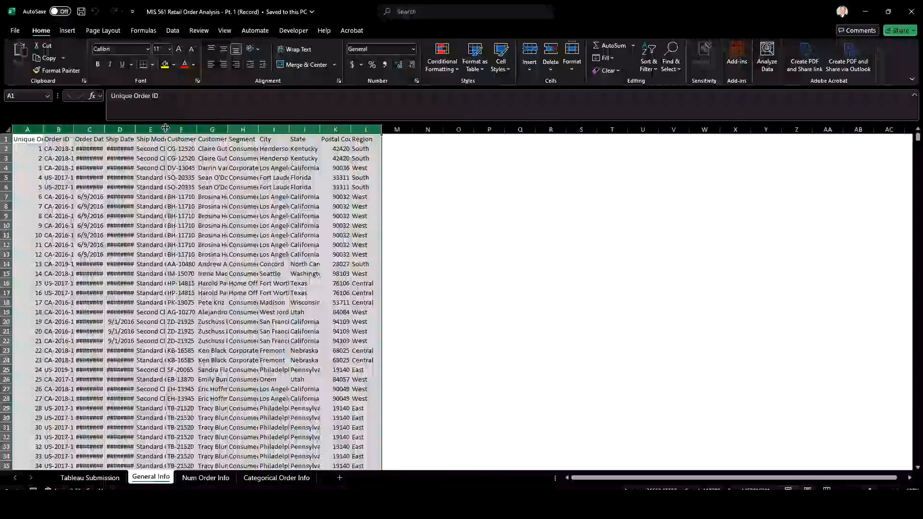
{"action": "double_click", "coordinate": [165, 128]}
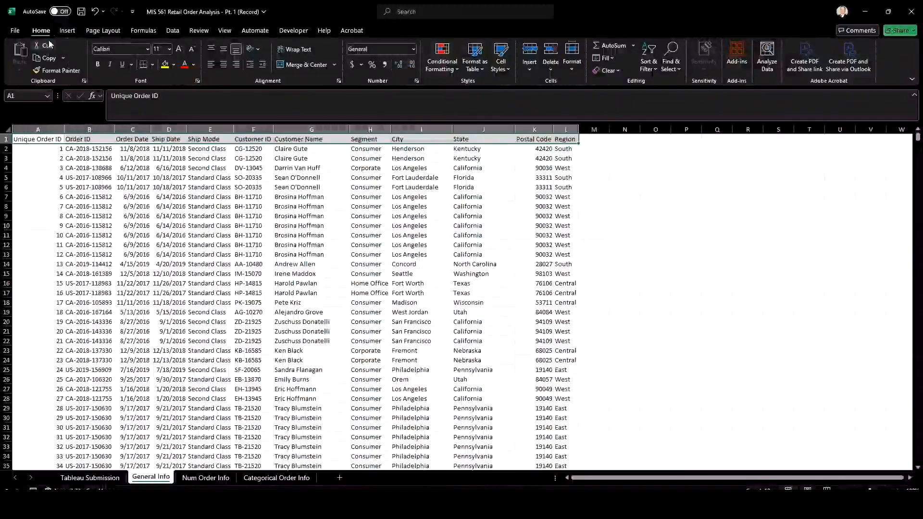
Format the General Info header row with a dark blue fill and bold white text
{"action": "left_click", "coordinate": [173, 64]}
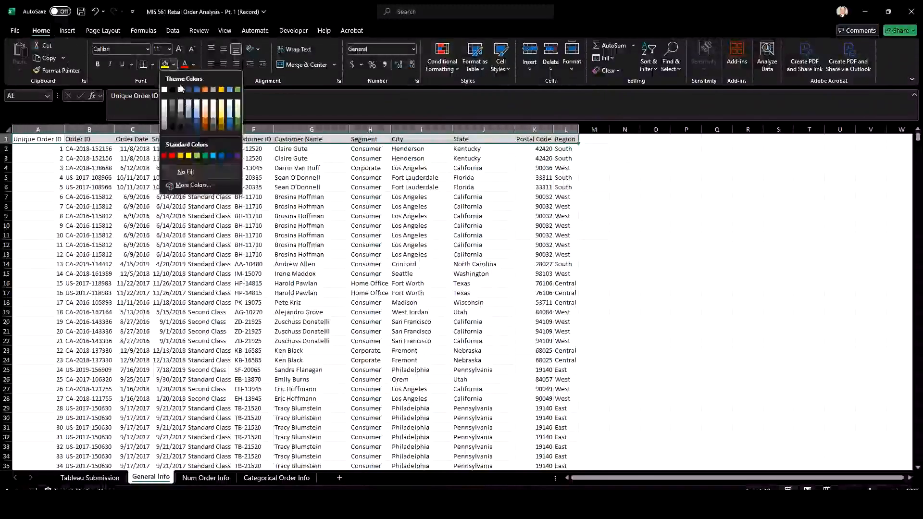
{"action": "left_click", "coordinate": [229, 154]}
{"action": "left_click", "coordinate": [194, 64]}
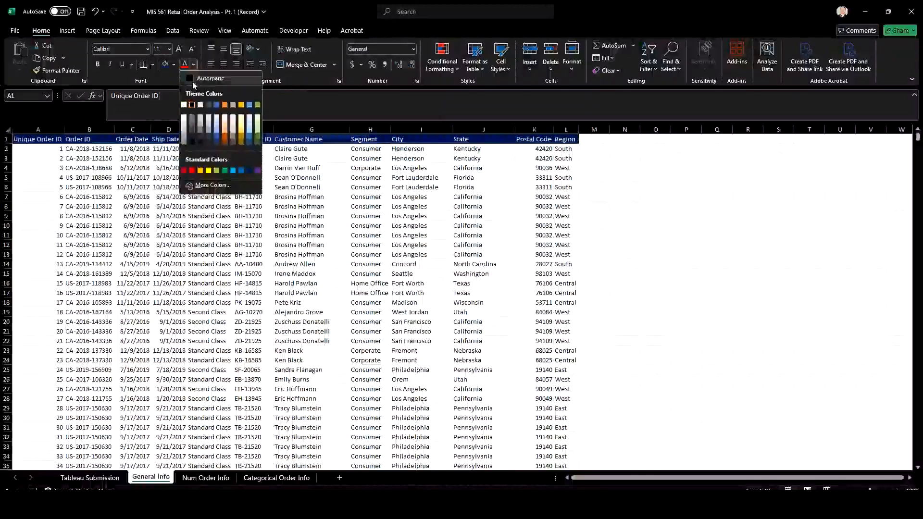
{"action": "left_click", "coordinate": [193, 87]}
{"action": "left_click", "coordinate": [195, 64]}
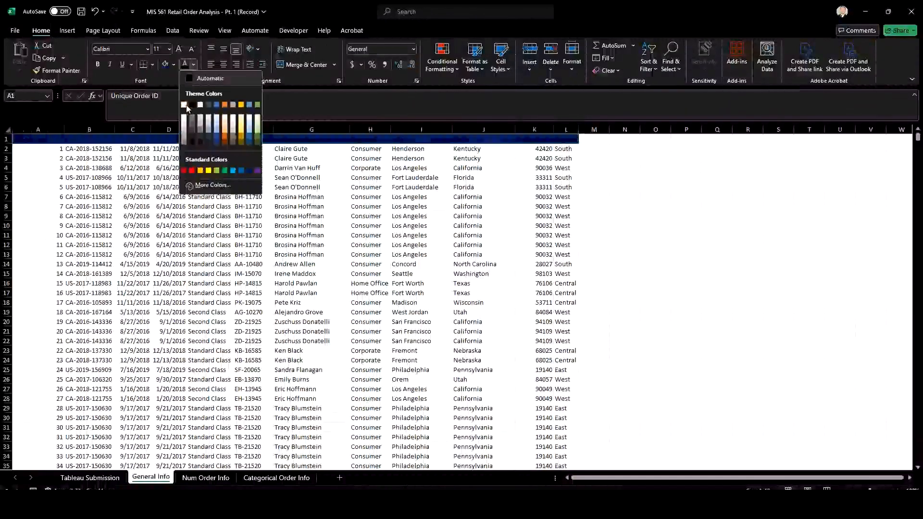
{"action": "left_click", "coordinate": [185, 112]}
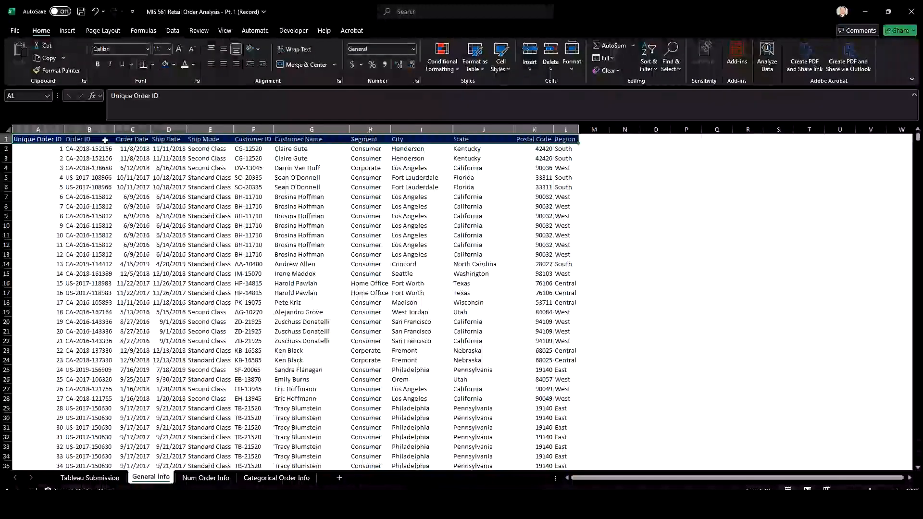
Add filters to the General Info header row, starting from the Unique Order ID cell
{"action": "left_click", "coordinate": [52, 139]}
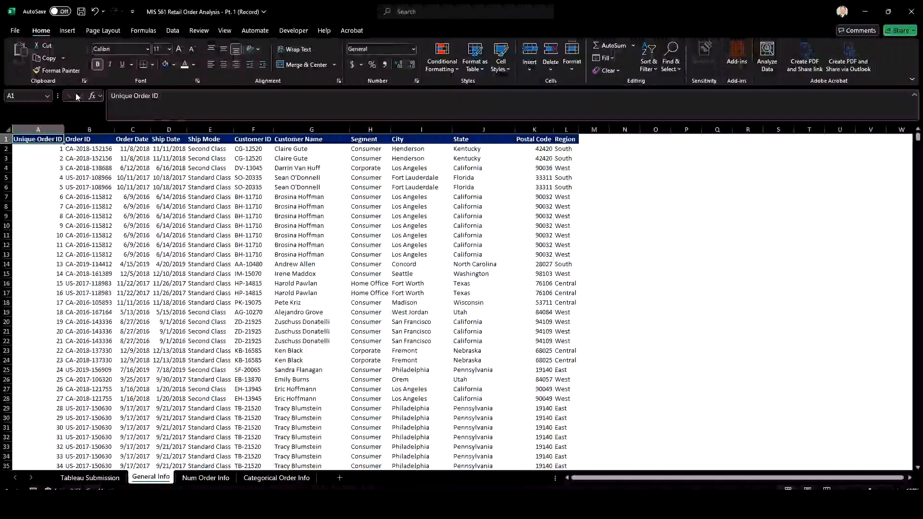
{"action": "left_click", "coordinate": [172, 31]}
{"action": "left_click", "coordinate": [41, 32]}
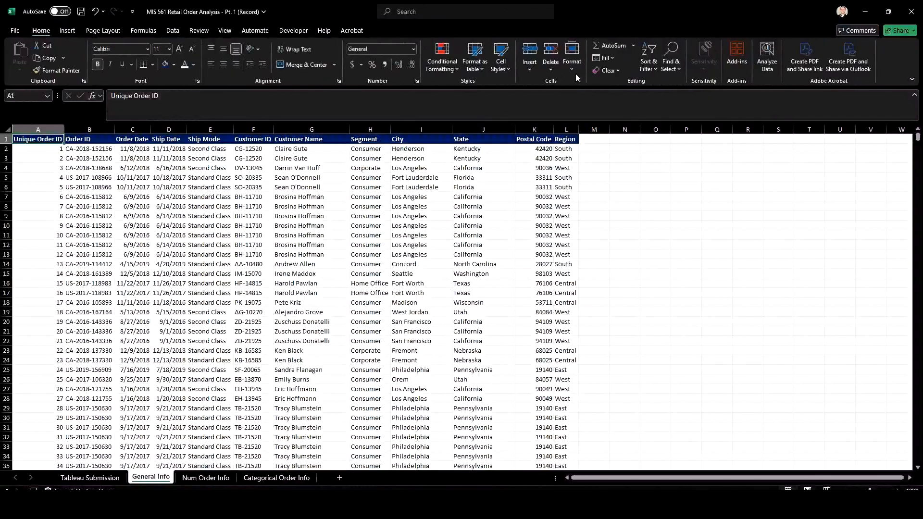
{"action": "left_click", "coordinate": [171, 32]}
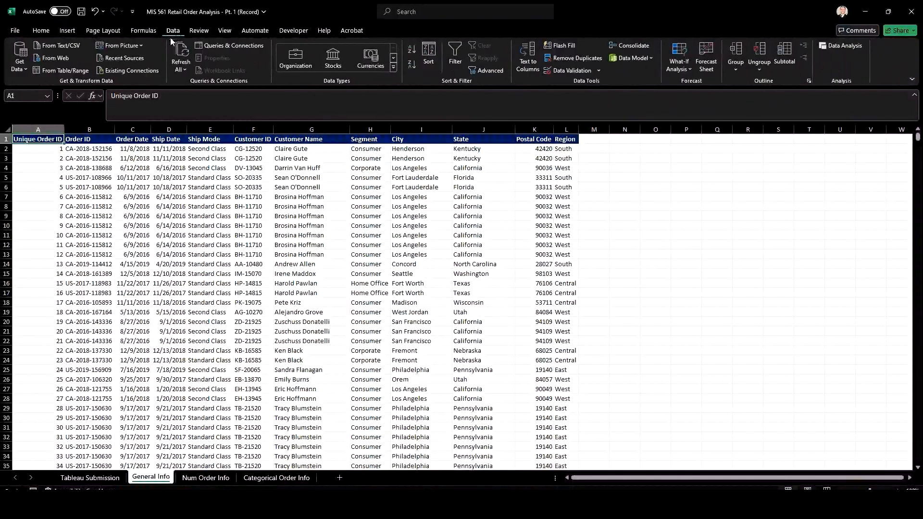
{"action": "left_click", "coordinate": [455, 56]}
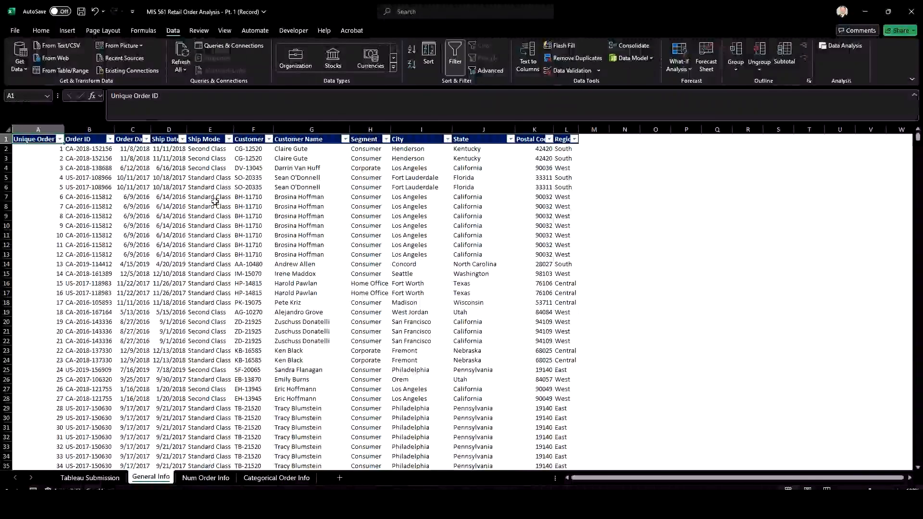
Format the Num Order Info header cells A1 through E1 with a dark blue fill and bold white text
{"action": "left_click", "coordinate": [206, 478]}
{"action": "left_click_drag", "start_coordinate": [29, 139], "coordinate": [150, 138]}
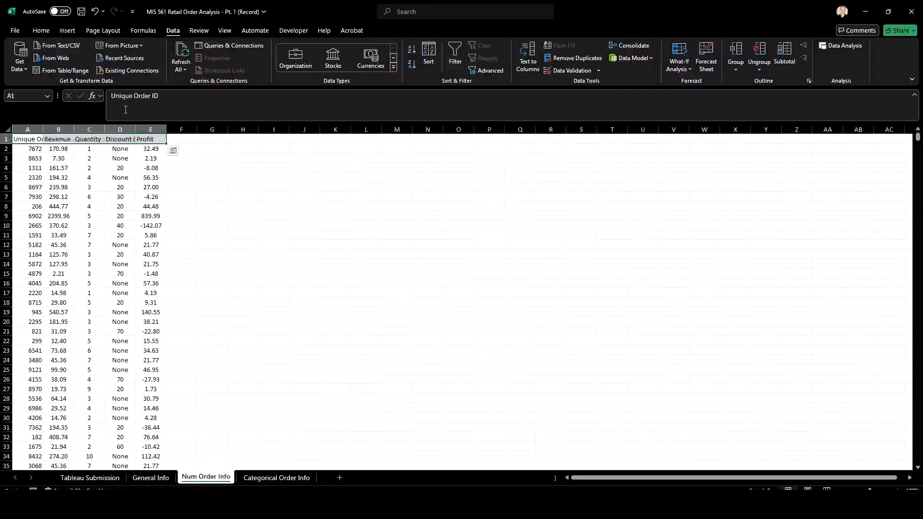
{"action": "left_click", "coordinate": [41, 30]}
{"action": "left_click", "coordinate": [164, 65]}
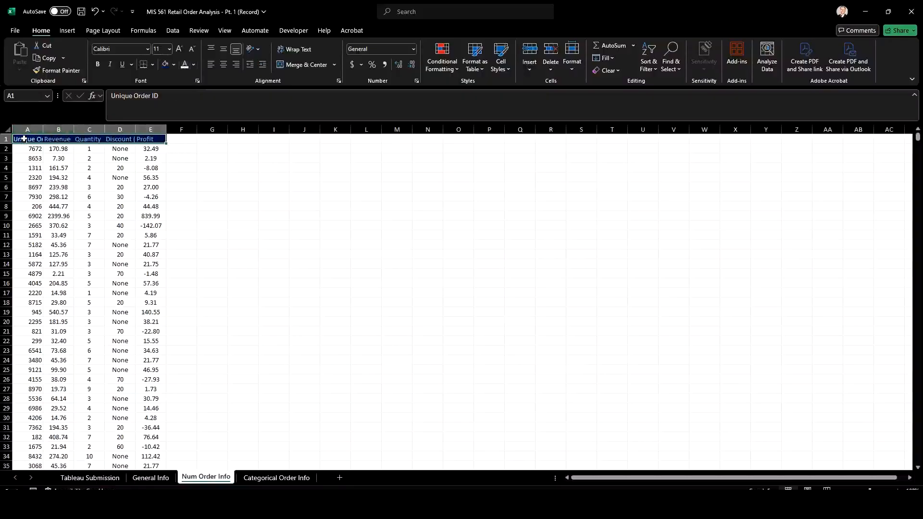
{"action": "key", "text": "ctrl+b"}
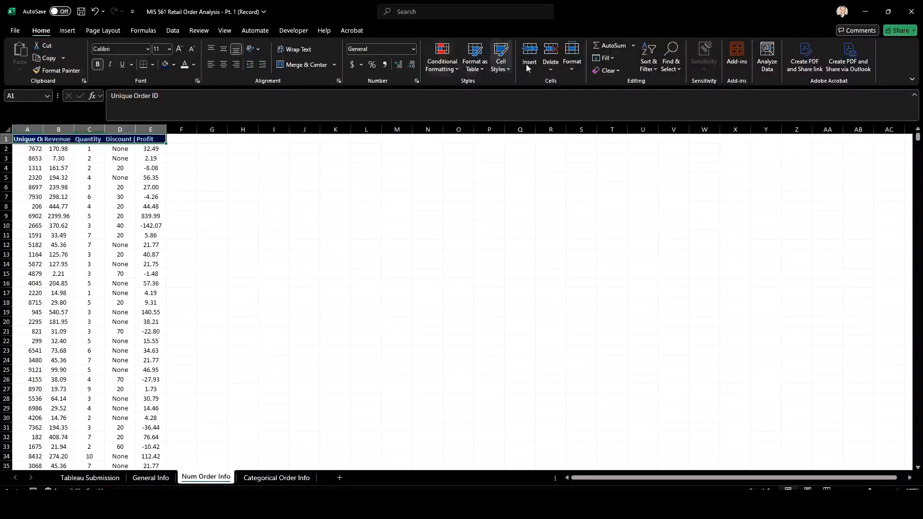
Add filters to the Num Order Info header row and autofit columns A through E
{"action": "left_click", "coordinate": [173, 31]}
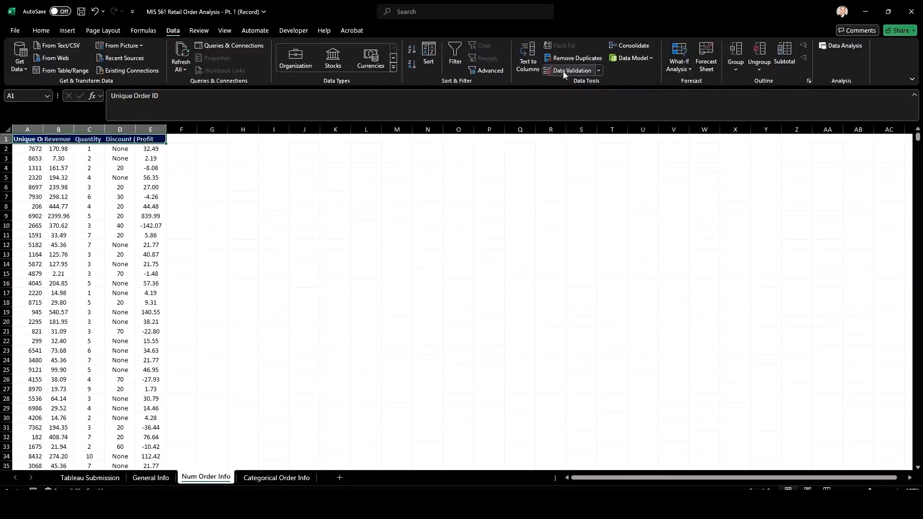
{"action": "left_click", "coordinate": [454, 55]}
{"action": "left_click_drag", "start_coordinate": [28, 129], "coordinate": [166, 129]}
{"action": "double_click", "coordinate": [165, 128]}
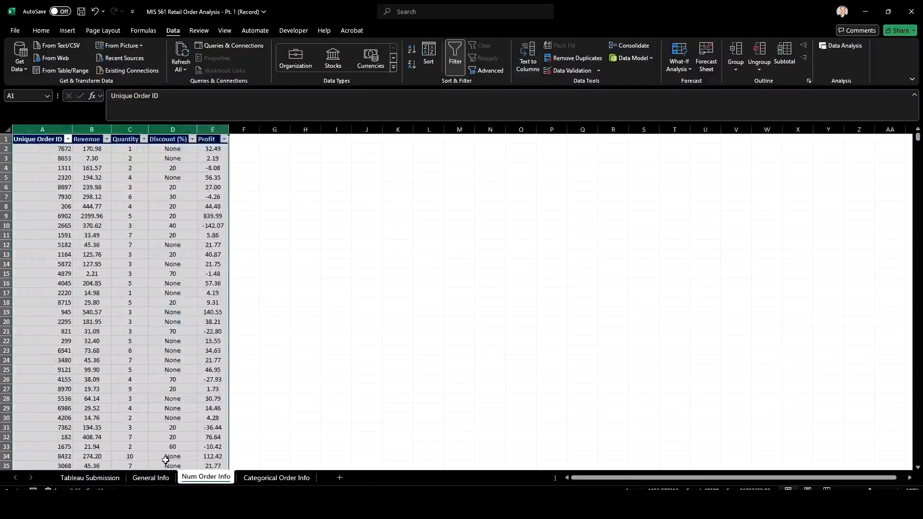
Format the Categorical Order Info header cells A1 through D1 with a dark blue fill and bold white text
{"action": "left_click", "coordinate": [151, 478]}
{"action": "left_click", "coordinate": [276, 478]}
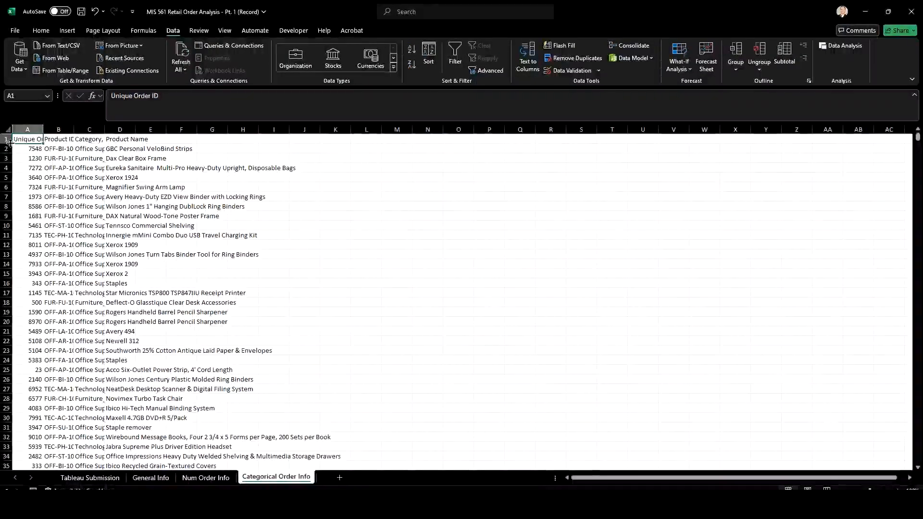
{"action": "left_click_drag", "start_coordinate": [14, 139], "coordinate": [129, 139]}
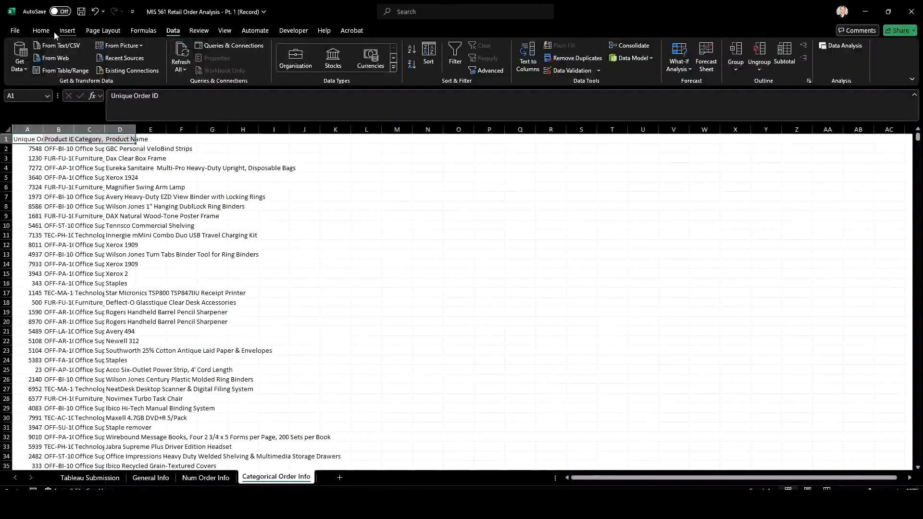
{"action": "left_click", "coordinate": [52, 31]}
{"action": "left_click", "coordinate": [165, 64]}
{"action": "left_click", "coordinate": [185, 65]}
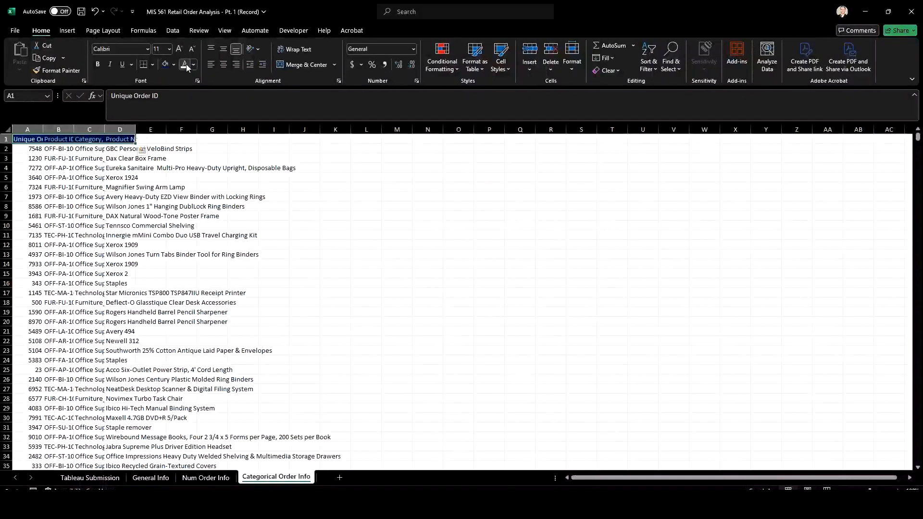
{"action": "key", "text": "ctrl+b"}
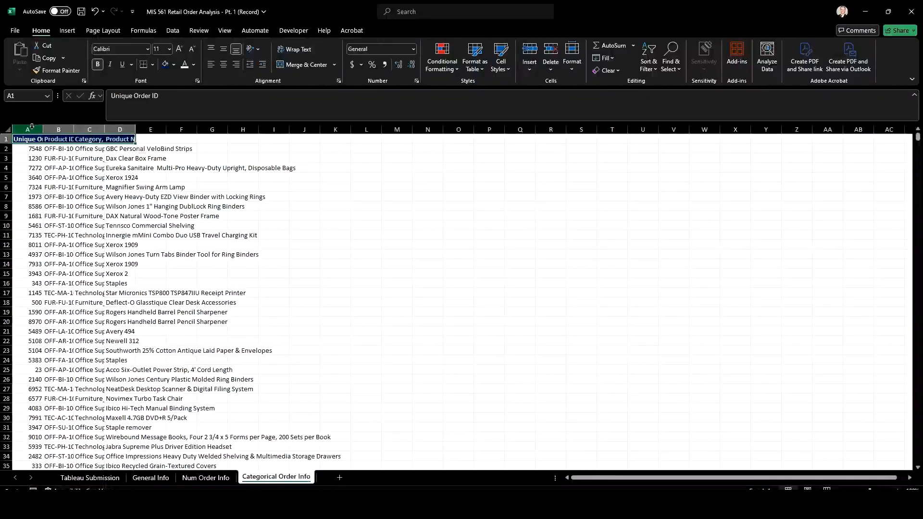
Autofit columns A through D on the Categorical Order Info sheet
{"action": "left_click_drag", "start_coordinate": [30, 129], "coordinate": [127, 128]}
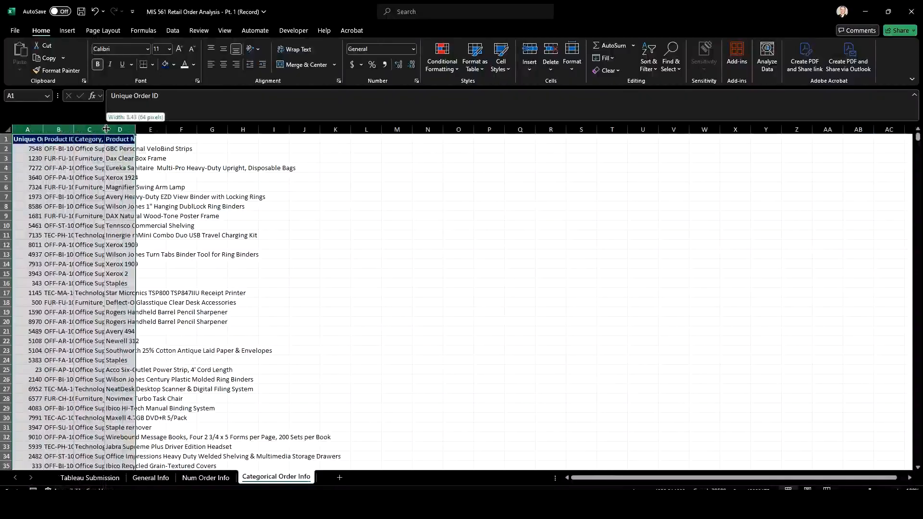
{"action": "double_click", "coordinate": [105, 128]}
{"action": "left_click", "coordinate": [104, 215]}
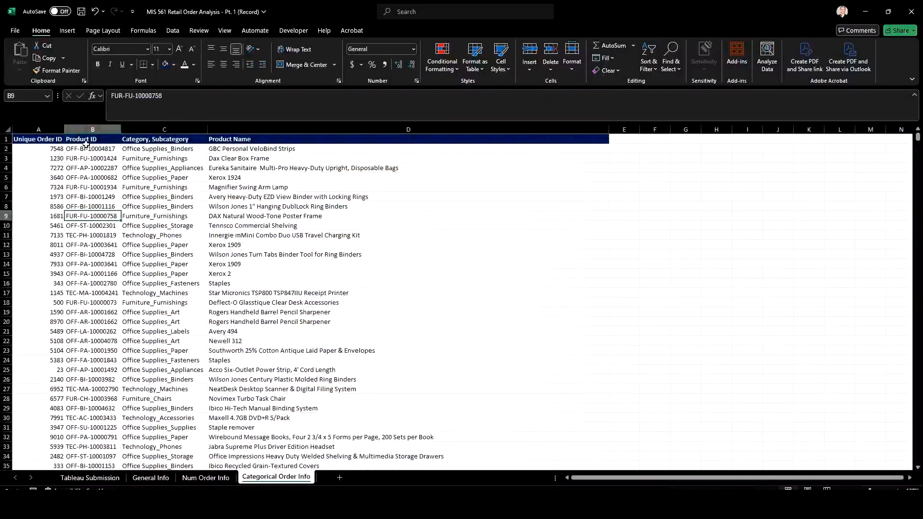
Compare the Unique Order ID columns across the Num Order Info, Categorical Order Info and General Info sheets, and look over their other fields
{"action": "left_click", "coordinate": [224, 478]}
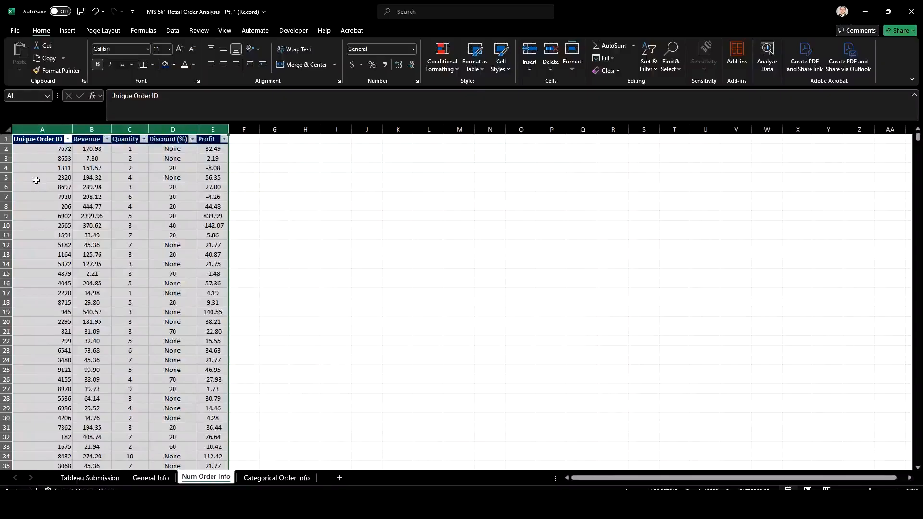
{"action": "left_click", "coordinate": [41, 176]}
{"action": "left_click", "coordinate": [268, 478]}
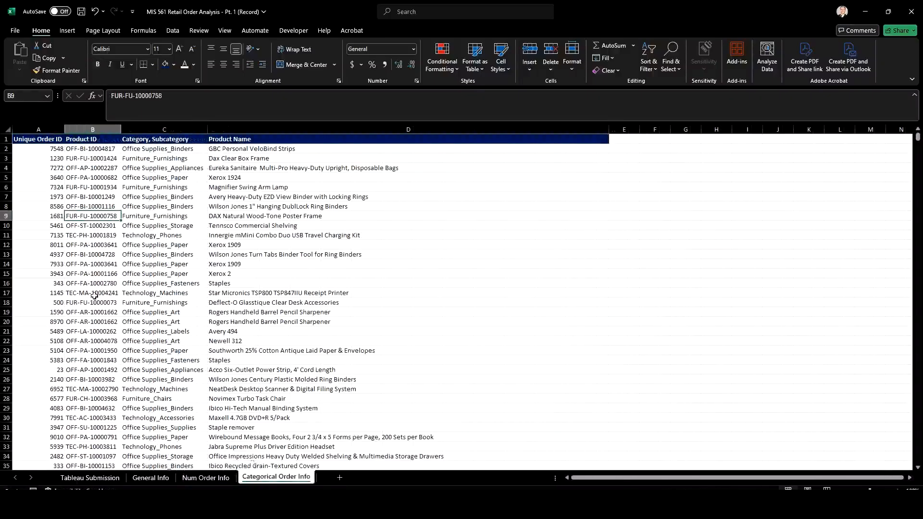
{"action": "left_click", "coordinate": [205, 478]}
{"action": "left_click_drag", "start_coordinate": [49, 158], "coordinate": [44, 196]}
{"action": "left_click", "coordinate": [151, 477]}
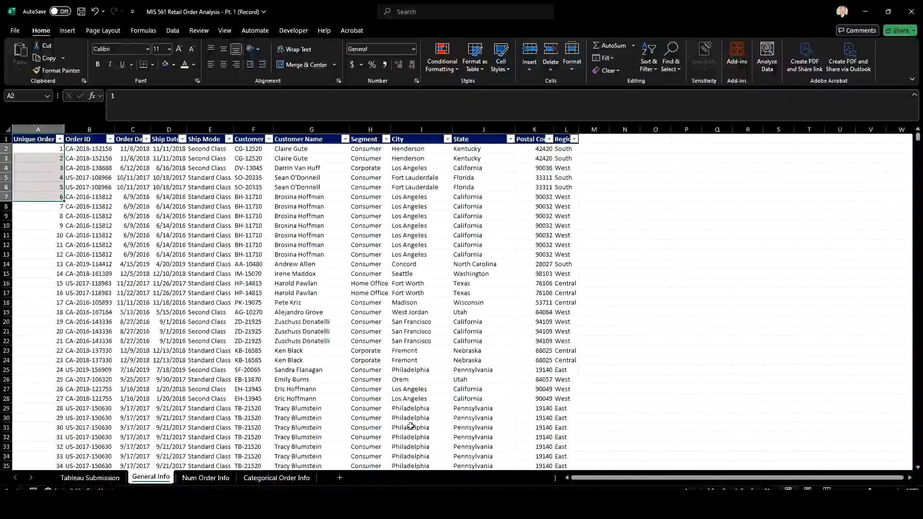
{"action": "left_click", "coordinate": [203, 478]}
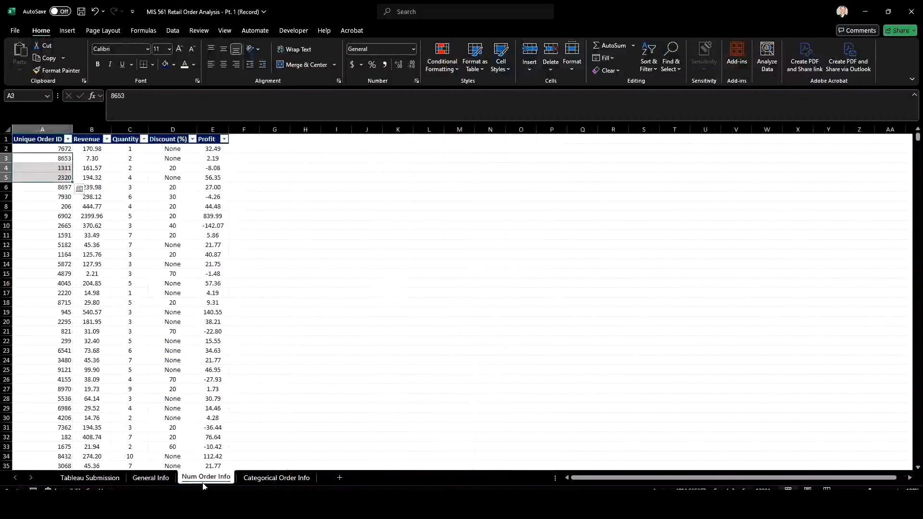
{"action": "left_click", "coordinate": [267, 481]}
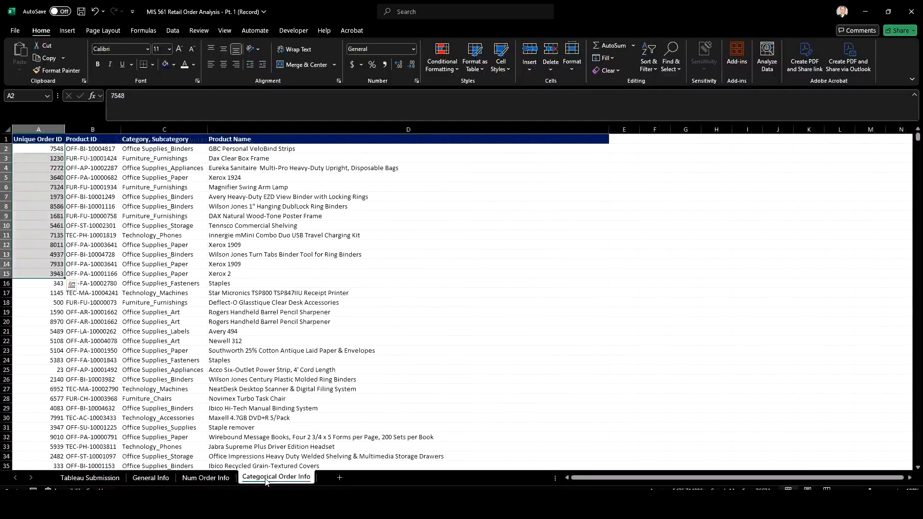
{"action": "left_click", "coordinate": [154, 205]}
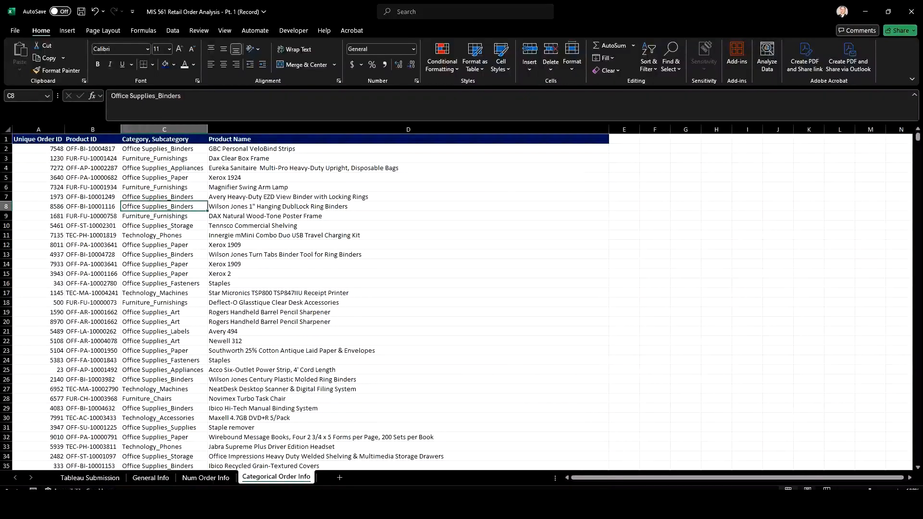
{"action": "left_click", "coordinate": [150, 477]}
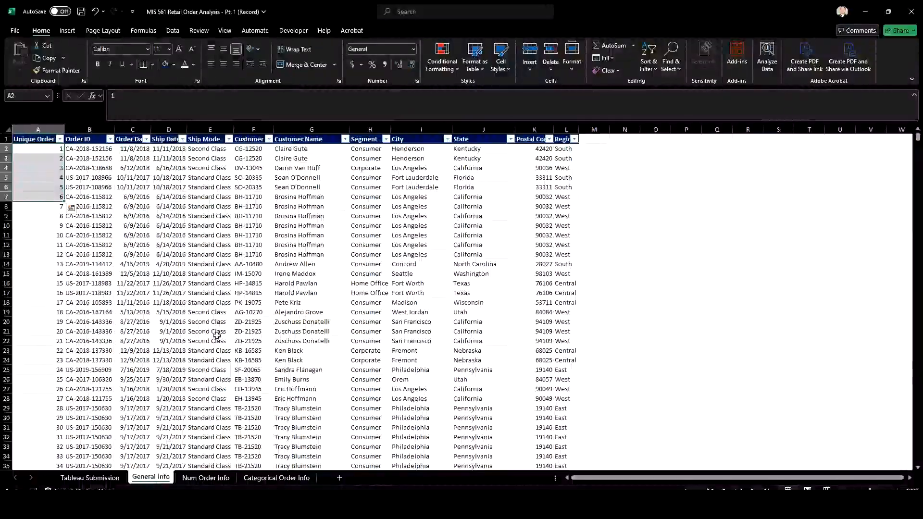
{"action": "left_click", "coordinate": [215, 253]}
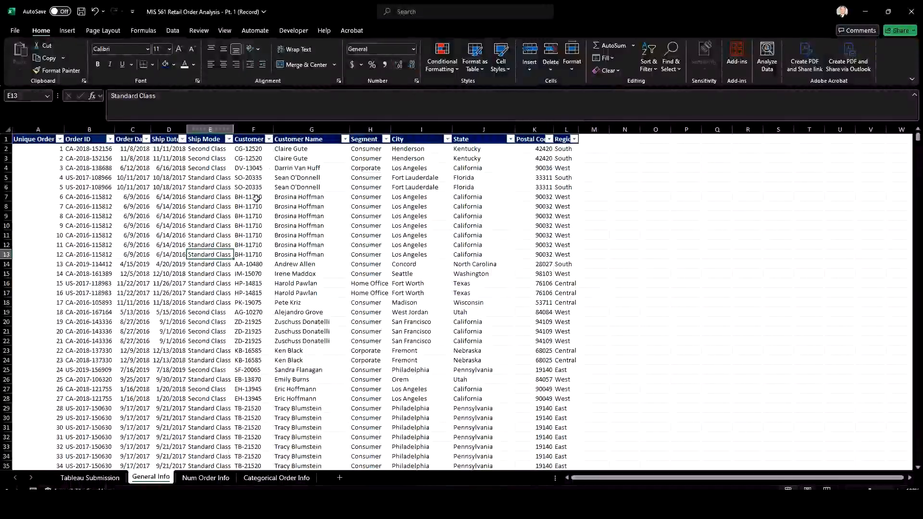
Review the filter values of the Unique Order ID and Order ID columns on the General Info sheet
{"action": "left_click", "coordinate": [60, 139]}
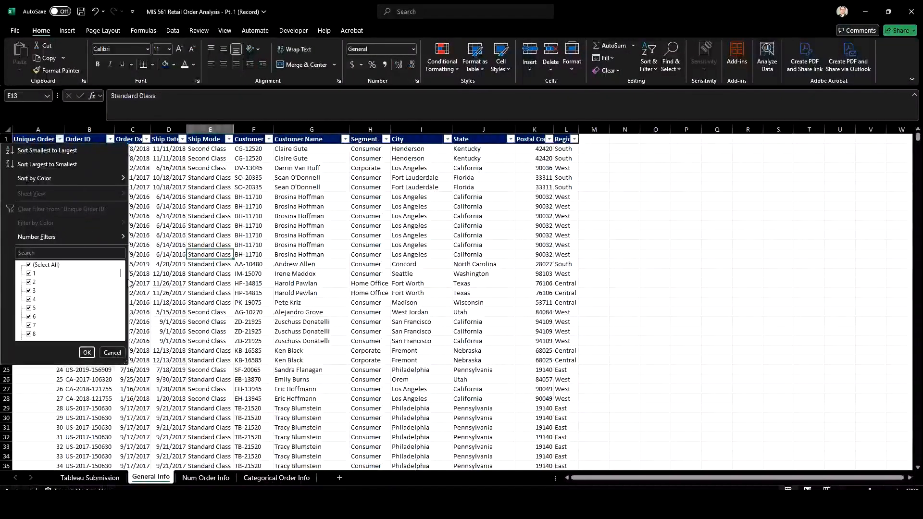
{"action": "left_click_drag", "start_coordinate": [120, 275], "coordinate": [121, 287]}
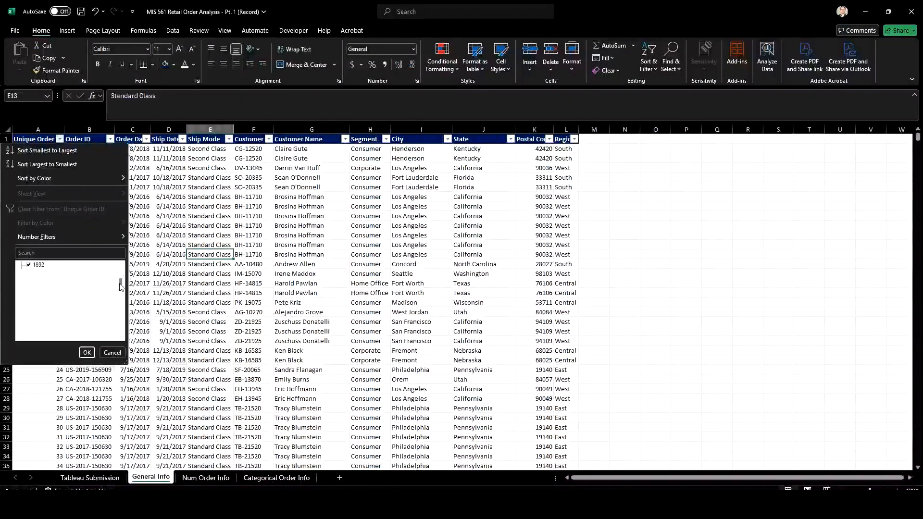
{"action": "left_click", "coordinate": [87, 352]}
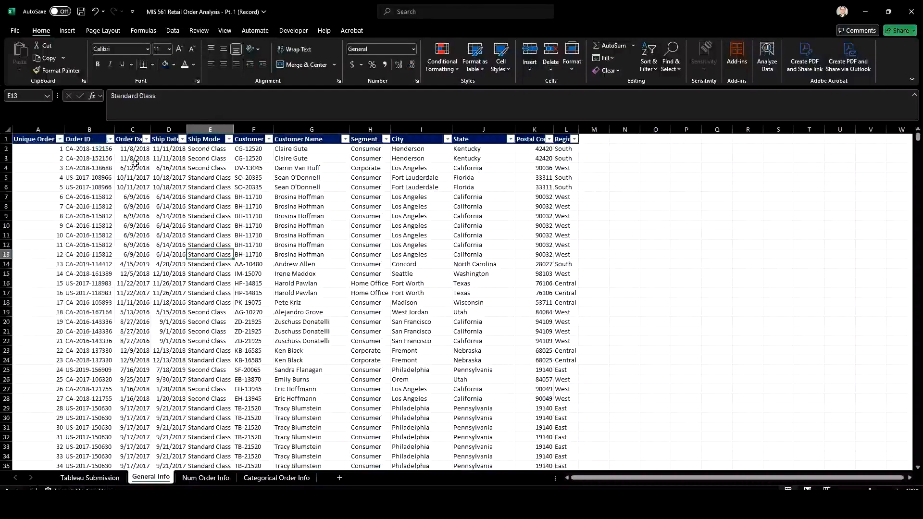
{"action": "left_click", "coordinate": [110, 139]}
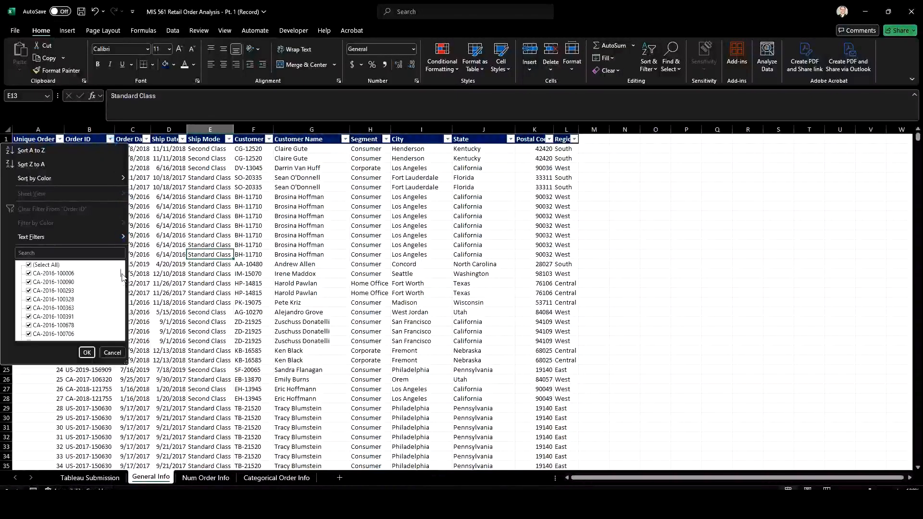
{"action": "left_click", "coordinate": [87, 352]}
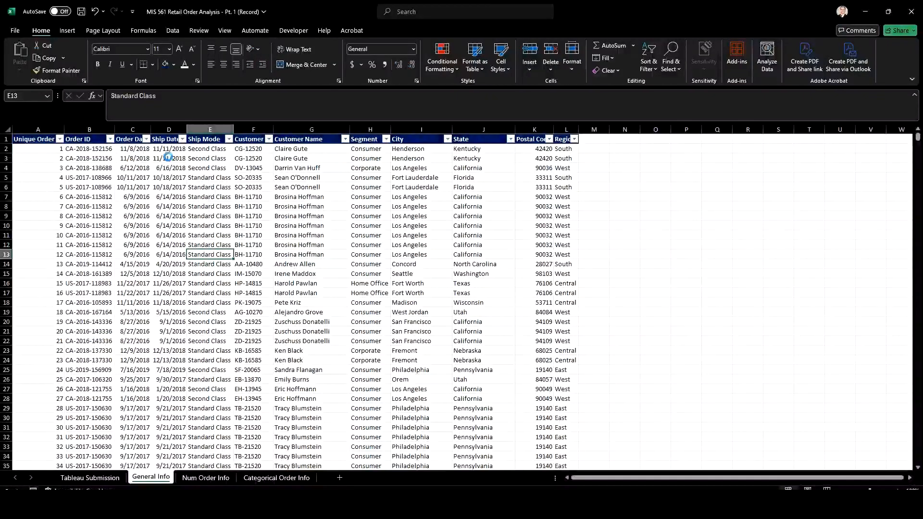
Examine the years in the Order Date filter list, including the months under 2019, without filtering the data
{"action": "left_click", "coordinate": [146, 139]}
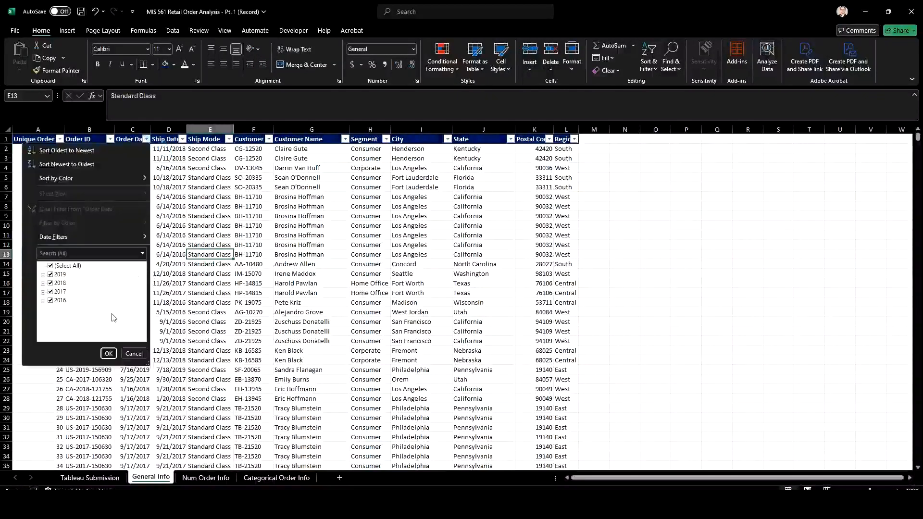
{"action": "left_click", "coordinate": [108, 353]}
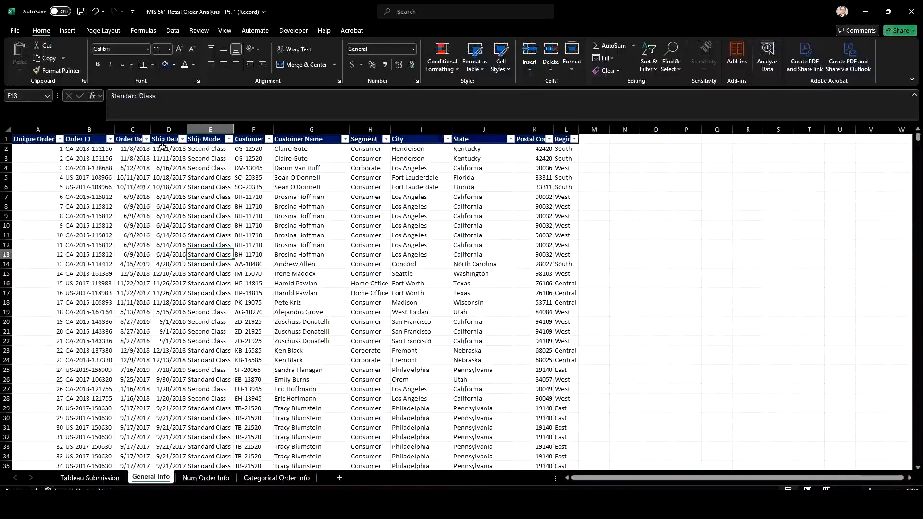
{"action": "left_click", "coordinate": [128, 150]}
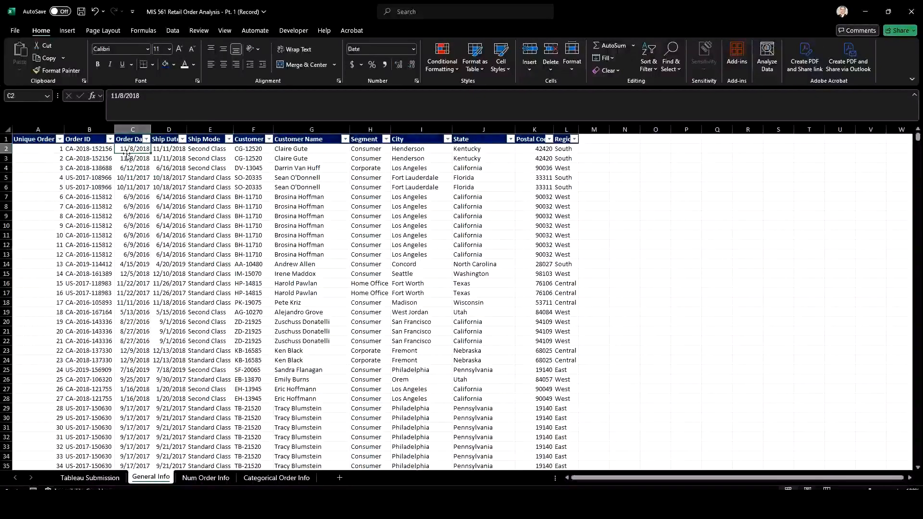
{"action": "left_click", "coordinate": [146, 139]}
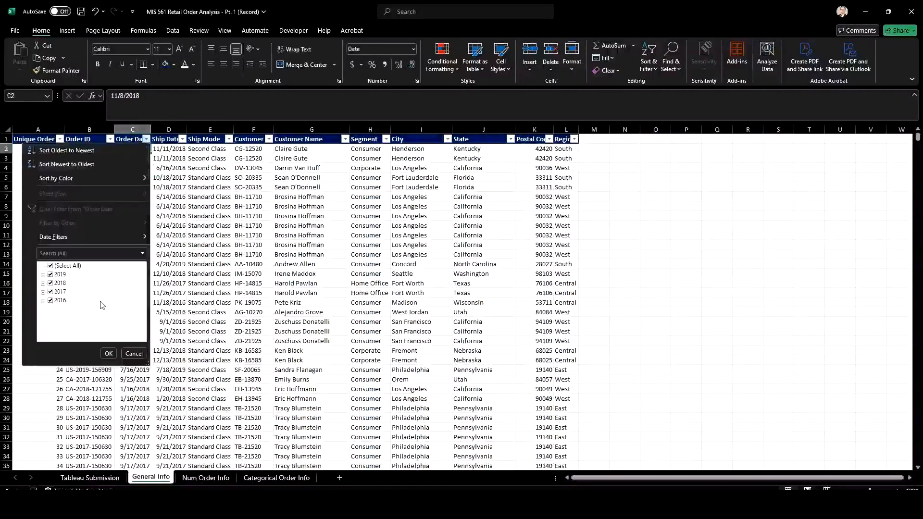
{"action": "left_click", "coordinate": [43, 275]}
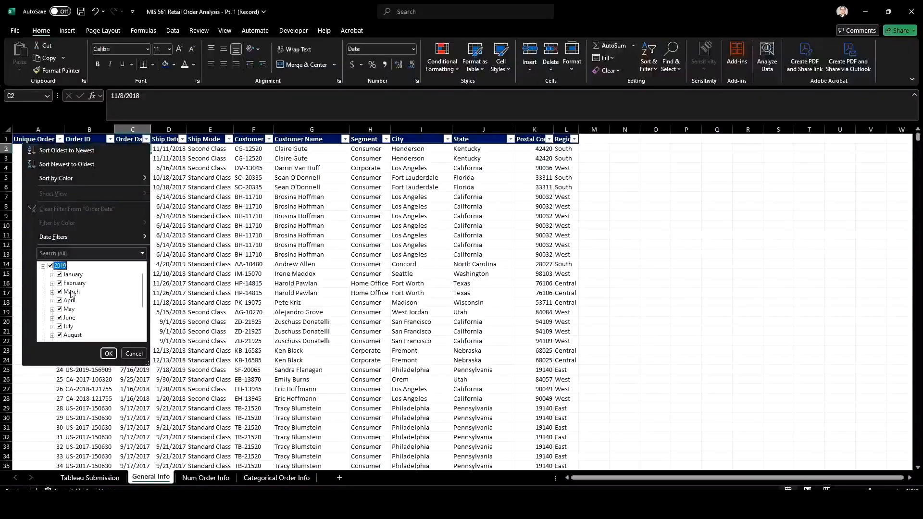
{"action": "scroll", "coordinate": [69, 302], "scroll_direction": "up", "scroll_amount": 1}
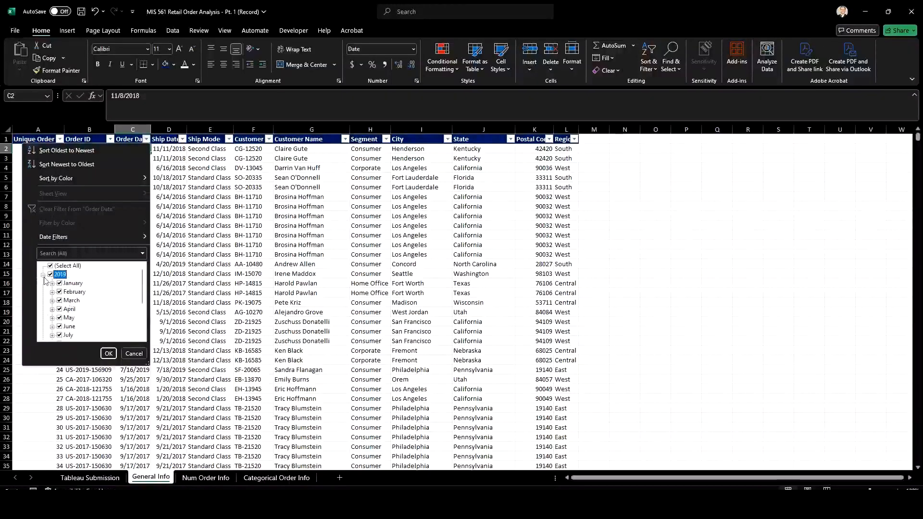
{"action": "left_click", "coordinate": [43, 275]}
{"action": "left_click", "coordinate": [132, 354]}
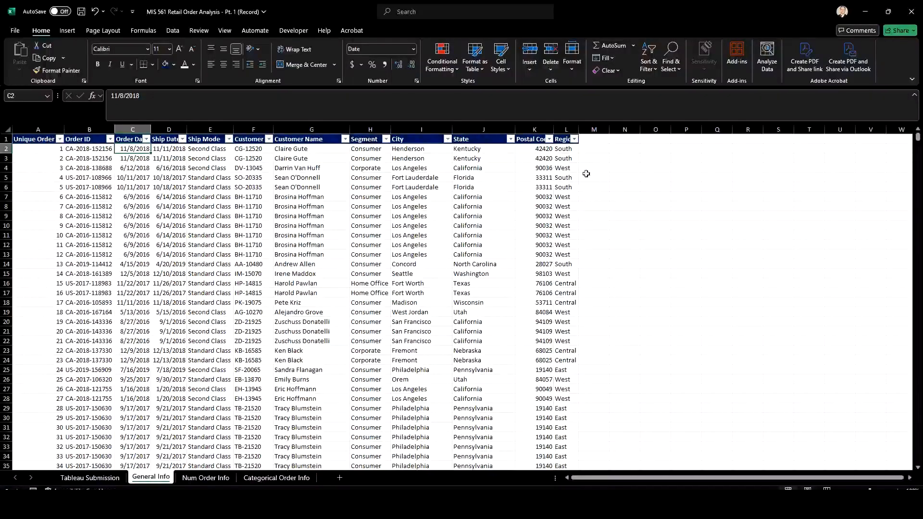
Review the available values in the Region and State filter lists on General Info
{"action": "left_click", "coordinate": [574, 139]}
{"action": "left_click", "coordinate": [535, 352]}
{"action": "left_click", "coordinate": [510, 138]}
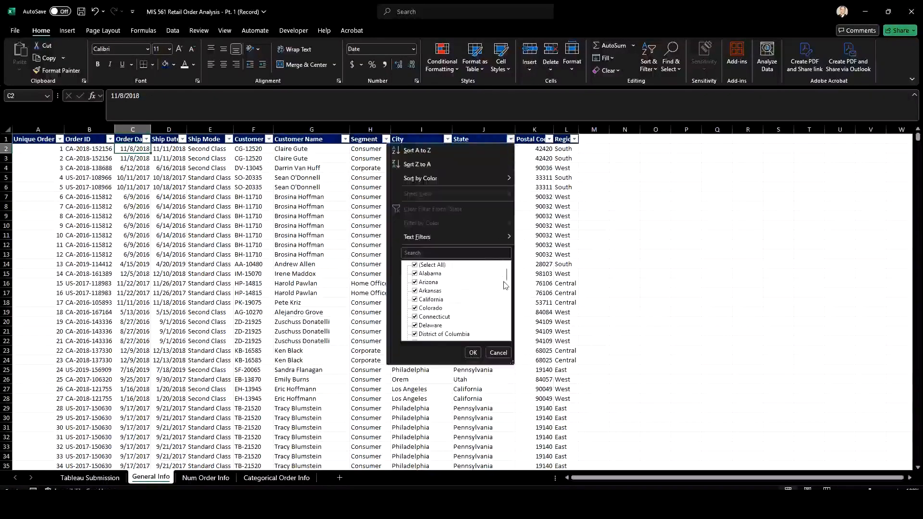
{"action": "scroll", "coordinate": [504, 285], "scroll_direction": "down", "scroll_amount": 3}
{"action": "left_click", "coordinate": [473, 352]}
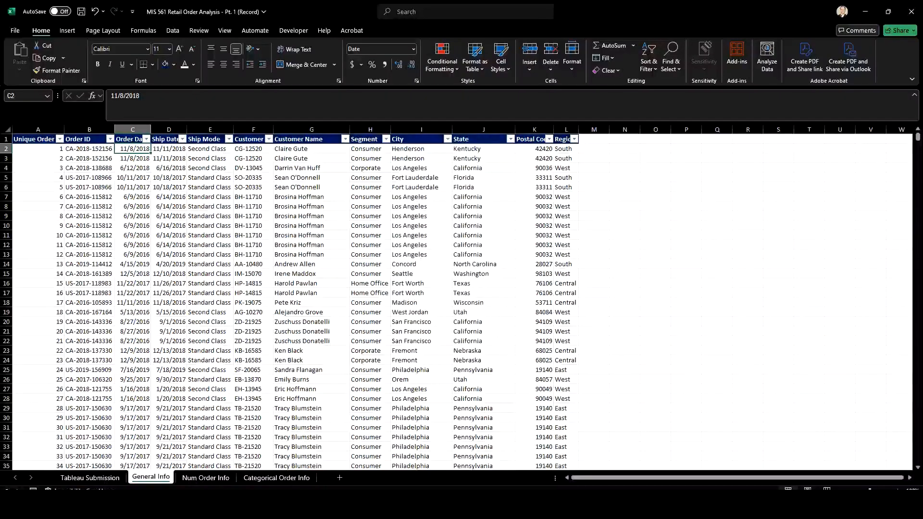
Filter the Profit column on the Num Order Info sheet to show only the Unknown entries
{"action": "left_click", "coordinate": [205, 477]}
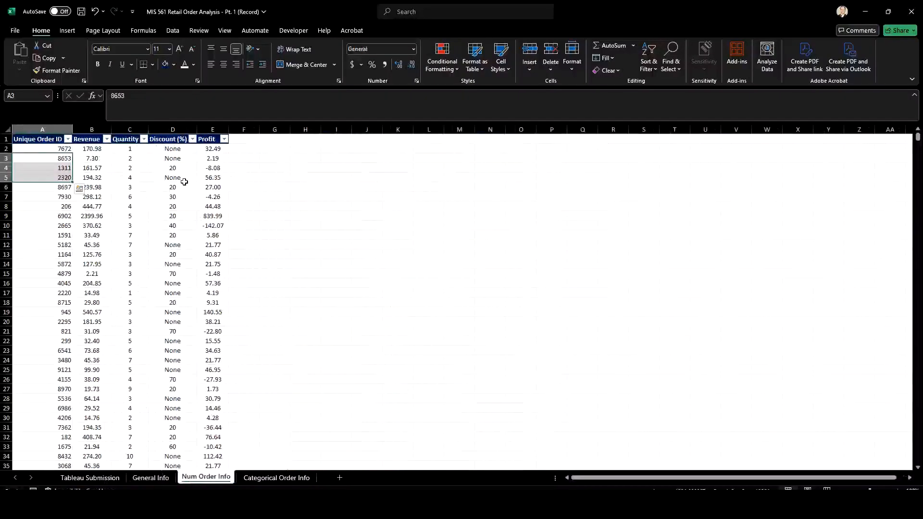
{"action": "left_click", "coordinate": [224, 140]}
{"action": "left_click_drag", "start_coordinate": [219, 277], "coordinate": [218, 334]}
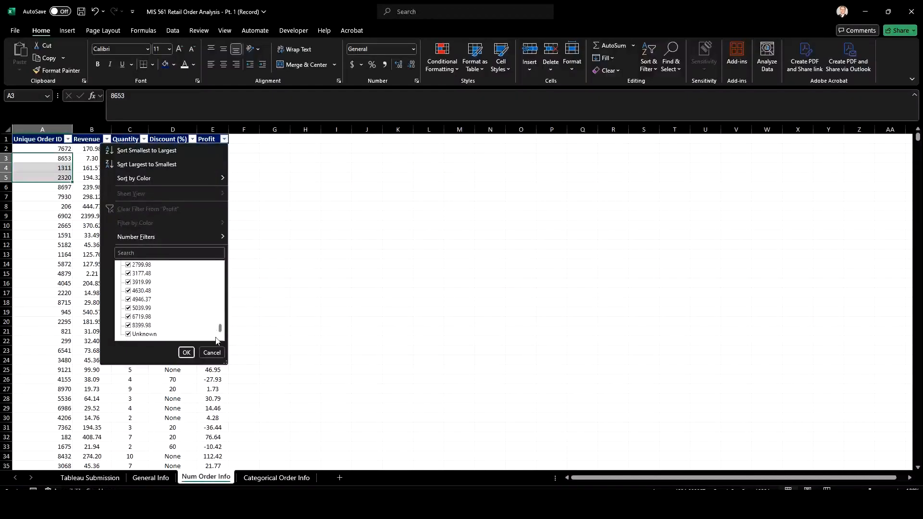
{"action": "left_click_drag", "start_coordinate": [221, 334], "coordinate": [220, 273]}
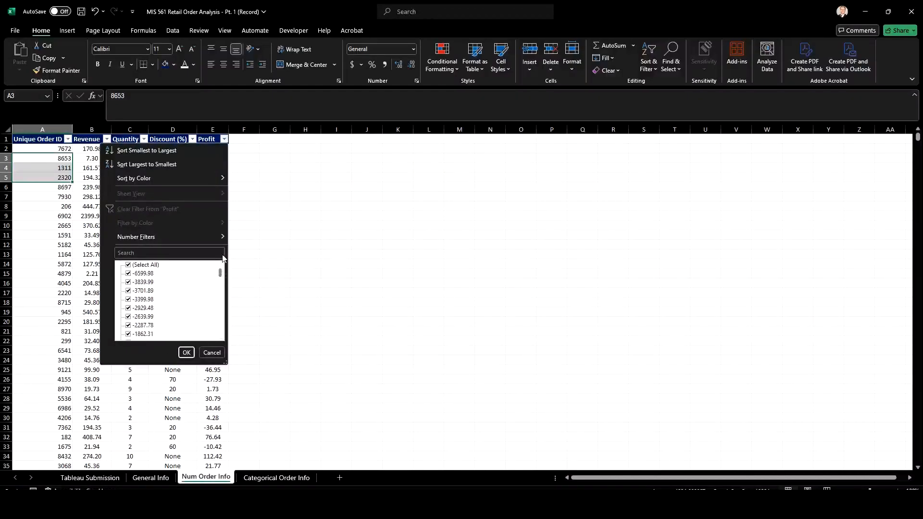
{"action": "left_click", "coordinate": [129, 265]}
{"action": "left_click_drag", "start_coordinate": [220, 274], "coordinate": [221, 331]}
{"action": "left_click", "coordinate": [128, 334]}
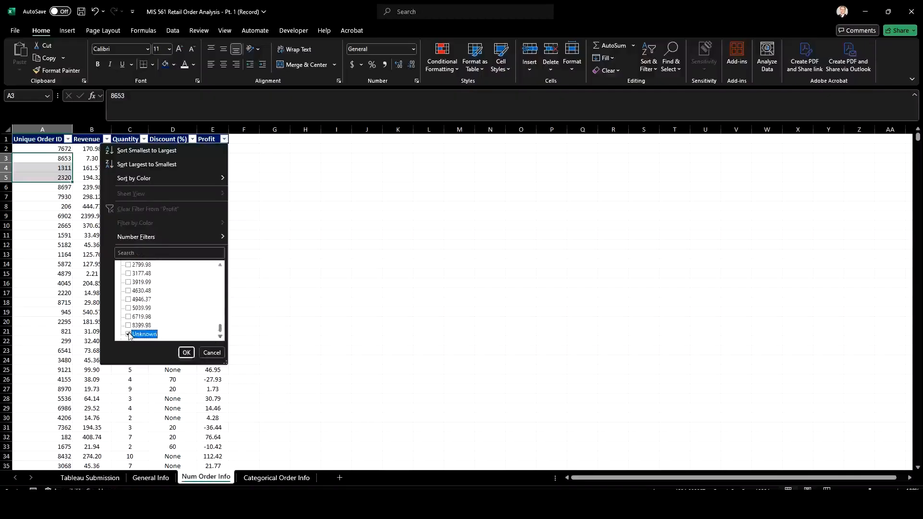
{"action": "left_click", "coordinate": [193, 357]}
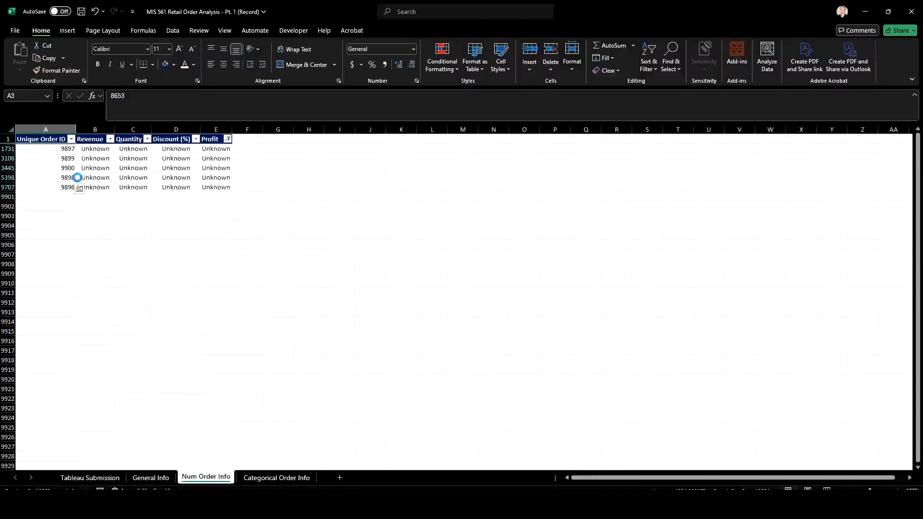
Reselect all Profit filter values so every order row on Num Order Info is displayed
{"action": "left_click", "coordinate": [168, 168]}
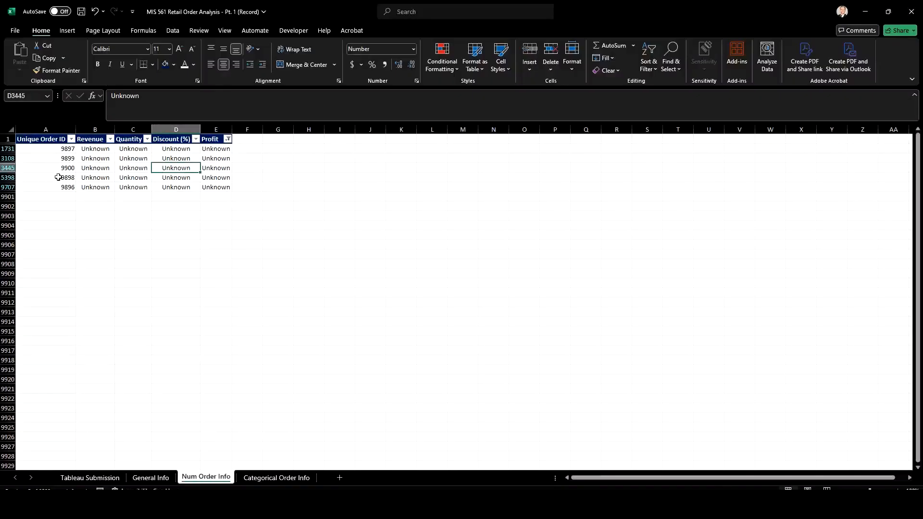
{"action": "left_click", "coordinate": [227, 139]}
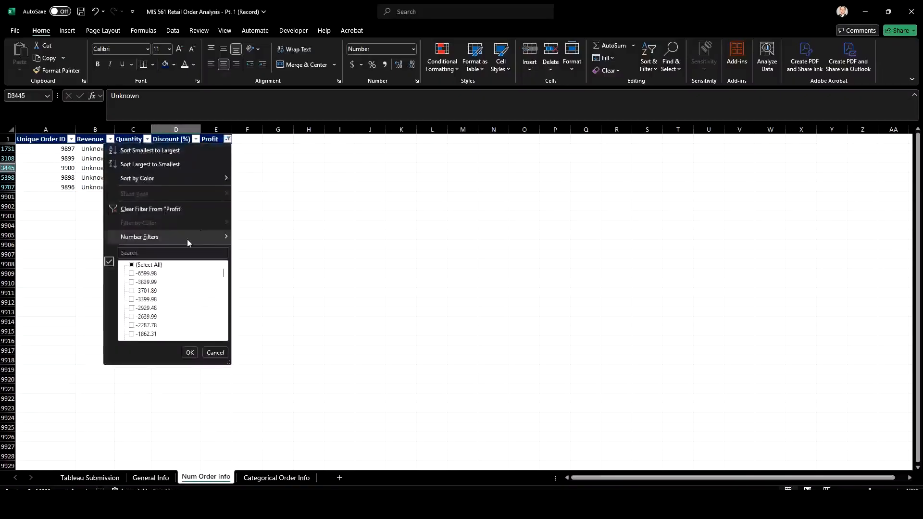
{"action": "left_click", "coordinate": [132, 264]}
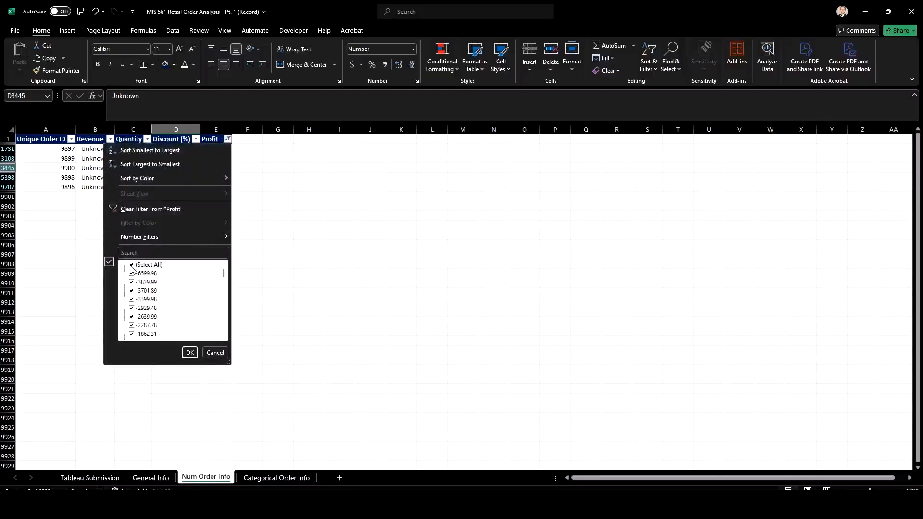
{"action": "left_click", "coordinate": [132, 264]}
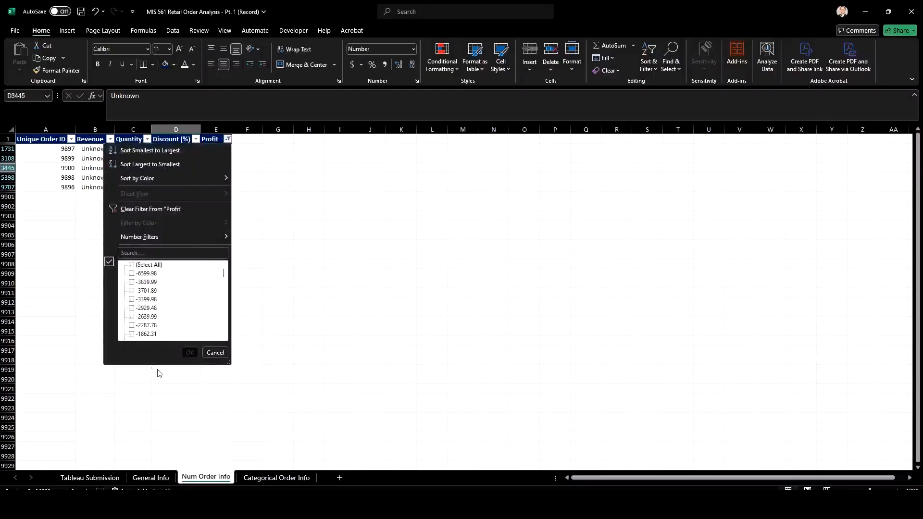
{"action": "left_click", "coordinate": [132, 265]}
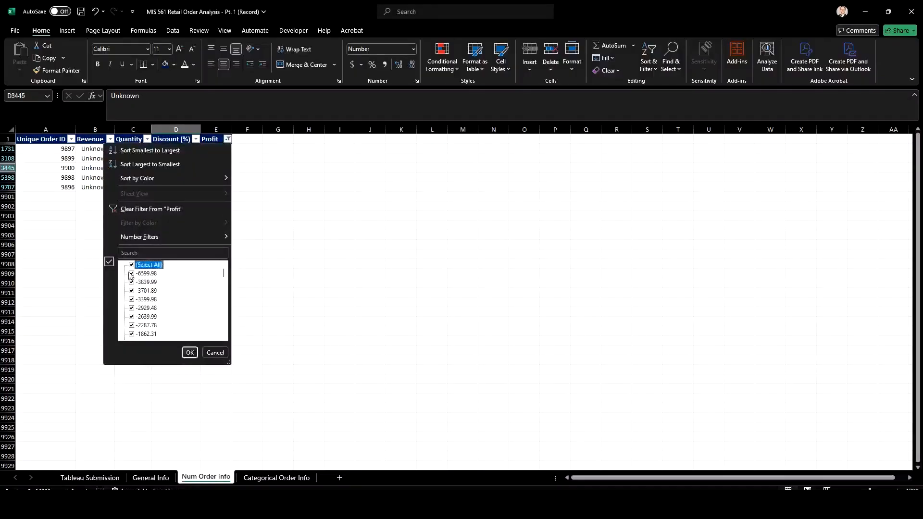
{"action": "left_click", "coordinate": [189, 353]}
{"action": "left_click", "coordinate": [69, 176]}
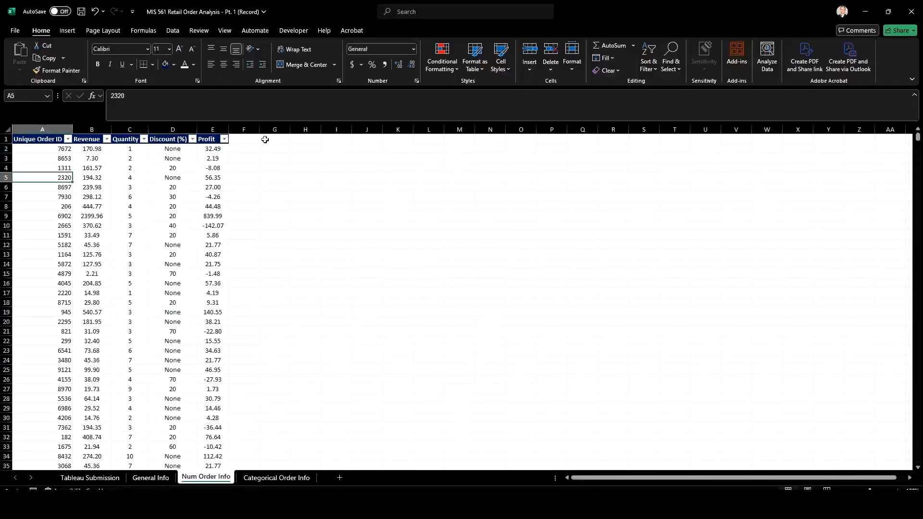
Copy the Segment and Region headers from General Info into cells F1 and G1 of the Num Order Info sheet
{"action": "left_click", "coordinate": [237, 139]}
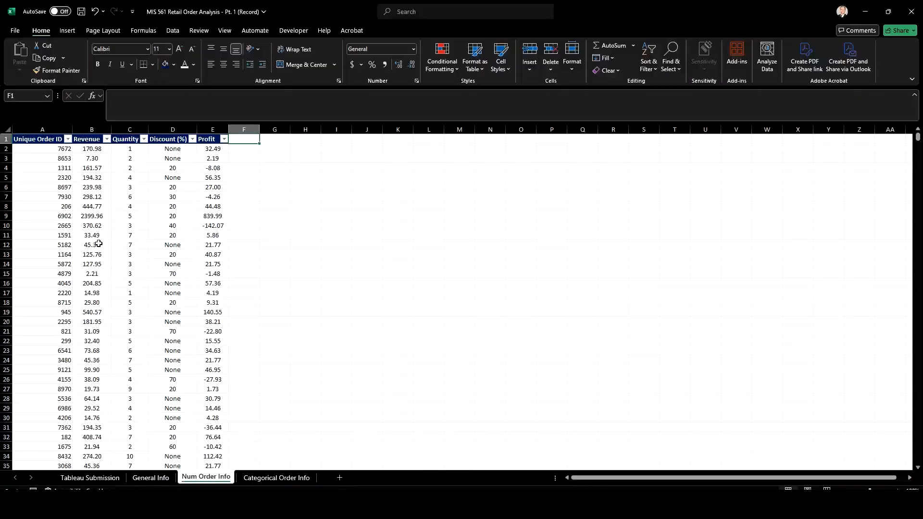
{"action": "left_click", "coordinate": [148, 480]}
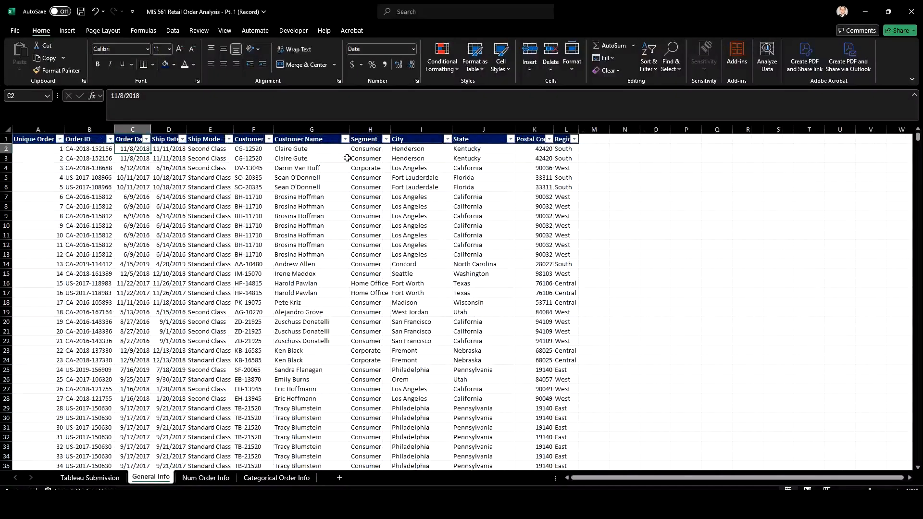
{"action": "left_click", "coordinate": [386, 139]}
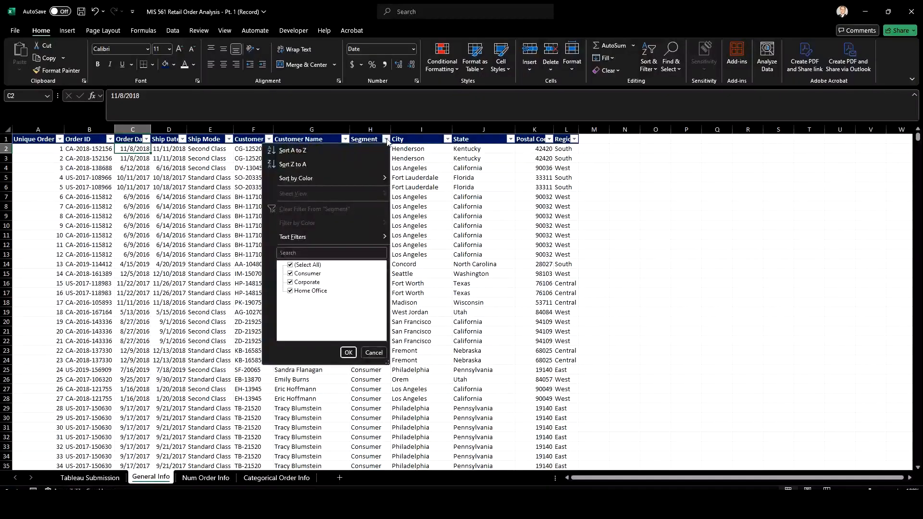
{"action": "key", "text": "Escape"}
{"action": "left_click", "coordinate": [366, 138]}
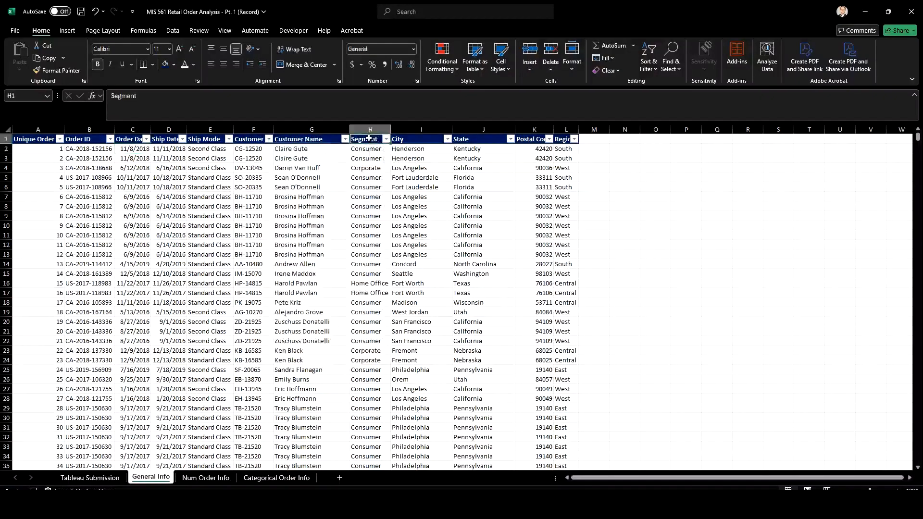
{"action": "left_click", "coordinate": [562, 140], "text": "ctrl"}
{"action": "key", "text": "ctrl+c"}
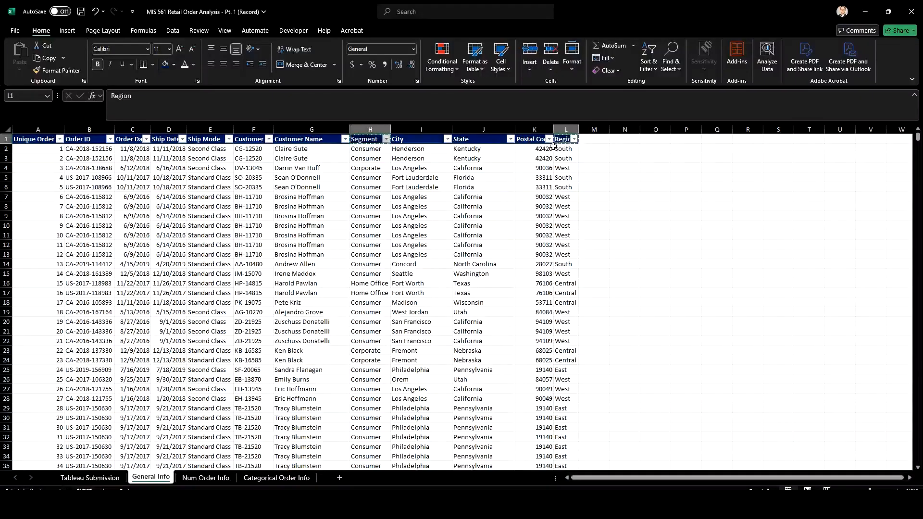
{"action": "left_click", "coordinate": [206, 477]}
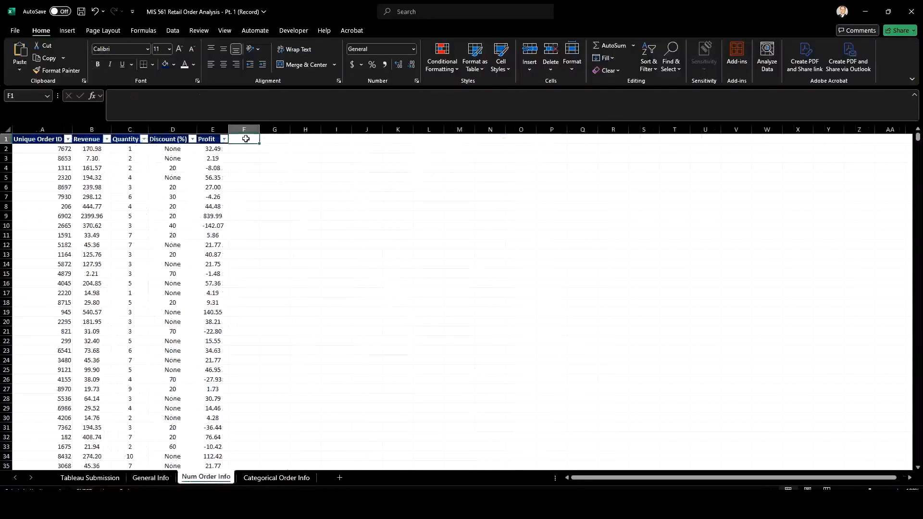
{"action": "key", "text": "ctrl+v"}
{"action": "left_click", "coordinate": [253, 193]}
{"action": "left_click", "coordinate": [247, 140]}
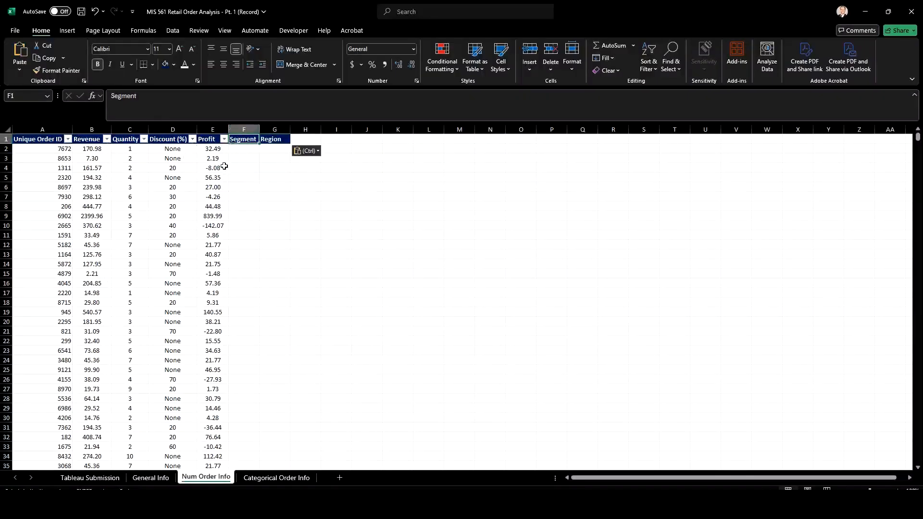
Turn off the header row filters on the Num Order Info sheet
{"action": "left_click", "coordinate": [179, 139]}
{"action": "left_click", "coordinate": [173, 30]}
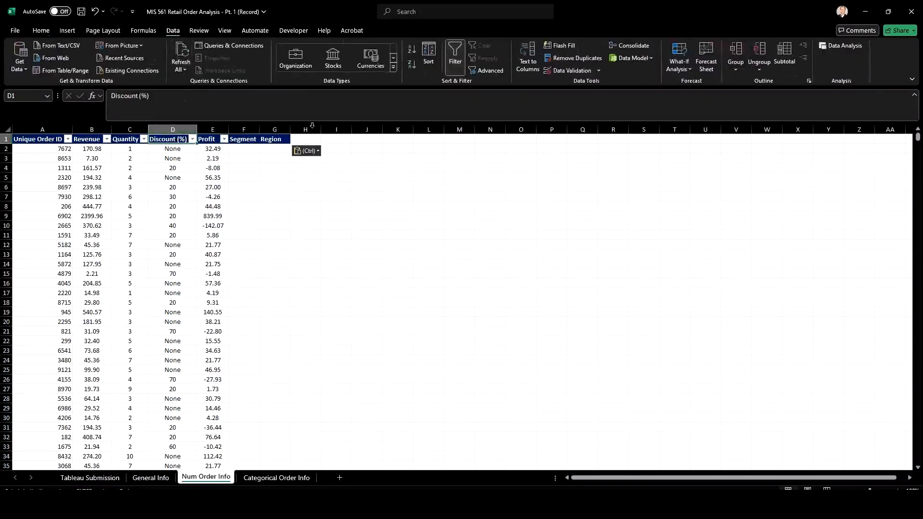
{"action": "left_click", "coordinate": [455, 58]}
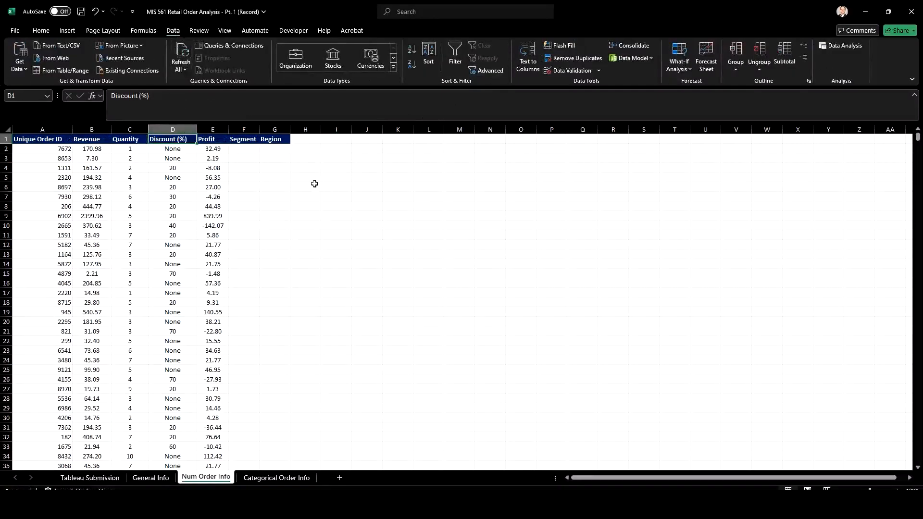
Enter =XLOOKUP(A2,'General Info'!A:A,'General Info'!H:H,"N/A",0) in cell F2 of Num Order Info to return the Segment
{"action": "left_click", "coordinate": [234, 151]}
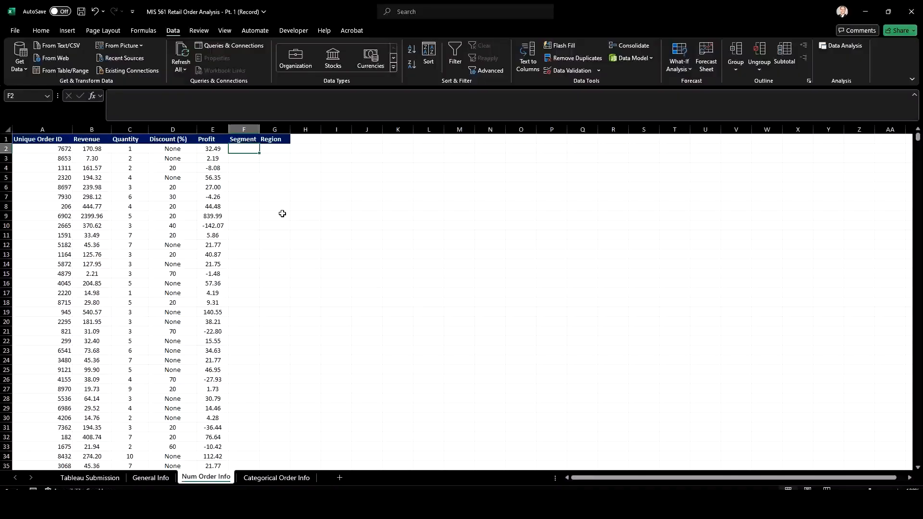
{"action": "type", "text": "=xl"}
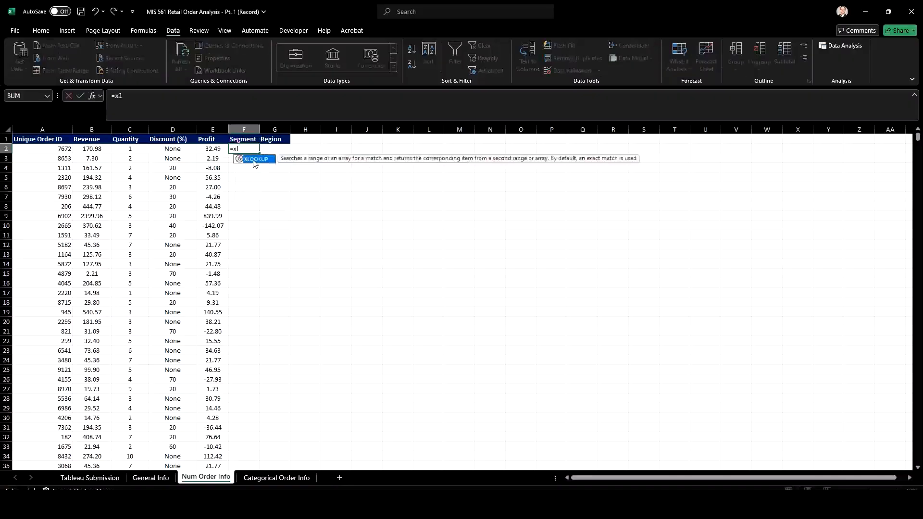
{"action": "double_click", "coordinate": [251, 160]}
{"action": "left_click", "coordinate": [44, 149]}
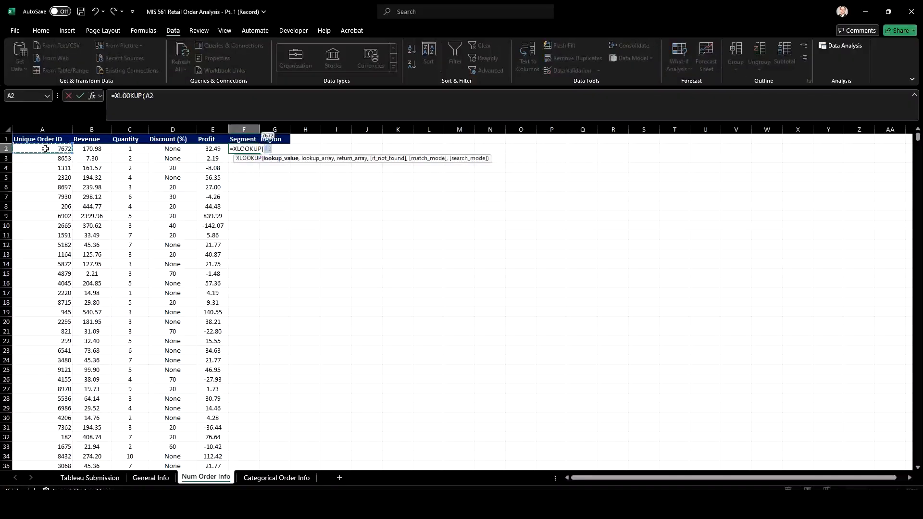
{"action": "type", "text": ","}
{"action": "left_click", "coordinate": [151, 477]}
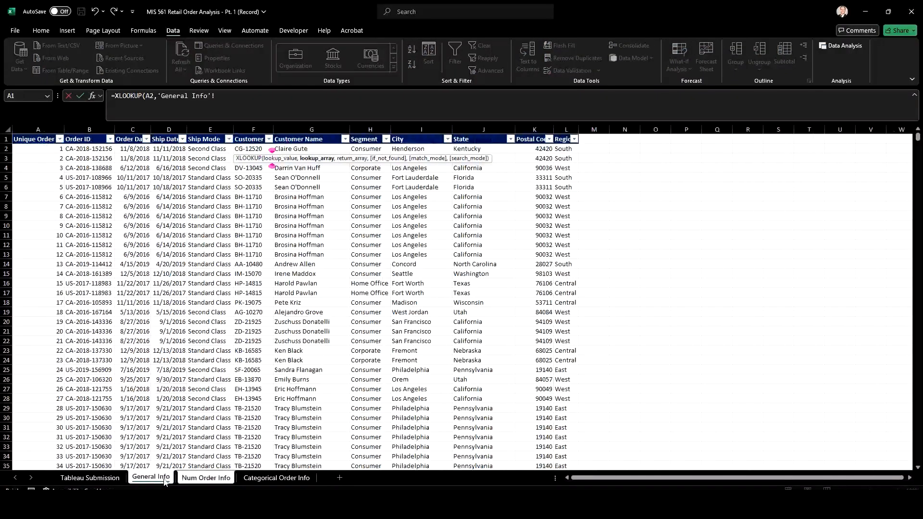
{"action": "left_click", "coordinate": [46, 128]}
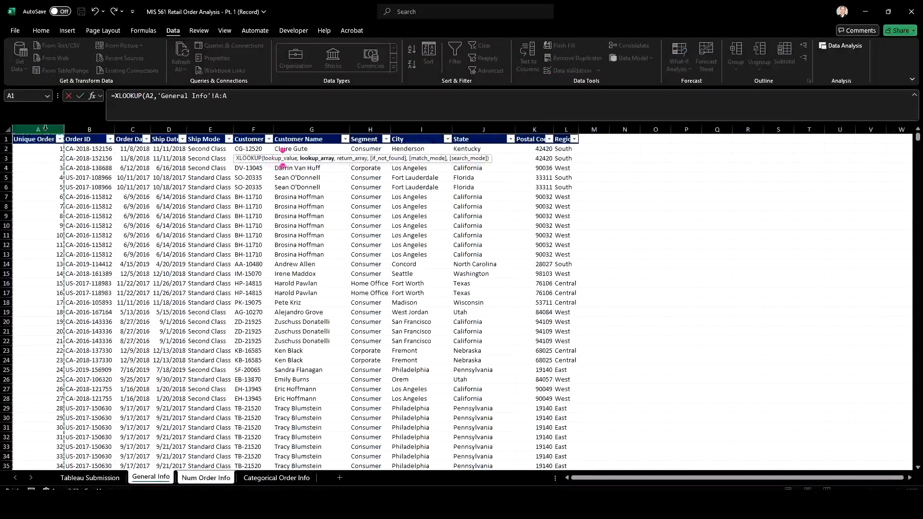
{"action": "type", "text": ","}
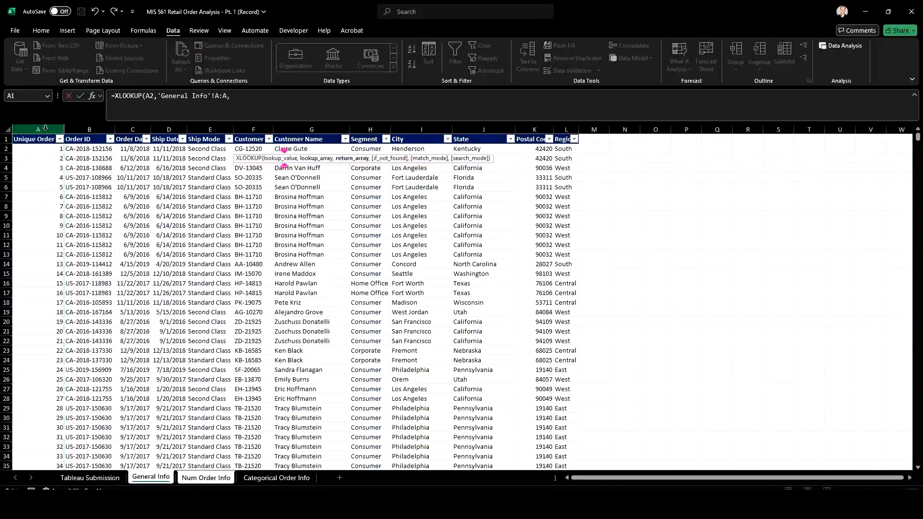
{"action": "left_click", "coordinate": [377, 128]}
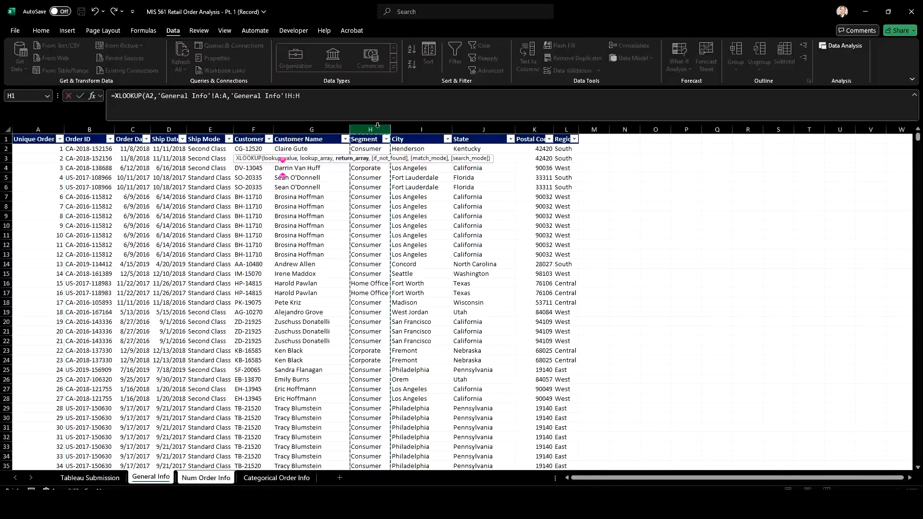
{"action": "type", "text": ","}
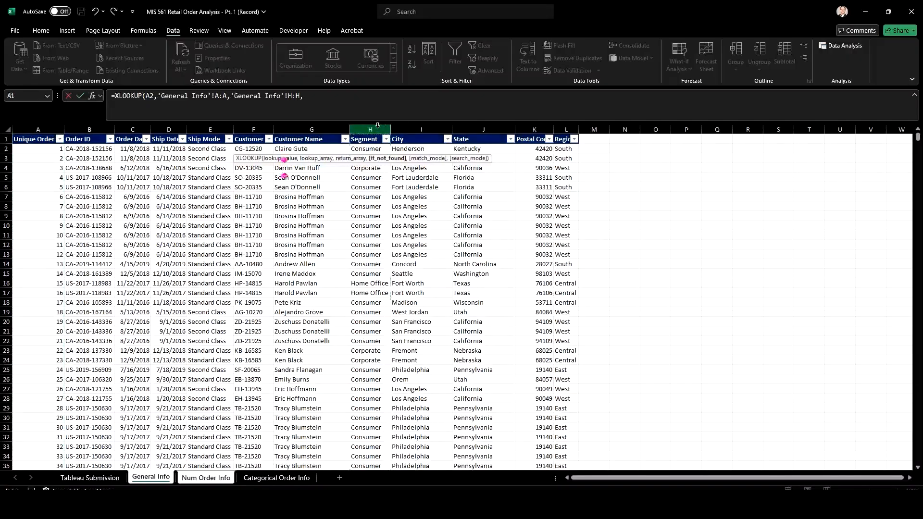
{"action": "type", "text": "\"N/A\",0"}
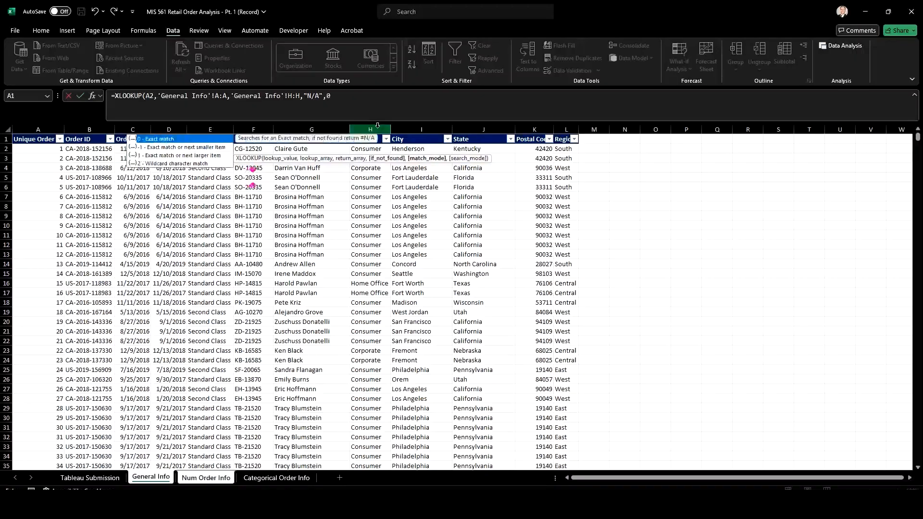
{"action": "type", "text": ")"}
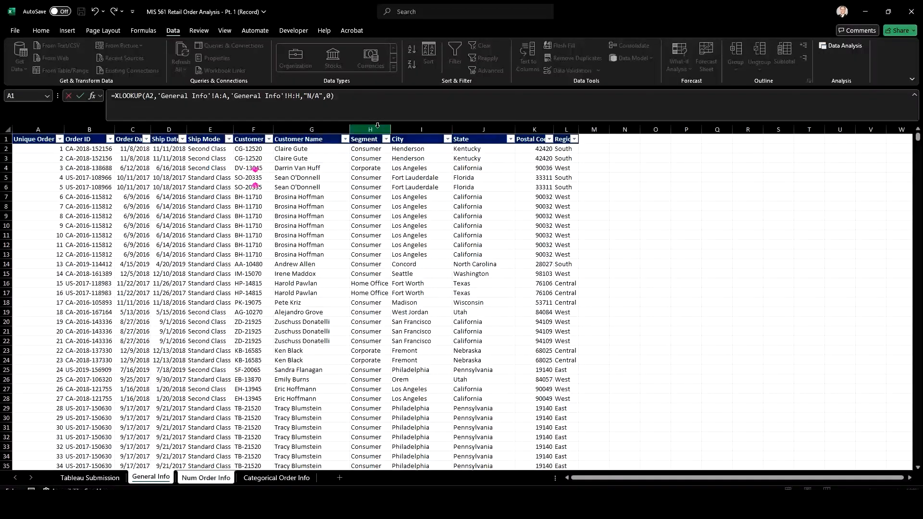
{"action": "key", "text": "Return"}
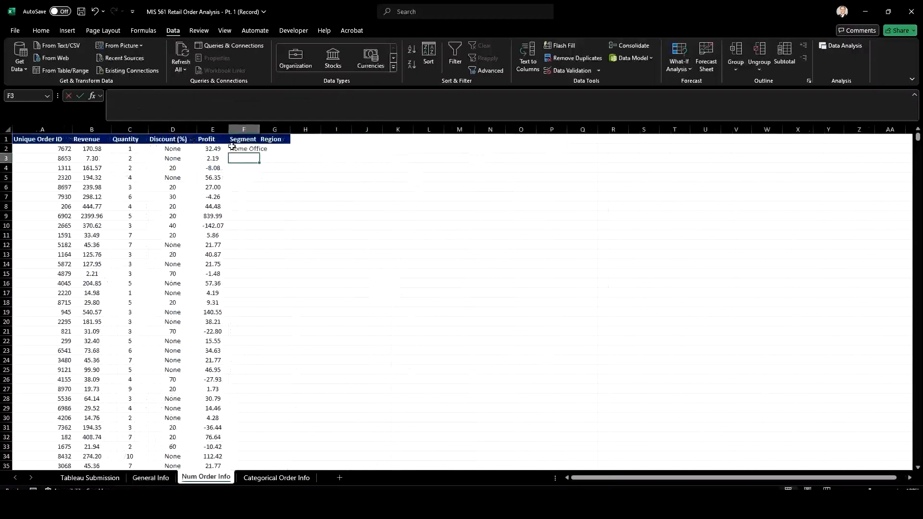
Fill the Segment formula from F2 down through all order rows and autofit the width of column F
{"action": "key", "text": "Up"}
{"action": "double_click", "coordinate": [261, 152]}
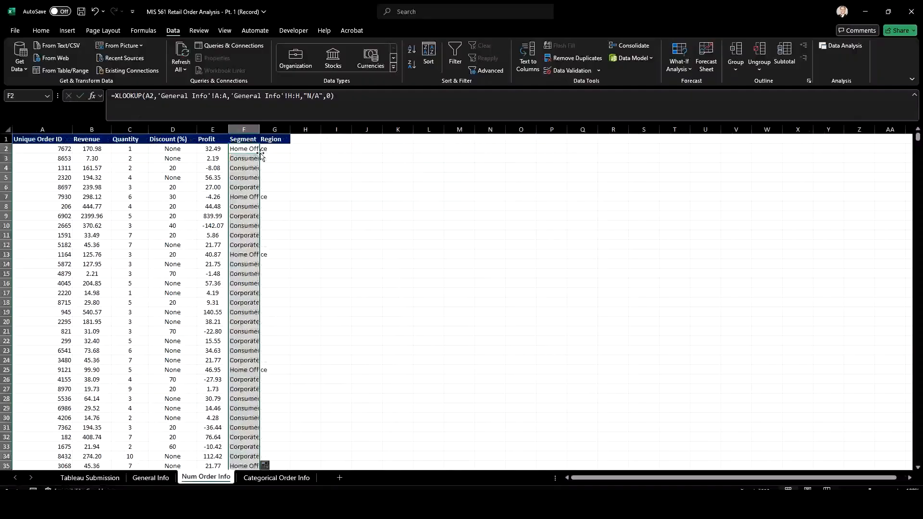
{"action": "double_click", "coordinate": [260, 129]}
Enter =XLOOKUP(A2,'General Info'!A:A,'General Info'!L:L,"N/A",0) in cell G2 for the Region and fill it down through all order rows
{"action": "left_click", "coordinate": [290, 147]}
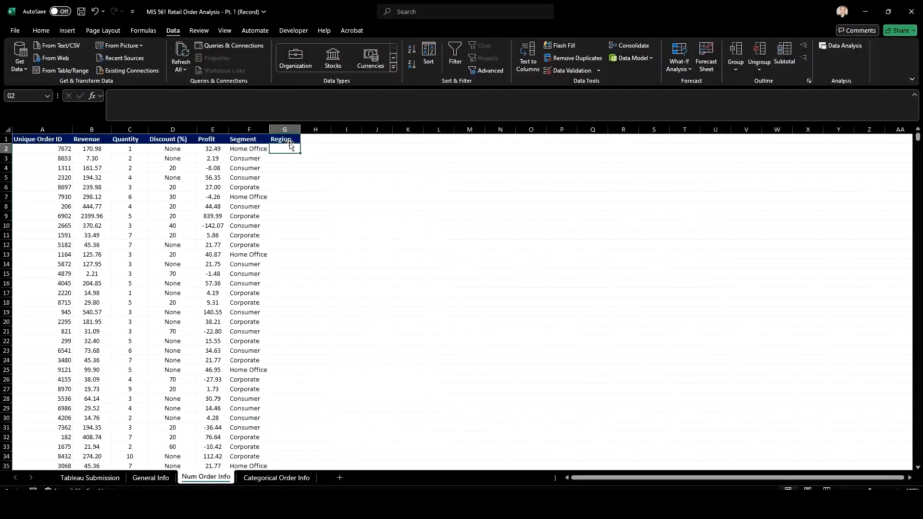
{"action": "type", "text": "=x"}
{"action": "key", "text": "Down"}
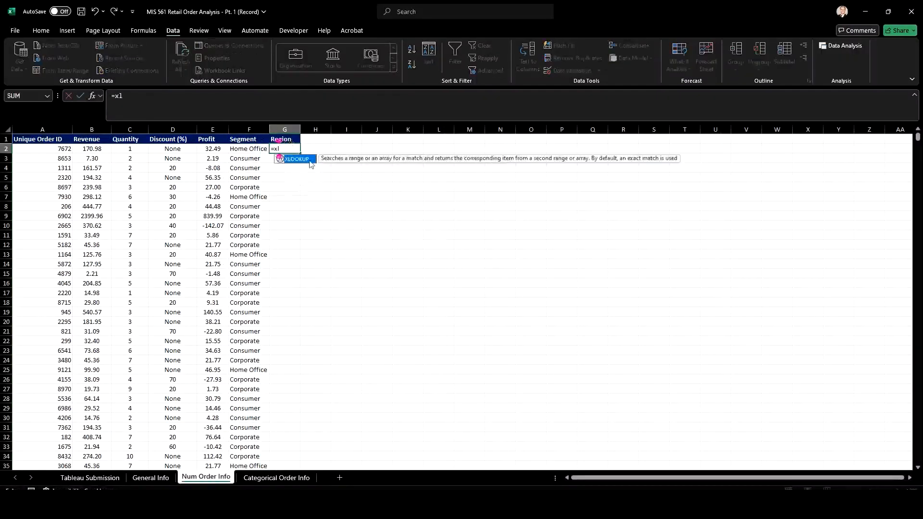
{"action": "key", "text": "Tab"}
{"action": "left_click", "coordinate": [66, 149]}
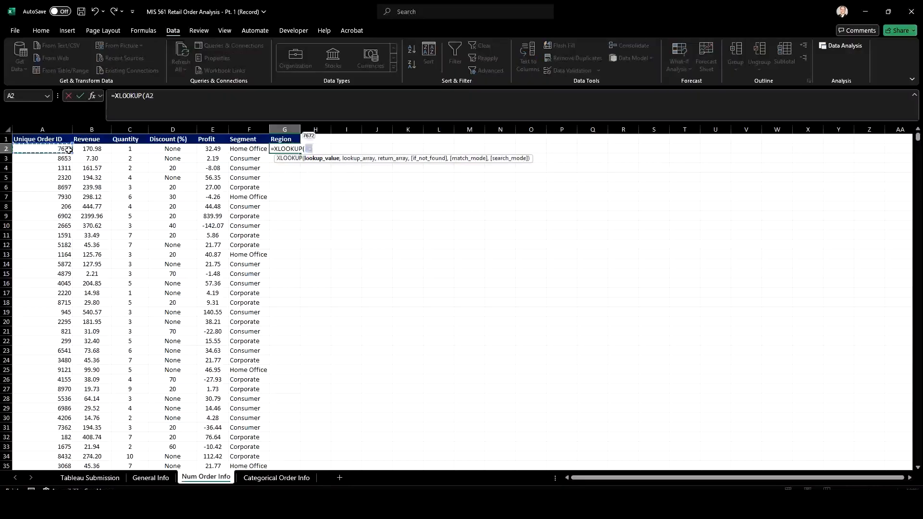
{"action": "type", "text": ","}
{"action": "left_click", "coordinate": [151, 477]}
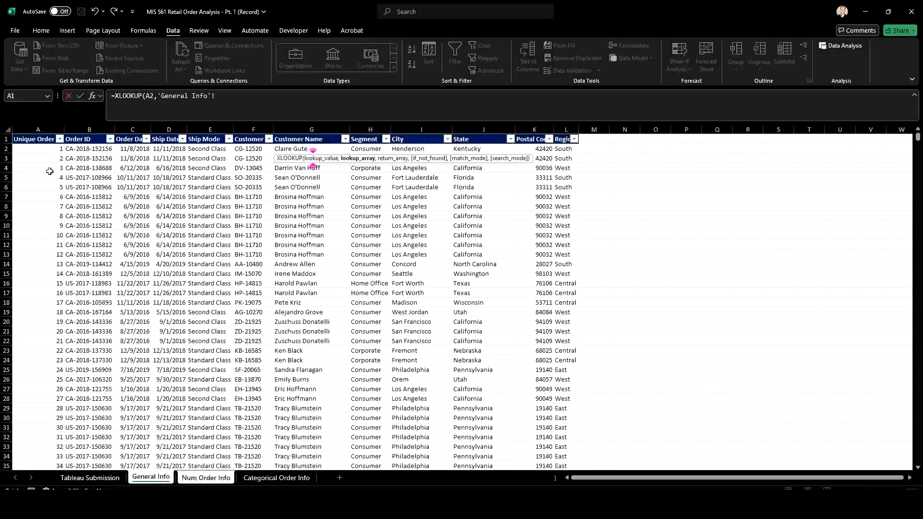
{"action": "left_click", "coordinate": [41, 130]}
{"action": "type", "text": ","}
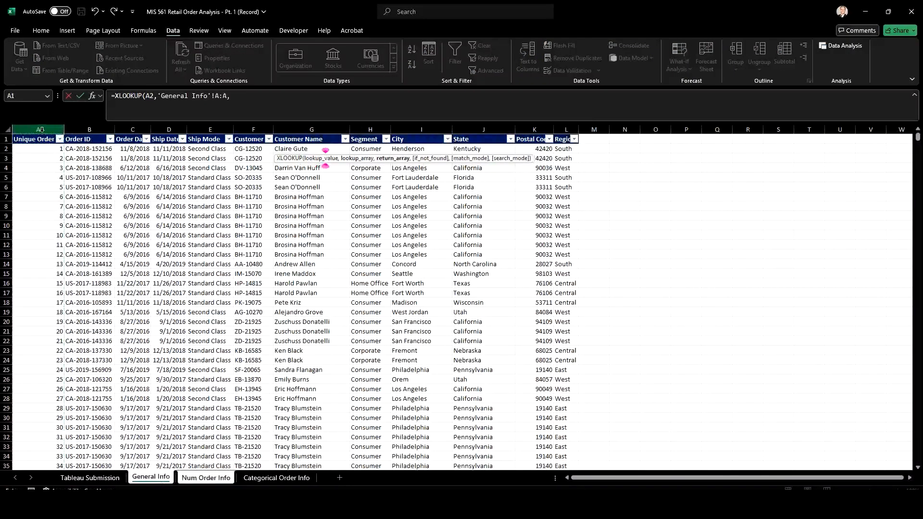
{"action": "left_click", "coordinate": [570, 126]}
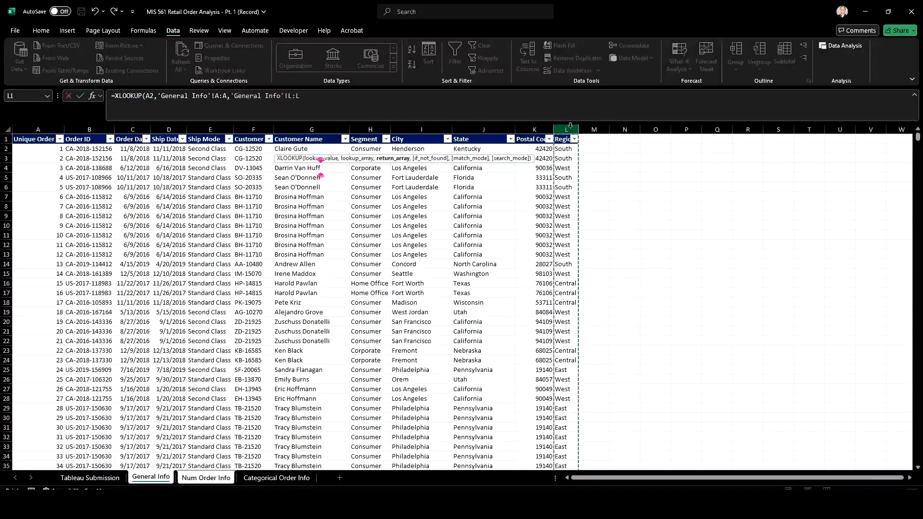
{"action": "type", "text": ","}
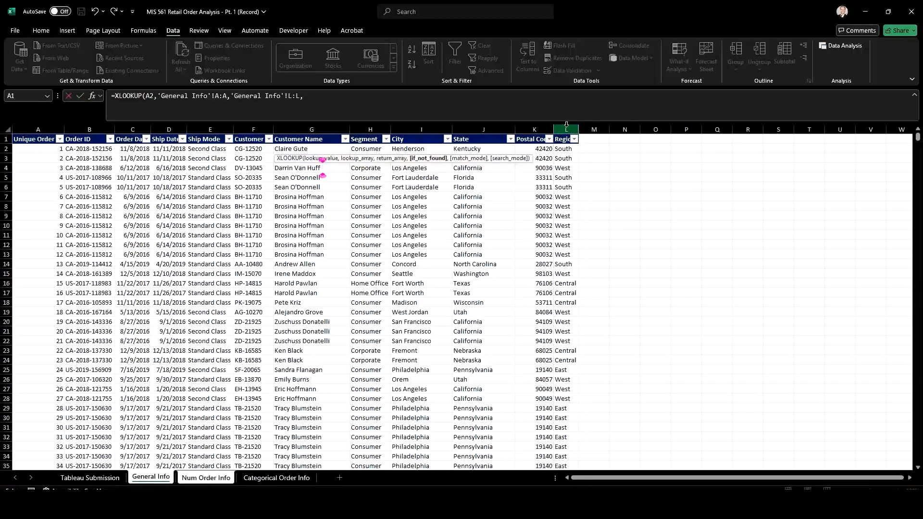
{"action": "type", "text": "\"N/A\","}
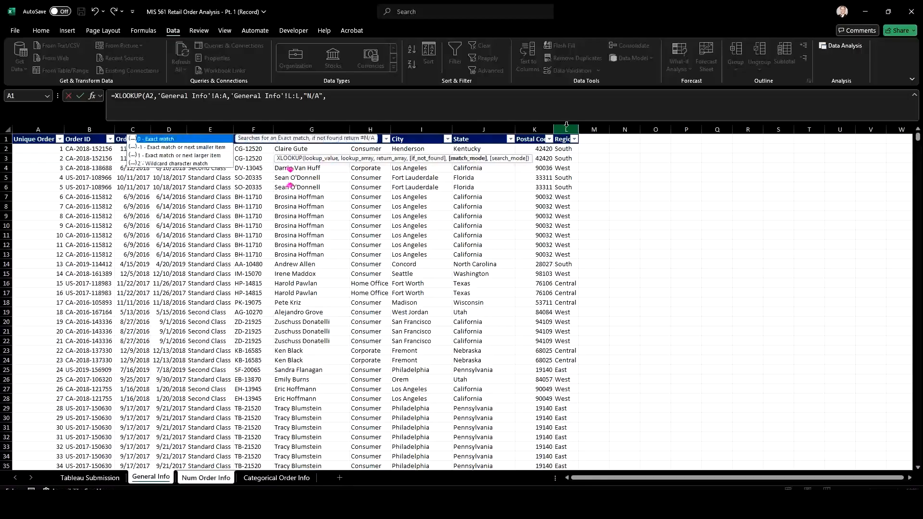
{"action": "type", "text": "0"}
{"action": "key", "text": "Return"}
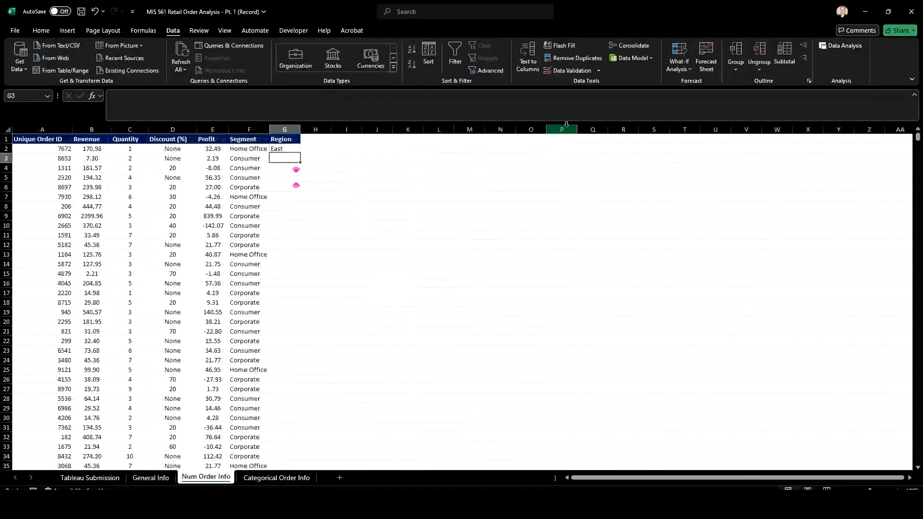
{"action": "left_click", "coordinate": [295, 150]}
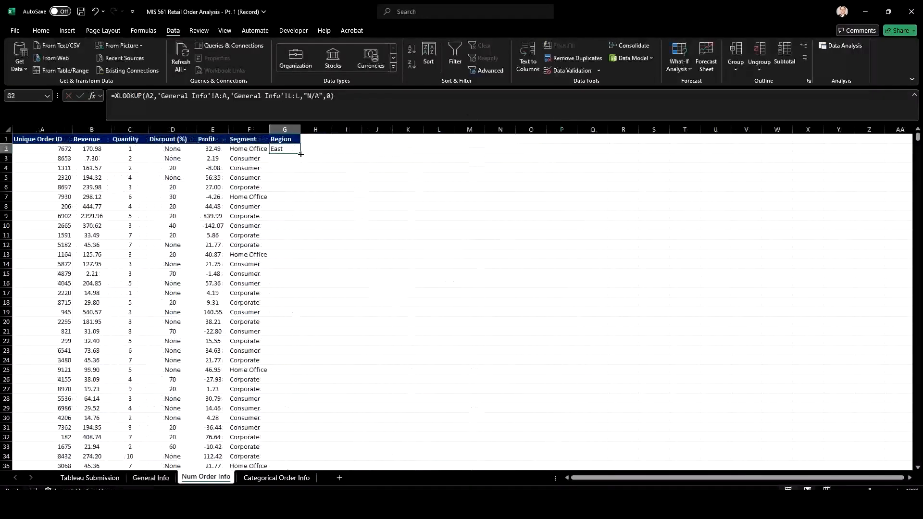
{"action": "double_click", "coordinate": [301, 154]}
Turn on filters for the Num Order Info header row and check the Segment and Region filter lists for unmatched values
{"action": "left_click", "coordinate": [249, 140]}
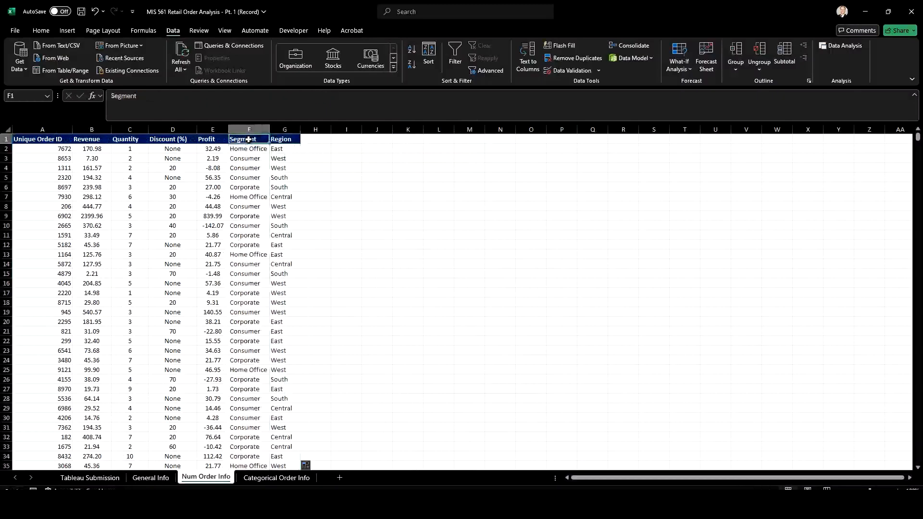
{"action": "left_click", "coordinate": [455, 56]}
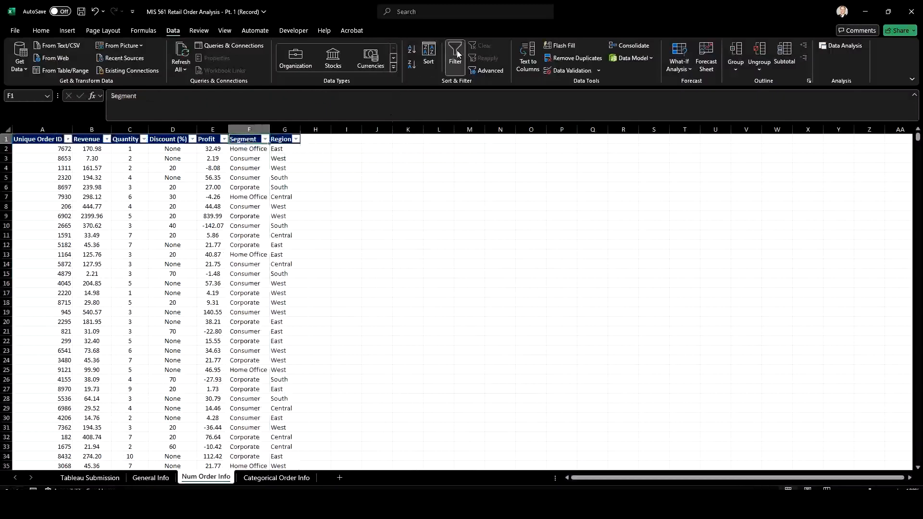
{"action": "left_click", "coordinate": [264, 139]}
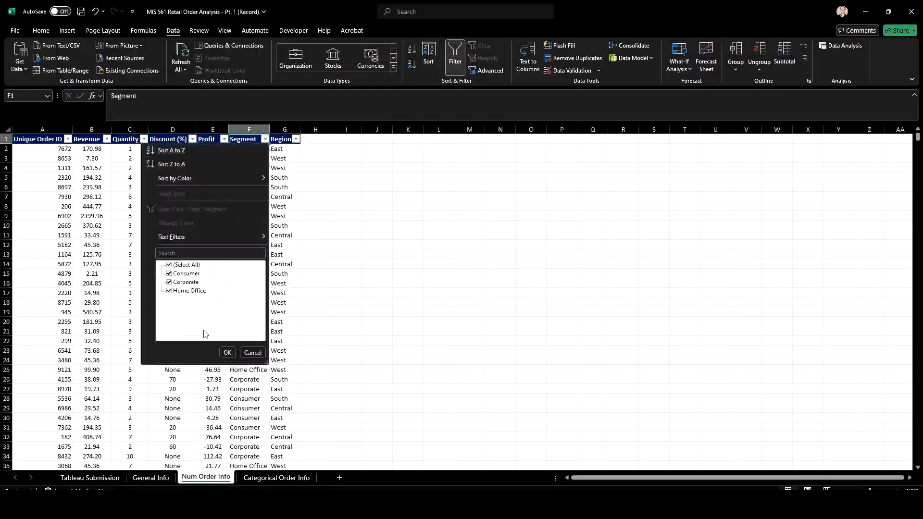
{"action": "left_click", "coordinate": [227, 353]}
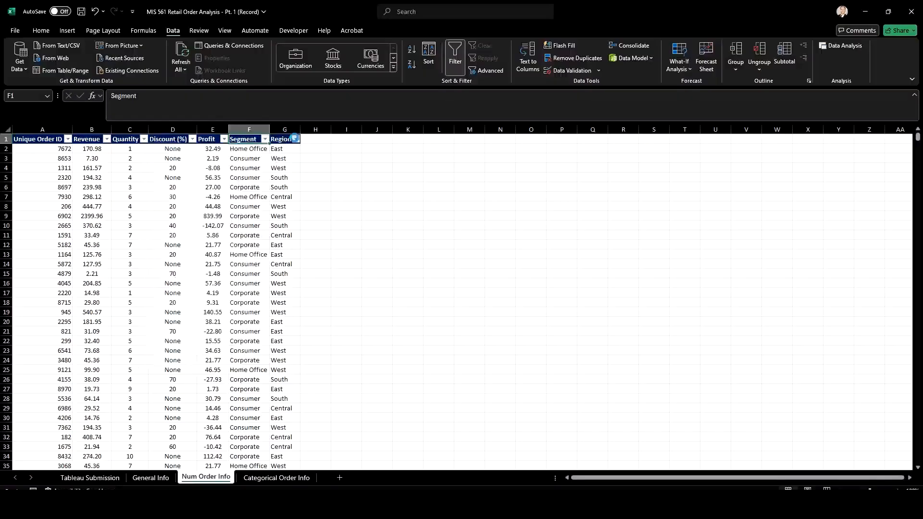
{"action": "left_click", "coordinate": [294, 139]}
{"action": "left_click", "coordinate": [257, 353]}
Replace the XLOOKUP formulas in the Segment and Region columns F and G with their static values
{"action": "left_click", "coordinate": [232, 176]}
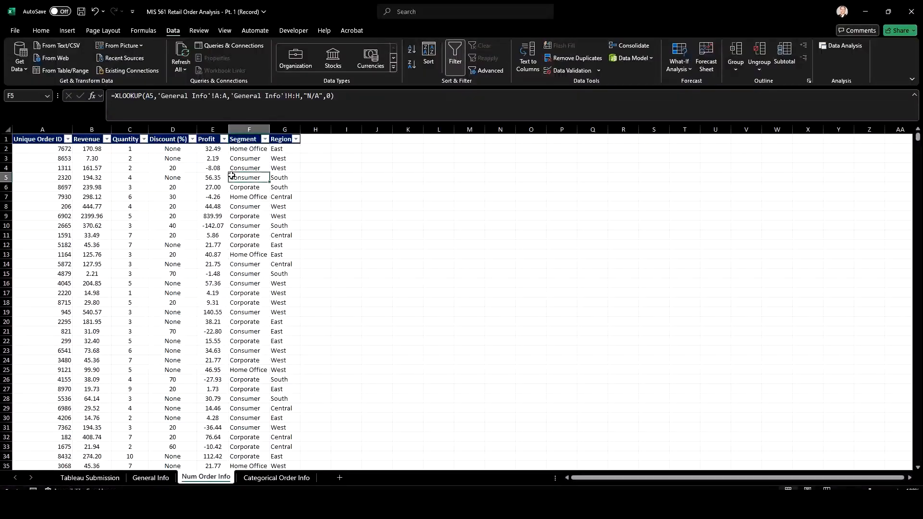
{"action": "left_click_drag", "start_coordinate": [245, 129], "coordinate": [283, 128]}
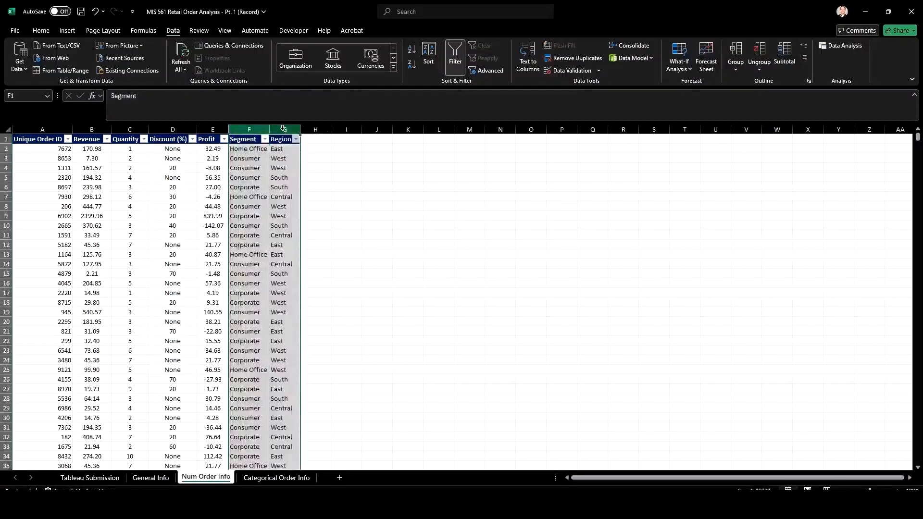
{"action": "key", "text": "ctrl+c"}
{"action": "right_click", "coordinate": [260, 129]}
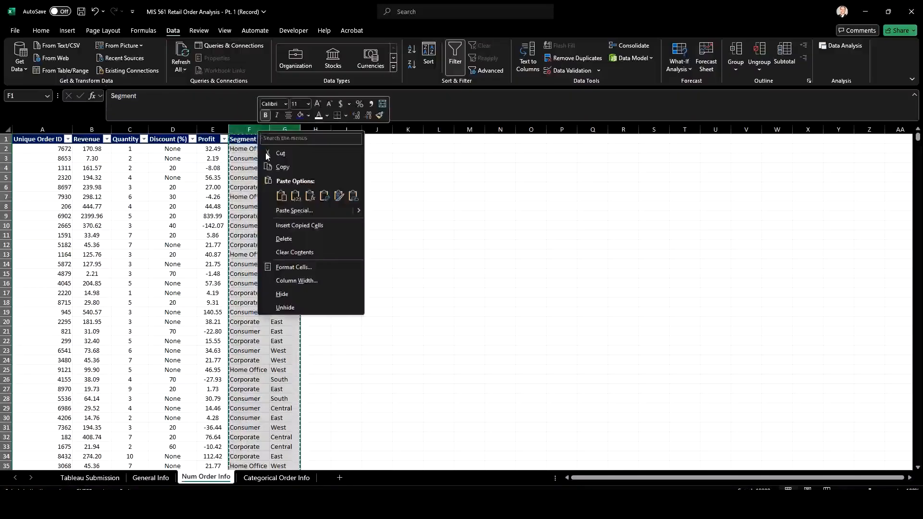
{"action": "left_click", "coordinate": [295, 196]}
{"action": "left_click", "coordinate": [246, 160]}
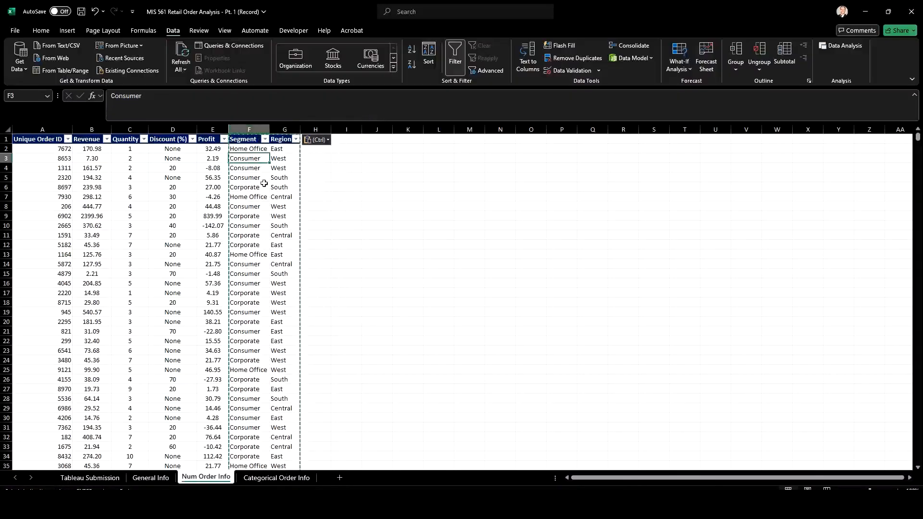
{"action": "key", "text": "Escape"}
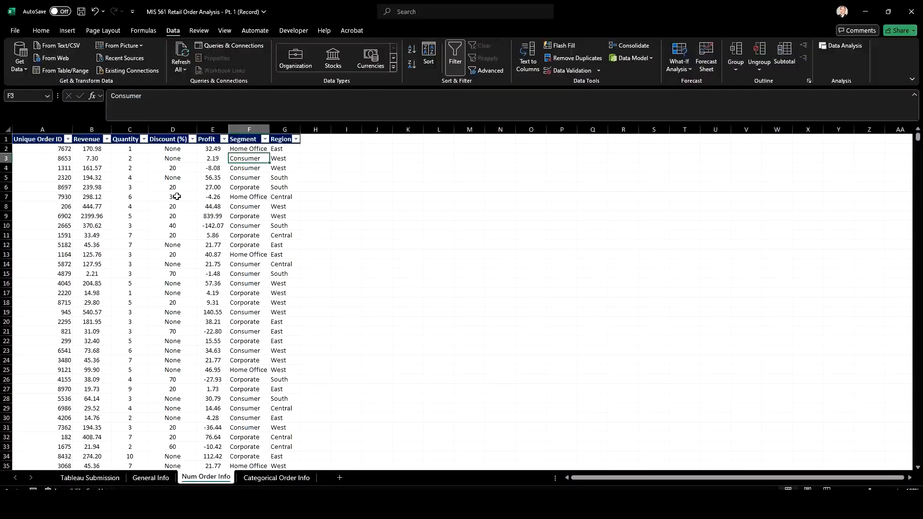
Try percent formatting on the discount value in cell D4 and undo it
{"action": "left_click", "coordinate": [173, 158]}
{"action": "key", "text": "Down"}
{"action": "key", "text": "Down"}
{"action": "key", "text": "Down"}
{"action": "key", "text": "Down"}
{"action": "key", "text": "Down"}
{"action": "key", "text": "Down"}
{"action": "key", "text": "Down"}
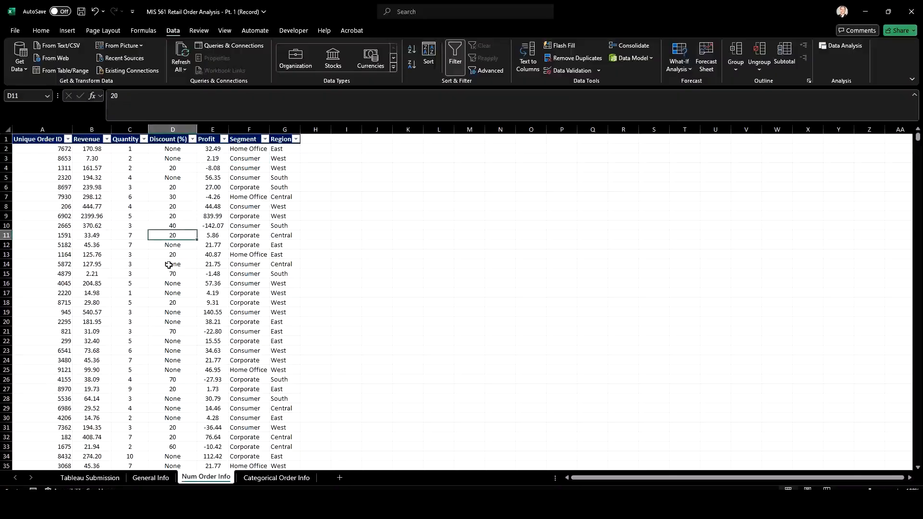
{"action": "left_click", "coordinate": [178, 172]}
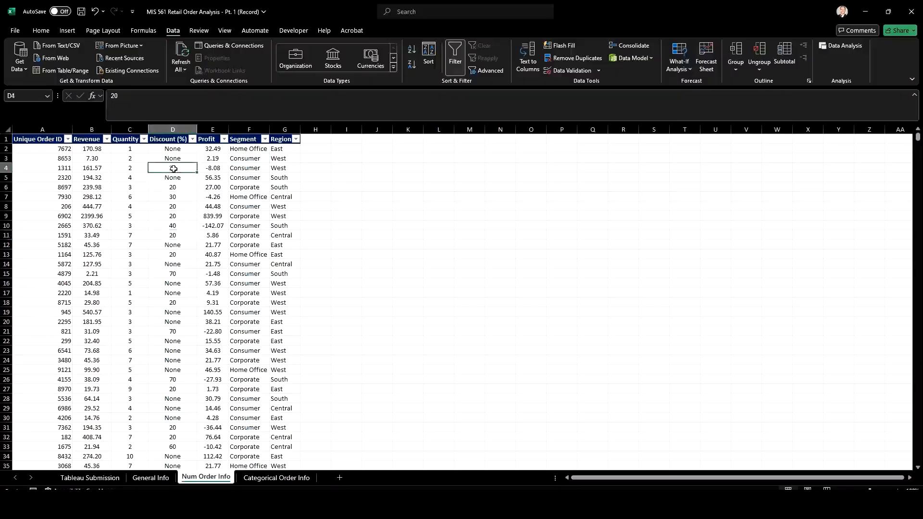
{"action": "left_click", "coordinate": [47, 29]}
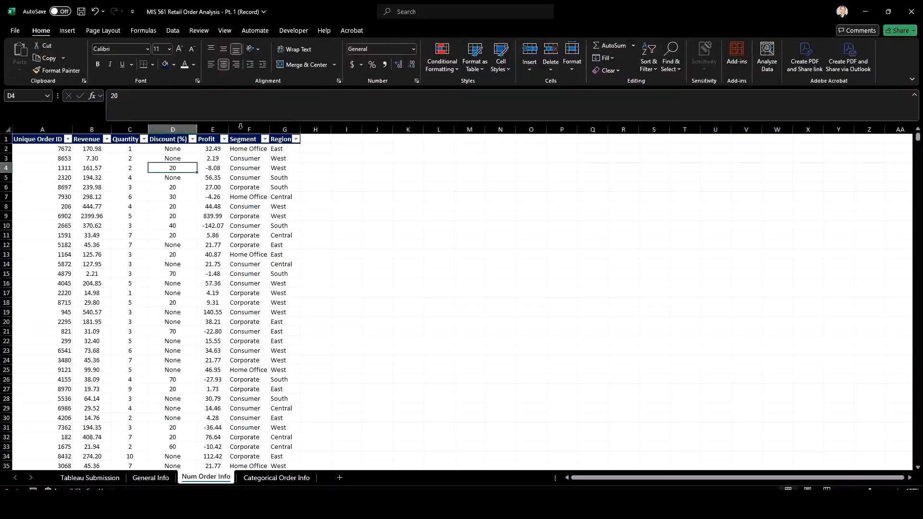
{"action": "left_click", "coordinate": [374, 65]}
{"action": "key", "text": "ctrl+z"}
Examine the None entries in the Discount (%) column cells D2, D3 and D5
{"action": "left_click", "coordinate": [172, 149]}
{"action": "left_click", "coordinate": [173, 159]}
{"action": "left_click", "coordinate": [172, 179]}
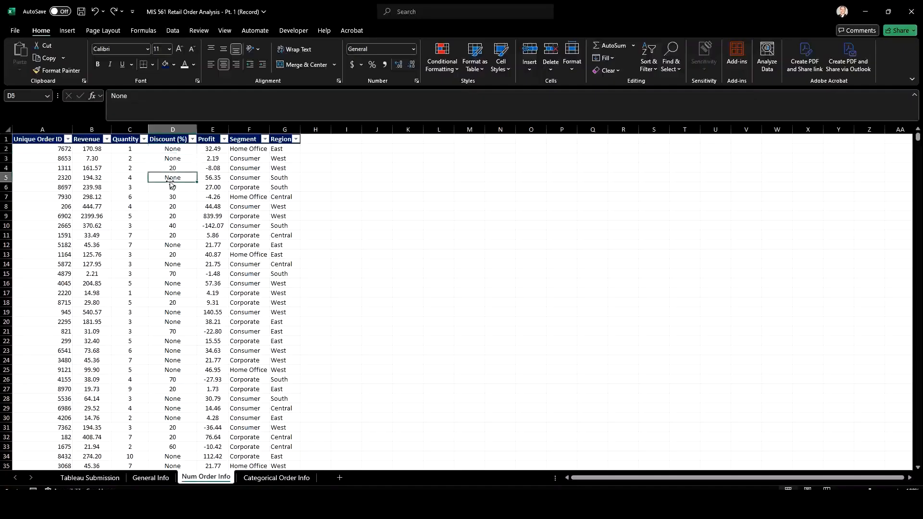
Insert a blank column before the Profit column in Num Order Info
{"action": "left_click", "coordinate": [172, 245]}
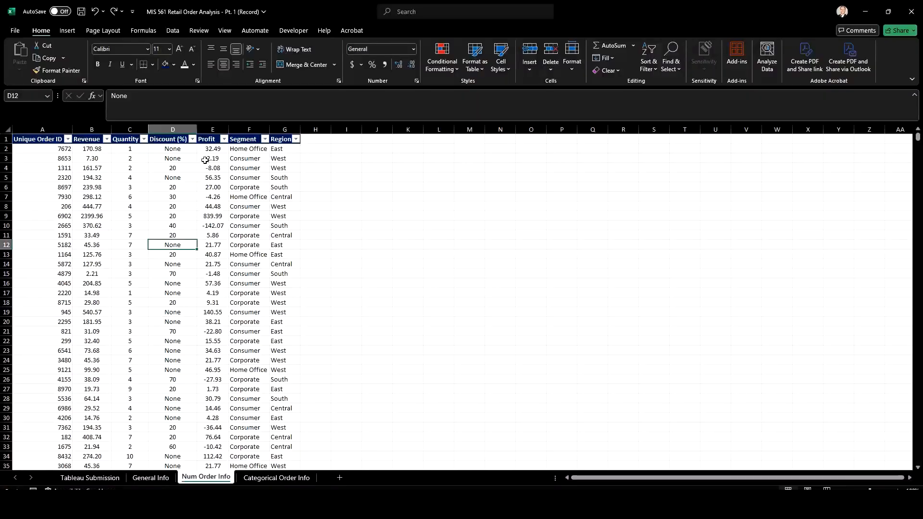
{"action": "left_click", "coordinate": [216, 128]}
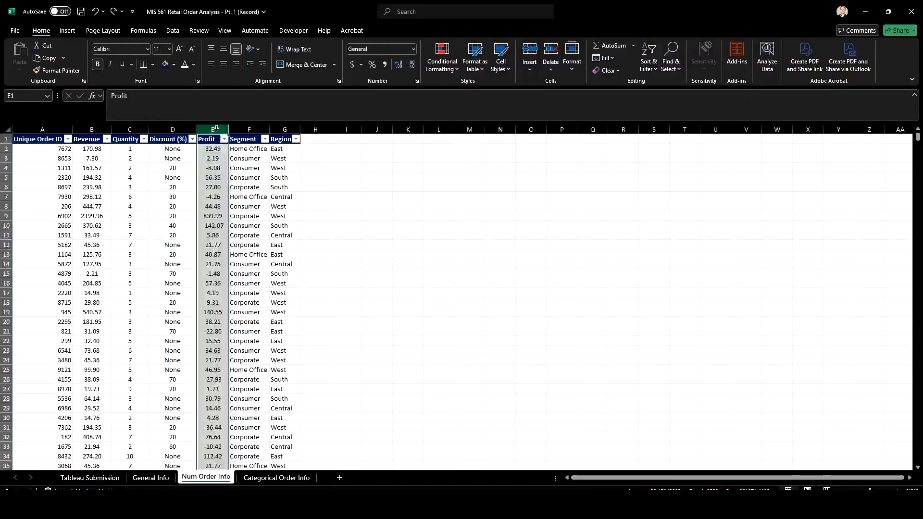
{"action": "right_click", "coordinate": [217, 129]}
{"action": "left_click", "coordinate": [243, 225]}
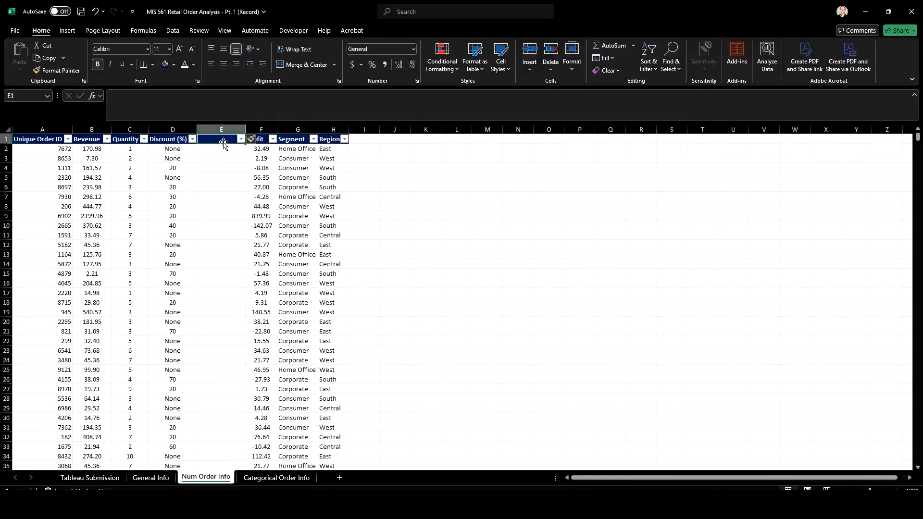
Enter the header "Disc (%) - Numeric" in cell E1 and widen column E to fit it
{"action": "type", "text": "Disco"}
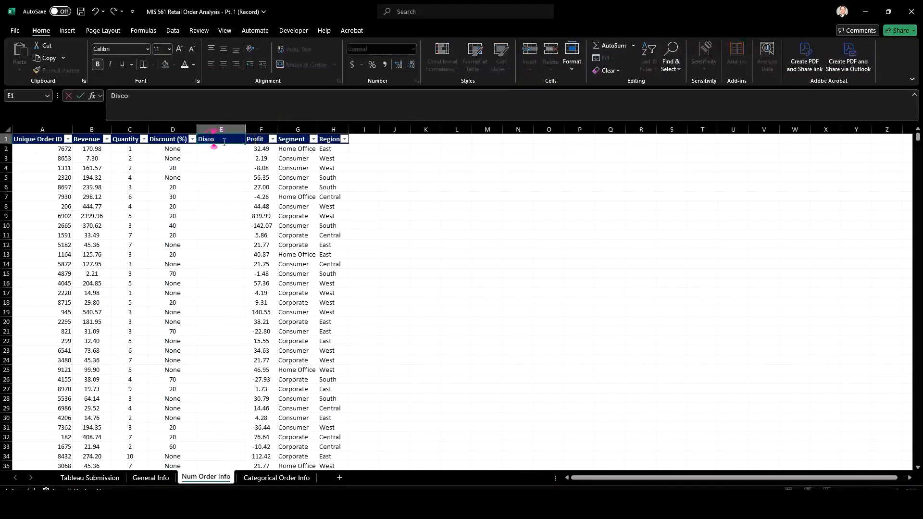
{"action": "key", "text": "BackSpace"}
{"action": "key", "text": "BackSpace"}
{"action": "key", "text": "BackSpace"}
{"action": "key", "text": "BackSpace"}
{"action": "type", "text": "isc (%) - Num"}
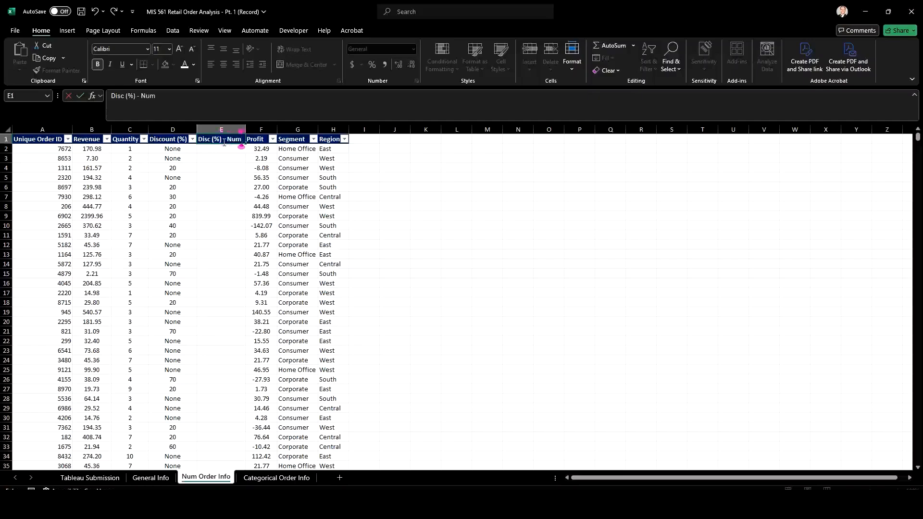
{"action": "type", "text": "eric"}
{"action": "key", "text": "Return"}
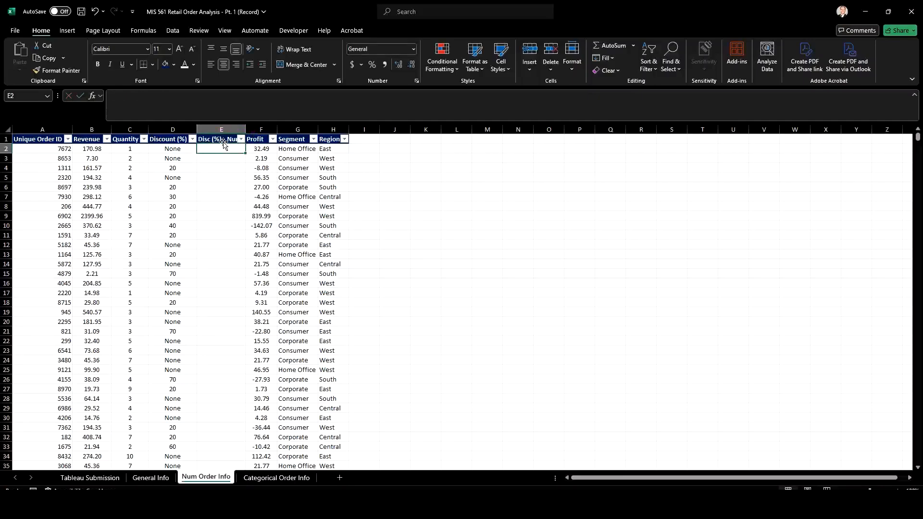
{"action": "double_click", "coordinate": [245, 129]}
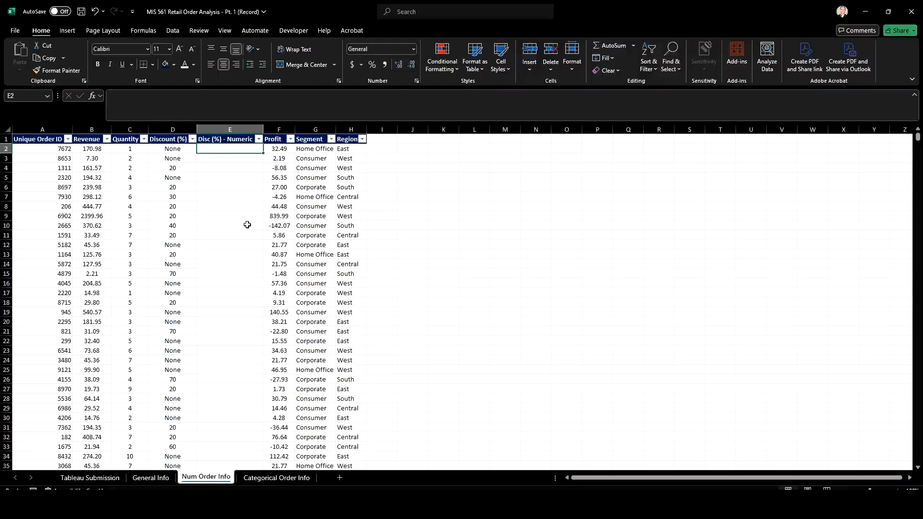
Enter =IF(D2="None",0,D2/100) in E2 and fill the formula down the whole Disc (%) - Numeric column
{"action": "type", "text": "=if("}
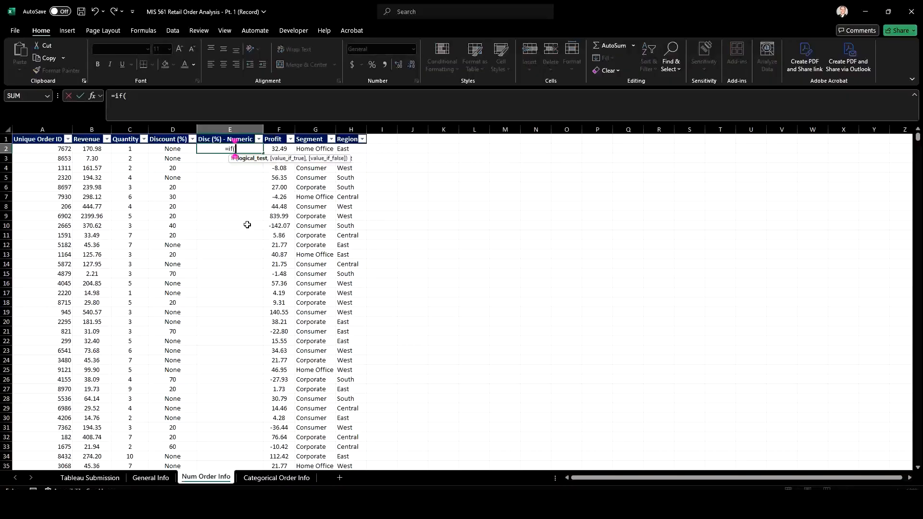
{"action": "left_click", "coordinate": [168, 149]}
{"action": "type", "text": "="}
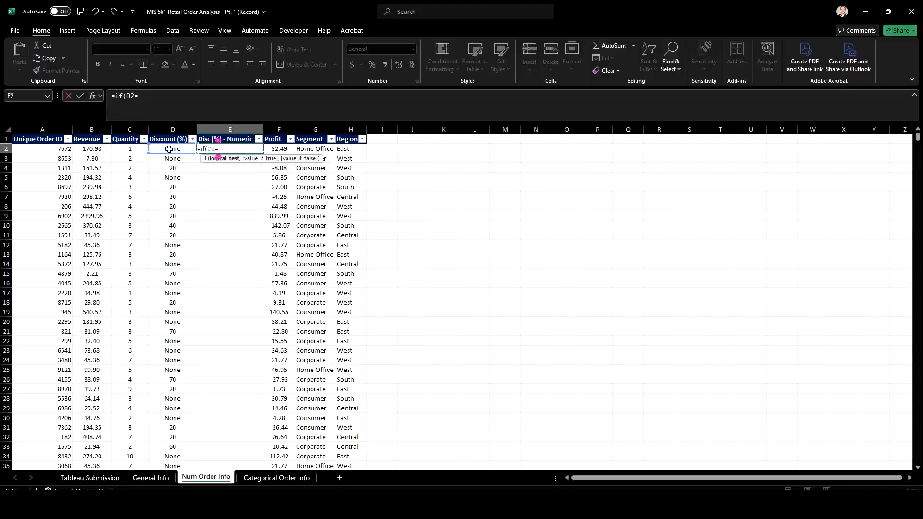
{"action": "type", "text": "\"None"}
{"action": "type", "text": ","}
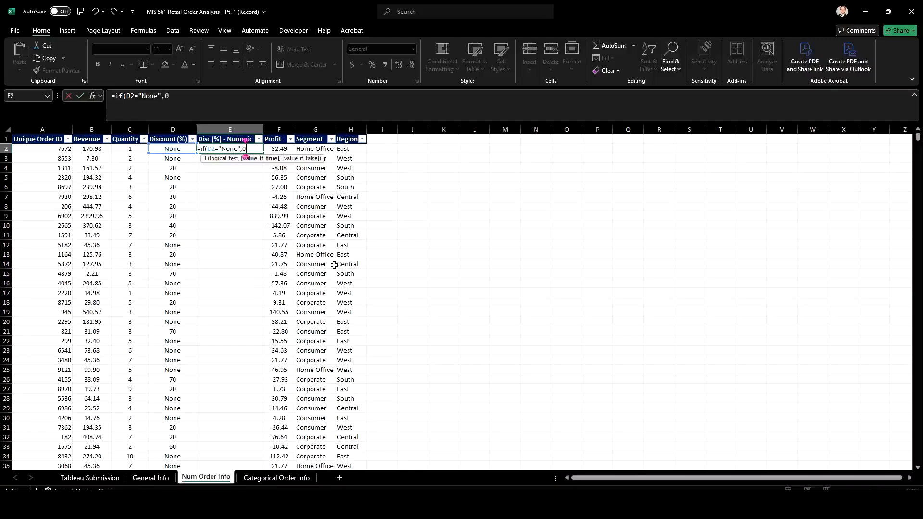
{"action": "type", "text": "0,"}
{"action": "left_click", "coordinate": [173, 149]}
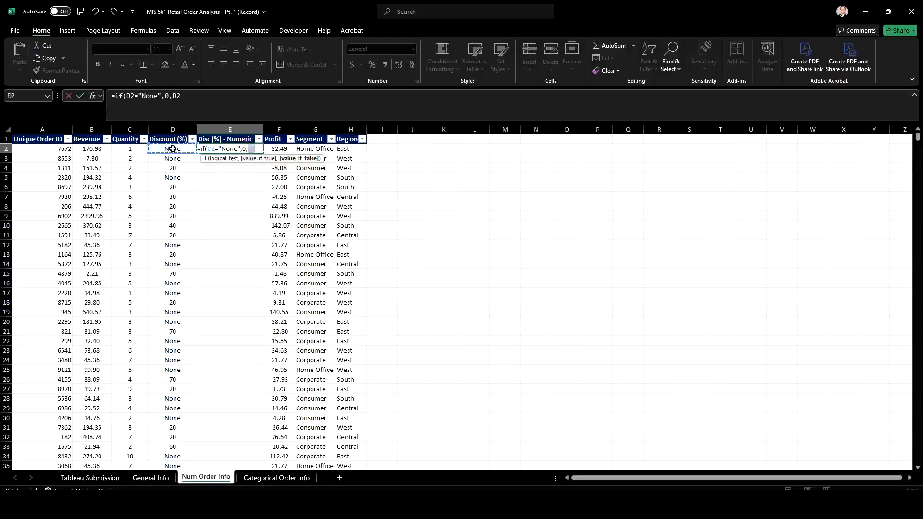
{"action": "type", "text": "/100"}
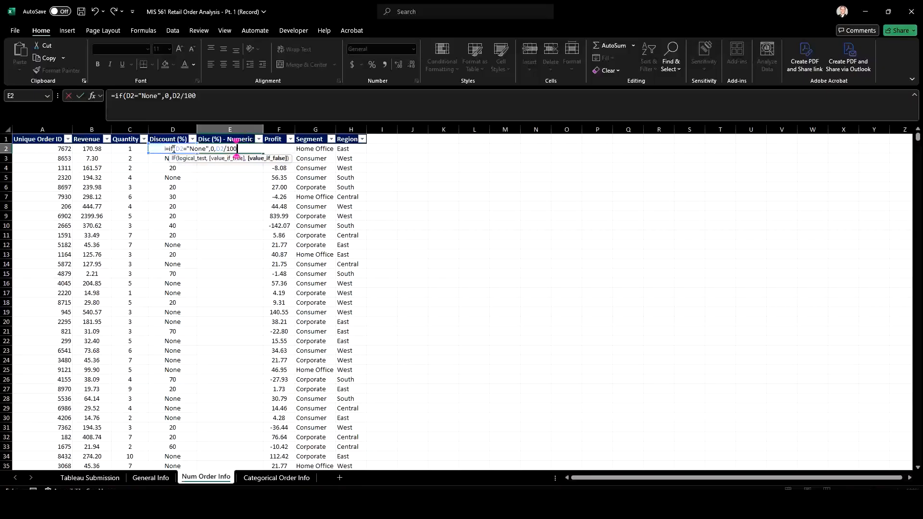
{"action": "type", "text": ")"}
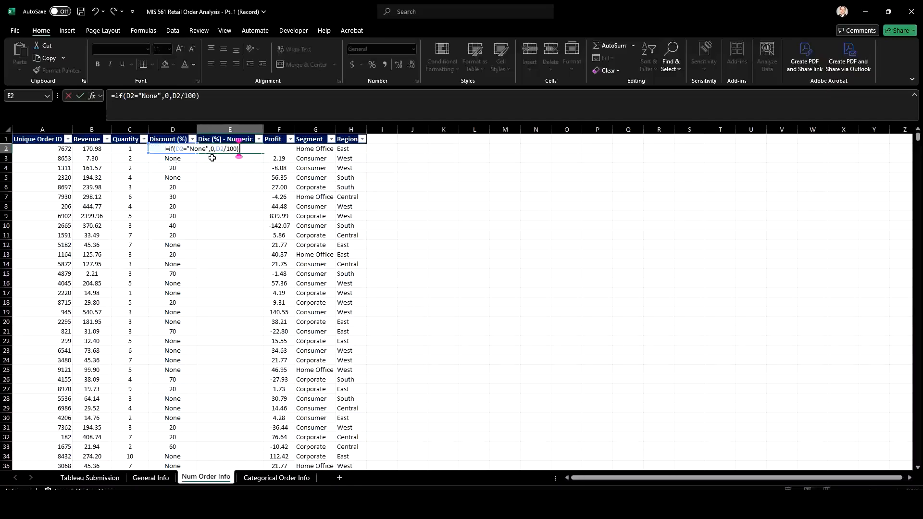
{"action": "key", "text": "Return"}
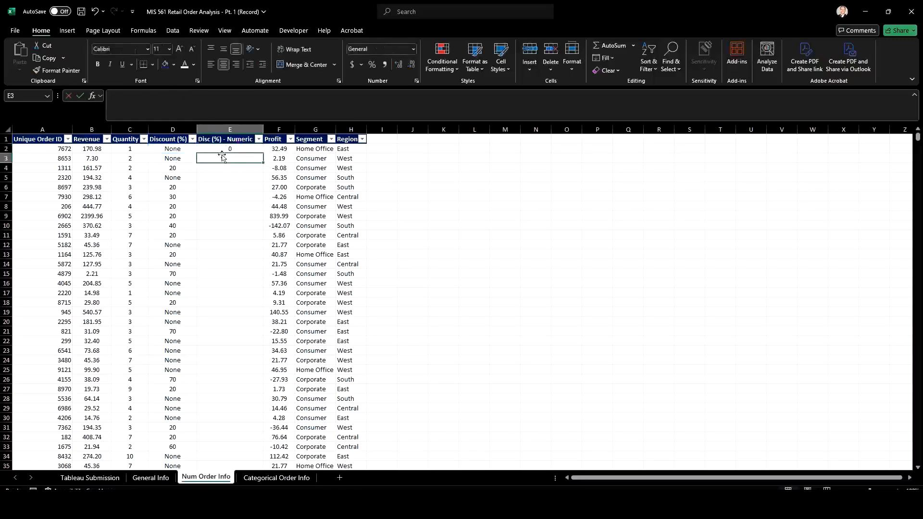
{"action": "left_click", "coordinate": [226, 149]}
{"action": "double_click", "coordinate": [263, 153]}
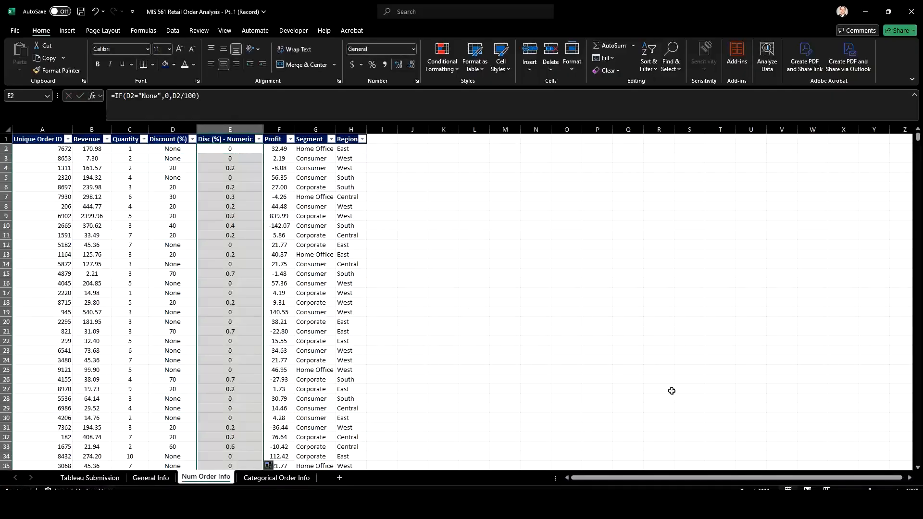
Filter the Disc (%) - Numeric column to show only the rows with #VALUE! errors
{"action": "left_click", "coordinate": [898, 491]}
{"action": "left_click", "coordinate": [898, 491]}
{"action": "left_click", "coordinate": [898, 491]}
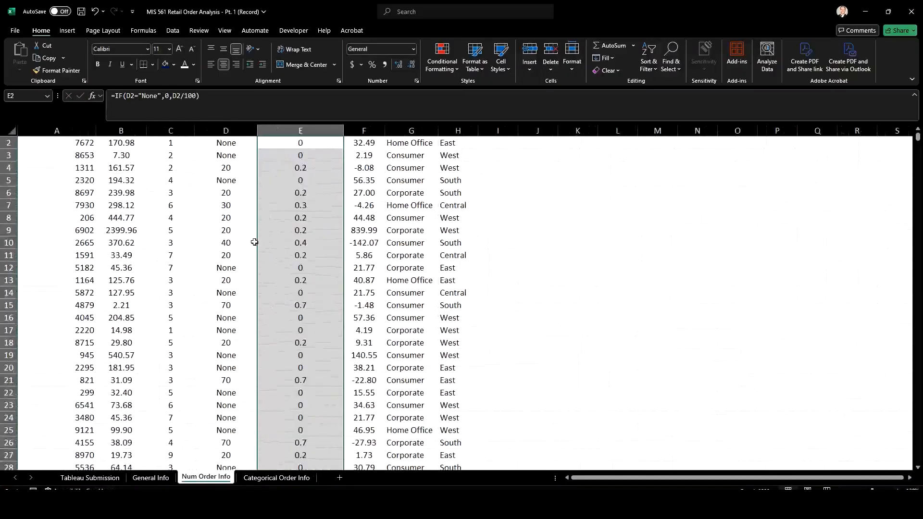
{"action": "scroll", "coordinate": [295, 167], "scroll_direction": "up", "scroll_amount": 1}
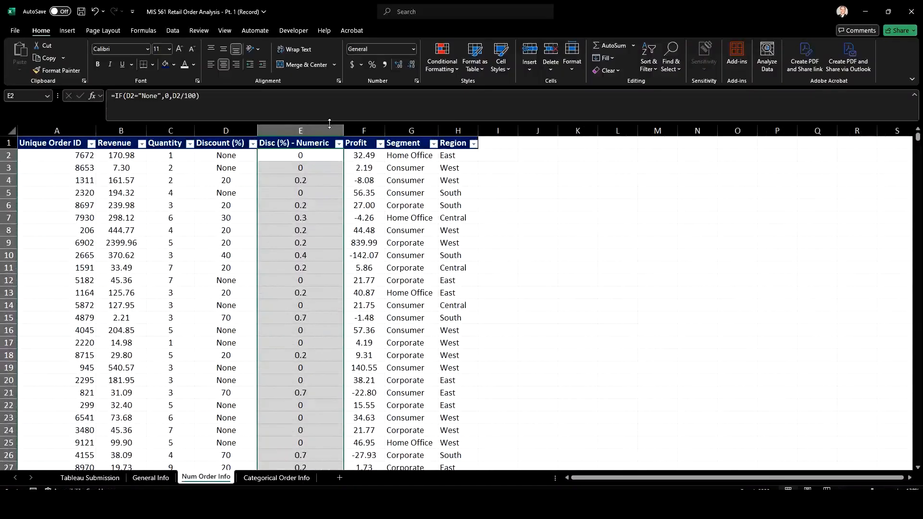
{"action": "left_click", "coordinate": [339, 144]}
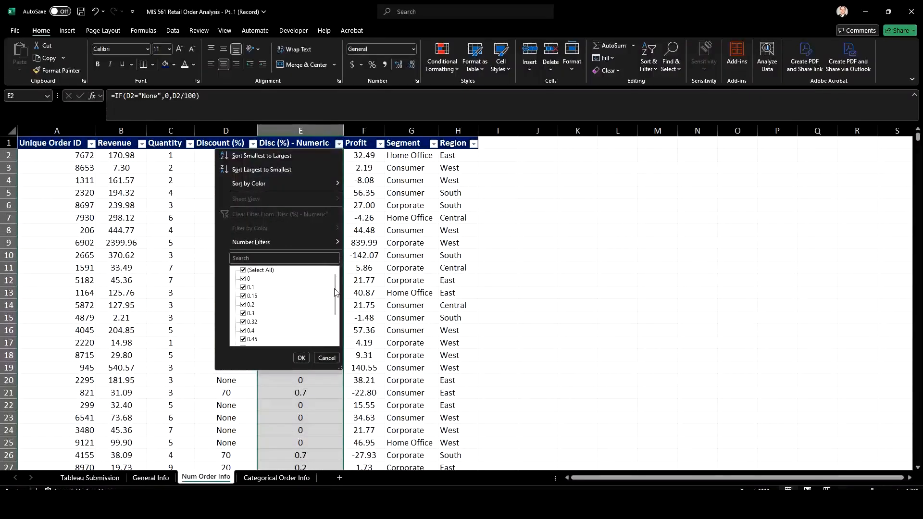
{"action": "left_click_drag", "start_coordinate": [336, 294], "coordinate": [331, 335]}
{"action": "left_click_drag", "start_coordinate": [336, 326], "coordinate": [339, 279]}
{"action": "left_click", "coordinate": [243, 271]}
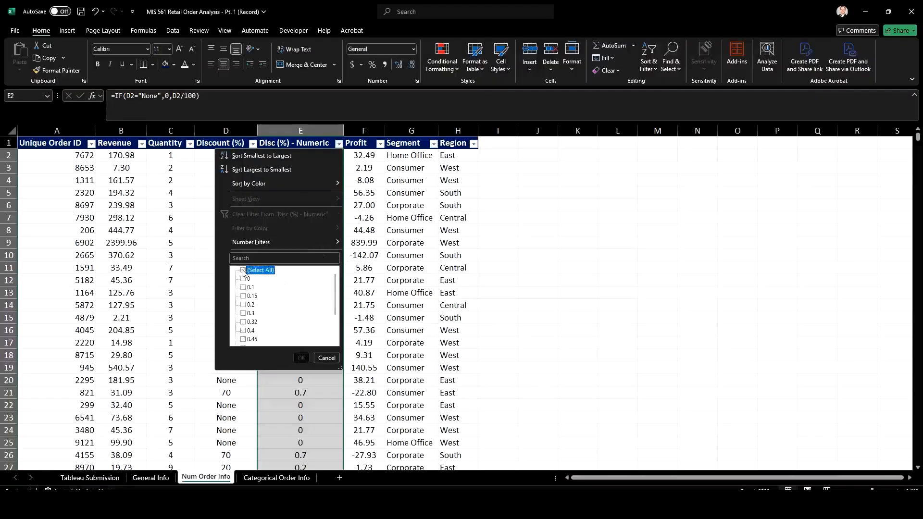
{"action": "left_click_drag", "start_coordinate": [336, 306], "coordinate": [336, 338]}
{"action": "left_click", "coordinate": [244, 340]}
{"action": "left_click", "coordinate": [301, 357]}
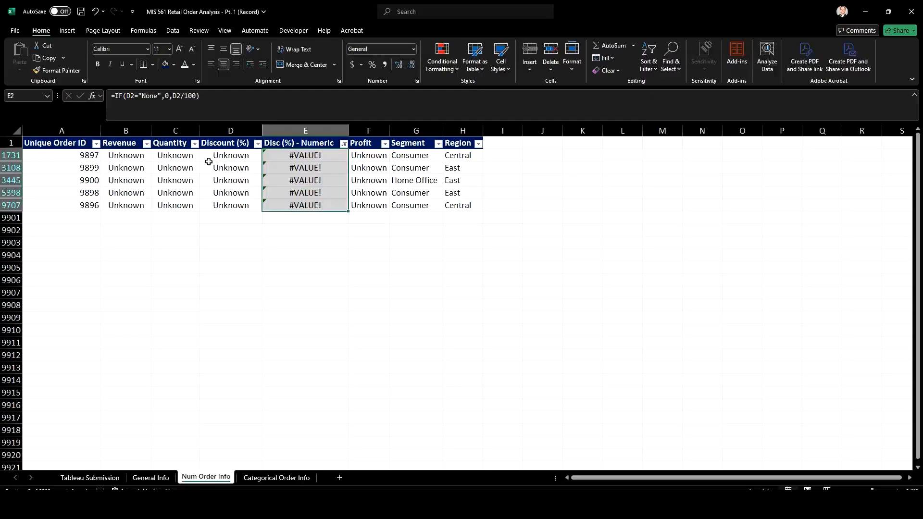
Copy "Unknown" from D1731 over each of the #VALUE! cells in the filtered Disc (%) - Numeric column
{"action": "left_click", "coordinate": [250, 155]}
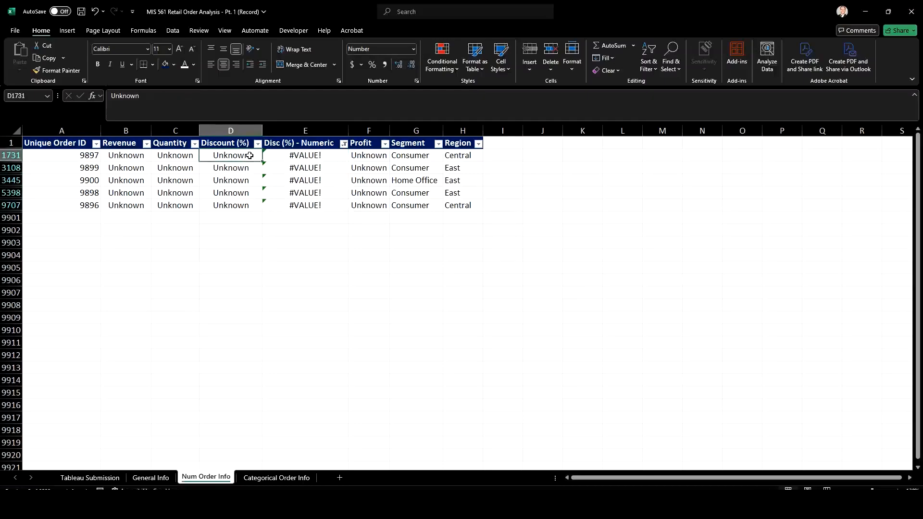
{"action": "key", "text": "ctrl+c"}
{"action": "left_click", "coordinate": [298, 156]}
{"action": "key", "text": "ctrl+v"}
{"action": "key", "text": "Down"}
{"action": "key", "text": "ctrl+v"}
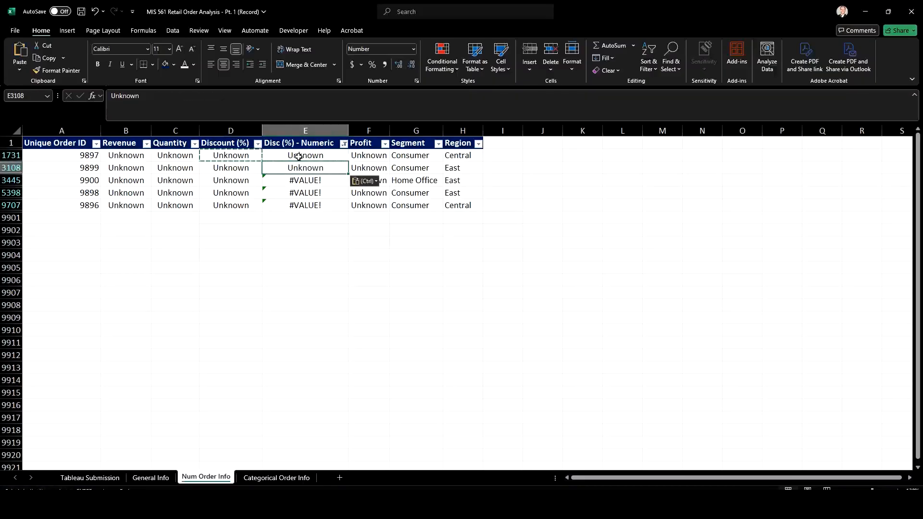
{"action": "key", "text": "Down"}
{"action": "key", "text": "ctrl+v"}
{"action": "key", "text": "Down"}
{"action": "key", "text": "ctrl+v"}
{"action": "key", "text": "Down"}
{"action": "key", "text": "ctrl+v"}
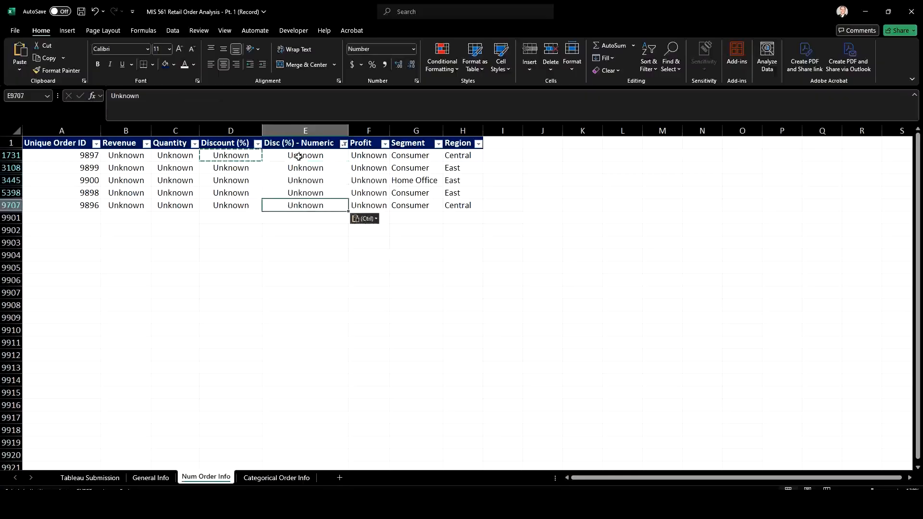
Reselect all values in the Disc (%) - Numeric filter so every row is shown
{"action": "left_click", "coordinate": [343, 144]}
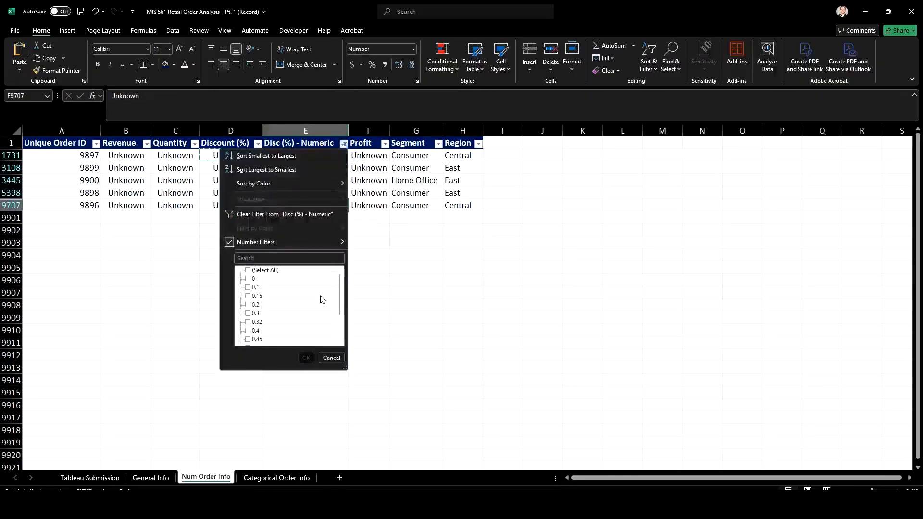
{"action": "left_click", "coordinate": [248, 270]}
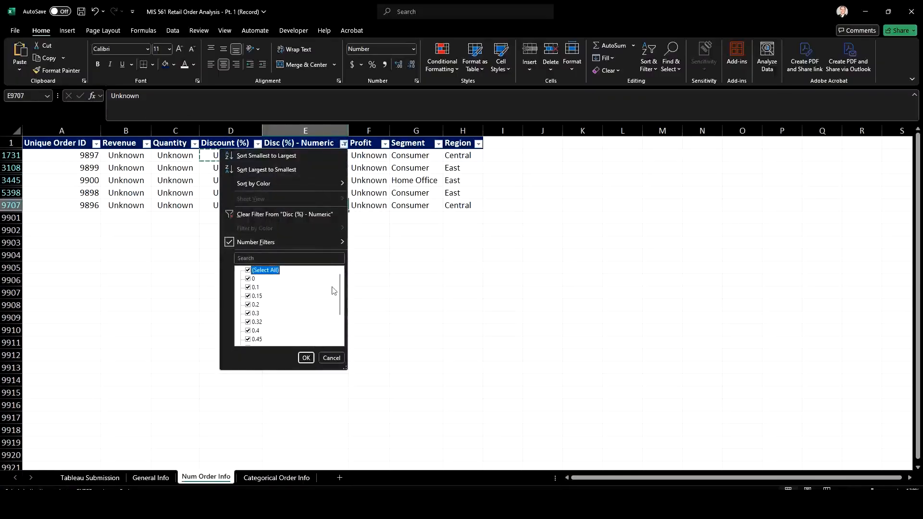
{"action": "left_click_drag", "start_coordinate": [341, 289], "coordinate": [341, 332]}
{"action": "left_click", "coordinate": [306, 358]}
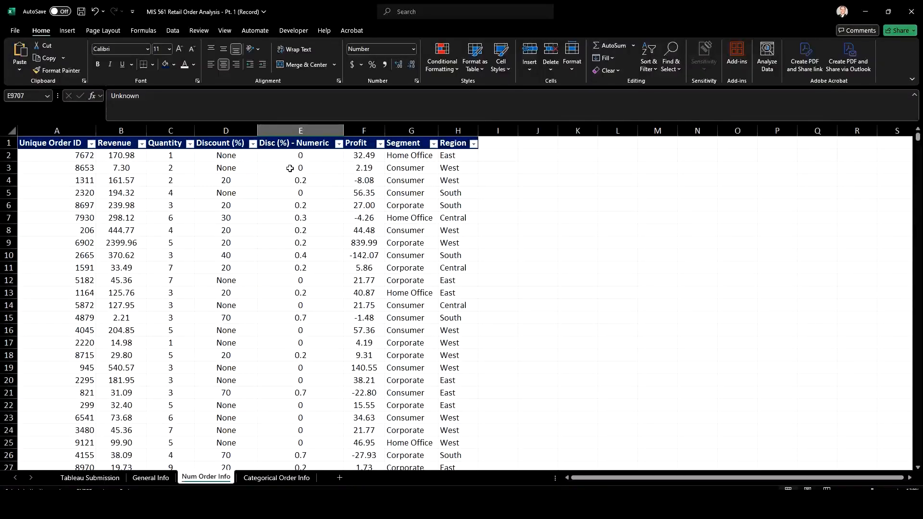
Apply the dollar Accounting format to the Revenue values from B2 down to the last row
{"action": "left_click", "coordinate": [117, 157]}
{"action": "key", "text": "ctrl+shift+Down"}
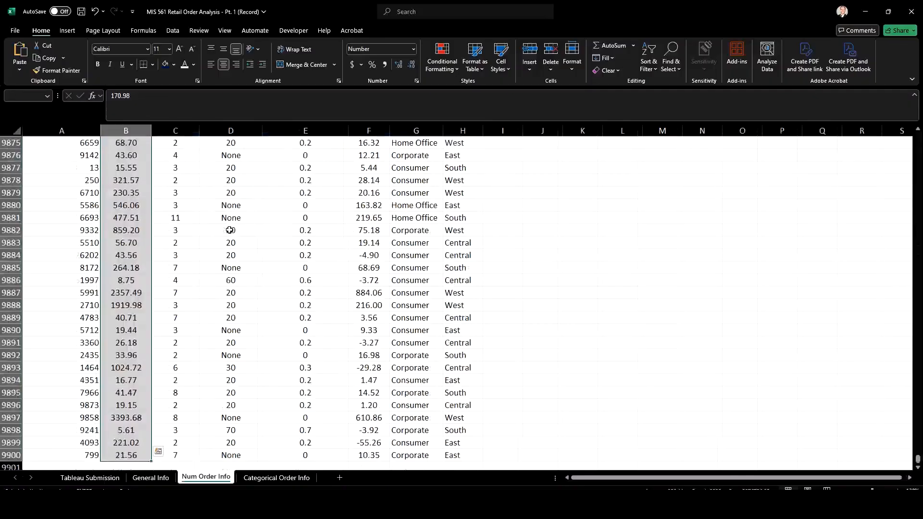
{"action": "left_click", "coordinate": [353, 65]}
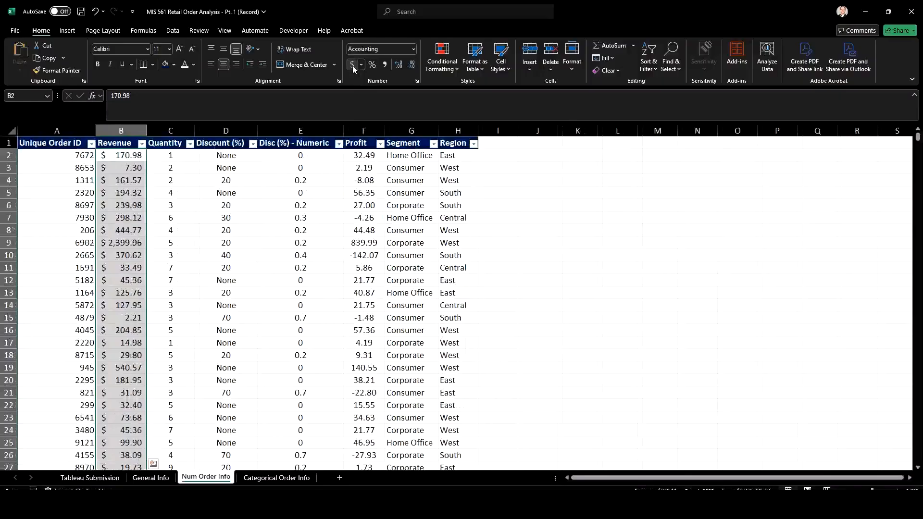
Format the Disc (%) - Numeric values from E2 down as percentages with no decimal places
{"action": "left_click", "coordinate": [321, 155]}
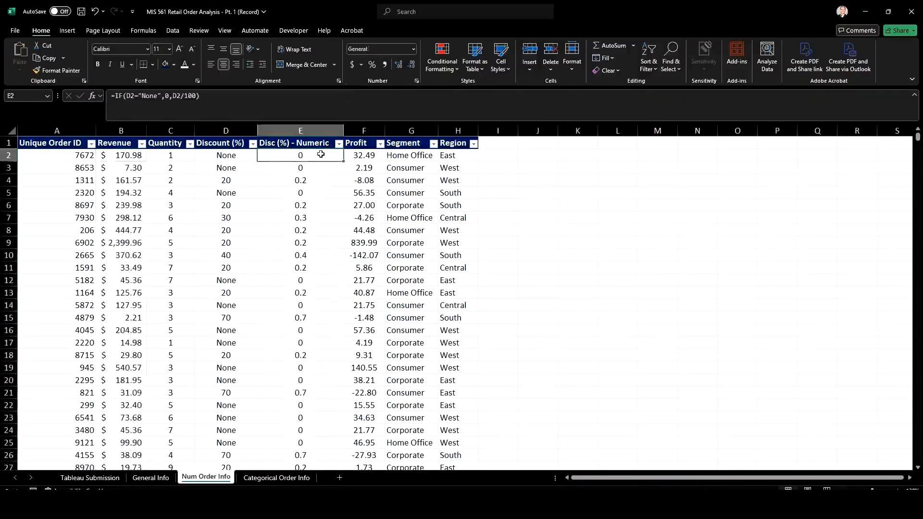
{"action": "key", "text": "ctrl+shift+Down"}
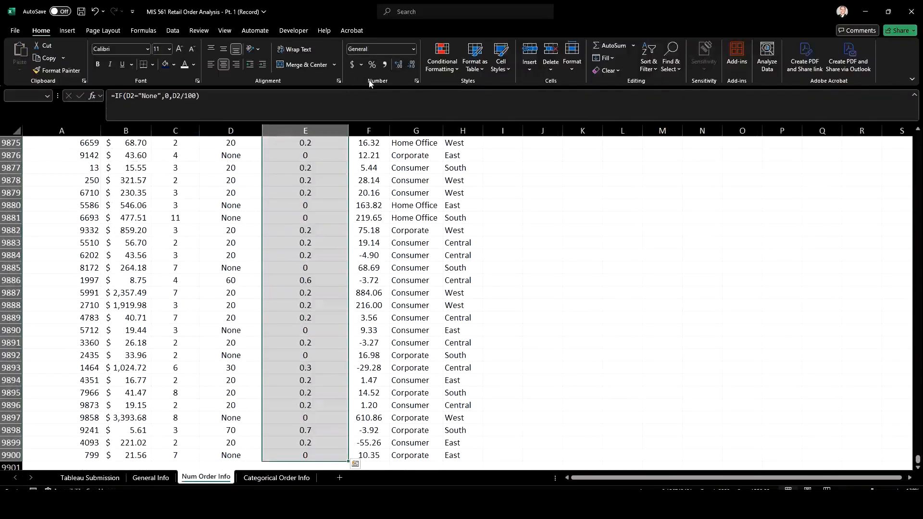
{"action": "left_click", "coordinate": [372, 63]}
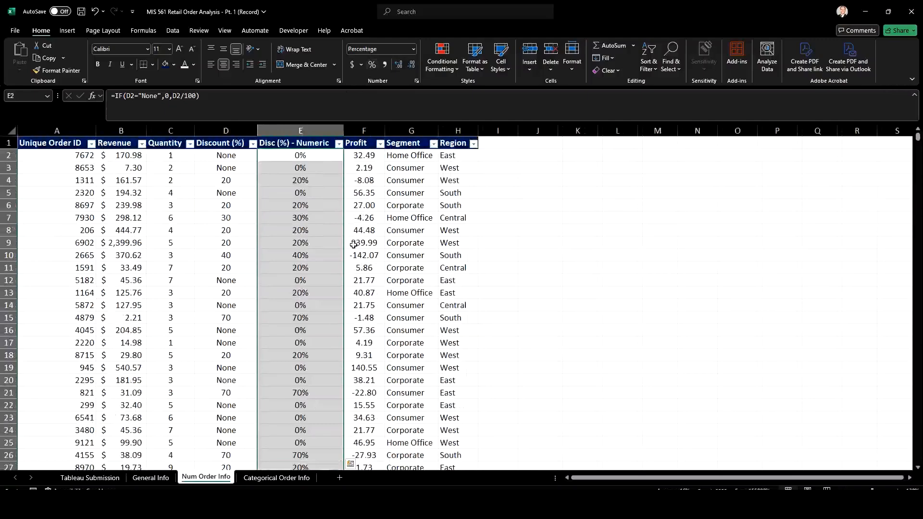
{"action": "double_click", "coordinate": [399, 65]}
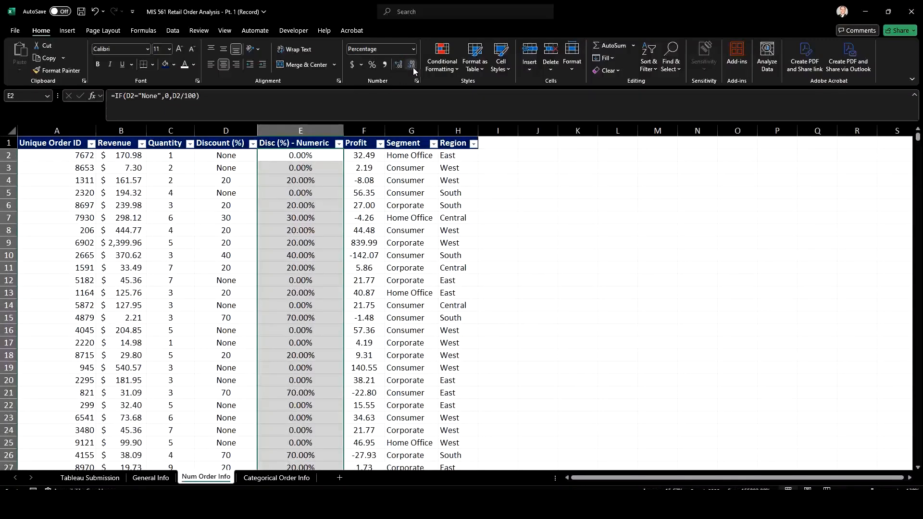
{"action": "double_click", "coordinate": [410, 66]}
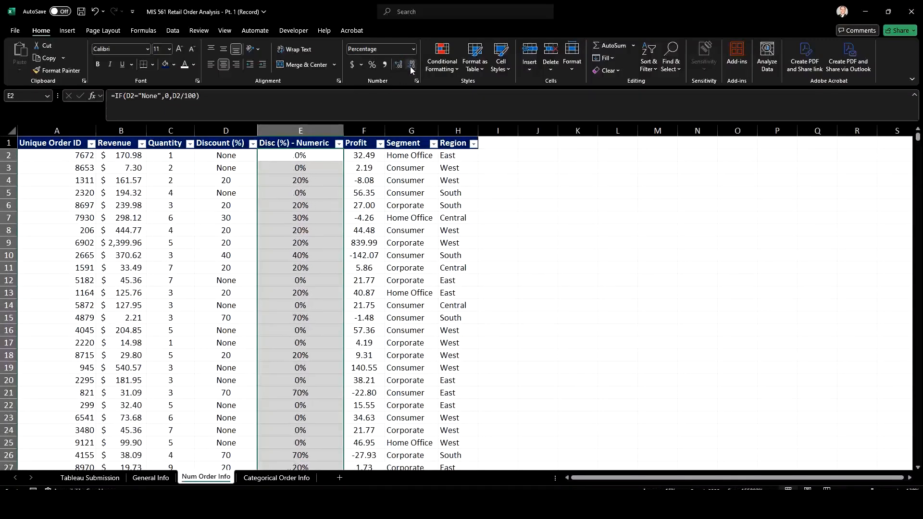
Apply the dollar Accounting format to the Profit values from F2 down to the last row
{"action": "left_click", "coordinate": [373, 157]}
{"action": "key", "text": "ctrl+shift+Down"}
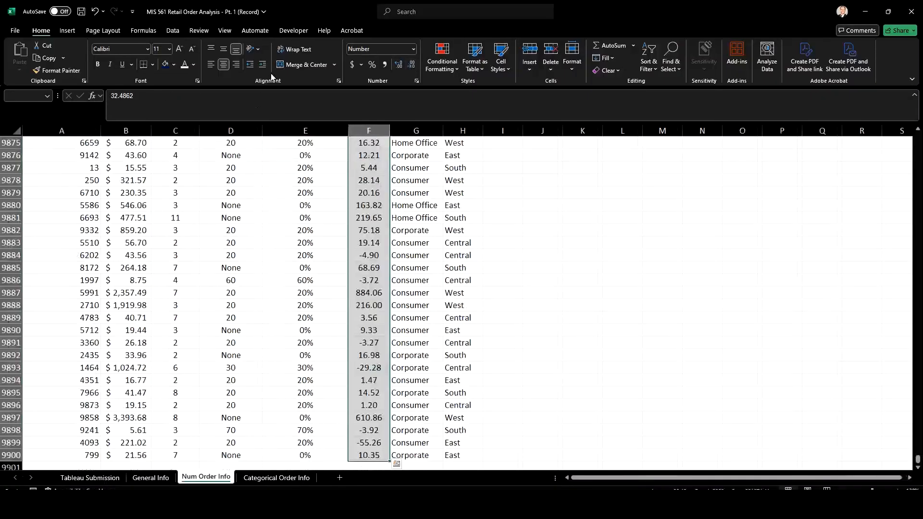
{"action": "left_click", "coordinate": [353, 64]}
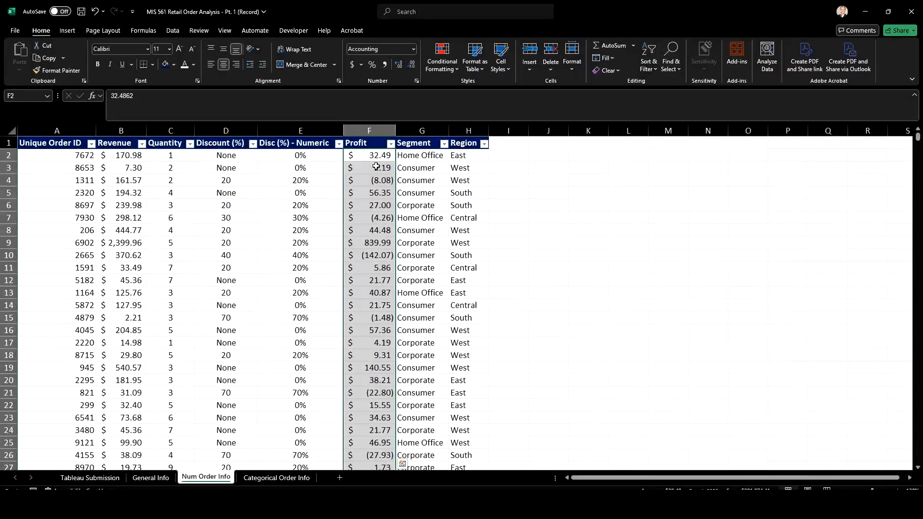
{"action": "left_click", "coordinate": [382, 180]}
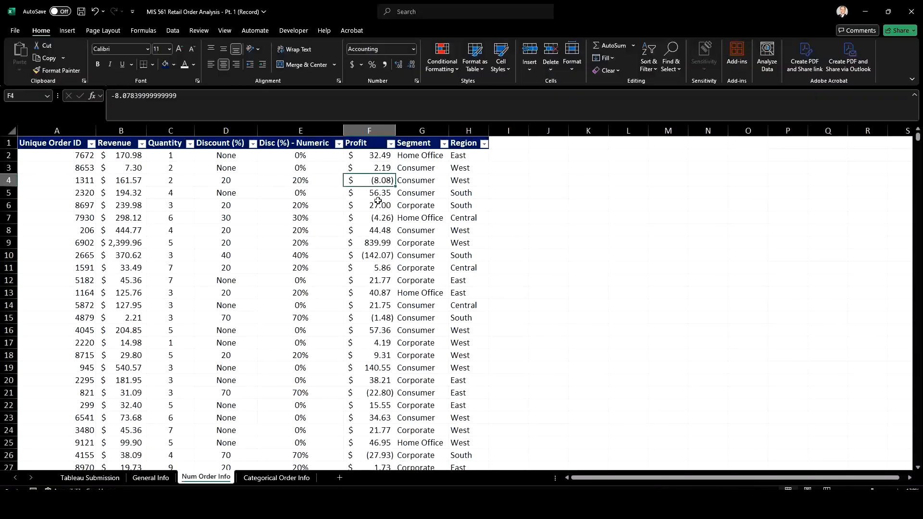
{"action": "left_click", "coordinate": [897, 490]}
{"action": "left_click", "coordinate": [897, 489]}
{"action": "left_click", "coordinate": [897, 489]}
{"action": "left_click", "coordinate": [897, 489]}
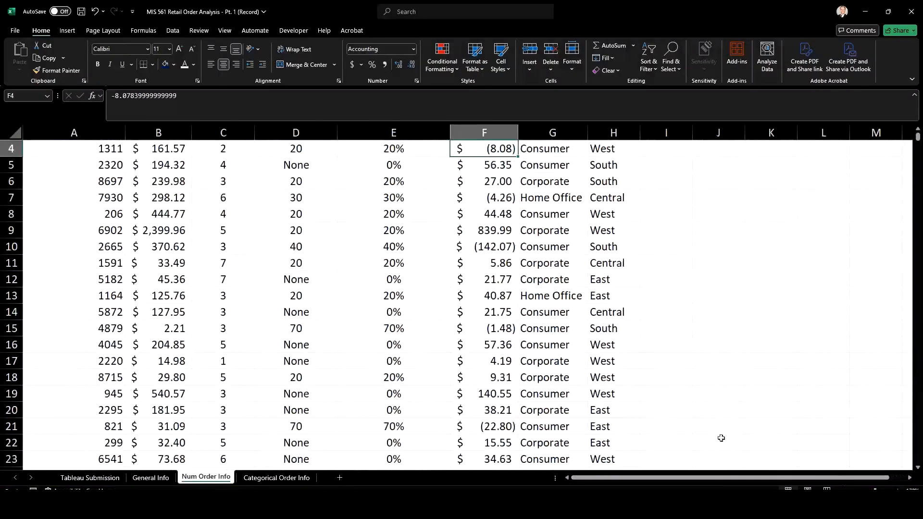
{"action": "scroll", "coordinate": [460, 250], "scroll_direction": "up", "scroll_amount": 1}
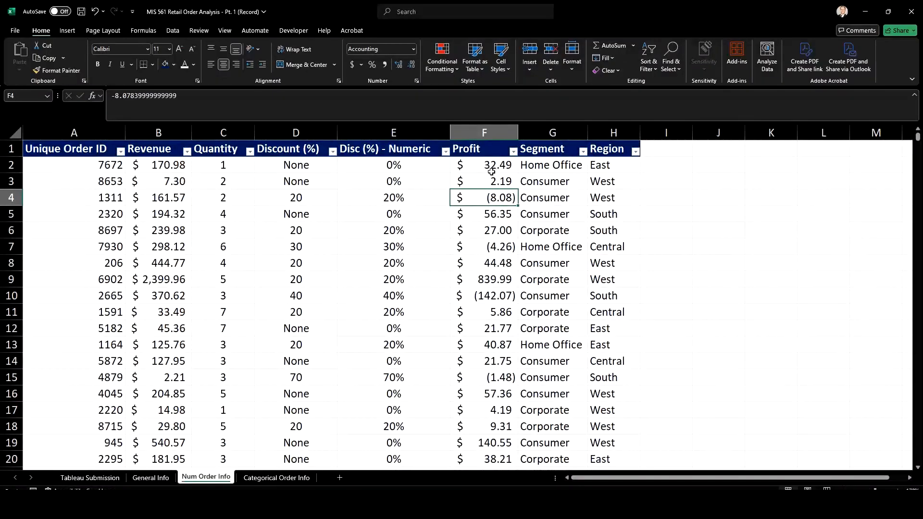
Insert a PivotTable on a new worksheet from the whole Num Order Info data range, A1:H9900
{"action": "left_click", "coordinate": [310, 194]}
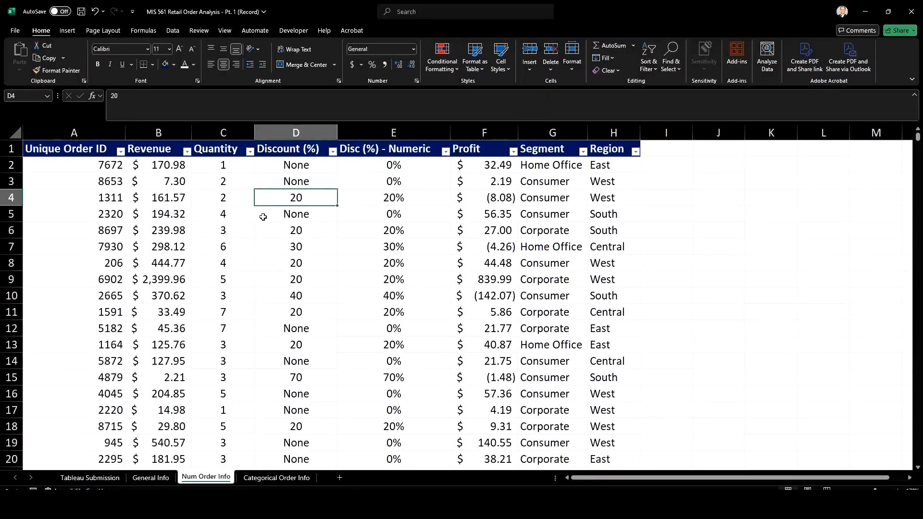
{"action": "scroll", "coordinate": [262, 217], "scroll_direction": "down", "scroll_amount": 4}
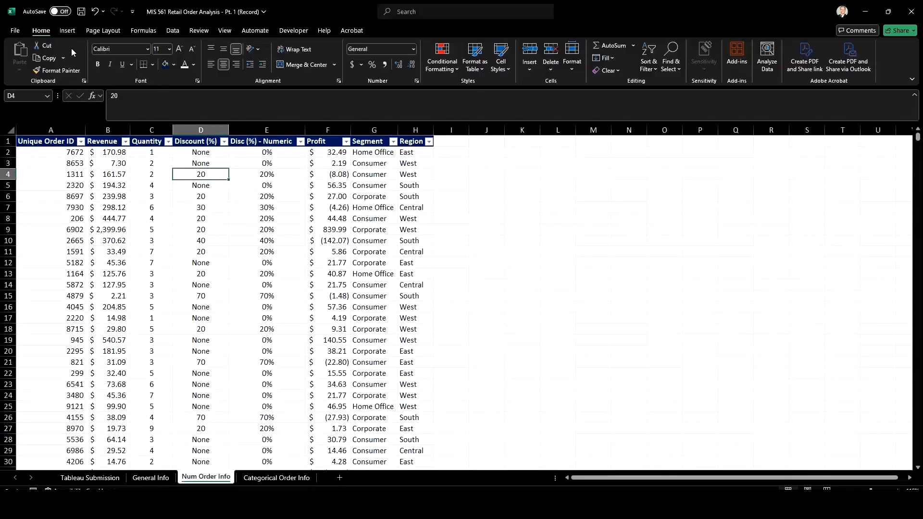
{"action": "left_click", "coordinate": [67, 30]}
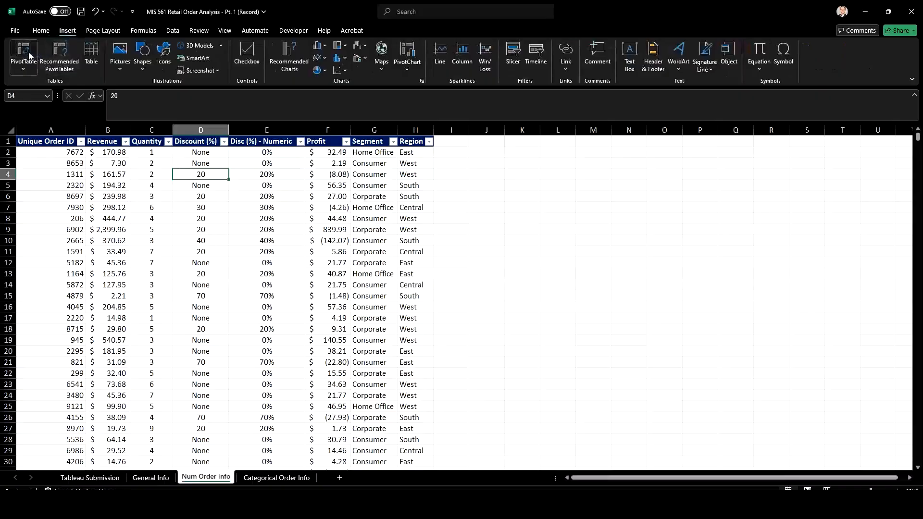
{"action": "left_click", "coordinate": [23, 50]}
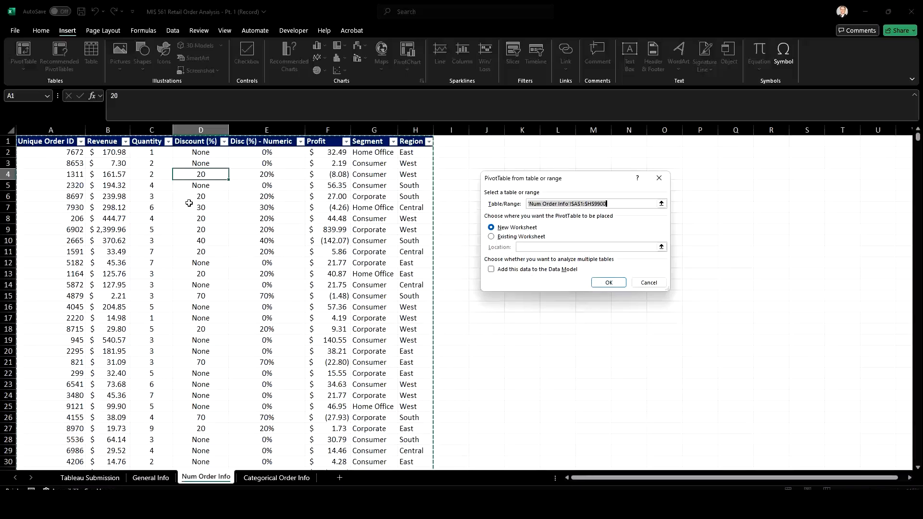
{"action": "left_click", "coordinate": [609, 283]}
Rename the new PivotTable worksheet as Pivot Tables
{"action": "right_click", "coordinate": [199, 480]}
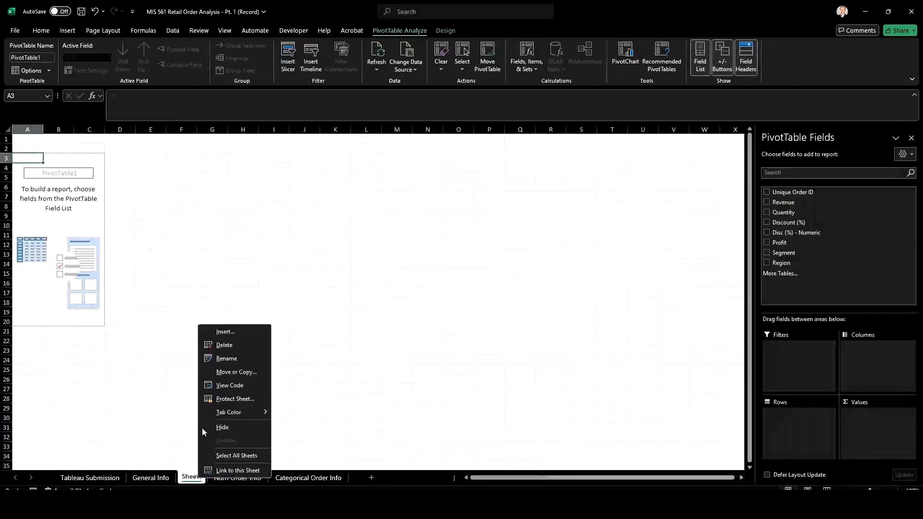
{"action": "left_click", "coordinate": [231, 360]}
{"action": "type", "text": "Pivot Tables"}
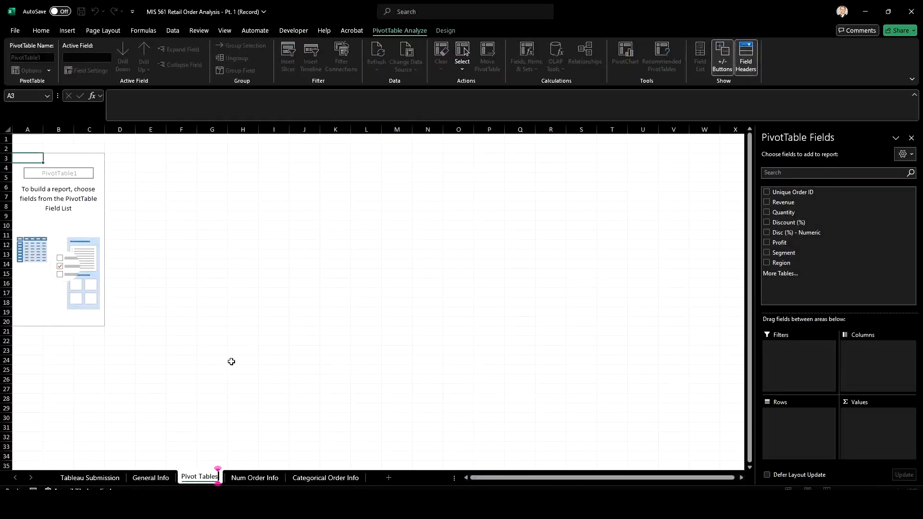
{"action": "key", "text": "Return"}
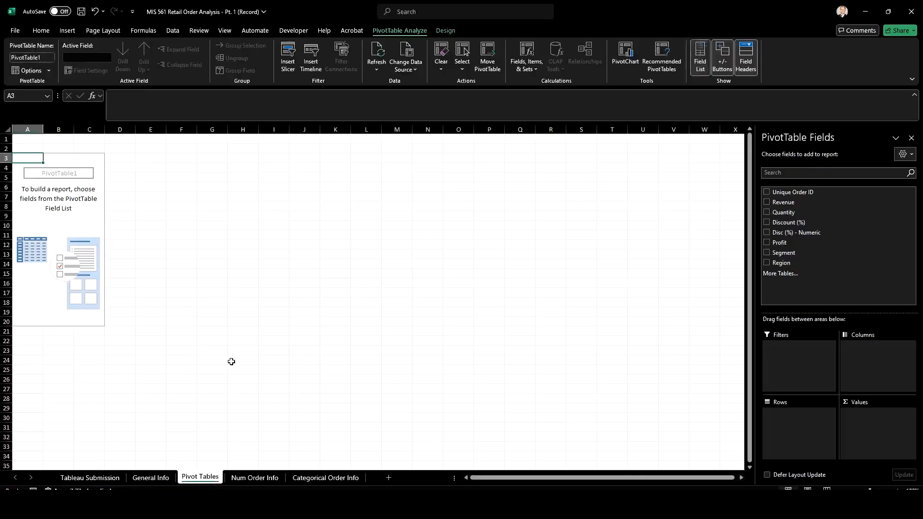
Lay out the PivotTable with Region as rows and Profit followed by Revenue as values
{"action": "left_click_drag", "start_coordinate": [799, 263], "coordinate": [798, 419]}
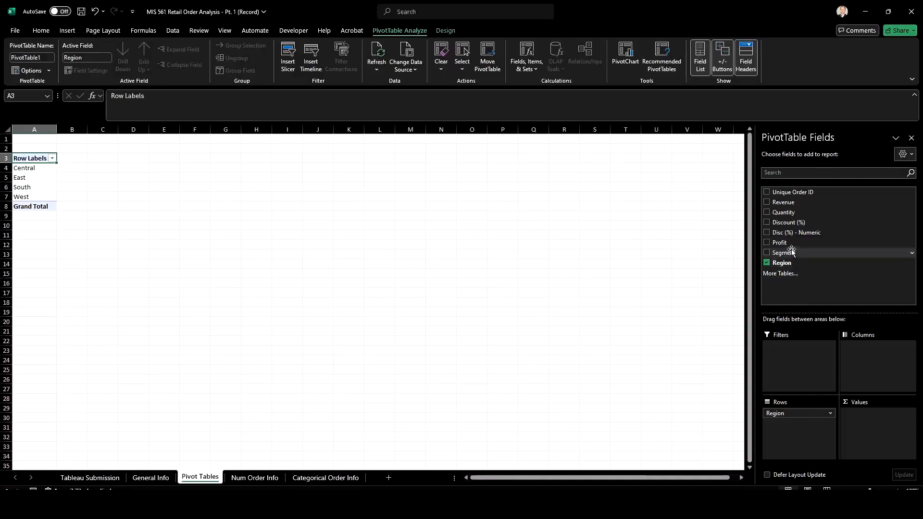
{"action": "left_click_drag", "start_coordinate": [791, 247], "coordinate": [872, 417]}
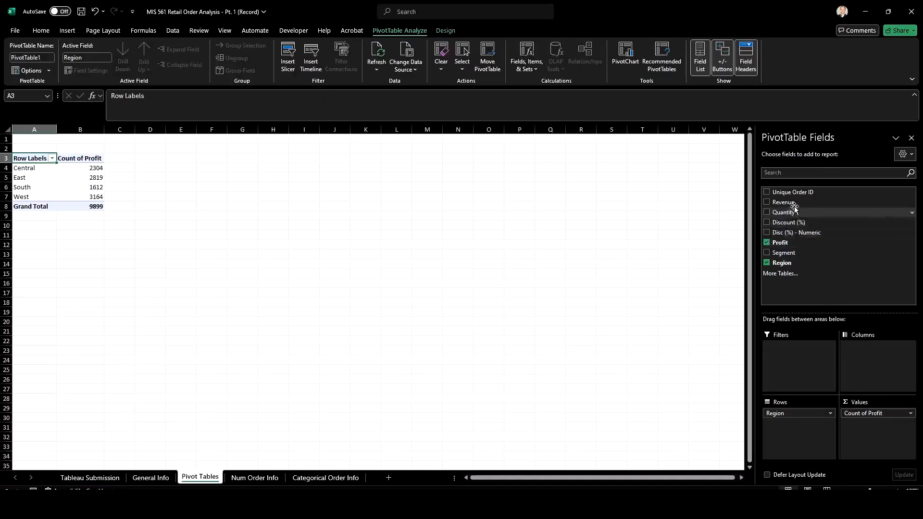
{"action": "left_click_drag", "start_coordinate": [783, 203], "coordinate": [865, 425]}
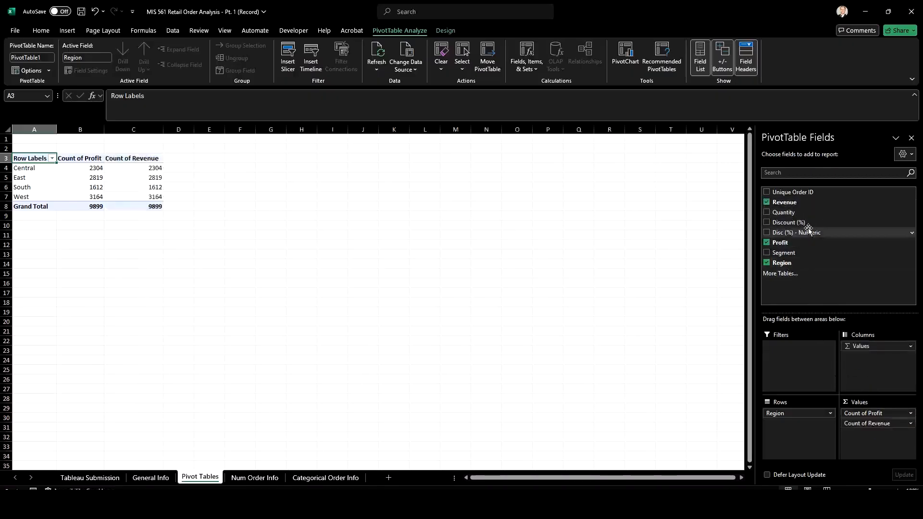
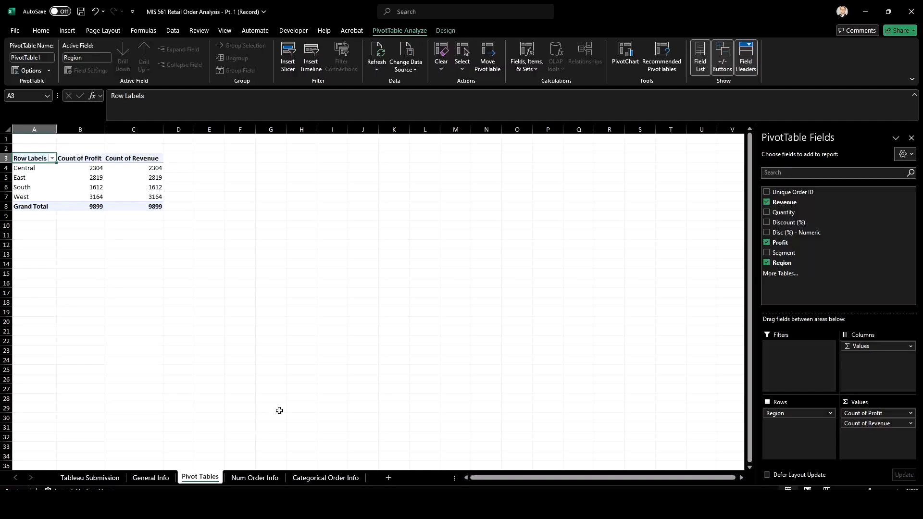
Summarize the PivotTable's Profit values by Average instead of Count
{"action": "left_click", "coordinate": [911, 414]}
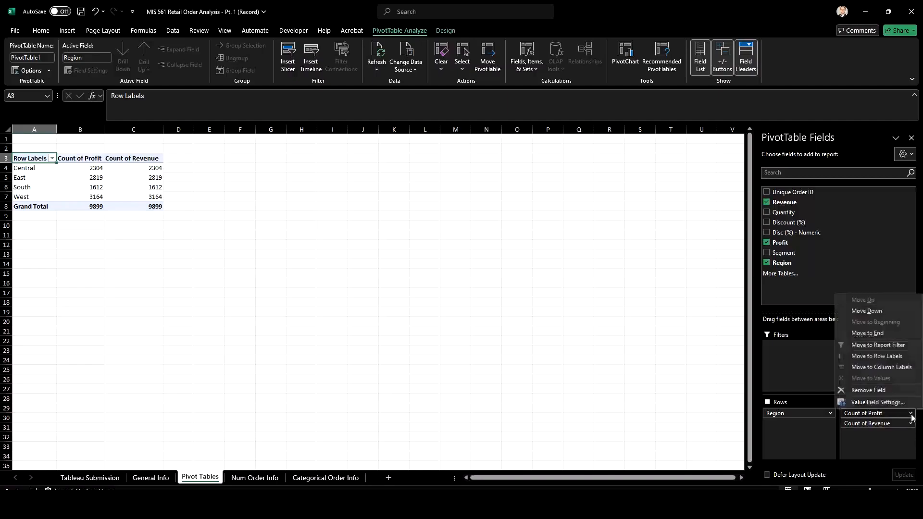
{"action": "left_click", "coordinate": [892, 403]}
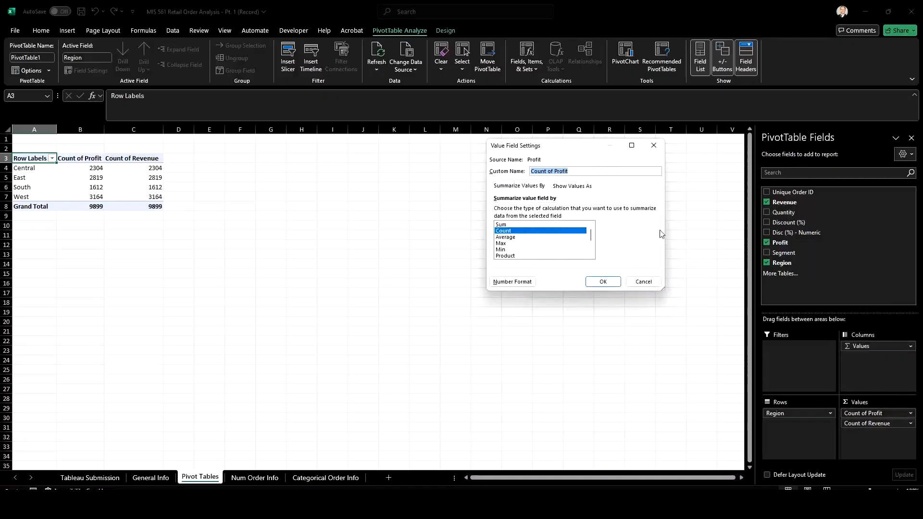
{"action": "left_click", "coordinate": [506, 238]}
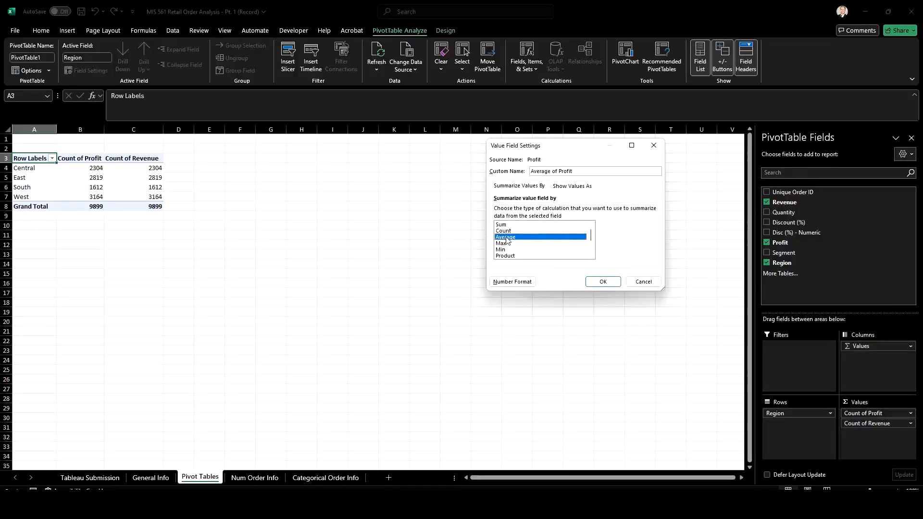
{"action": "left_click", "coordinate": [603, 282]}
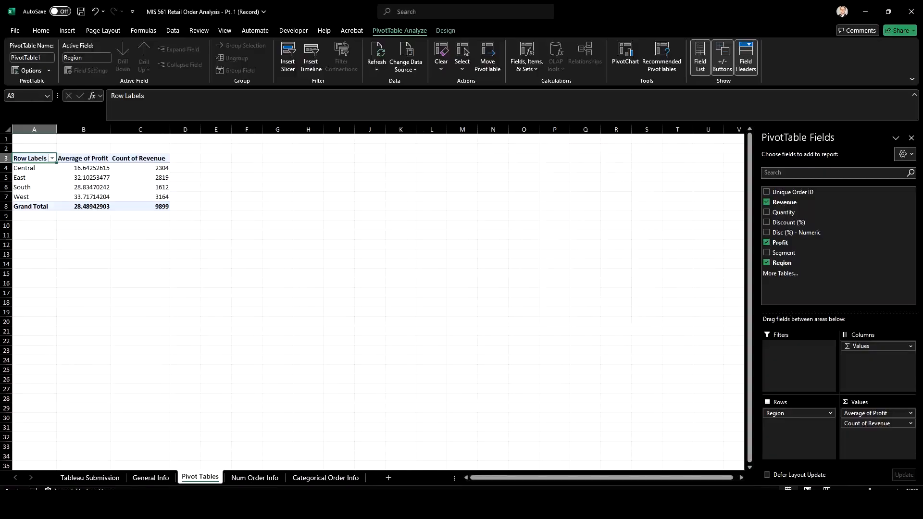
Apply the Currency number format to the PivotTable's Average of Profit field
{"action": "left_click", "coordinate": [905, 413]}
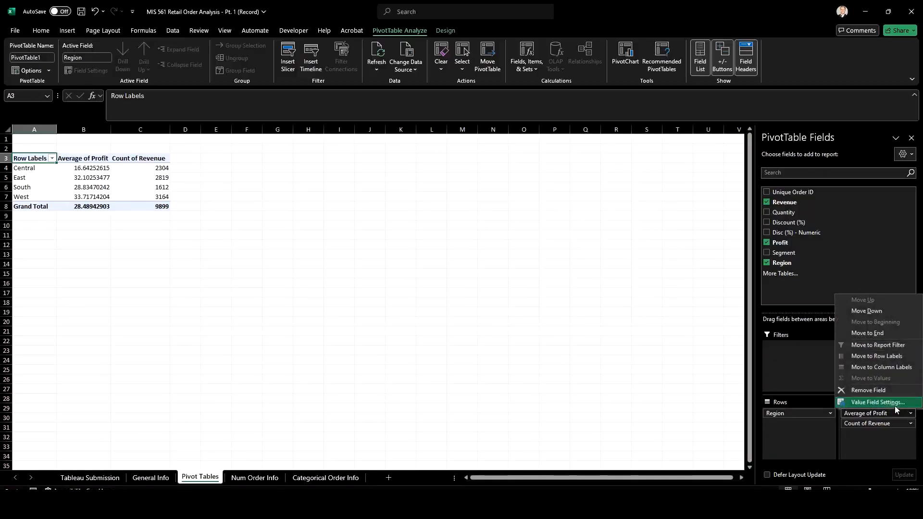
{"action": "left_click", "coordinate": [895, 406]}
{"action": "left_click", "coordinate": [528, 287]}
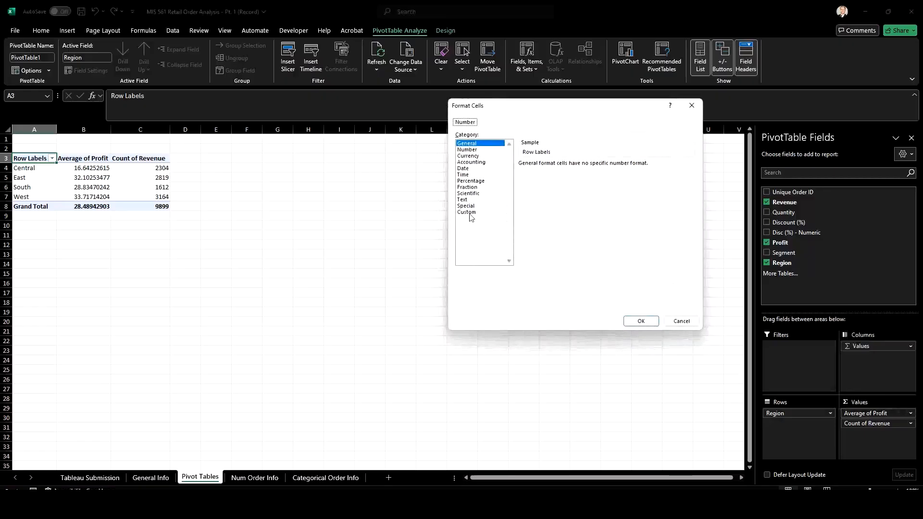
{"action": "left_click", "coordinate": [470, 156]}
{"action": "left_click", "coordinate": [635, 323]}
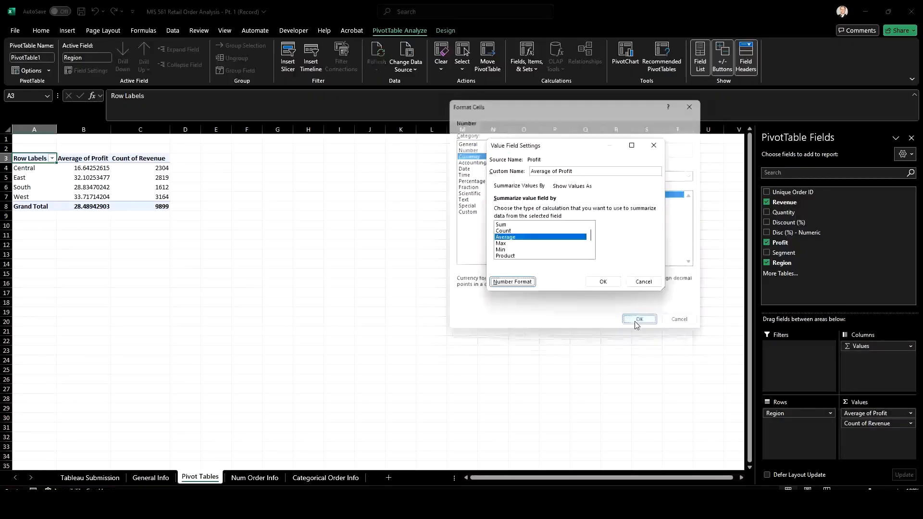
{"action": "left_click", "coordinate": [601, 282]}
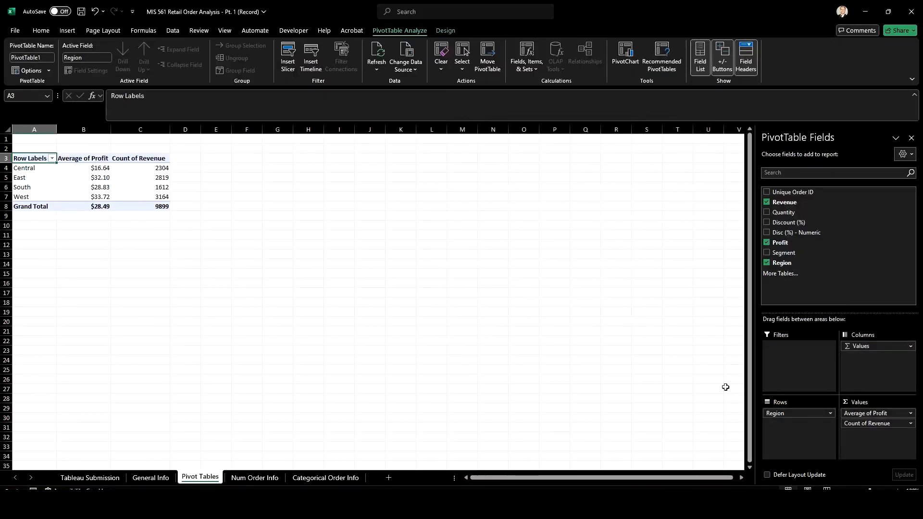
Summarize the PivotTable's Revenue values by Average and give them the Percentage number format
{"action": "left_click", "coordinate": [911, 424]}
{"action": "left_click", "coordinate": [897, 412]}
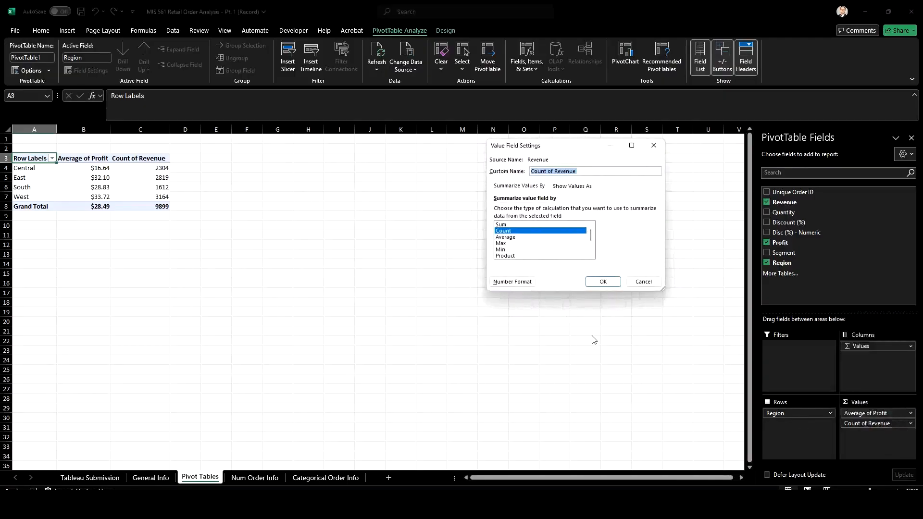
{"action": "left_click", "coordinate": [516, 242]}
{"action": "left_click", "coordinate": [517, 282]}
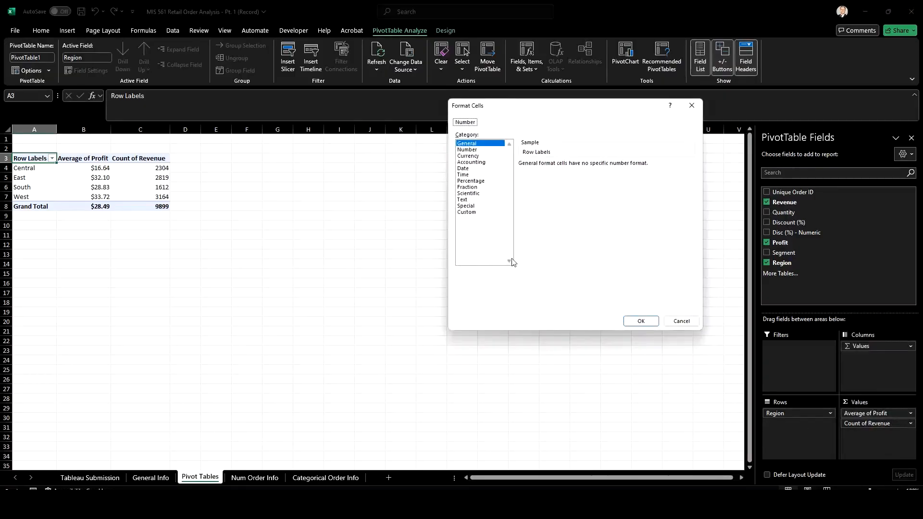
{"action": "left_click", "coordinate": [471, 180]}
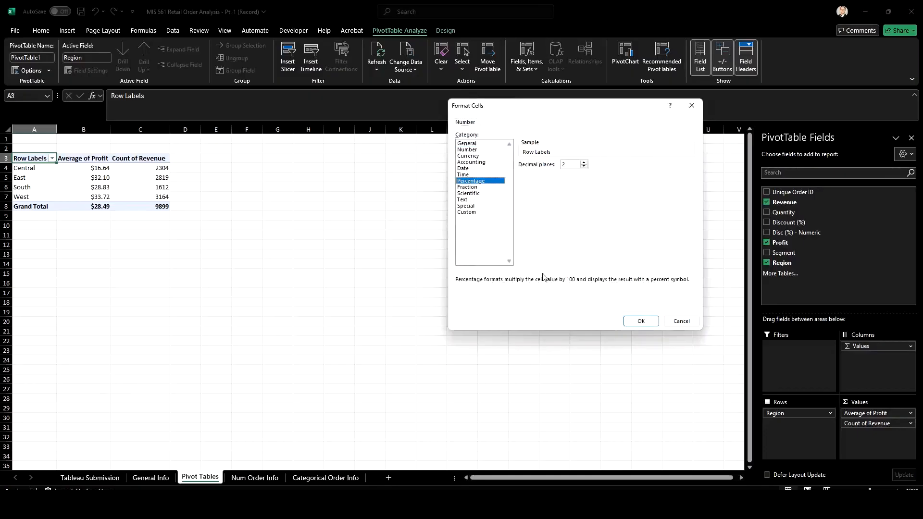
{"action": "left_click", "coordinate": [640, 321]}
{"action": "left_click", "coordinate": [600, 282]}
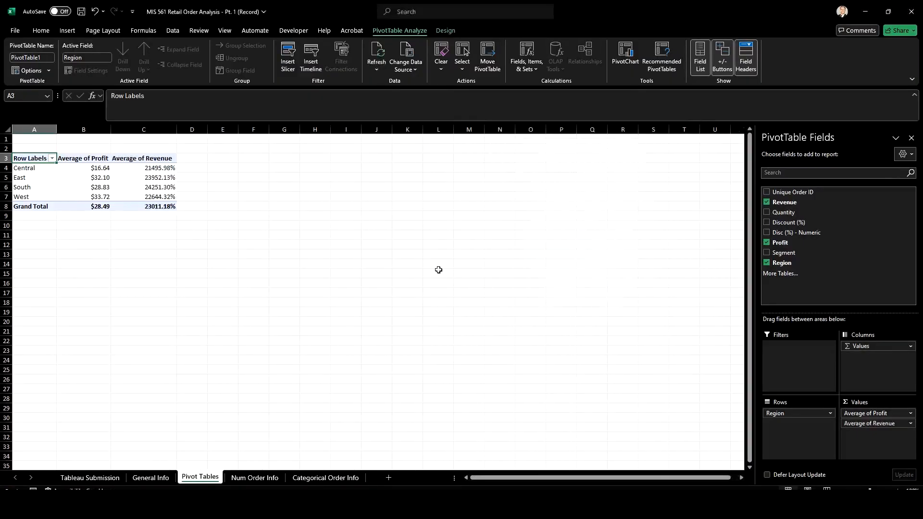
Change the number format of the Average of Revenue field to Currency
{"action": "left_click", "coordinate": [903, 423]}
{"action": "left_click", "coordinate": [889, 411]}
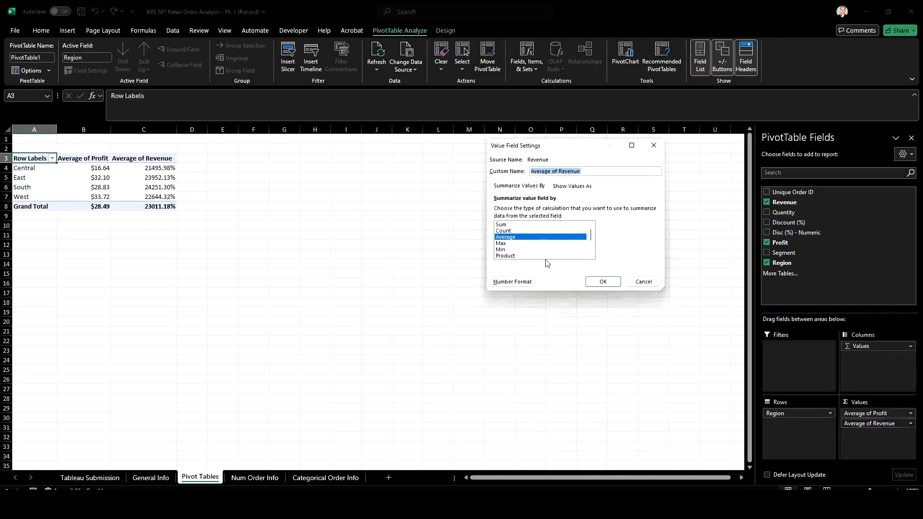
{"action": "left_click", "coordinate": [502, 283]}
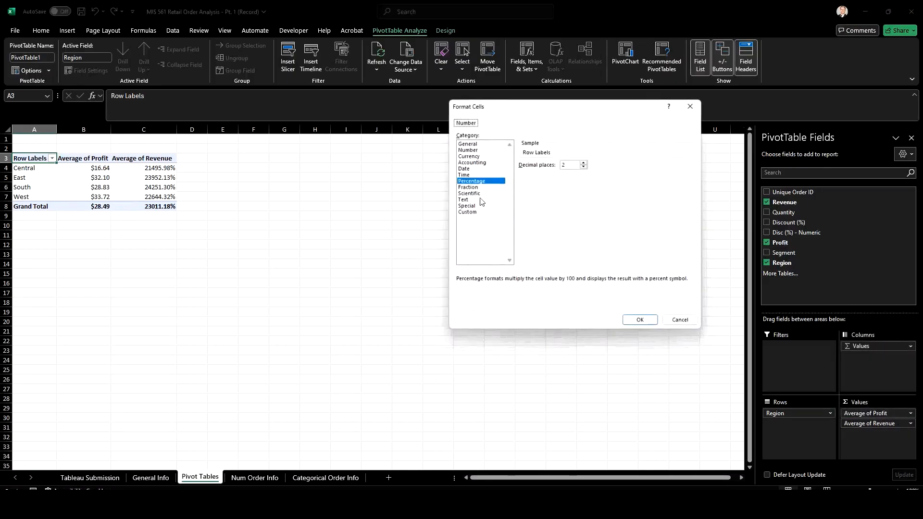
{"action": "left_click", "coordinate": [468, 156]}
{"action": "left_click", "coordinate": [640, 321]}
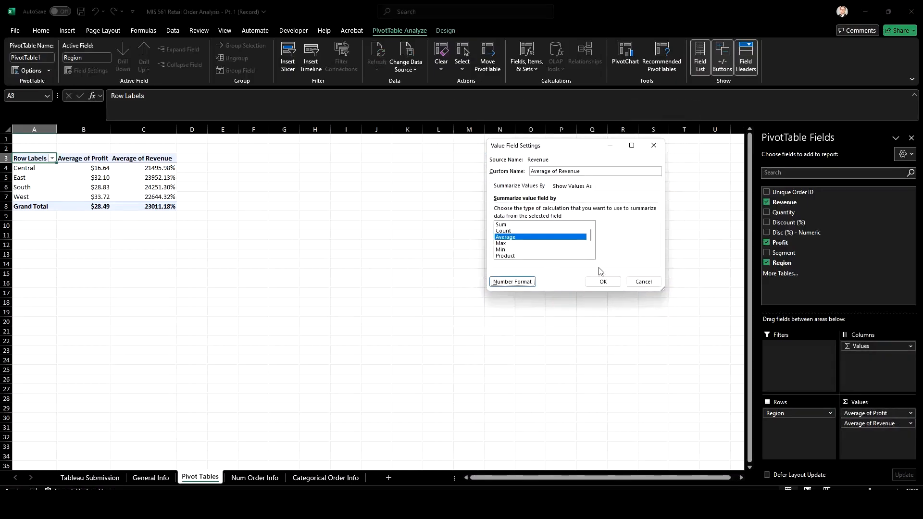
{"action": "left_click", "coordinate": [601, 282]}
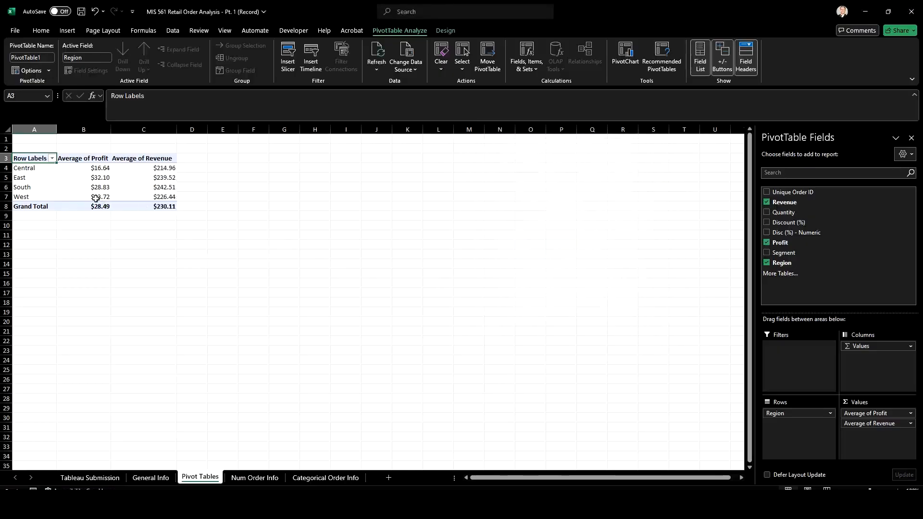
Insert a Clustered Column PivotChart of average profit and revenue by region and place it just beside the PivotTable, starting near row 3
{"action": "left_click", "coordinate": [85, 179]}
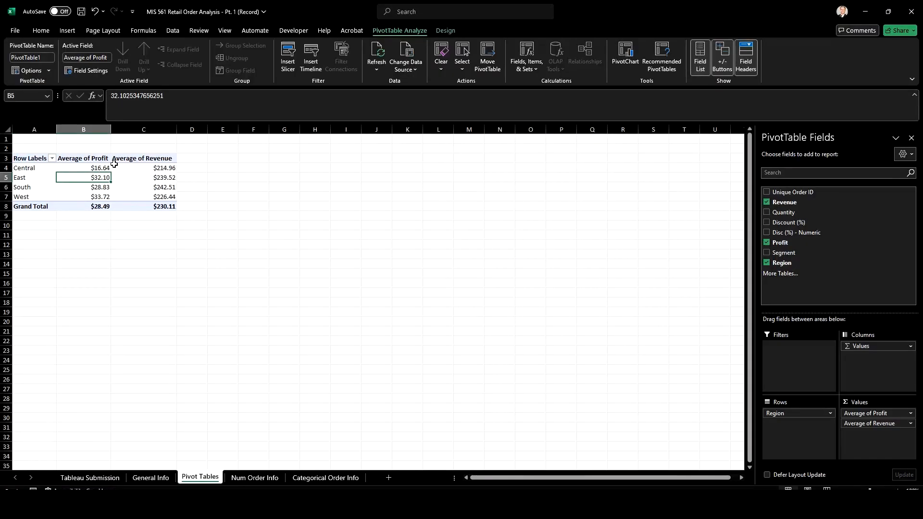
{"action": "mouse_move", "coordinate": [117, 166]}
{"action": "left_click", "coordinate": [67, 31]}
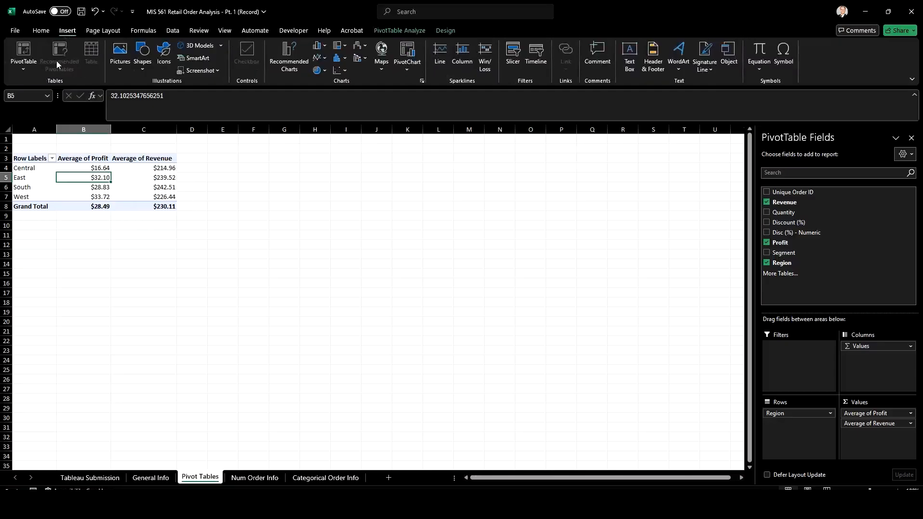
{"action": "left_click", "coordinate": [148, 187]}
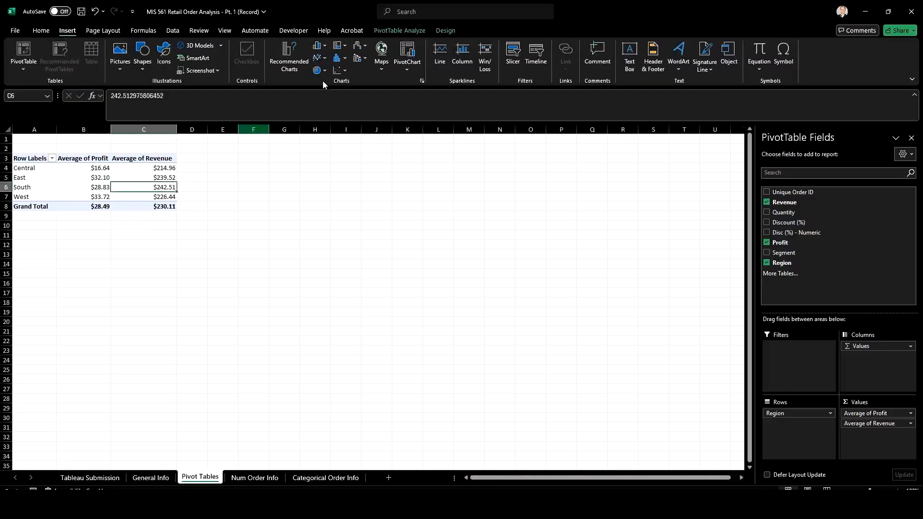
{"action": "left_click", "coordinate": [399, 32]}
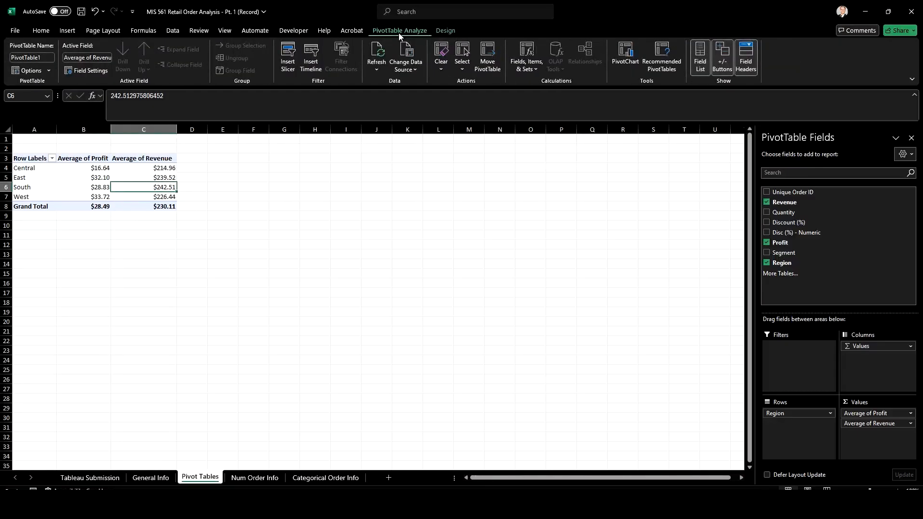
{"action": "left_click", "coordinate": [623, 61]}
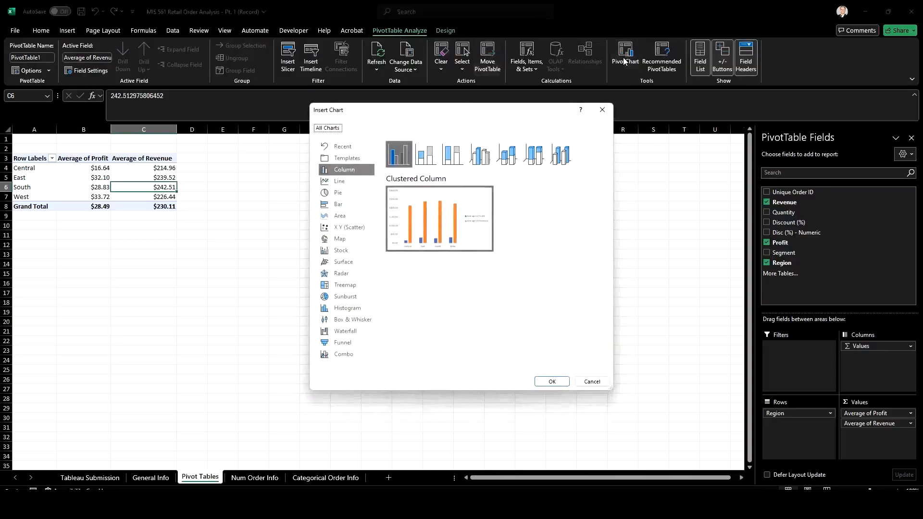
{"action": "mouse_move", "coordinate": [423, 225]}
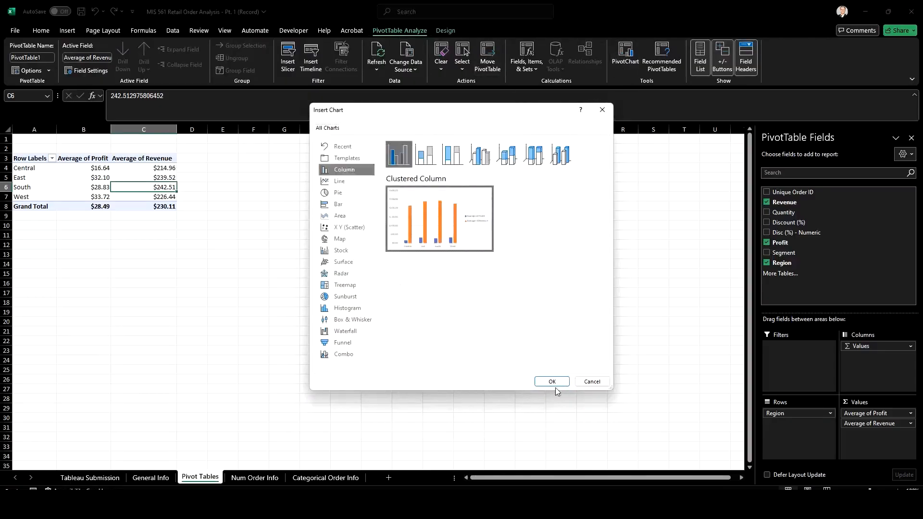
{"action": "left_click", "coordinate": [506, 158]}
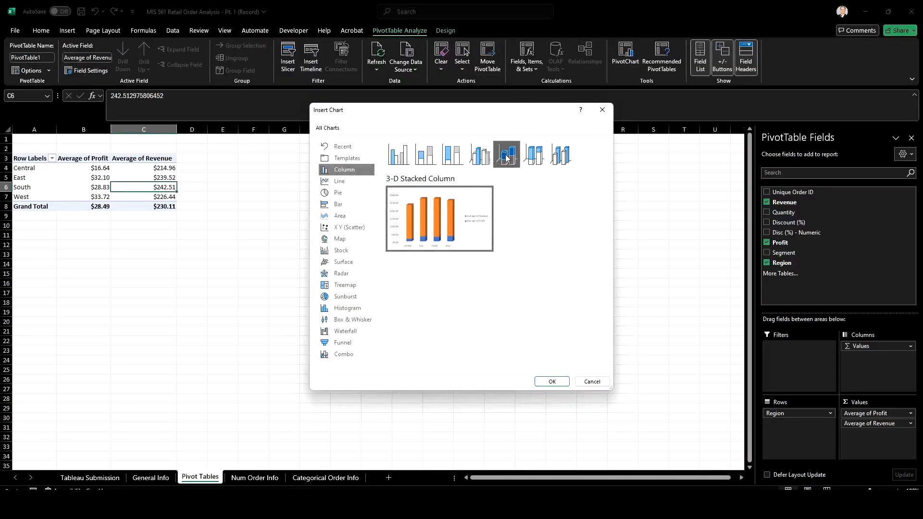
{"action": "left_click", "coordinate": [560, 156]}
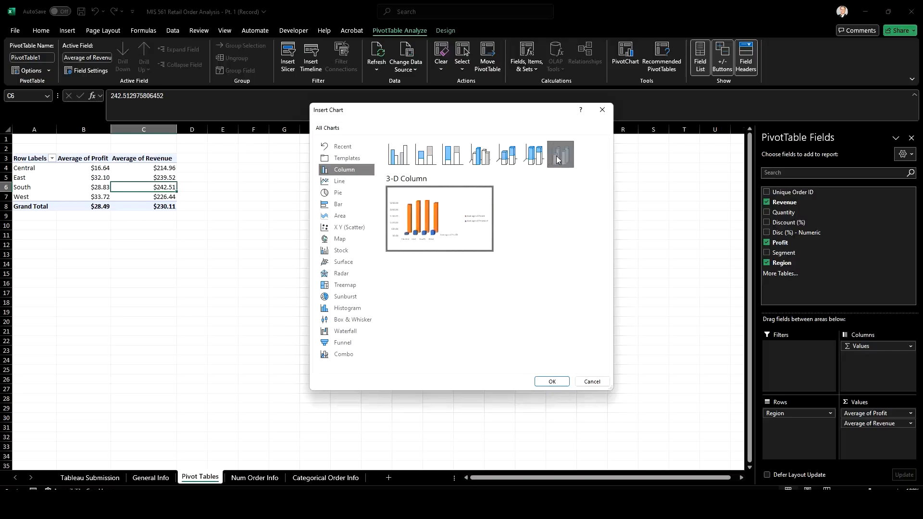
{"action": "left_click", "coordinate": [506, 157]}
{"action": "left_click", "coordinate": [480, 157]}
{"action": "left_click", "coordinate": [452, 156]}
{"action": "left_click", "coordinate": [425, 155]}
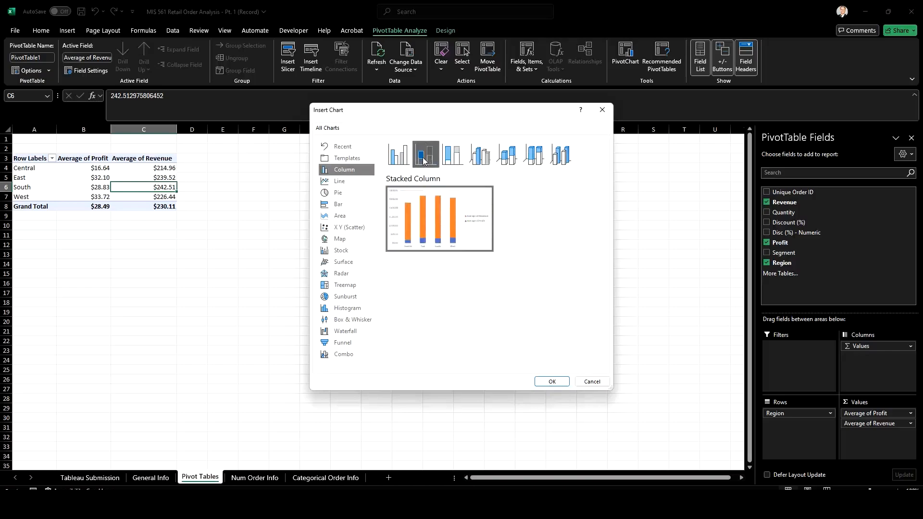
{"action": "left_click", "coordinate": [398, 158]}
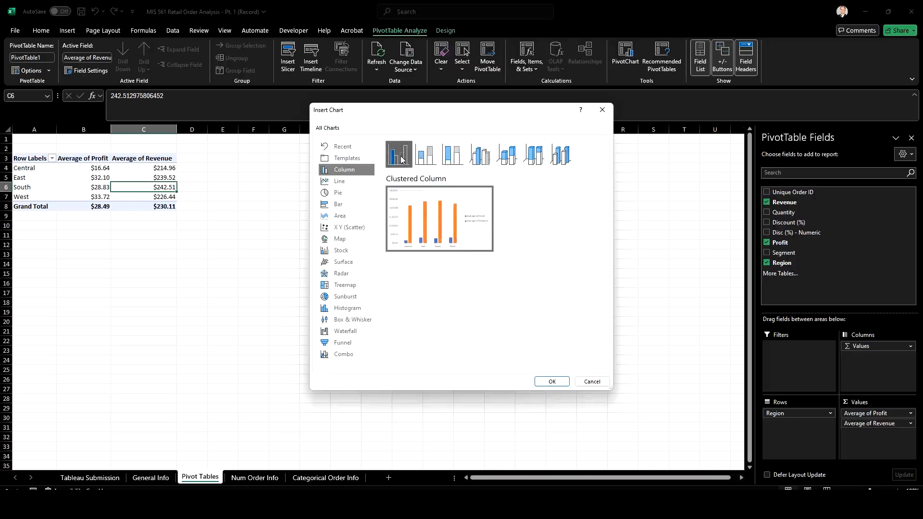
{"action": "left_click", "coordinate": [553, 381]}
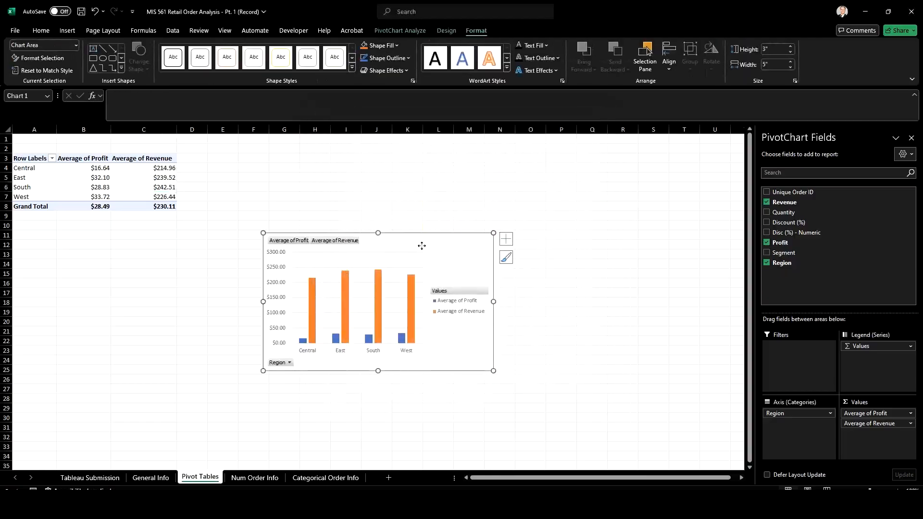
{"action": "left_click_drag", "start_coordinate": [420, 246], "coordinate": [359, 168]}
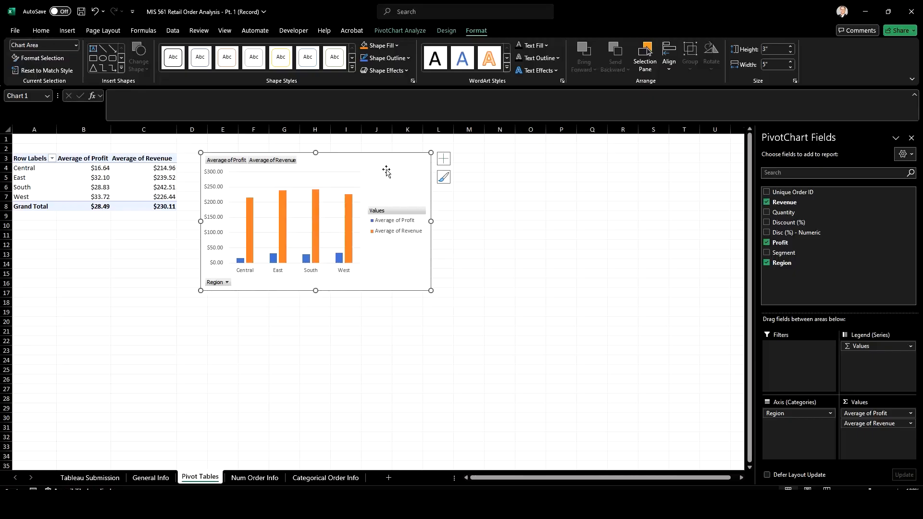
Add a chart title above the plot of the PivotChart
{"action": "left_click", "coordinate": [444, 159]}
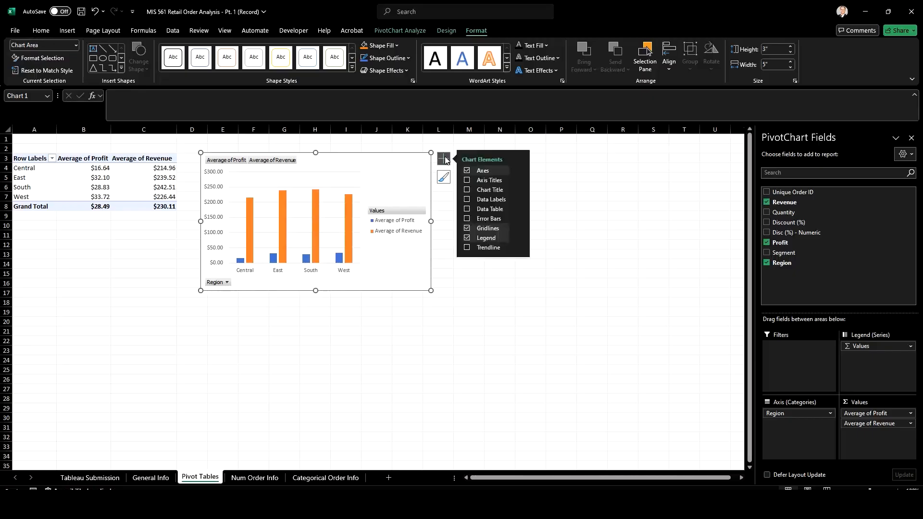
{"action": "left_click", "coordinate": [444, 159]}
{"action": "left_click", "coordinate": [414, 31]}
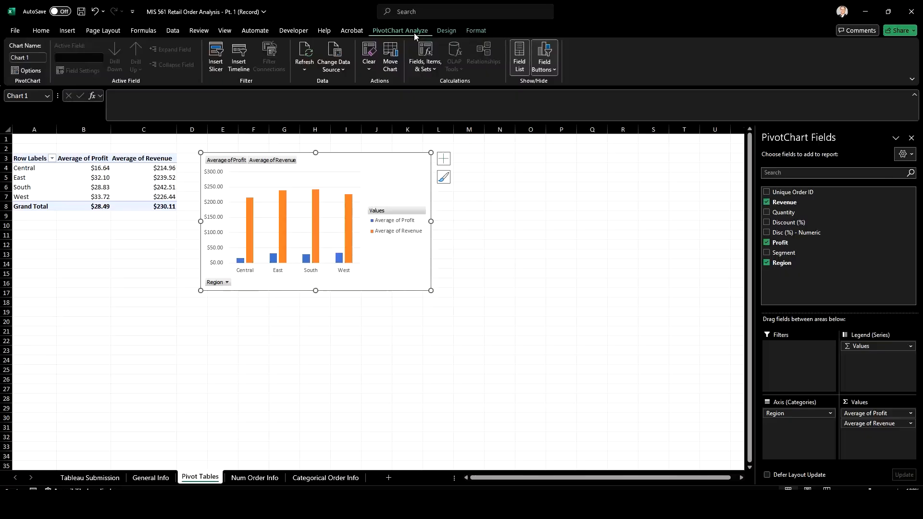
{"action": "left_click", "coordinate": [447, 31]}
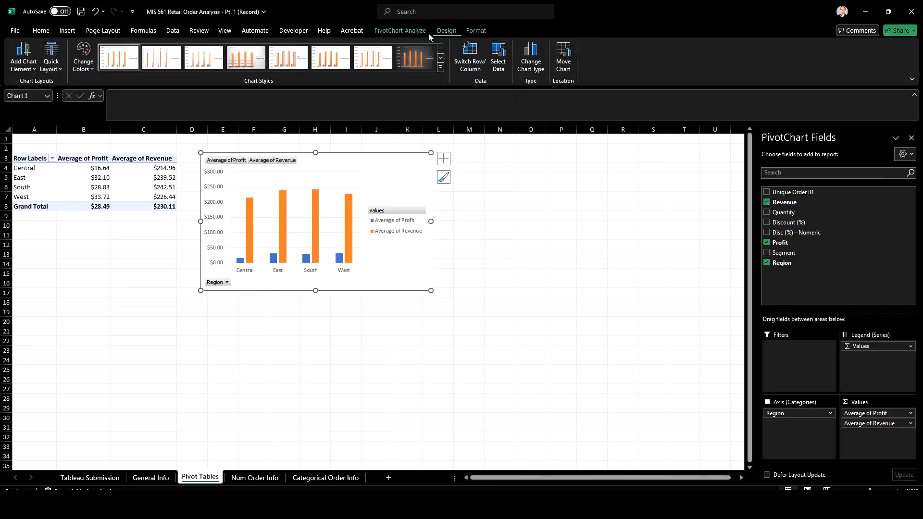
{"action": "left_click", "coordinate": [22, 53]}
{"action": "mouse_move", "coordinate": [39, 97]}
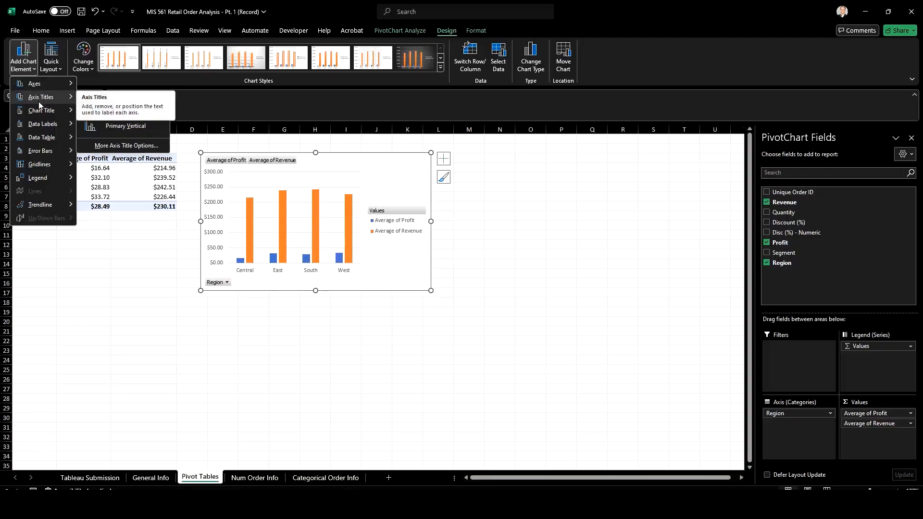
{"action": "mouse_move", "coordinate": [53, 112]}
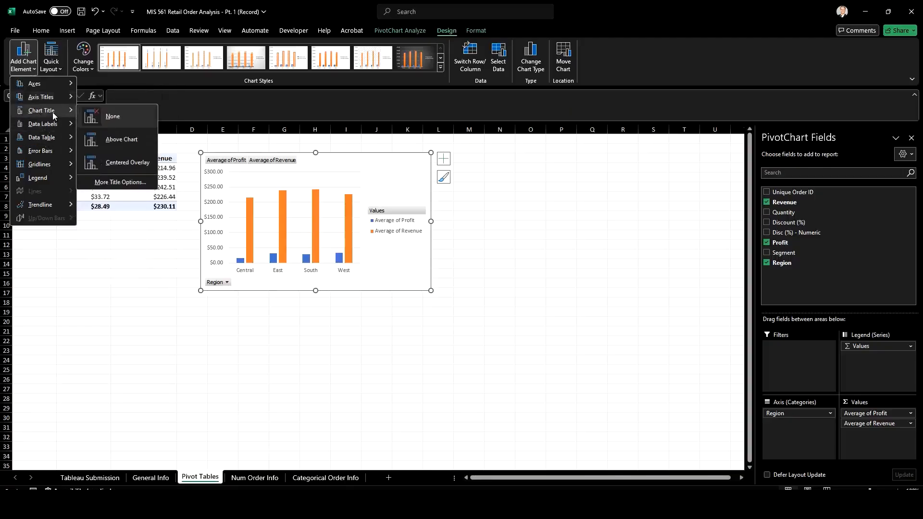
{"action": "left_click", "coordinate": [125, 139]}
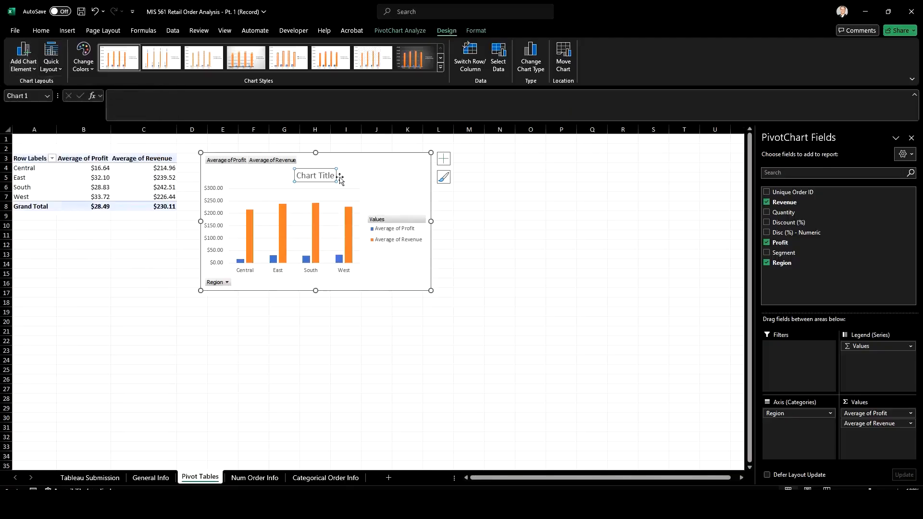
Replace the placeholder chart title with "Average Profit and Revenue by Region"
{"action": "left_click", "coordinate": [322, 178]}
{"action": "type", "text": "Av"}
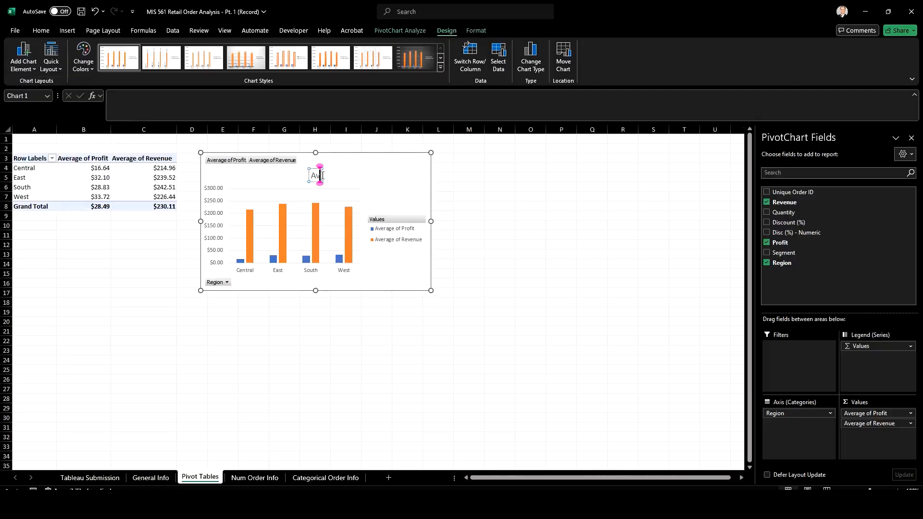
{"action": "type", "text": "erage Profit"}
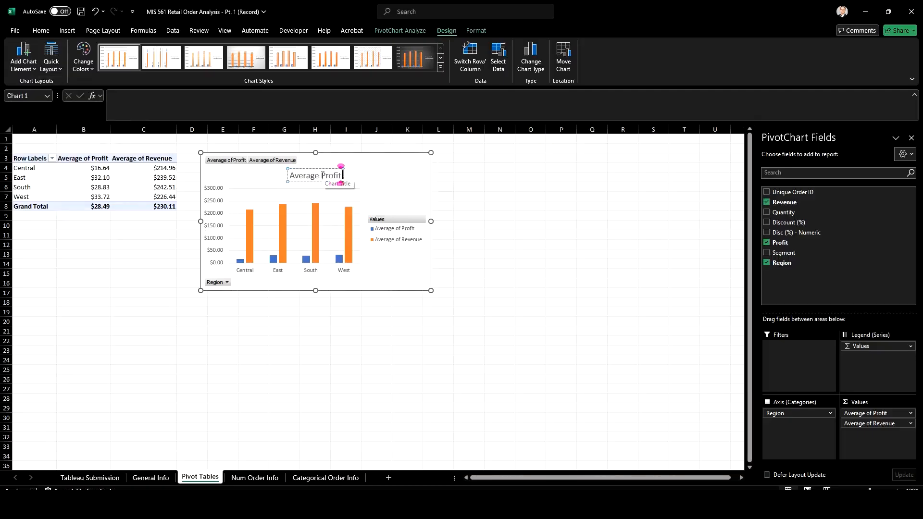
{"action": "type", "text": " and Revenue"}
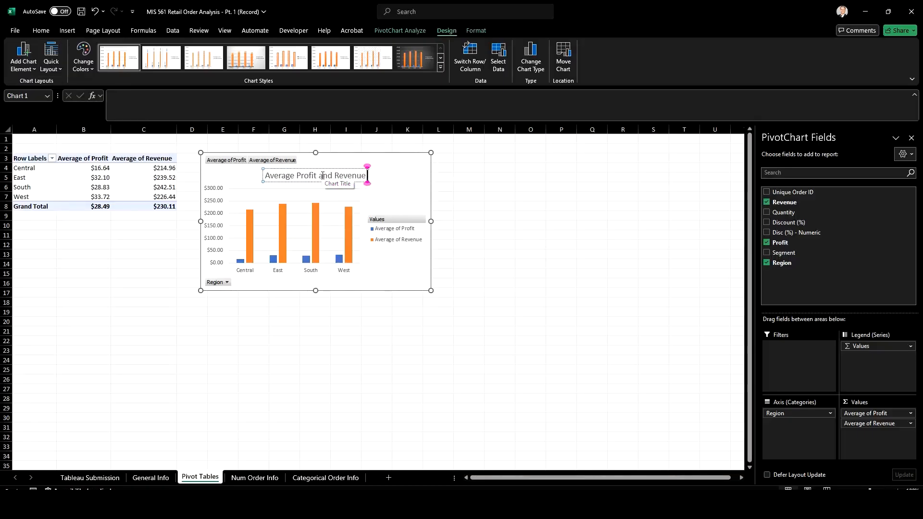
{"action": "type", "text": " by Region"}
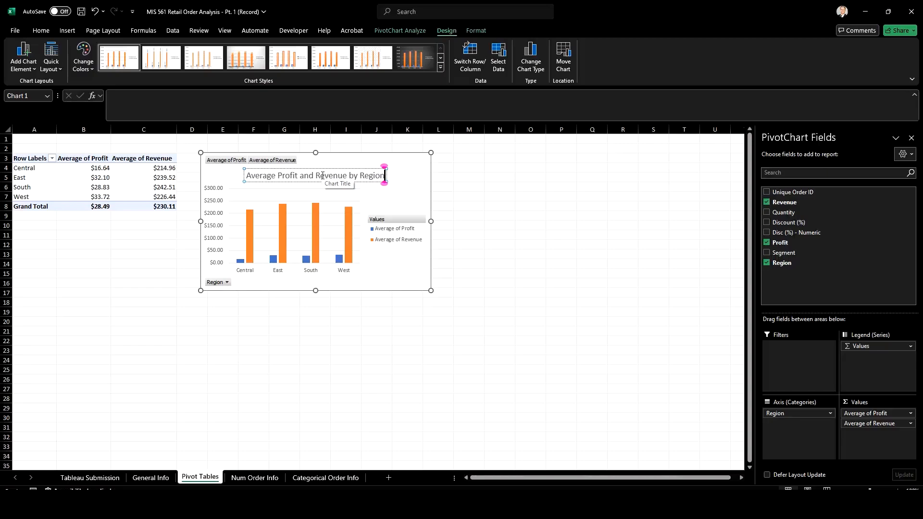
{"action": "left_click", "coordinate": [398, 278]}
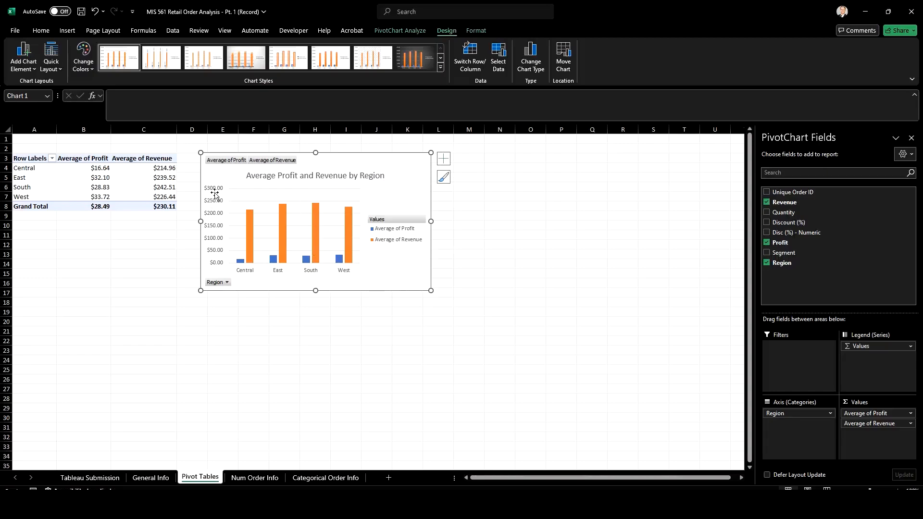
Remove the horizontal gridlines from the PivotChart
{"action": "left_click", "coordinate": [250, 189]}
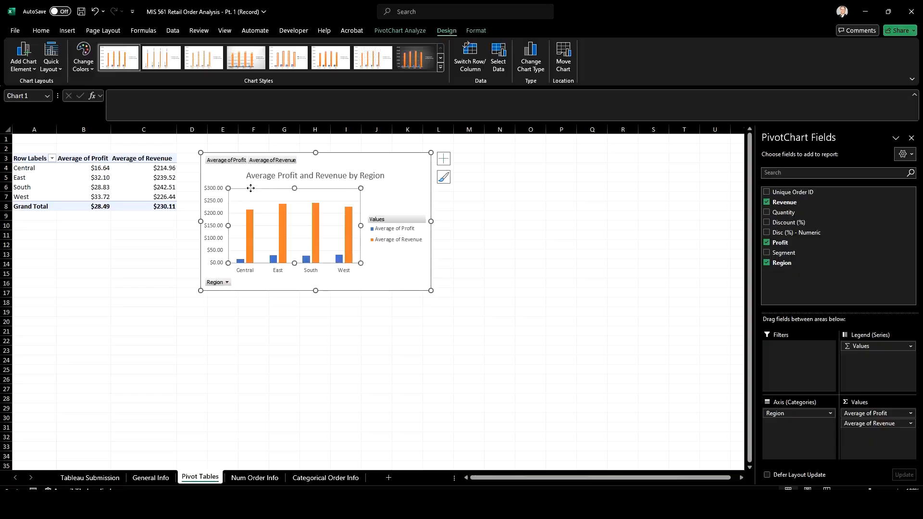
{"action": "left_click", "coordinate": [264, 201]}
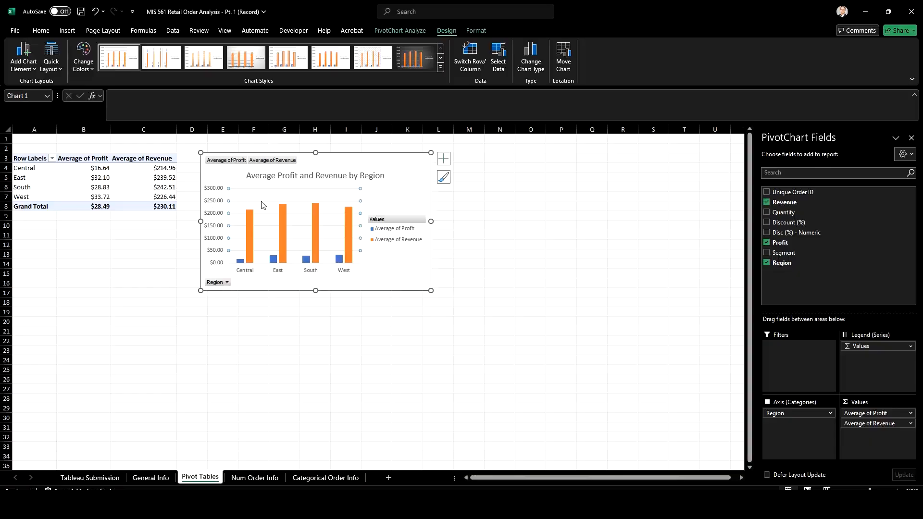
{"action": "key", "text": "Delete"}
Add Outside End data labels to the profit and revenue columns of the PivotChart
{"action": "left_click", "coordinate": [32, 56]}
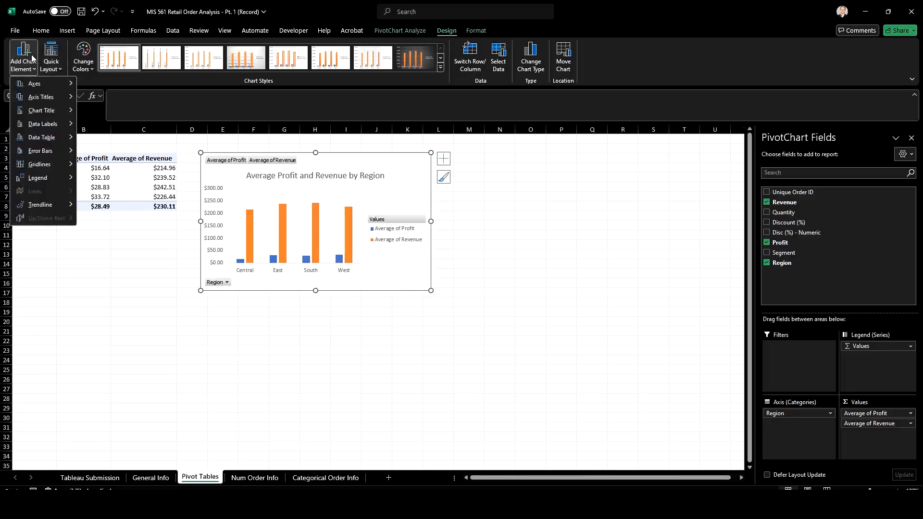
{"action": "mouse_move", "coordinate": [37, 126]}
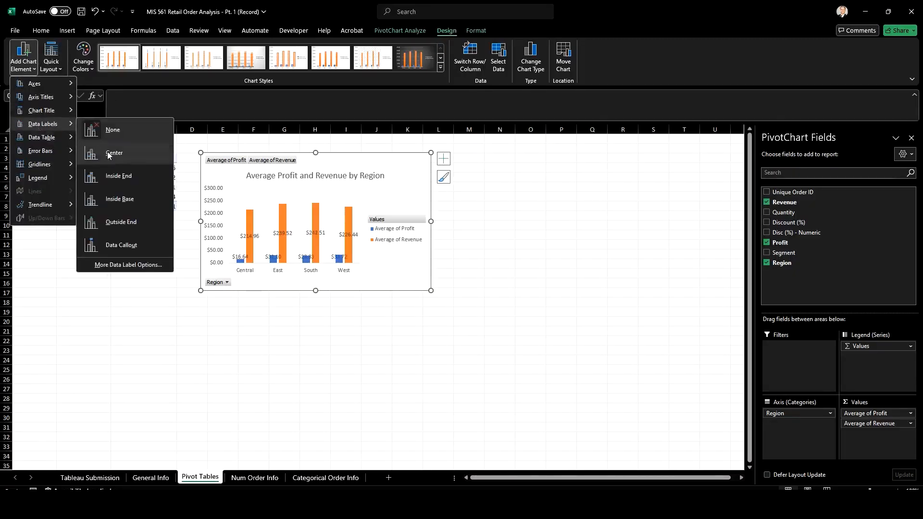
{"action": "left_click", "coordinate": [112, 221]}
Delete the PivotChart's vertical dollar axis and shift the chart slightly away from the PivotTable
{"action": "left_click", "coordinate": [213, 215]}
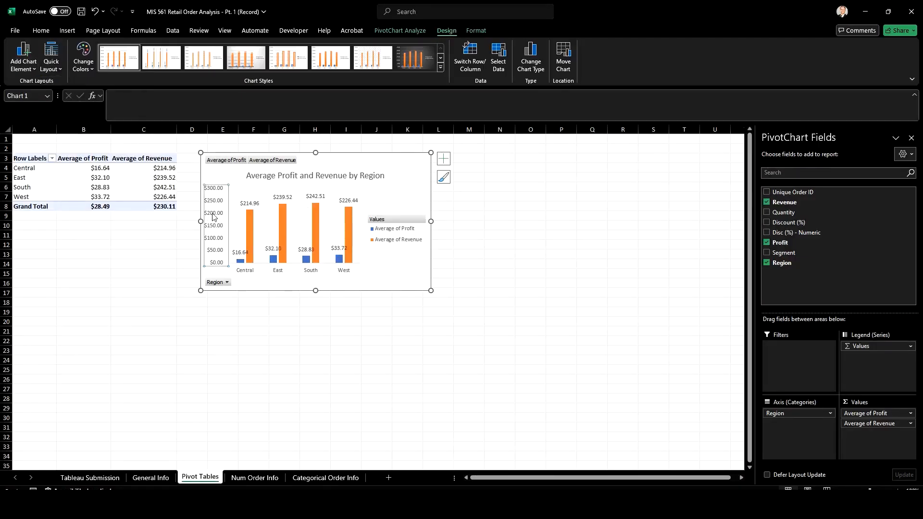
{"action": "right_click", "coordinate": [213, 216]}
{"action": "left_click", "coordinate": [230, 222]}
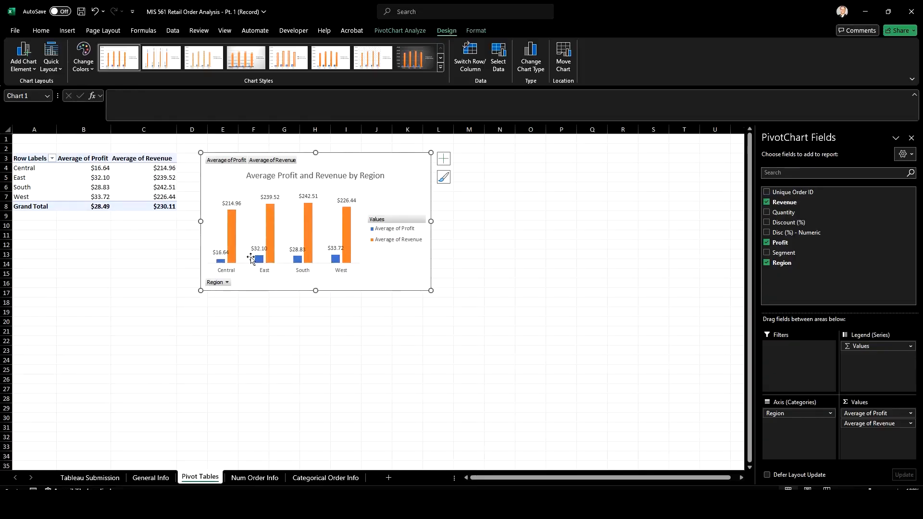
{"action": "mouse_move", "coordinate": [414, 169]}
{"action": "left_mouse_down"}
{"action": "mouse_move", "coordinate": [417, 159]}
{"action": "mouse_move", "coordinate": [420, 169]}
{"action": "left_mouse_up"}
Enter the instruction "1. Create a pivot table showing at least 1 variable broken down by segment" in cell A22
{"action": "left_click", "coordinate": [43, 338]}
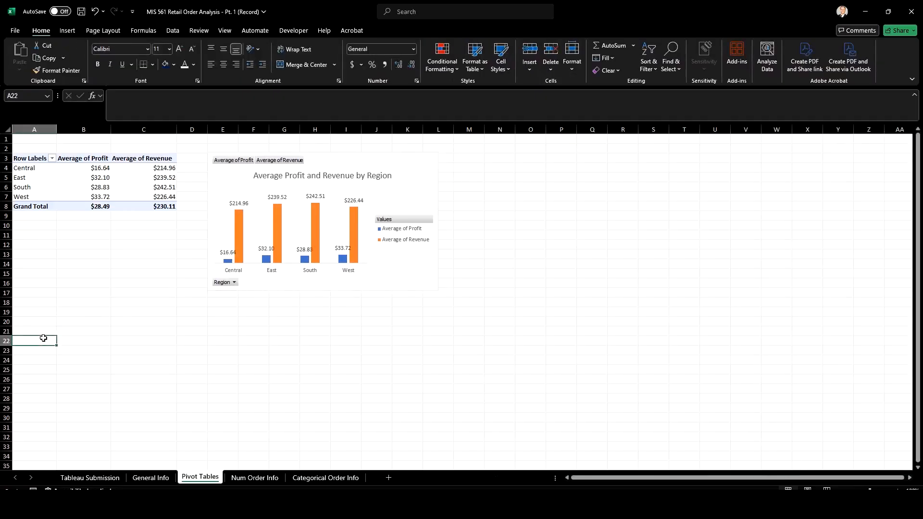
{"action": "type", "text": "1. Create a p"}
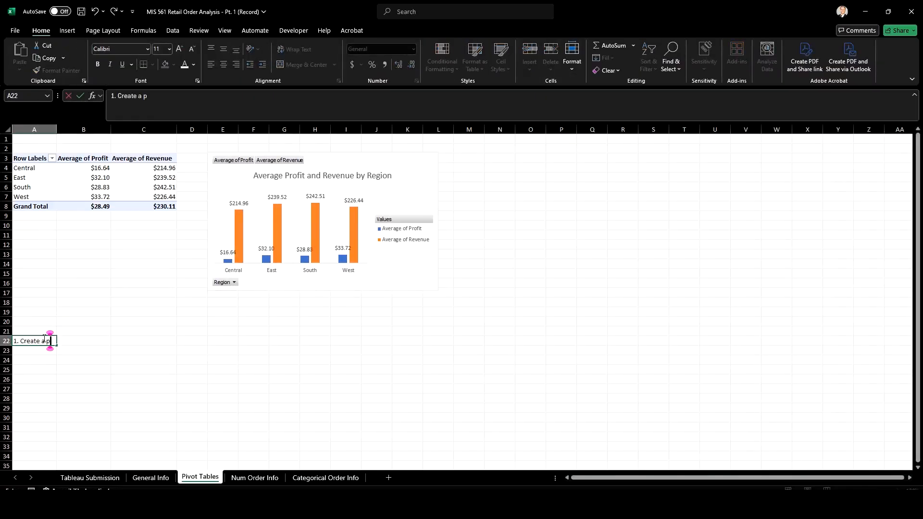
{"action": "type", "text": "ivot table shwo"}
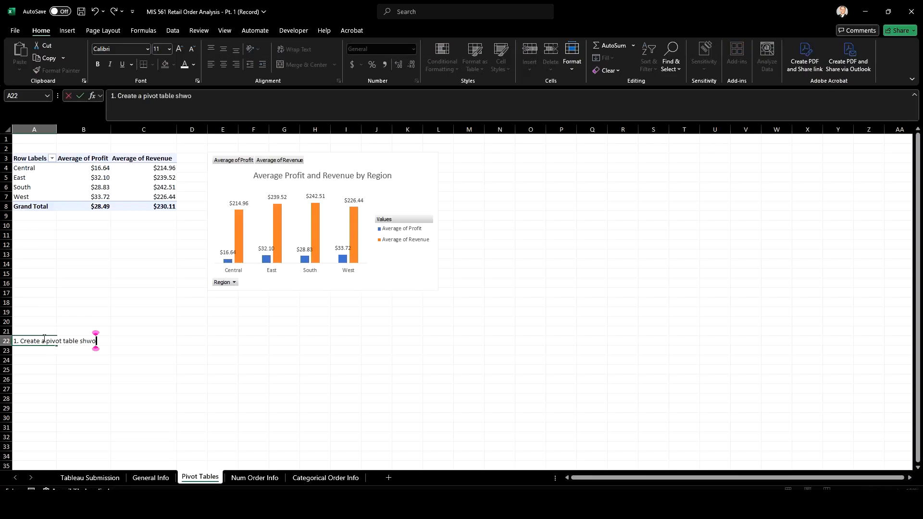
{"action": "key", "text": "BackSpace"}
{"action": "key", "text": "BackSpace"}
{"action": "type", "text": "owing at least 1 variable "}
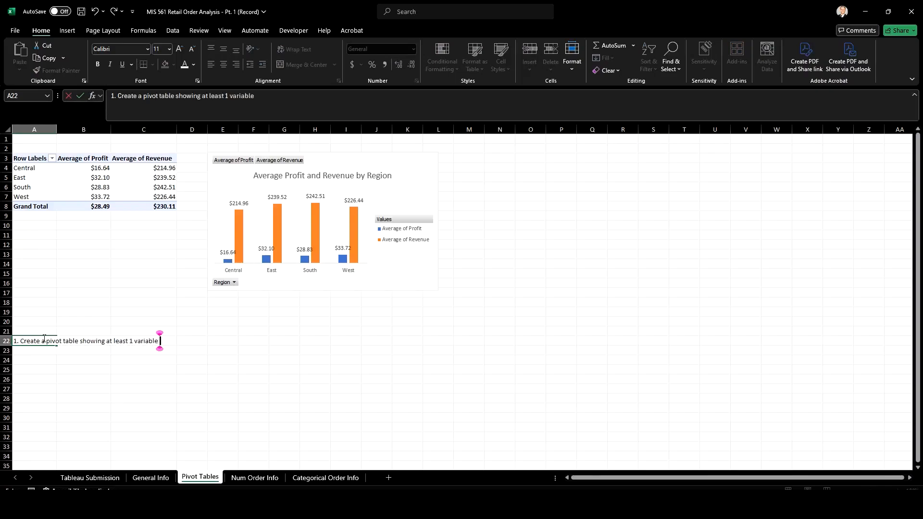
{"action": "type", "text": "broken down"}
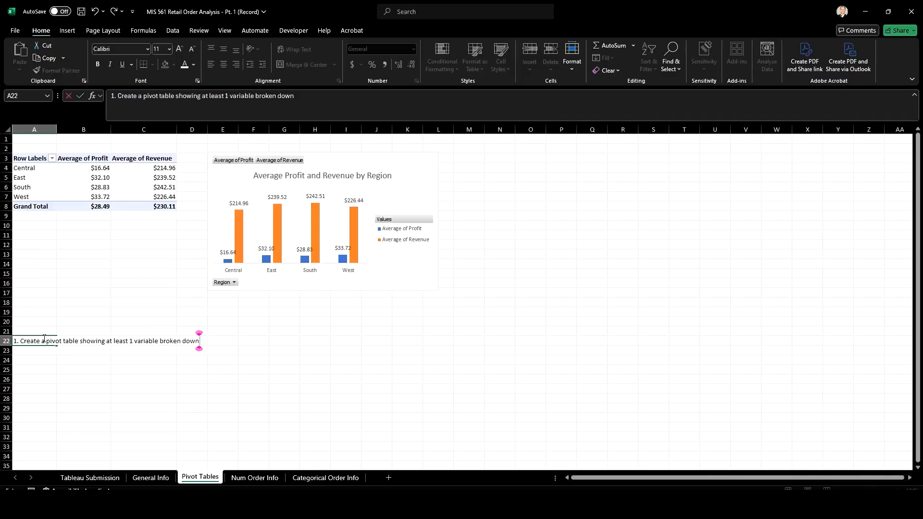
{"action": "type", "text": " by segment"}
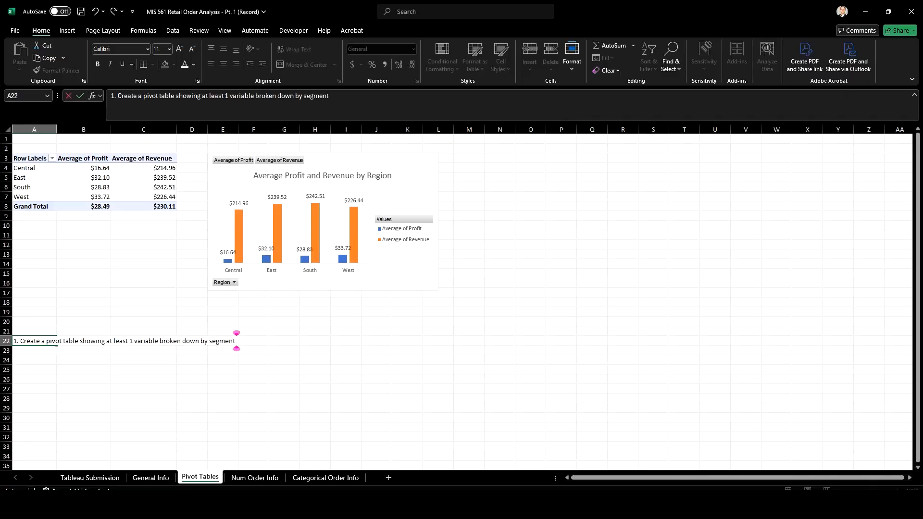
Insert "and chart" after "pivot table" in the A22 instruction
{"action": "left_click", "coordinate": [174, 97]}
{"action": "type", "text": "and chart"}
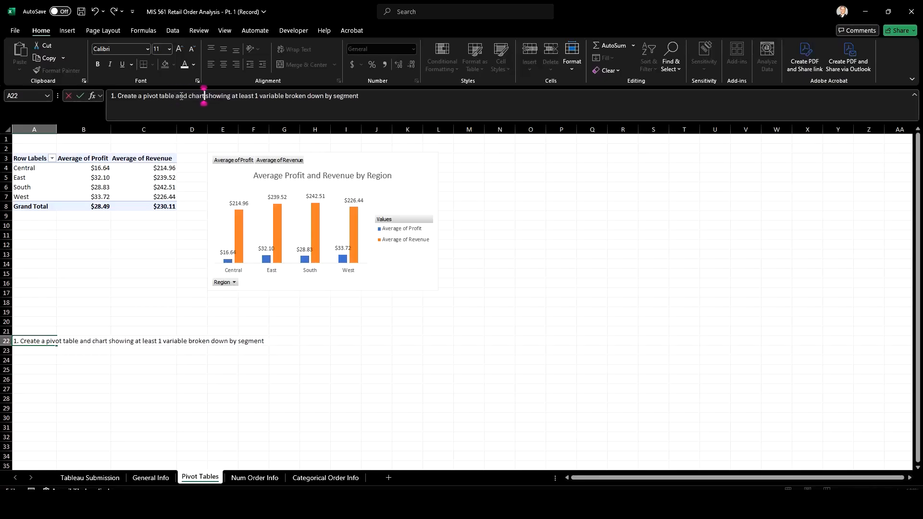
Append ". Make sure it has a title and is labled professionally. I want it on the same sheet as this one!" to A22
{"action": "left_click", "coordinate": [364, 96]}
{"action": "type", "text": ". Make sure it is"}
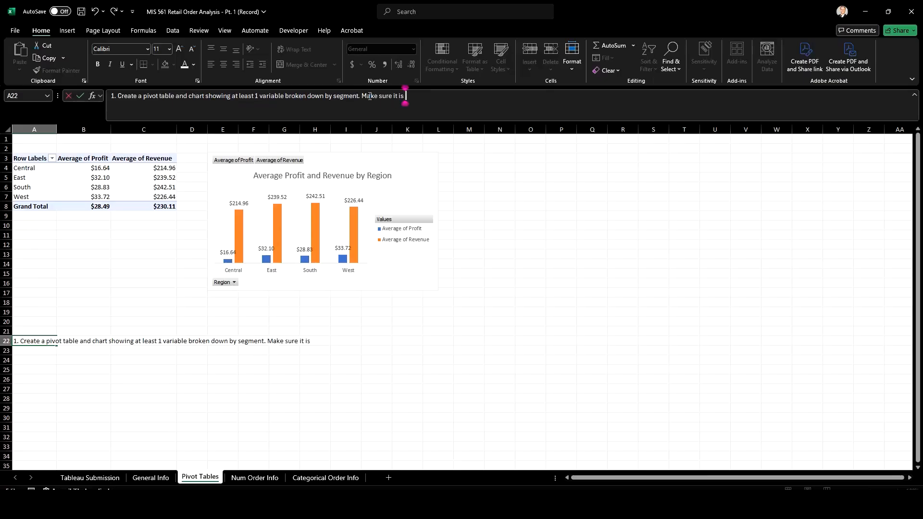
{"action": "key", "text": "BackSpace"}
{"action": "key", "text": "BackSpace"}
{"action": "key", "text": "BackSpace"}
{"action": "type", "text": "has a title and is lable"}
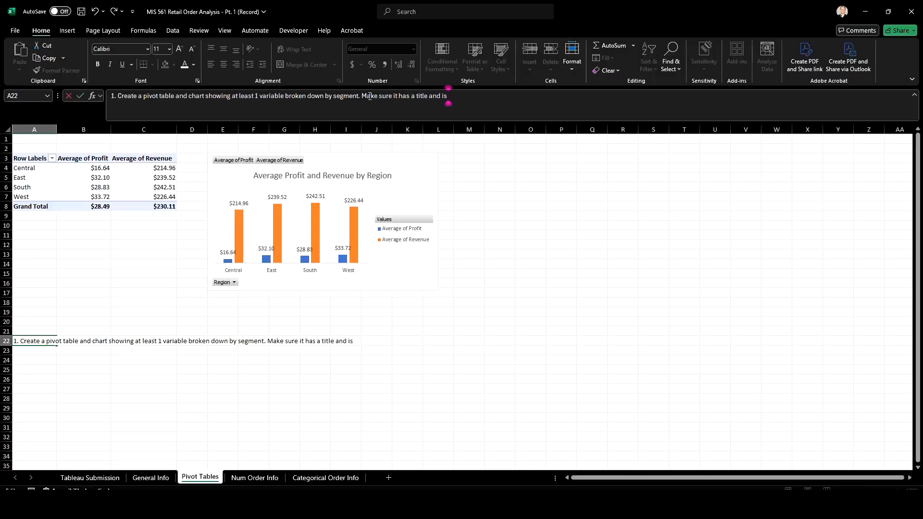
{"action": "type", "text": "d professionally. I"}
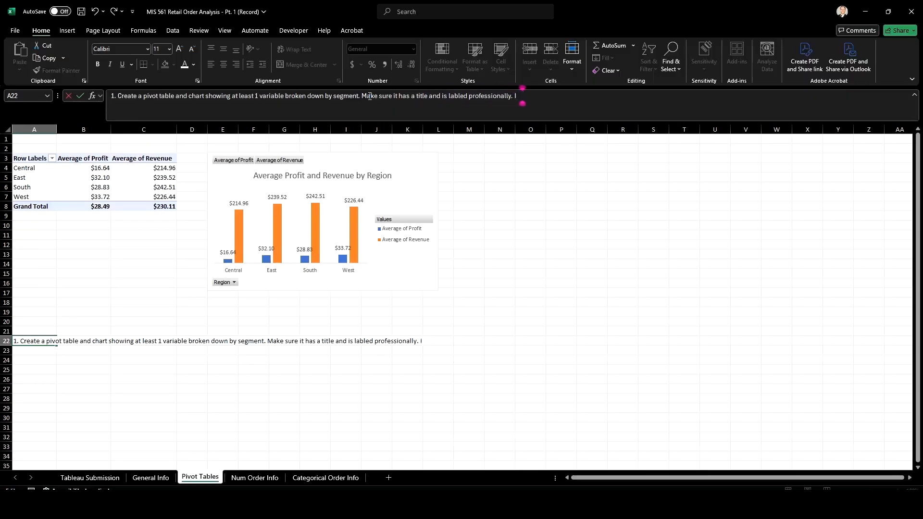
{"action": "type", "text": " want it on the sa"}
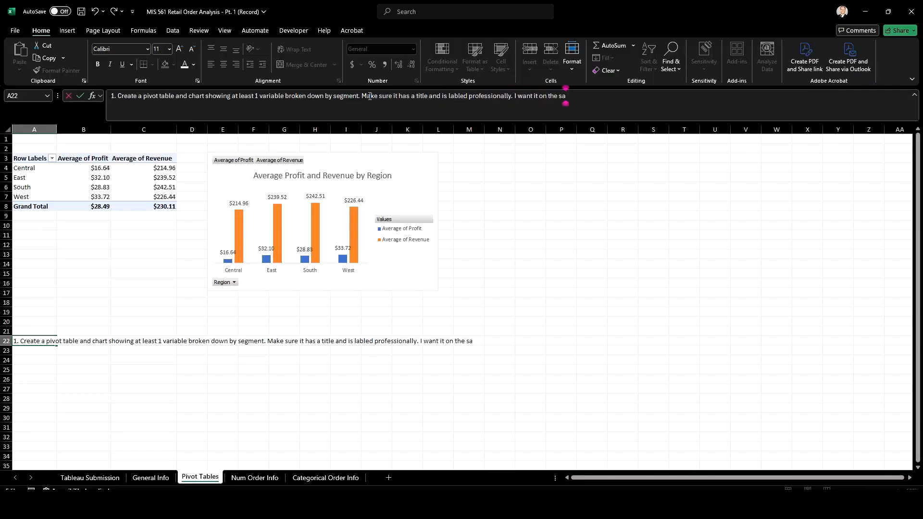
{"action": "type", "text": "me sheet as this one!"}
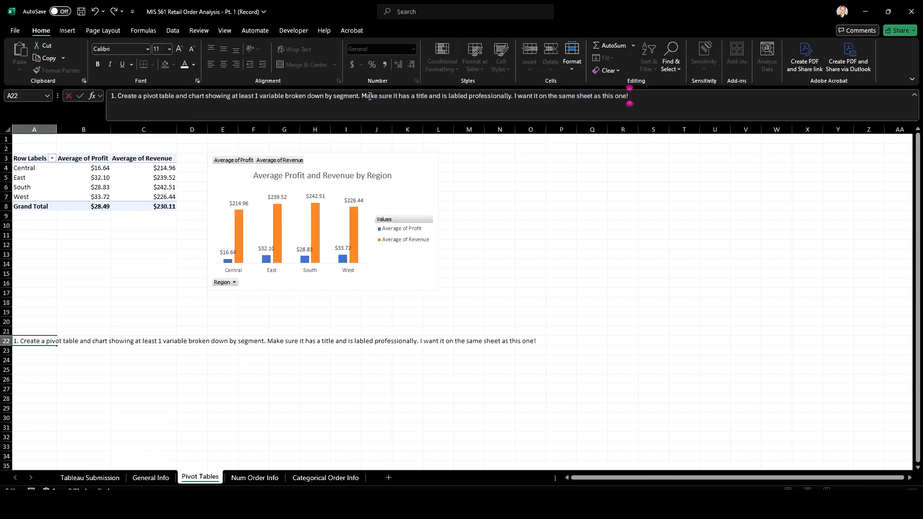
{"action": "key", "text": "Return"}
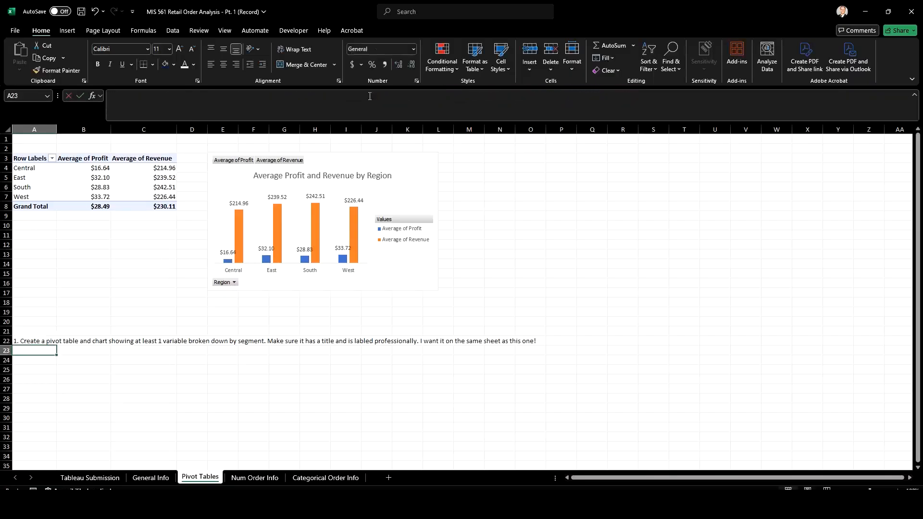
{"action": "left_click", "coordinate": [40, 341]}
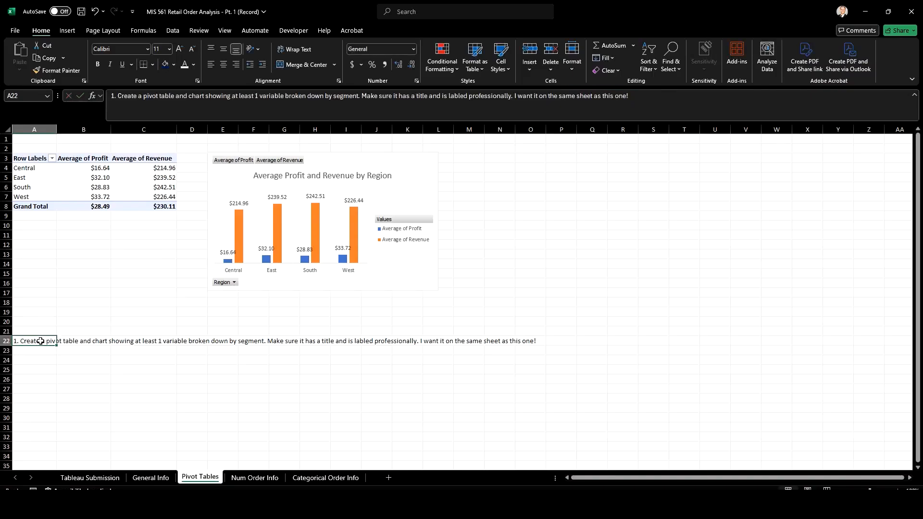
{"action": "left_click", "coordinate": [41, 379]}
{"action": "left_click", "coordinate": [550, 162]}
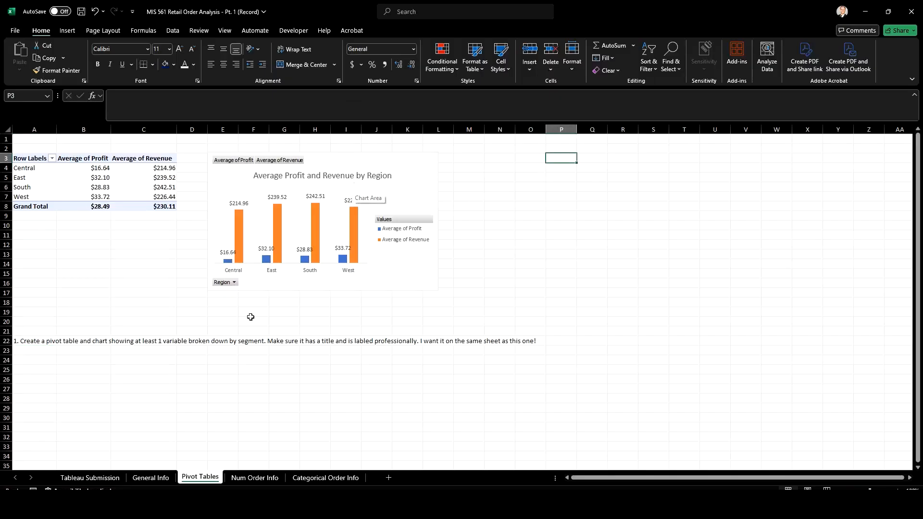
Move the Pivot Tables sheet to the end of the sheet order, after Categorical Order Info
{"action": "left_click_drag", "start_coordinate": [212, 478], "coordinate": [360, 481]}
Open the Num Order Info sheet, select the segment in cell G4 and save the workbook
{"action": "left_click", "coordinate": [205, 478]}
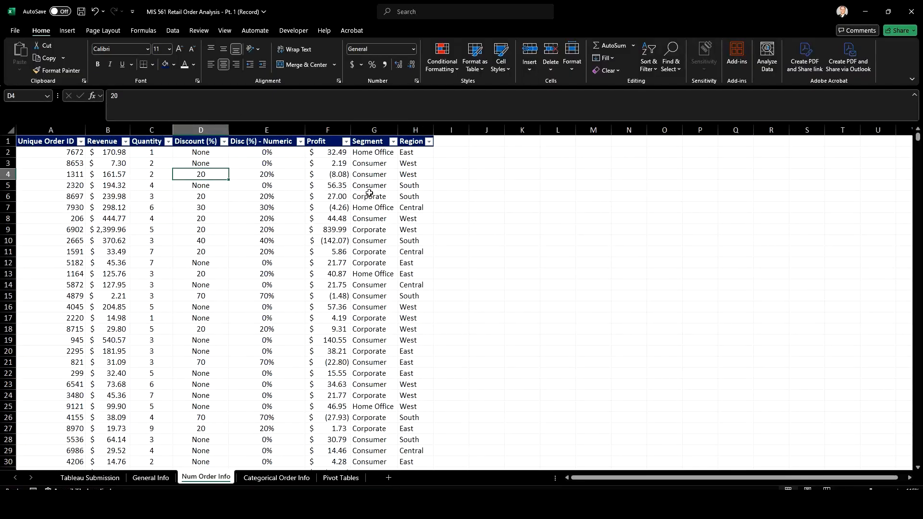
{"action": "left_click", "coordinate": [365, 174]}
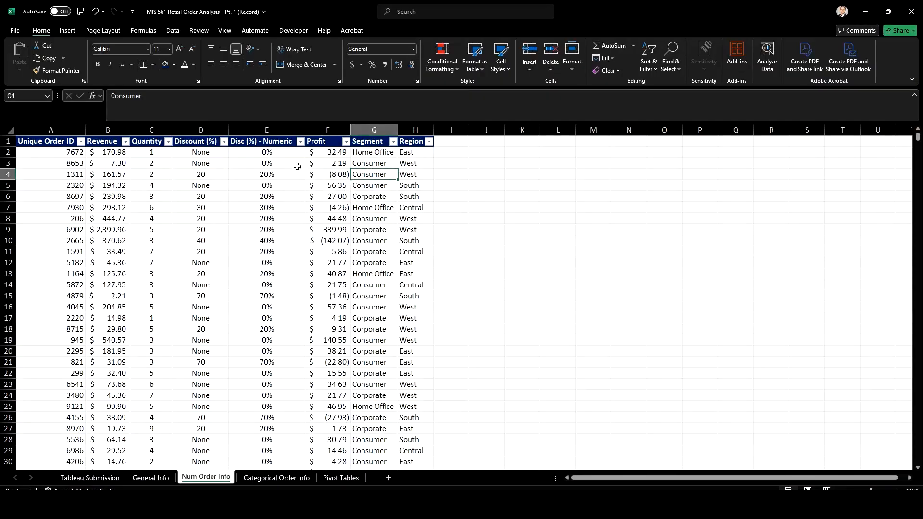
{"action": "left_click", "coordinate": [81, 13]}
{"action": "mouse_move", "coordinate": [621, 504]}
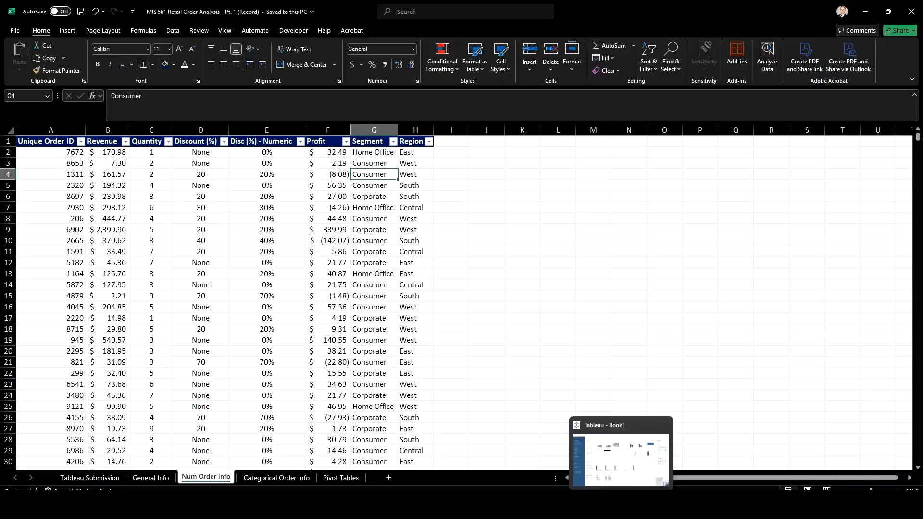
Switch to Tableau, connect to the MIS 561 Retail Order Analysis - Pt. 1 (Record) Excel workbook and enable Use Data Interpreter
{"action": "left_click", "coordinate": [620, 459]}
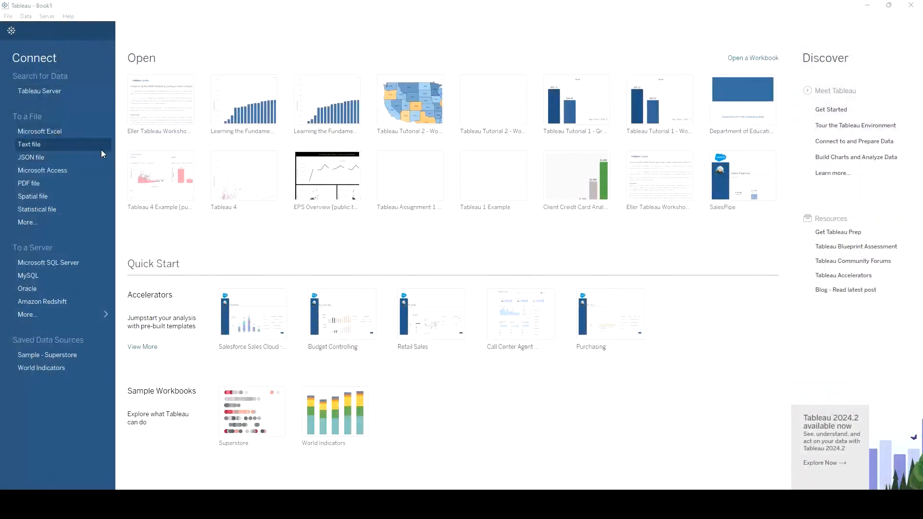
{"action": "left_click", "coordinate": [60, 132]}
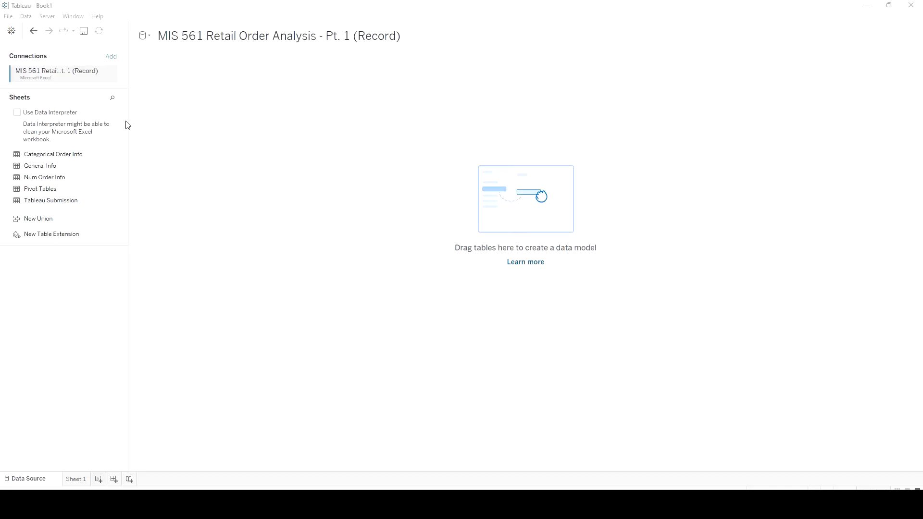
{"action": "left_click", "coordinate": [17, 114]}
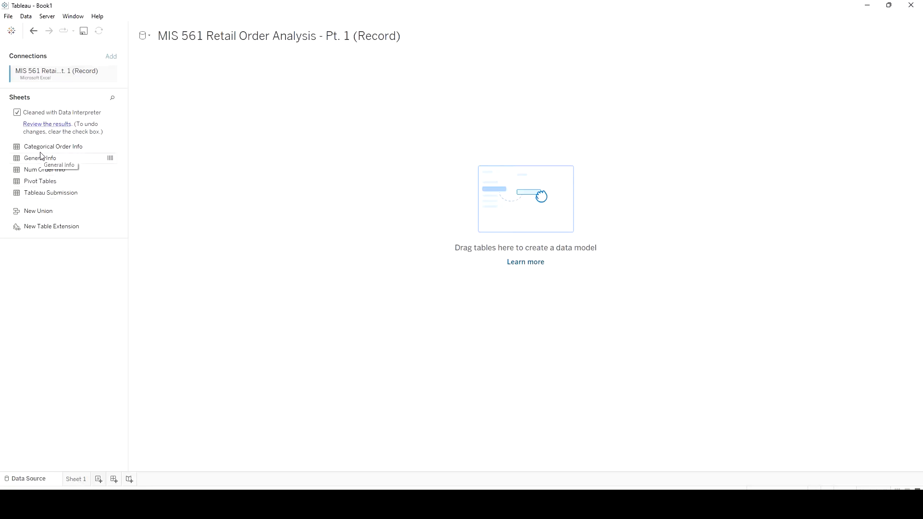
Add Categorical Order Info, General Info and Num Order Info to the data model, chaining each table to the previous one
{"action": "left_click_drag", "start_coordinate": [57, 147], "coordinate": [272, 159]}
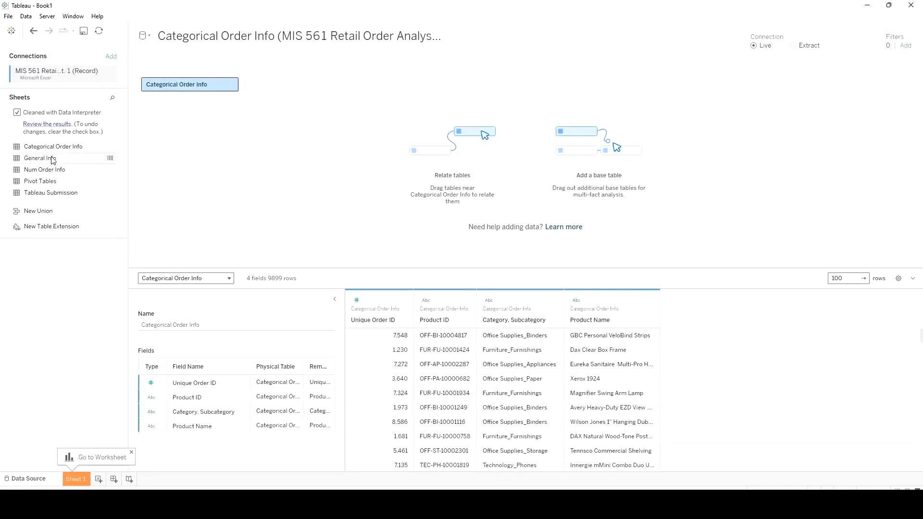
{"action": "left_click_drag", "start_coordinate": [52, 157], "coordinate": [302, 97]}
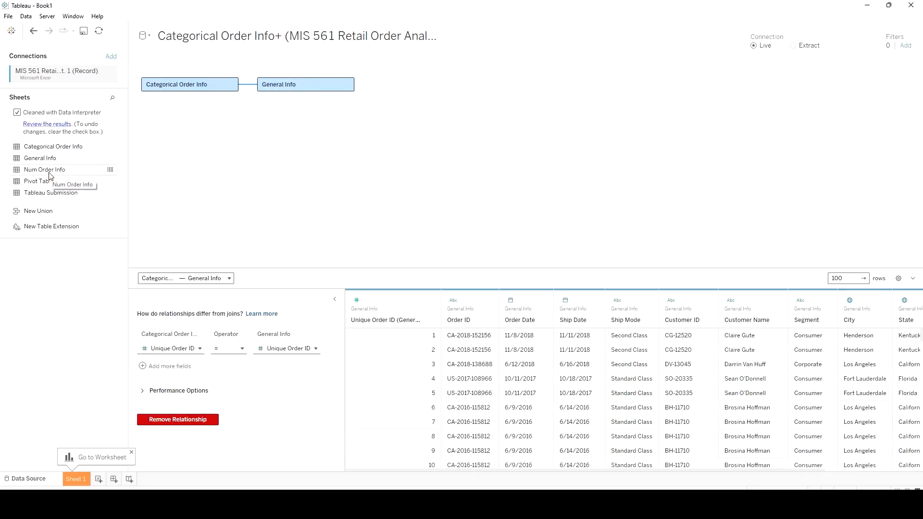
{"action": "left_click_drag", "start_coordinate": [50, 175], "coordinate": [522, 112]}
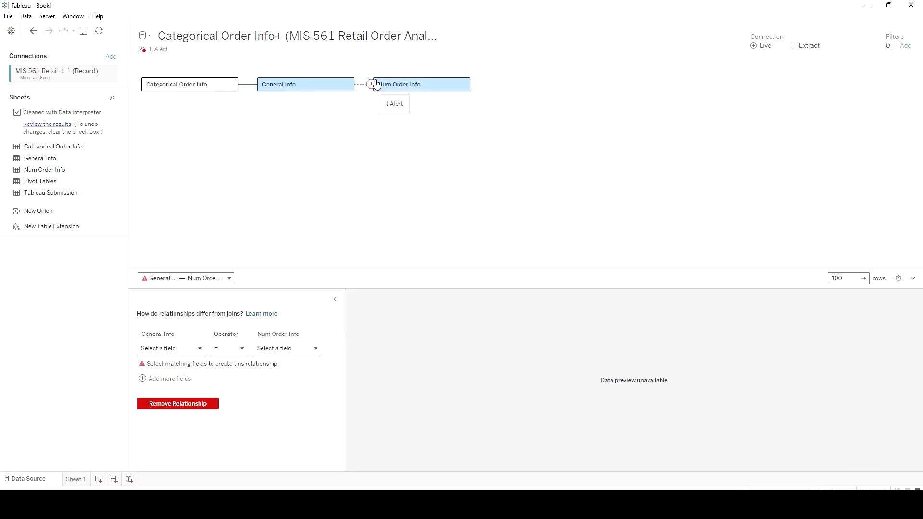
{"action": "left_click_drag", "start_coordinate": [409, 86], "coordinate": [233, 173]}
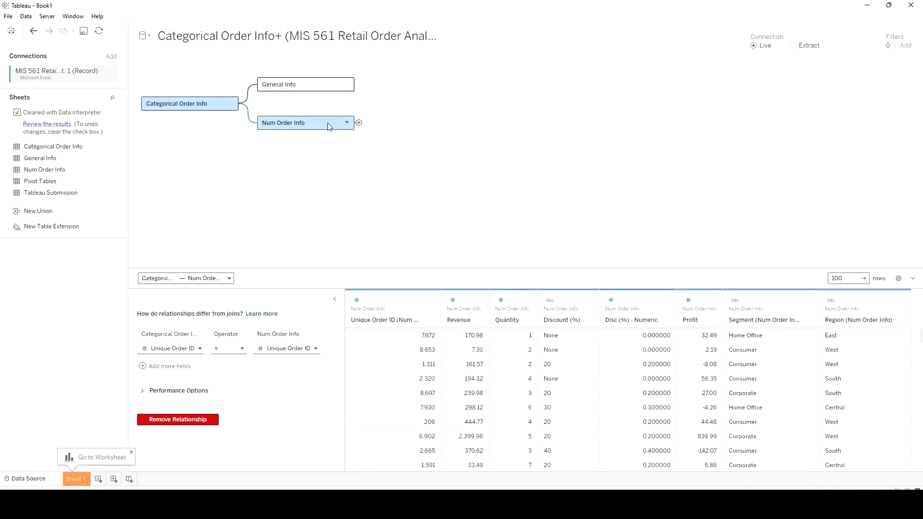
{"action": "left_click_drag", "start_coordinate": [354, 122], "coordinate": [522, 77]}
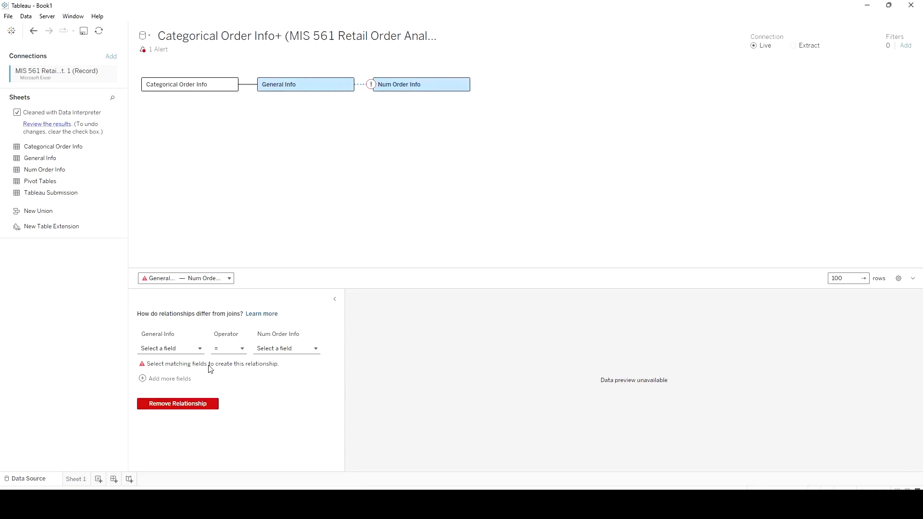
Switch to Excel, check the order data sheets for a shared key column, and return to Tableau
{"action": "key", "text": "alt+Tab"}
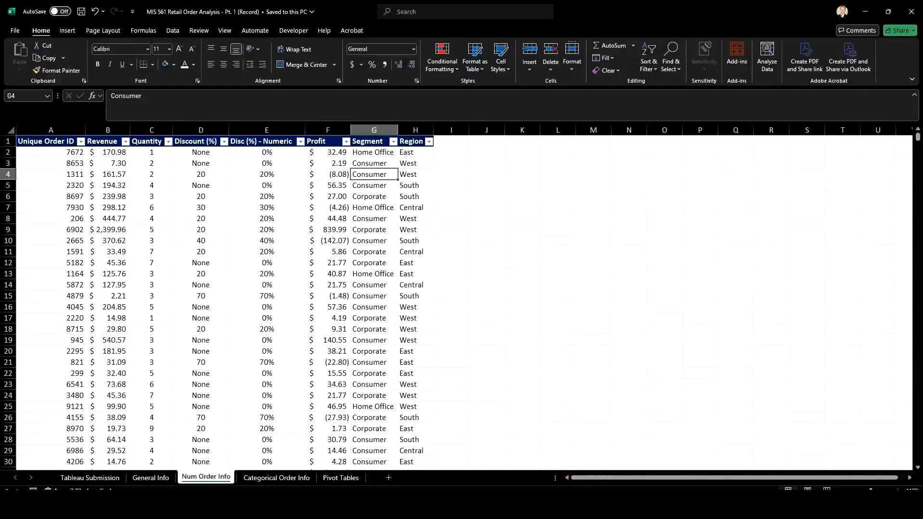
{"action": "left_click", "coordinate": [269, 477]}
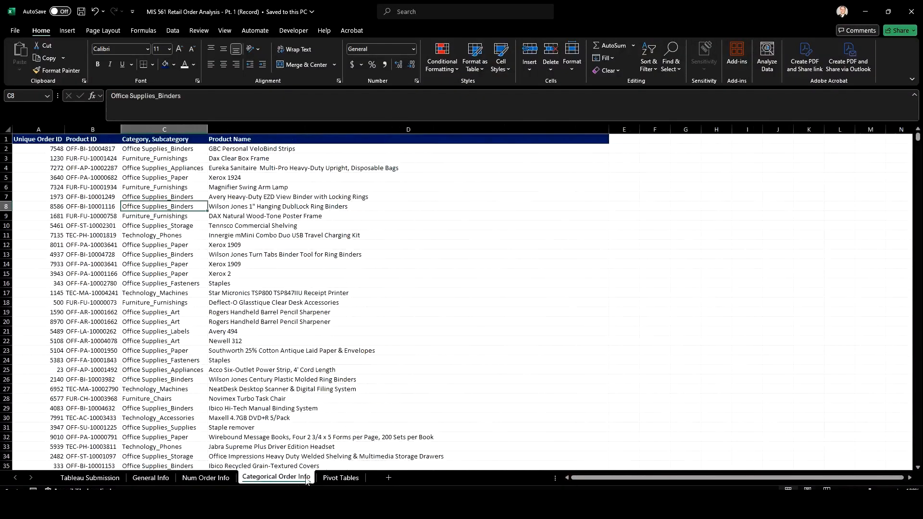
{"action": "left_click", "coordinate": [330, 477]}
{"action": "left_click", "coordinate": [206, 477]}
{"action": "left_click", "coordinate": [146, 477]}
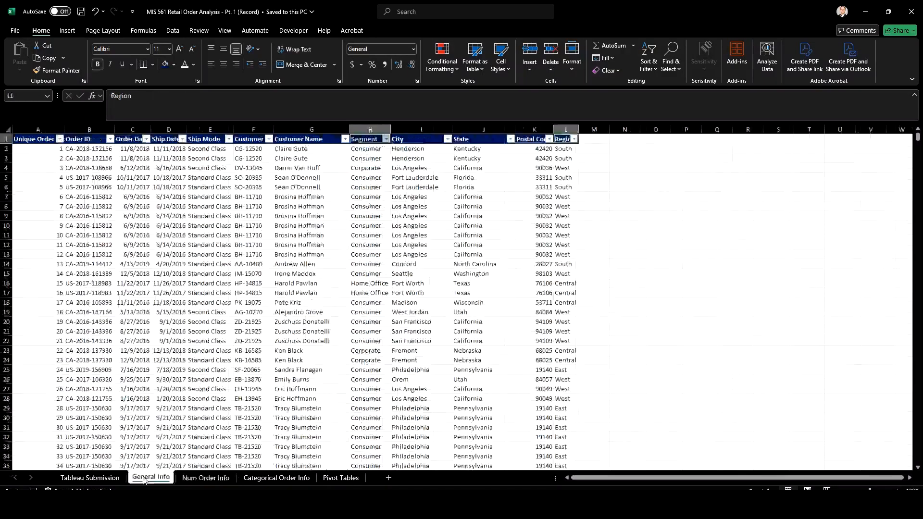
{"action": "left_click", "coordinate": [864, 11]}
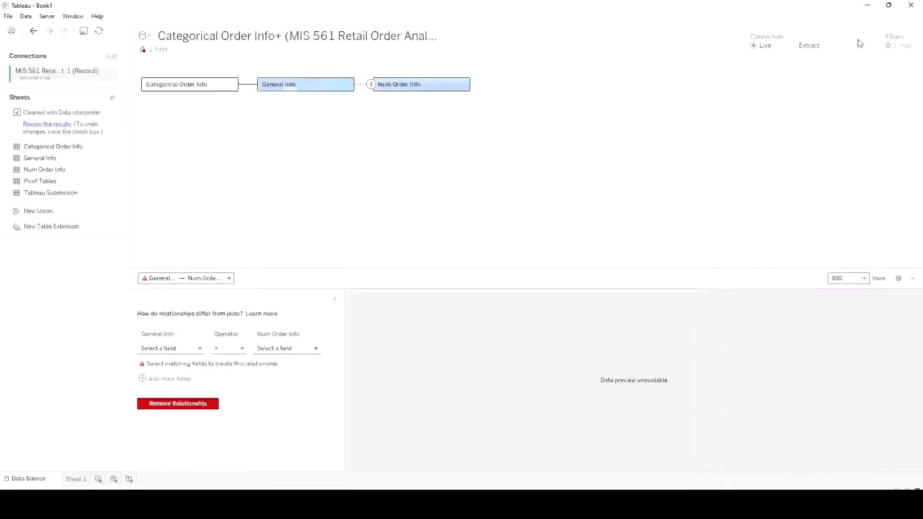
Relate General Info to Num Order Info by matching Unique Order ID in both tables
{"action": "left_click", "coordinate": [200, 351]}
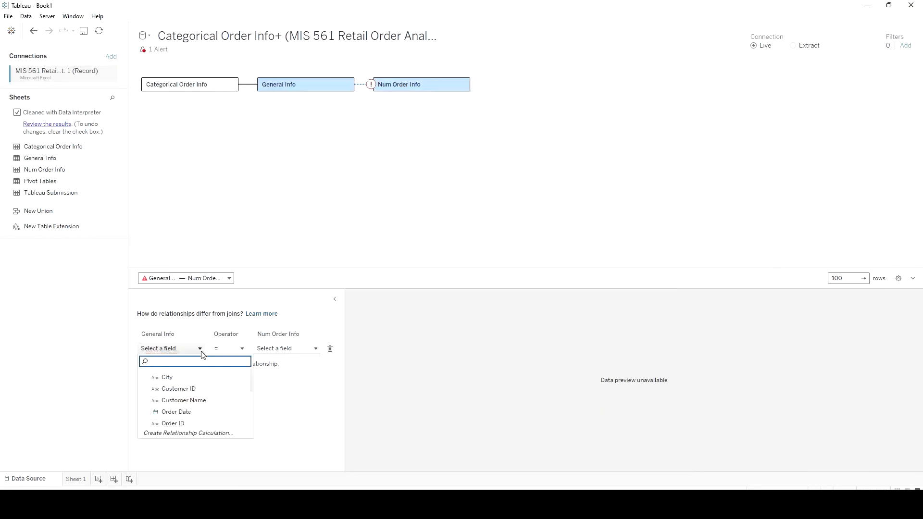
{"action": "scroll", "coordinate": [212, 388], "scroll_direction": "down", "scroll_amount": 3}
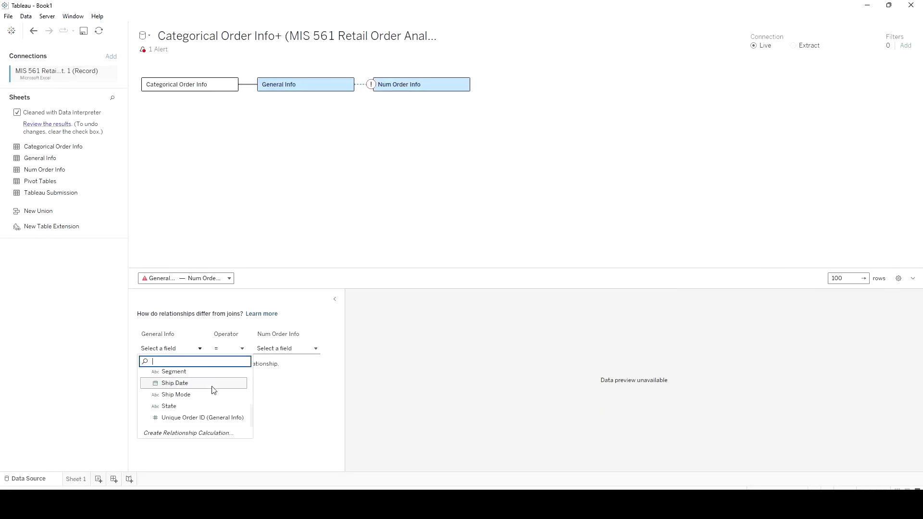
{"action": "left_click", "coordinate": [202, 417]}
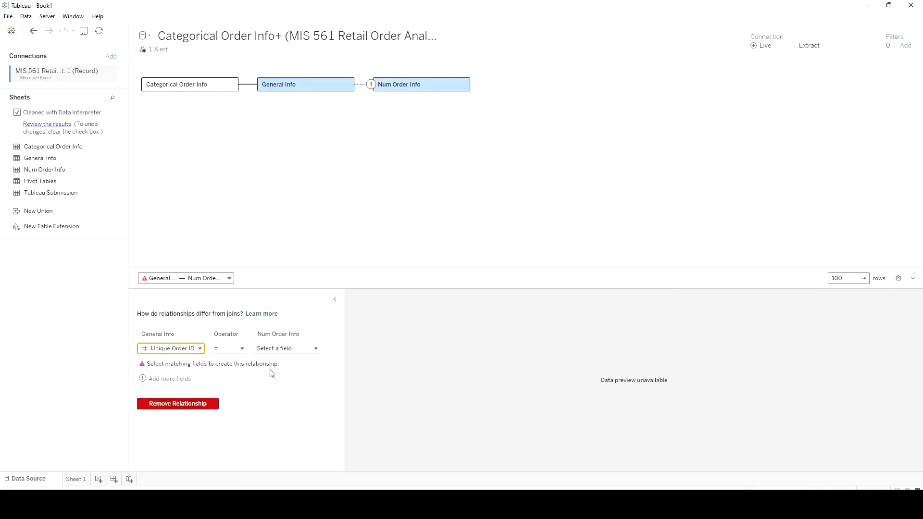
{"action": "left_click", "coordinate": [291, 349]}
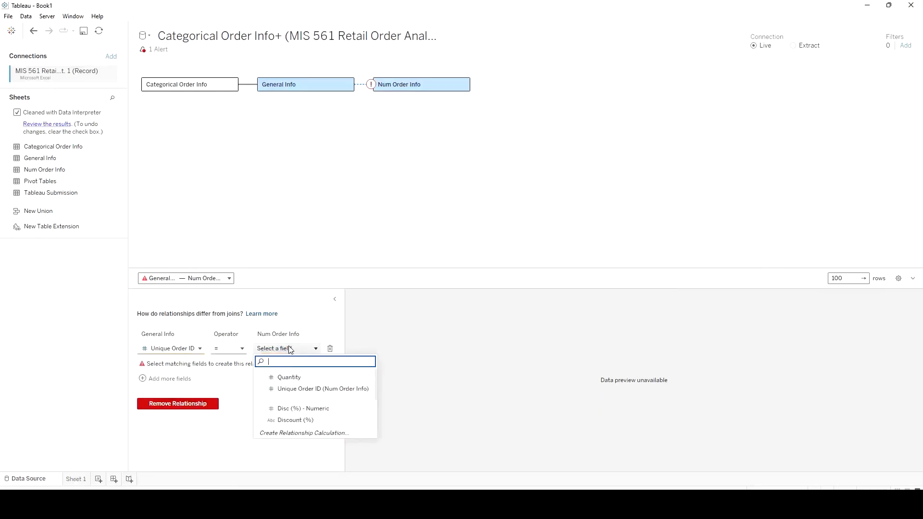
{"action": "left_click", "coordinate": [319, 389]}
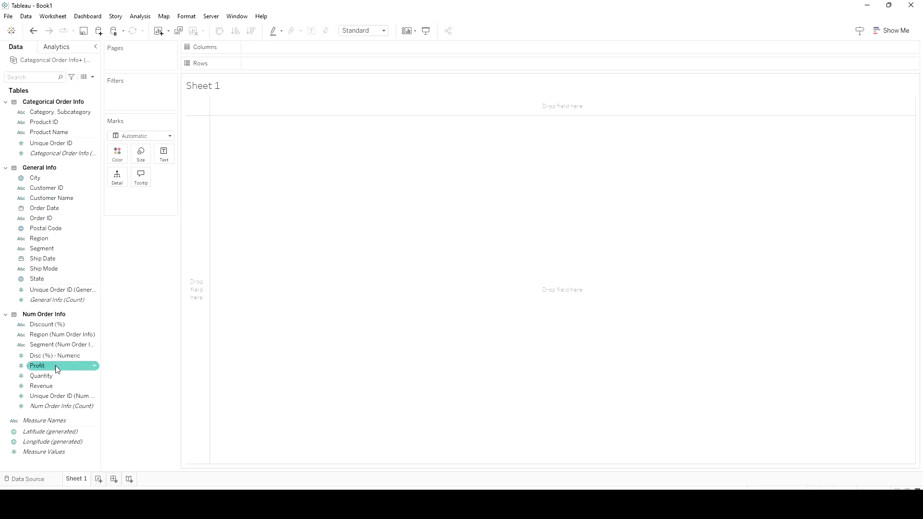
Switch to Excel and examine the Profit and Revenue columns on the Num Order Info sheet
{"action": "key", "text": "alt+Tab"}
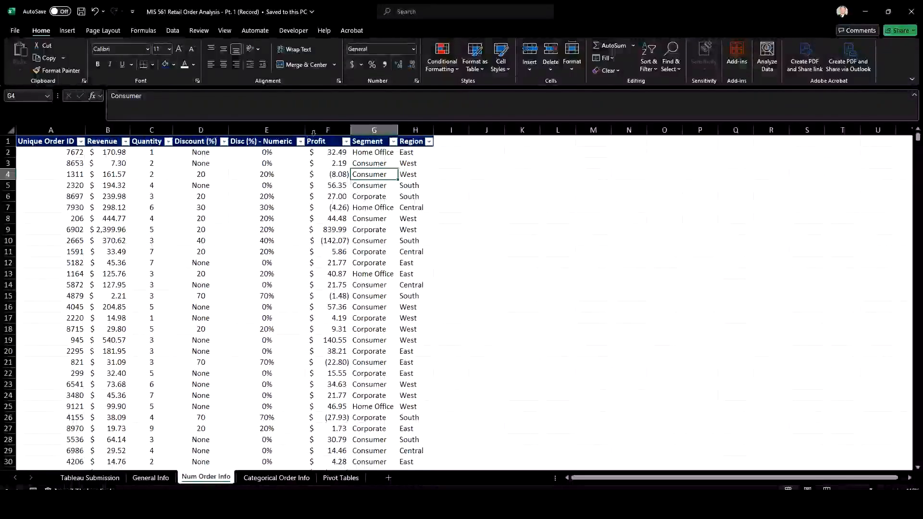
{"action": "left_click", "coordinate": [320, 128]}
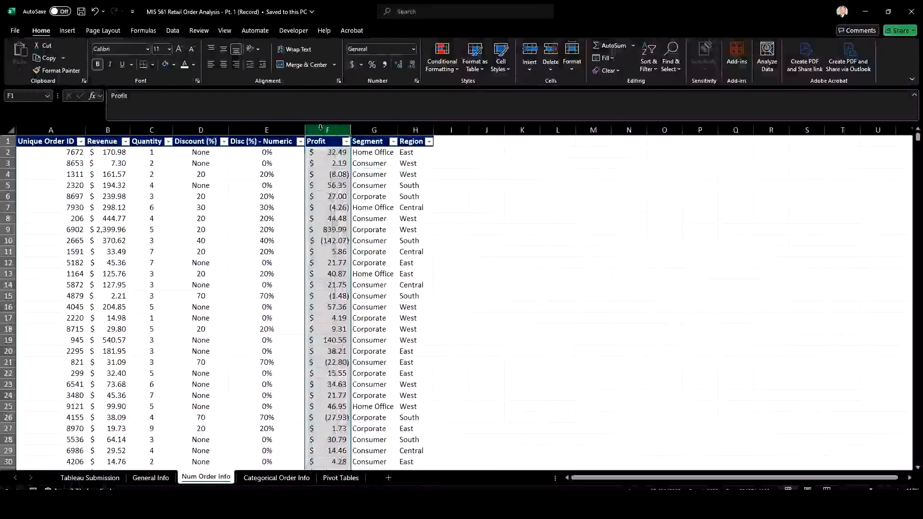
{"action": "left_click", "coordinate": [107, 130]}
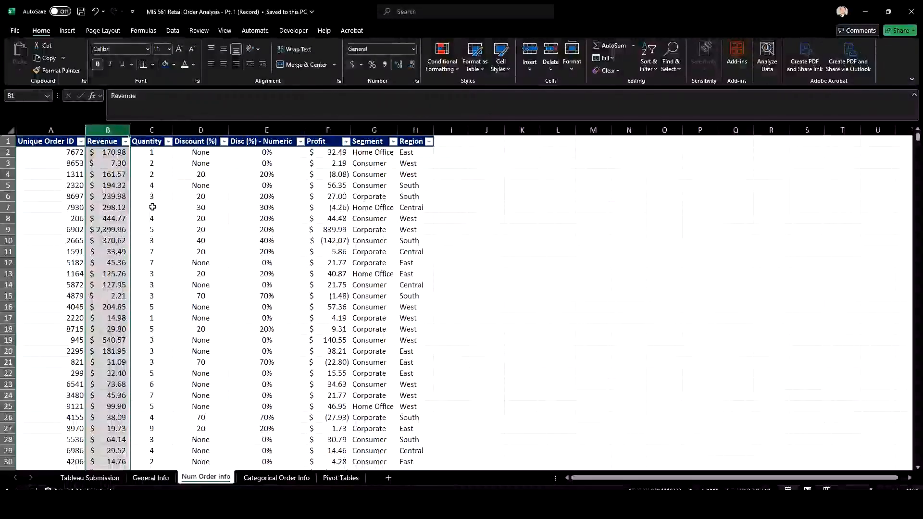
Examine individual order quantities in the Quantity column, comparing the quantity in row 7 with that order's profit
{"action": "left_click", "coordinate": [153, 153]}
{"action": "left_click", "coordinate": [156, 164]}
{"action": "left_click", "coordinate": [154, 186]}
{"action": "left_click", "coordinate": [153, 208]}
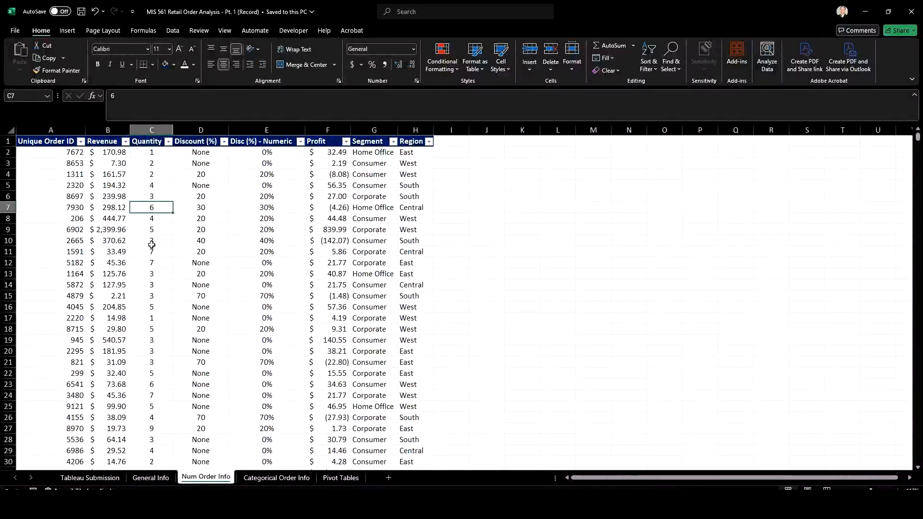
{"action": "left_click", "coordinate": [153, 243]}
{"action": "left_click", "coordinate": [157, 219]}
{"action": "left_click", "coordinate": [156, 206]}
{"action": "left_click", "coordinate": [156, 186]}
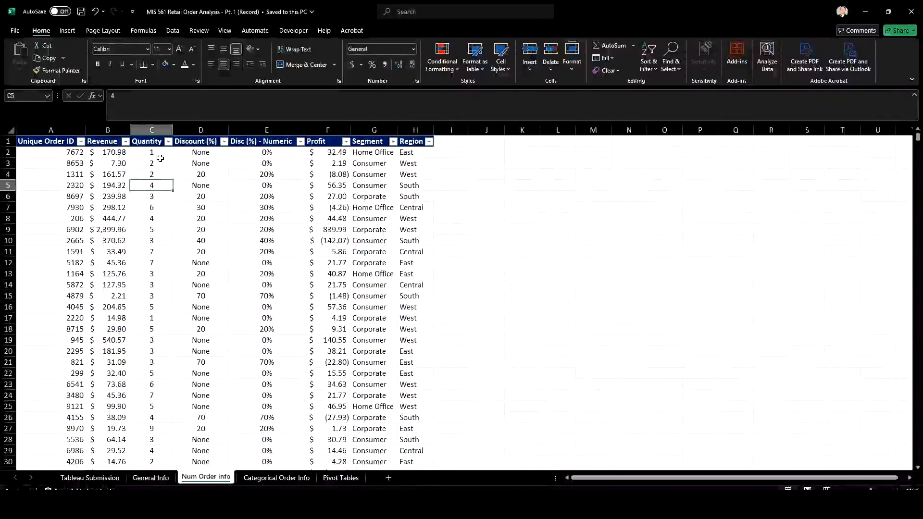
{"action": "left_click", "coordinate": [160, 156]}
{"action": "left_click", "coordinate": [149, 208]}
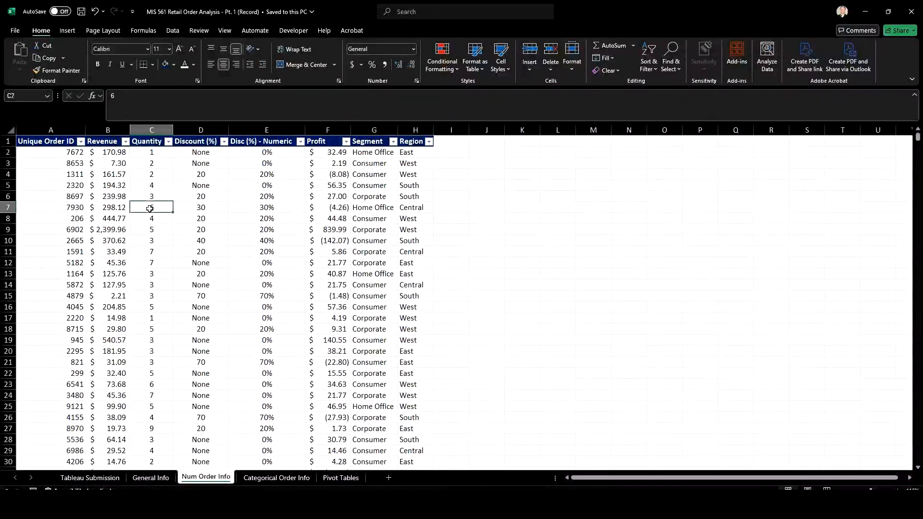
{"action": "left_click", "coordinate": [342, 205]}
{"action": "left_click", "coordinate": [151, 205]}
{"action": "left_click", "coordinate": [154, 219]}
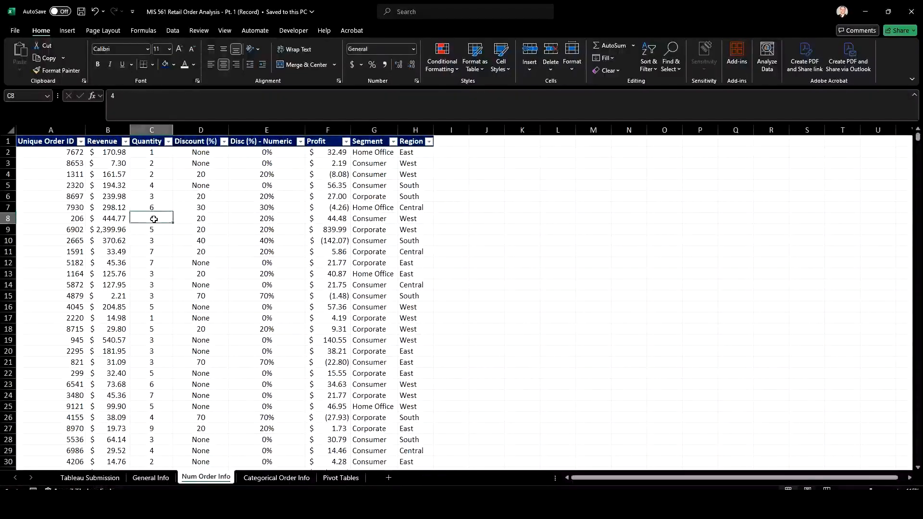
{"action": "left_click", "coordinate": [152, 230]}
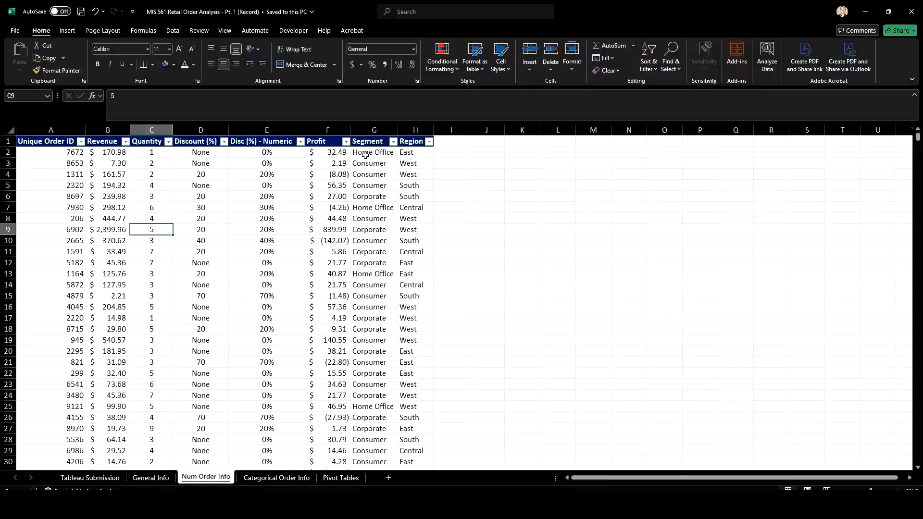
Insert a new column between Profit and Segment and give it the header "Profit Margin (%)"
{"action": "left_click", "coordinate": [335, 126]}
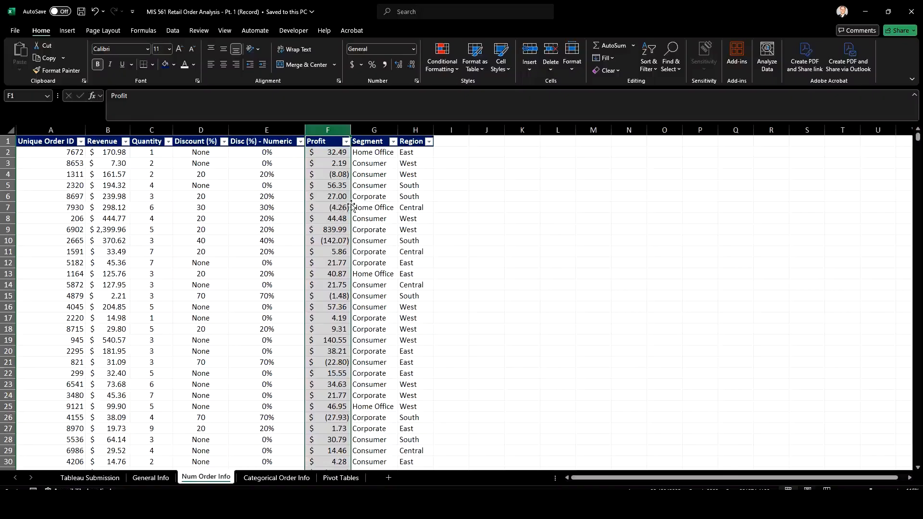
{"action": "left_click", "coordinate": [374, 129]}
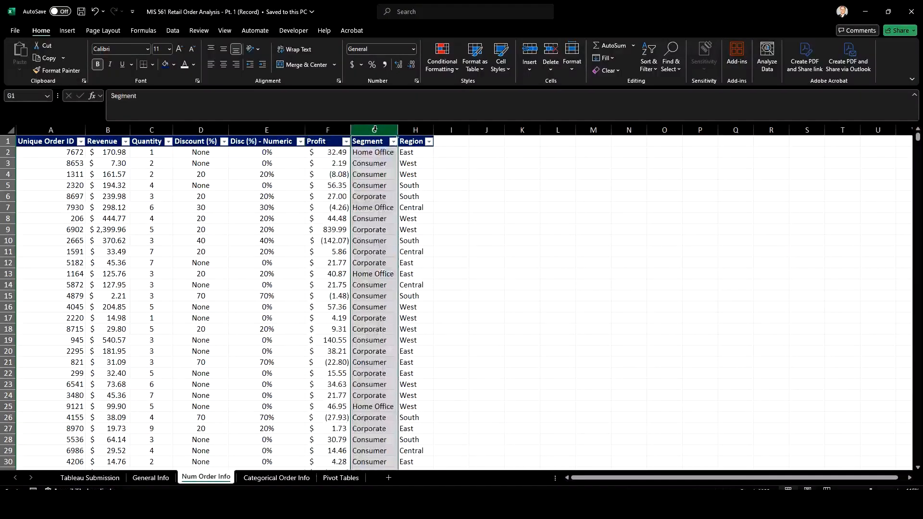
{"action": "right_click", "coordinate": [375, 129]}
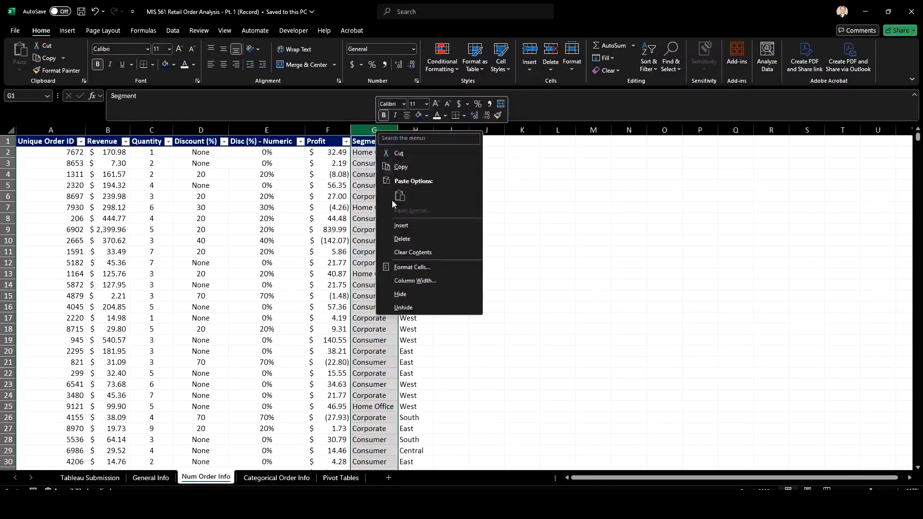
{"action": "left_click", "coordinate": [394, 223]}
{"action": "left_click", "coordinate": [376, 145]}
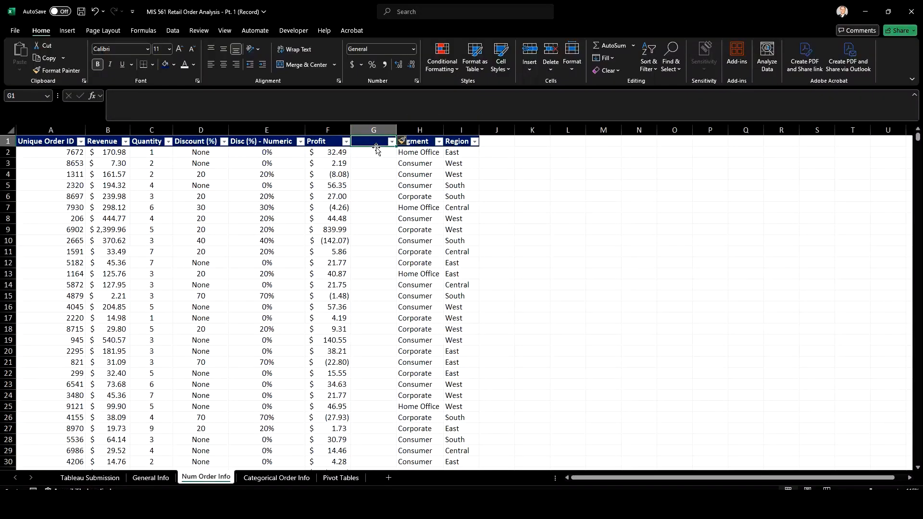
{"action": "type", "text": "Profit Mar"}
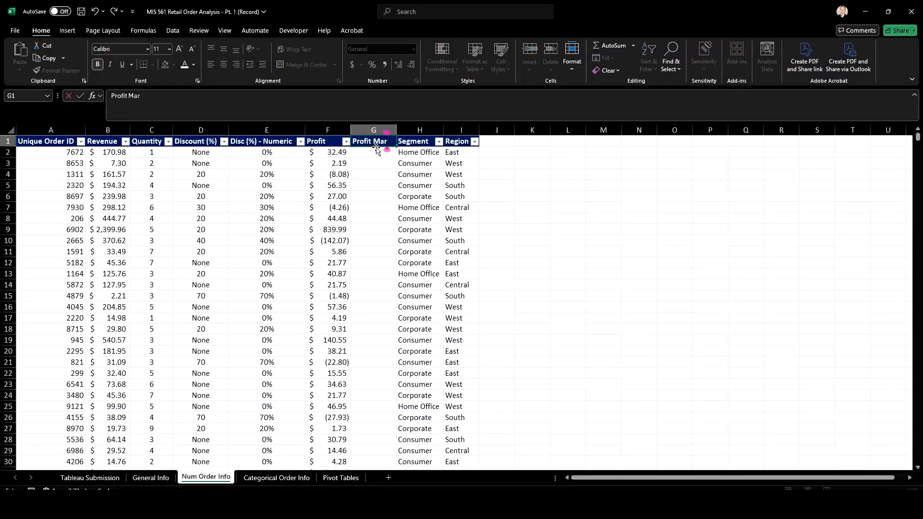
{"action": "type", "text": "gin (%)"}
{"action": "key", "text": "Return"}
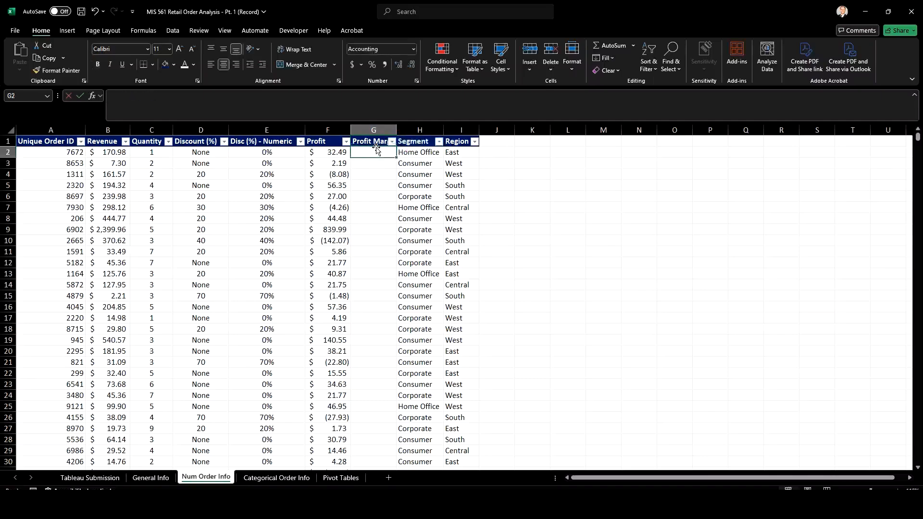
Calculate the first order's profit margin in G2 with the formula =F2/B2 and select the cell
{"action": "type", "text": "="}
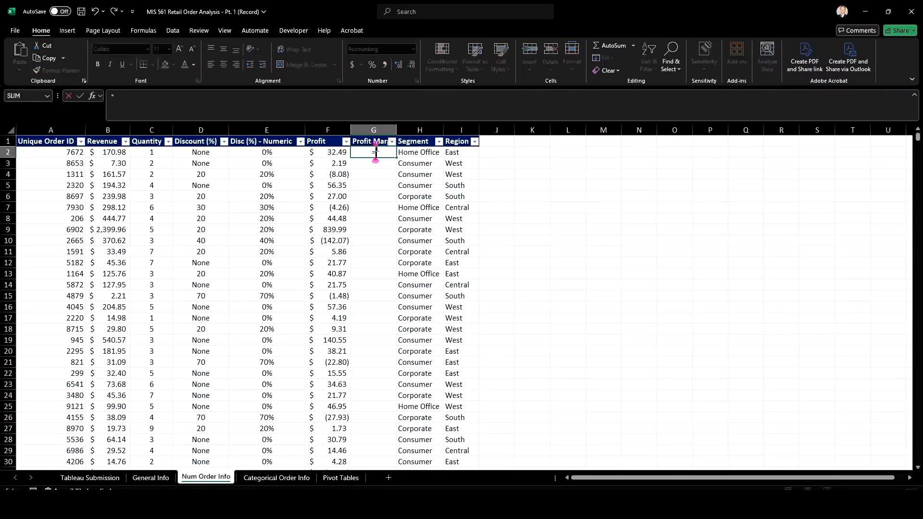
{"action": "key", "text": "Left"}
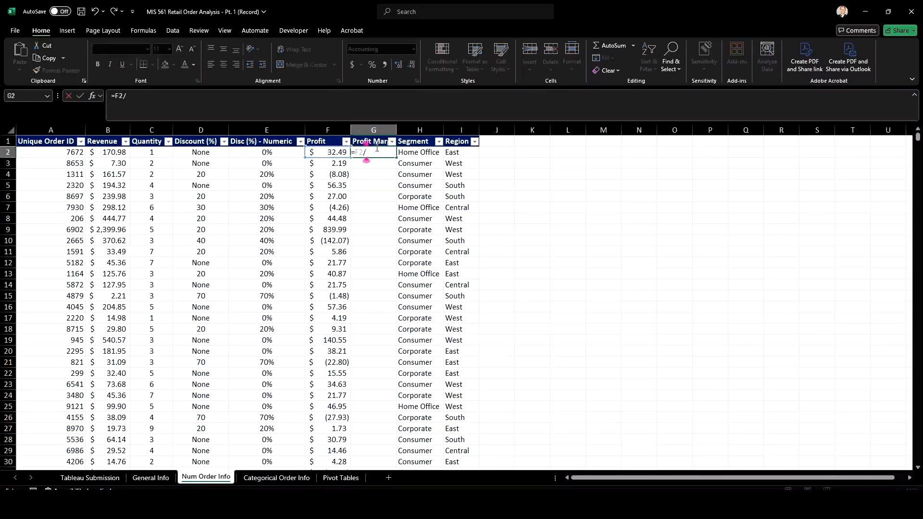
{"action": "type", "text": "/"}
{"action": "key", "text": "Left"}
{"action": "key", "text": "Left"}
{"action": "key", "text": "Left"}
{"action": "key", "text": "Left"}
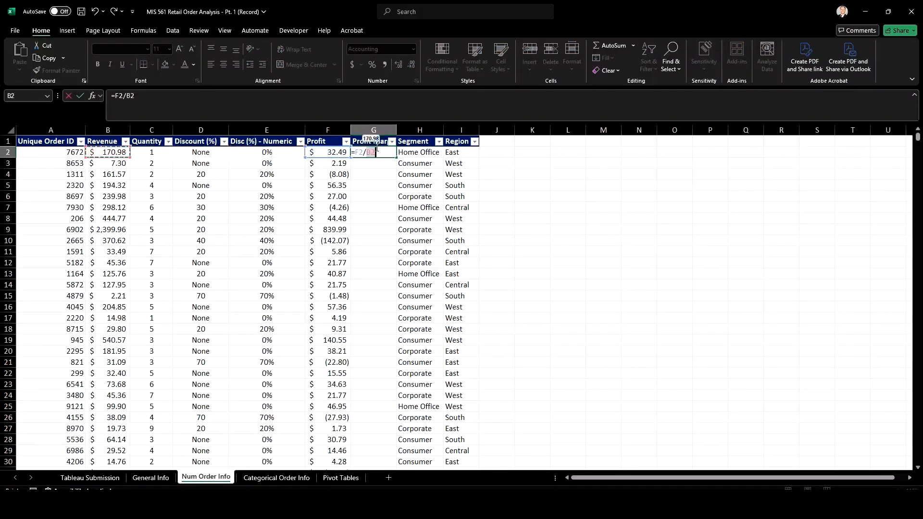
{"action": "key", "text": "Return"}
{"action": "left_click", "coordinate": [359, 151]}
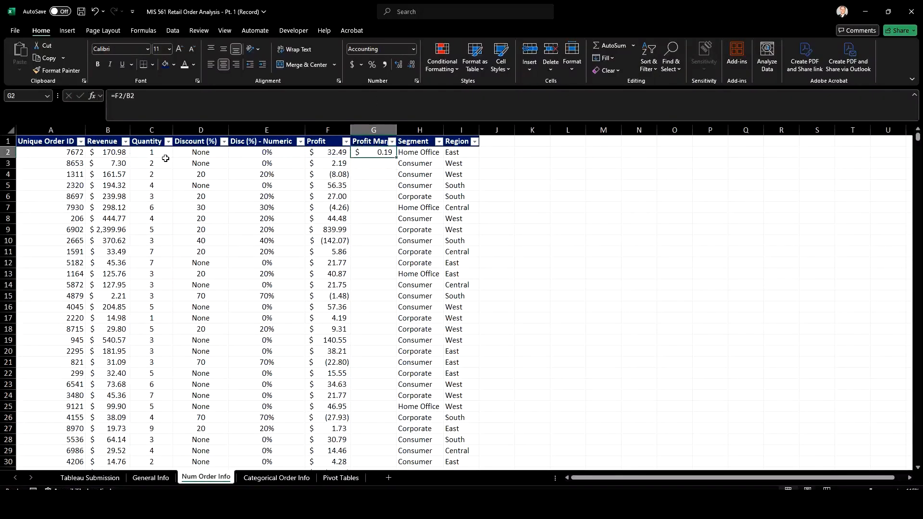
Format the first order's profit margin as a percentage and fill its formula down the whole Profit Margin (%) column
{"action": "left_click", "coordinate": [372, 64]}
{"action": "double_click", "coordinate": [397, 157]}
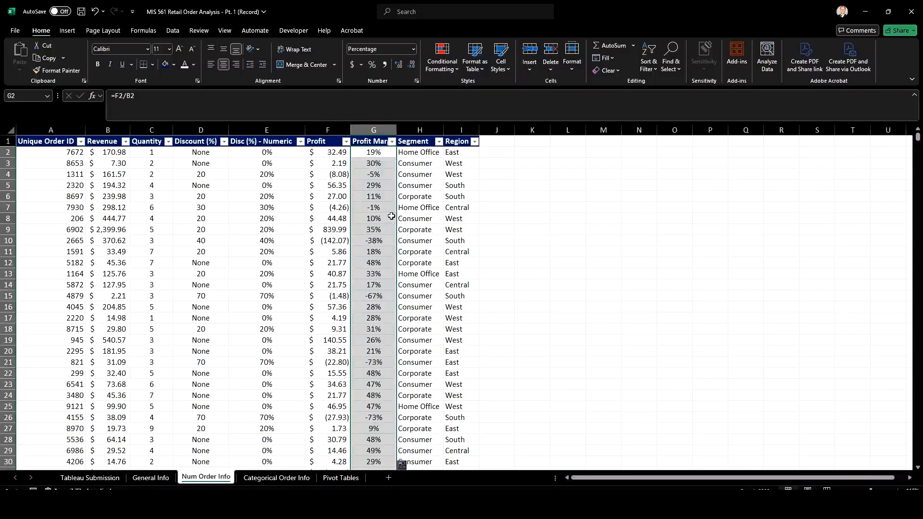
{"action": "left_click", "coordinate": [378, 173]}
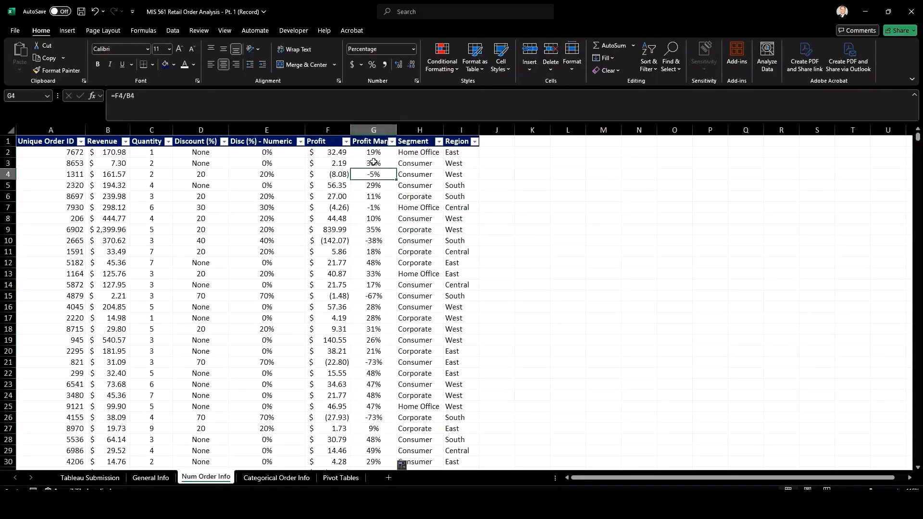
Replace the formulas in the Profit Margin (%) column with their static values
{"action": "left_click", "coordinate": [381, 128]}
{"action": "key", "text": "ctrl+c"}
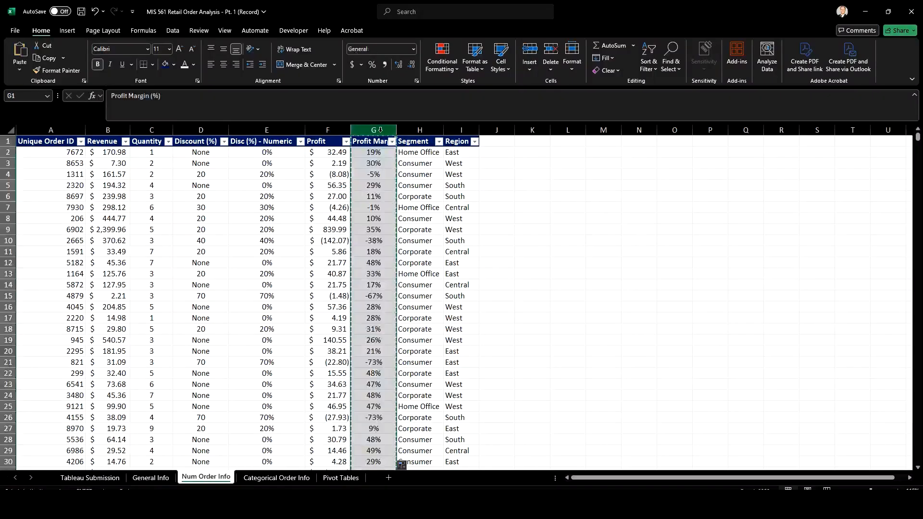
{"action": "right_click", "coordinate": [382, 130]}
{"action": "left_click", "coordinate": [417, 202]}
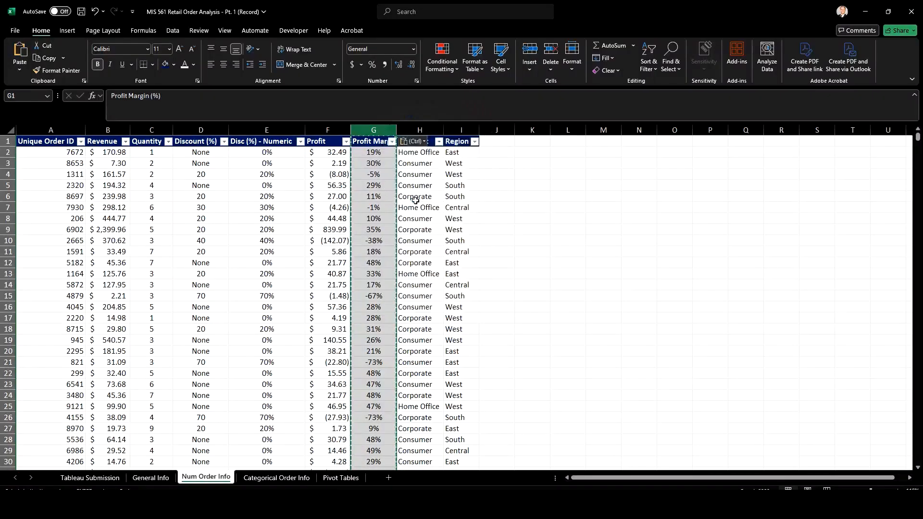
{"action": "left_click", "coordinate": [20, 70]}
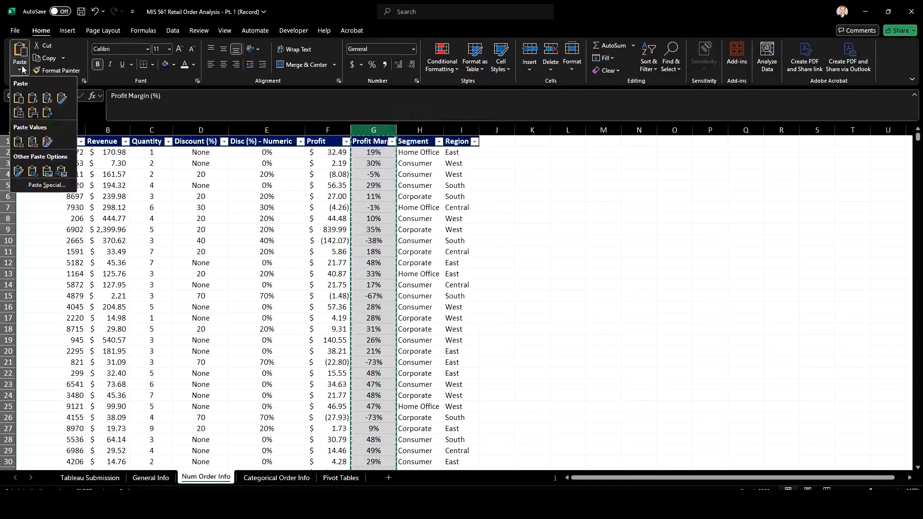
{"action": "left_click", "coordinate": [19, 141]}
Inspect individual cells of the Profit Margin (%) column to check that they hold values instead of formulas
{"action": "left_click", "coordinate": [371, 153]}
{"action": "key", "text": "Down"}
{"action": "key", "text": "Down"}
{"action": "key", "text": "Down"}
{"action": "key", "text": "Down"}
{"action": "key", "text": "Down"}
{"action": "key", "text": "Down"}
{"action": "key", "text": "Down"}
{"action": "key", "text": "Down"}
{"action": "key", "text": "Down"}
{"action": "key", "text": "Down"}
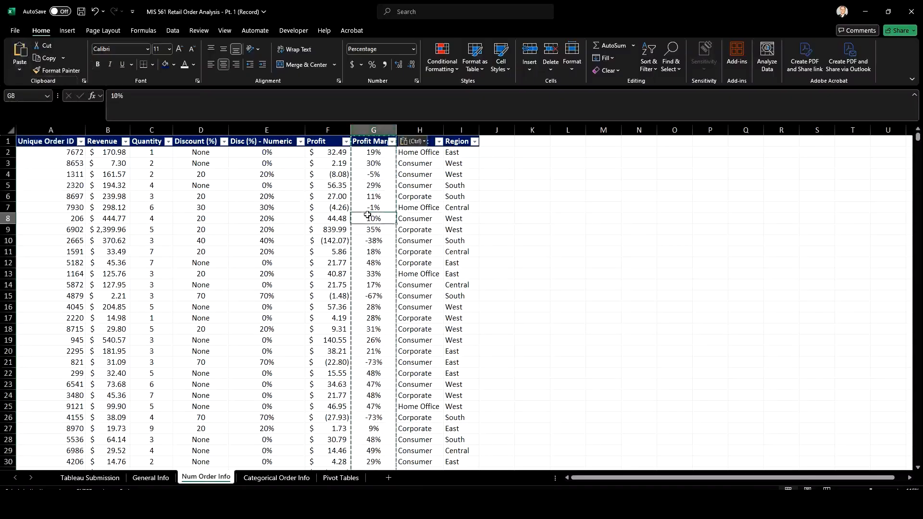
{"action": "key", "text": "Up"}
{"action": "key", "text": "Up"}
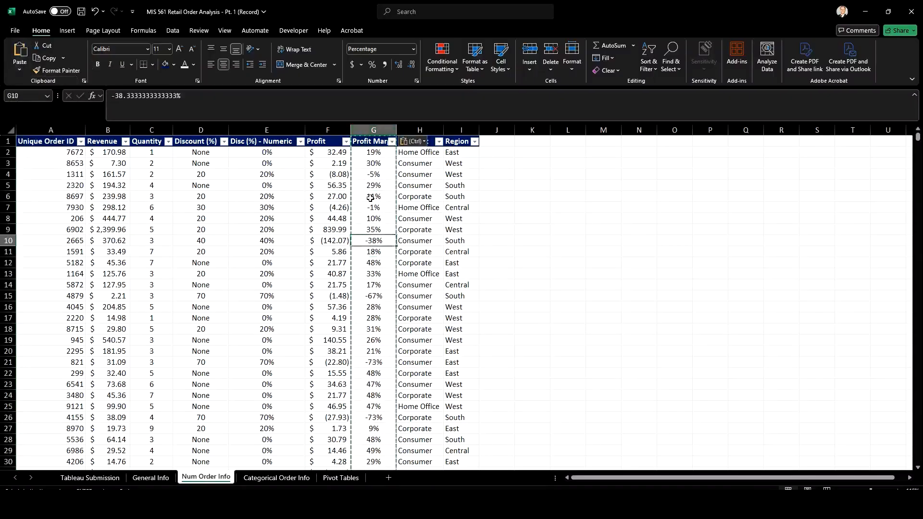
{"action": "left_click", "coordinate": [373, 152]}
Test that the first profit margin is numeric with the formula =G2*1 in J2, and clear the test cell
{"action": "left_click", "coordinate": [511, 155]}
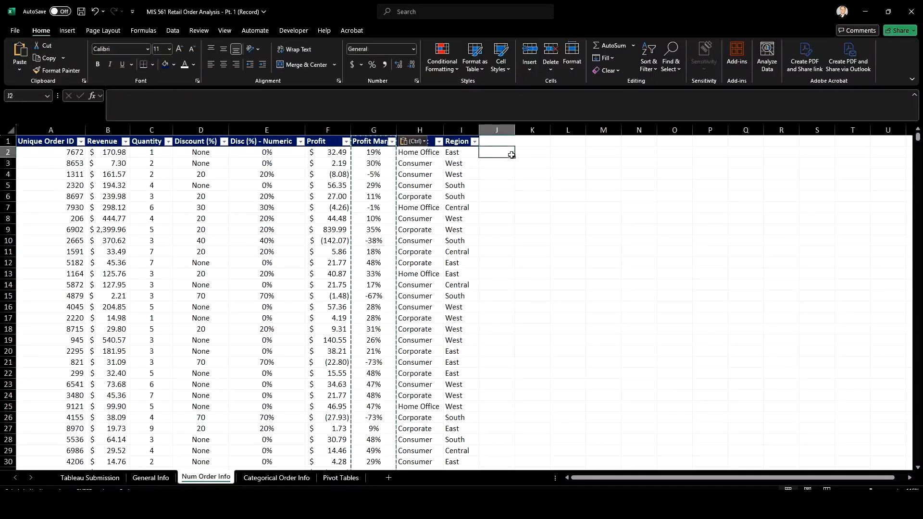
{"action": "type", "text": "="}
{"action": "key", "text": "Left"}
{"action": "key", "text": "Left"}
{"action": "key", "text": "Left"}
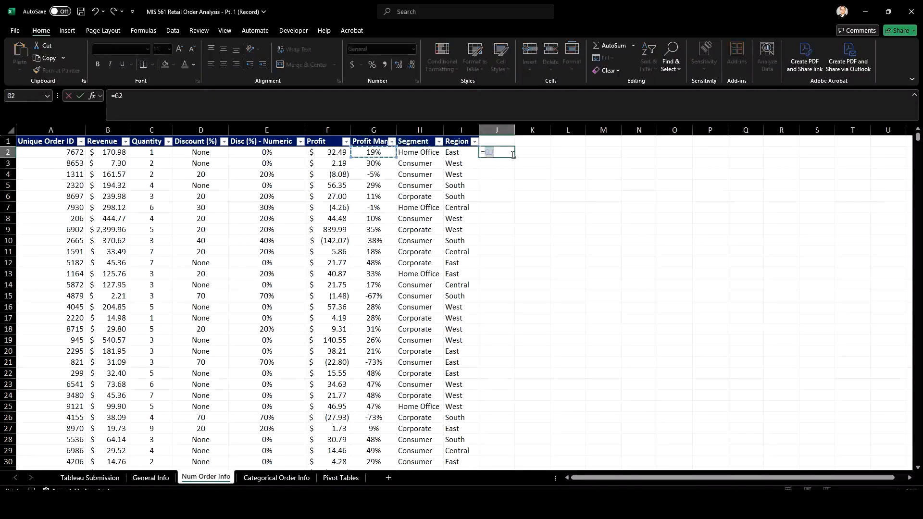
{"action": "key", "text": "F4"}
{"action": "key", "text": "Return"}
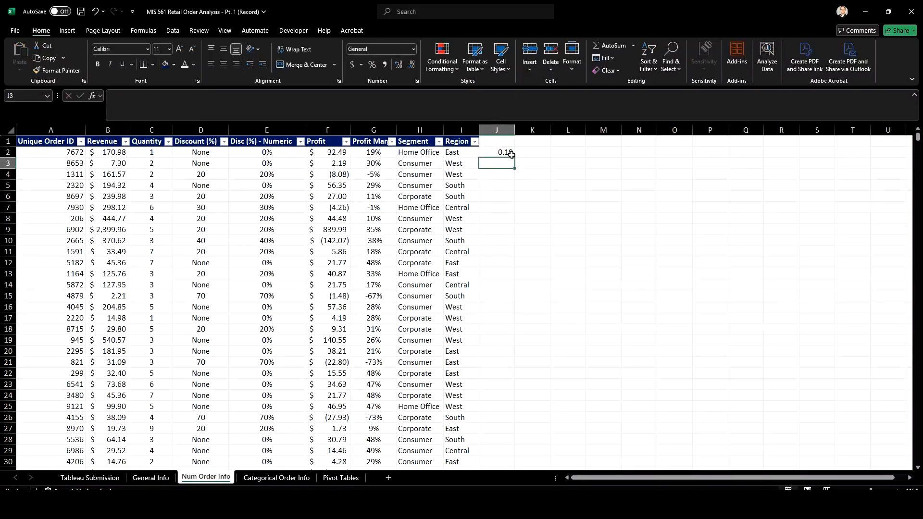
{"action": "left_click", "coordinate": [511, 155]}
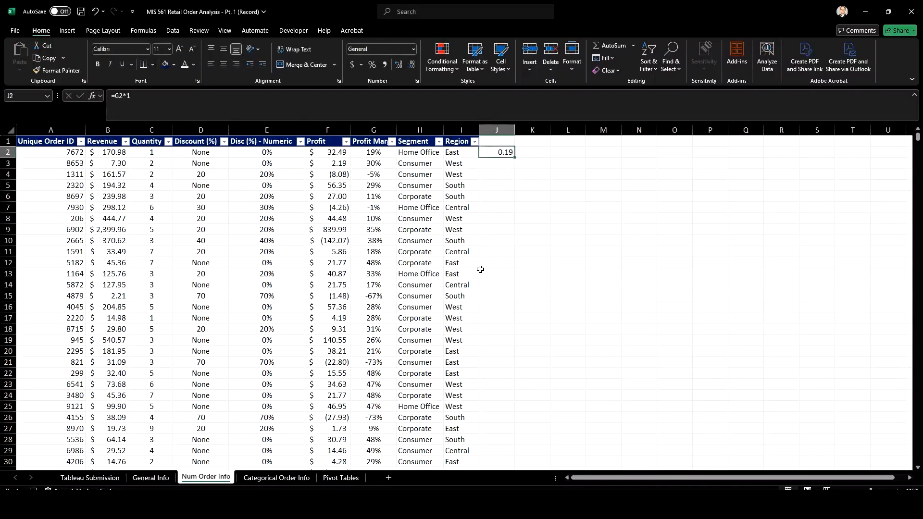
{"action": "key", "text": "BackSpace"}
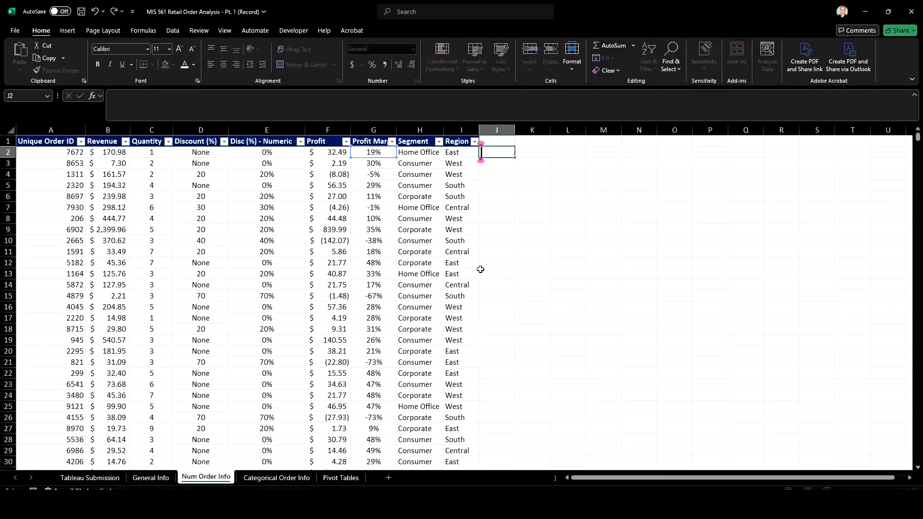
{"action": "key", "text": "Return"}
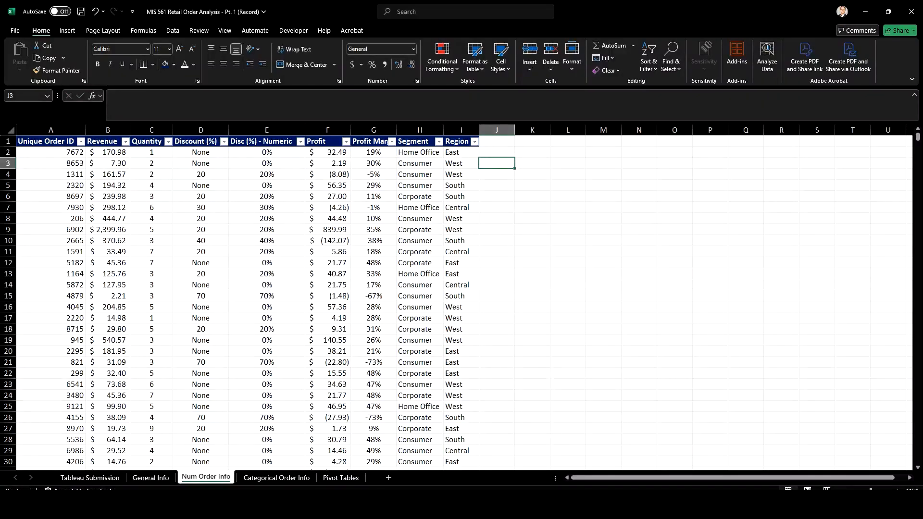
Switch to Tableau, try to refresh the Categorical Order Info+ data source, and check the Num Order Info fields
{"action": "left_click", "coordinate": [621, 506]}
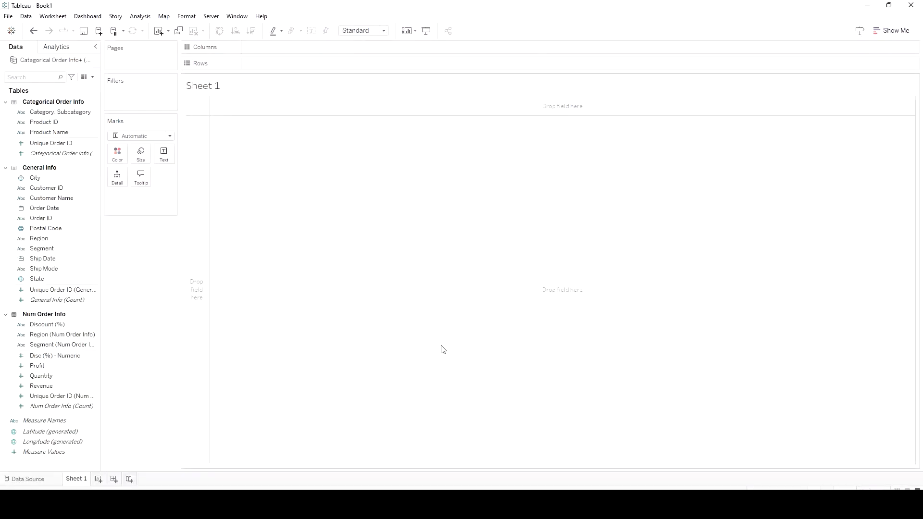
{"action": "left_click", "coordinate": [26, 18]}
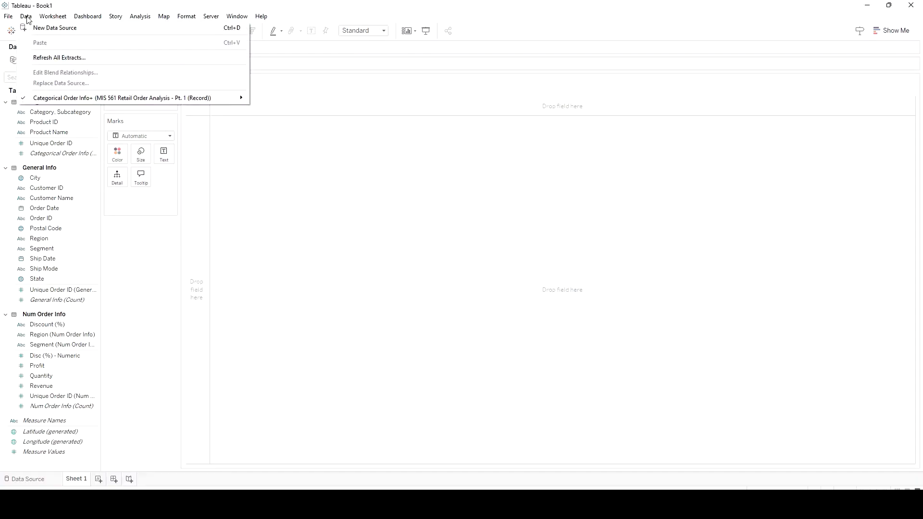
{"action": "mouse_move", "coordinate": [61, 99]}
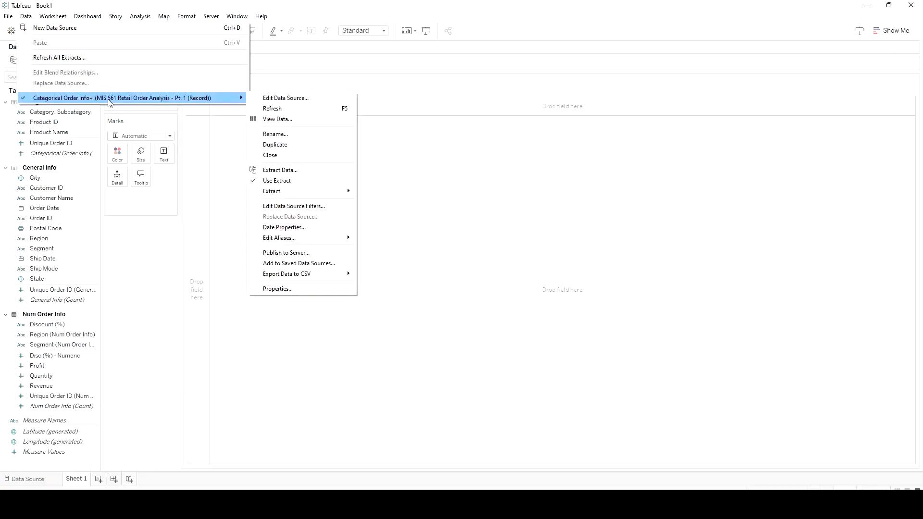
{"action": "left_click", "coordinate": [298, 109]}
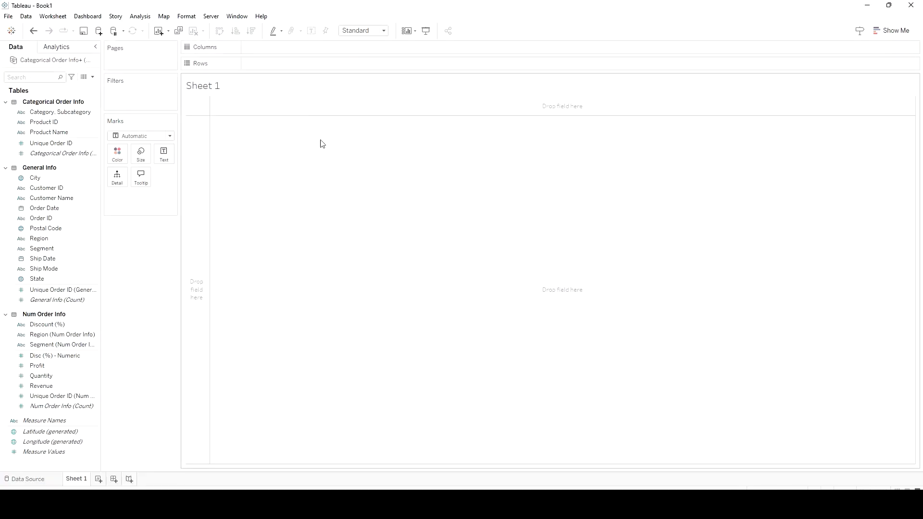
{"action": "left_click", "coordinate": [51, 367]}
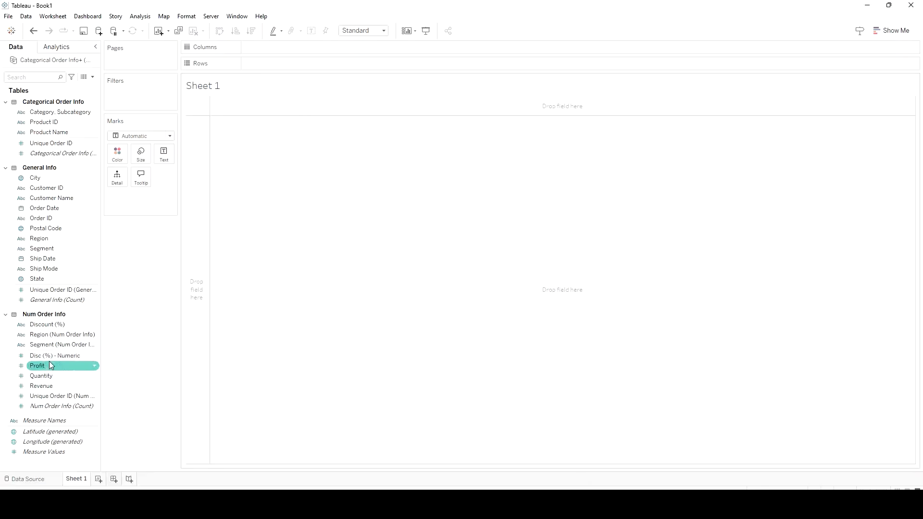
Switch to Excel, save the retail order workbook, and minimize it to return to Tableau
{"action": "left_click", "coordinate": [594, 504]}
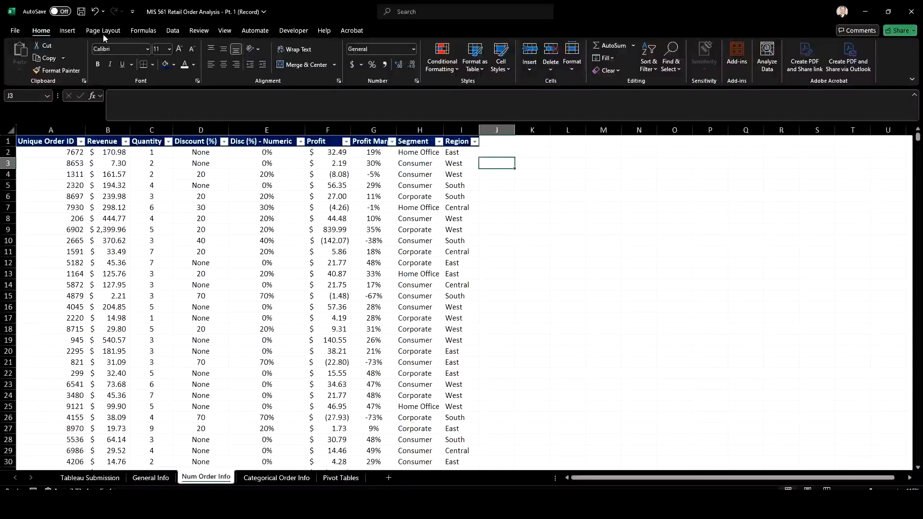
{"action": "left_click", "coordinate": [81, 12]}
{"action": "left_click", "coordinate": [865, 11]}
Refresh the Categorical Order Info+ data source to bring in Profit Margin (%), and check the field from Sheet 1
{"action": "left_click", "coordinate": [32, 325]}
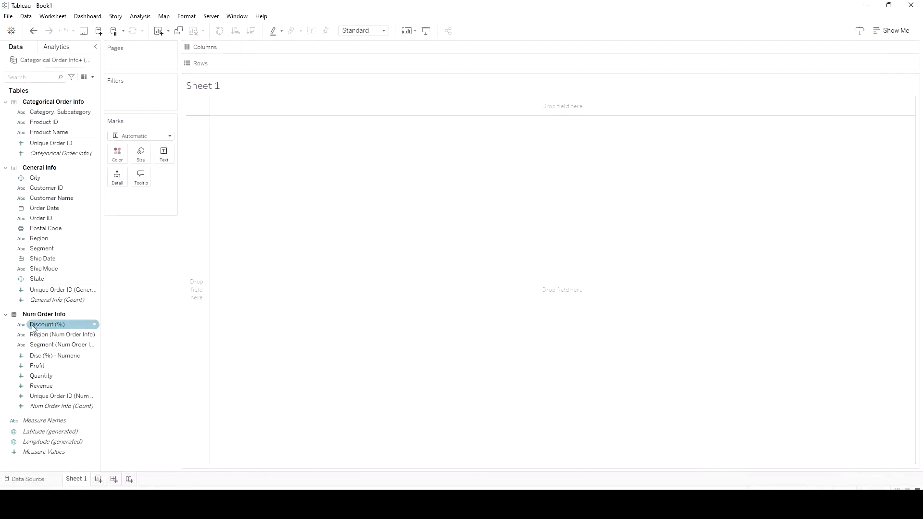
{"action": "left_click", "coordinate": [48, 366]}
{"action": "left_click", "coordinate": [51, 357]}
{"action": "left_click", "coordinate": [45, 15]}
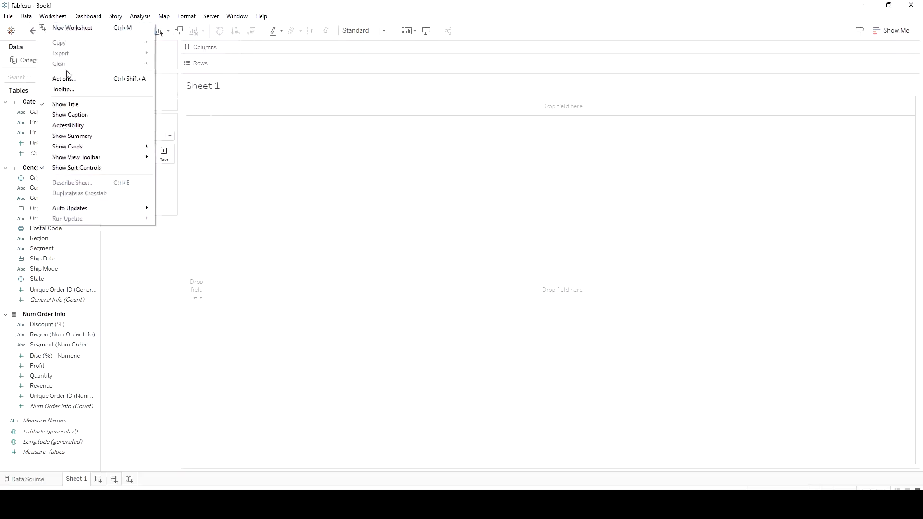
{"action": "mouse_move", "coordinate": [26, 16]}
{"action": "mouse_move", "coordinate": [69, 99]}
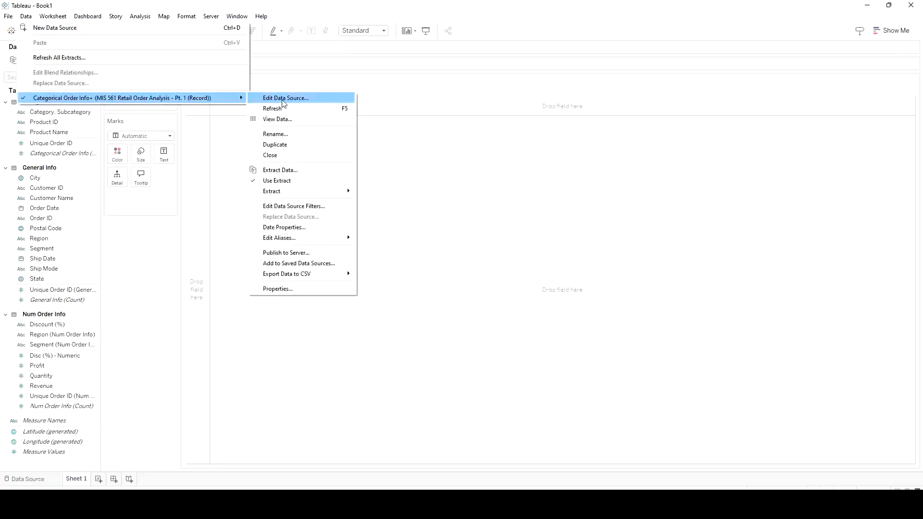
{"action": "left_click", "coordinate": [284, 110]}
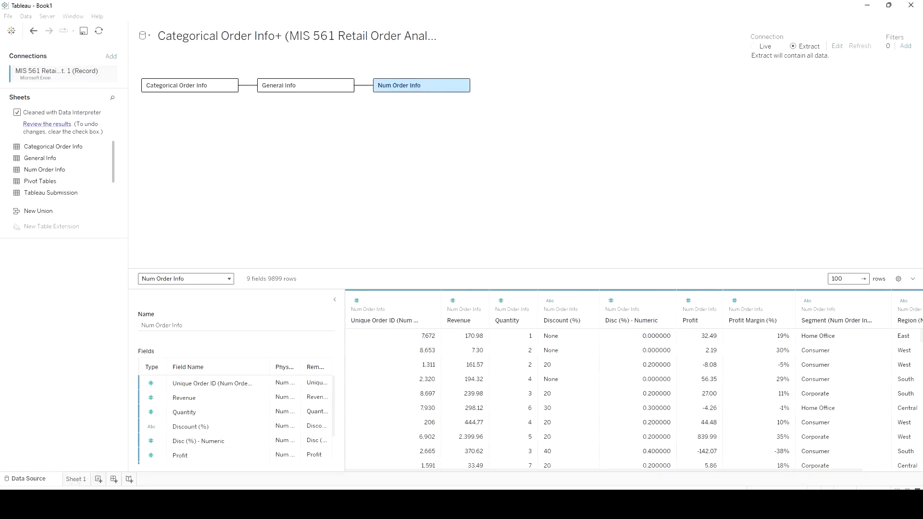
{"action": "left_click", "coordinate": [80, 481]}
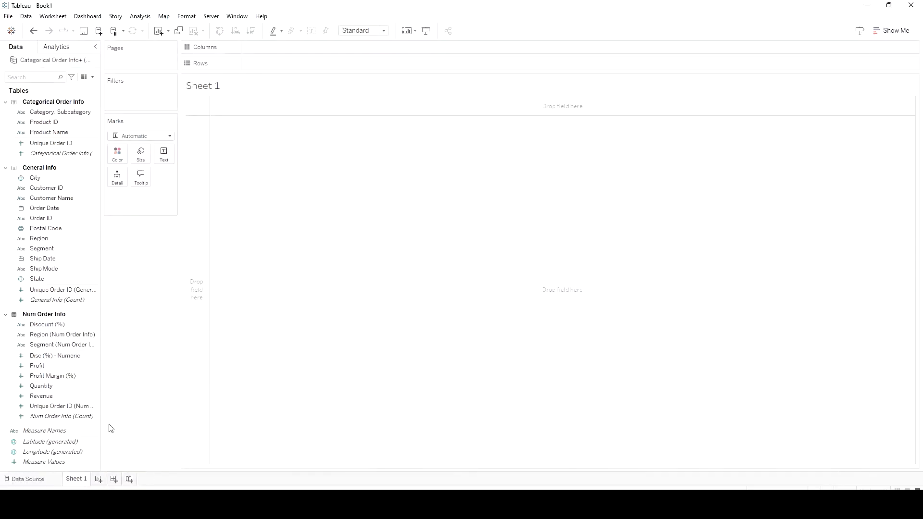
{"action": "left_click", "coordinate": [54, 377]}
{"action": "left_click", "coordinate": [61, 367]}
{"action": "left_click", "coordinate": [60, 377]}
{"action": "left_click", "coordinate": [145, 18]}
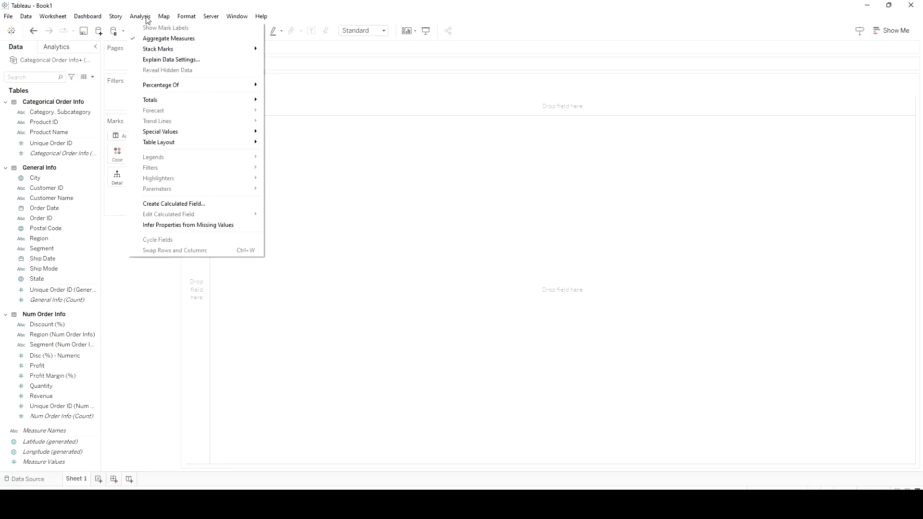
{"action": "left_click", "coordinate": [166, 204]}
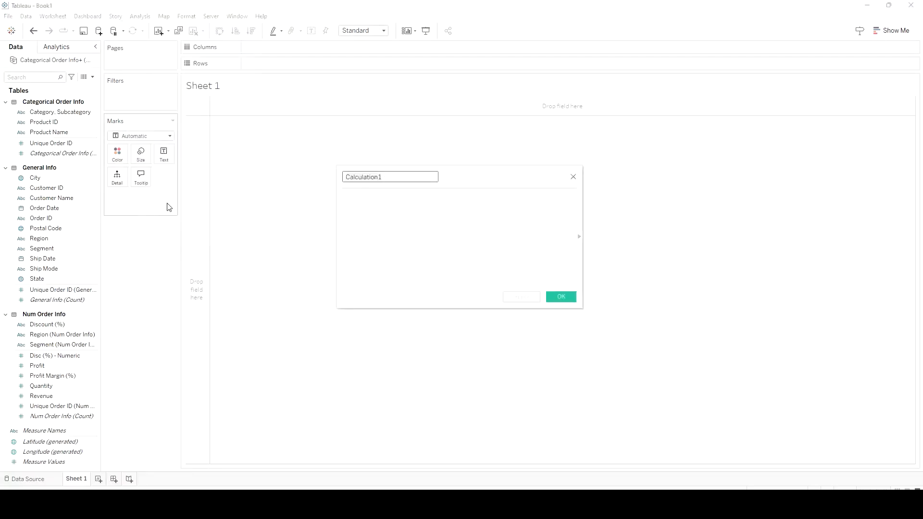
{"action": "left_click", "coordinate": [573, 178]}
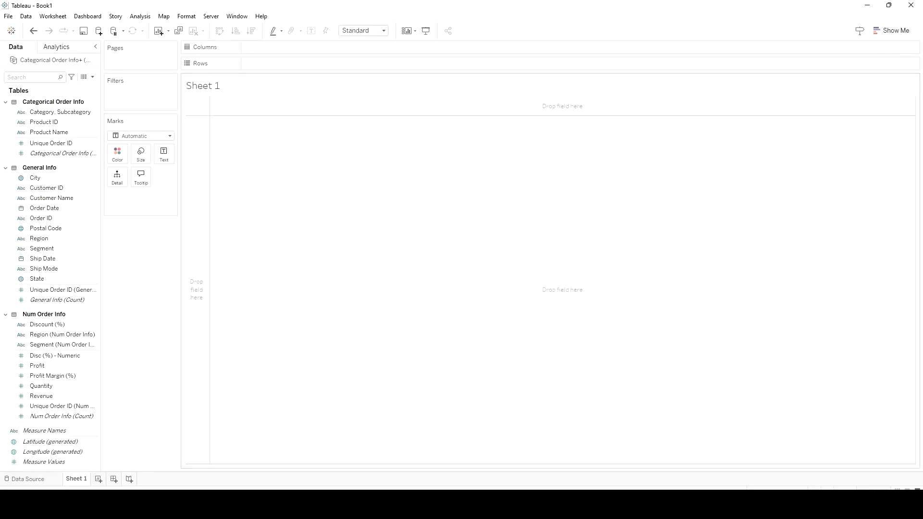
Switch to Excel and compare the first order's Profit and Quantity values on the Num Order Info sheet
{"action": "mouse_move", "coordinate": [490, 505]}
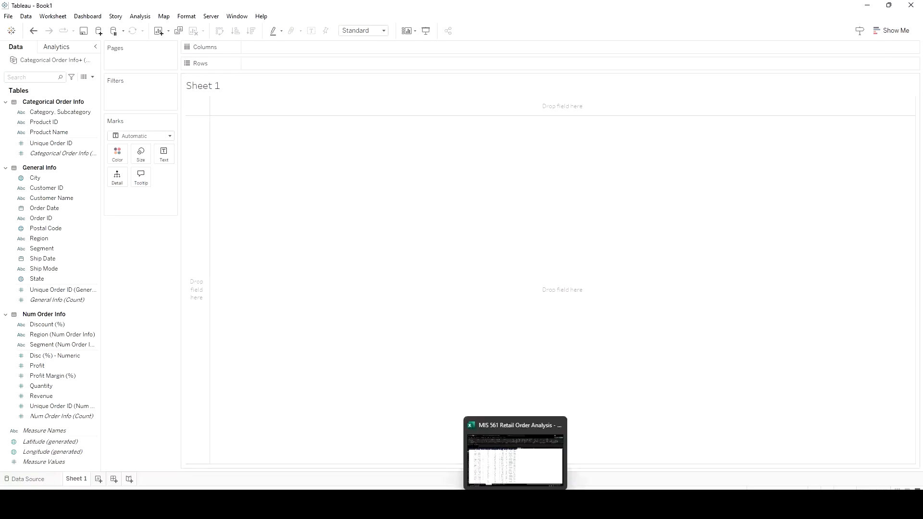
{"action": "left_click", "coordinate": [515, 455]}
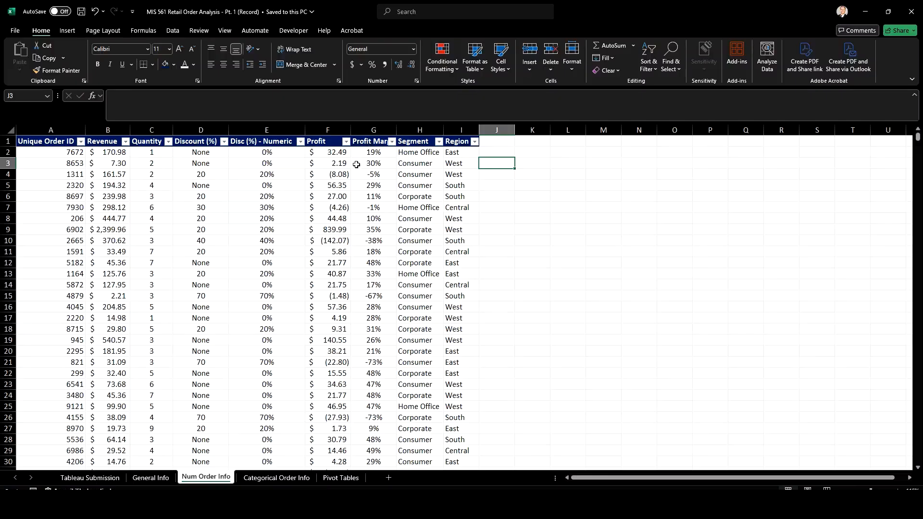
{"action": "double_click", "coordinate": [338, 152]}
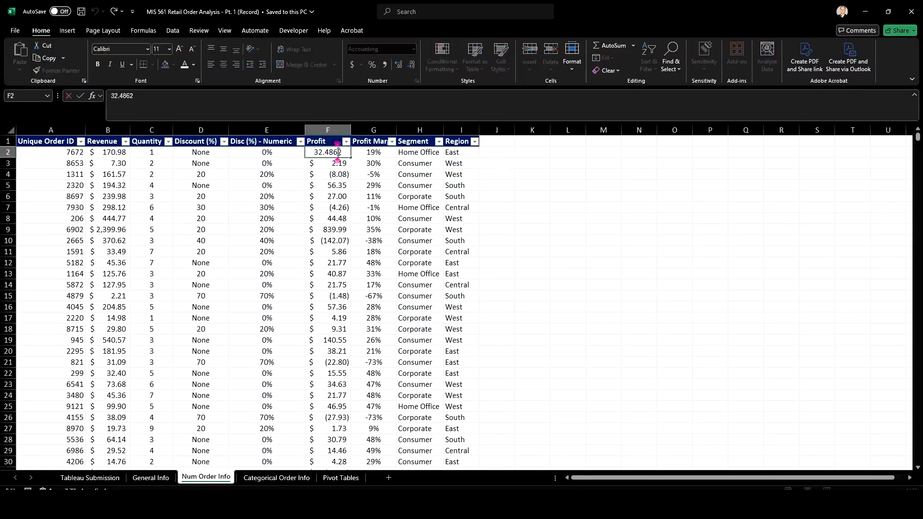
{"action": "left_click", "coordinate": [339, 185]}
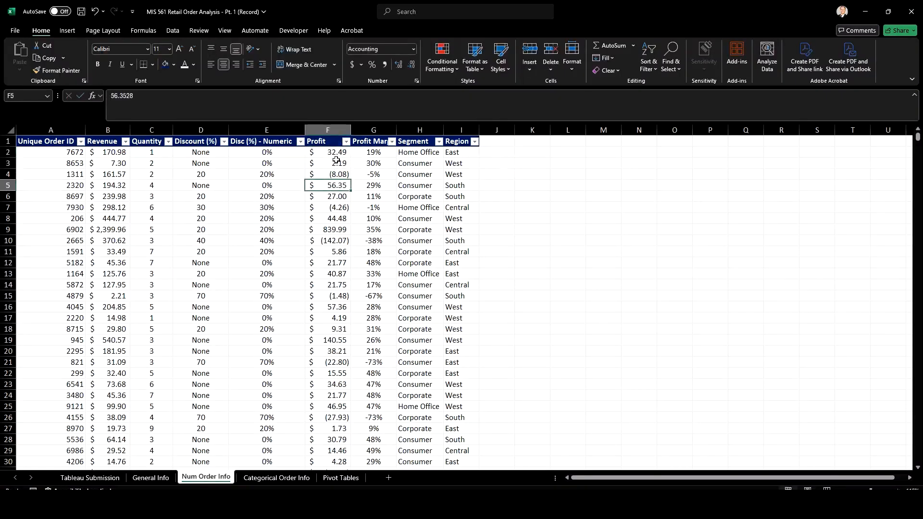
{"action": "left_click", "coordinate": [165, 149]}
{"action": "left_click", "coordinate": [337, 155]}
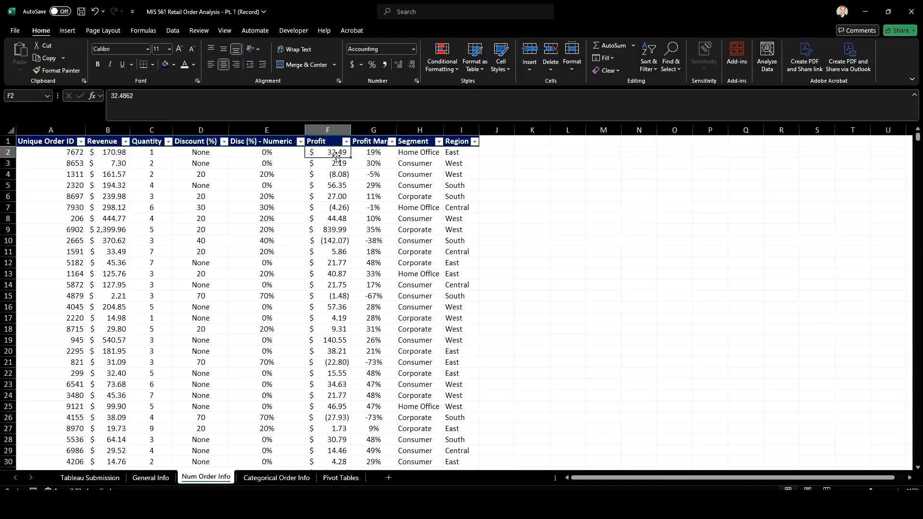
{"action": "left_click", "coordinate": [153, 153]}
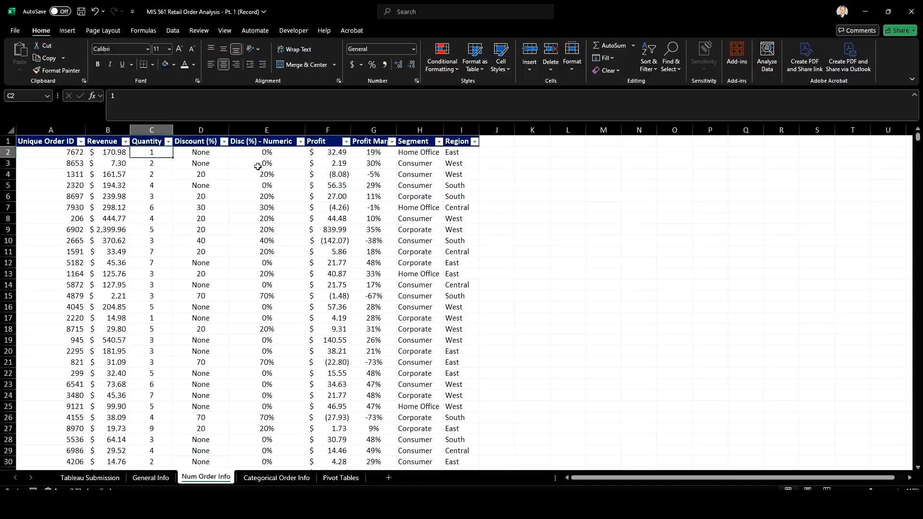
{"action": "left_click", "coordinate": [337, 151]}
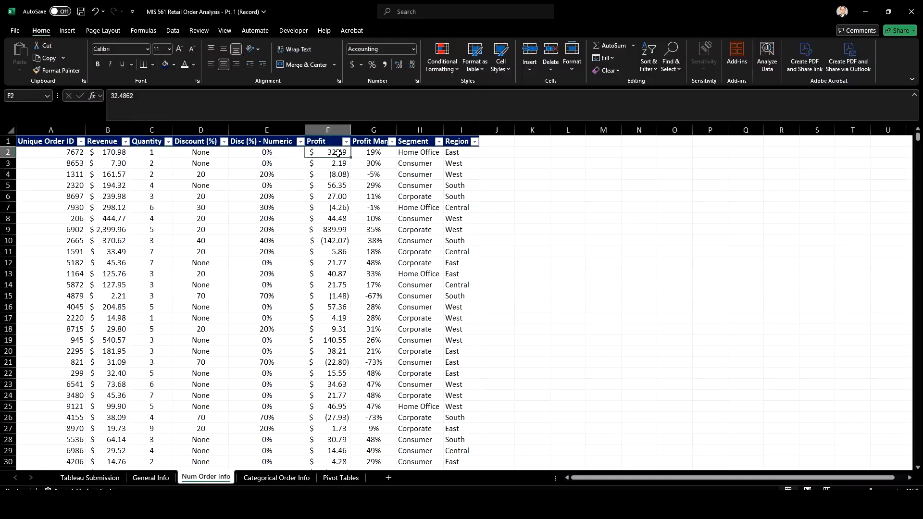
{"action": "left_click", "coordinate": [153, 152]}
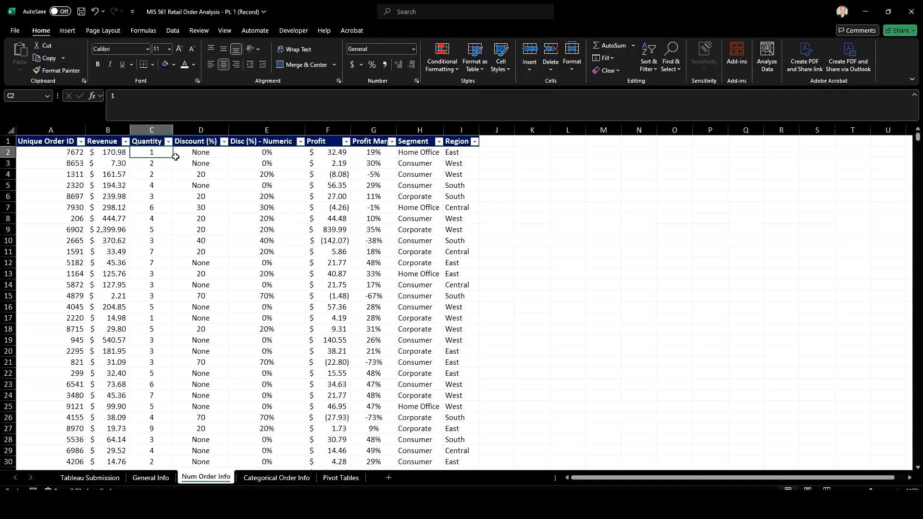
Select the Disc (%) - Numeric column for inspection, and minimize Excel to return to Tableau
{"action": "left_click_drag", "start_coordinate": [222, 131], "coordinate": [266, 130]}
{"action": "left_click", "coordinate": [267, 130]}
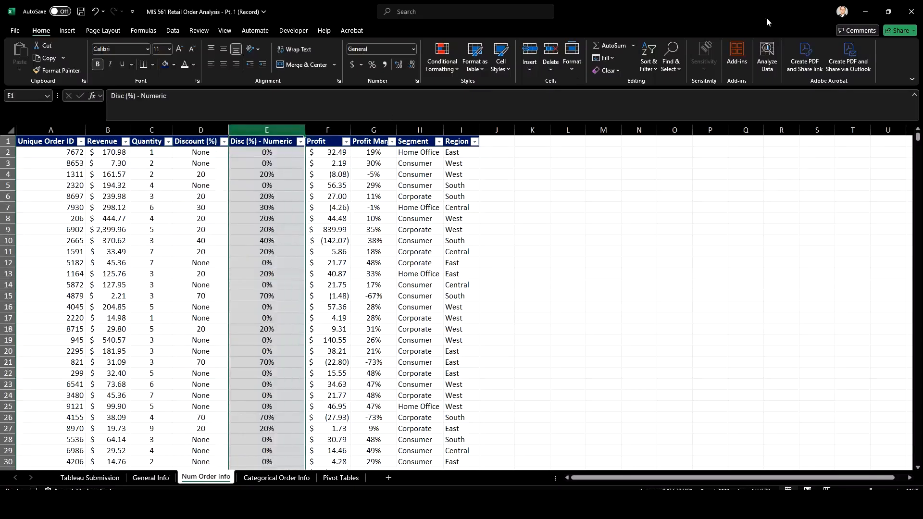
{"action": "left_click", "coordinate": [863, 11]}
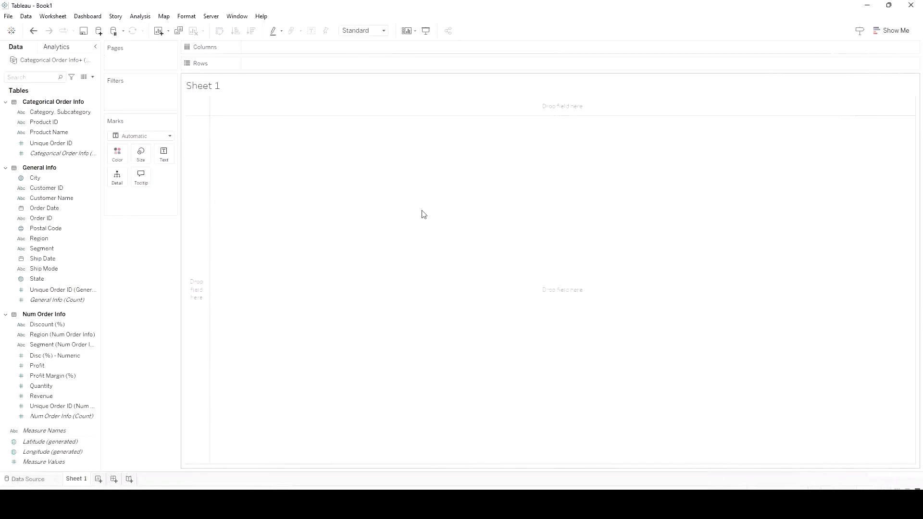
Start a new calculated field in Sheet 1 and name it Profit per Item
{"action": "left_click", "coordinate": [140, 18]}
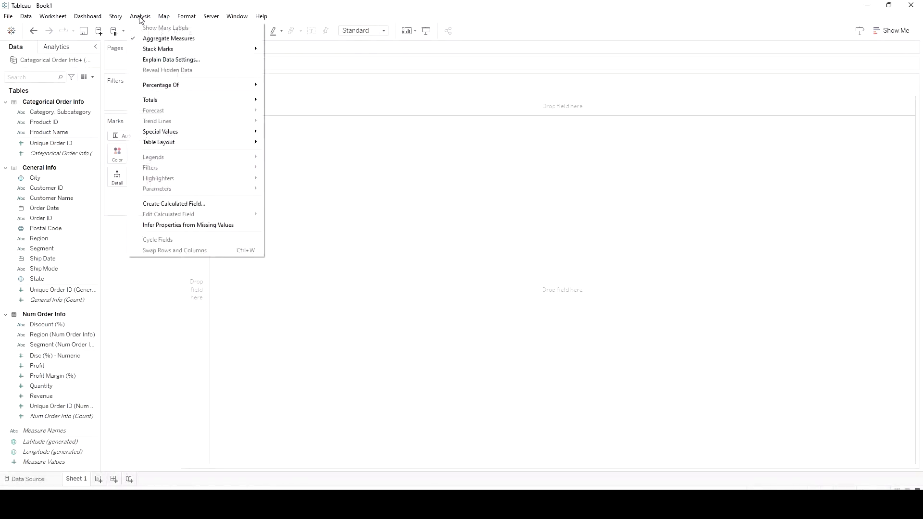
{"action": "left_click", "coordinate": [173, 204]}
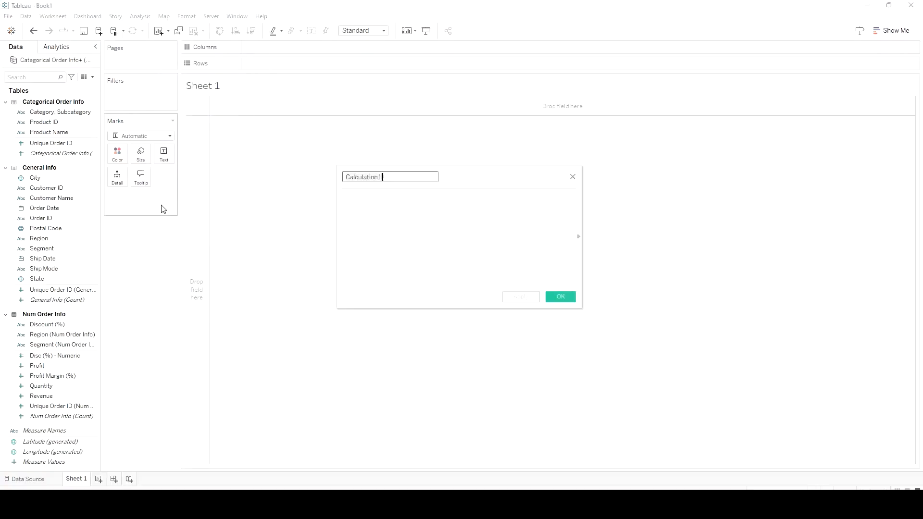
{"action": "key", "text": "ctrl+a"}
{"action": "key", "text": "BackSpace"}
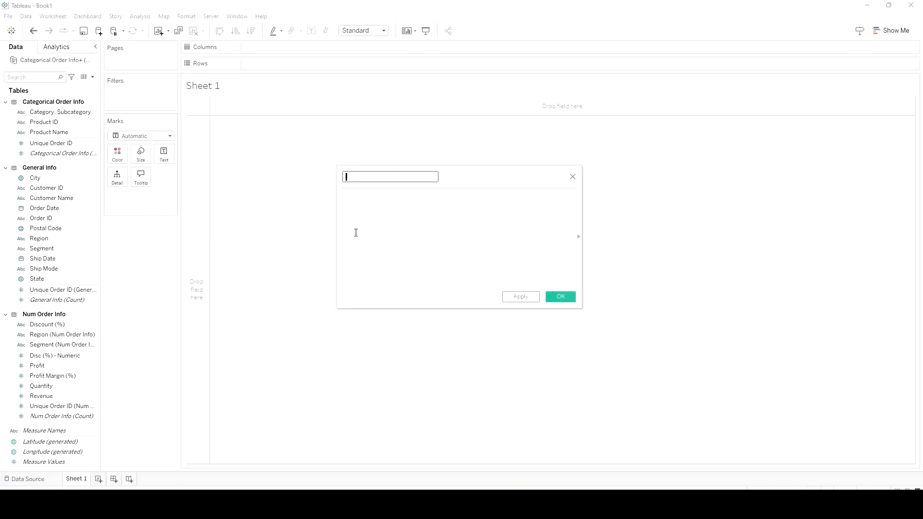
{"action": "type", "text": "Profit per item"}
{"action": "left_click", "coordinate": [425, 216]}
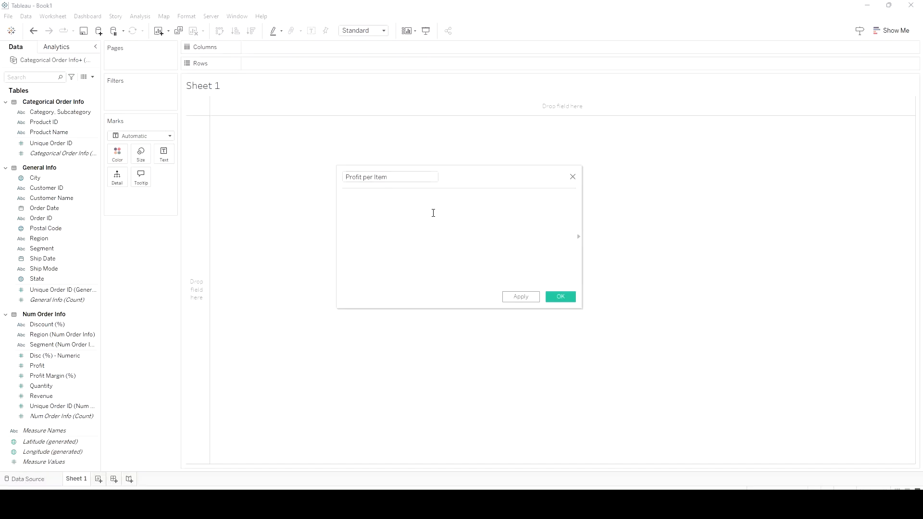
Define Profit per Item as [Profit]/[Quantity] and save it, widening the data pane to show full field names
{"action": "type", "text": "="}
{"action": "key", "text": "BackSpace"}
{"action": "type", "text": "profi"}
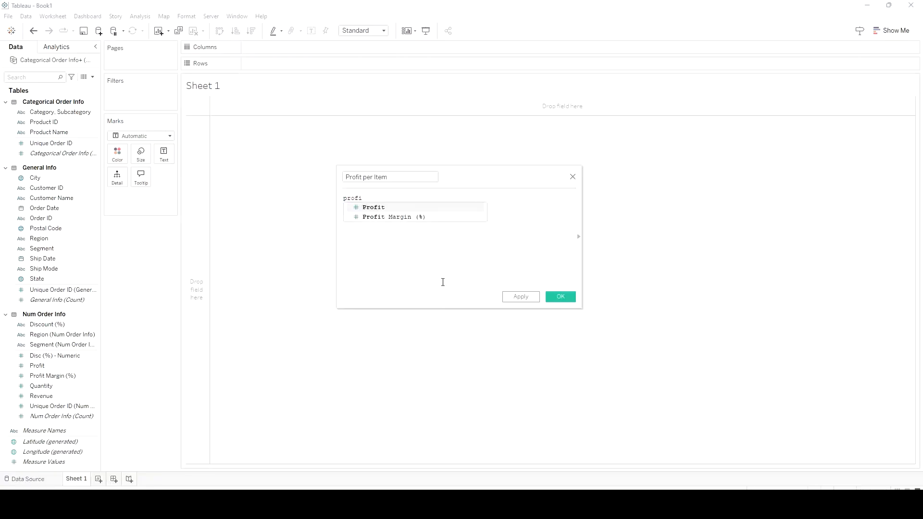
{"action": "left_click", "coordinate": [374, 208]}
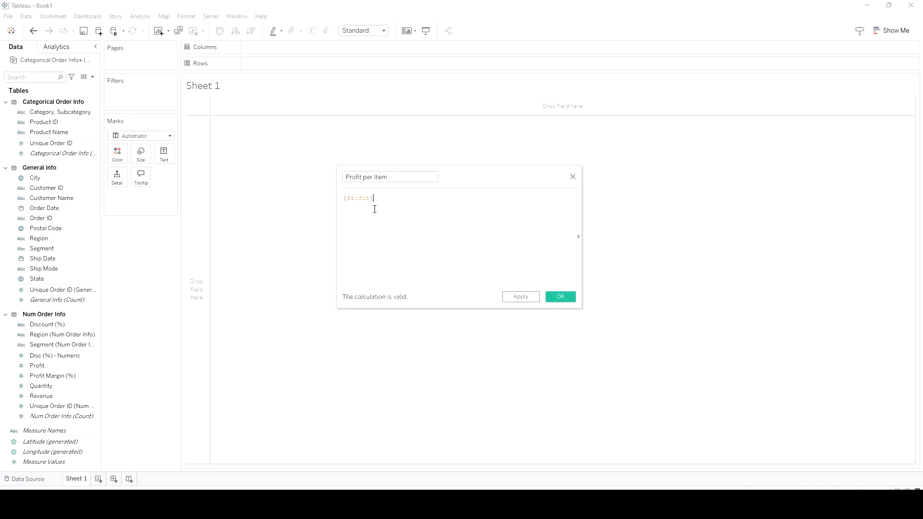
{"action": "type", "text": "/qu"}
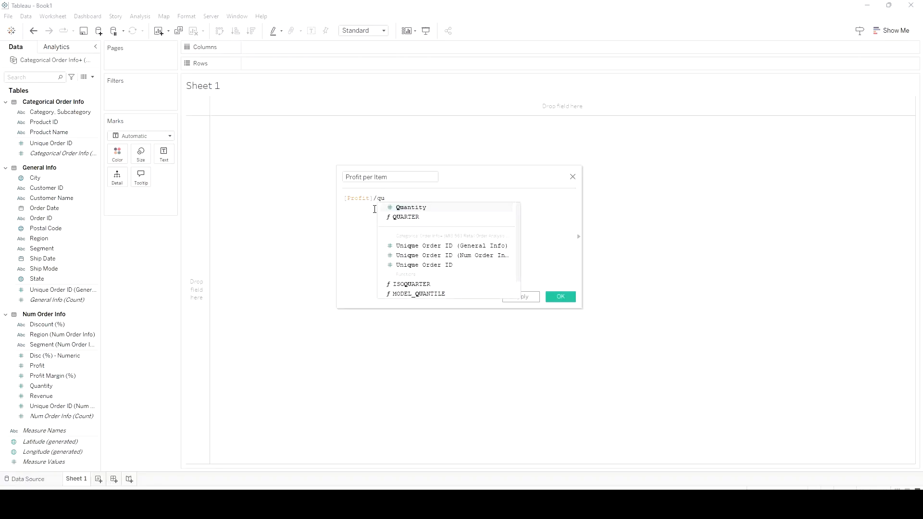
{"action": "left_click", "coordinate": [432, 209]}
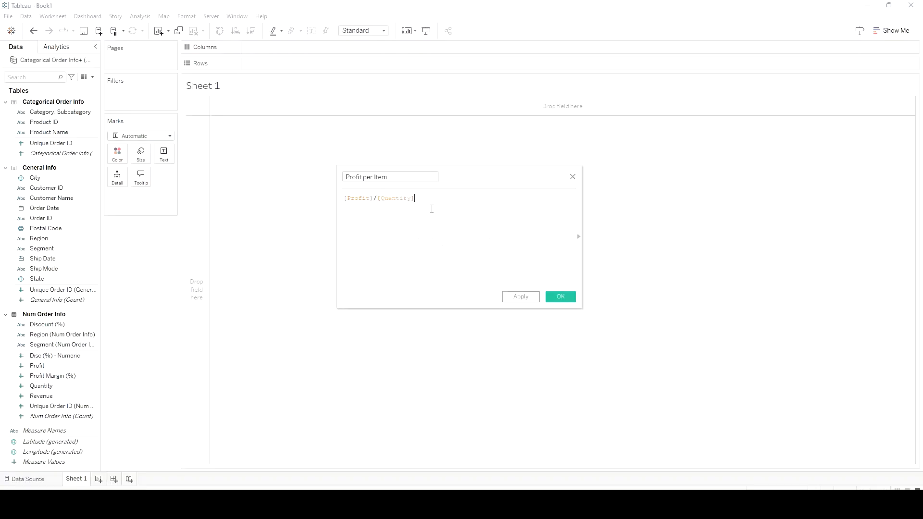
{"action": "left_click", "coordinate": [520, 297]}
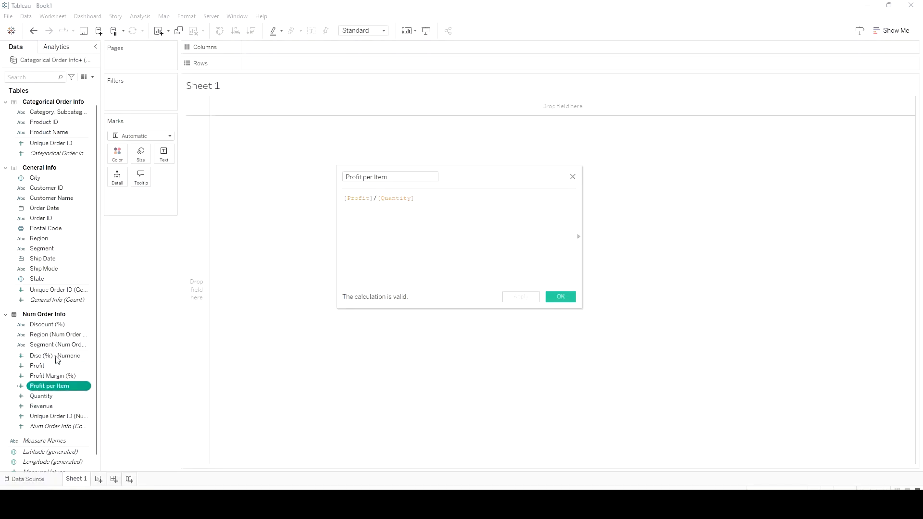
{"action": "left_click_drag", "start_coordinate": [98, 343], "coordinate": [153, 341]}
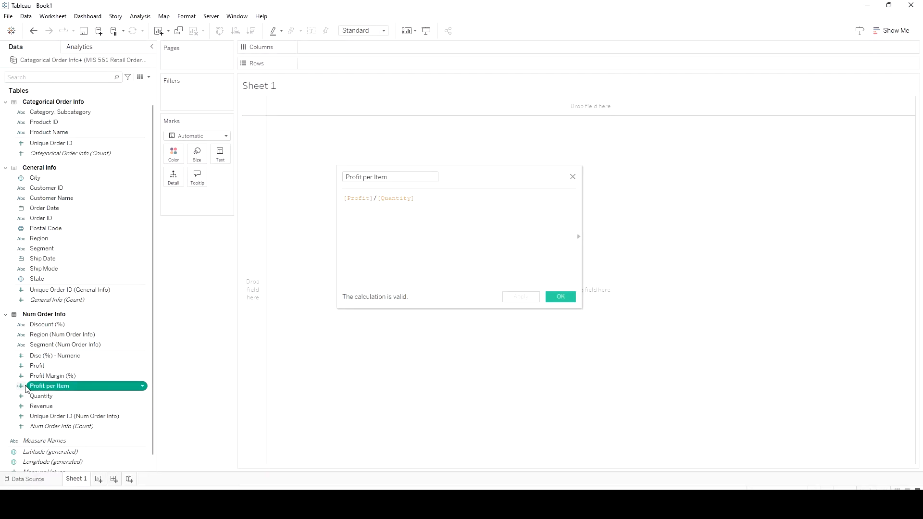
{"action": "left_click", "coordinate": [560, 298]}
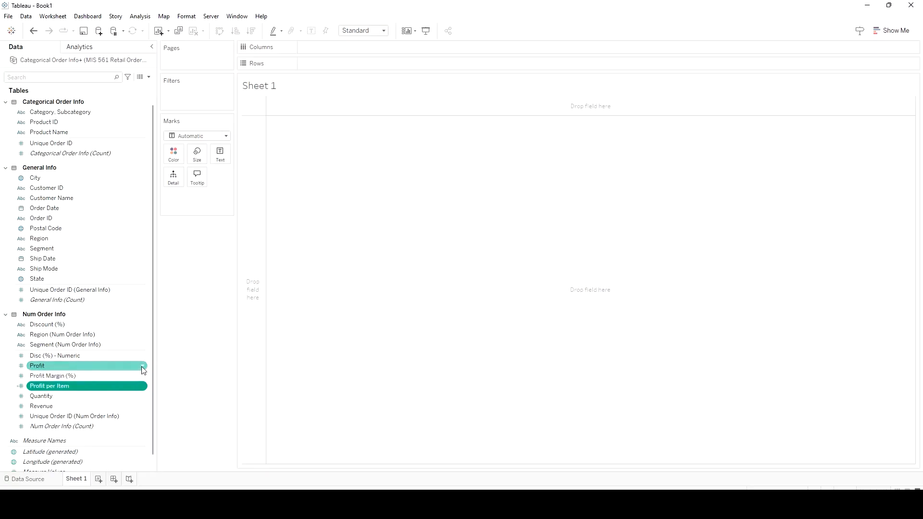
Set the default aggregation of the Profit field to Average
{"action": "left_click", "coordinate": [142, 368]}
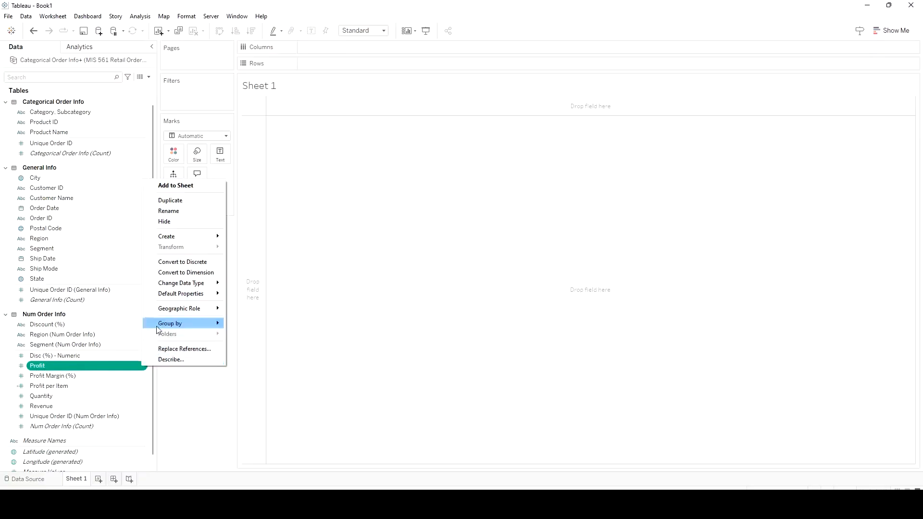
{"action": "mouse_move", "coordinate": [187, 298]}
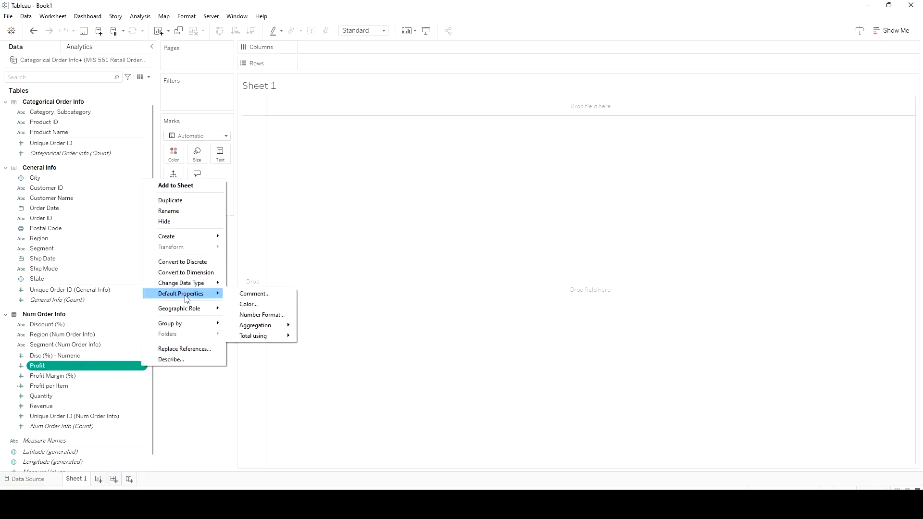
{"action": "mouse_move", "coordinate": [268, 326]}
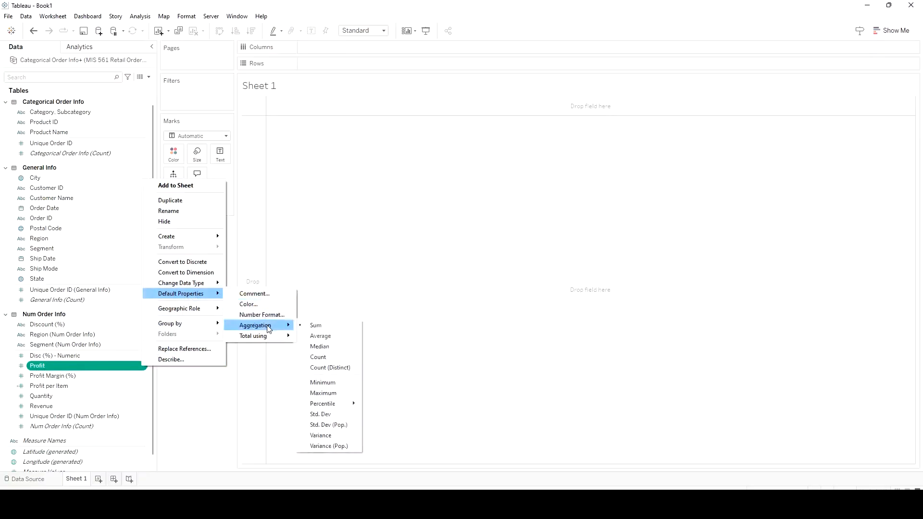
{"action": "left_click", "coordinate": [325, 333]}
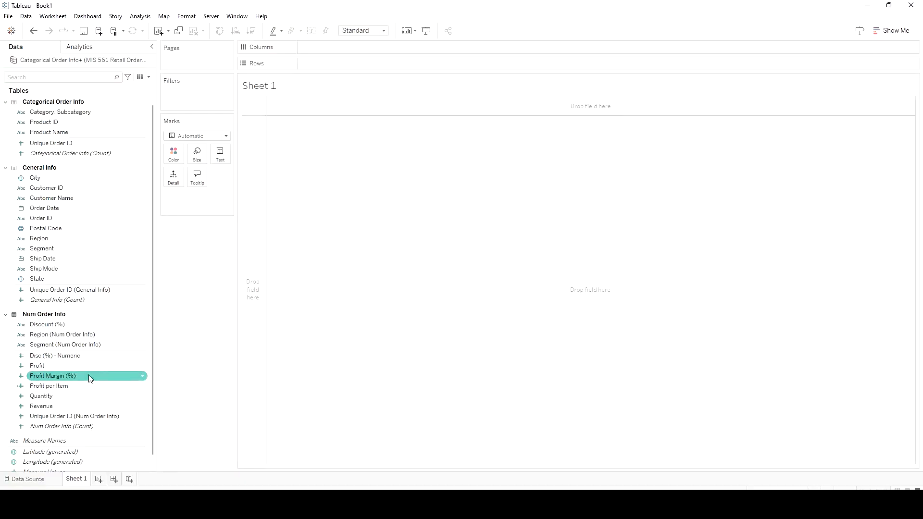
Set the default number format of the Profit field to Currency (Custom) with 2 decimal places
{"action": "left_click", "coordinate": [142, 366]}
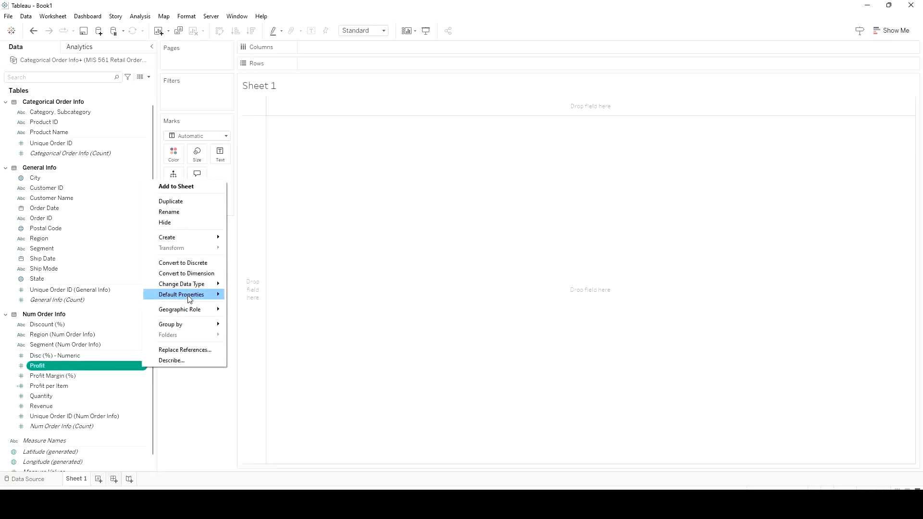
{"action": "mouse_move", "coordinate": [189, 299]}
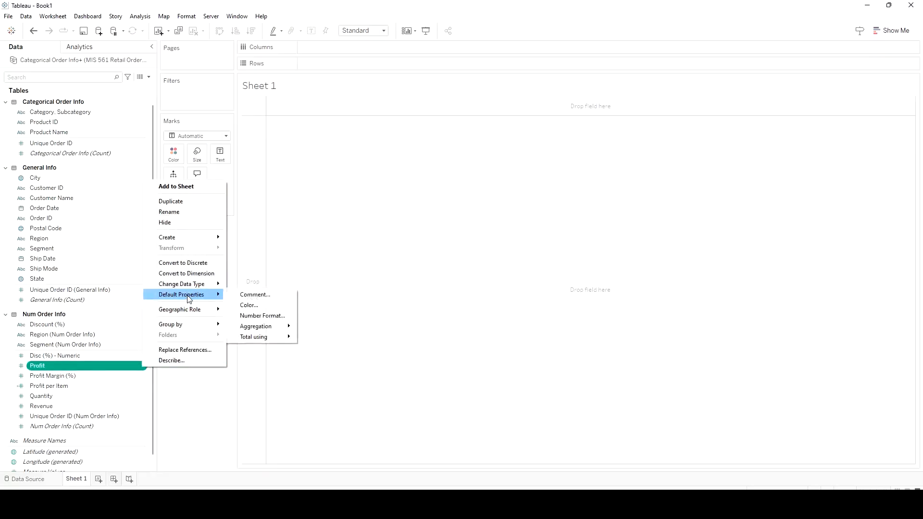
{"action": "left_click", "coordinate": [256, 317]}
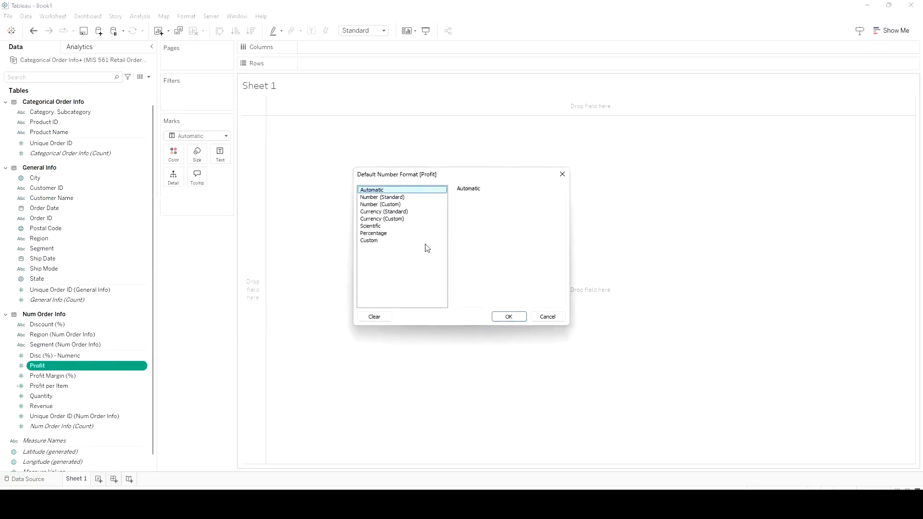
{"action": "left_click", "coordinate": [382, 213]}
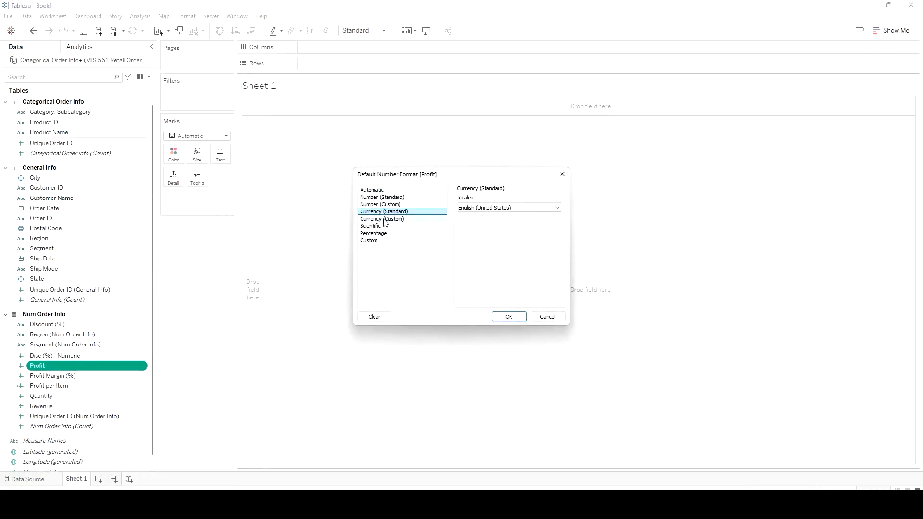
{"action": "left_click", "coordinate": [383, 219]}
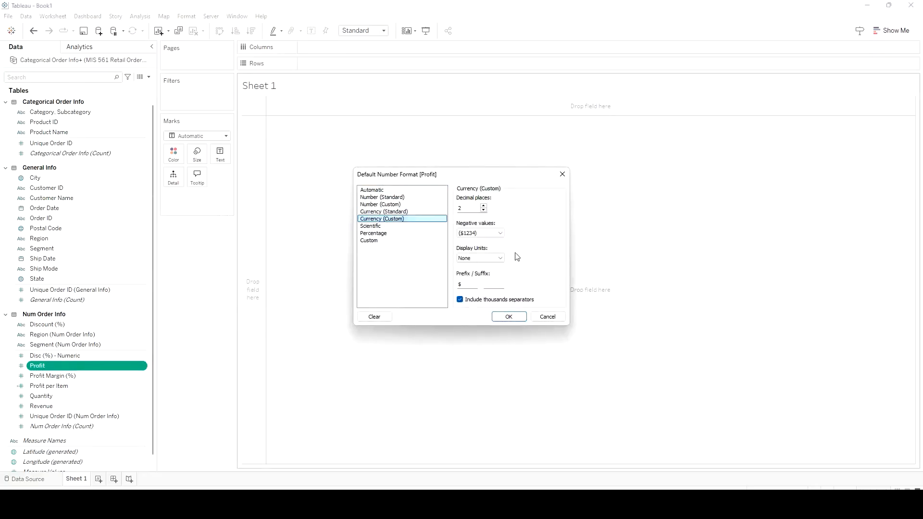
{"action": "left_click", "coordinate": [505, 319]}
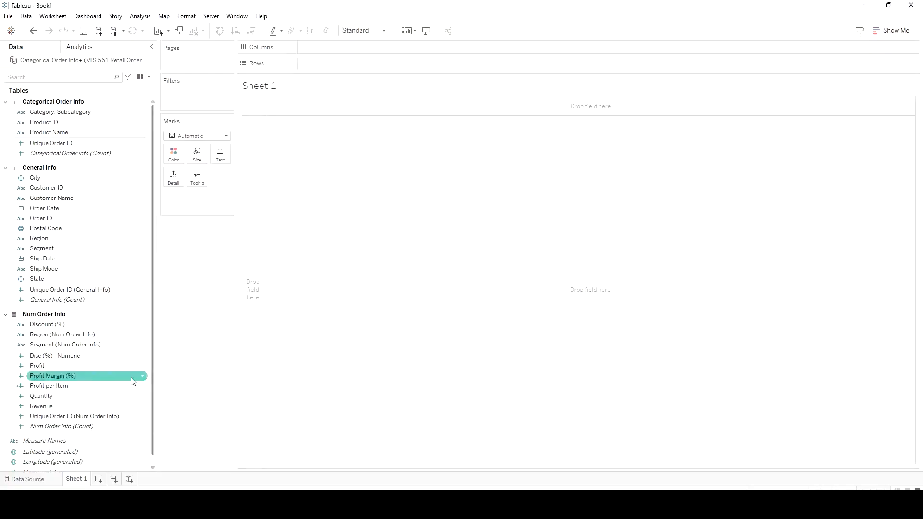
Set the default aggregation of the Profit Margin (%) field to Average
{"action": "left_click", "coordinate": [144, 376]}
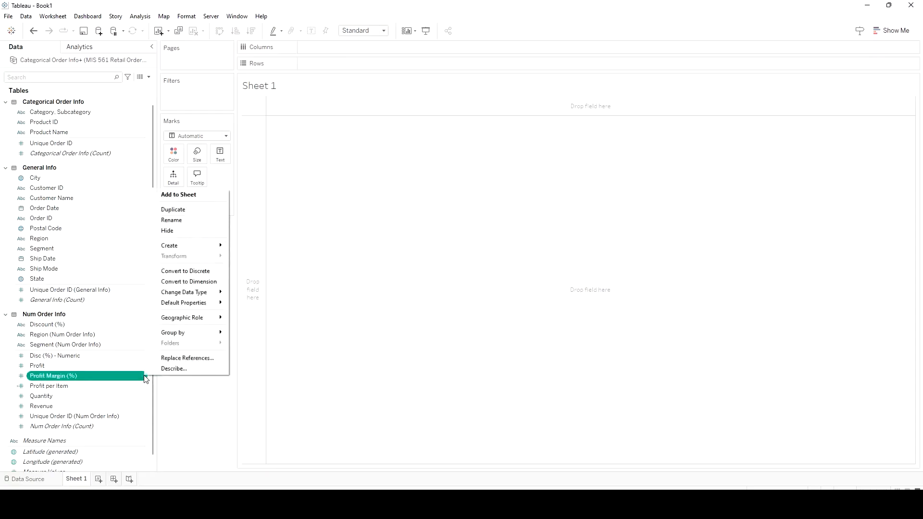
{"action": "mouse_move", "coordinate": [187, 308]}
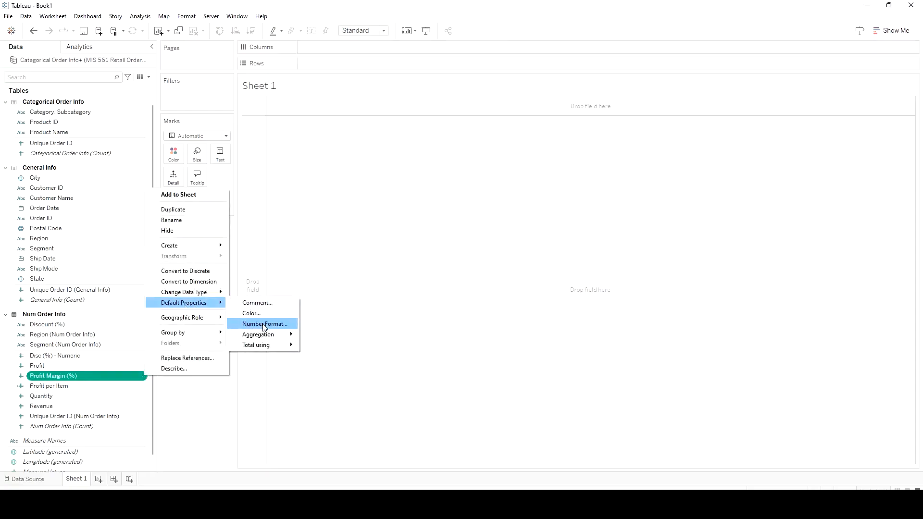
{"action": "mouse_move", "coordinate": [267, 335]}
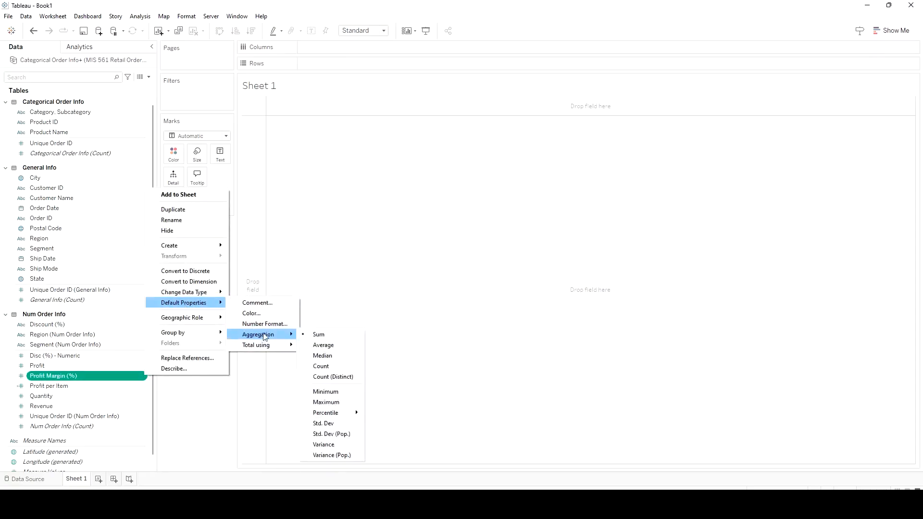
{"action": "left_click", "coordinate": [323, 345]}
Set the default number format of the Profit Margin (%) field to Percentage with 2 decimal places
{"action": "left_click", "coordinate": [144, 377]}
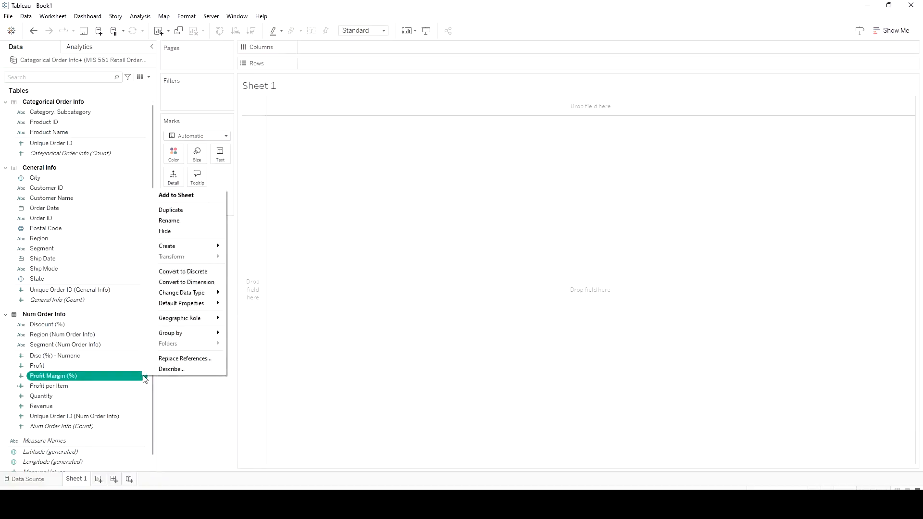
{"action": "mouse_move", "coordinate": [197, 306]}
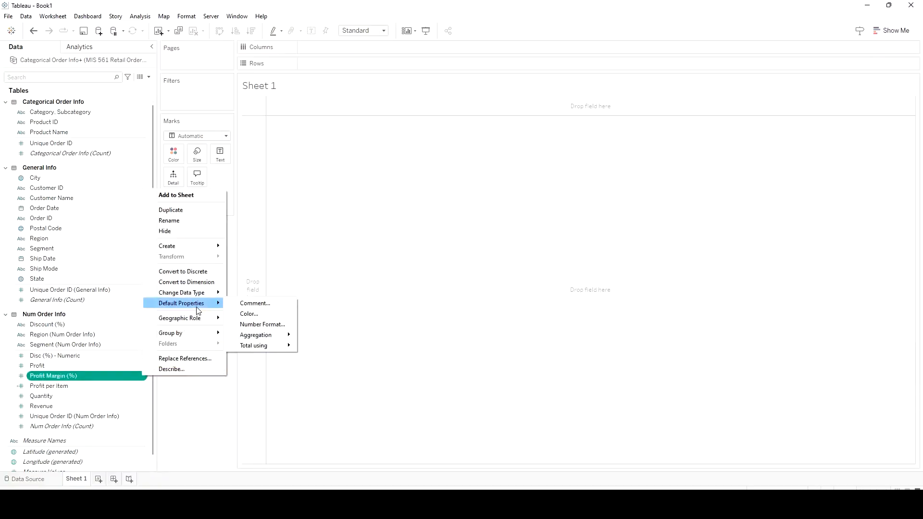
{"action": "left_click", "coordinate": [255, 325]}
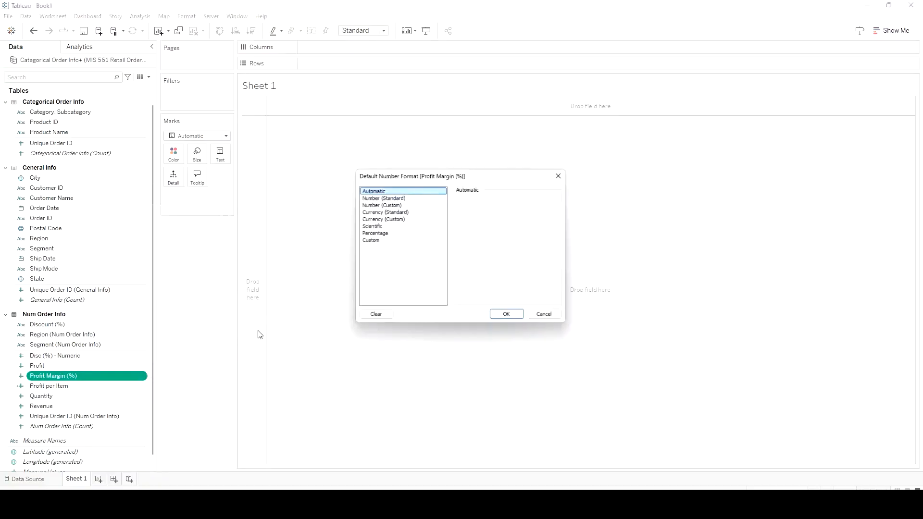
{"action": "left_click", "coordinate": [377, 233]}
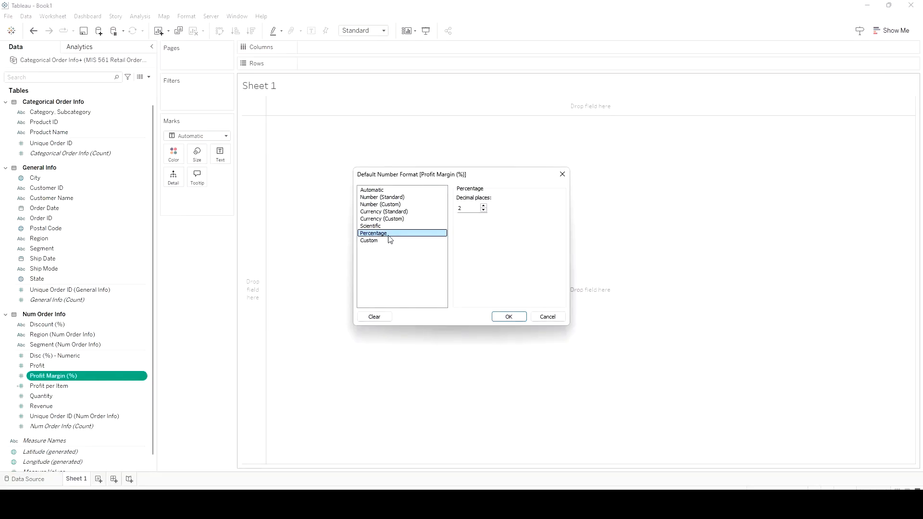
{"action": "left_click", "coordinate": [509, 317]}
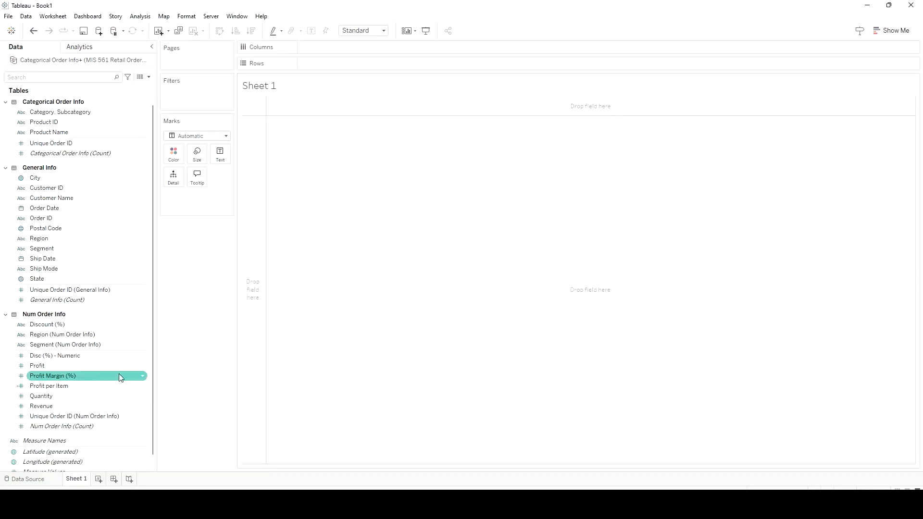
Set the default aggregation of the Profit per Item field to Average
{"action": "left_click", "coordinate": [146, 390]}
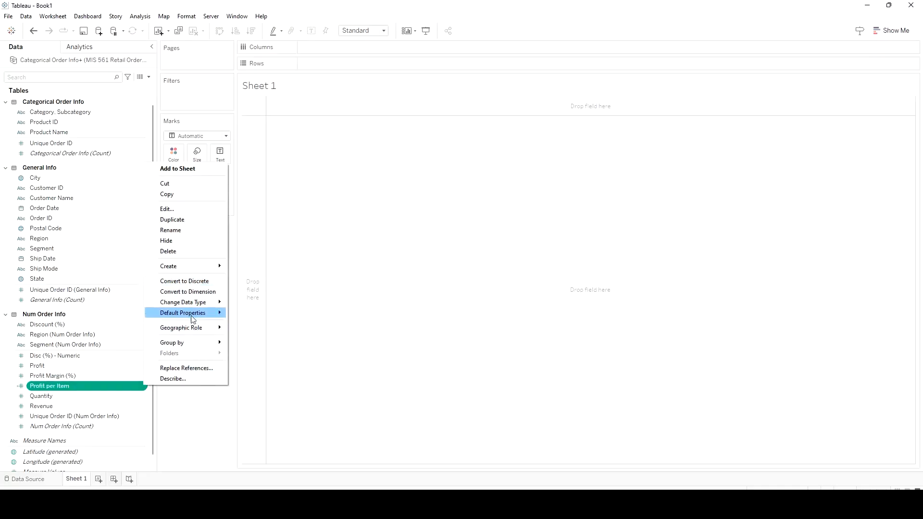
{"action": "mouse_move", "coordinate": [192, 315]}
{"action": "mouse_move", "coordinate": [267, 344]}
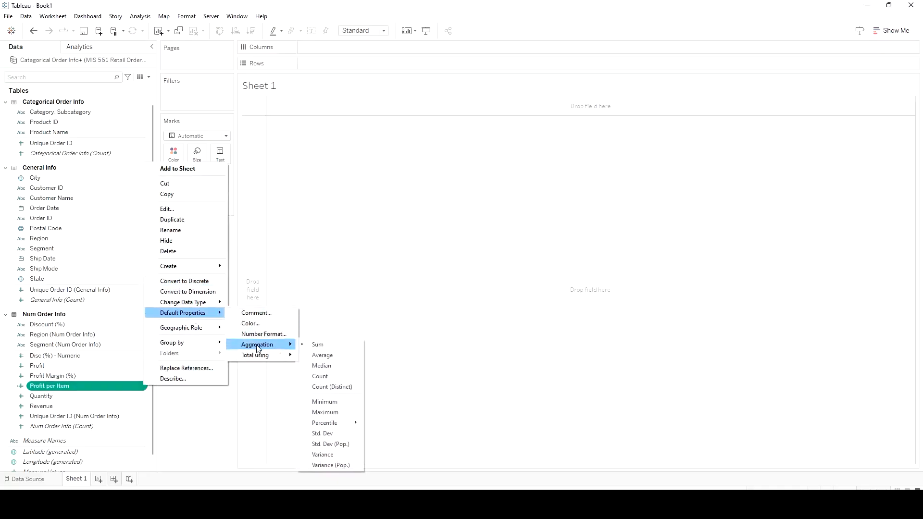
{"action": "left_click", "coordinate": [321, 358]}
Set the default number format of the Profit per Item field to Currency (Custom) with 2 decimal places
{"action": "left_click", "coordinate": [144, 387]}
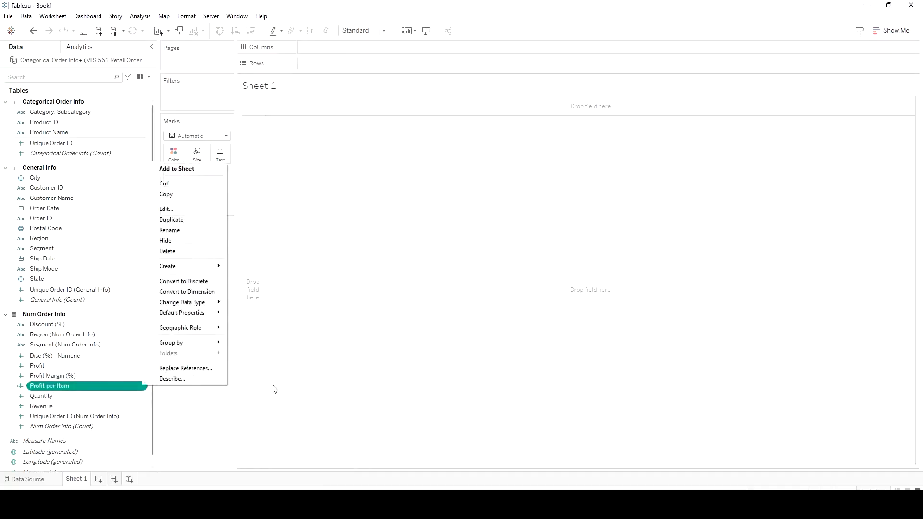
{"action": "mouse_move", "coordinate": [183, 312]}
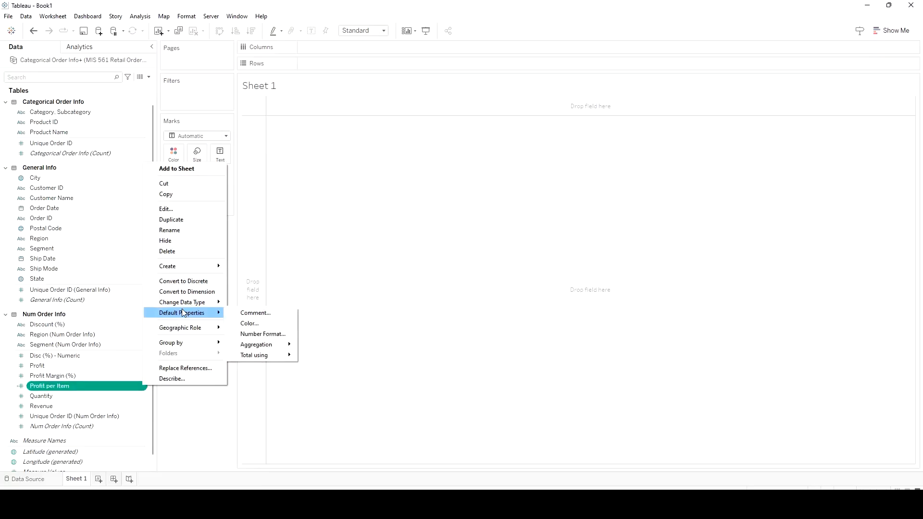
{"action": "left_click", "coordinate": [260, 333]}
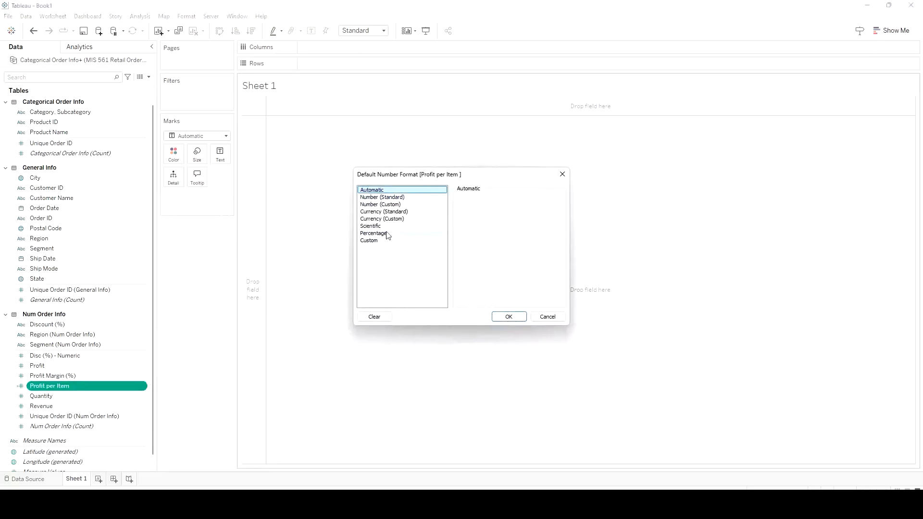
{"action": "left_click", "coordinate": [395, 219]}
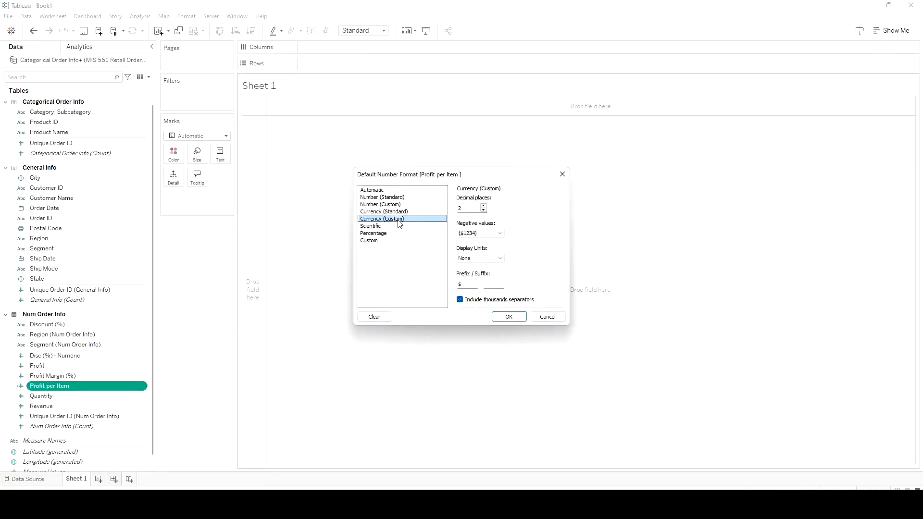
{"action": "left_click", "coordinate": [509, 317]}
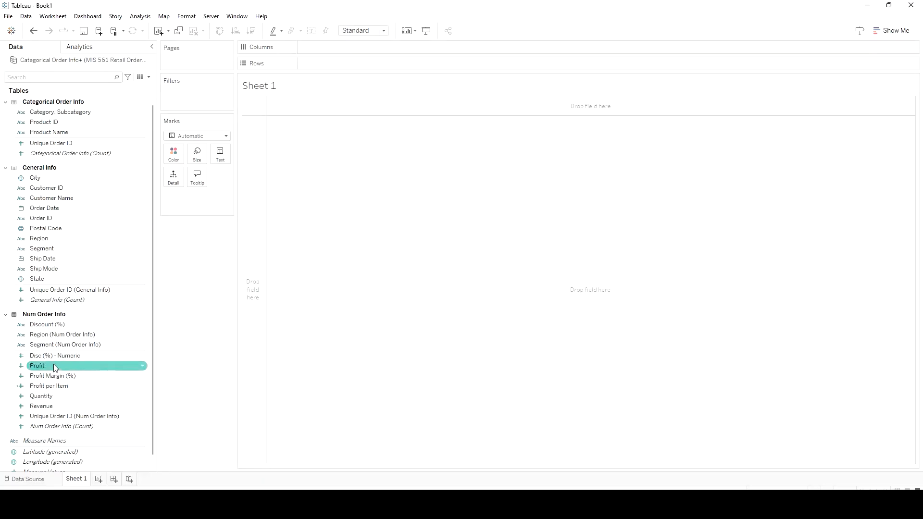
Add the Profit measure to the empty view of Sheet 1 as a text value
{"action": "left_click_drag", "start_coordinate": [53, 365], "coordinate": [592, 244]}
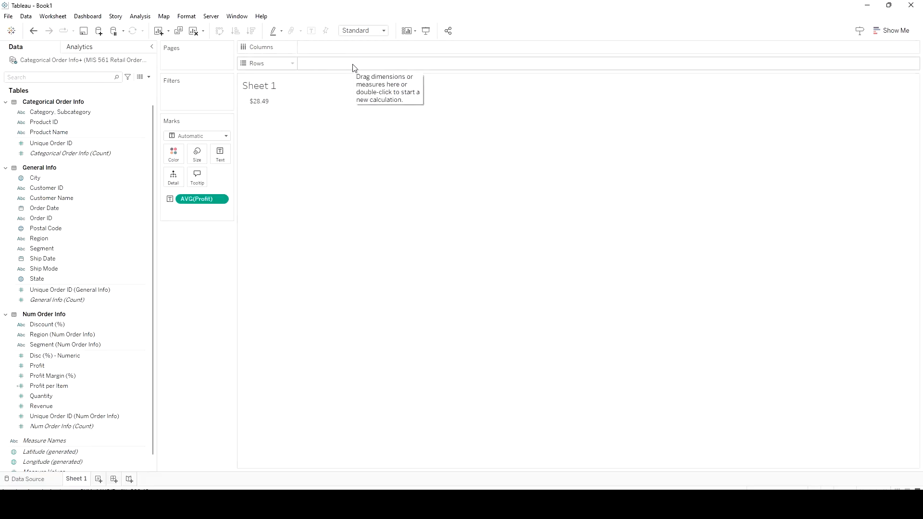
{"action": "left_click", "coordinate": [67, 229]}
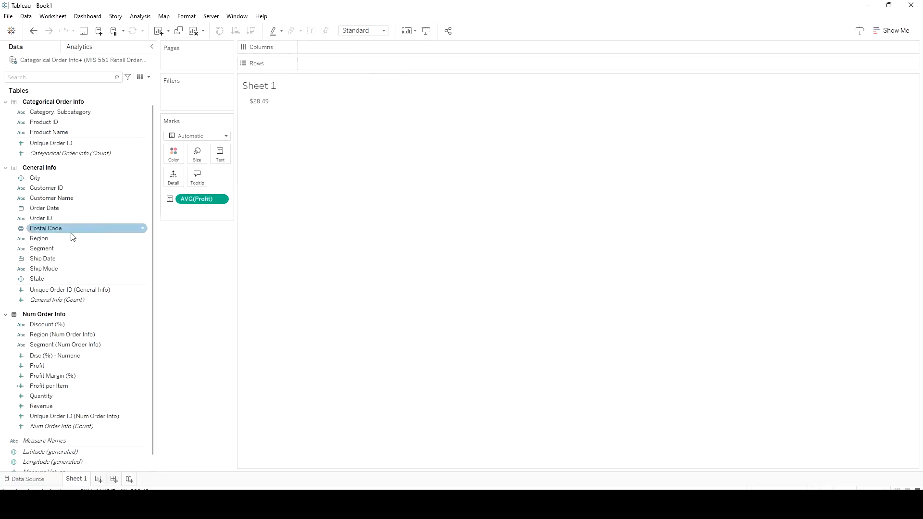
{"action": "left_click", "coordinate": [48, 269]}
{"action": "left_click", "coordinate": [50, 278]}
{"action": "mouse_move", "coordinate": [56, 279]}
{"action": "left_mouse_down"}
{"action": "mouse_move", "coordinate": [293, 189]}
{"action": "mouse_move", "coordinate": [330, 45]}
{"action": "left_mouse_up"}
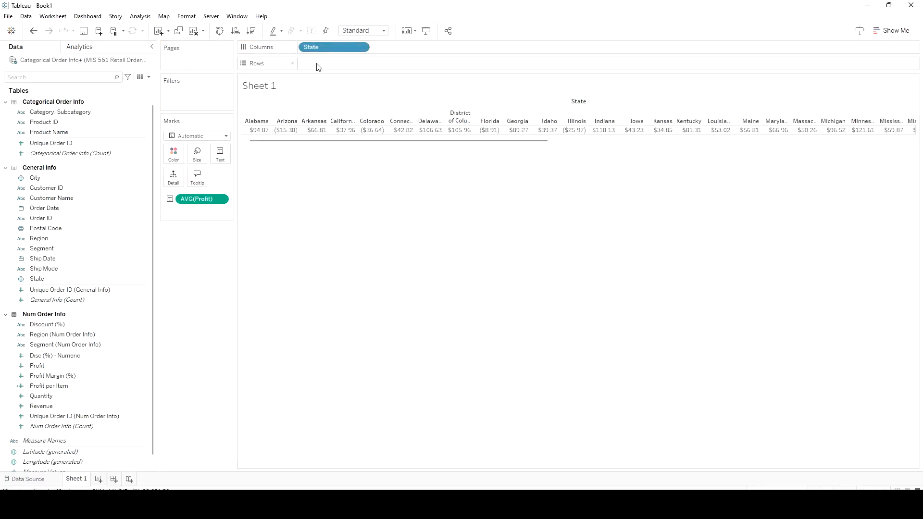
{"action": "left_click_drag", "start_coordinate": [317, 47], "coordinate": [315, 228]}
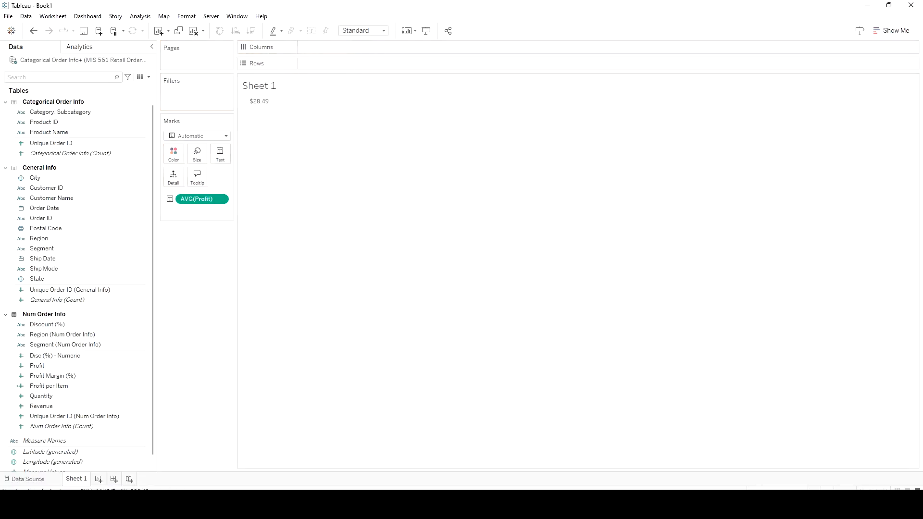
{"action": "left_click", "coordinate": [34, 229]}
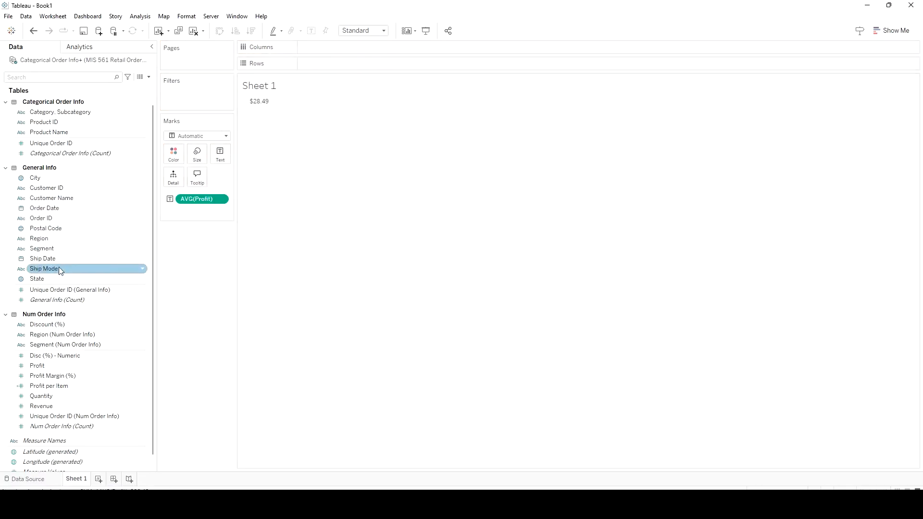
{"action": "left_click_drag", "start_coordinate": [57, 278], "coordinate": [344, 247]}
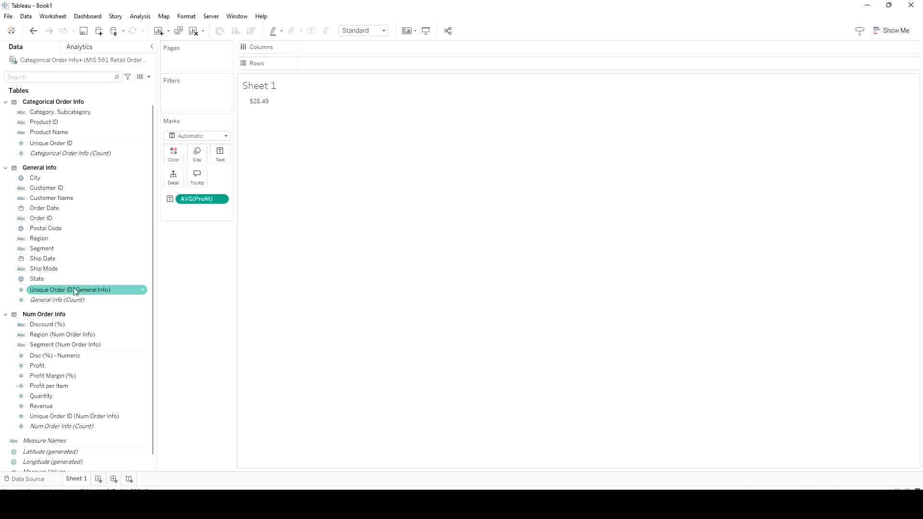
Build a horizontal bar chart with State on Rows and average Profit on Columns
{"action": "left_click_drag", "start_coordinate": [62, 278], "coordinate": [351, 64]}
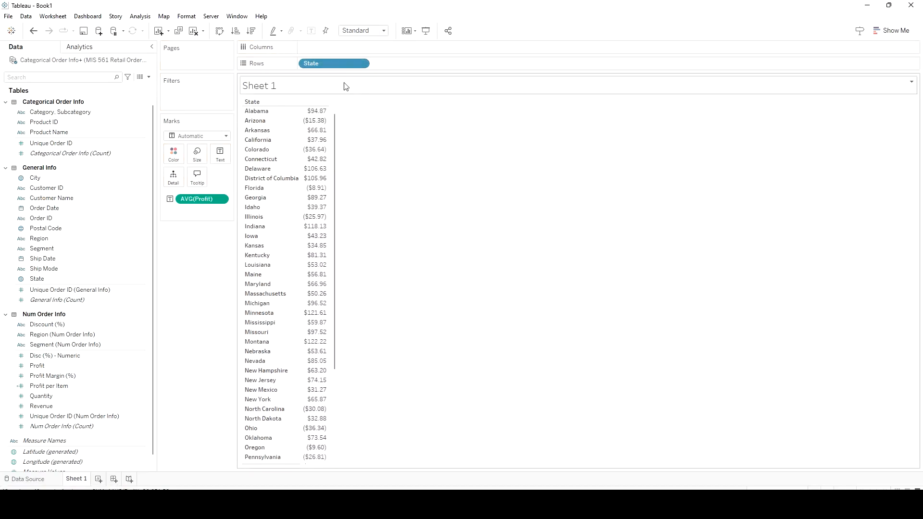
{"action": "left_click_drag", "start_coordinate": [202, 199], "coordinate": [326, 46]}
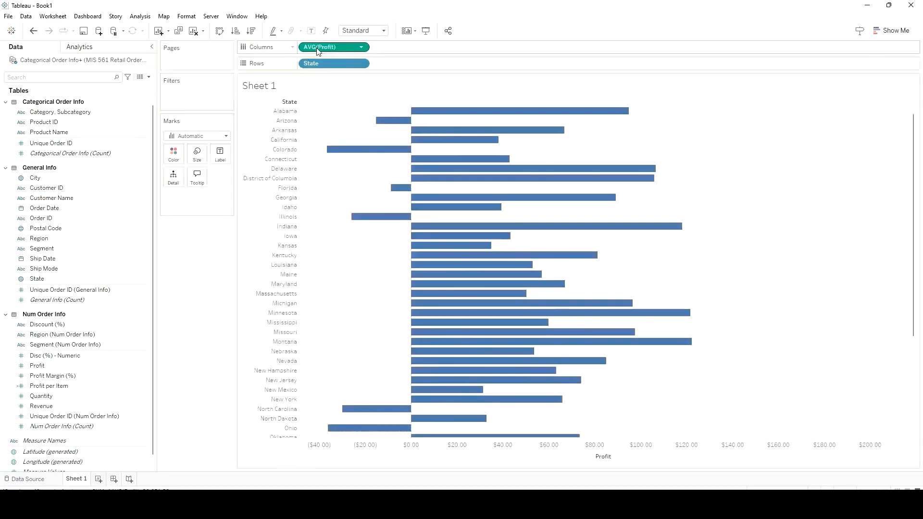
Sort the states in descending order of average Profit and review the chart from the highest to the lowest bars
{"action": "scroll", "coordinate": [369, 172], "scroll_direction": "down", "scroll_amount": 3}
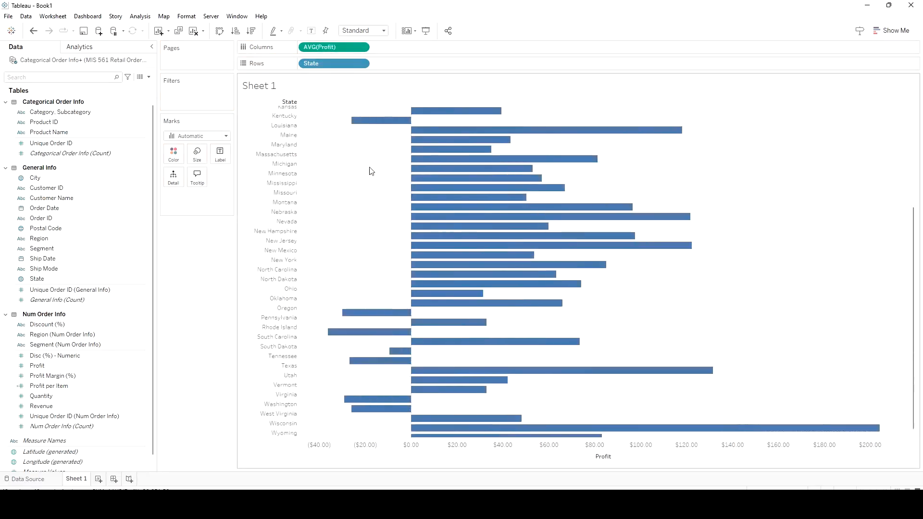
{"action": "scroll", "coordinate": [369, 171], "scroll_direction": "up", "scroll_amount": 3}
{"action": "scroll", "coordinate": [371, 171], "scroll_direction": "down", "scroll_amount": 3}
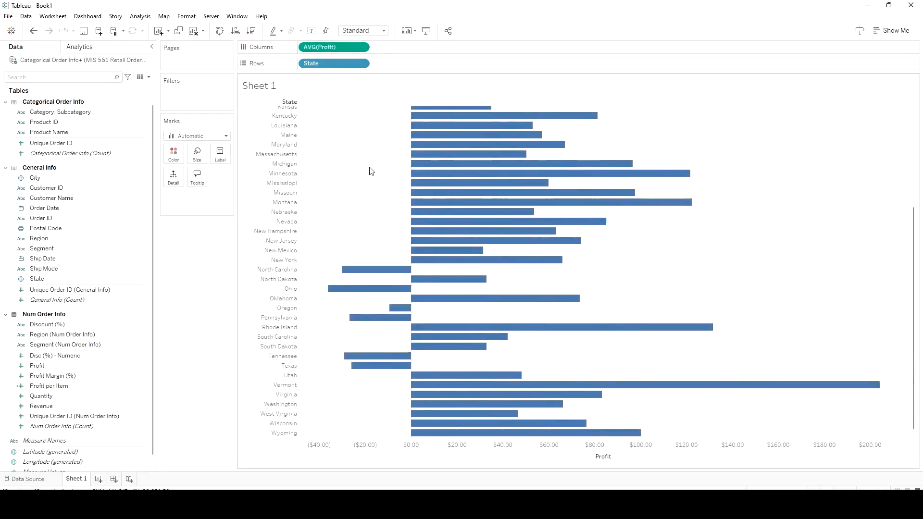
{"action": "scroll", "coordinate": [371, 171], "scroll_direction": "up", "scroll_amount": 3}
{"action": "scroll", "coordinate": [371, 171], "scroll_direction": "down", "scroll_amount": 3}
{"action": "scroll", "coordinate": [372, 170], "scroll_direction": "up", "scroll_amount": 3}
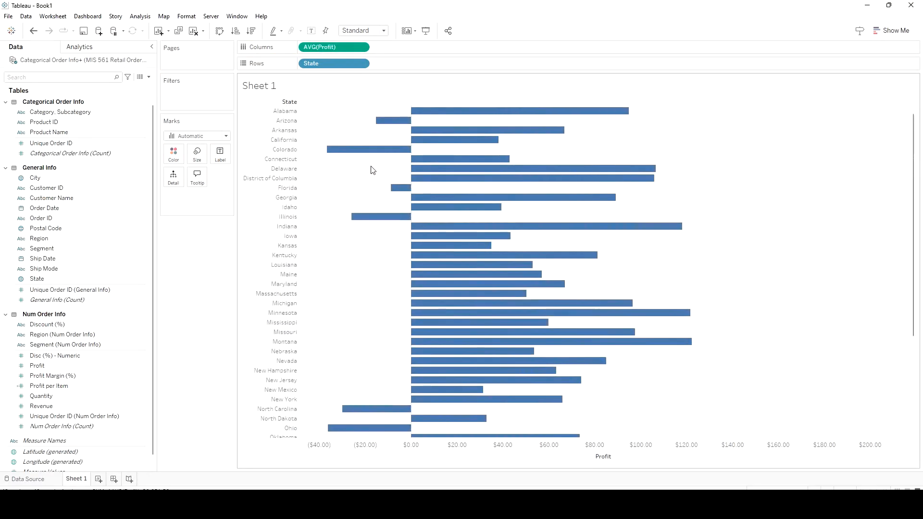
{"action": "left_click", "coordinate": [251, 32]}
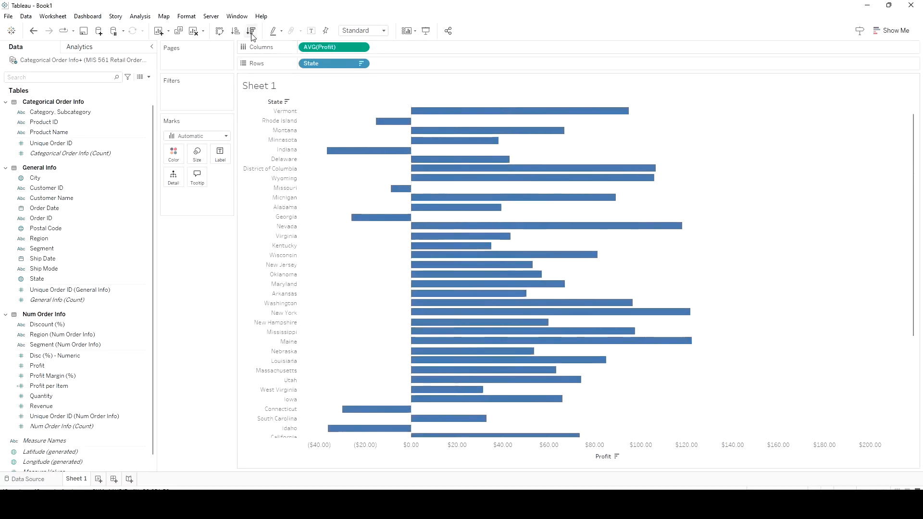
{"action": "mouse_move", "coordinate": [422, 115]}
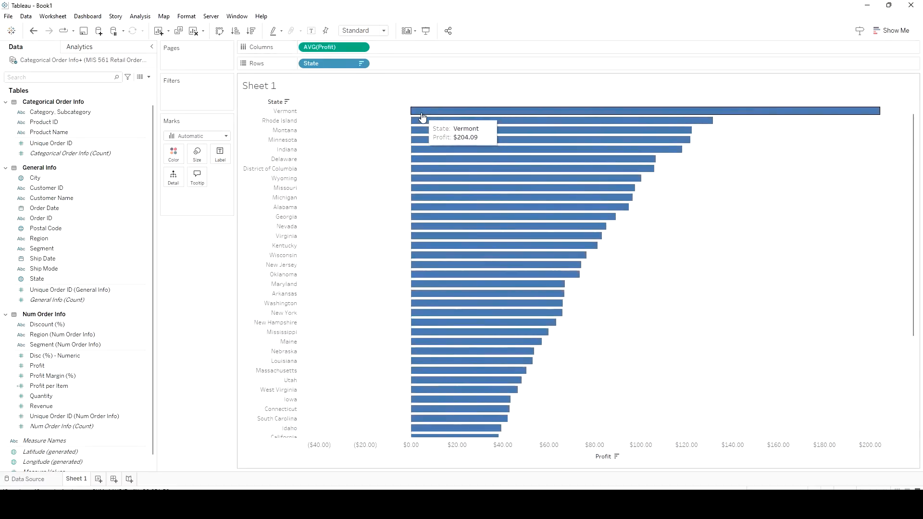
{"action": "scroll", "coordinate": [422, 115], "scroll_direction": "down", "scroll_amount": 3}
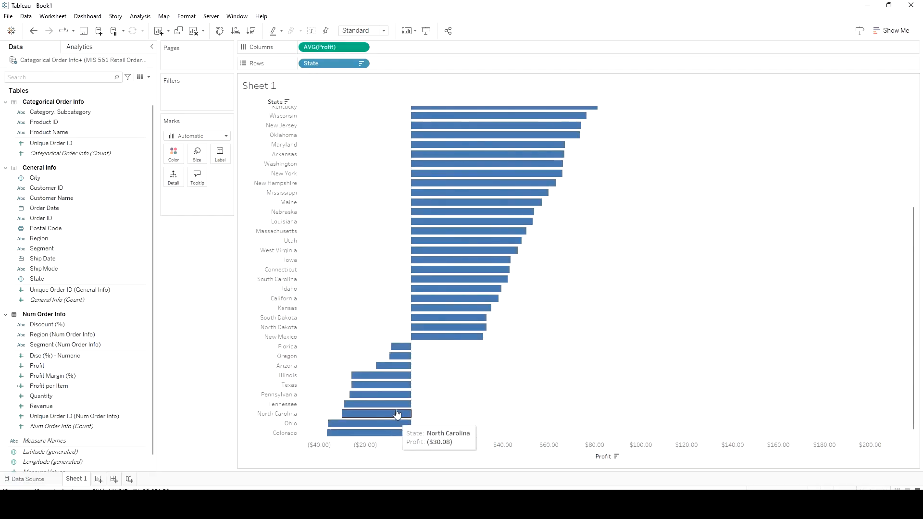
Convert the bar chart to a filled map of average Profit by state, trying the symbol map first
{"action": "left_click", "coordinate": [894, 31]}
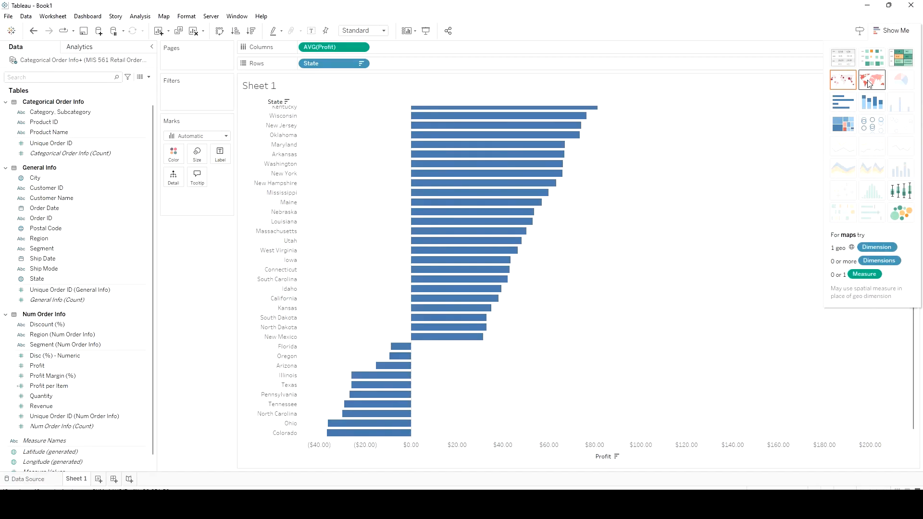
{"action": "left_click", "coordinate": [851, 86]}
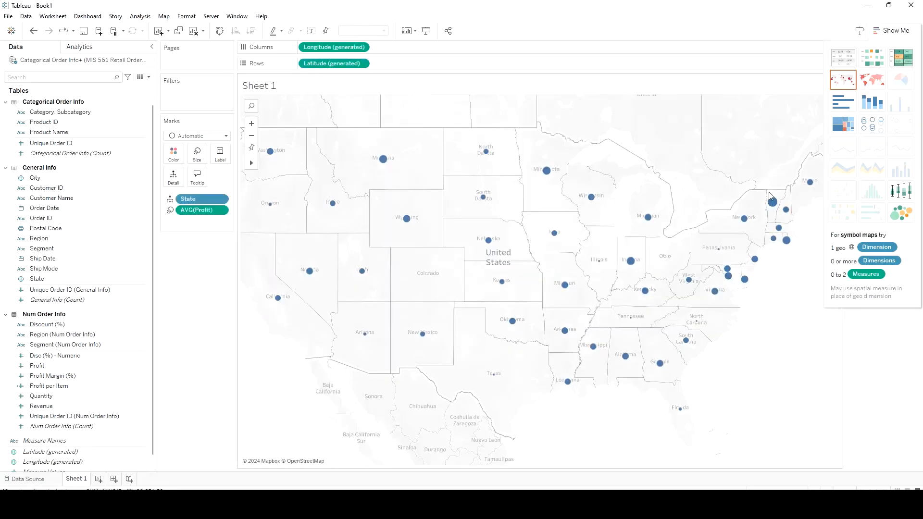
{"action": "mouse_move", "coordinate": [770, 210]}
{"action": "left_click", "coordinate": [872, 87]}
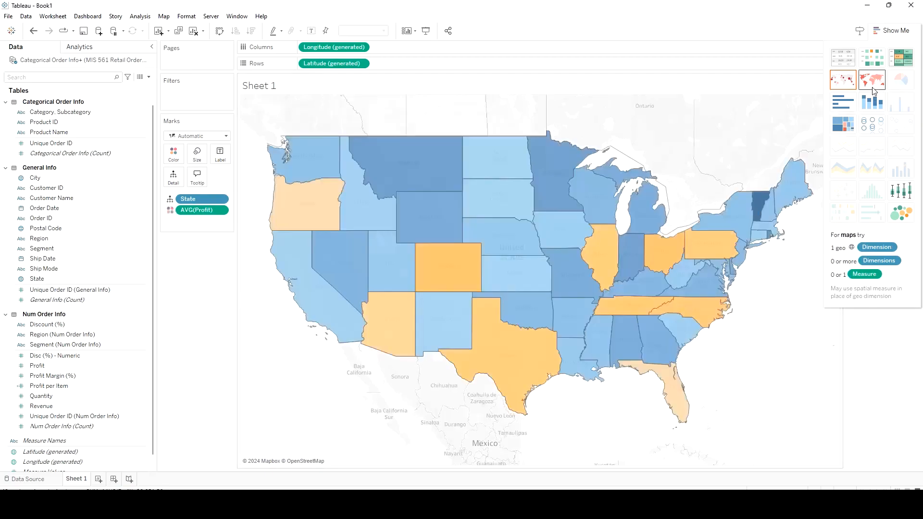
{"action": "left_click", "coordinate": [897, 36]}
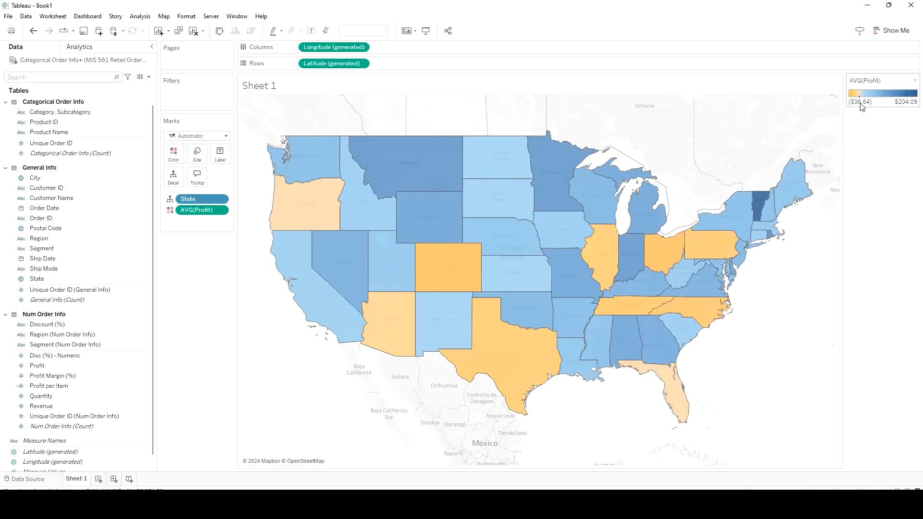
In the average Profit color settings, enable fixed start, end and center values, with the center at 0, and apply them
{"action": "left_click", "coordinate": [914, 80]}
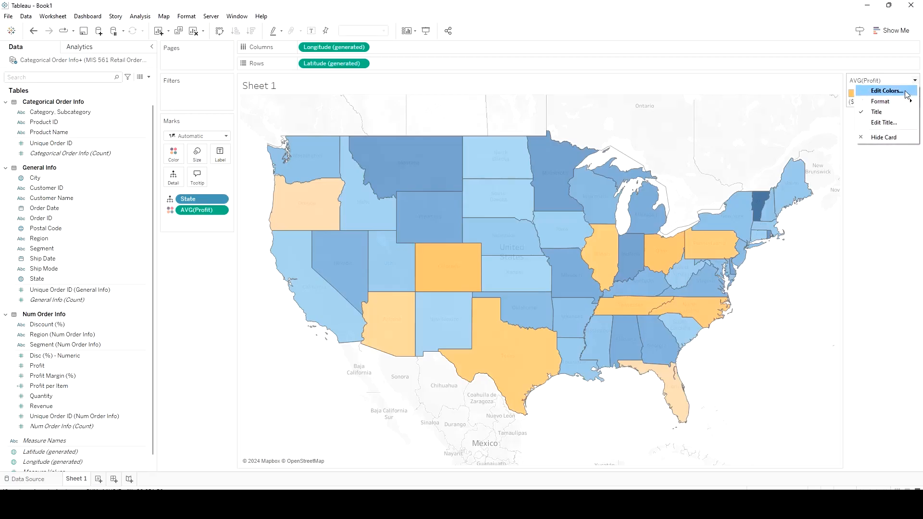
{"action": "left_click", "coordinate": [906, 92]}
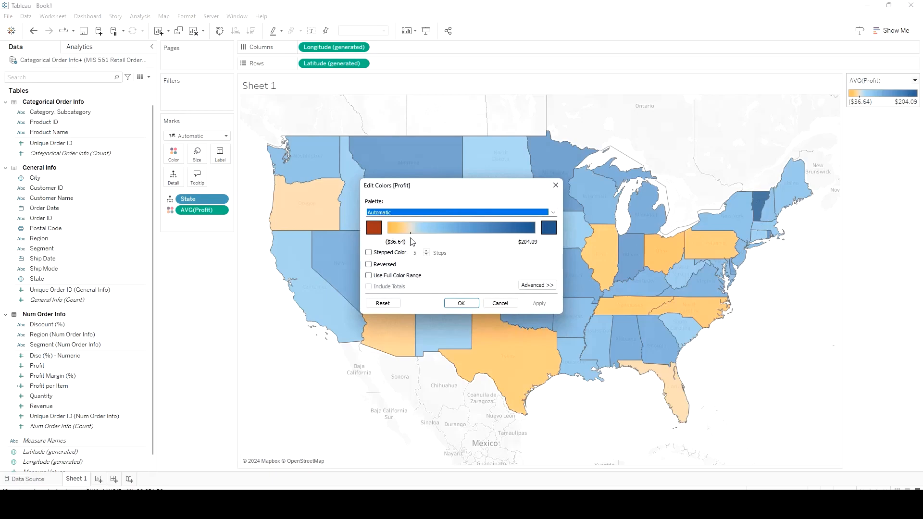
{"action": "left_click", "coordinate": [369, 276]}
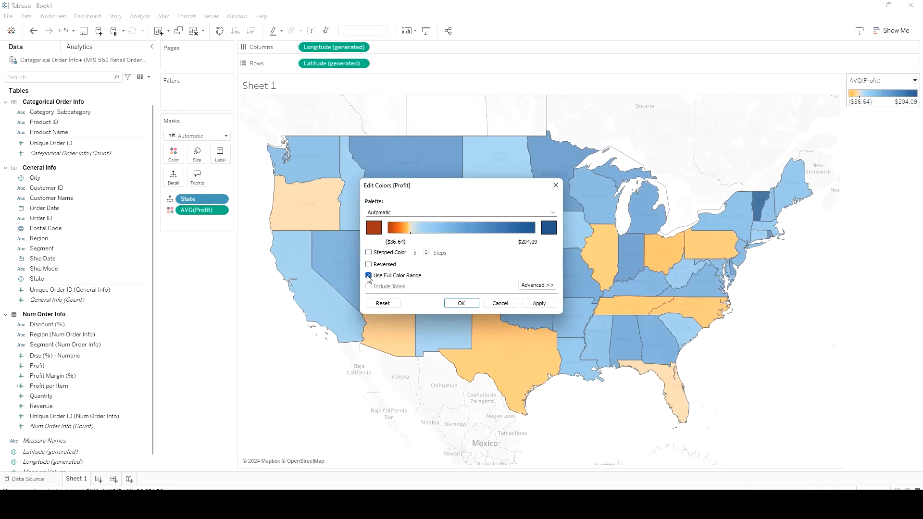
{"action": "left_click", "coordinate": [368, 277]}
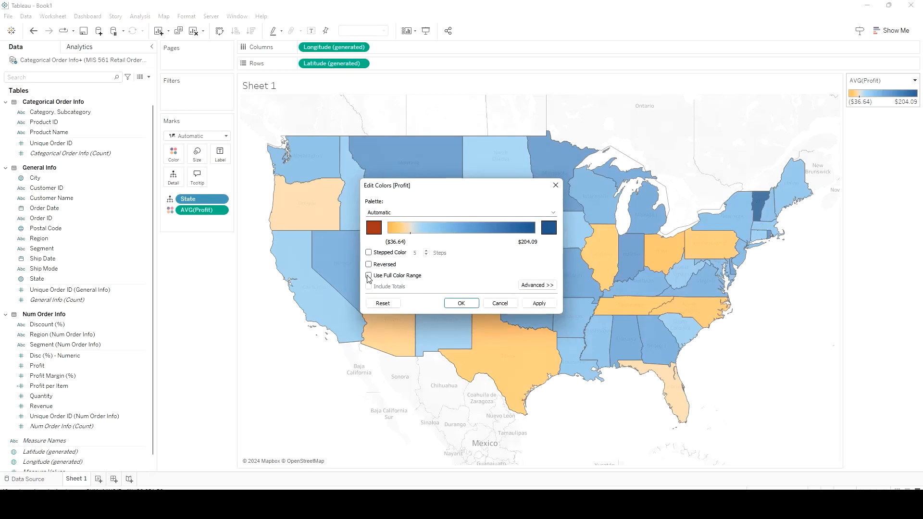
{"action": "left_click", "coordinate": [537, 285]}
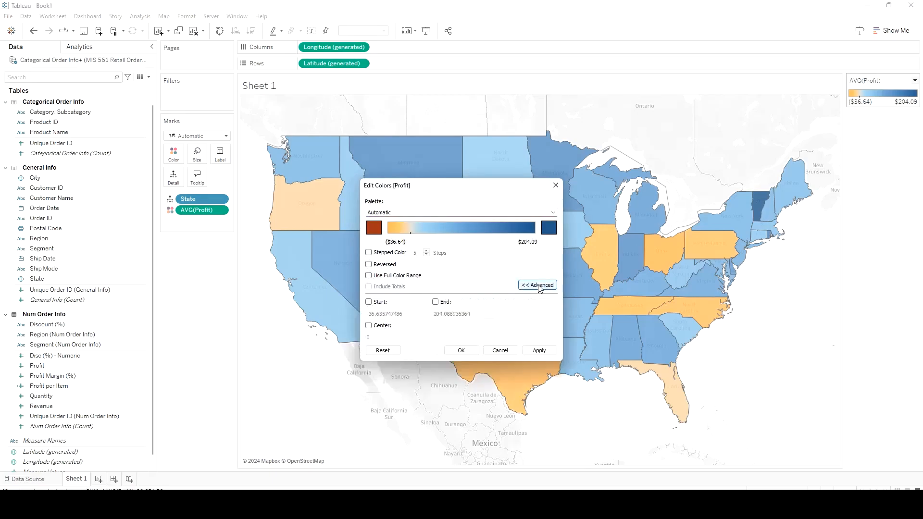
{"action": "left_click", "coordinate": [369, 302]}
{"action": "left_click", "coordinate": [436, 301]}
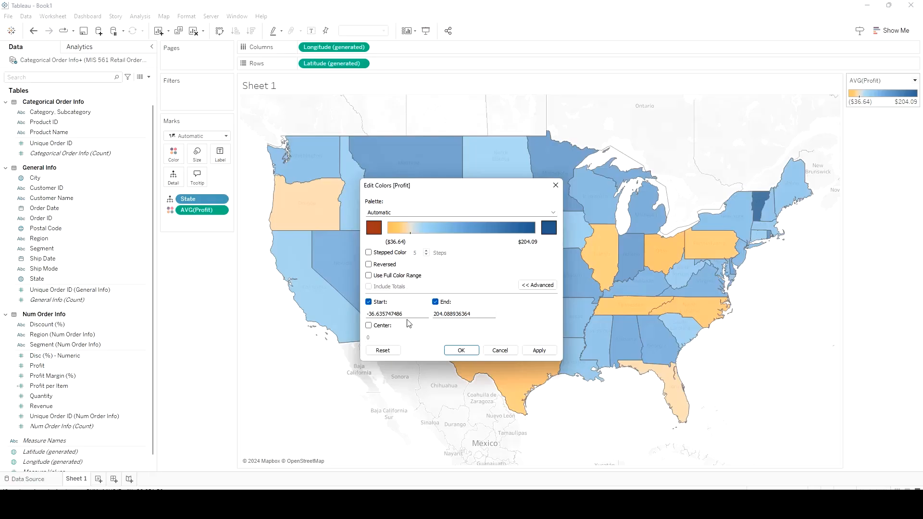
{"action": "left_click", "coordinate": [369, 326]}
{"action": "left_click", "coordinate": [538, 350]}
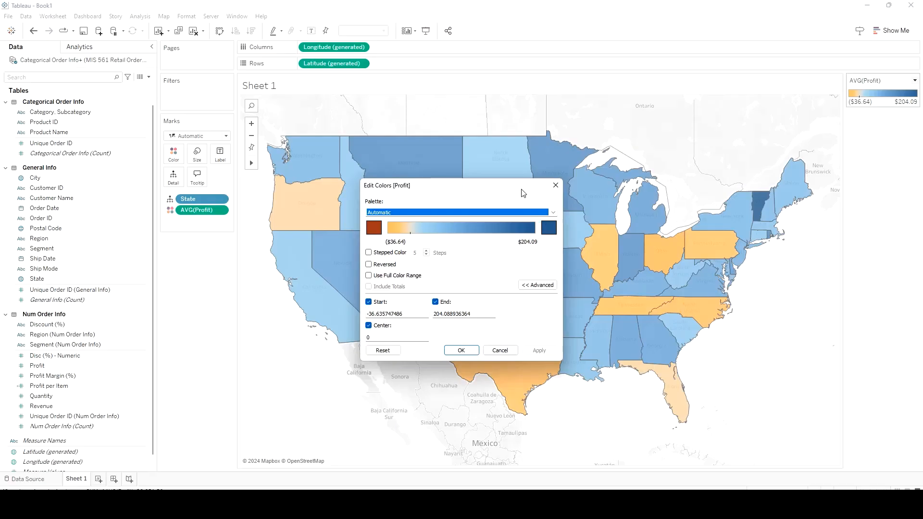
Enable the full color range for average Profit and apply the Green palette to the map
{"action": "left_click_drag", "start_coordinate": [523, 193], "coordinate": [427, 187]}
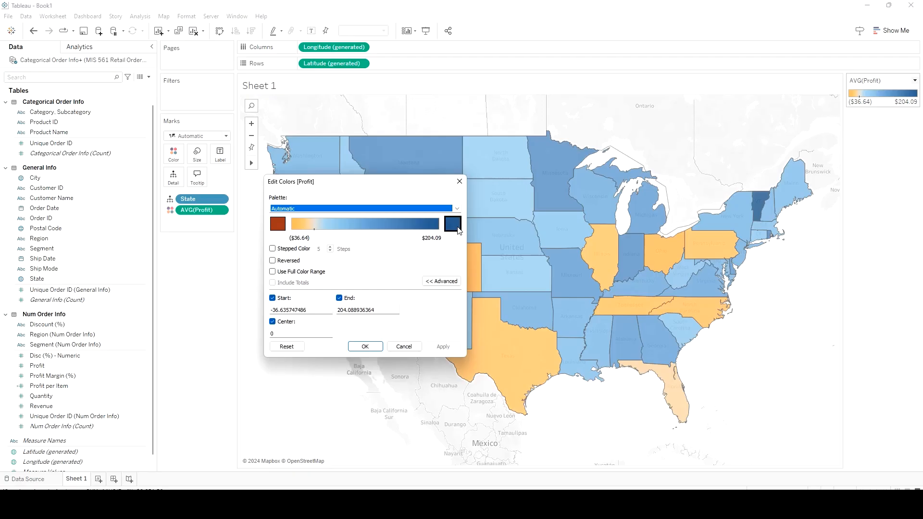
{"action": "left_click", "coordinate": [272, 272]}
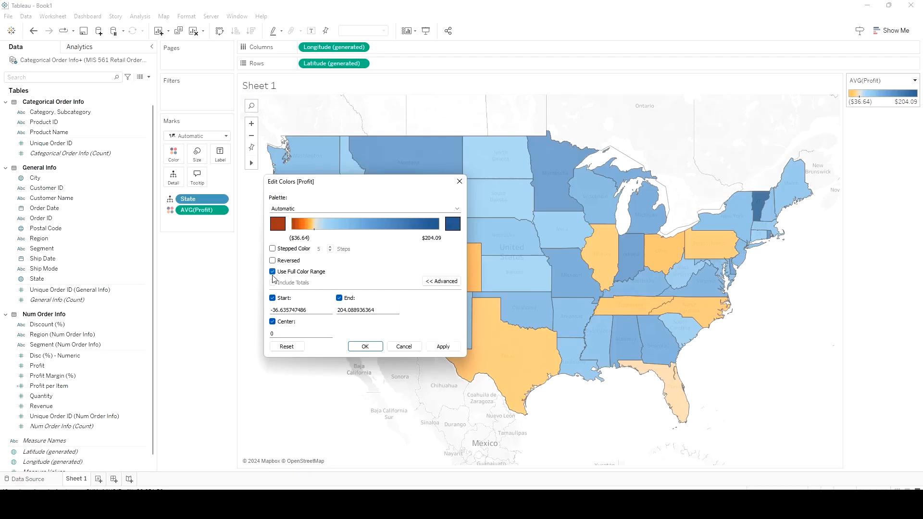
{"action": "left_click", "coordinate": [456, 209]}
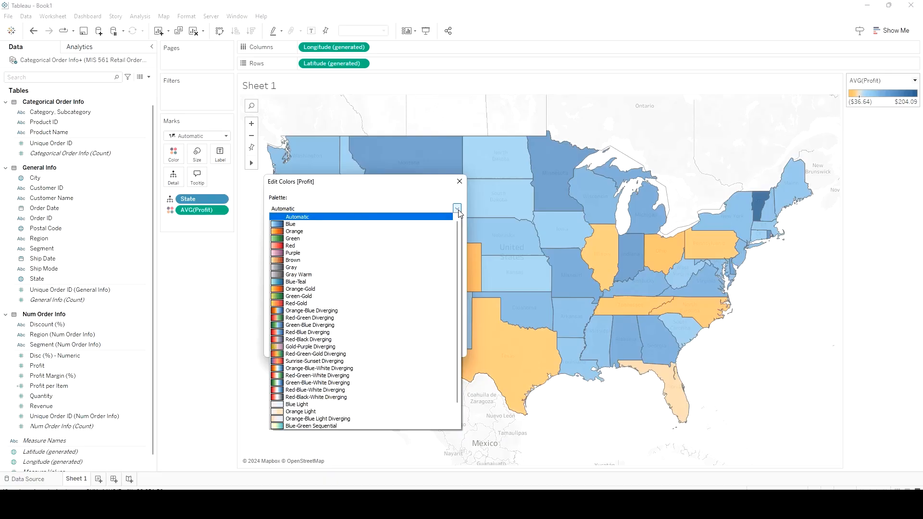
{"action": "left_click", "coordinate": [402, 240]}
{"action": "left_click", "coordinate": [443, 346]}
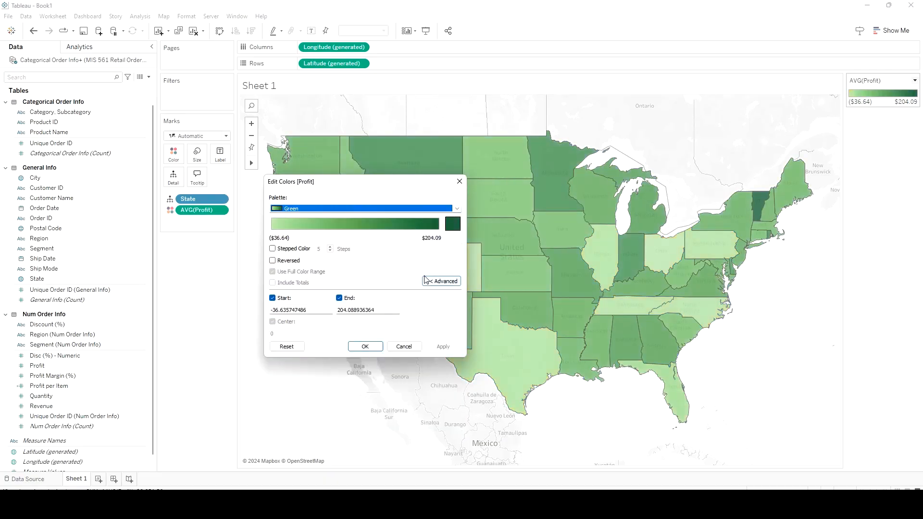
Apply the Red-Green Diverging palette to the average Profit map and move the color settings aside to view all states
{"action": "left_click", "coordinate": [457, 209]}
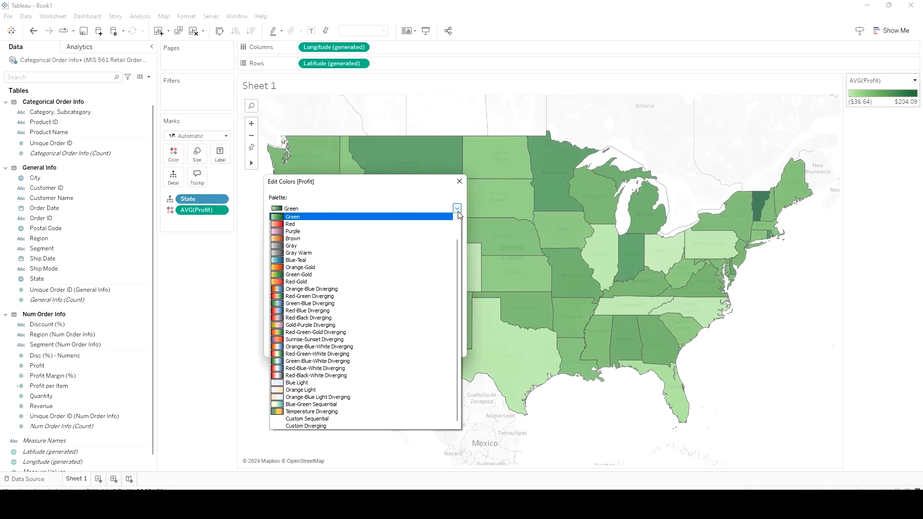
{"action": "left_click", "coordinate": [366, 300]}
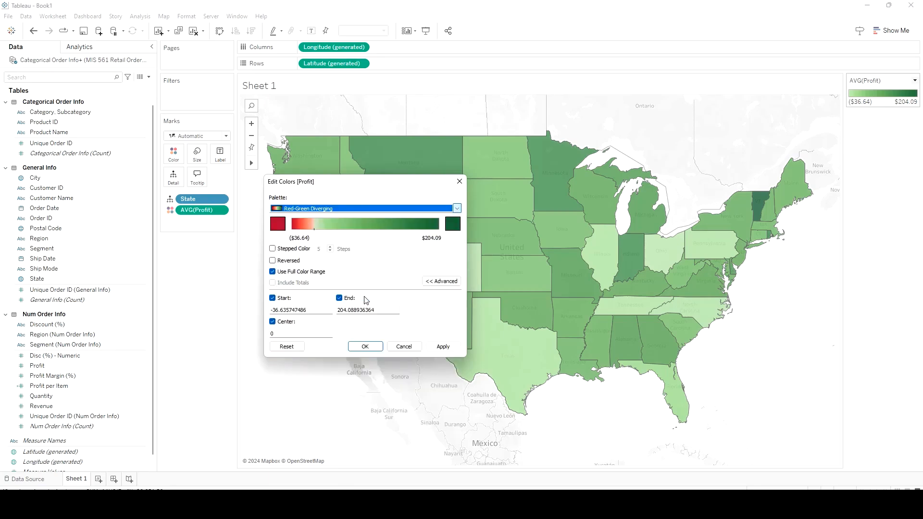
{"action": "left_click", "coordinate": [440, 348]}
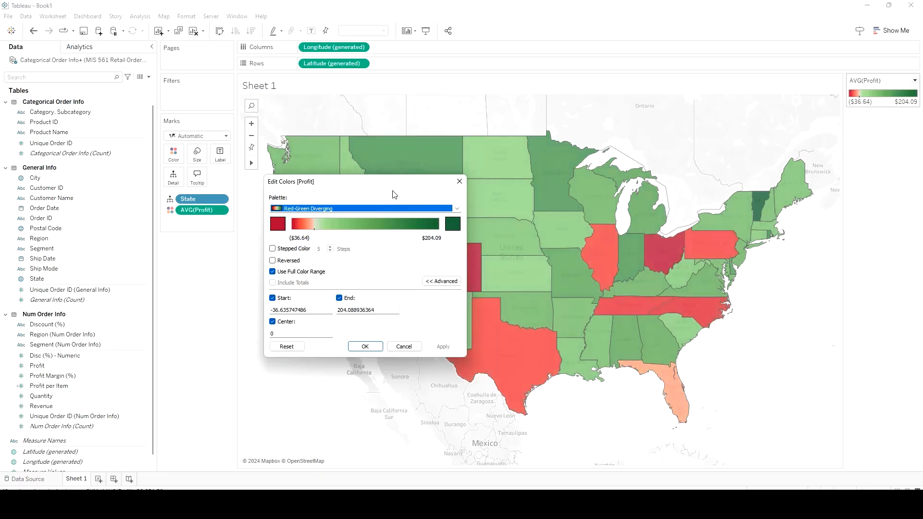
{"action": "left_click_drag", "start_coordinate": [395, 186], "coordinate": [182, 273]}
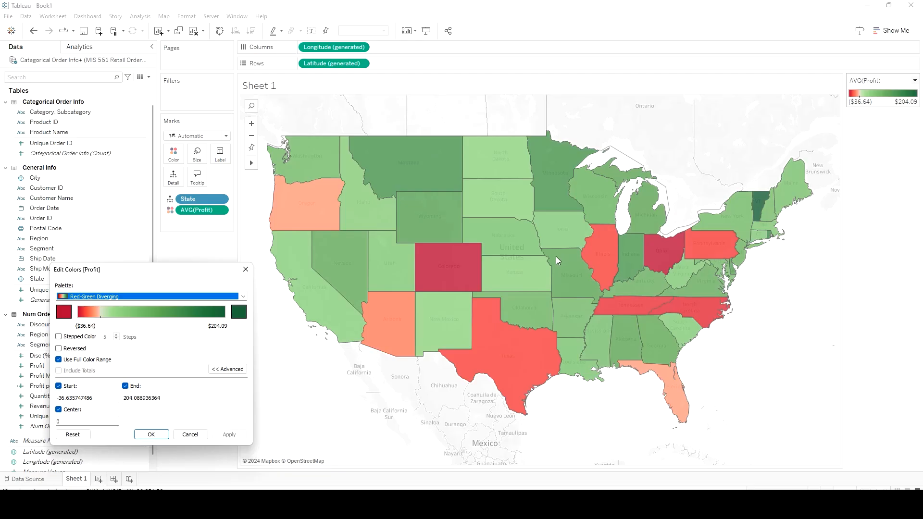
Apply the Automatic palette to the average Profit map and turn off its full color range
{"action": "left_click", "coordinate": [242, 296]}
{"action": "scroll", "coordinate": [244, 329], "scroll_direction": "up", "scroll_amount": 1}
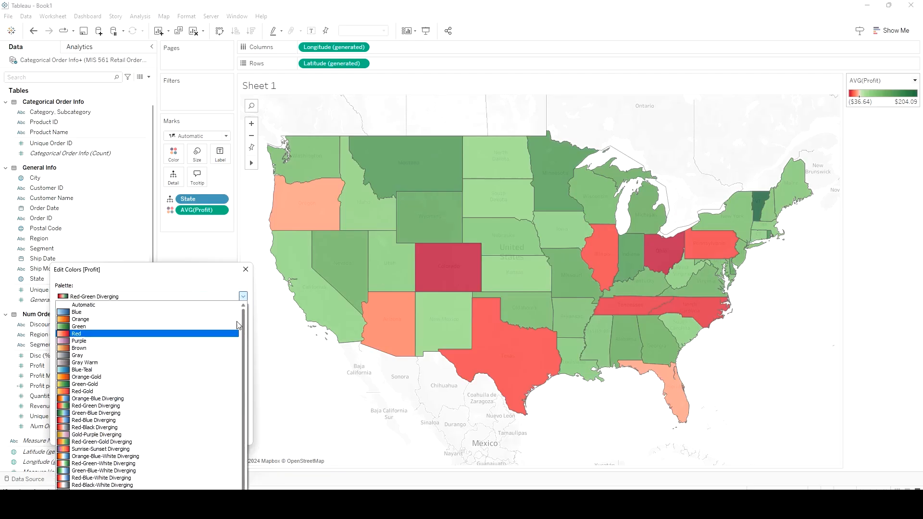
{"action": "left_click", "coordinate": [190, 305]}
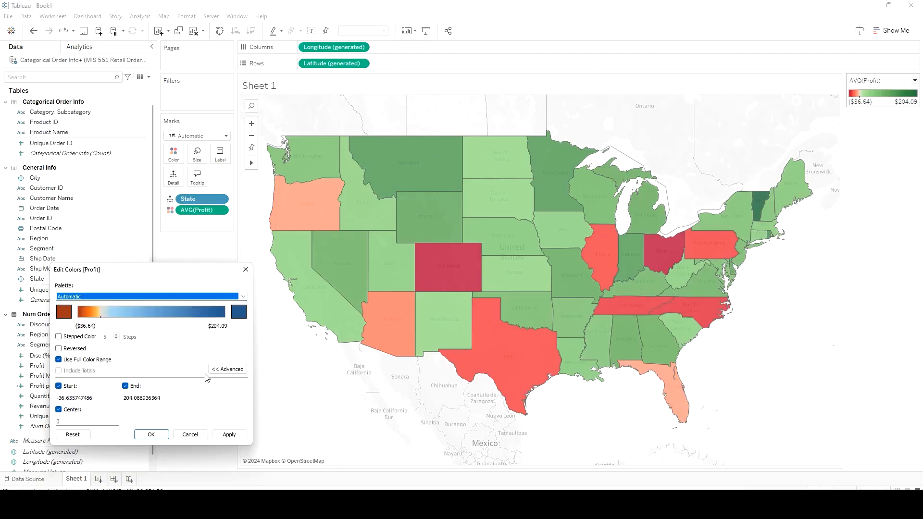
{"action": "left_click", "coordinate": [225, 435]}
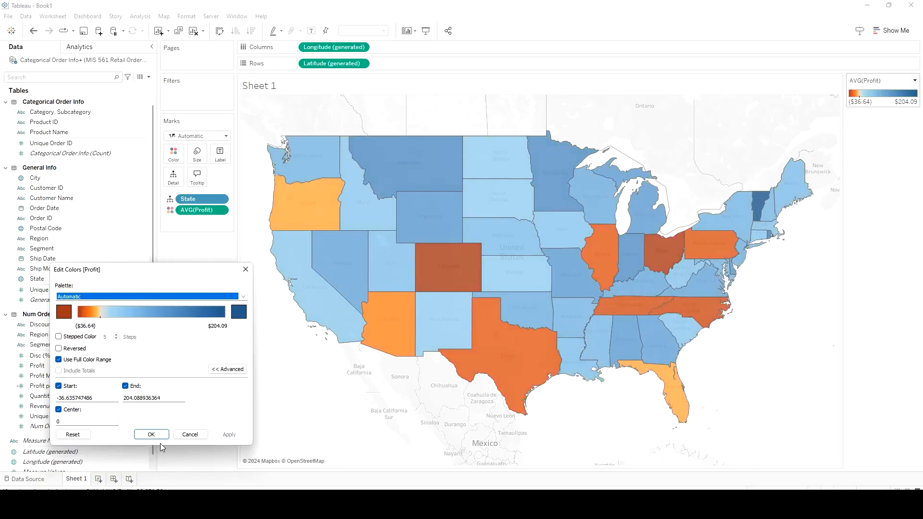
{"action": "left_click", "coordinate": [59, 360]}
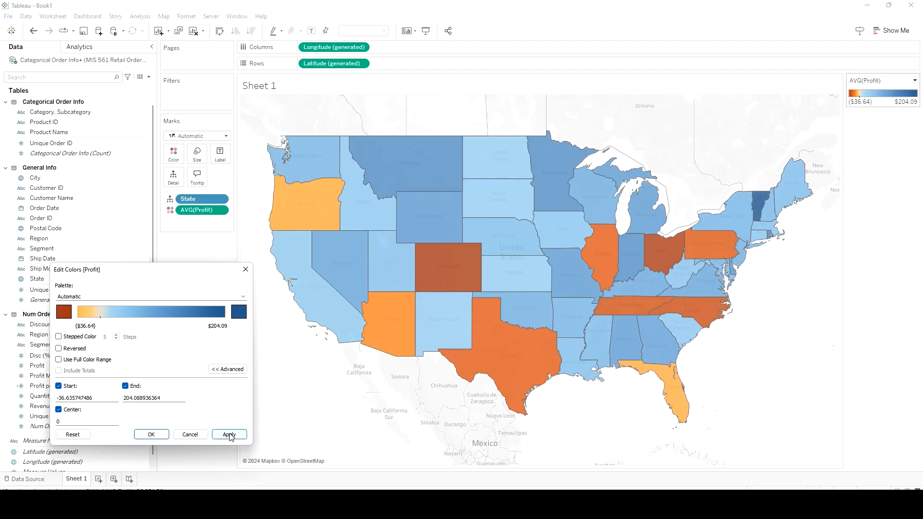
{"action": "left_click", "coordinate": [229, 434]}
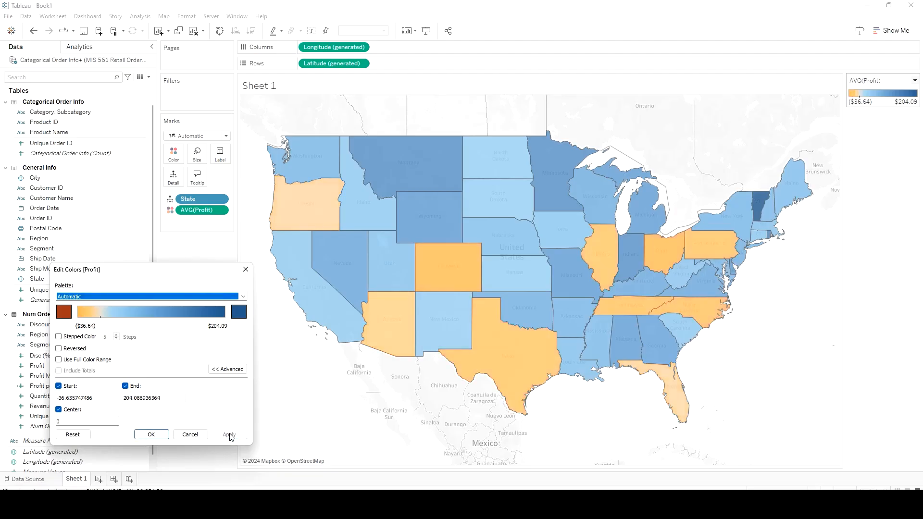
Turn the full color range for average Profit back on and apply it to the map
{"action": "left_click", "coordinate": [59, 360]}
{"action": "left_click", "coordinate": [59, 349]}
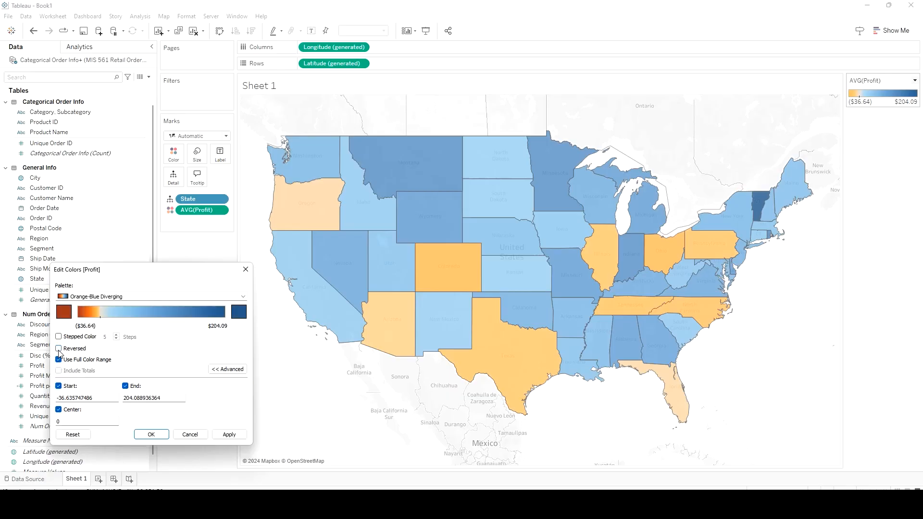
{"action": "left_click", "coordinate": [229, 434]}
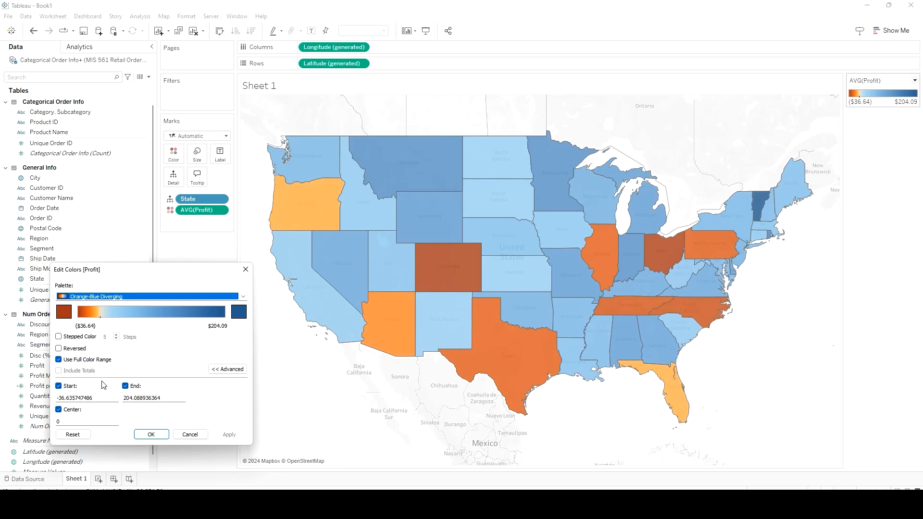
Disable the full color range for average Profit, apply the change and close the color settings
{"action": "left_click", "coordinate": [65, 362]}
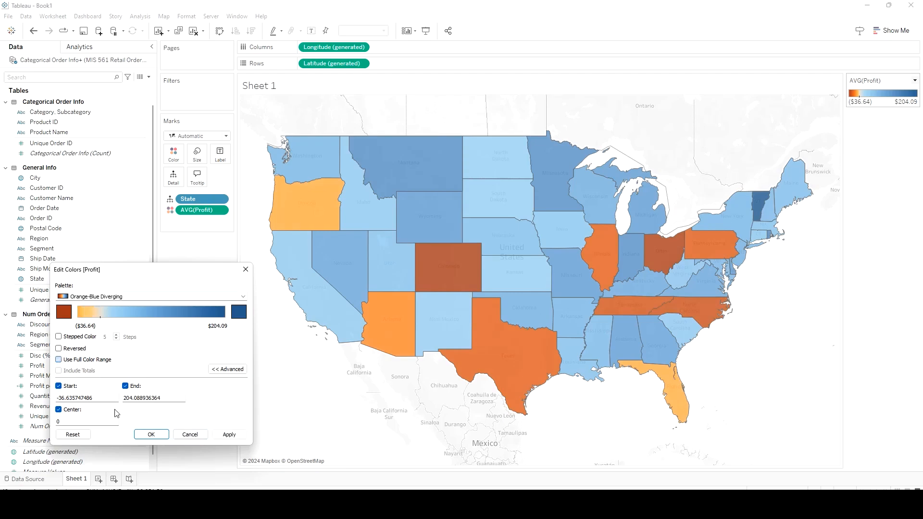
{"action": "left_click", "coordinate": [230, 434]}
{"action": "left_click", "coordinate": [146, 435]}
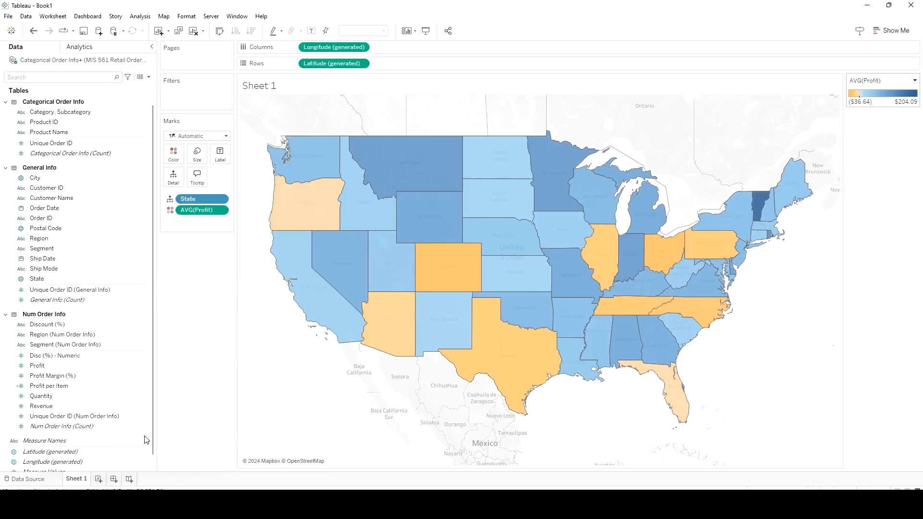
Label each state on the map with its average Profit and check the states with losses
{"action": "mouse_move", "coordinate": [564, 378]}
{"action": "left_click_drag", "start_coordinate": [66, 371], "coordinate": [217, 159]}
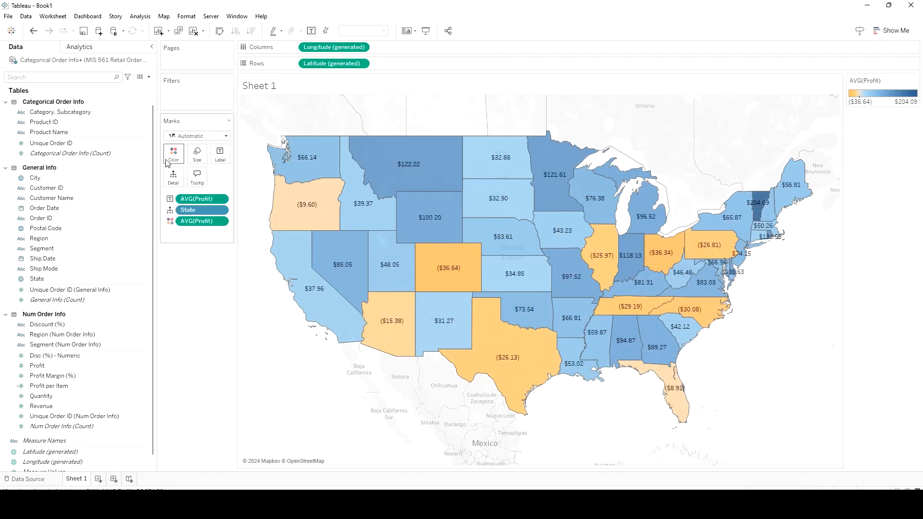
{"action": "mouse_move", "coordinate": [478, 345]}
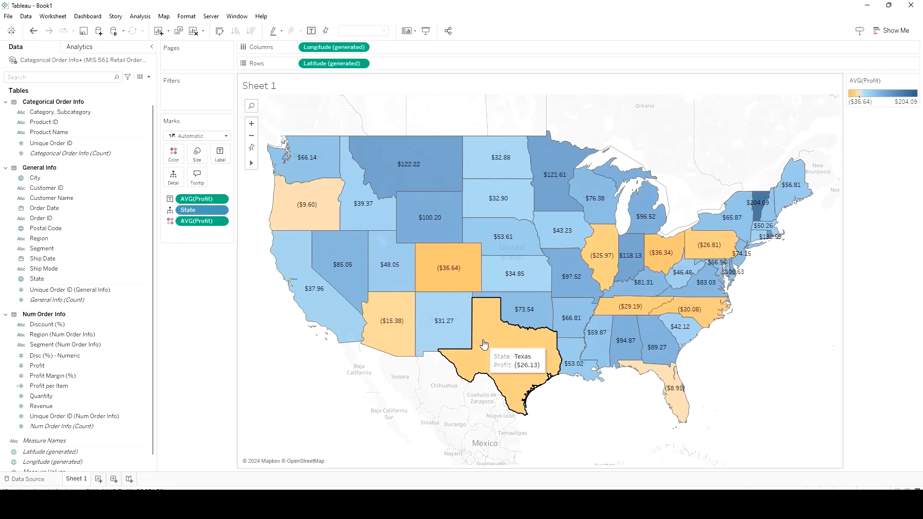
{"action": "mouse_move", "coordinate": [447, 264]}
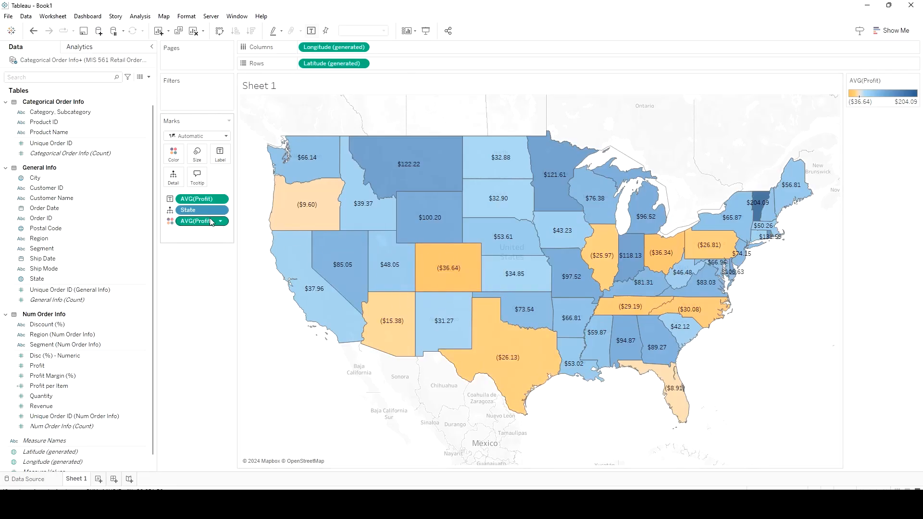
Examine the axis, pane, shading and font formatting options for the AVG(Profit) label
{"action": "left_click", "coordinate": [223, 199]}
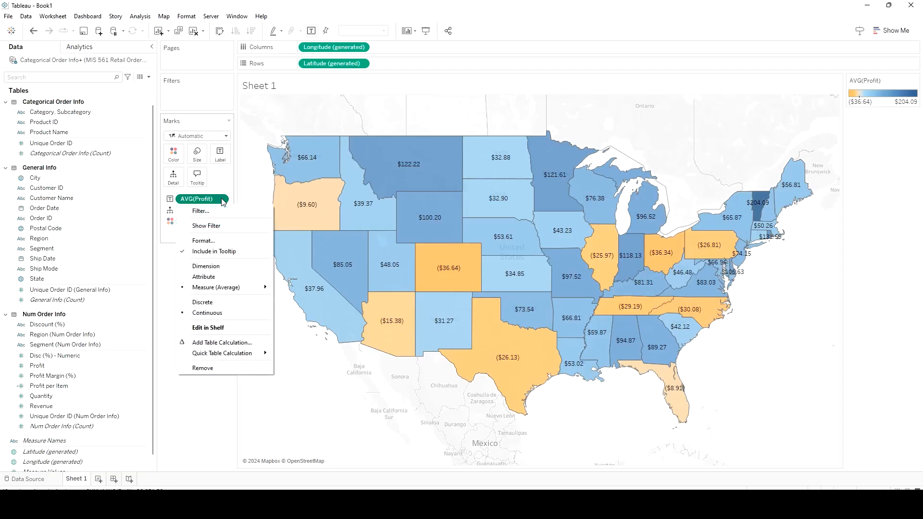
{"action": "left_click", "coordinate": [222, 241]}
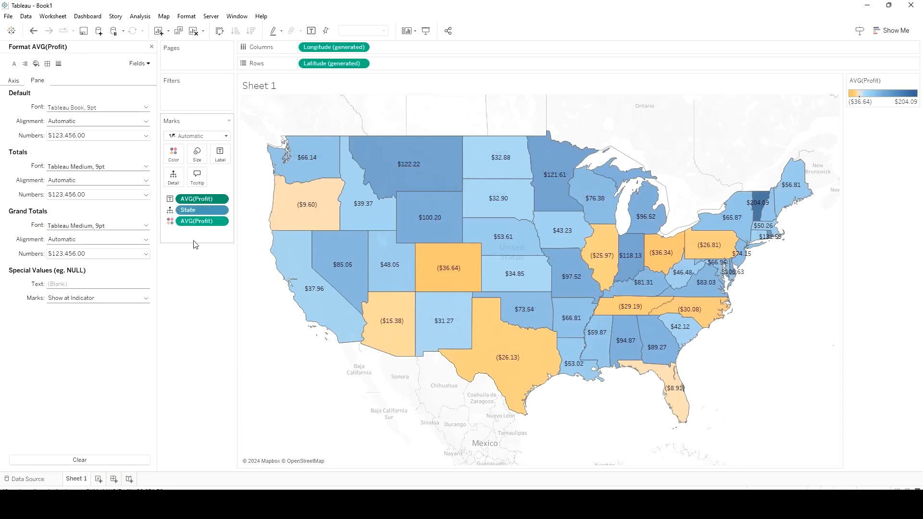
{"action": "left_click", "coordinate": [18, 83]}
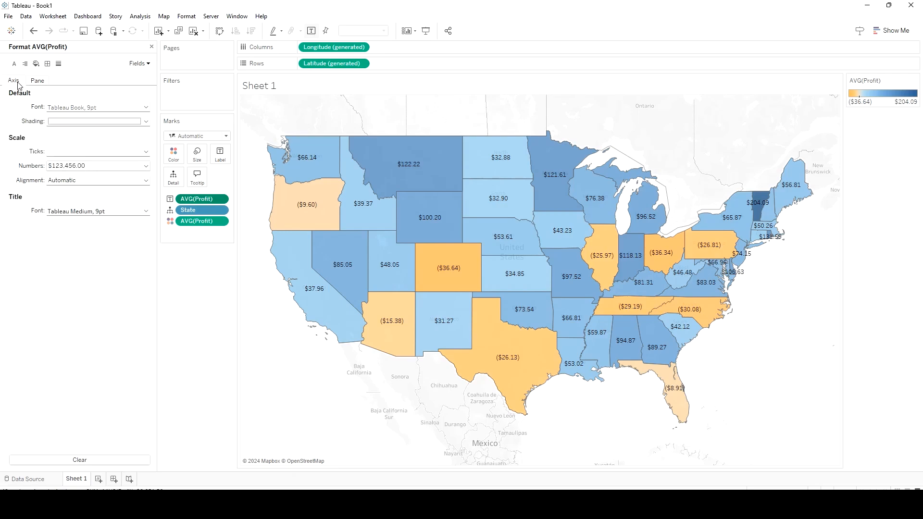
{"action": "left_click", "coordinate": [34, 82]}
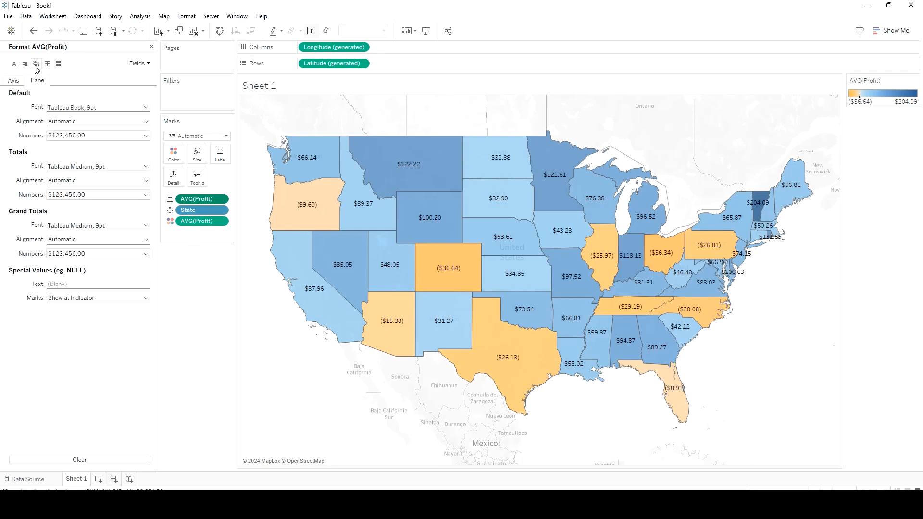
{"action": "left_click", "coordinate": [36, 65]}
{"action": "left_click", "coordinate": [13, 64]}
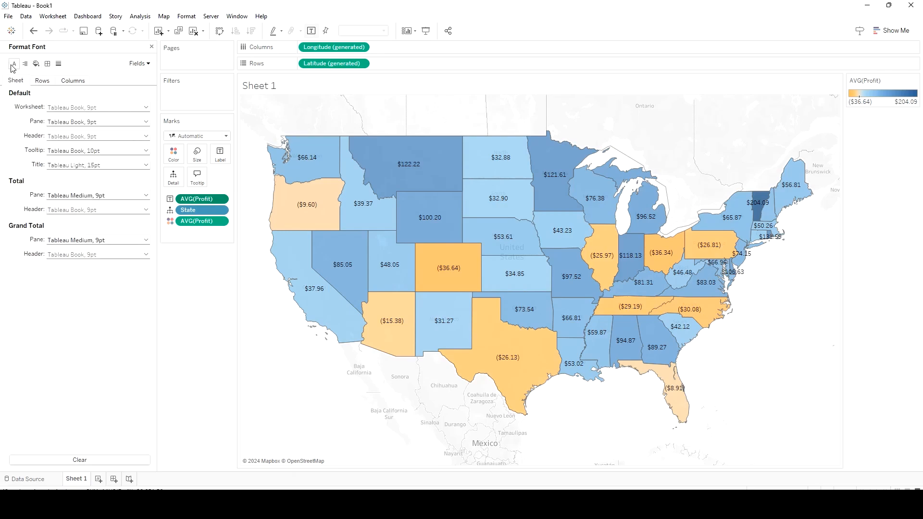
{"action": "left_click", "coordinate": [152, 47]}
Set the totals number format of the AVG(Profit) label to Currency (Custom) with two decimals, comparing the other formats first
{"action": "mouse_move", "coordinate": [307, 209]}
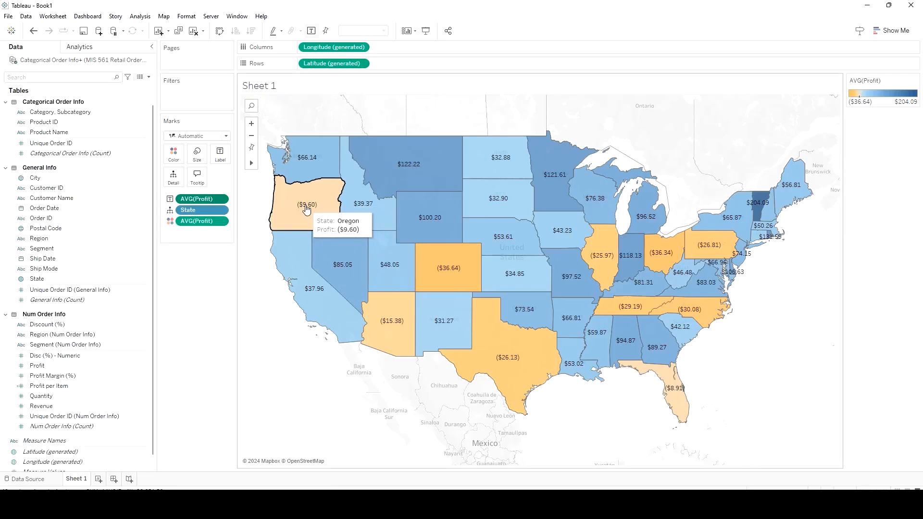
{"action": "left_click", "coordinate": [221, 199]}
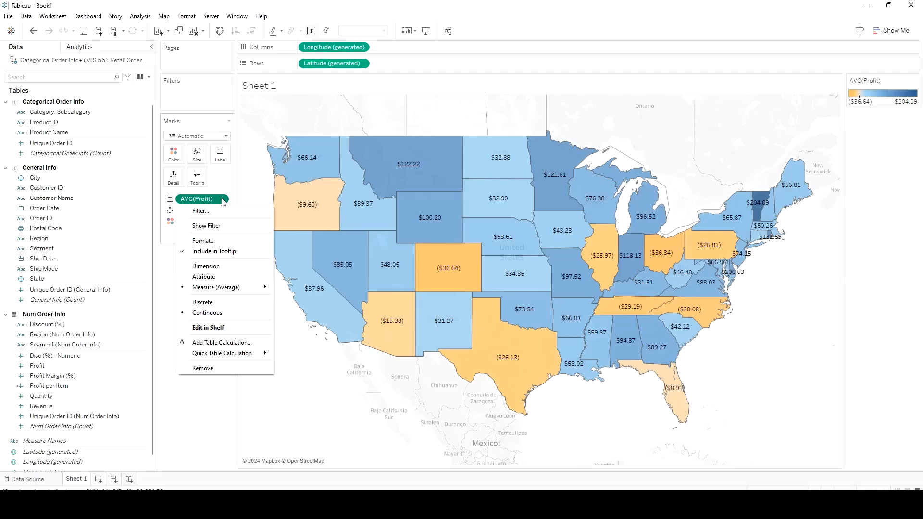
{"action": "left_click", "coordinate": [240, 241]}
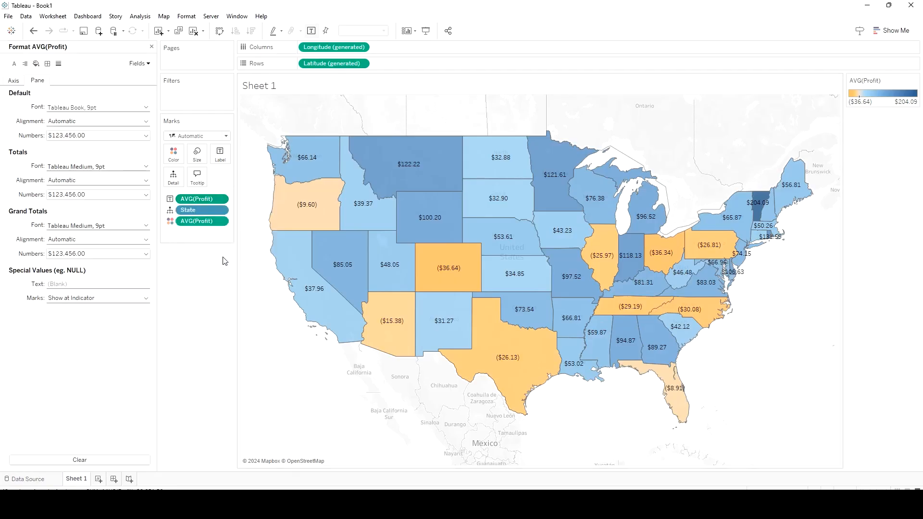
{"action": "left_click", "coordinate": [93, 194]}
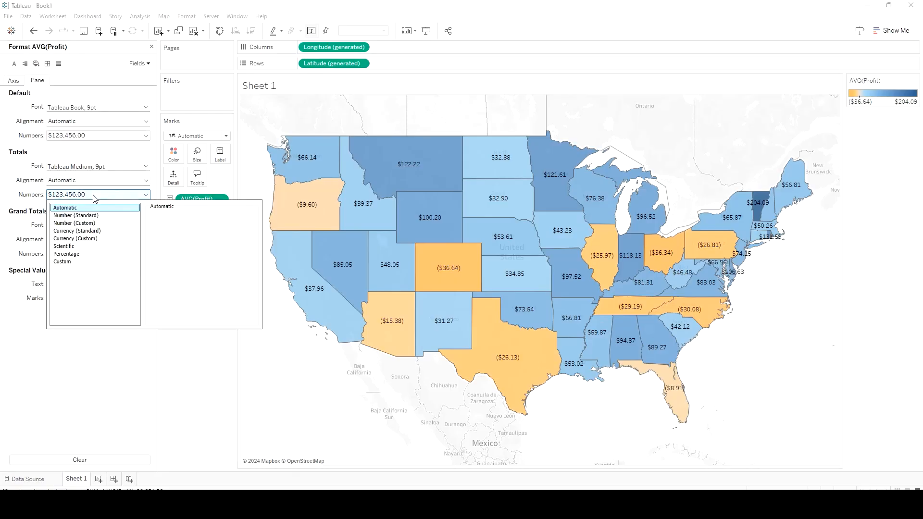
{"action": "left_click", "coordinate": [86, 239]}
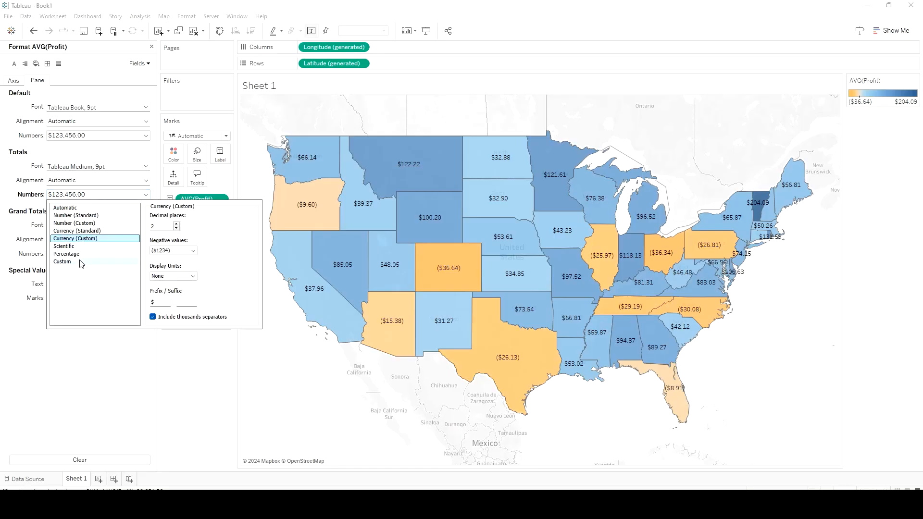
{"action": "left_click", "coordinate": [80, 261]}
{"action": "left_click", "coordinate": [88, 224]}
{"action": "left_click", "coordinate": [90, 238]}
{"action": "left_click", "coordinate": [91, 231]}
{"action": "left_click", "coordinate": [126, 239]}
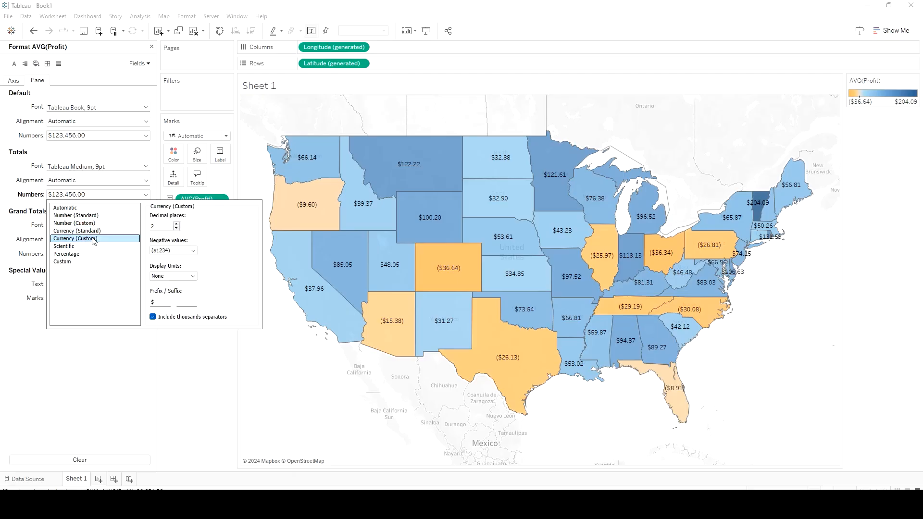
{"action": "left_click", "coordinate": [212, 357]}
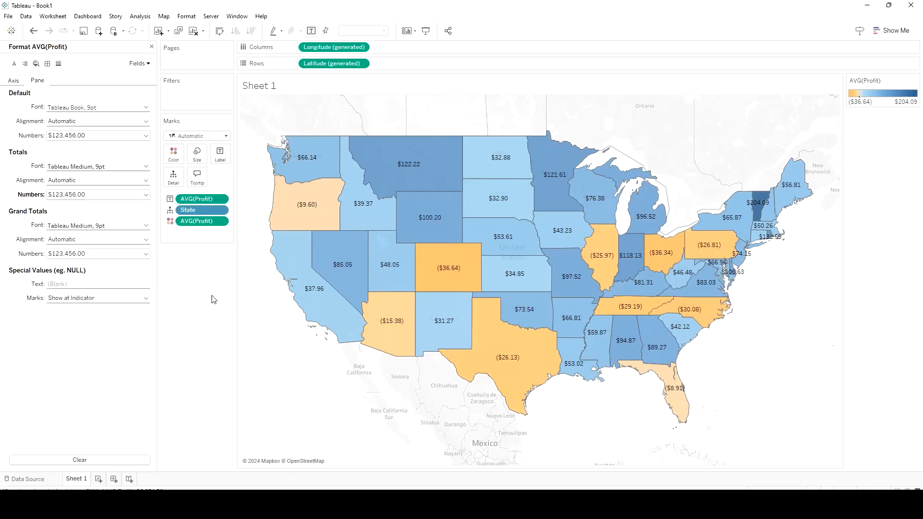
{"action": "left_click", "coordinate": [151, 47]}
Allow the state labels to overlap other marks and view the label text editor, leaving it without edits
{"action": "left_click", "coordinate": [223, 158]}
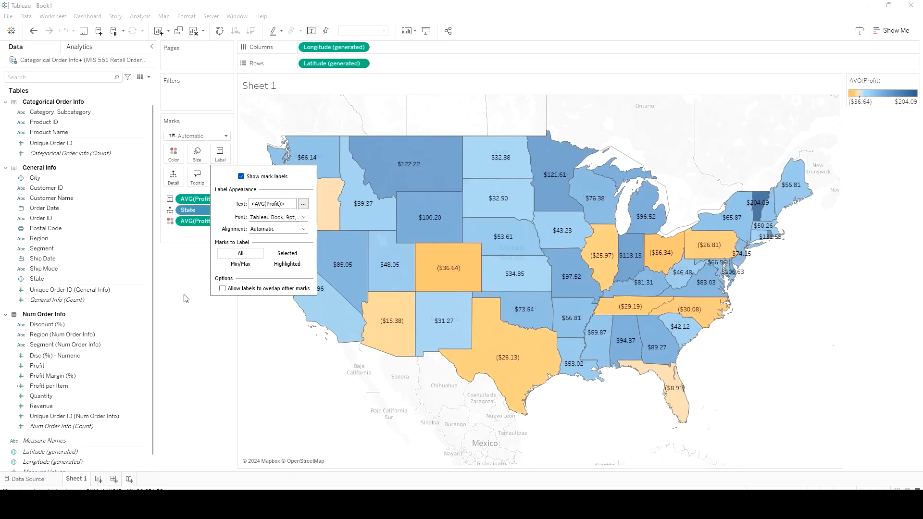
{"action": "left_click", "coordinate": [223, 289]}
{"action": "left_click", "coordinate": [303, 204]}
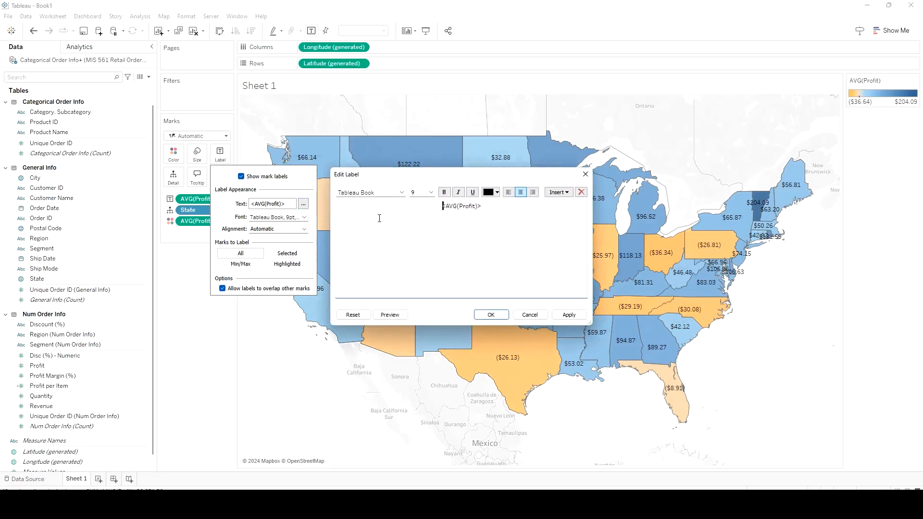
{"action": "left_click", "coordinate": [576, 316]}
{"action": "left_click", "coordinate": [338, 193]}
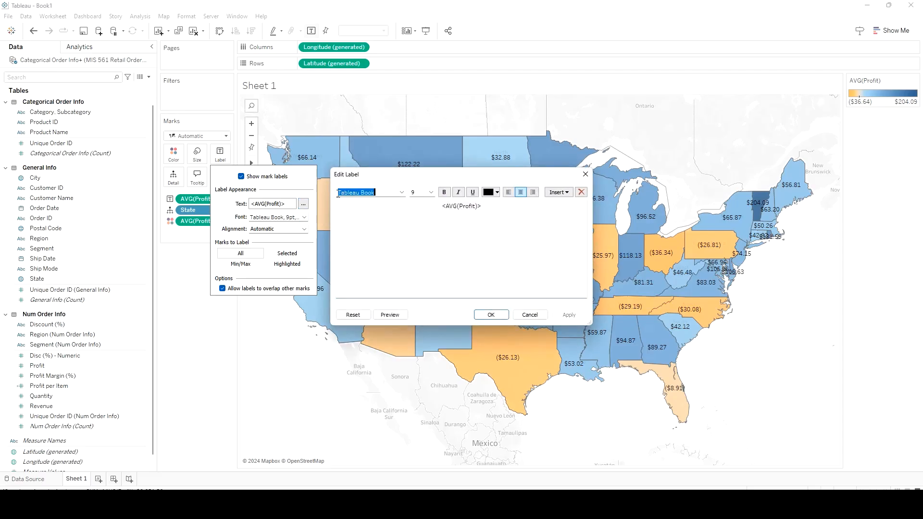
{"action": "left_click", "coordinate": [528, 315]}
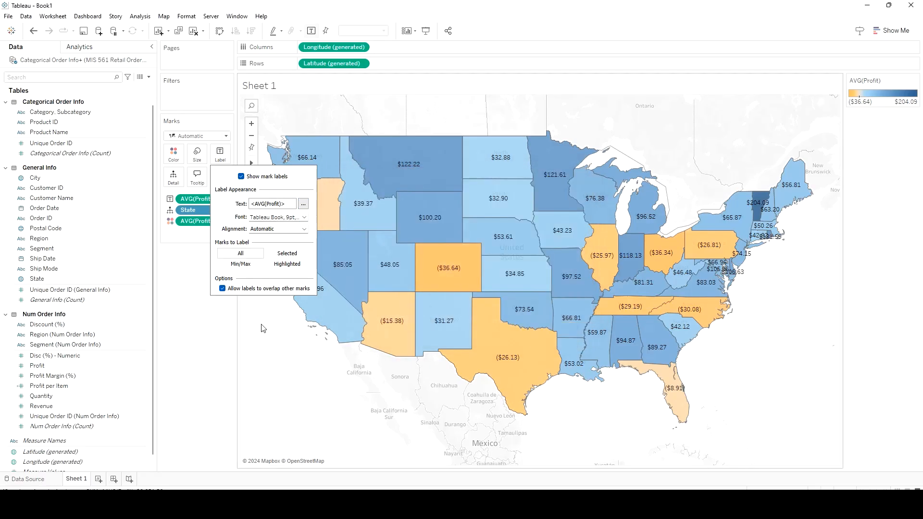
{"action": "left_click", "coordinate": [238, 339]}
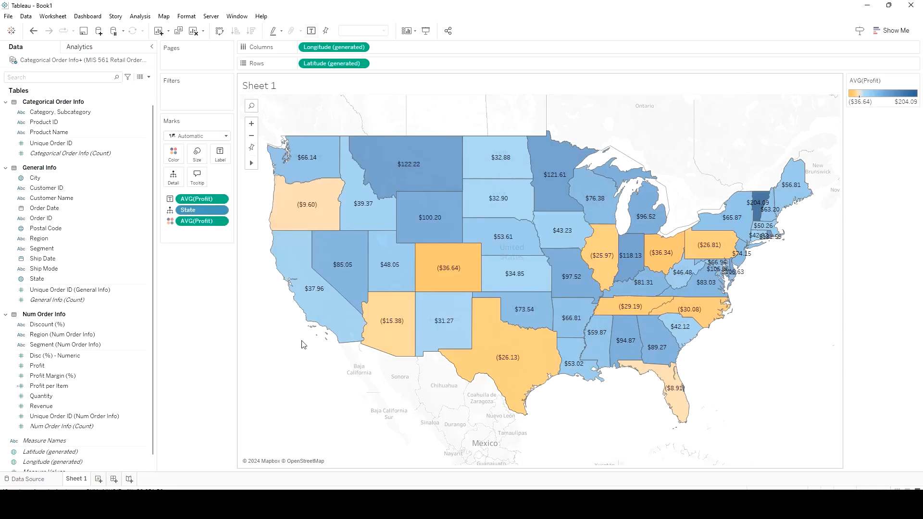
{"action": "mouse_move", "coordinate": [509, 241]}
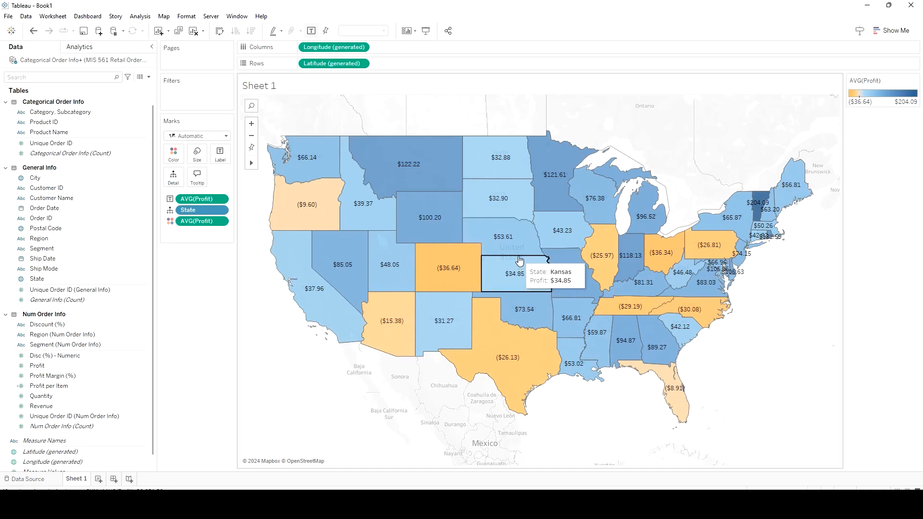
{"action": "mouse_move", "coordinate": [540, 277]}
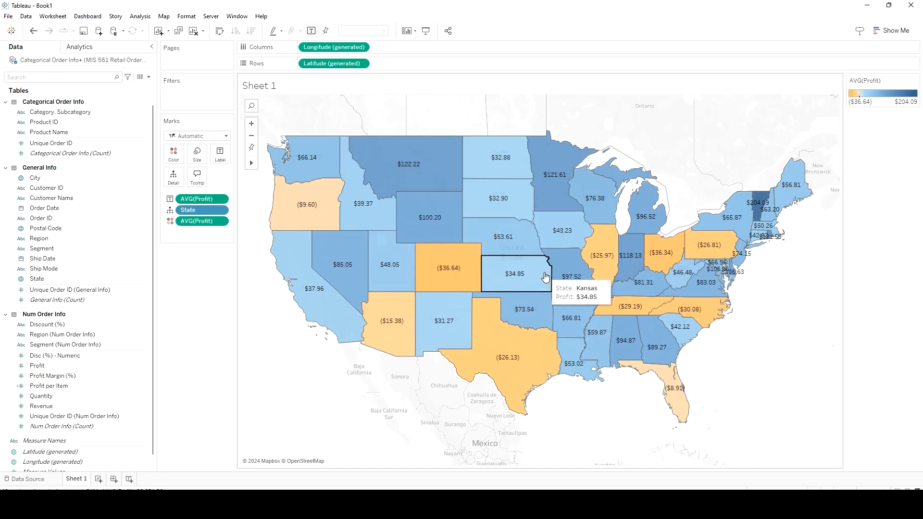
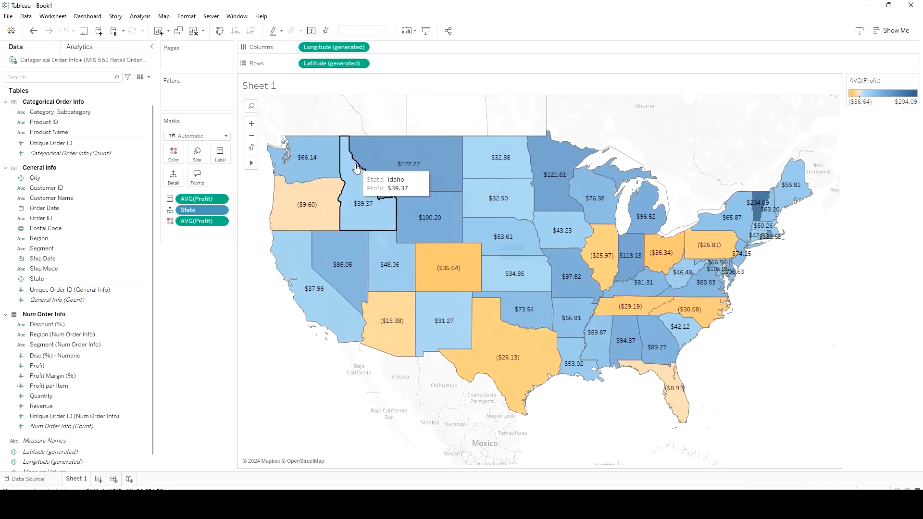
Look through the background map choices and map options, test zooming the map out and in, and reset its view
{"action": "left_click", "coordinate": [163, 17]}
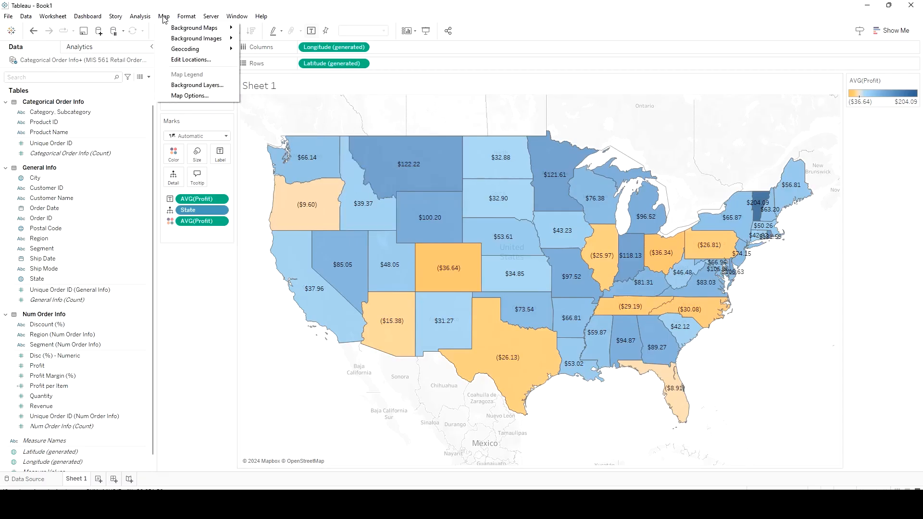
{"action": "mouse_move", "coordinate": [183, 32]}
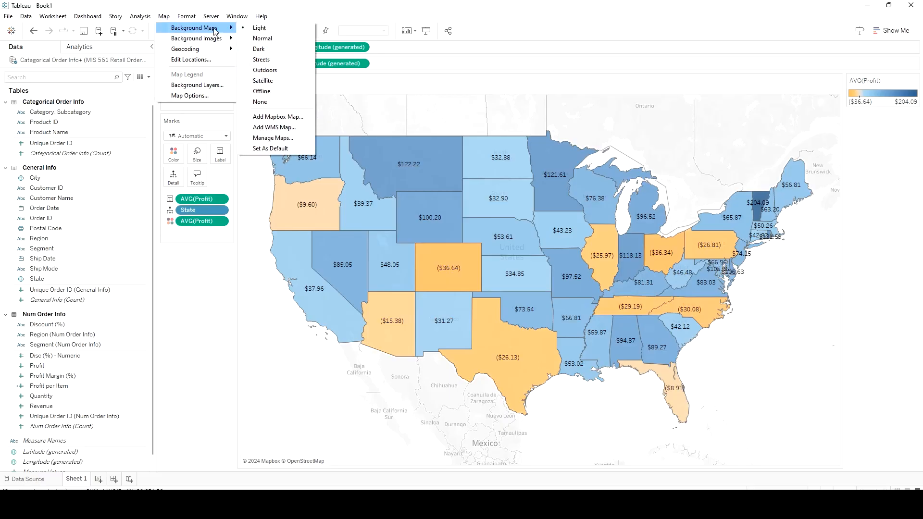
{"action": "left_click", "coordinate": [208, 94]}
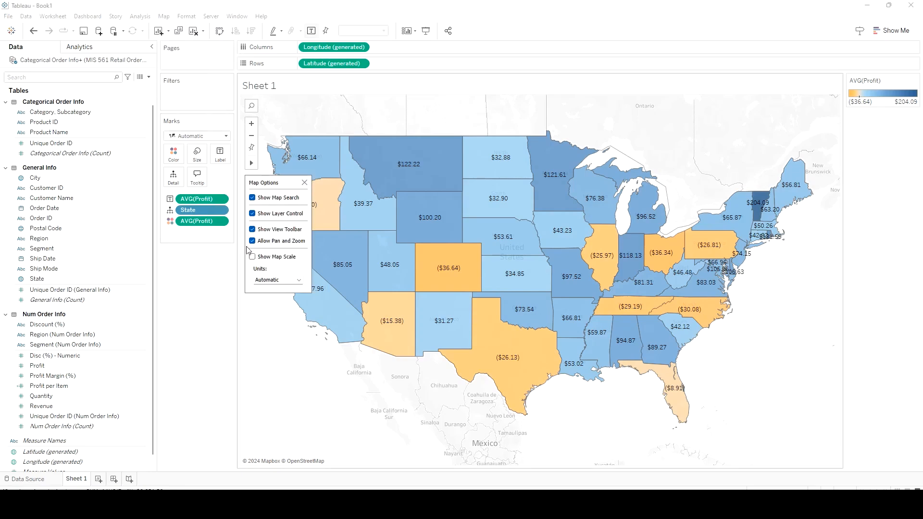
{"action": "left_click", "coordinate": [776, 325]}
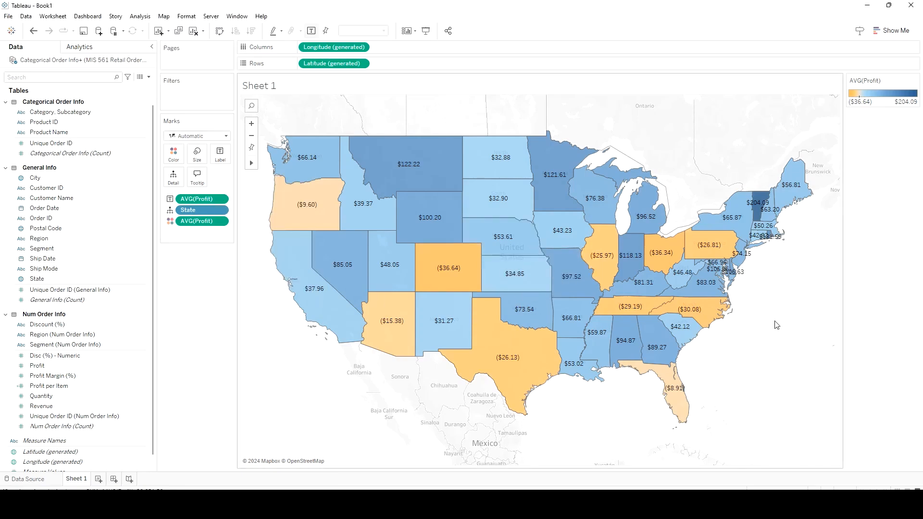
{"action": "scroll", "coordinate": [776, 323], "scroll_direction": "down", "scroll_amount": 5}
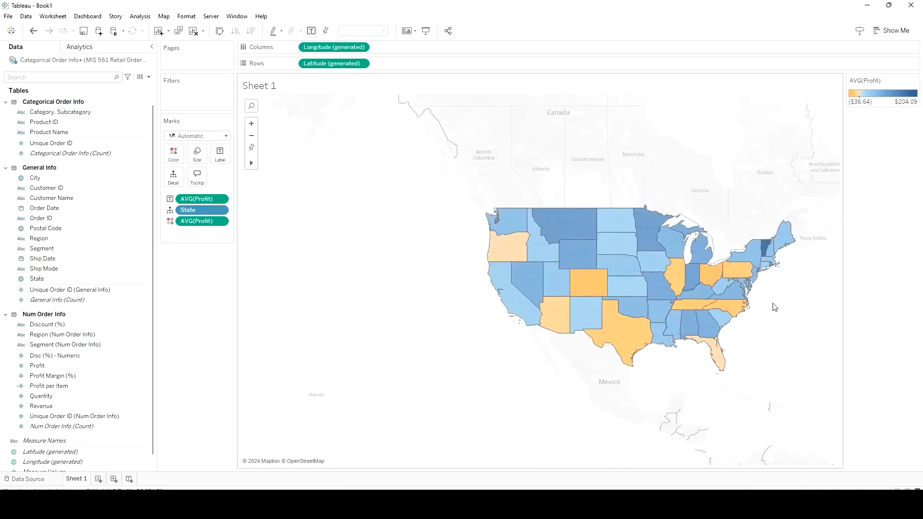
{"action": "scroll", "coordinate": [775, 307], "scroll_direction": "down", "scroll_amount": 5}
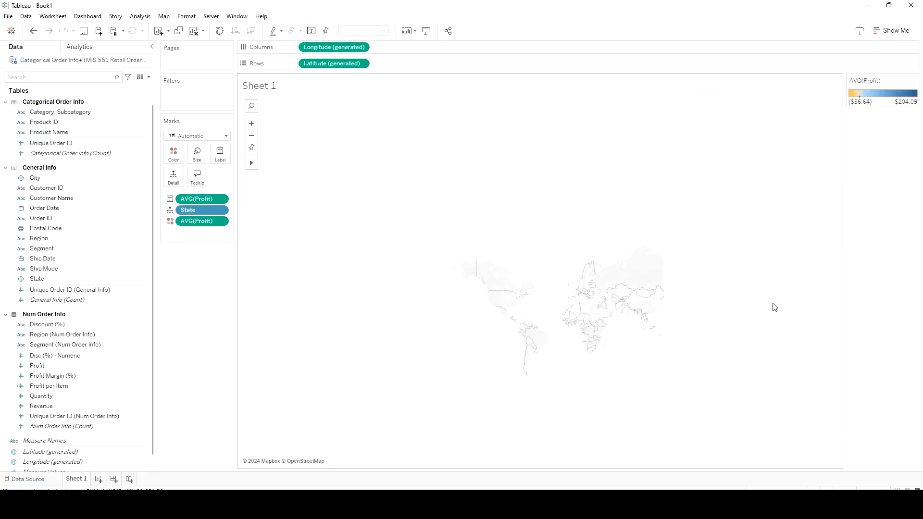
{"action": "scroll", "coordinate": [774, 307], "scroll_direction": "up", "scroll_amount": 5}
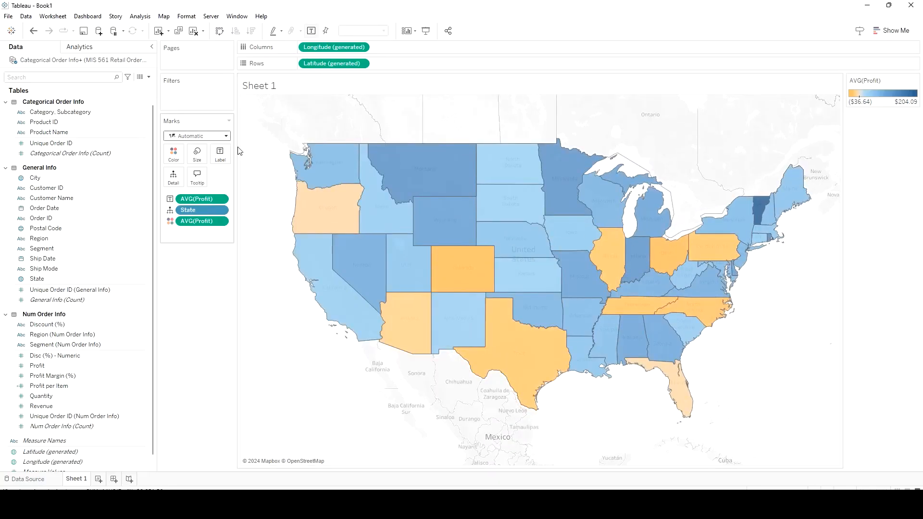
{"action": "left_click", "coordinate": [251, 148]}
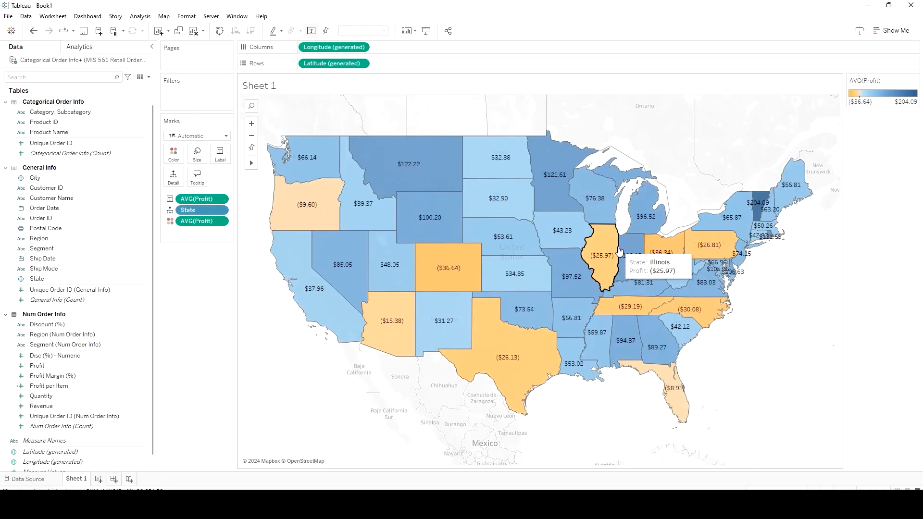
Disable panning and zooming in the map options
{"action": "left_click", "coordinate": [164, 16]}
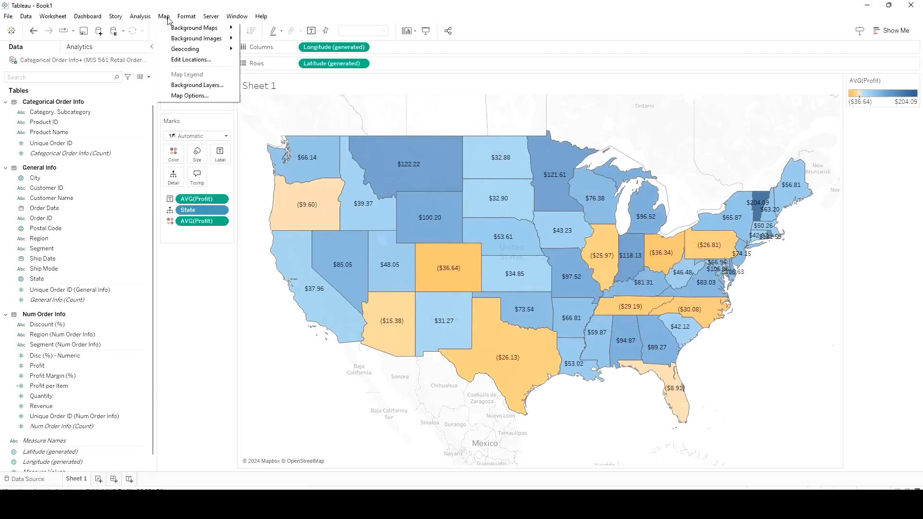
{"action": "left_click", "coordinate": [190, 101]}
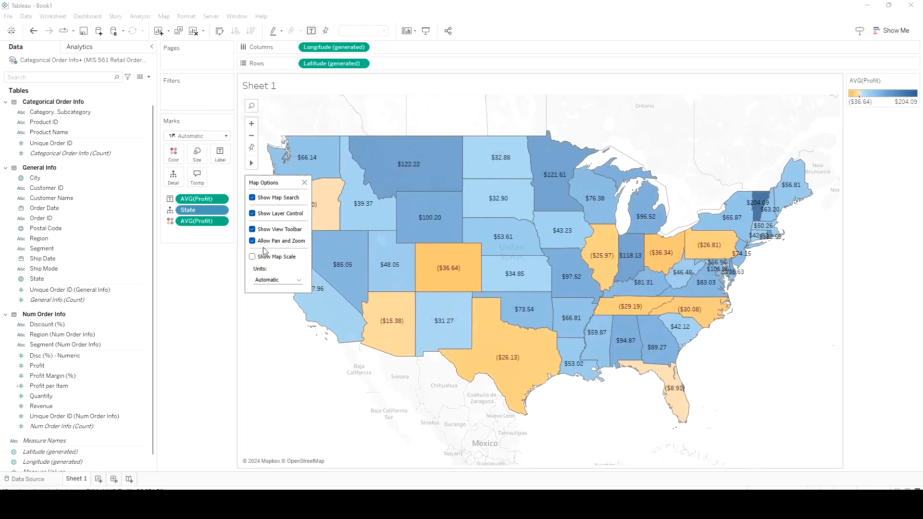
{"action": "left_click", "coordinate": [252, 241]}
{"action": "left_click", "coordinate": [271, 391]}
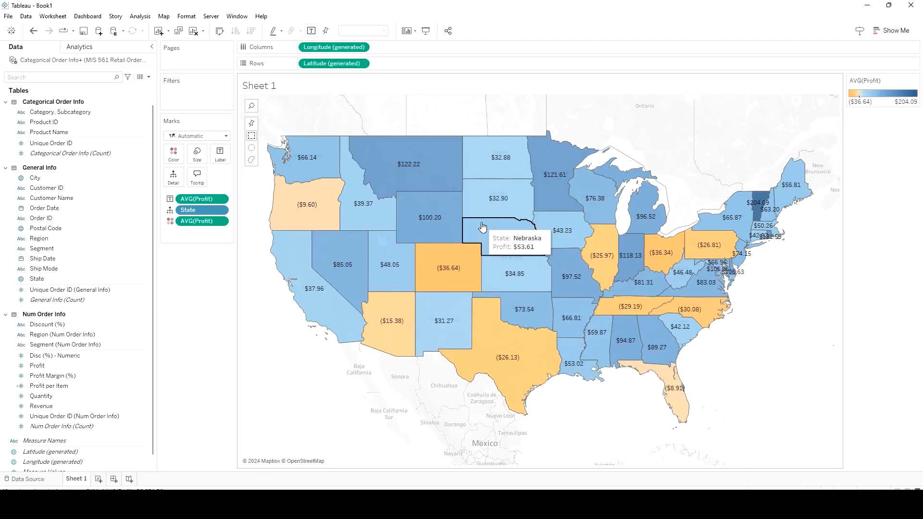
Set the map's background style to Dark in the background layers
{"action": "left_click", "coordinate": [164, 16]}
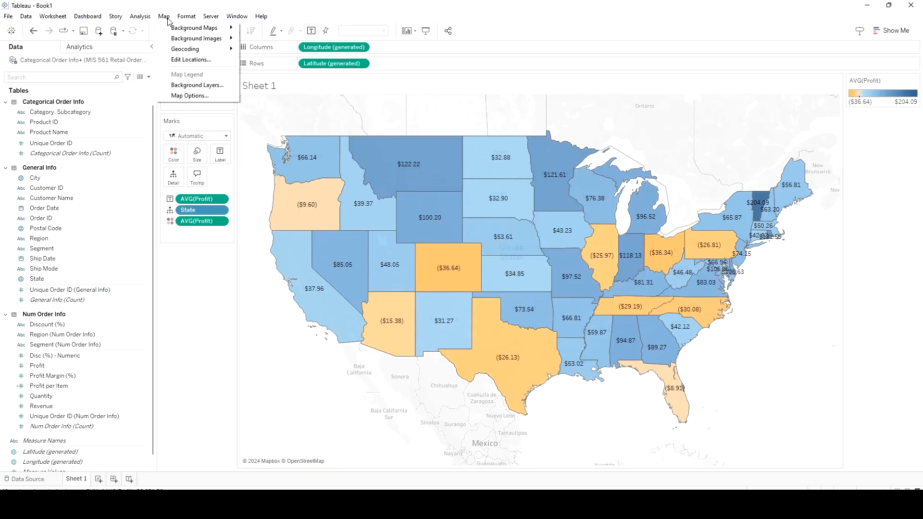
{"action": "left_click", "coordinate": [189, 86]}
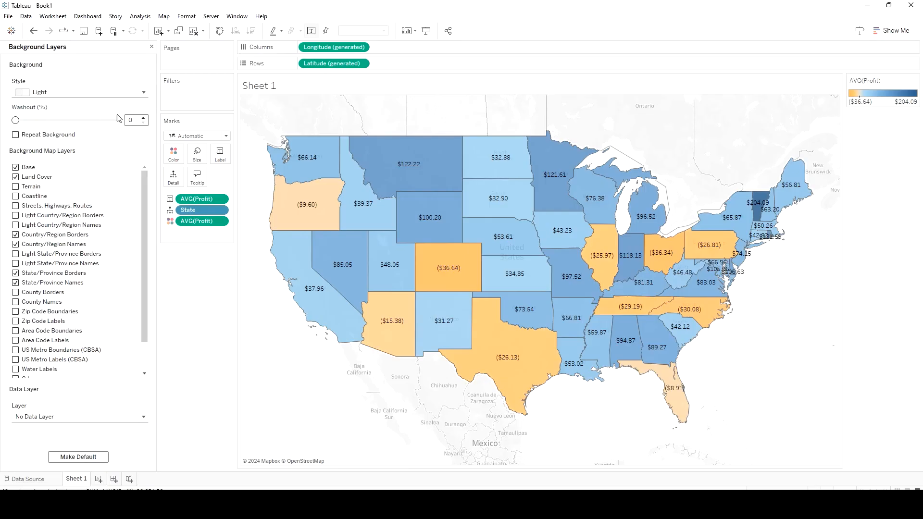
{"action": "left_click", "coordinate": [138, 94]}
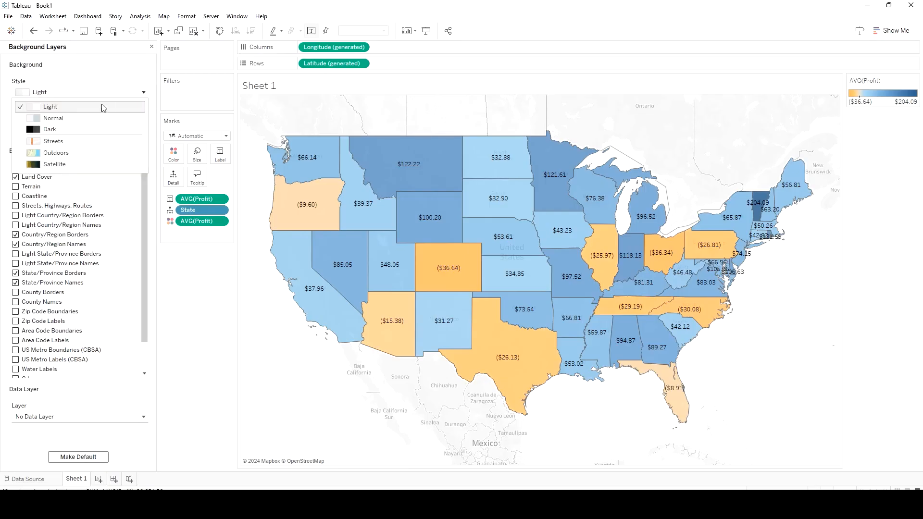
{"action": "left_click", "coordinate": [72, 129]}
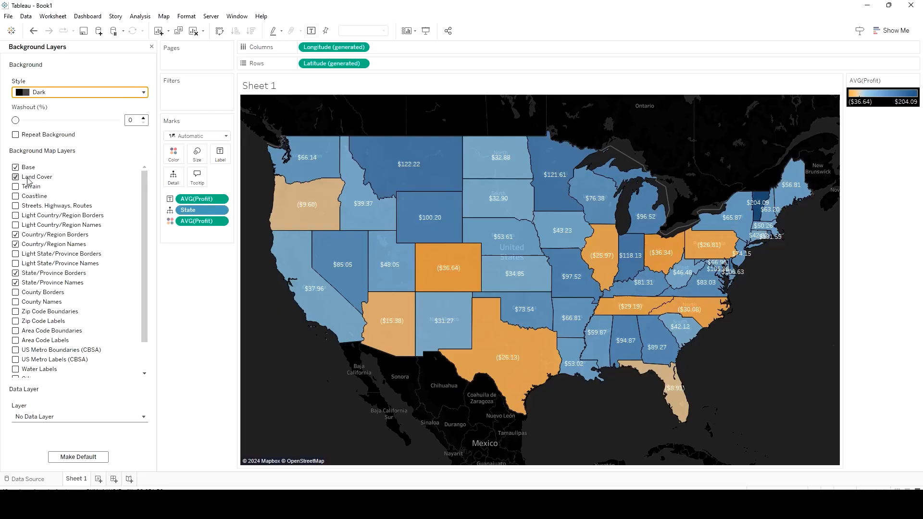
Hide the Country/Region Names and State/Province Names layers and set the background washout to 100%
{"action": "left_click", "coordinate": [15, 243]}
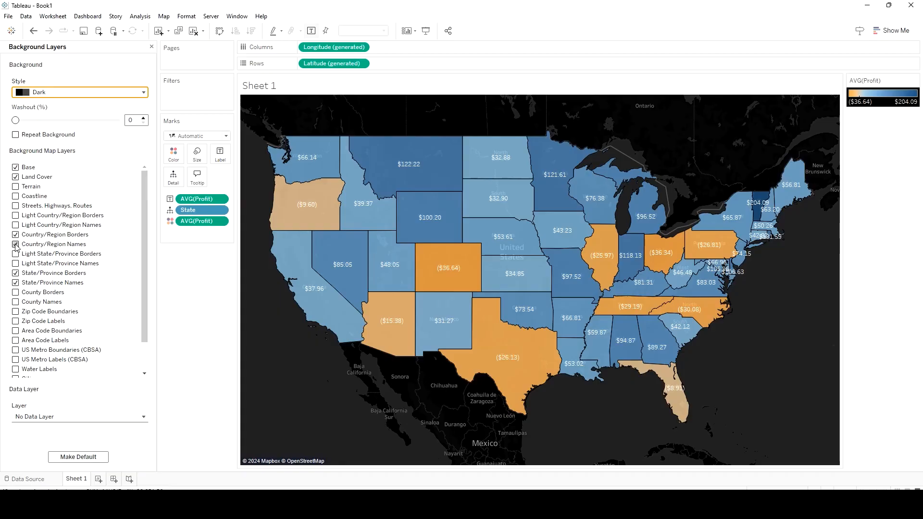
{"action": "left_click", "coordinate": [16, 244]}
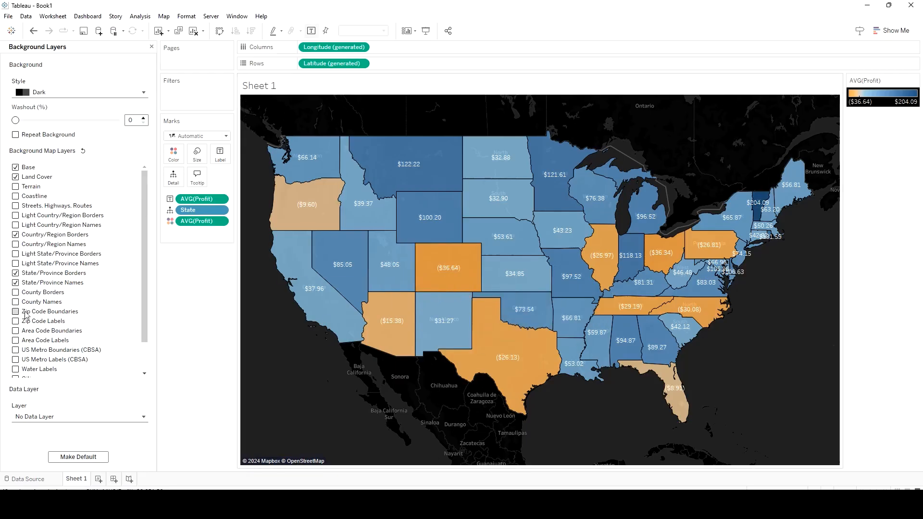
{"action": "left_click", "coordinate": [16, 283]}
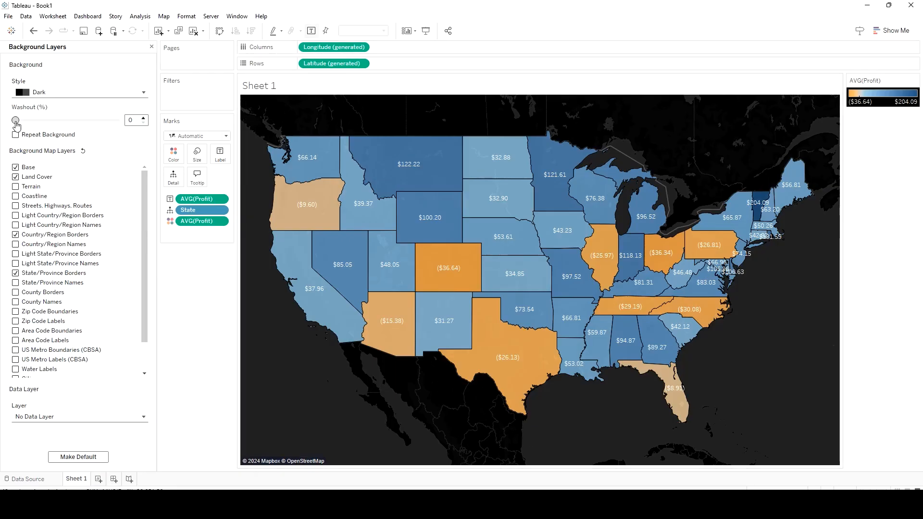
{"action": "left_click_drag", "start_coordinate": [16, 124], "coordinate": [123, 124]}
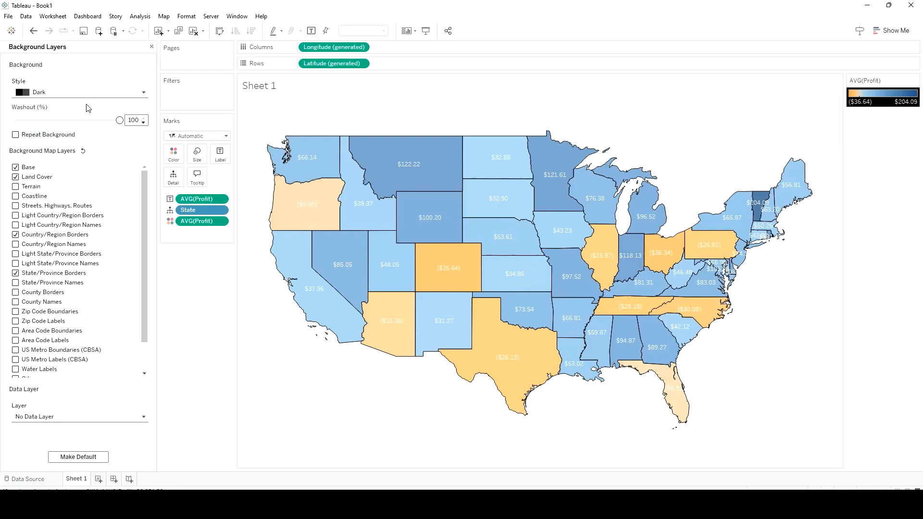
{"action": "left_click", "coordinate": [151, 46]}
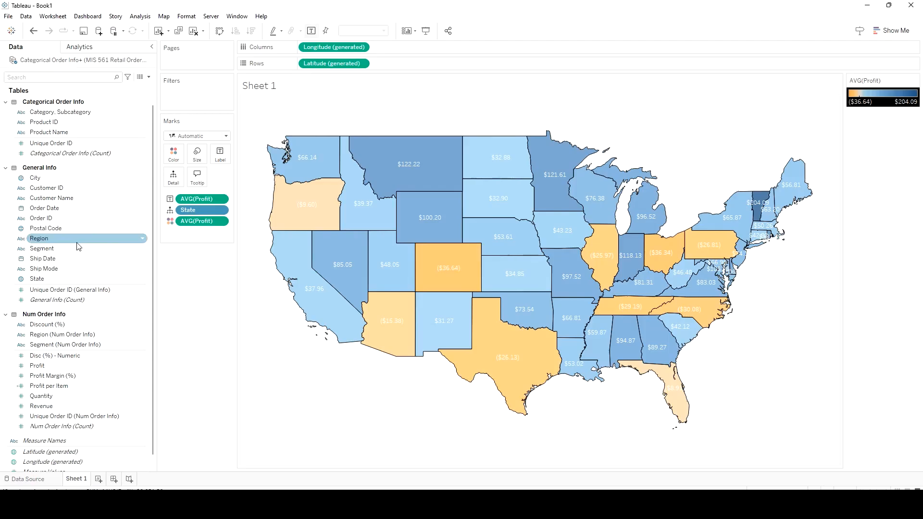
Filter the map by Region with Central, East, South and West all included
{"action": "left_click_drag", "start_coordinate": [77, 242], "coordinate": [199, 100]}
{"action": "left_click", "coordinate": [371, 180]}
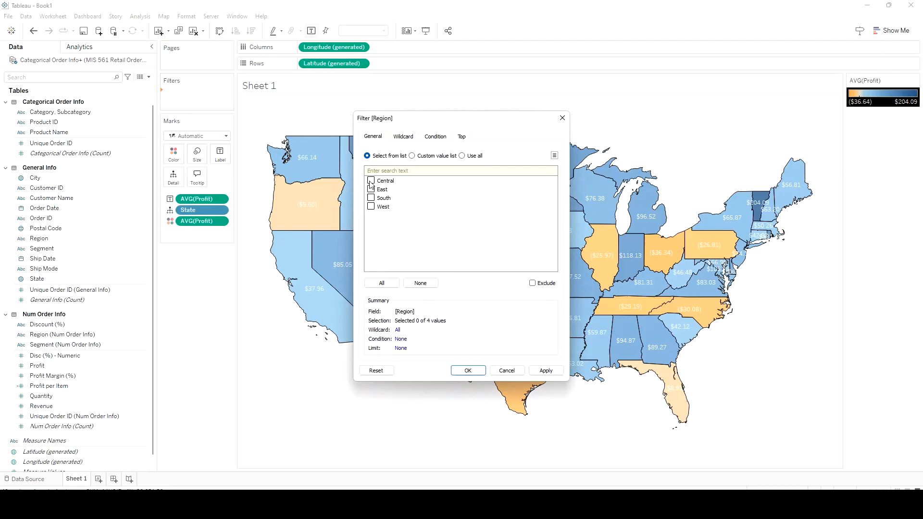
{"action": "left_click", "coordinate": [371, 189]}
{"action": "left_click", "coordinate": [370, 197]}
{"action": "left_click", "coordinate": [370, 206]}
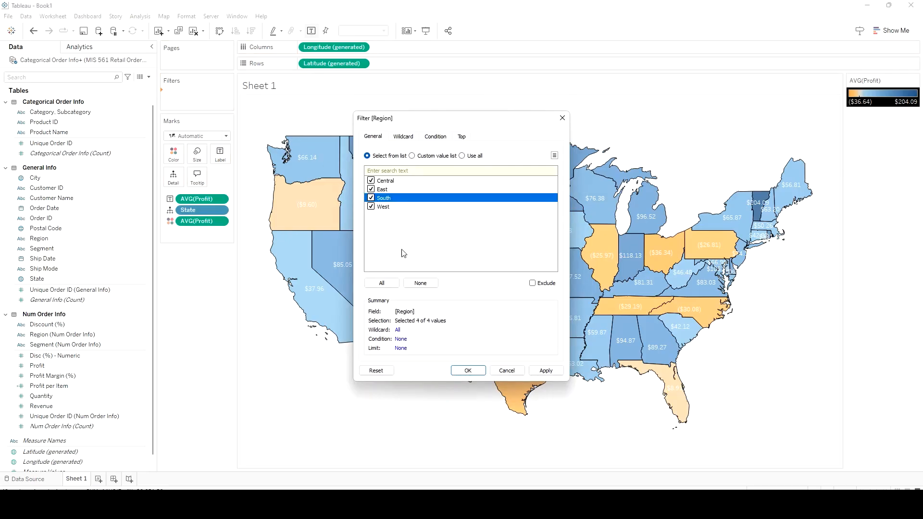
{"action": "left_click", "coordinate": [394, 284]}
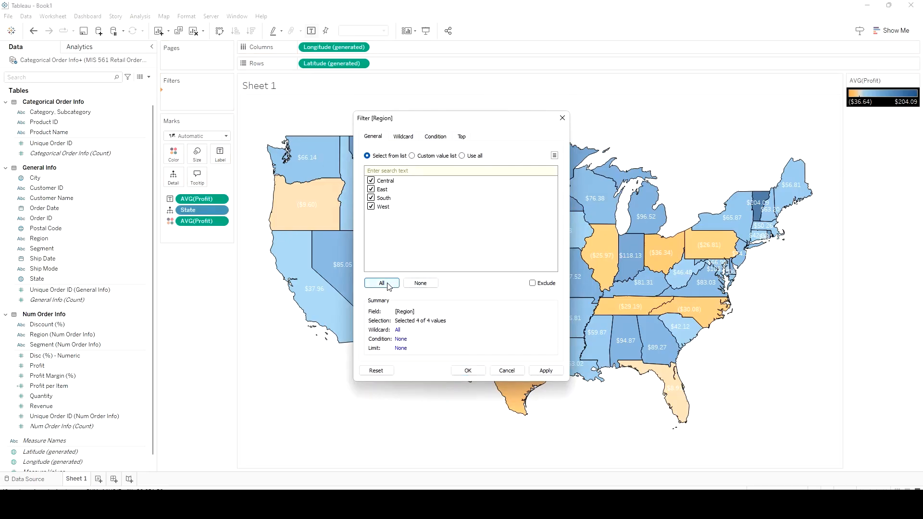
{"action": "left_click", "coordinate": [545, 371]}
{"action": "left_click", "coordinate": [480, 373]}
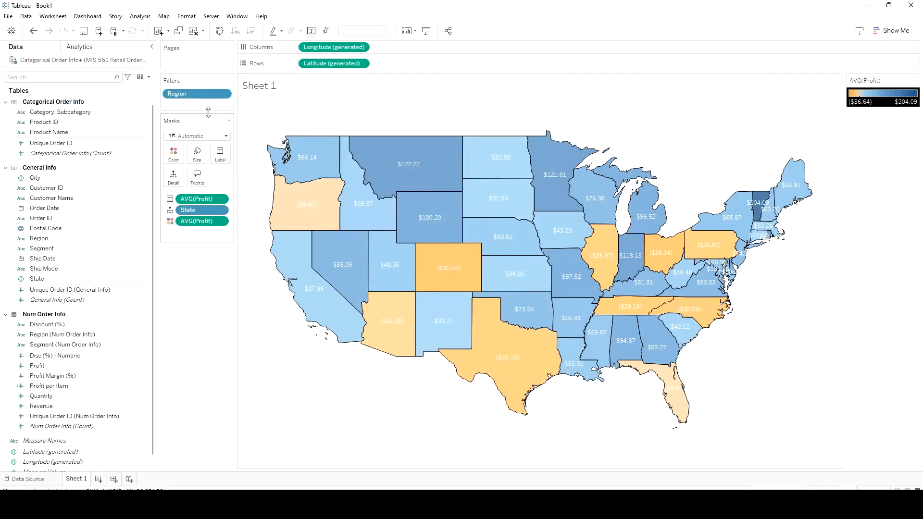
Show the Region filter control beside the map, and remove the Region filter from the sheet
{"action": "left_click", "coordinate": [224, 94]}
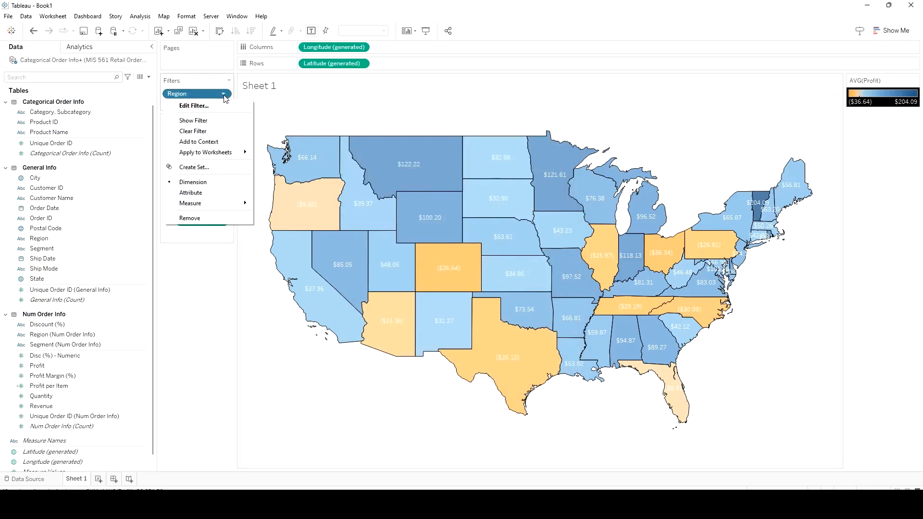
{"action": "left_click", "coordinate": [223, 117]}
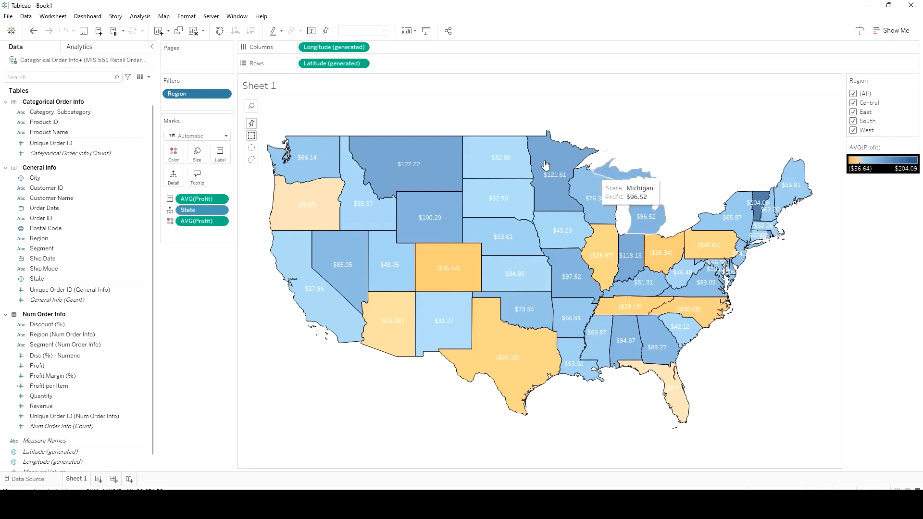
{"action": "left_click_drag", "start_coordinate": [197, 93], "coordinate": [194, 334]}
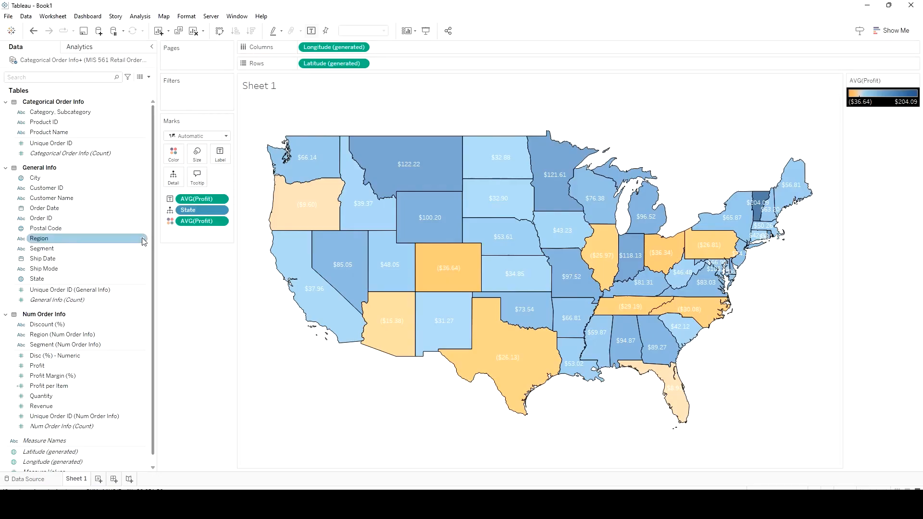
Show a filter for the Region field directly from the data fields and make it a Multiple Values (dropdown)
{"action": "left_click", "coordinate": [143, 239]}
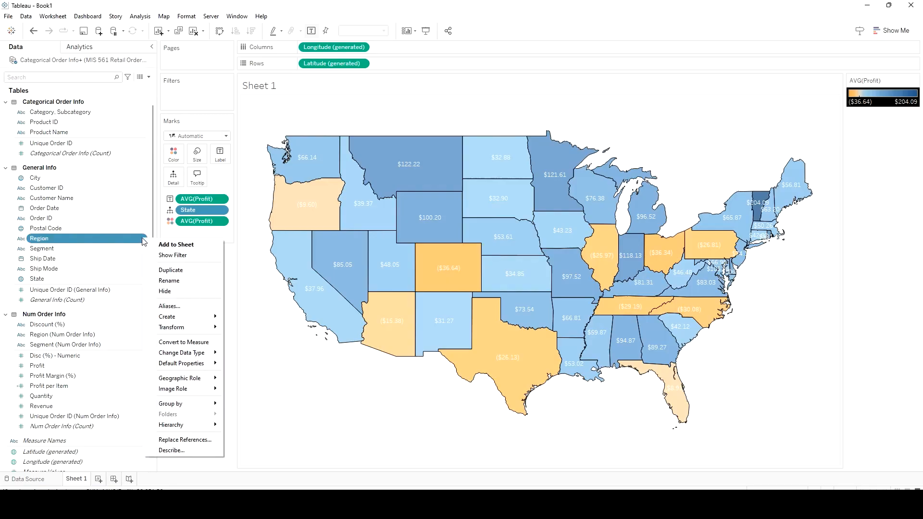
{"action": "left_click", "coordinate": [203, 255]}
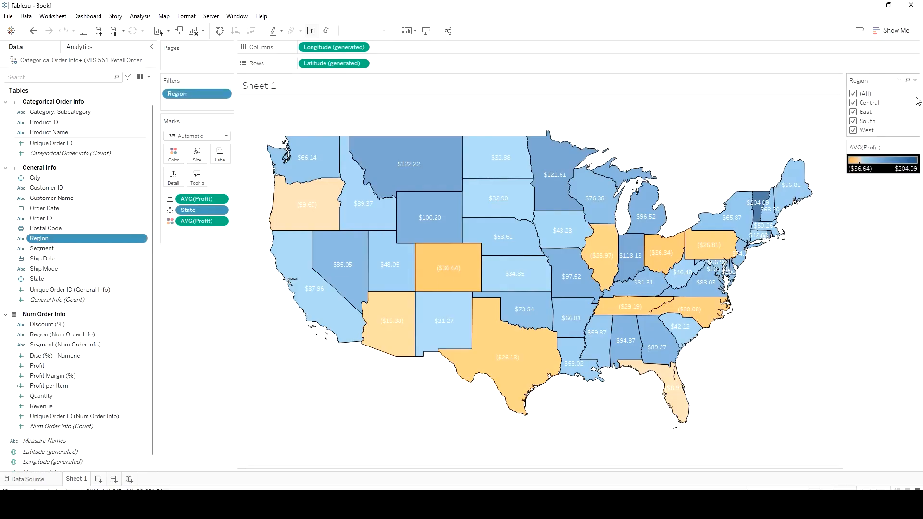
{"action": "left_click", "coordinate": [914, 80]}
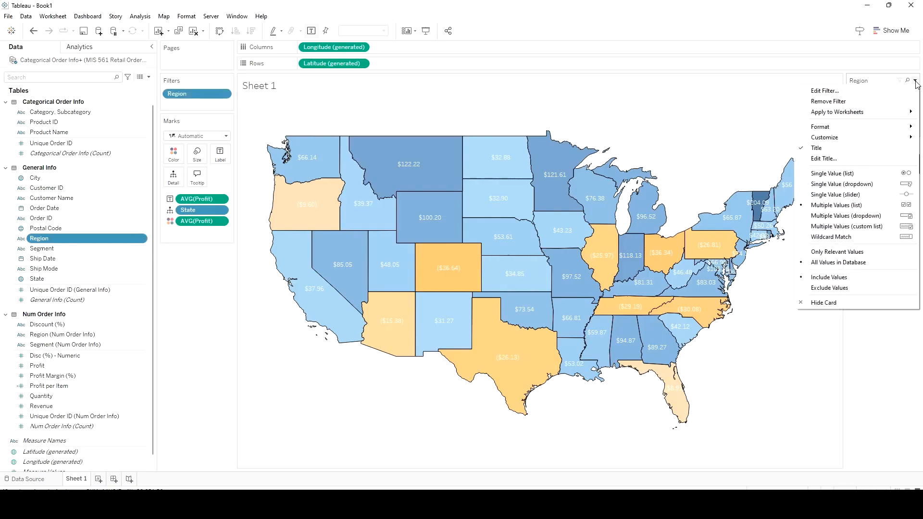
{"action": "left_click", "coordinate": [855, 217]}
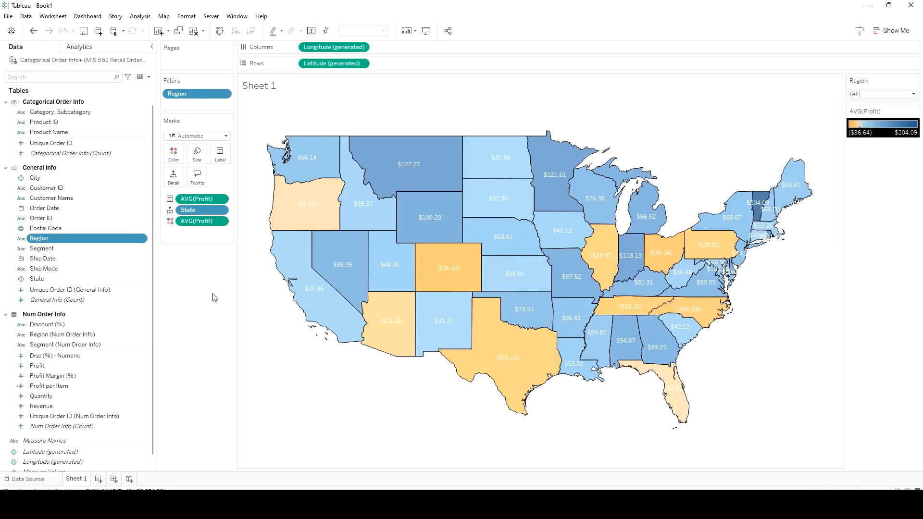
Rename the map's sheet as Profit by State Map and add a new blank worksheet
{"action": "right_click", "coordinate": [77, 480]}
{"action": "left_click", "coordinate": [111, 364]}
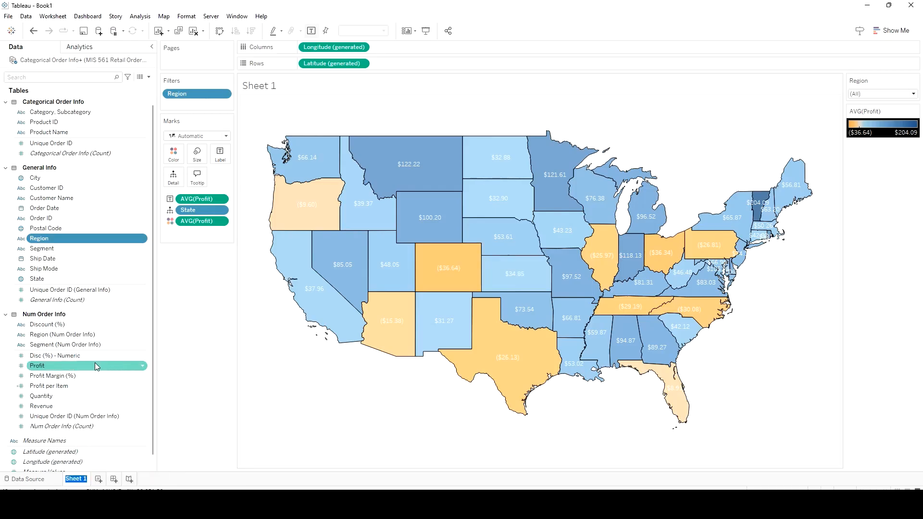
{"action": "type", "text": "Profit by State Map"}
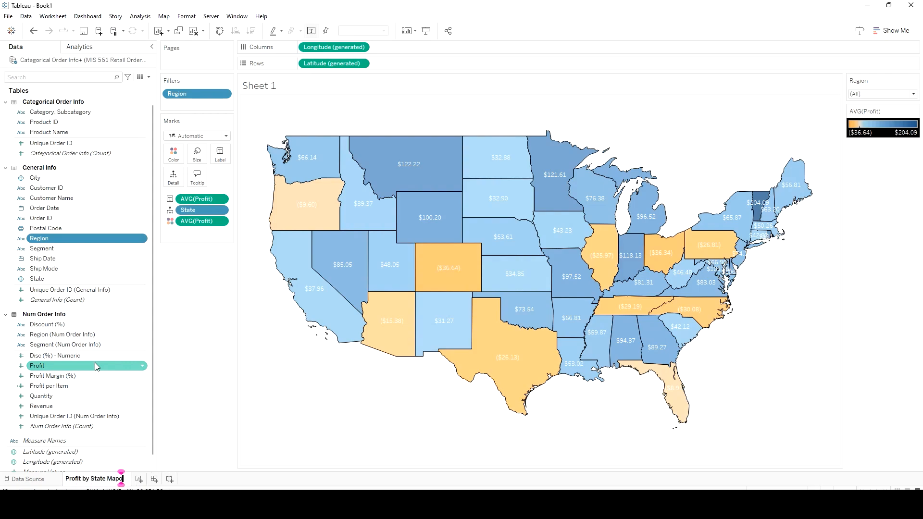
{"action": "key", "text": "Return"}
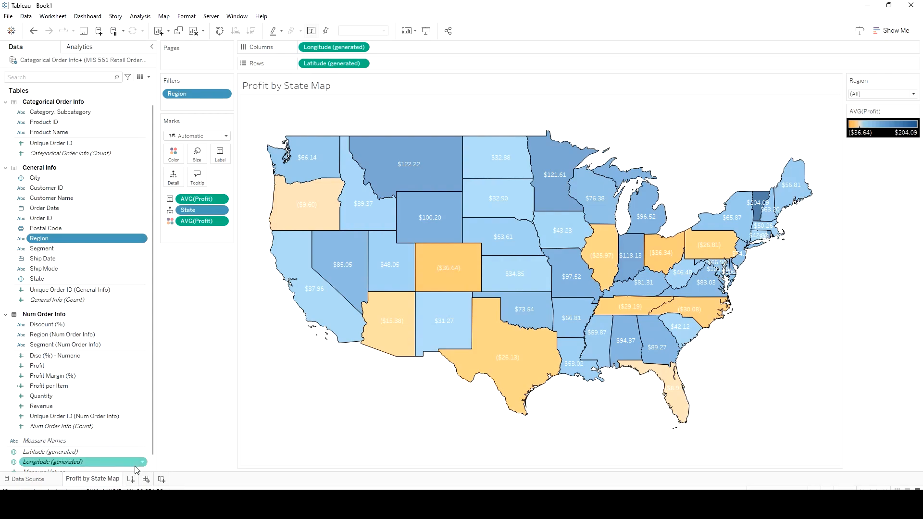
{"action": "left_click", "coordinate": [130, 479]}
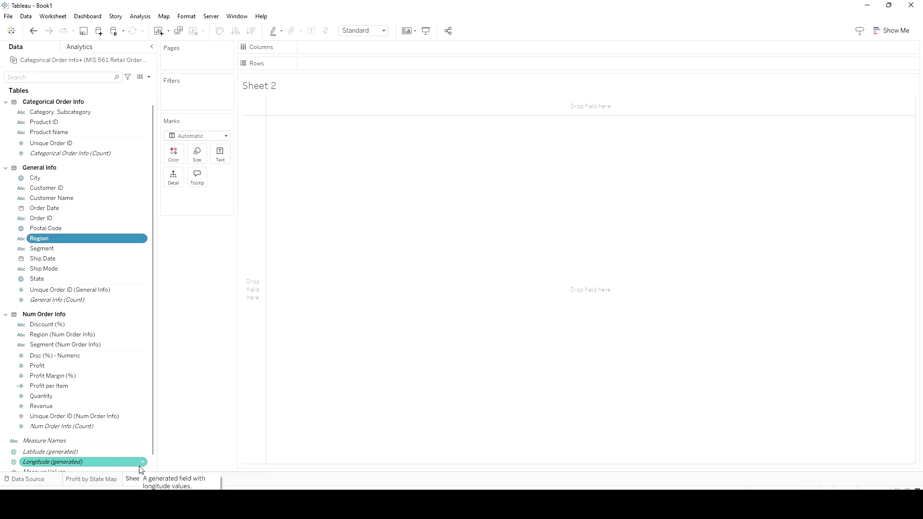
Rename the blank Sheet 2 worksheet as Region Bar Graph
{"action": "left_click", "coordinate": [88, 481]}
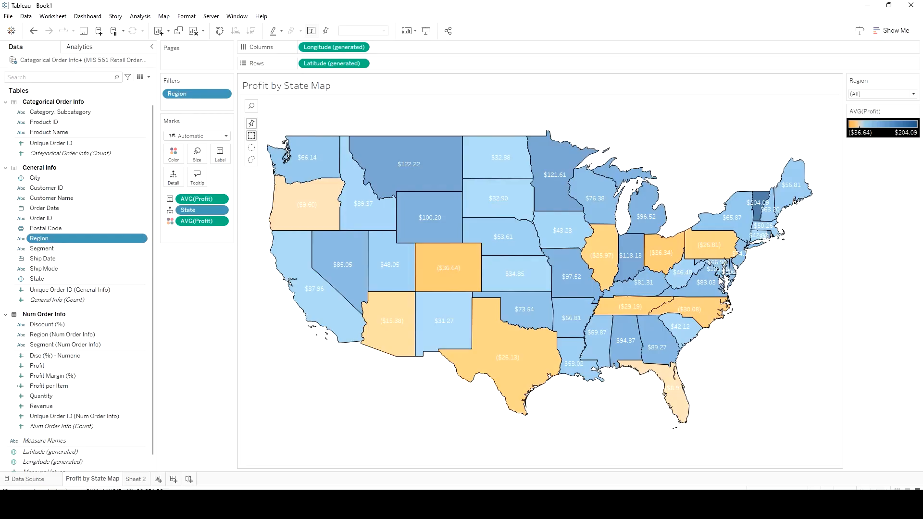
{"action": "left_click", "coordinate": [136, 481]}
{"action": "right_click", "coordinate": [138, 483]}
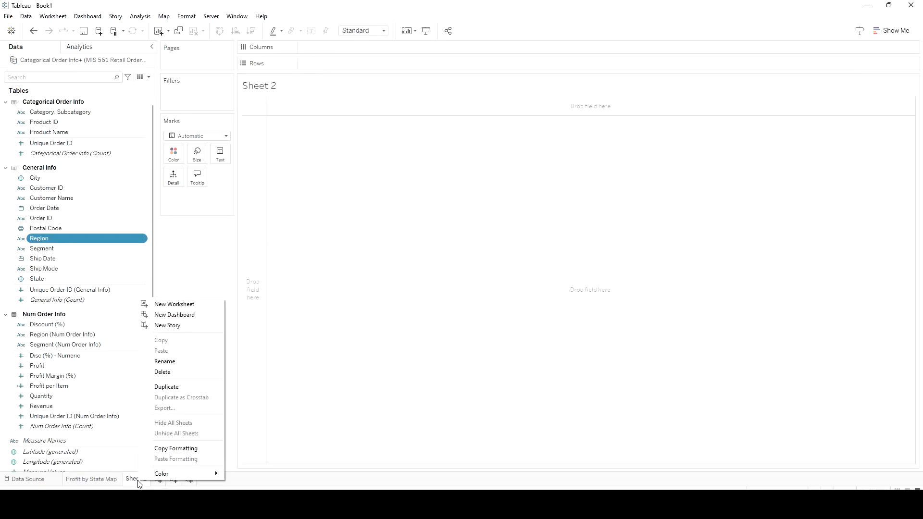
{"action": "left_click", "coordinate": [191, 360]}
{"action": "type", "text": "Regi"}
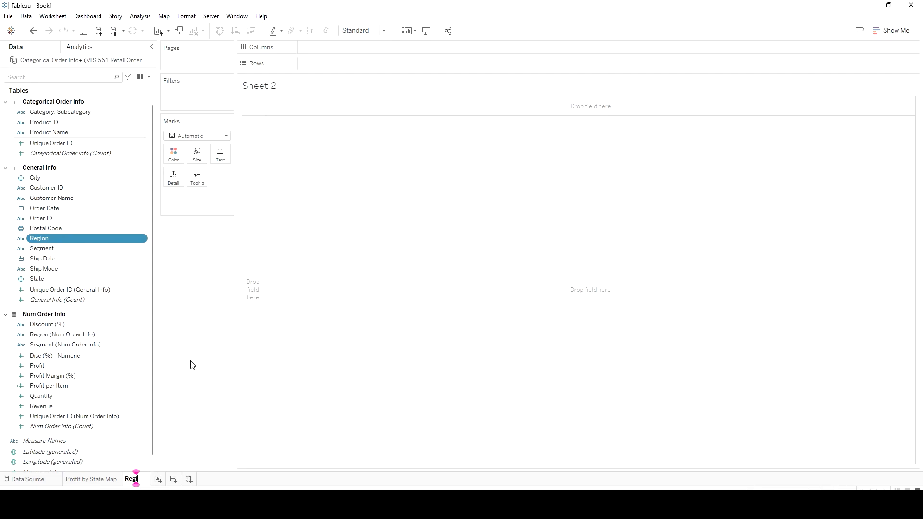
{"action": "type", "text": "on Bar Graph"}
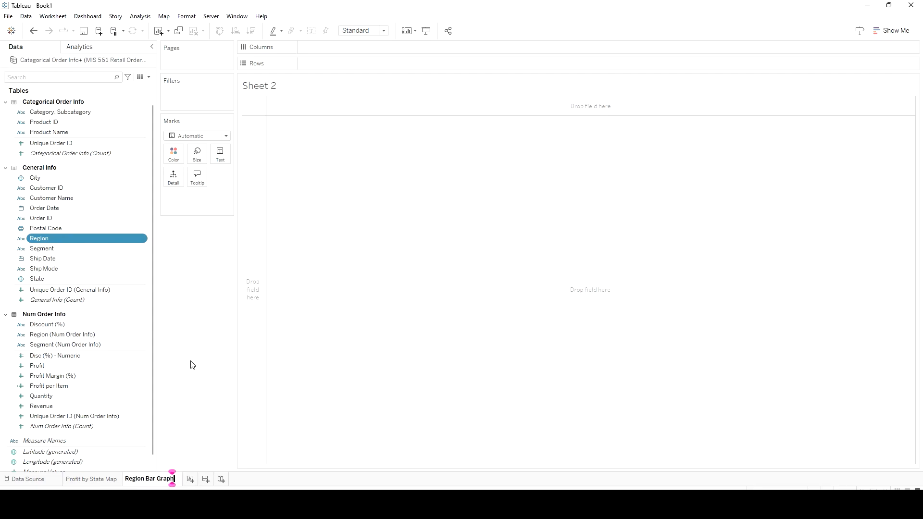
{"action": "key", "text": "Return"}
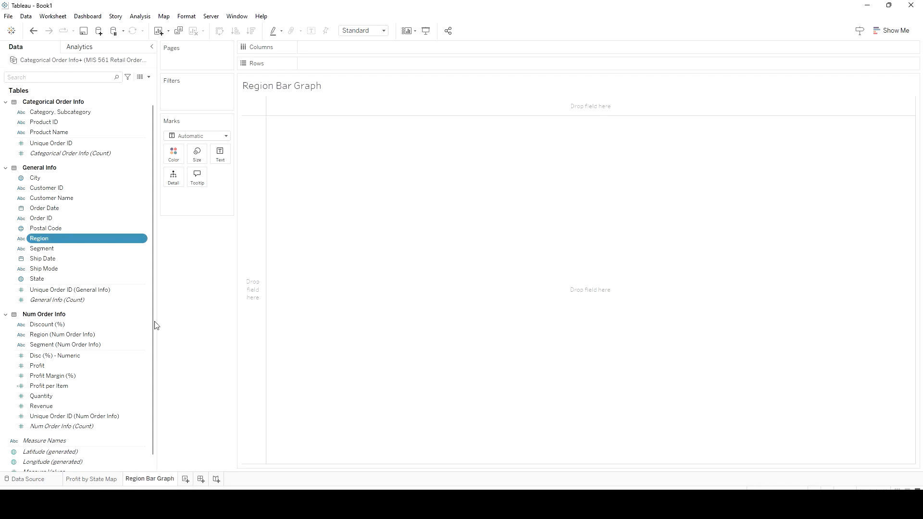
{"action": "mouse_move", "coordinate": [68, 244]}
{"action": "left_mouse_down"}
{"action": "mouse_move", "coordinate": [397, 252]}
{"action": "mouse_move", "coordinate": [83, 241]}
{"action": "left_mouse_up"}
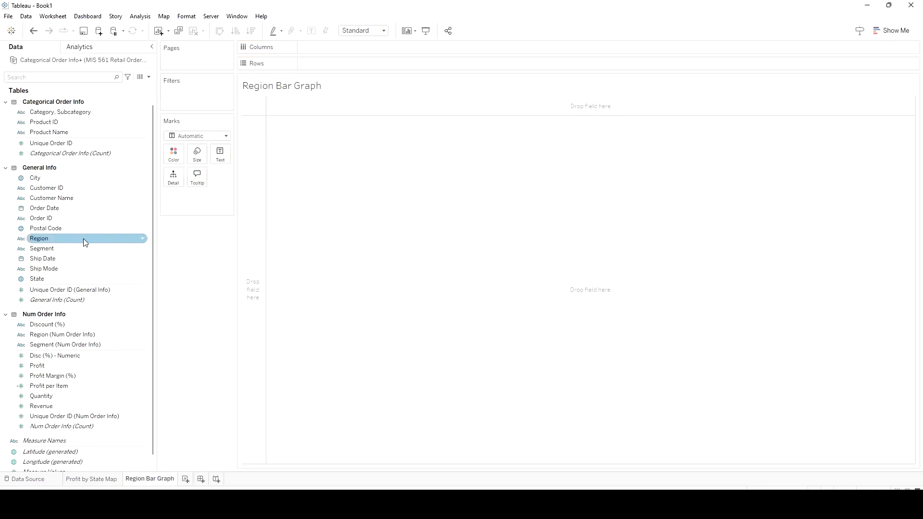
{"action": "double_click", "coordinate": [75, 237]}
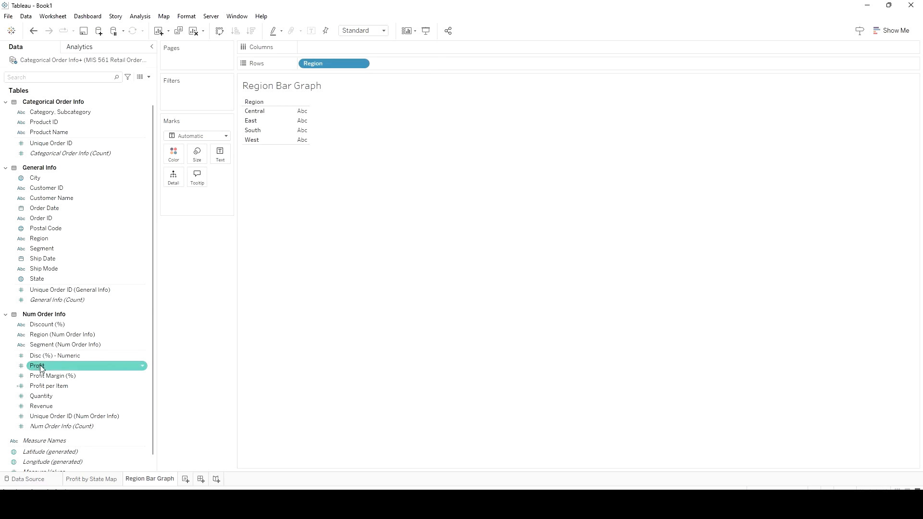
{"action": "double_click", "coordinate": [96, 367]}
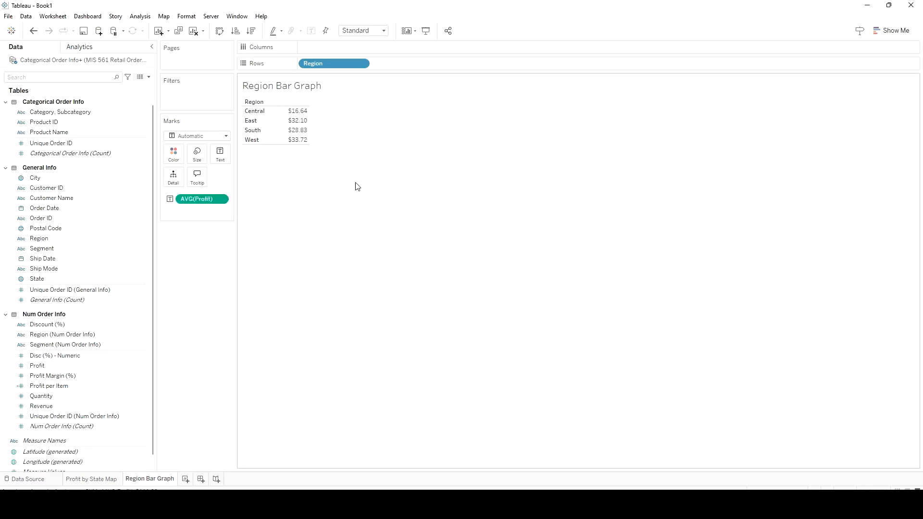
{"action": "left_click_drag", "start_coordinate": [182, 201], "coordinate": [279, 202]}
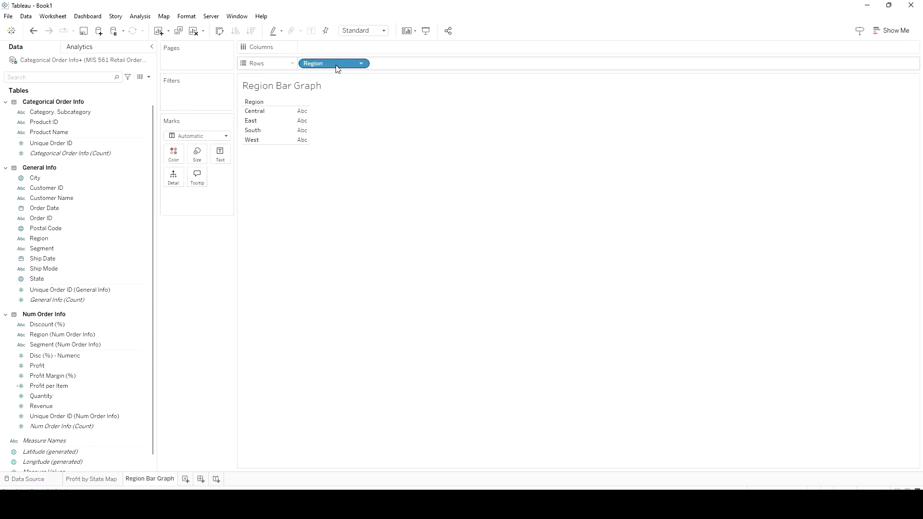
{"action": "left_click_drag", "start_coordinate": [336, 65], "coordinate": [177, 274]}
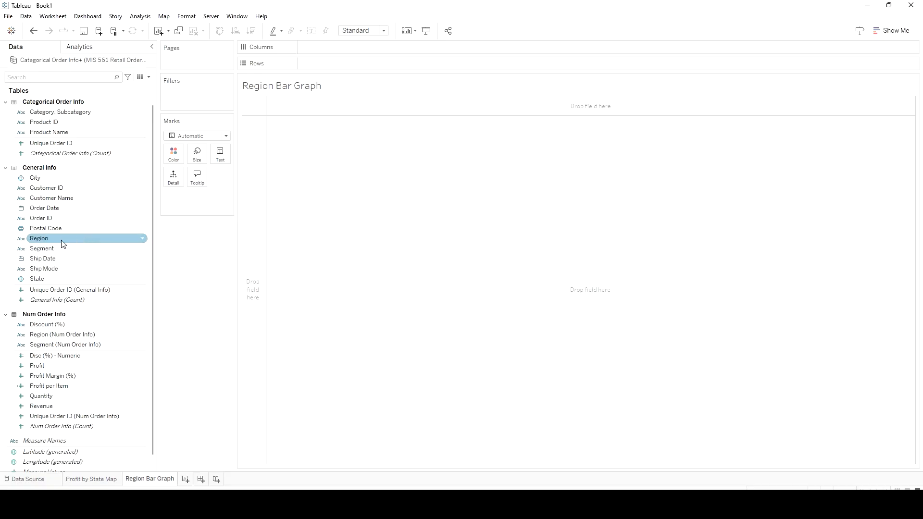
Build a vertical bar chart of average Profit by Region and sort the bars in ascending order of profit
{"action": "left_click_drag", "start_coordinate": [62, 242], "coordinate": [337, 47]}
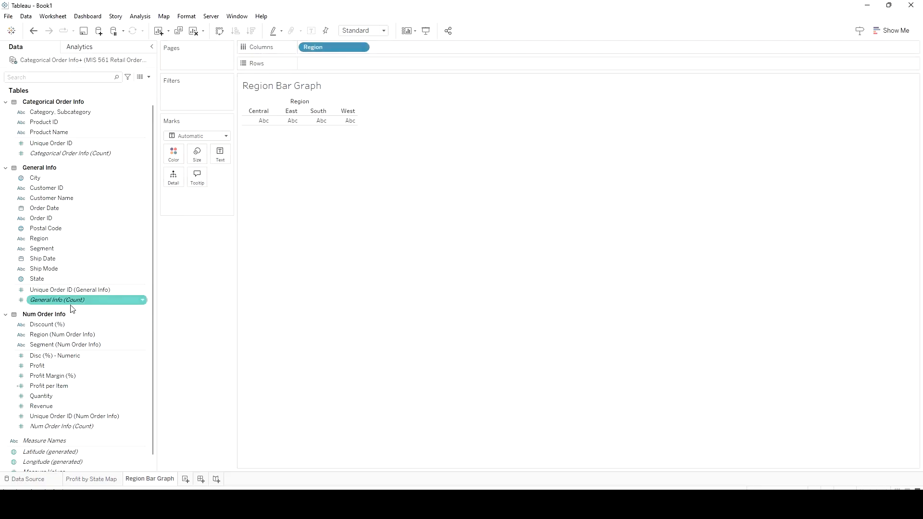
{"action": "left_click_drag", "start_coordinate": [51, 366], "coordinate": [350, 71]}
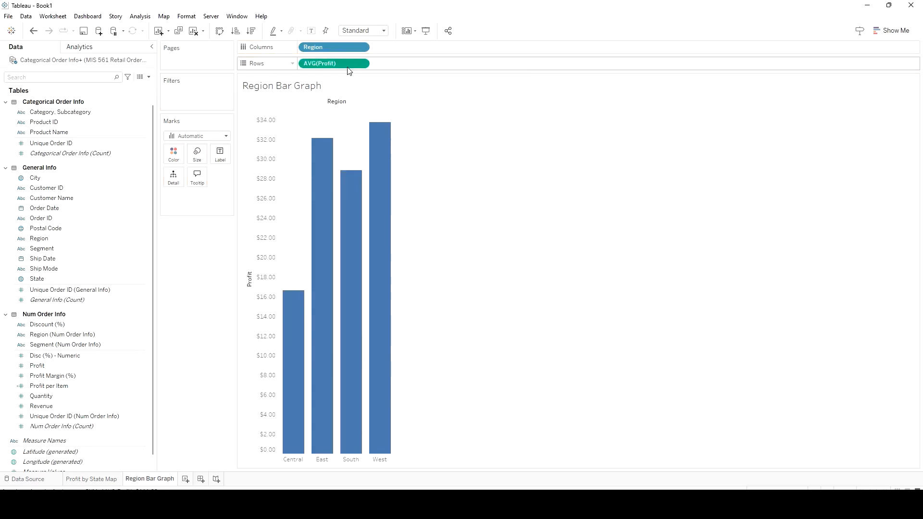
{"action": "mouse_move", "coordinate": [372, 130]}
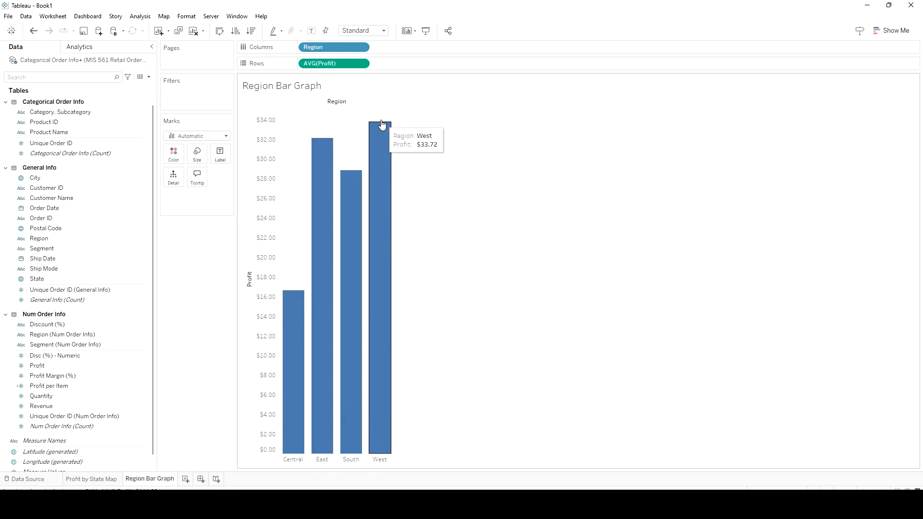
{"action": "left_click", "coordinate": [251, 31]}
{"action": "left_click", "coordinate": [236, 31]}
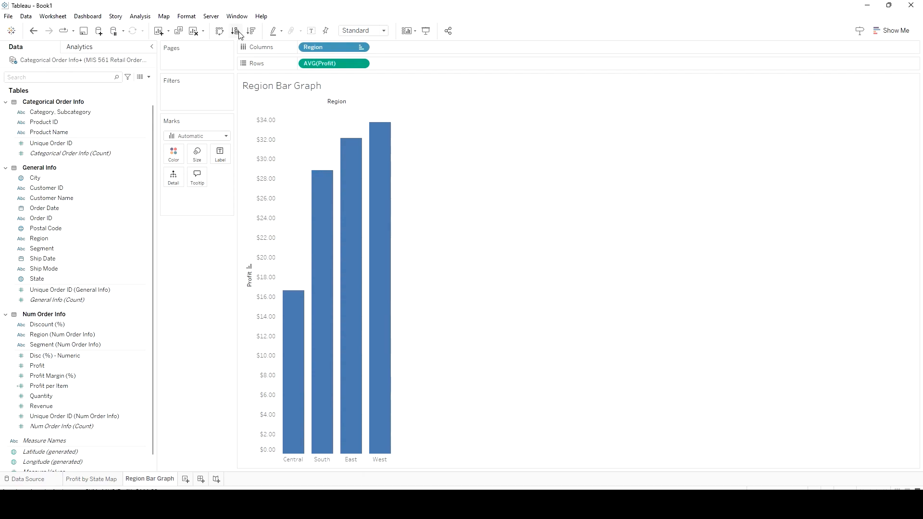
Color the bars by average Profit and widen the region columns moderately
{"action": "left_click_drag", "start_coordinate": [48, 366], "coordinate": [169, 151]}
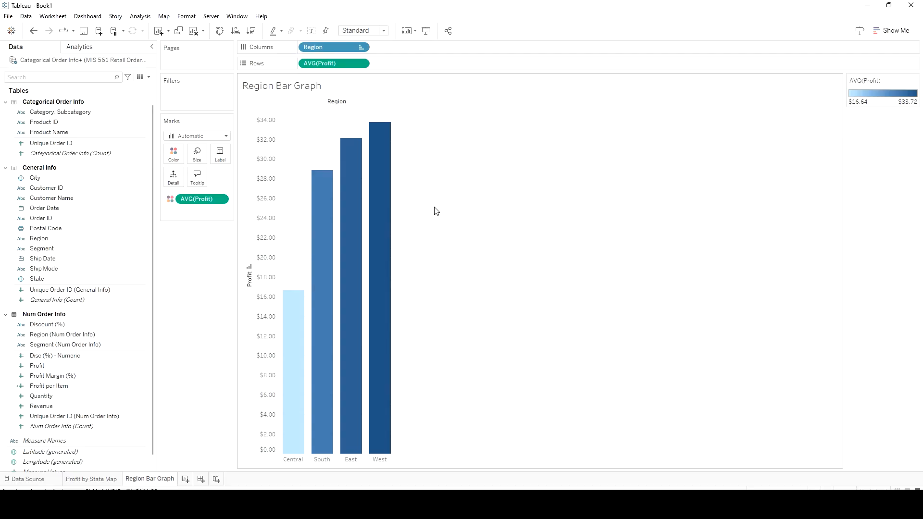
{"action": "key", "text": "ctrl+Right"}
{"action": "key", "text": "ctrl+Right"}
{"action": "key", "text": "ctrl+Right"}
{"action": "key", "text": "ctrl+Right"}
{"action": "key", "text": "ctrl+Right"}
{"action": "key", "text": "ctrl+Right"}
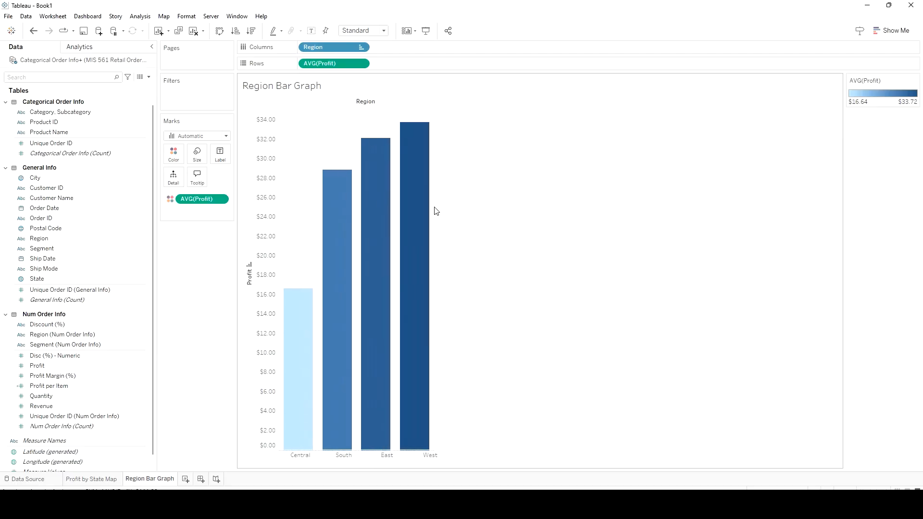
{"action": "key", "text": "ctrl+Right"}
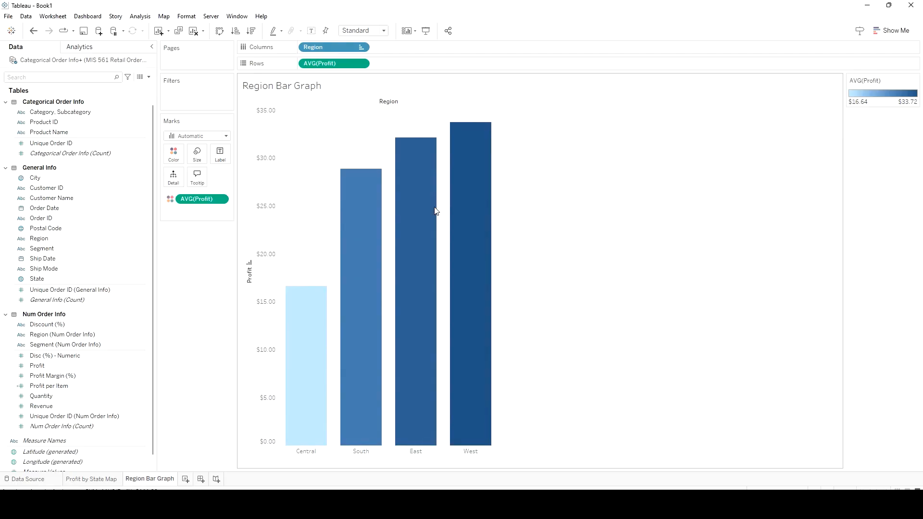
{"action": "key", "text": "ctrl+Left"}
{"action": "key", "text": "ctrl+Left"}
{"action": "key", "text": "ctrl+Left"}
{"action": "key", "text": "ctrl+Left"}
{"action": "key", "text": "ctrl+Left"}
{"action": "key", "text": "ctrl+Left"}
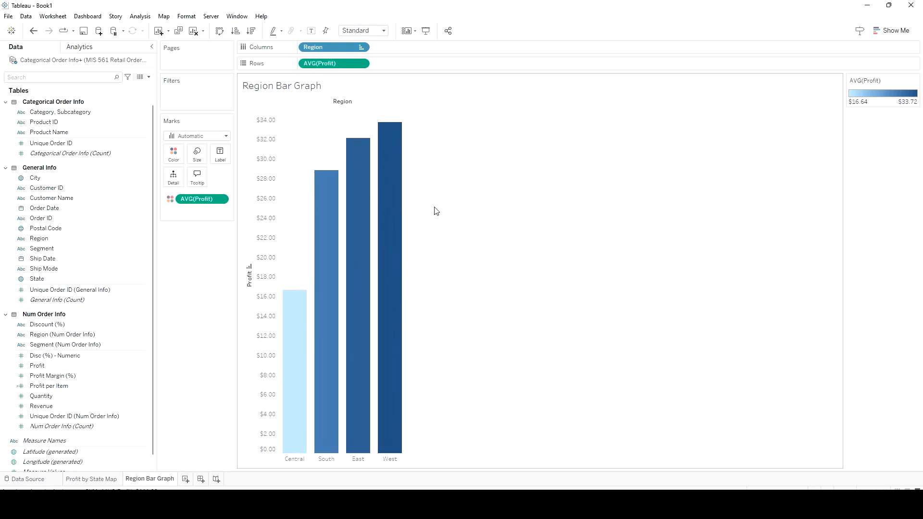
{"action": "key", "text": "ctrl+Right"}
{"action": "key", "text": "ctrl+Right"}
{"action": "key", "text": "ctrl+Right"}
{"action": "key", "text": "ctrl+Right"}
{"action": "key", "text": "ctrl+Right"}
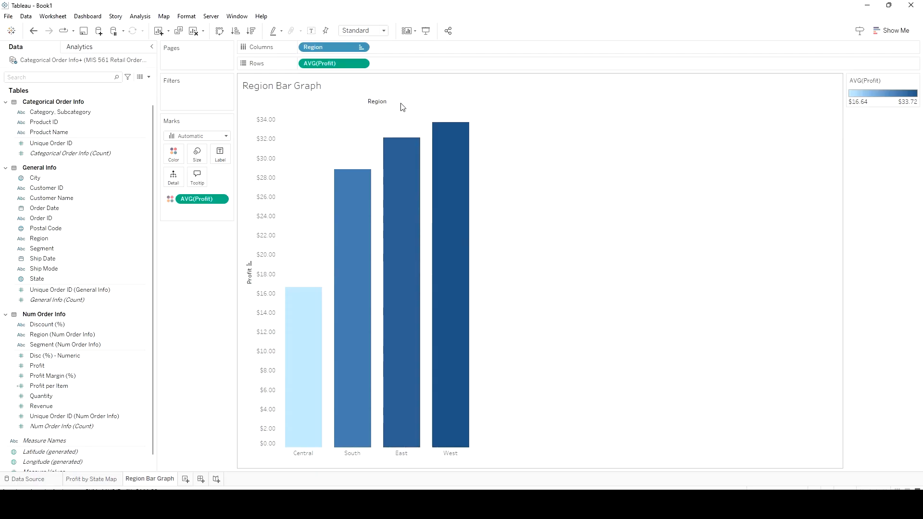
Replace the chart title with "Profit by Region" and hide the Region field label above the bars
{"action": "double_click", "coordinate": [277, 91]}
{"action": "left_click_drag", "start_coordinate": [412, 208], "coordinate": [248, 204]}
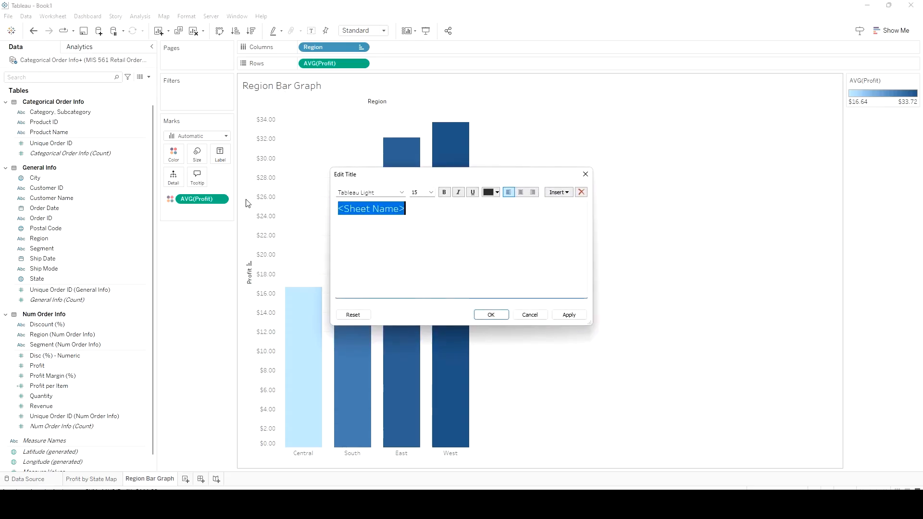
{"action": "type", "text": "Profit by Regi"}
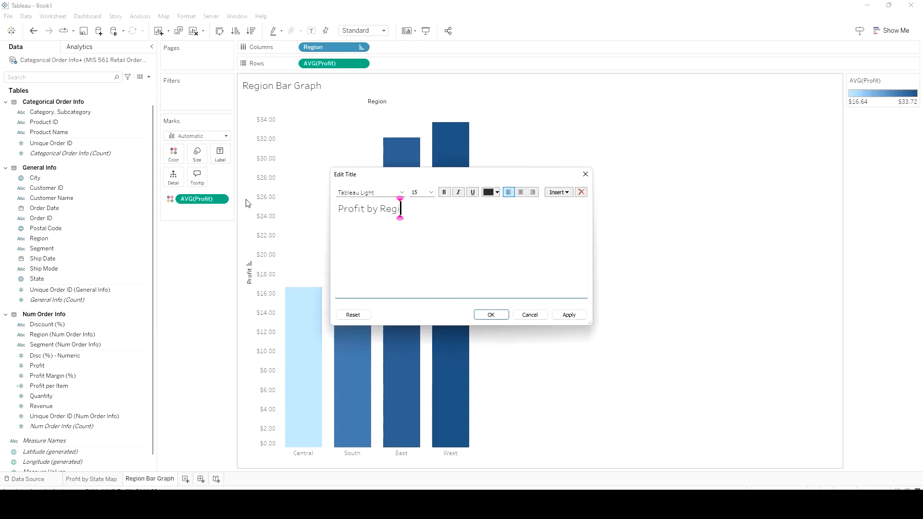
{"action": "type", "text": "on"}
{"action": "left_click", "coordinate": [558, 318]}
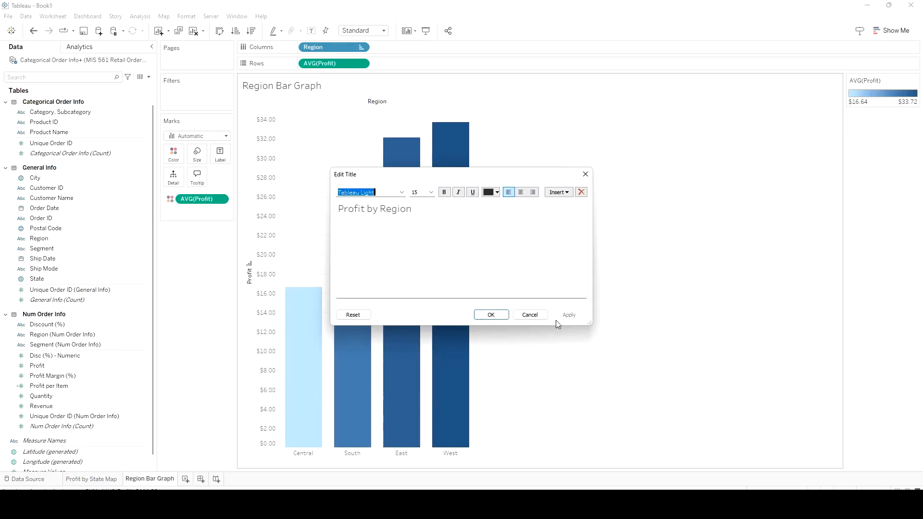
{"action": "left_click", "coordinate": [490, 314]}
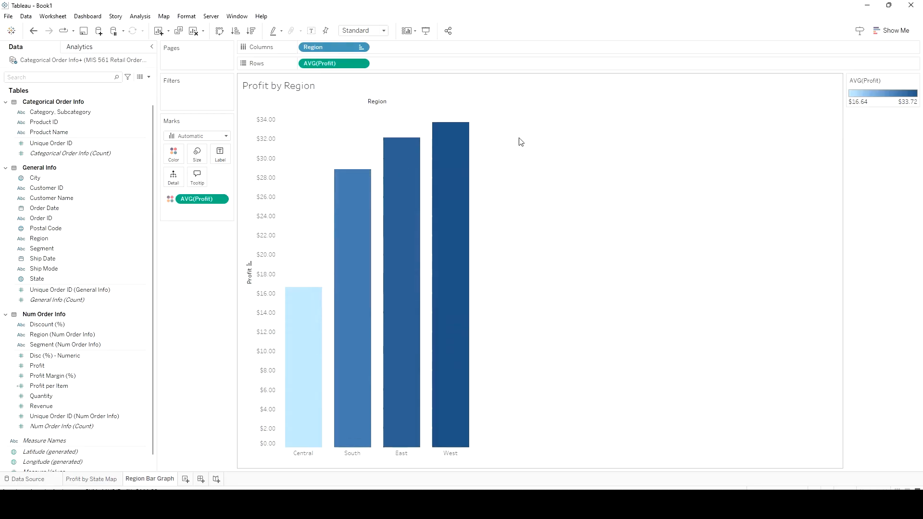
{"action": "right_click", "coordinate": [379, 104]}
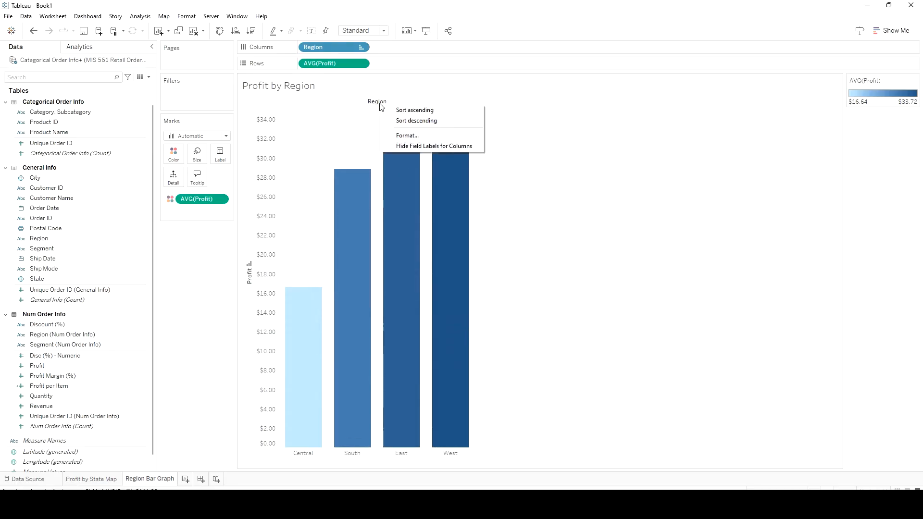
{"action": "left_click", "coordinate": [419, 145]}
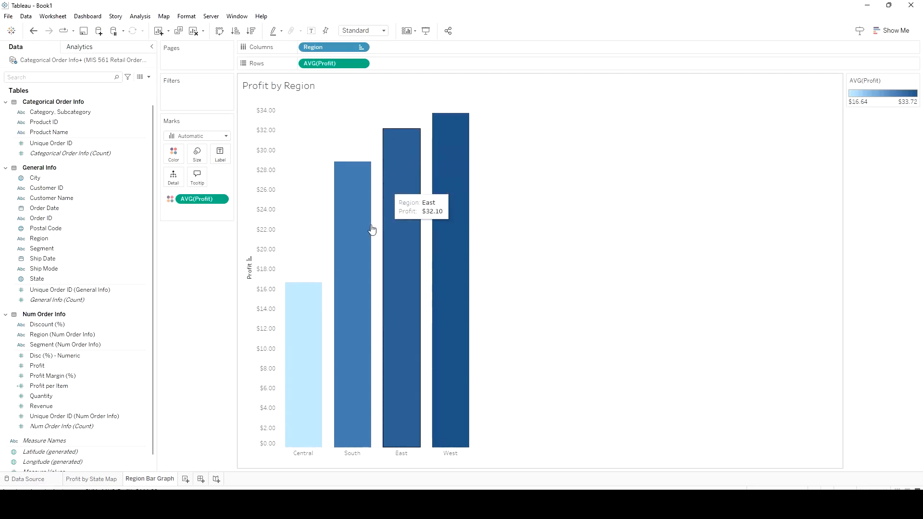
Hide the Profit axis header and label each bar with its average Profit
{"action": "left_click", "coordinate": [249, 271]}
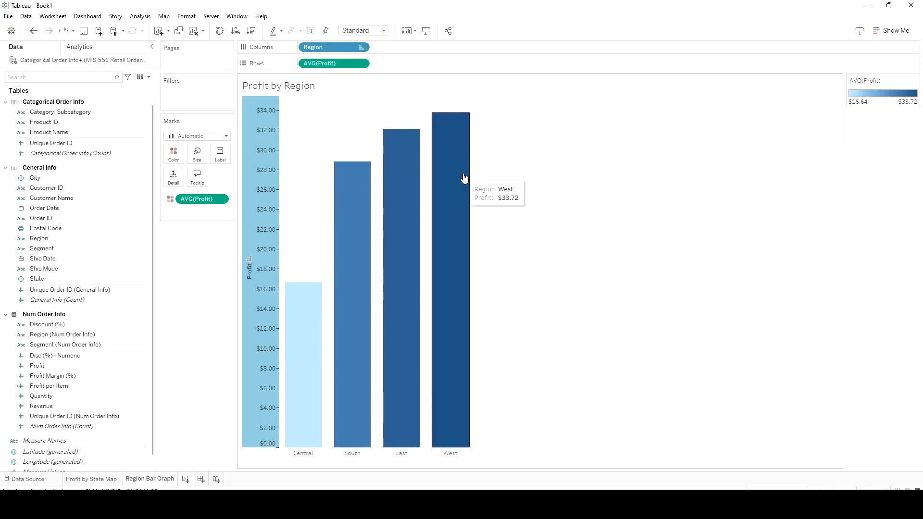
{"action": "right_click", "coordinate": [270, 192]}
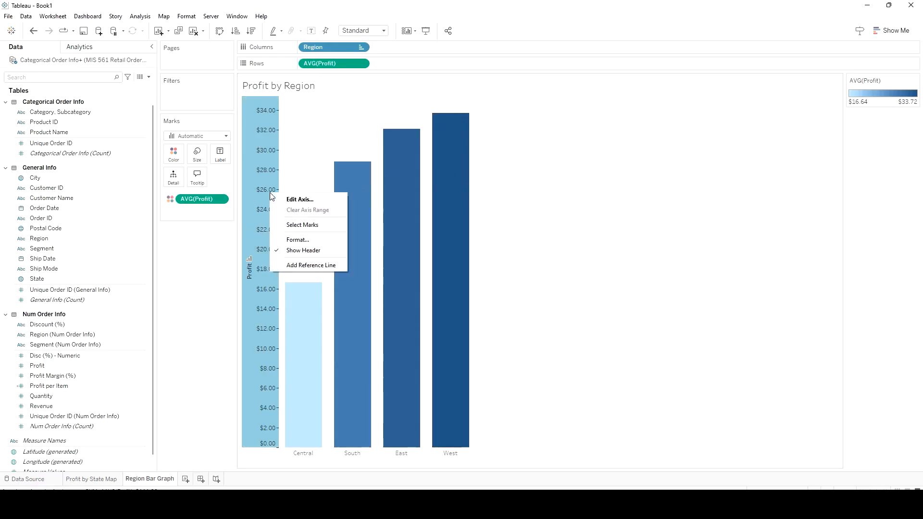
{"action": "left_click", "coordinate": [298, 251]}
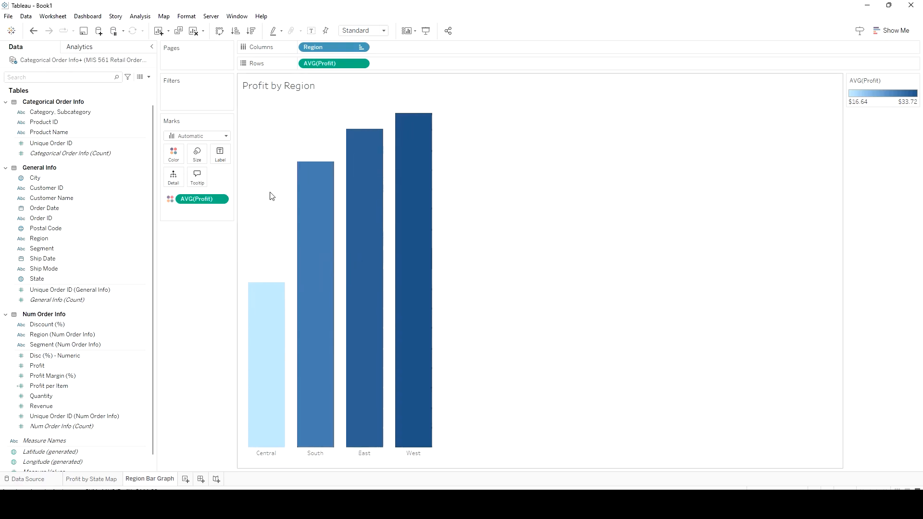
{"action": "left_click", "coordinate": [52, 366]}
{"action": "left_click_drag", "start_coordinate": [52, 365], "coordinate": [220, 153]}
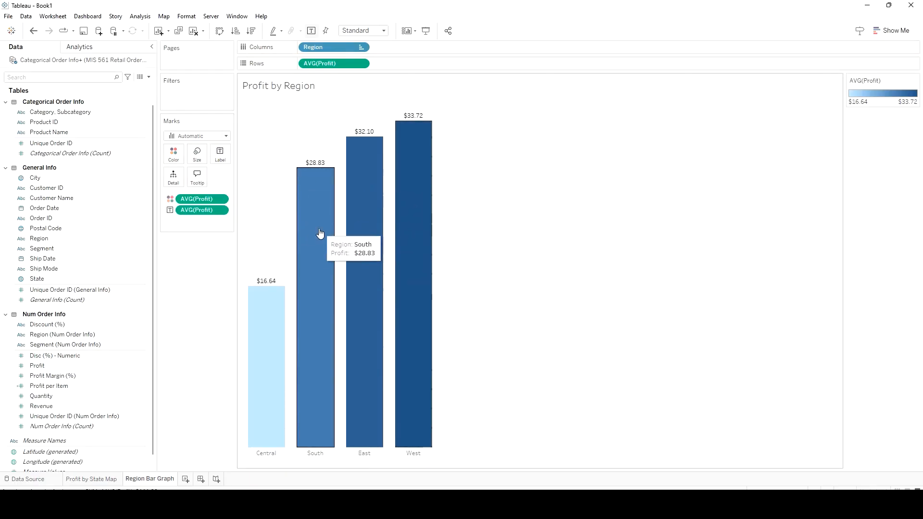
Set the sheet's grid lines to None in the line formatting
{"action": "right_click", "coordinate": [278, 236]}
{"action": "left_click", "coordinate": [301, 278]}
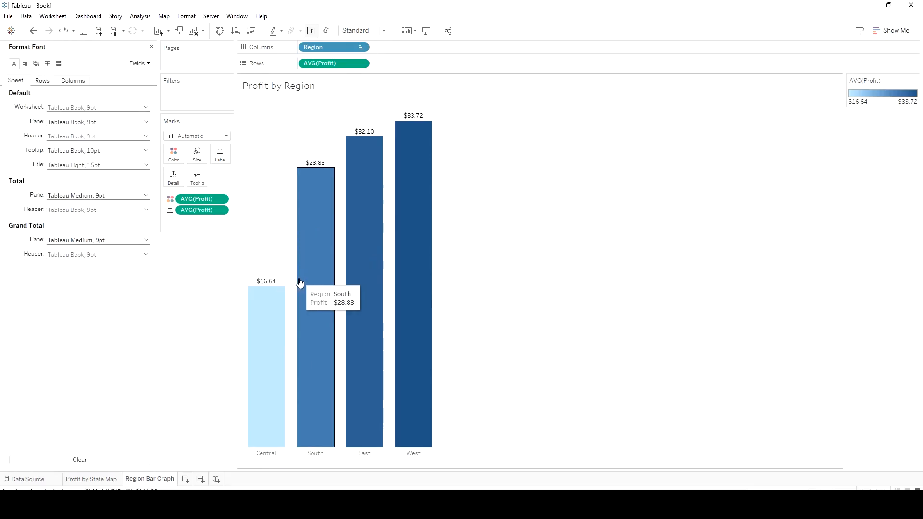
{"action": "left_click", "coordinate": [59, 63]}
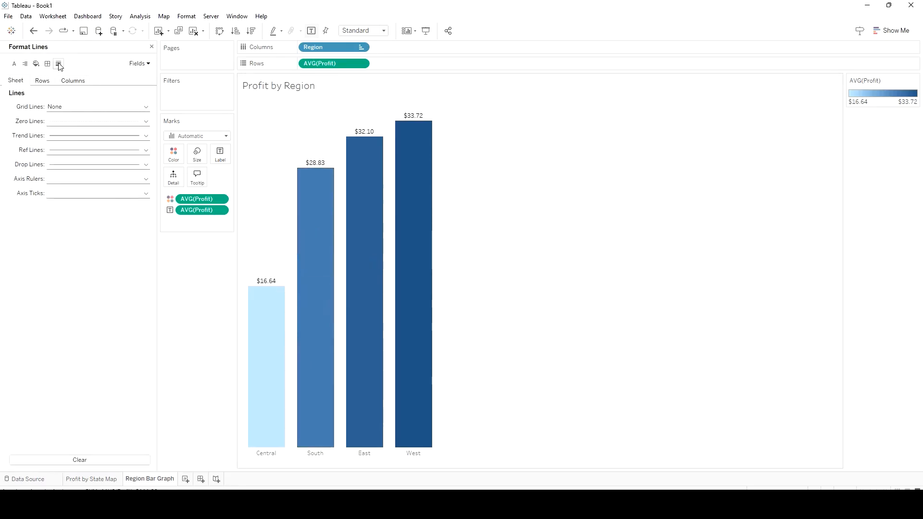
{"action": "left_click", "coordinate": [75, 109]}
{"action": "left_click", "coordinate": [559, 175]}
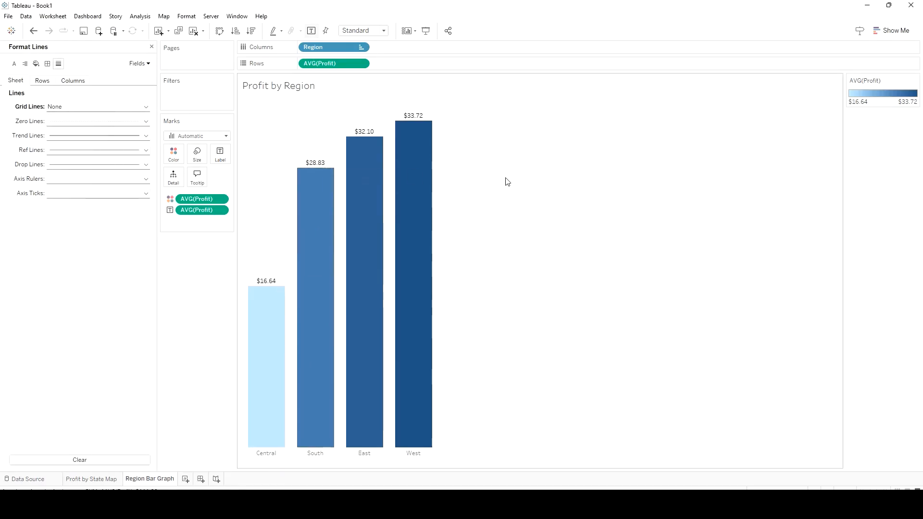
{"action": "left_click", "coordinate": [152, 47]}
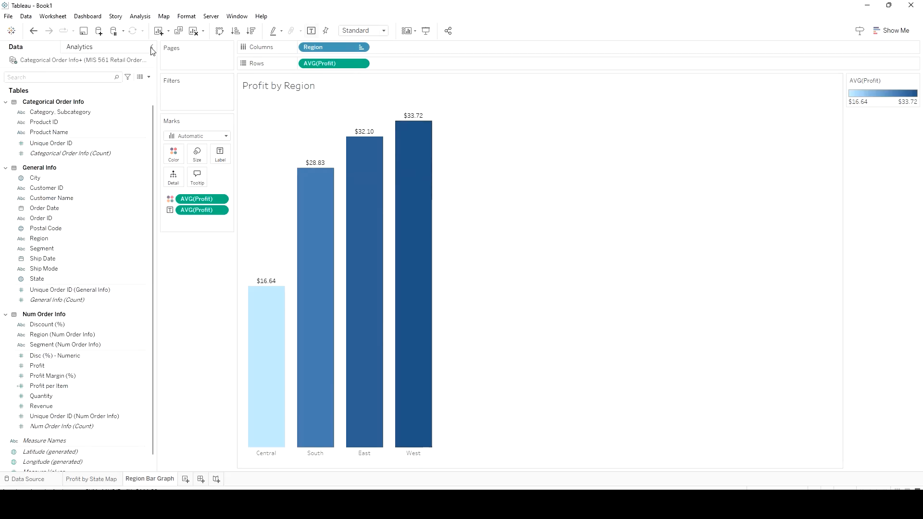
Add an average line across all bars of the Profit by Region chart
{"action": "left_click", "coordinate": [93, 50]}
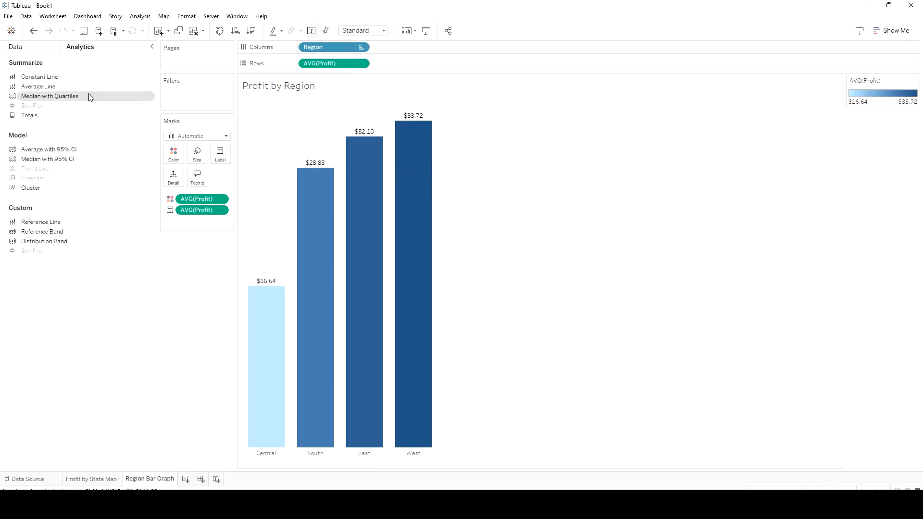
{"action": "left_click_drag", "start_coordinate": [54, 93], "coordinate": [323, 118]}
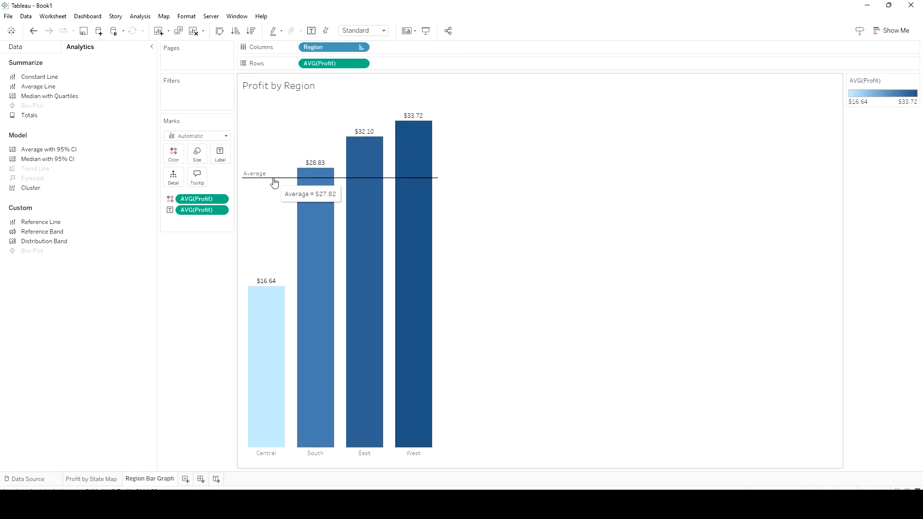
Edit the average line and give it a custom label beginning with the text "Avg Profit ="
{"action": "left_click", "coordinate": [274, 182]}
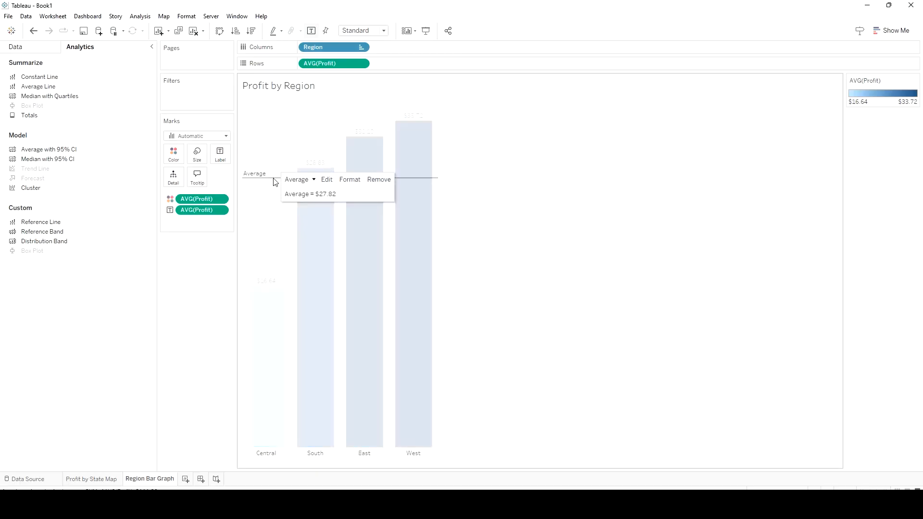
{"action": "left_click", "coordinate": [327, 179]}
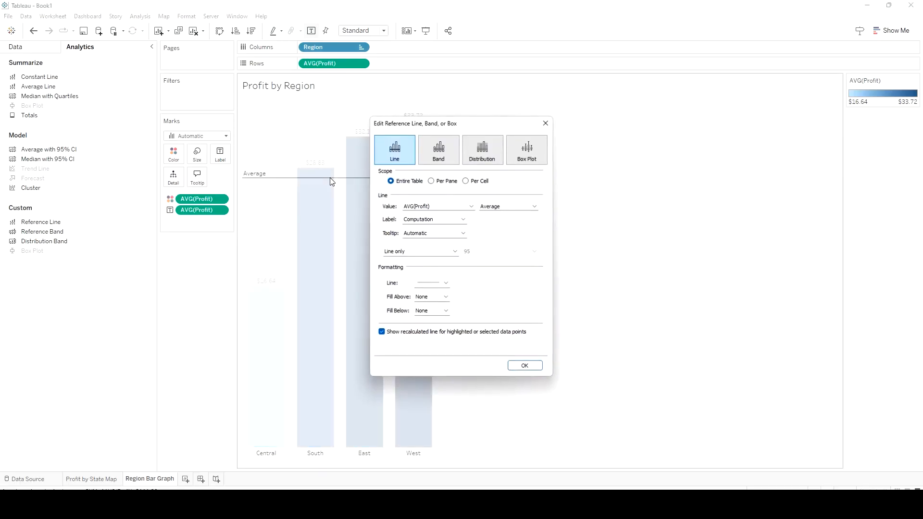
{"action": "left_click", "coordinate": [534, 207]}
{"action": "left_click", "coordinate": [536, 207]}
{"action": "left_click", "coordinate": [463, 220]}
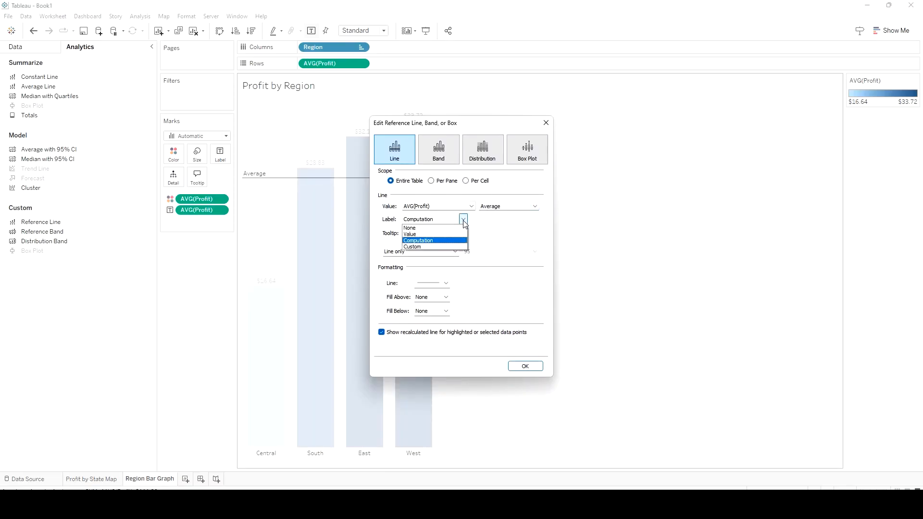
{"action": "left_click", "coordinate": [442, 247]}
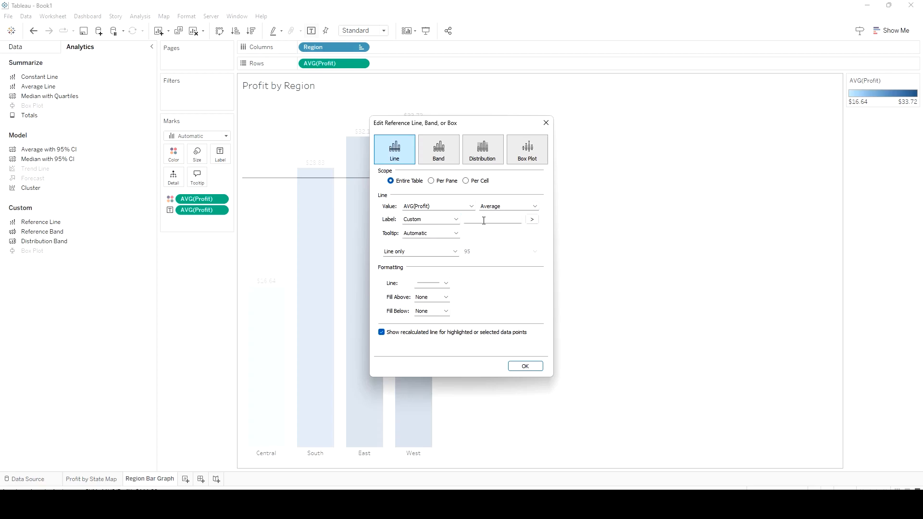
{"action": "type", "text": "Avg Profit"}
{"action": "type", "text": " ="}
Complete the average line's custom label as "Avg Profit = <Value>", using the Value placeholder instead of Computation and correcting the spelling of Profit
{"action": "left_click", "coordinate": [532, 220]}
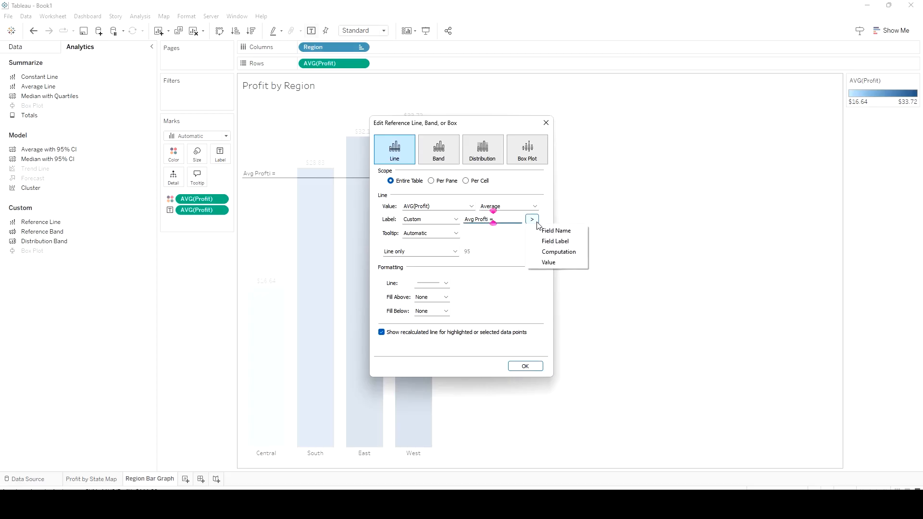
{"action": "left_click", "coordinate": [545, 252]}
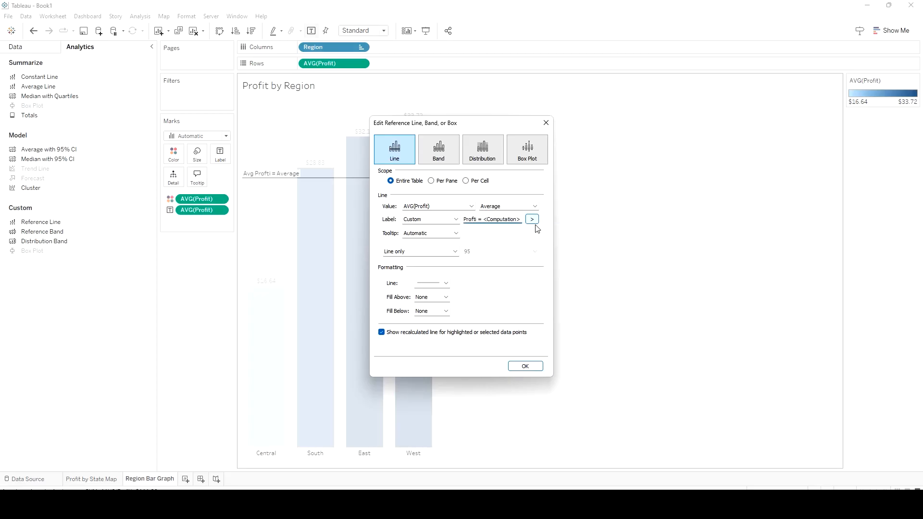
{"action": "left_click", "coordinate": [532, 219]}
{"action": "left_click", "coordinate": [552, 263]}
{"action": "left_click_drag", "start_coordinate": [501, 220], "coordinate": [473, 220]}
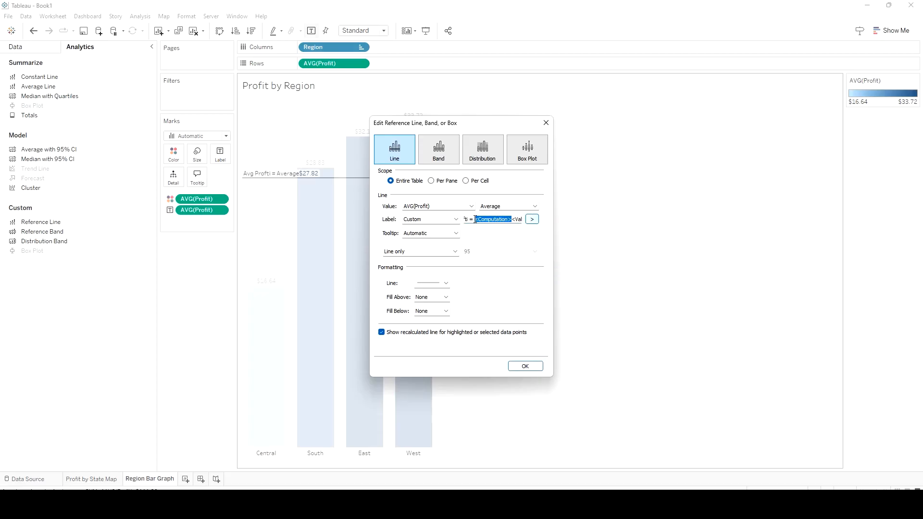
{"action": "key", "text": "BackSpace"}
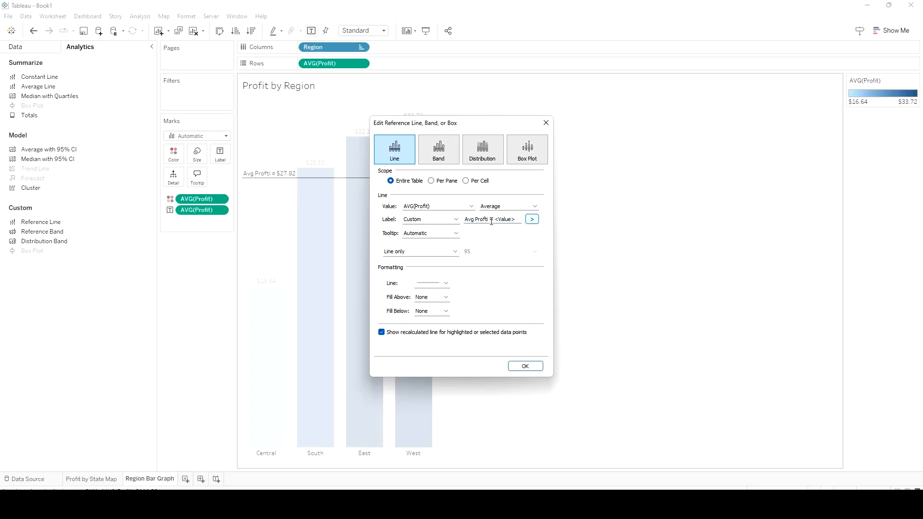
{"action": "key", "text": "BackSpace"}
{"action": "key", "text": "BackSpace"}
{"action": "type", "text": "it"}
Change the average line's style to the finely dotted pattern
{"action": "left_click", "coordinate": [446, 283]}
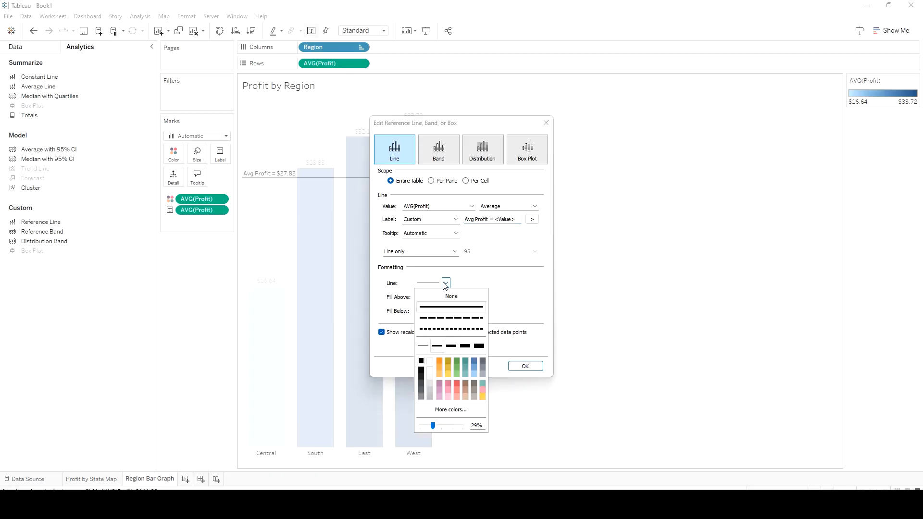
{"action": "left_click", "coordinate": [449, 329]}
{"action": "left_click", "coordinate": [526, 301]}
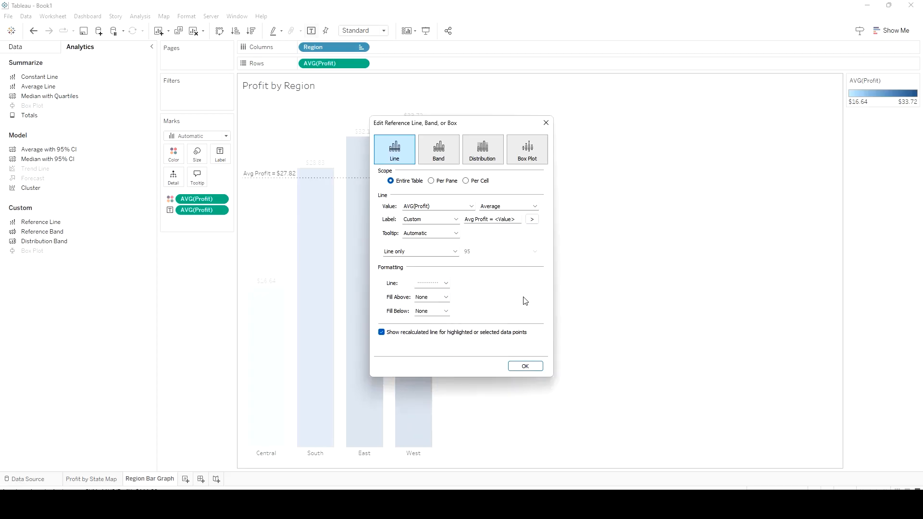
{"action": "left_click", "coordinate": [427, 312]}
{"action": "left_click", "coordinate": [430, 344]}
{"action": "left_click", "coordinate": [446, 310]}
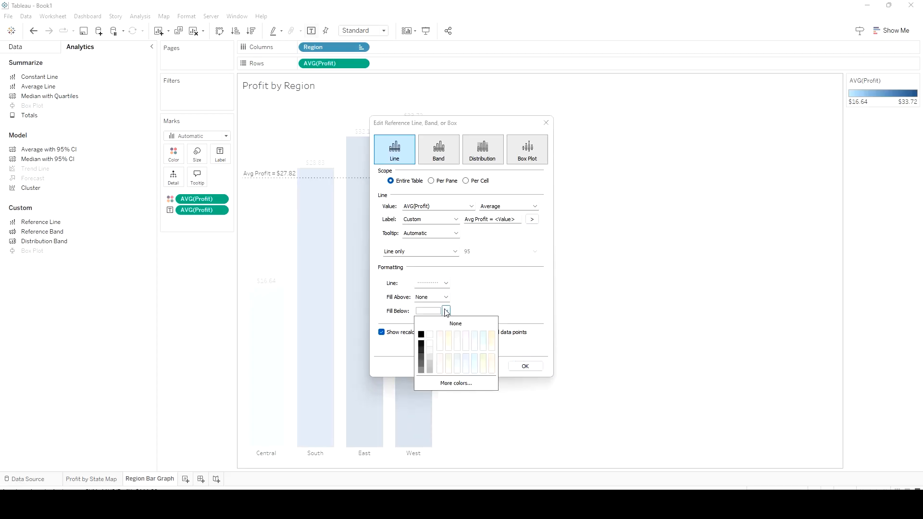
{"action": "left_click", "coordinate": [442, 325]}
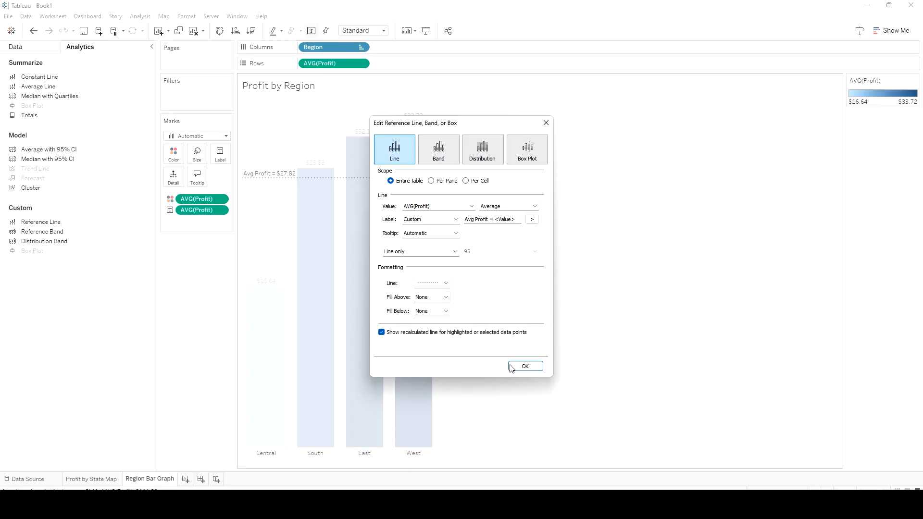
Apply the average line settings and enlarge the bar chart's cells four times so the bars become wider
{"action": "left_click", "coordinate": [533, 368]}
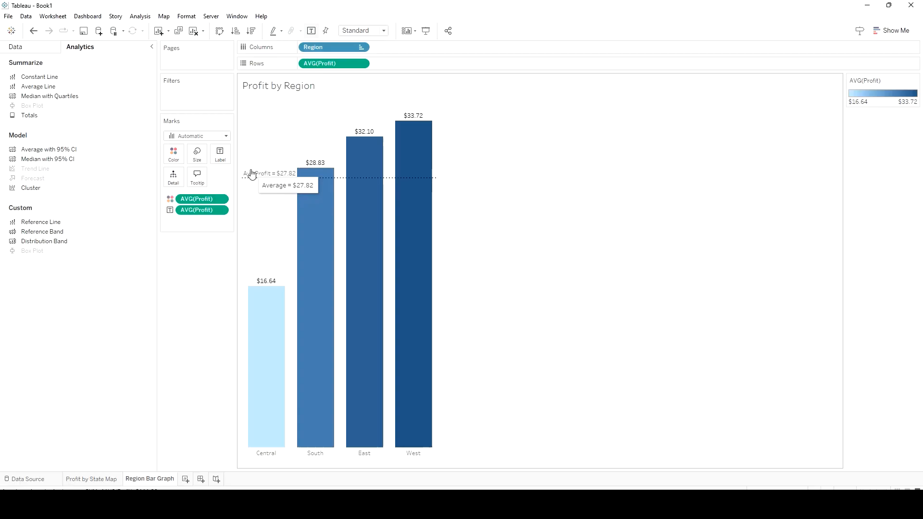
{"action": "key", "text": "ctrl+shift+b"}
{"action": "key", "text": "ctrl+shift+b"}
{"action": "key", "text": "ctrl+shift+b"}
{"action": "key", "text": "ctrl+shift+b"}
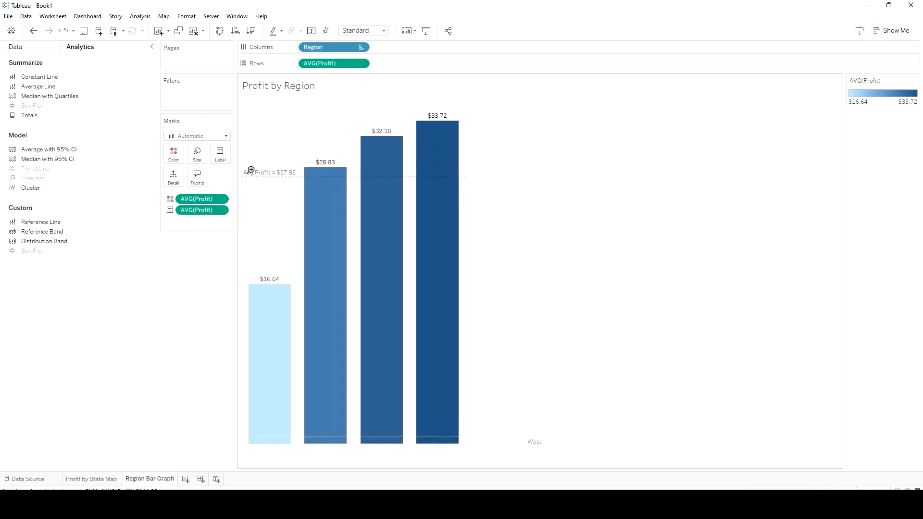
{"action": "key", "text": "ctrl+shift+b"}
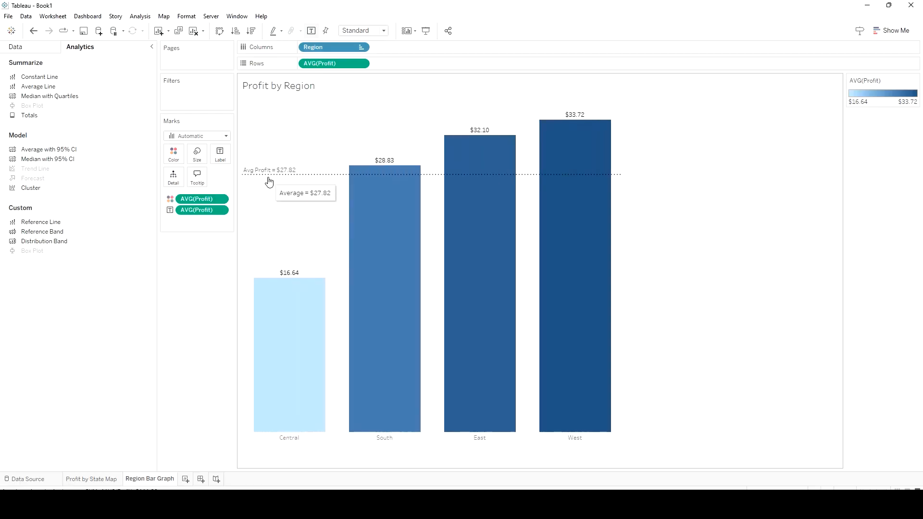
Format the average line's label as bold, italic text in black
{"action": "right_click", "coordinate": [262, 178]}
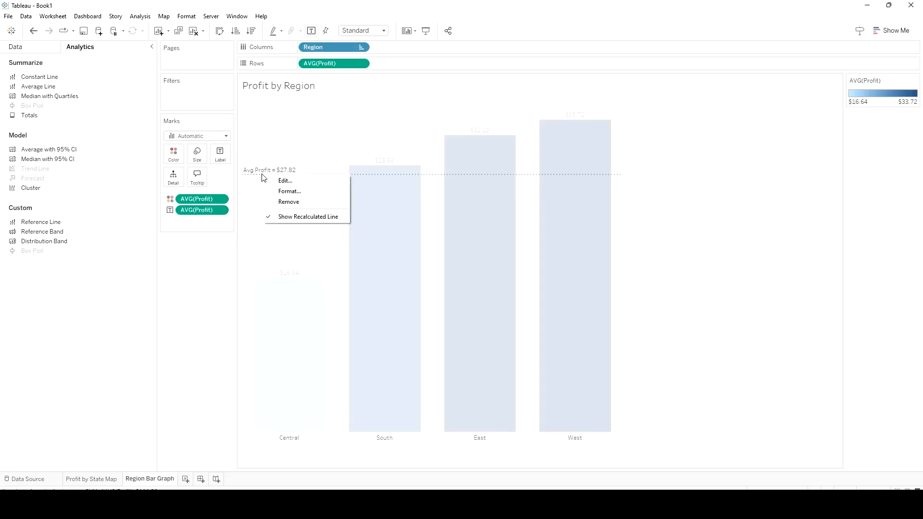
{"action": "left_click", "coordinate": [291, 193]}
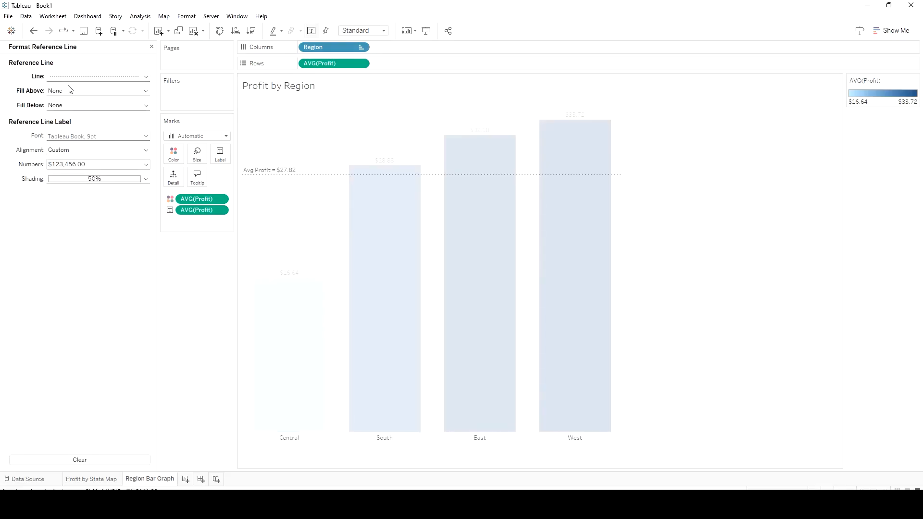
{"action": "left_click", "coordinate": [80, 138]}
{"action": "left_click", "coordinate": [84, 164]}
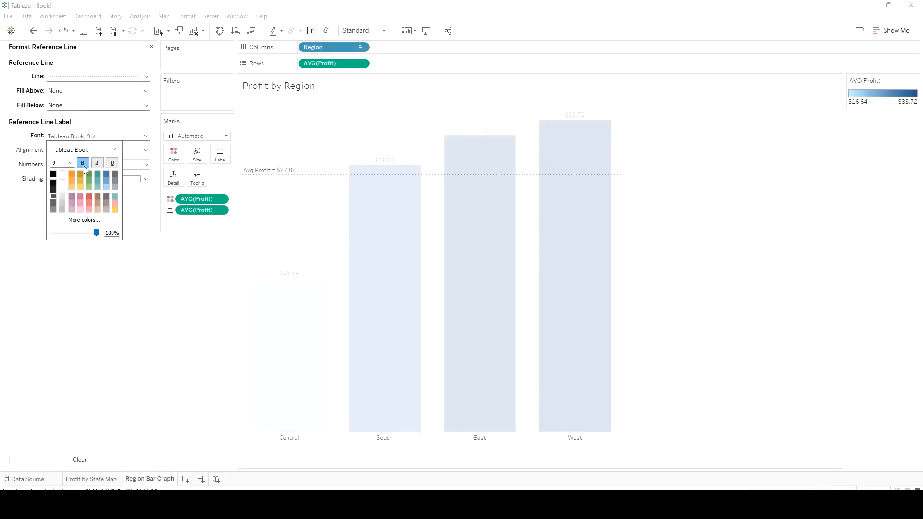
{"action": "left_click", "coordinate": [54, 175]}
{"action": "left_click", "coordinate": [91, 176]}
{"action": "left_click", "coordinate": [53, 174]}
{"action": "left_click", "coordinate": [98, 165]}
{"action": "left_click", "coordinate": [111, 295]}
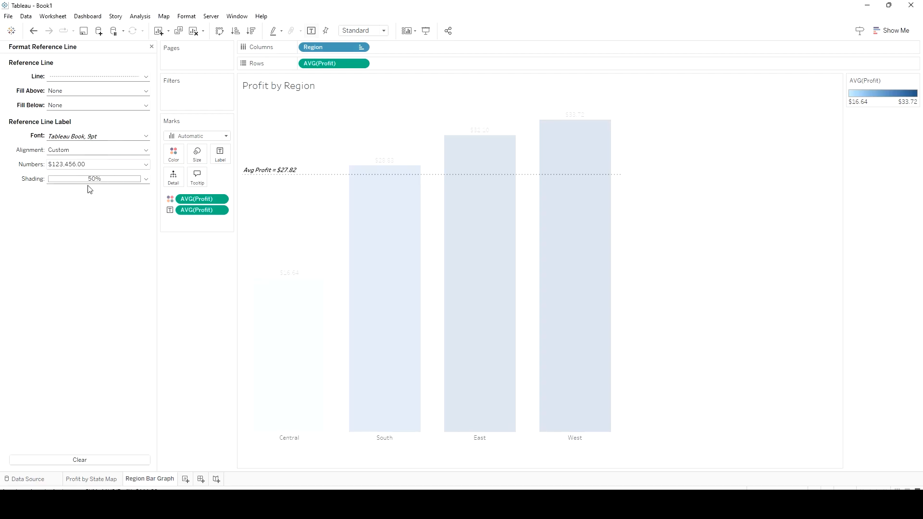
Recolor the average line red with the longer dashed pattern and finish formatting the reference line
{"action": "left_click", "coordinate": [79, 77]}
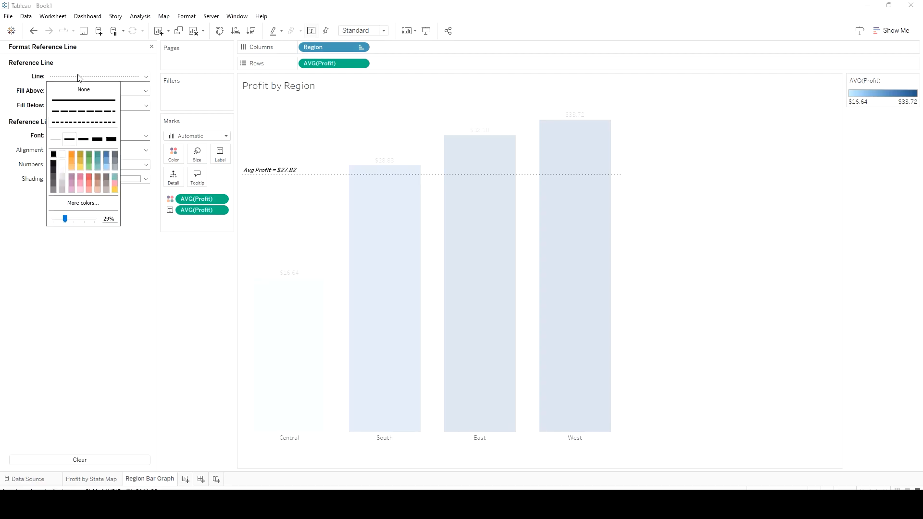
{"action": "left_click", "coordinate": [90, 178]}
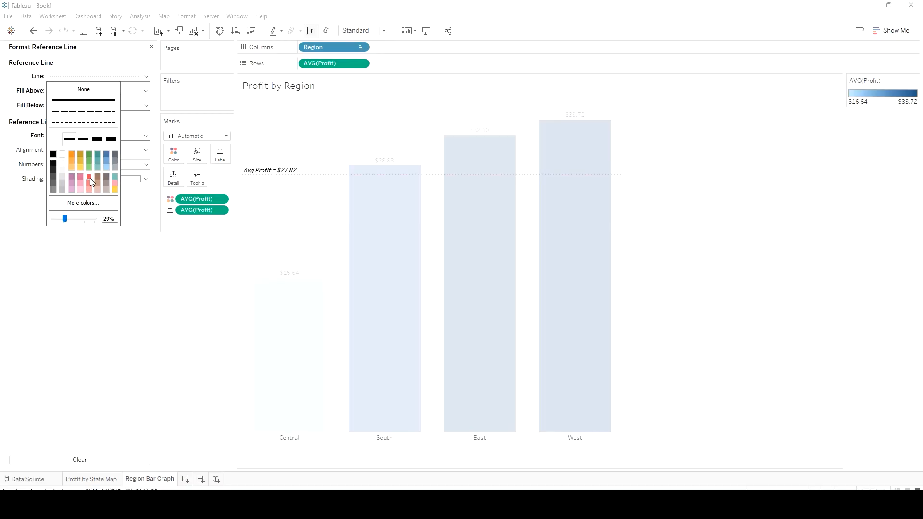
{"action": "left_click", "coordinate": [86, 112]}
{"action": "left_click", "coordinate": [709, 244]}
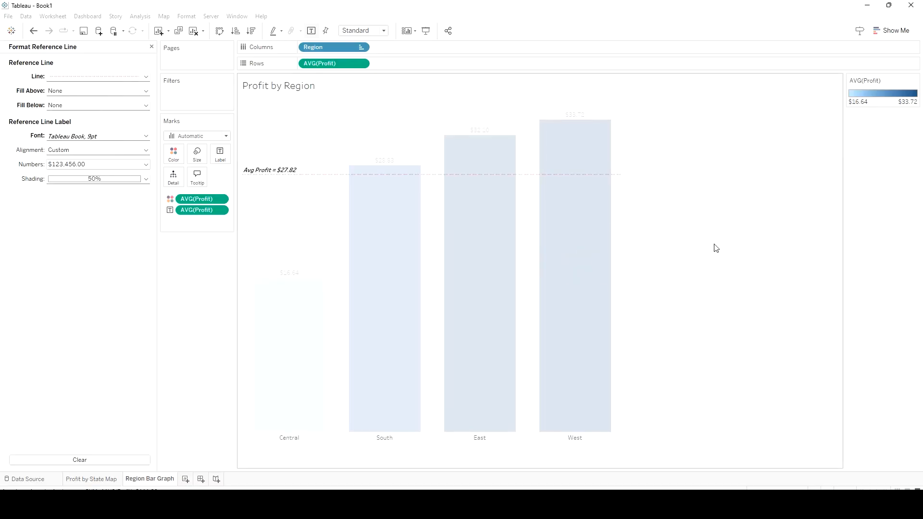
{"action": "mouse_move", "coordinate": [290, 397]}
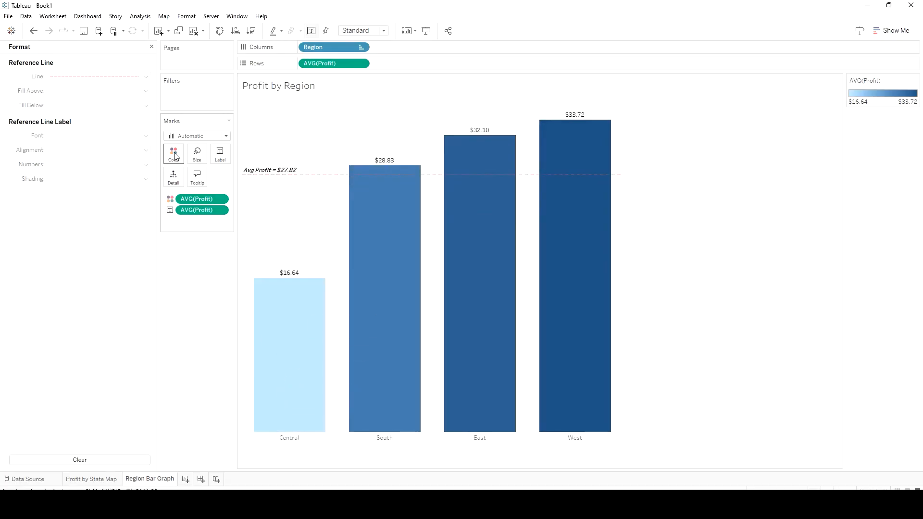
{"action": "left_click", "coordinate": [151, 47]}
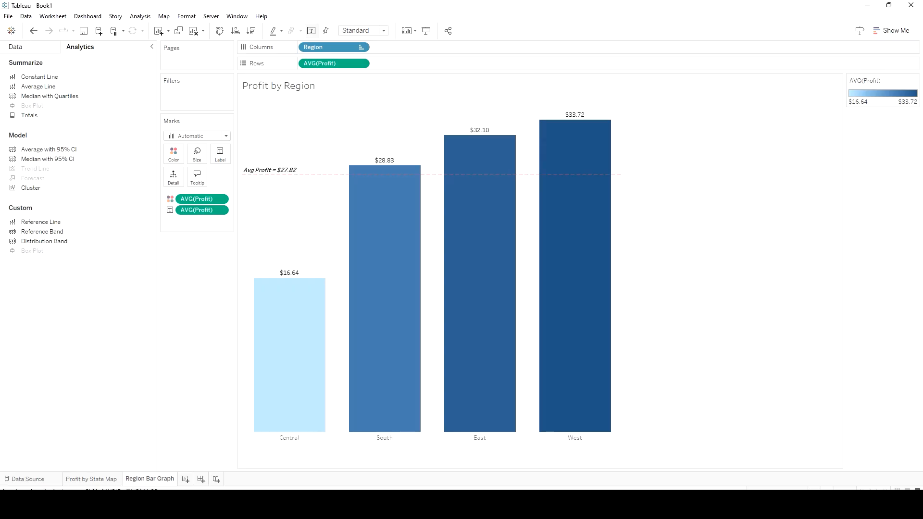
Create a new worksheet charting average Profit by Segment as vertical bars, with Segment on Columns and Profit on Rows
{"action": "left_click", "coordinate": [185, 479]}
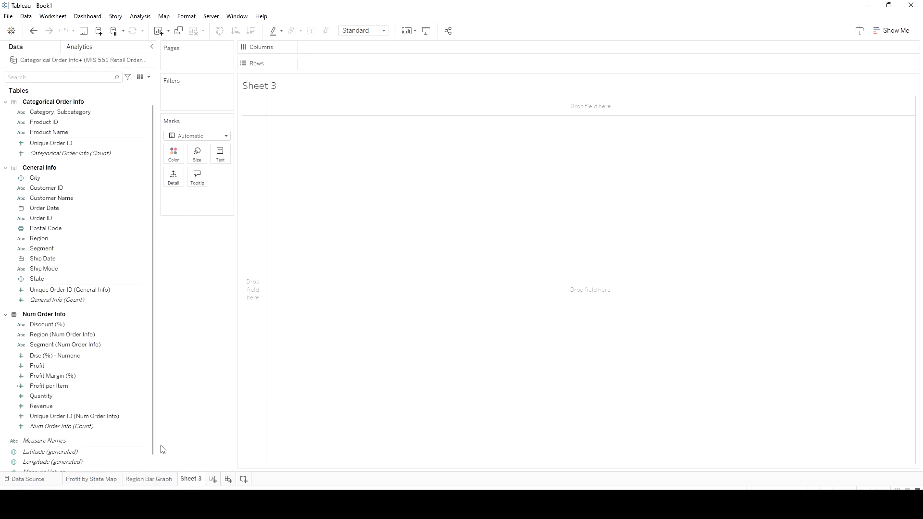
{"action": "mouse_move", "coordinate": [37, 365]}
{"action": "left_mouse_down"}
{"action": "mouse_move", "coordinate": [348, 81]}
{"action": "mouse_move", "coordinate": [350, 54]}
{"action": "left_mouse_up"}
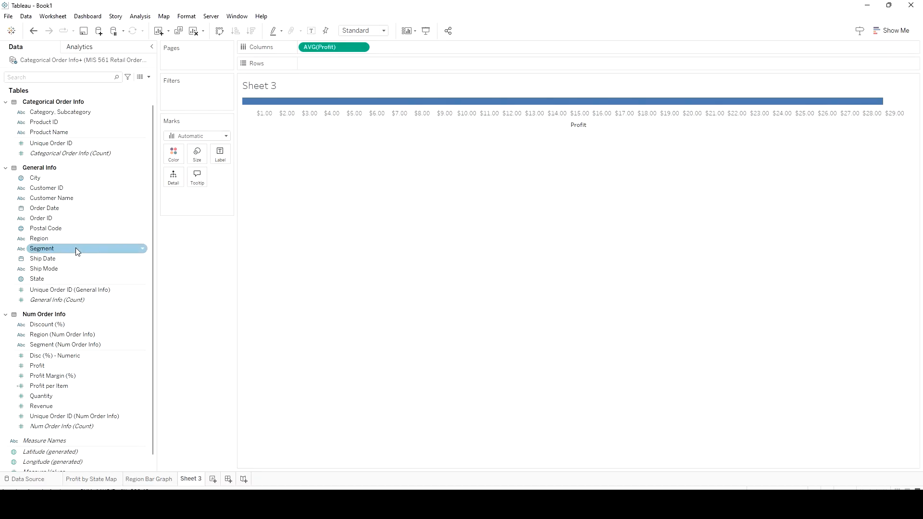
{"action": "left_click_drag", "start_coordinate": [76, 248], "coordinate": [353, 65]}
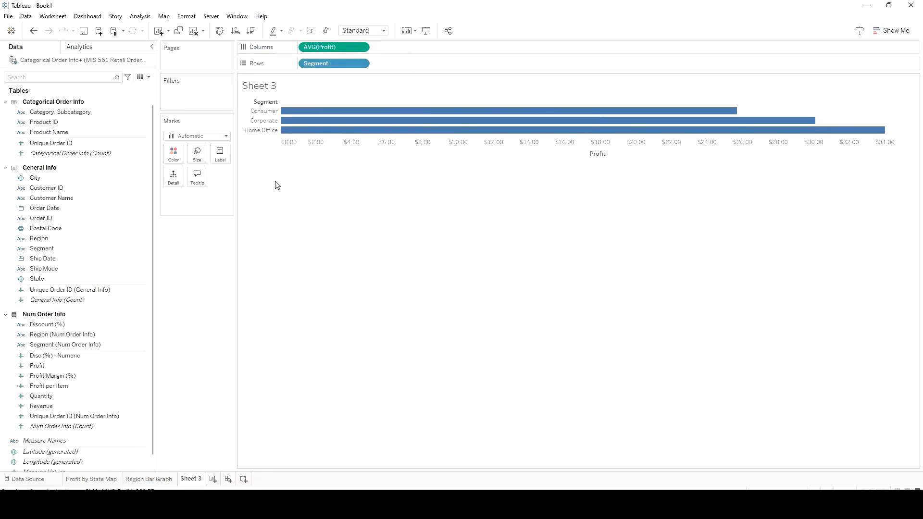
{"action": "left_click", "coordinate": [220, 31]}
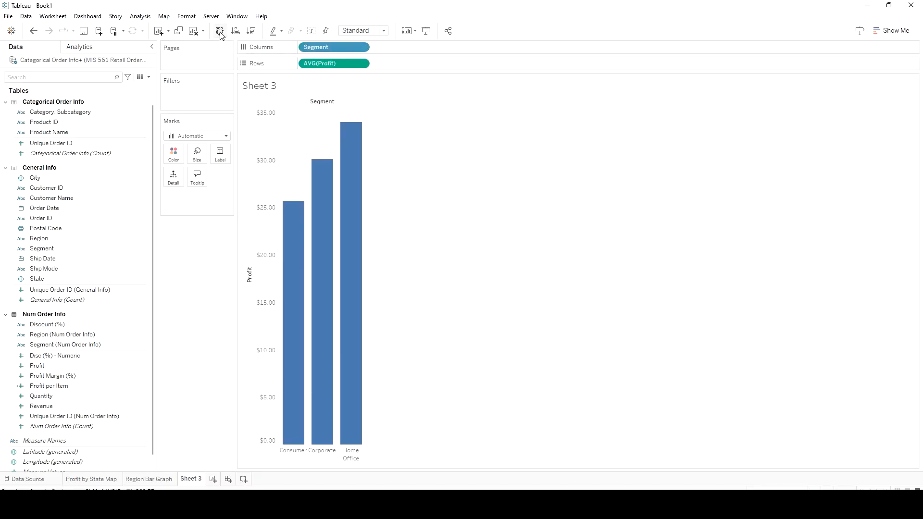
Hide the Segment field label above the bars and replace the chart title with "Profit by Segment"
{"action": "right_click", "coordinate": [317, 106]}
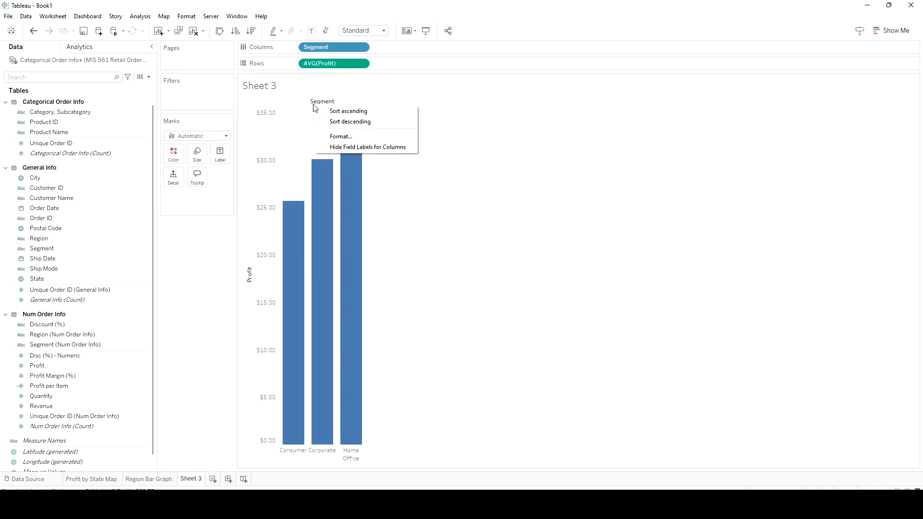
{"action": "left_click", "coordinate": [356, 147]}
{"action": "double_click", "coordinate": [276, 88]}
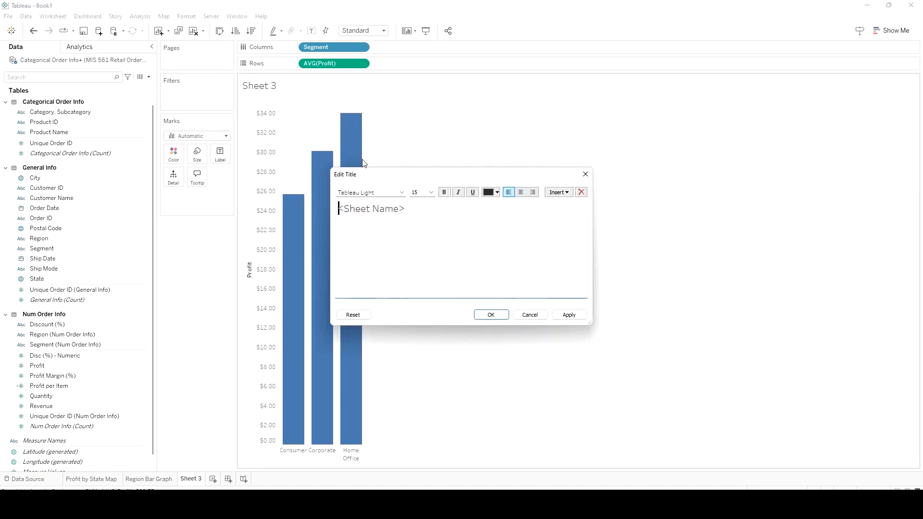
{"action": "left_click_drag", "start_coordinate": [416, 208], "coordinate": [321, 206]}
{"action": "key", "text": "BackSpace"}
{"action": "type", "text": "Profit by Seg"}
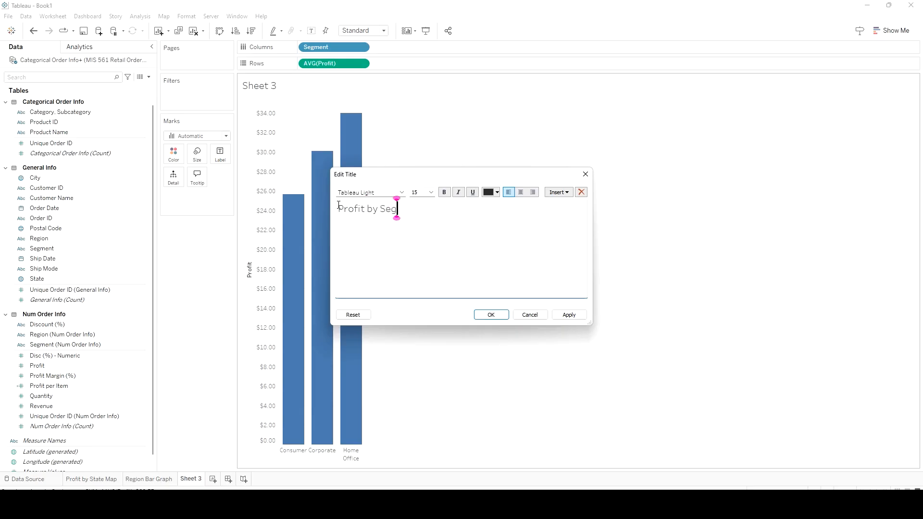
{"action": "type", "text": "ment"}
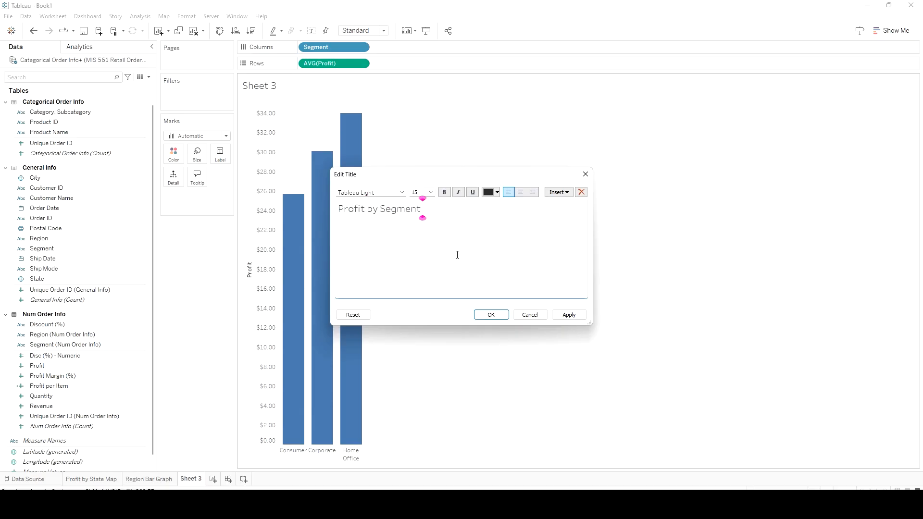
{"action": "left_click", "coordinate": [569, 316]}
{"action": "left_click", "coordinate": [494, 315]}
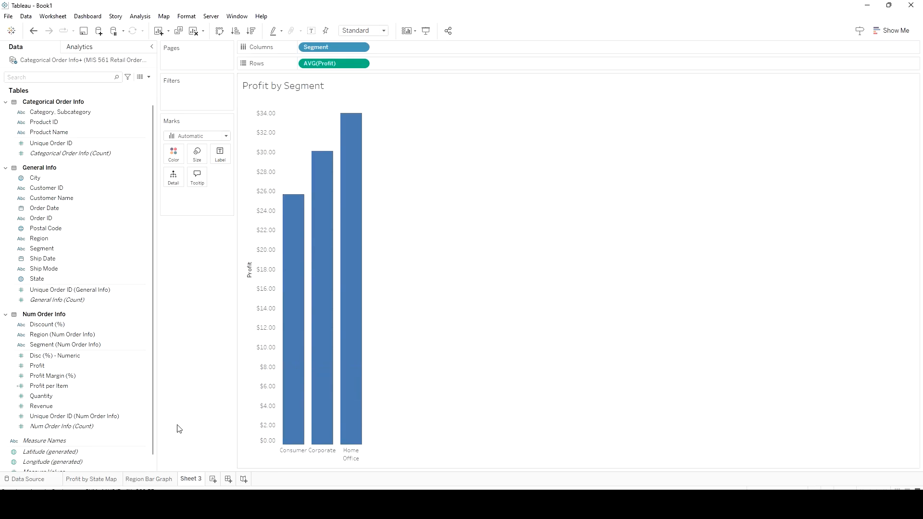
Rename the new worksheet as "Profit by Segment"
{"action": "right_click", "coordinate": [190, 479]}
{"action": "left_click", "coordinate": [240, 362]}
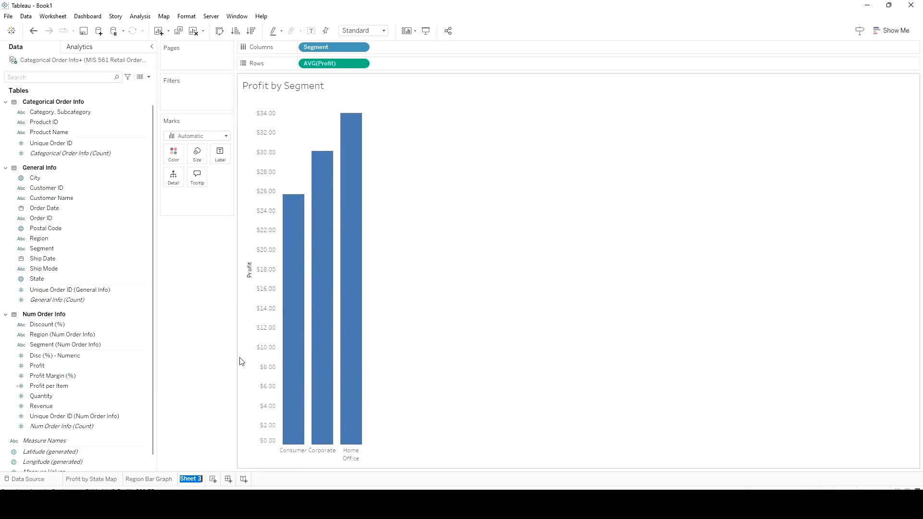
{"action": "type", "text": "Profity"}
{"action": "key", "text": "BackSpace"}
{"action": "type", "text": "by Segment"}
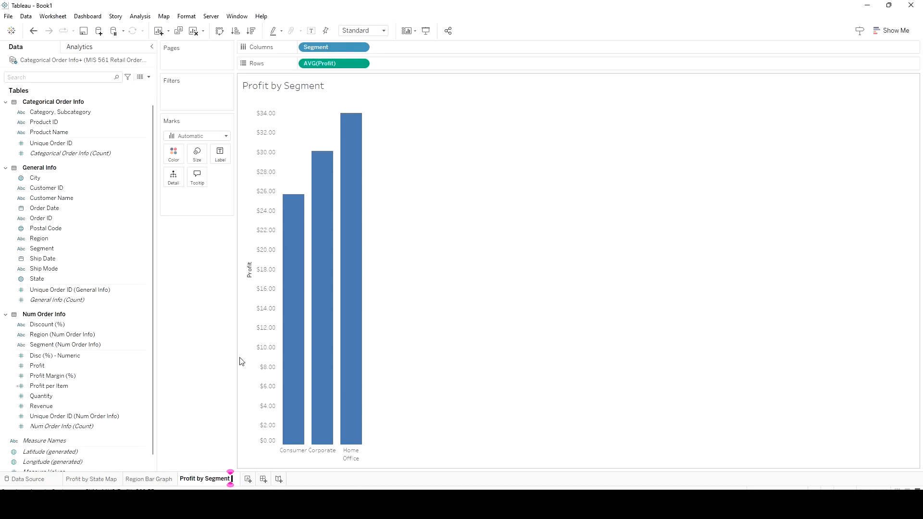
{"action": "key", "text": "Return"}
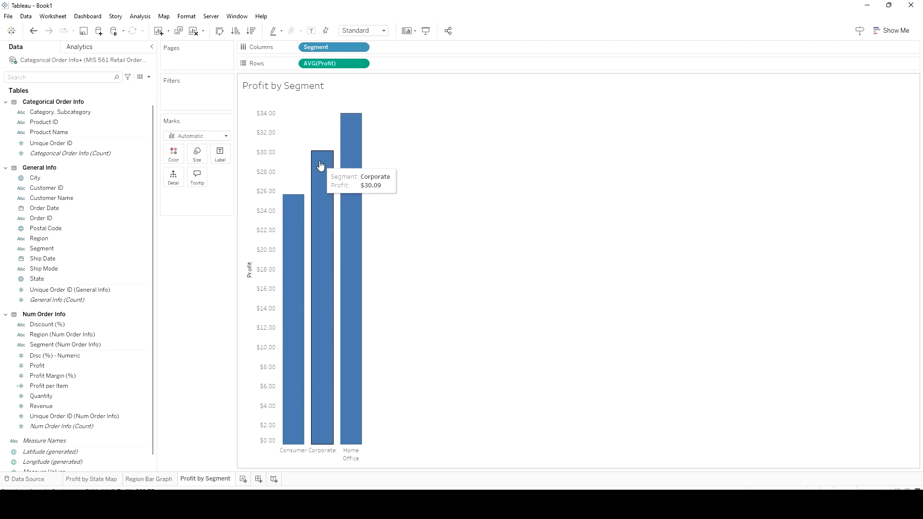
Convert the Segment bar chart to a text table of average Profit using Show Me
{"action": "left_click", "coordinate": [892, 32]}
{"action": "left_click", "coordinate": [847, 64]}
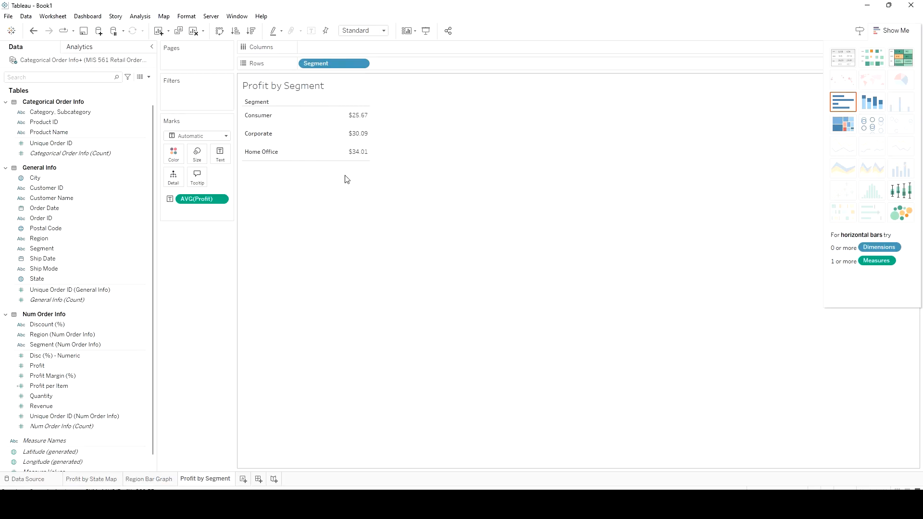
{"action": "left_click", "coordinate": [895, 30]}
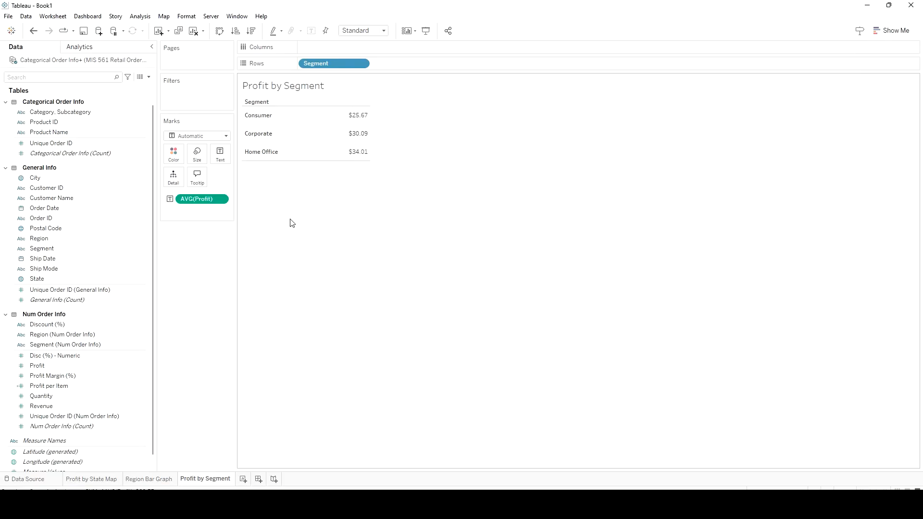
Show a State filter for the worksheet and set it to Wildcard Match
{"action": "left_click", "coordinate": [110, 233]}
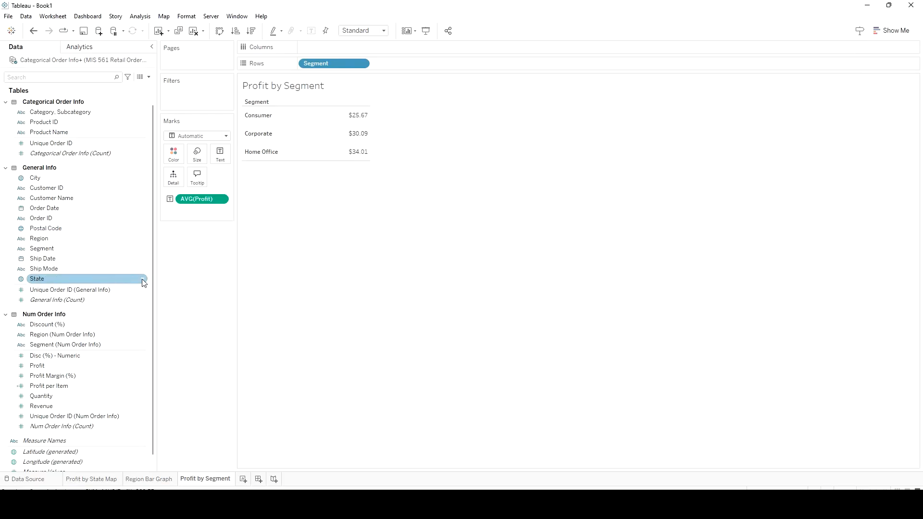
{"action": "right_click", "coordinate": [144, 282]}
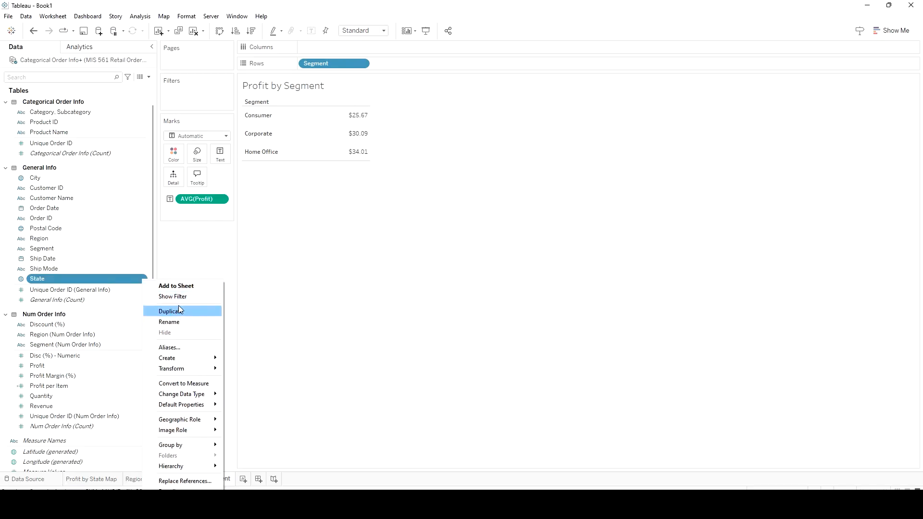
{"action": "left_click", "coordinate": [178, 298]}
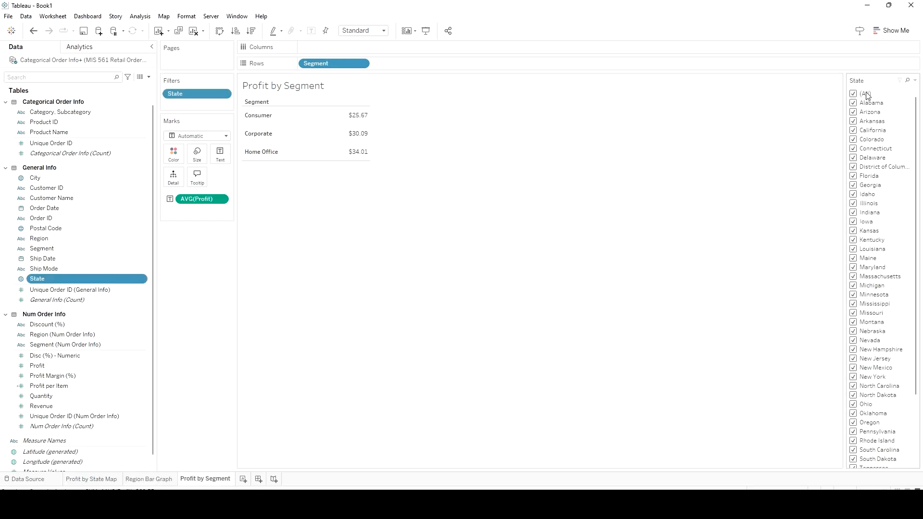
{"action": "left_click", "coordinate": [914, 80]}
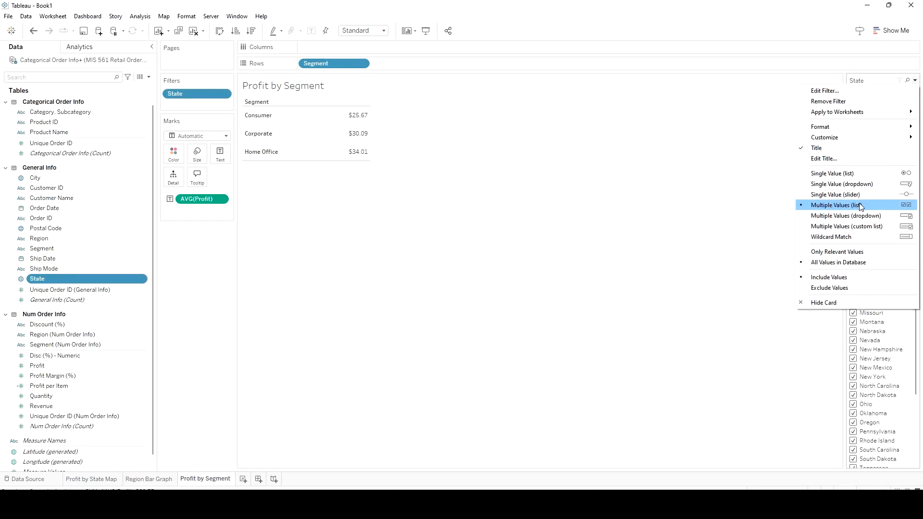
{"action": "left_click", "coordinate": [861, 239]}
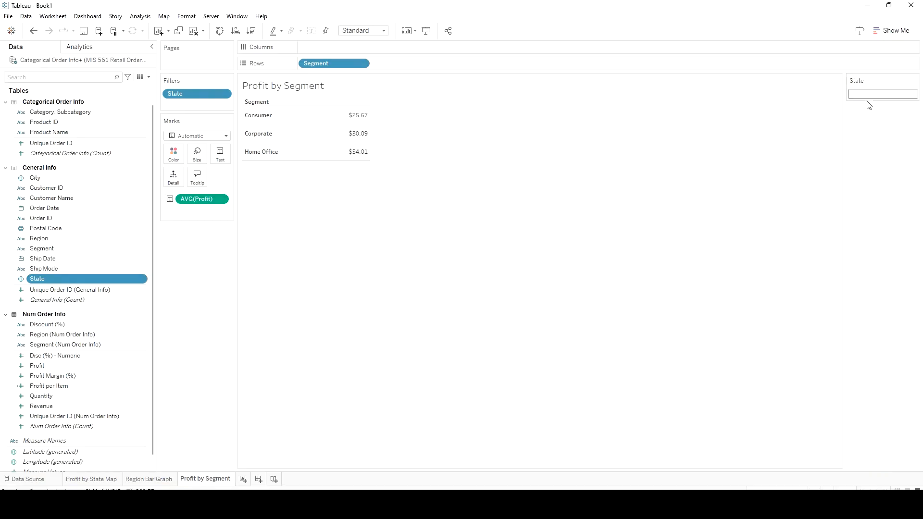
Test the State wildcard filter with "arizona" and clear the entry
{"action": "type", "text": "arizona"}
{"action": "key", "text": "Return"}
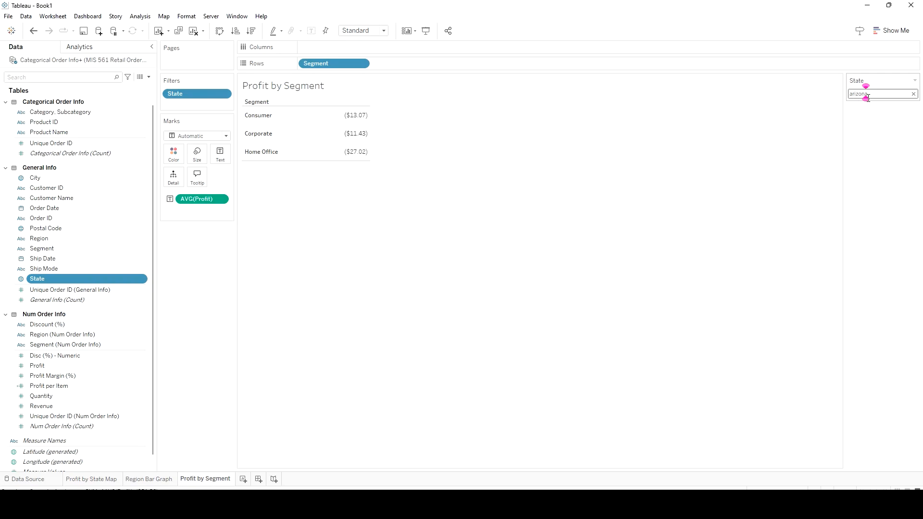
{"action": "double_click", "coordinate": [867, 95]}
{"action": "key", "text": "BackSpace"}
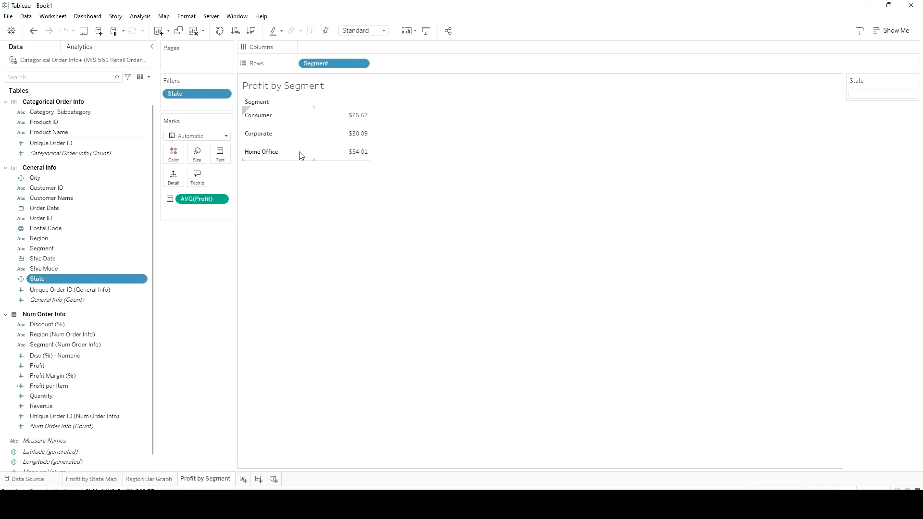
Create a new dashboard and rename it as "Instructor Dashboard"
{"action": "left_click", "coordinate": [258, 479]}
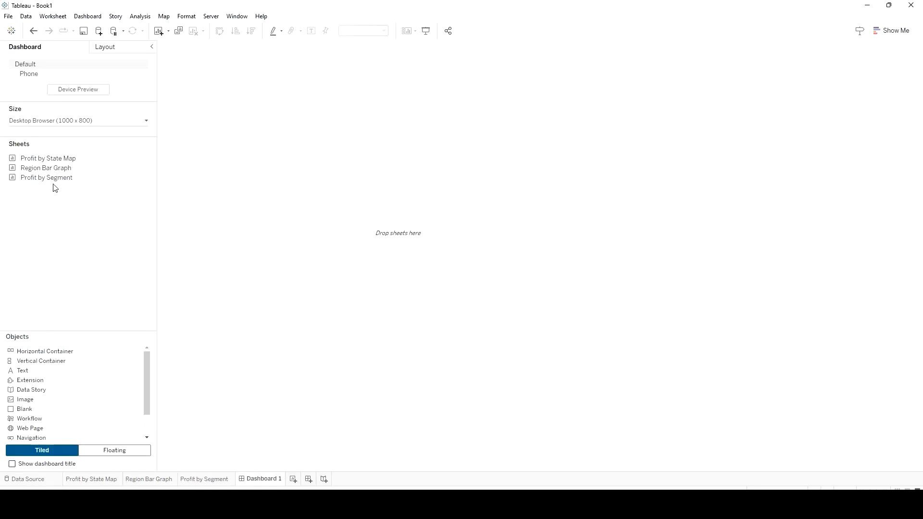
{"action": "left_click", "coordinate": [89, 123]}
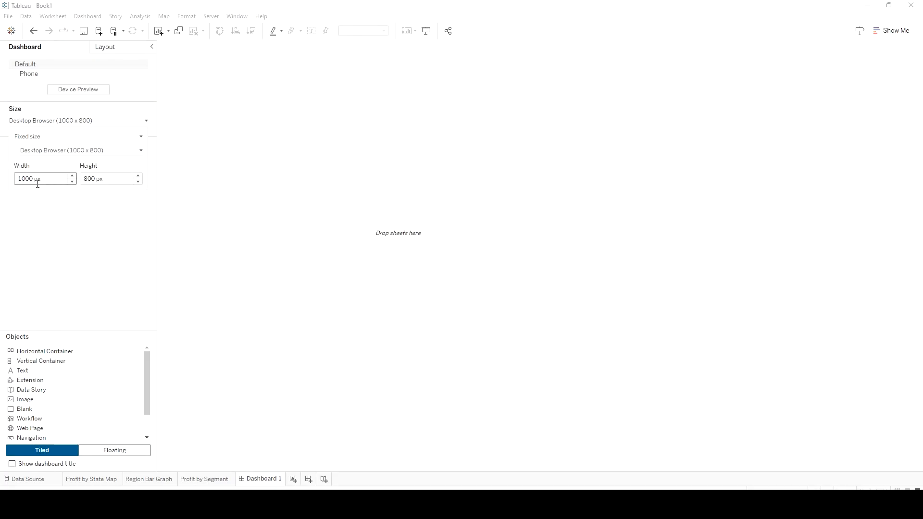
{"action": "left_click", "coordinate": [99, 250]}
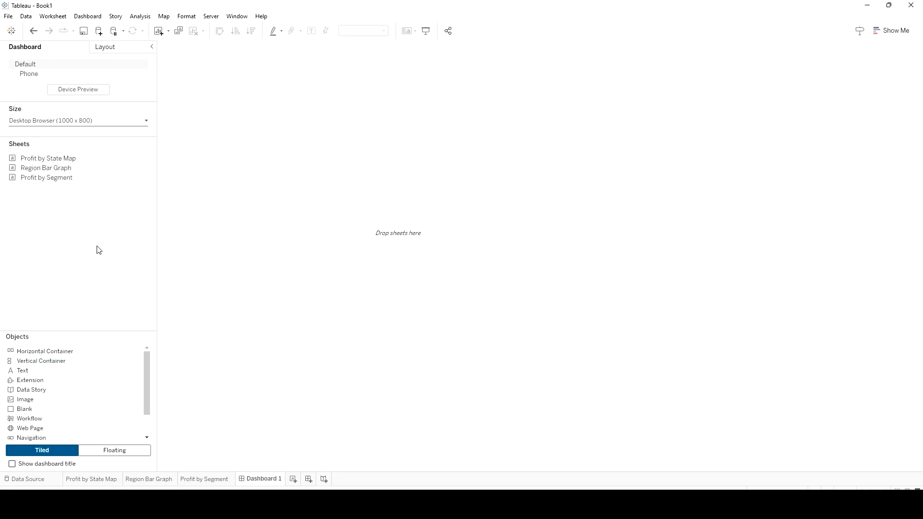
{"action": "right_click", "coordinate": [278, 480]}
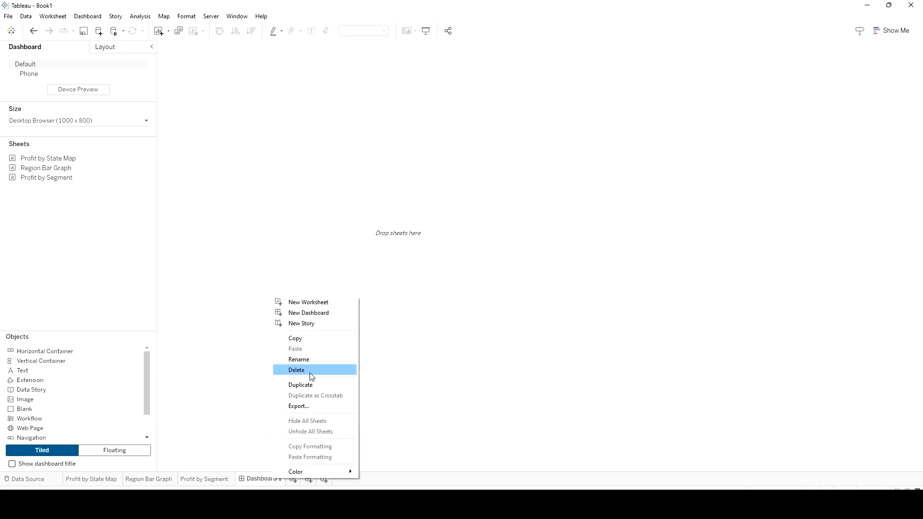
{"action": "left_click", "coordinate": [337, 359]}
{"action": "type", "text": "Inst"}
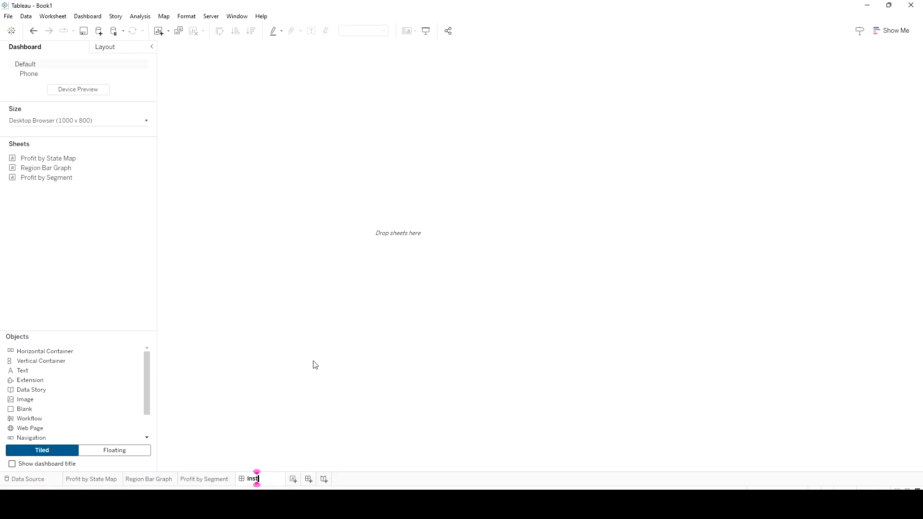
{"action": "type", "text": "ructor Dashboard"}
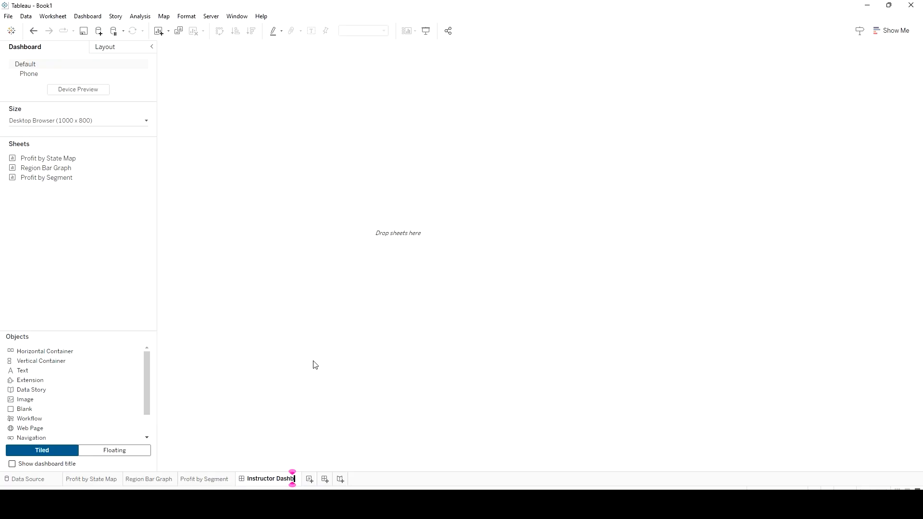
{"action": "key", "text": "Return"}
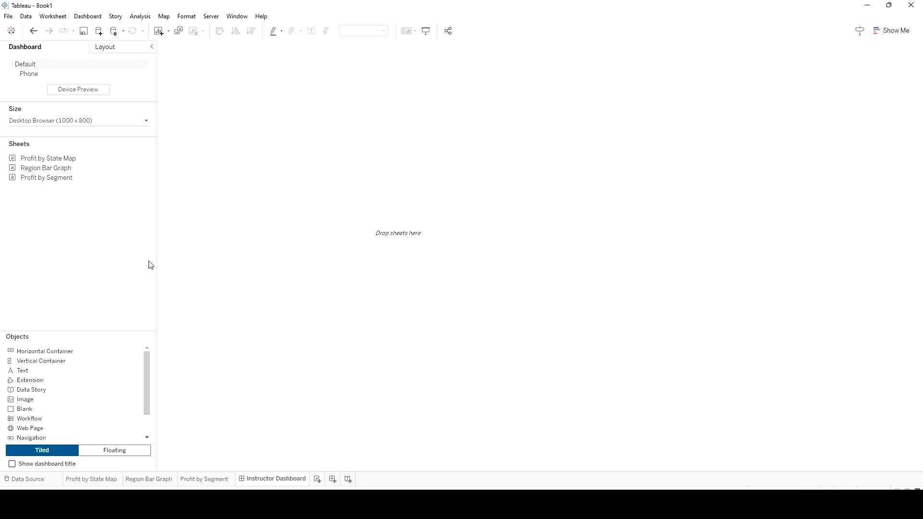
Add the Profit by State Map sheet to the dashboard and place the Region Bar Graph on its right side
{"action": "mouse_move", "coordinate": [51, 179]}
{"action": "mouse_move", "coordinate": [54, 162]}
{"action": "left_click_drag", "start_coordinate": [54, 162], "coordinate": [261, 171]}
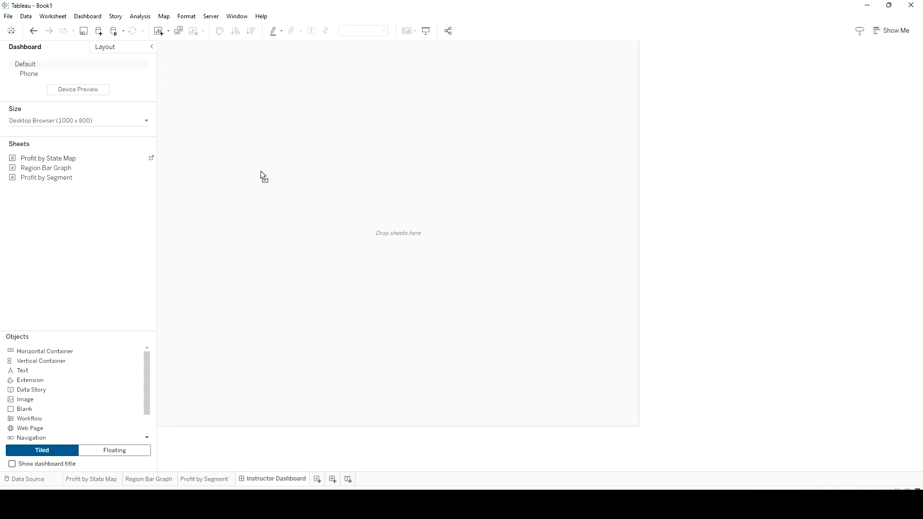
{"action": "left_click_drag", "start_coordinate": [392, 173], "coordinate": [392, 174]}
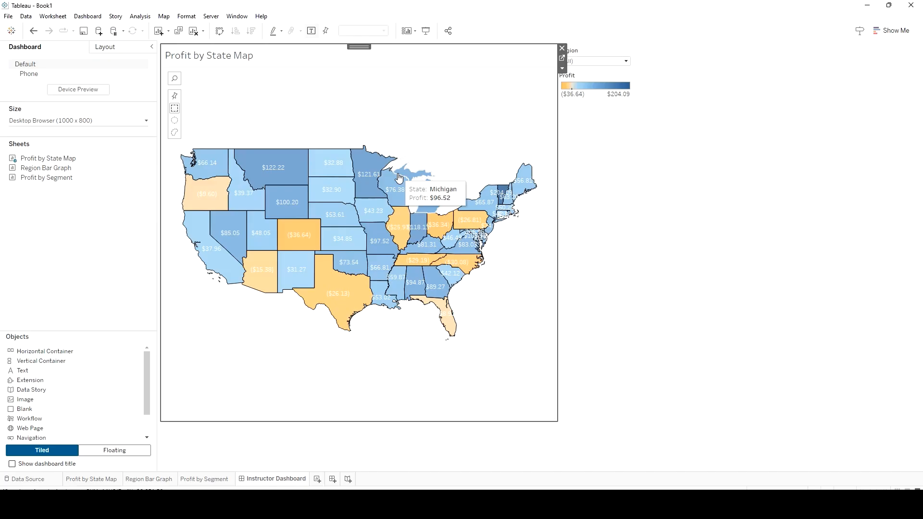
{"action": "mouse_move", "coordinate": [63, 171]}
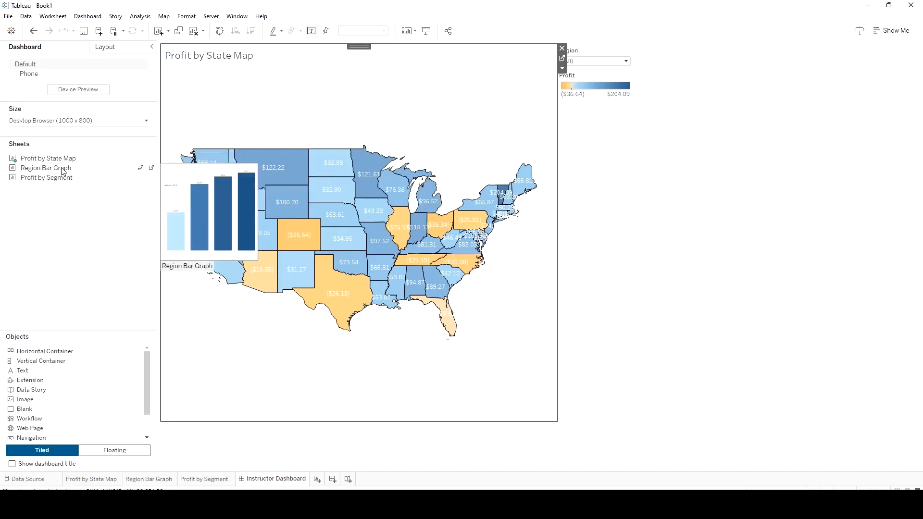
{"action": "mouse_move", "coordinate": [63, 171]}
{"action": "left_mouse_down"}
{"action": "mouse_move", "coordinate": [567, 176]}
{"action": "mouse_move", "coordinate": [454, 174]}
{"action": "mouse_move", "coordinate": [494, 177]}
{"action": "mouse_move", "coordinate": [482, 174]}
{"action": "left_mouse_up"}
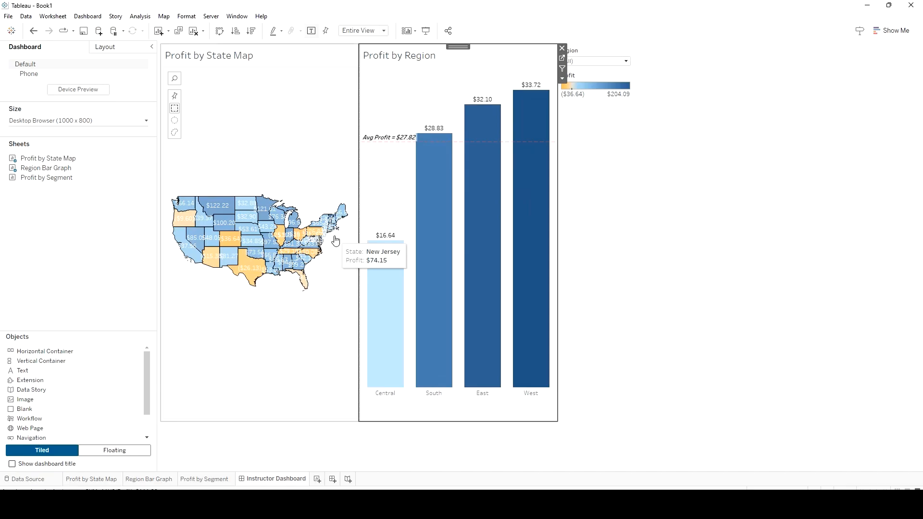
{"action": "left_click", "coordinate": [99, 123]}
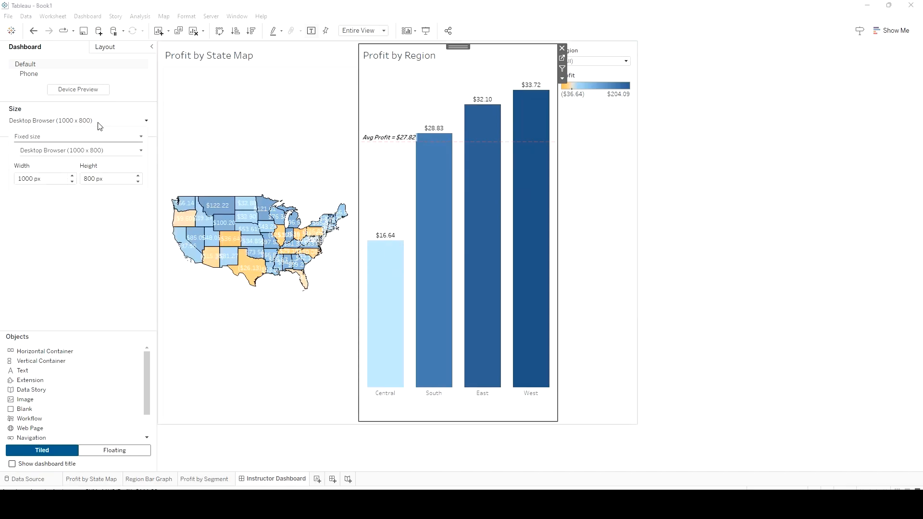
{"action": "left_click", "coordinate": [84, 178]}
{"action": "type", "text": "1"}
{"action": "key", "text": "Return"}
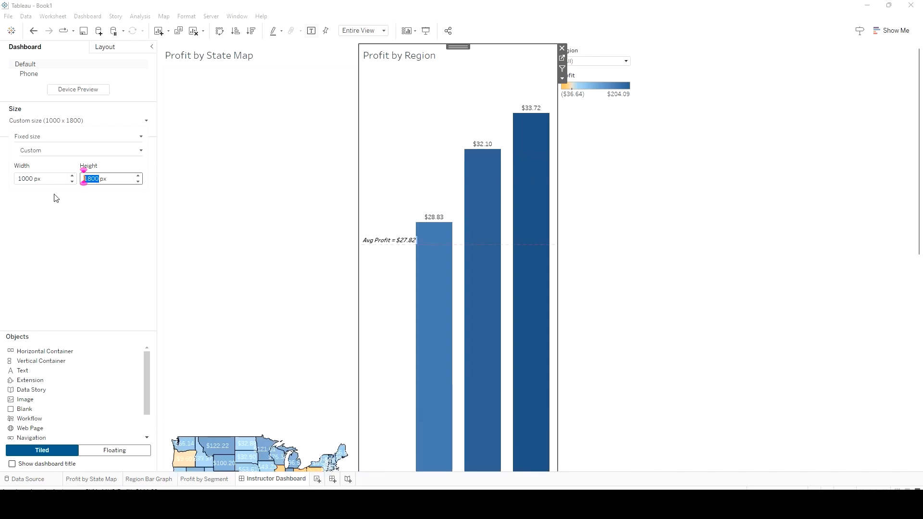
{"action": "left_click", "coordinate": [89, 178]}
{"action": "double_click", "coordinate": [91, 178]}
{"action": "type", "text": "800"}
{"action": "key", "text": "Return"}
Set the dashboard's fixed width to 2000 px
{"action": "double_click", "coordinate": [23, 178]}
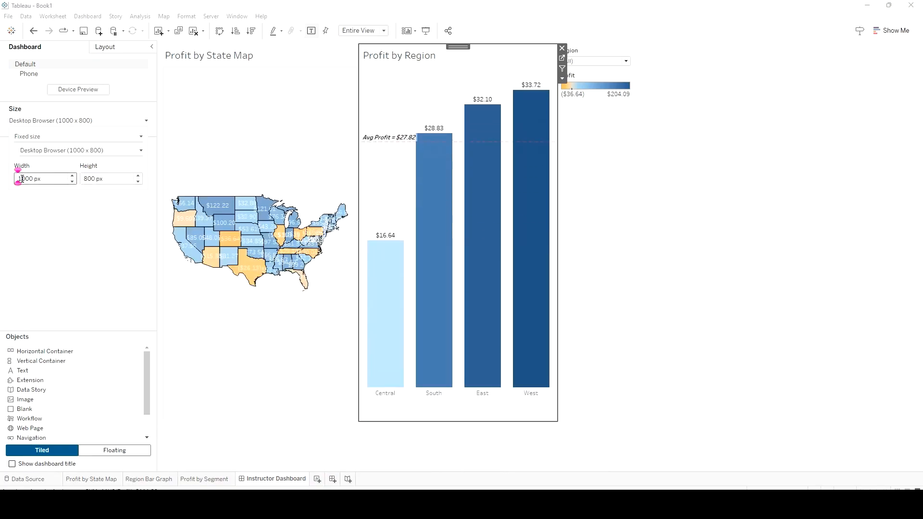
{"action": "type", "text": "2000"}
{"action": "key", "text": "Return"}
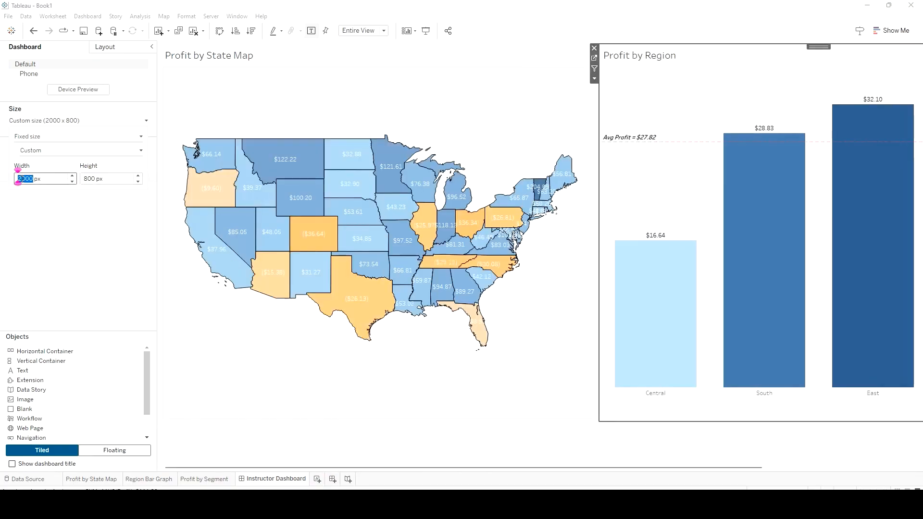
{"action": "left_click_drag", "start_coordinate": [528, 468], "coordinate": [458, 478]}
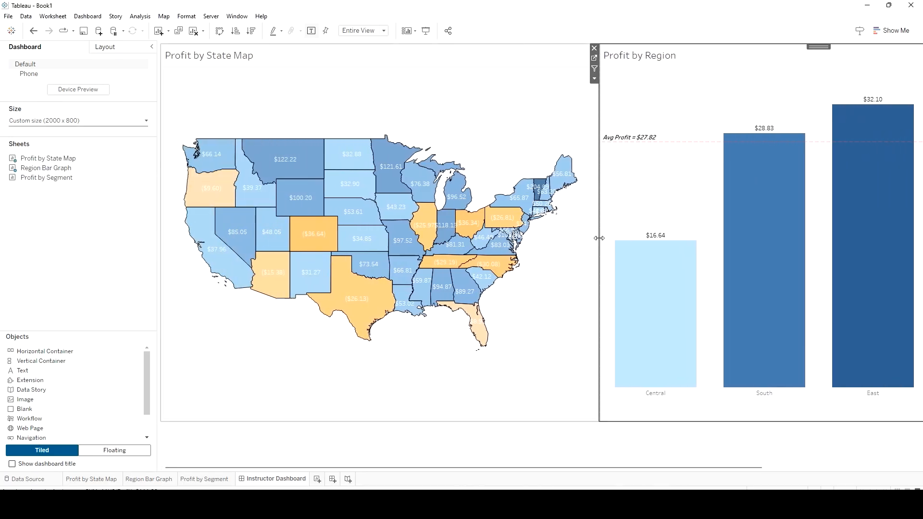
Adjust the divider between the state map and the Profit by Region chart to make the map slightly narrower
{"action": "left_click_drag", "start_coordinate": [598, 238], "coordinate": [553, 243]}
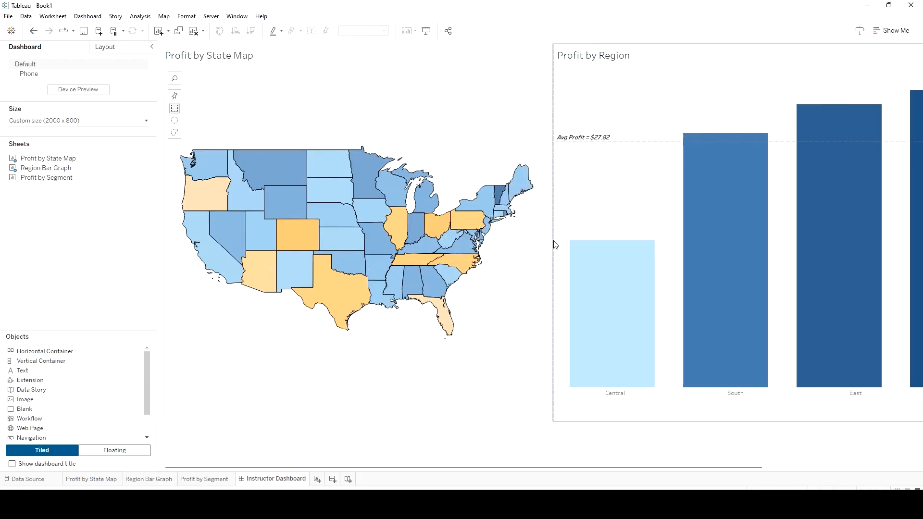
{"action": "left_click", "coordinate": [556, 243]}
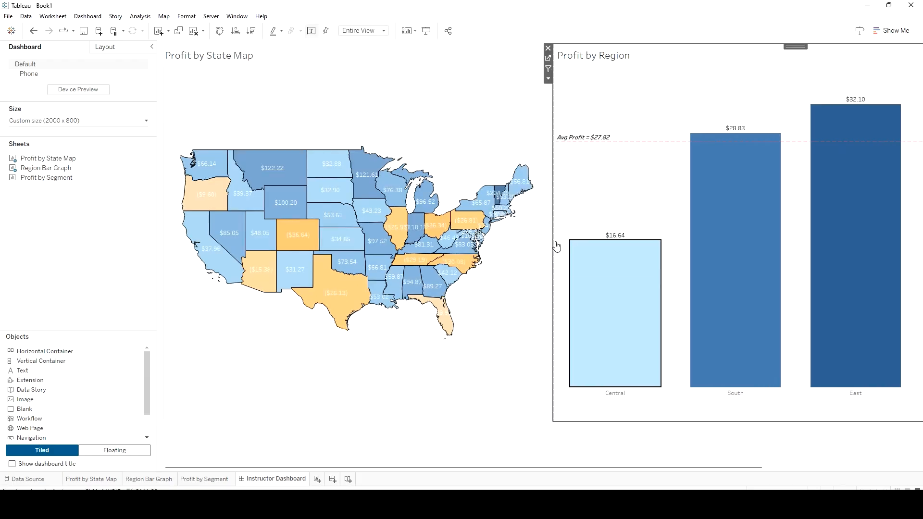
{"action": "left_click_drag", "start_coordinate": [552, 241], "coordinate": [572, 237]}
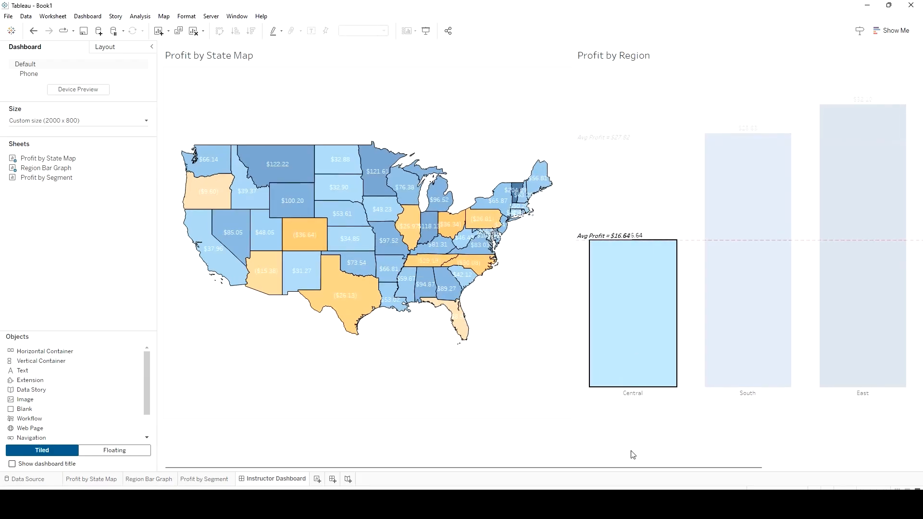
Narrow the Profit by Region chart between the widened state map and the filter and legend column, and clear the bar selection
{"action": "left_click_drag", "start_coordinate": [613, 468], "coordinate": [759, 468]}
{"action": "left_click", "coordinate": [714, 227]}
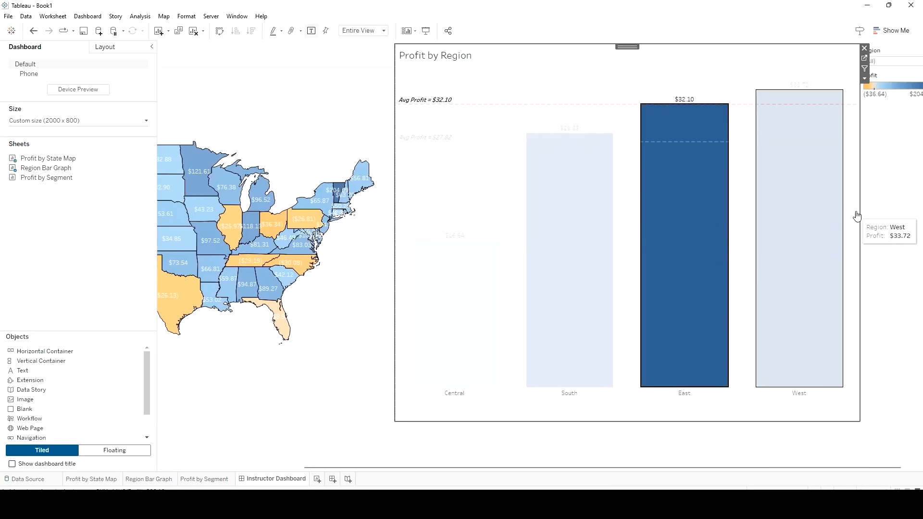
{"action": "left_click_drag", "start_coordinate": [858, 211], "coordinate": [435, 207]}
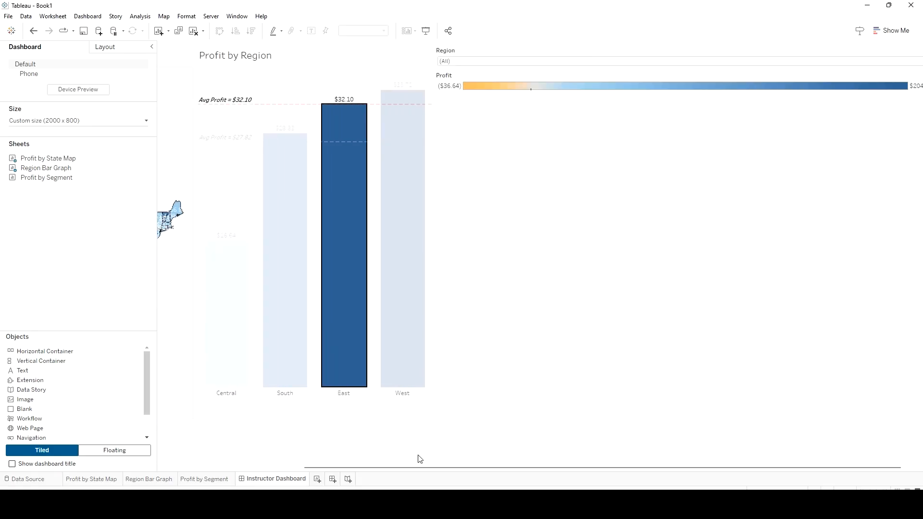
{"action": "left_click_drag", "start_coordinate": [402, 467], "coordinate": [230, 467]}
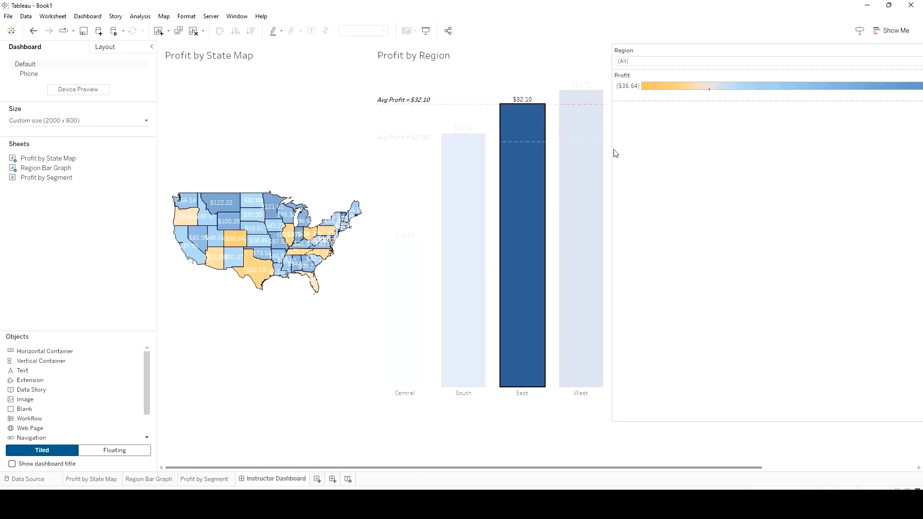
{"action": "left_click", "coordinate": [643, 79]}
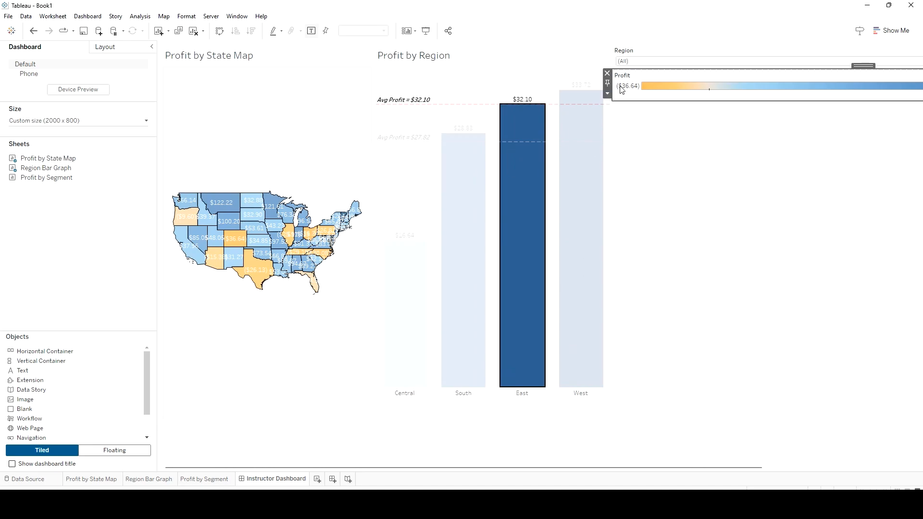
{"action": "left_click_drag", "start_coordinate": [616, 86], "coordinate": [881, 98]}
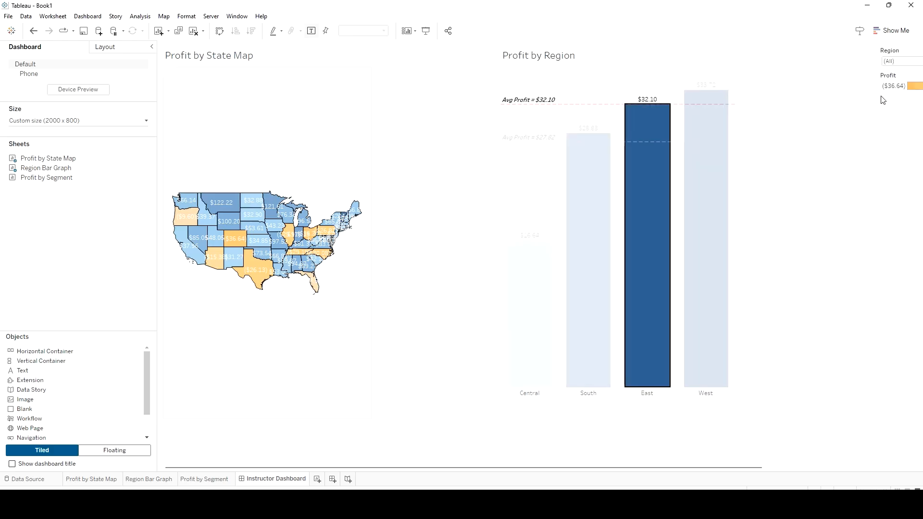
{"action": "left_click_drag", "start_coordinate": [875, 141], "coordinate": [752, 140]}
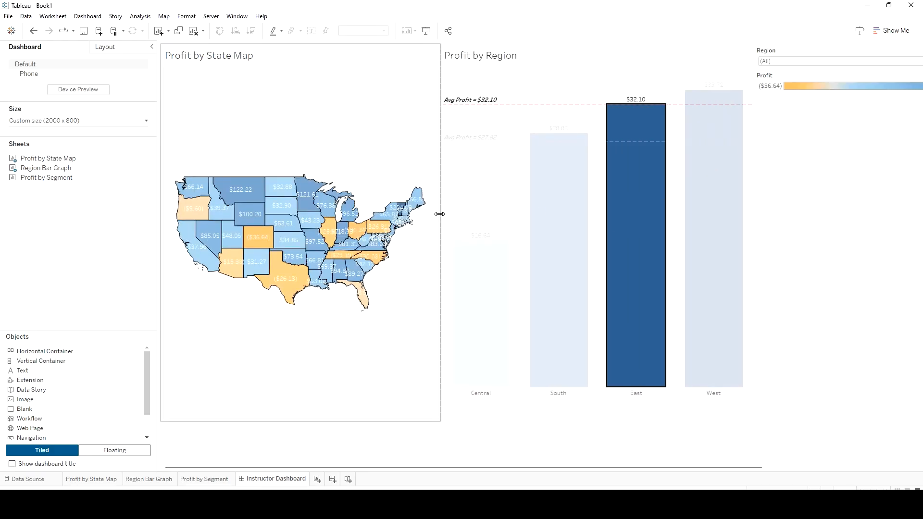
{"action": "left_click_drag", "start_coordinate": [436, 211], "coordinate": [564, 218]}
{"action": "left_click", "coordinate": [591, 196]}
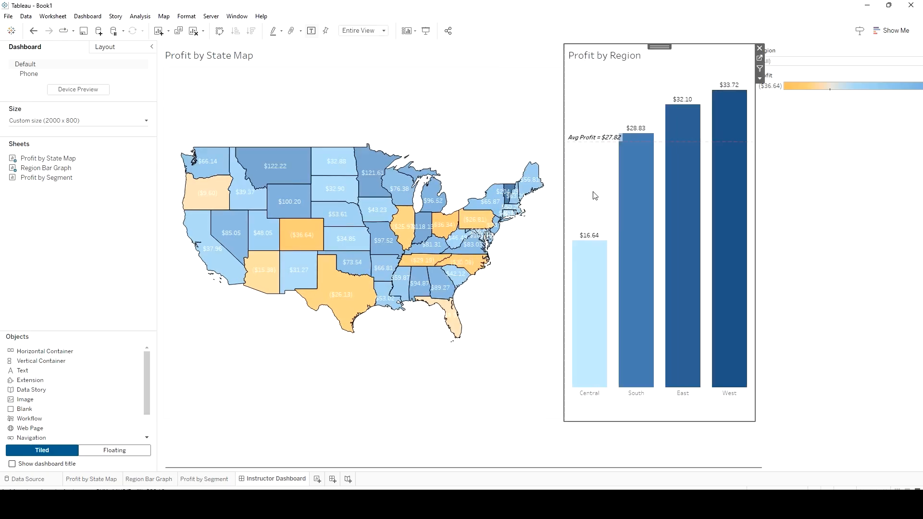
Make the Profit color legend floating and place it in the blank area above the state map
{"action": "left_click", "coordinate": [811, 99]}
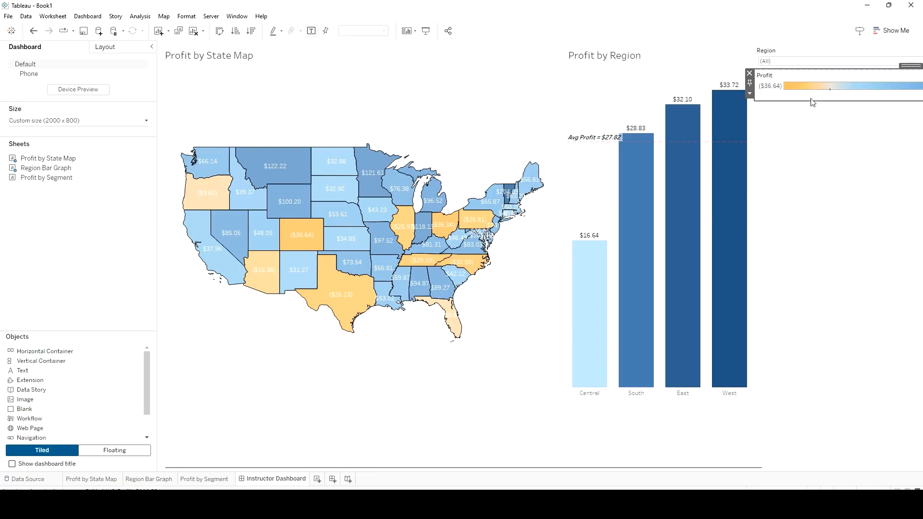
{"action": "left_click", "coordinate": [750, 95]}
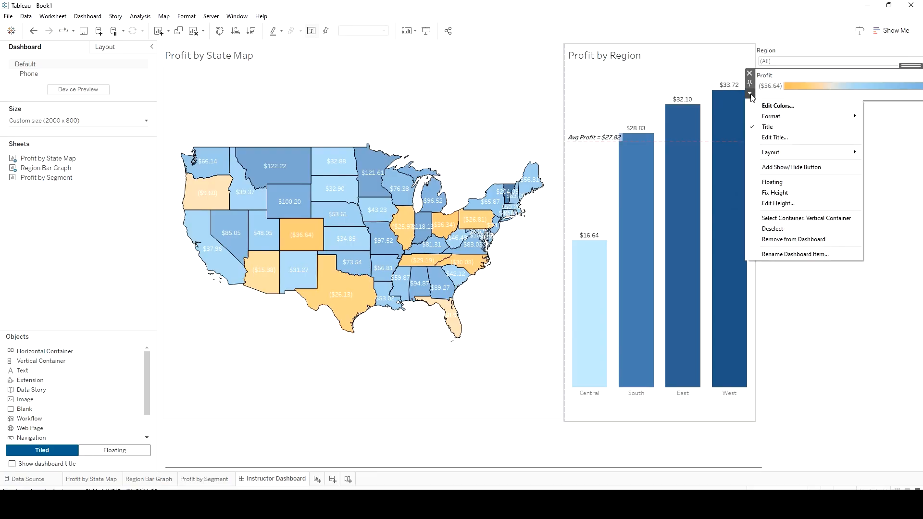
{"action": "left_click", "coordinate": [778, 182]}
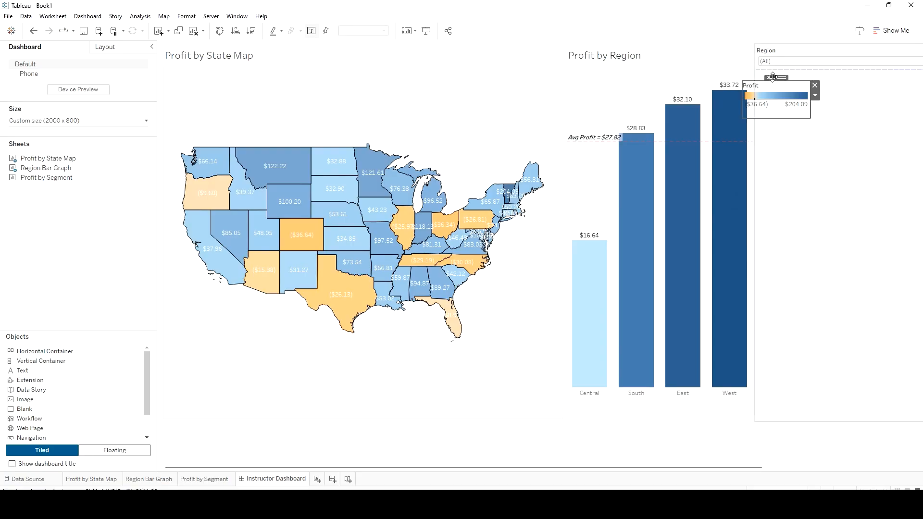
{"action": "left_click_drag", "start_coordinate": [747, 102], "coordinate": [408, 94]}
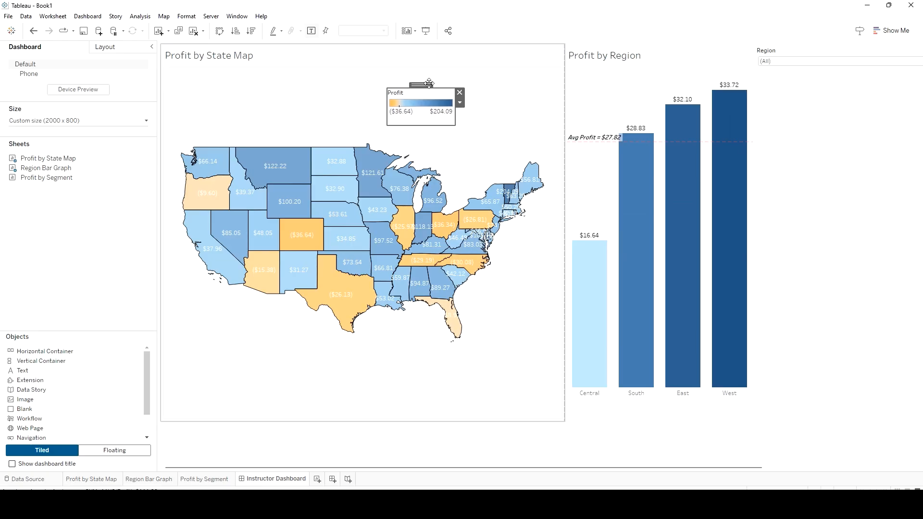
Make the Region filter floating and place it beside the Profit legend above the state map
{"action": "left_click", "coordinate": [803, 53]}
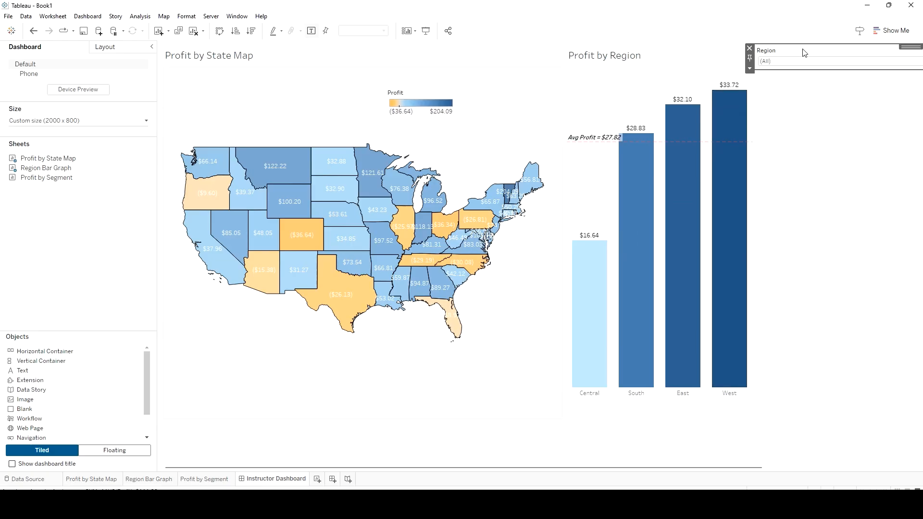
{"action": "left_click", "coordinate": [750, 69]}
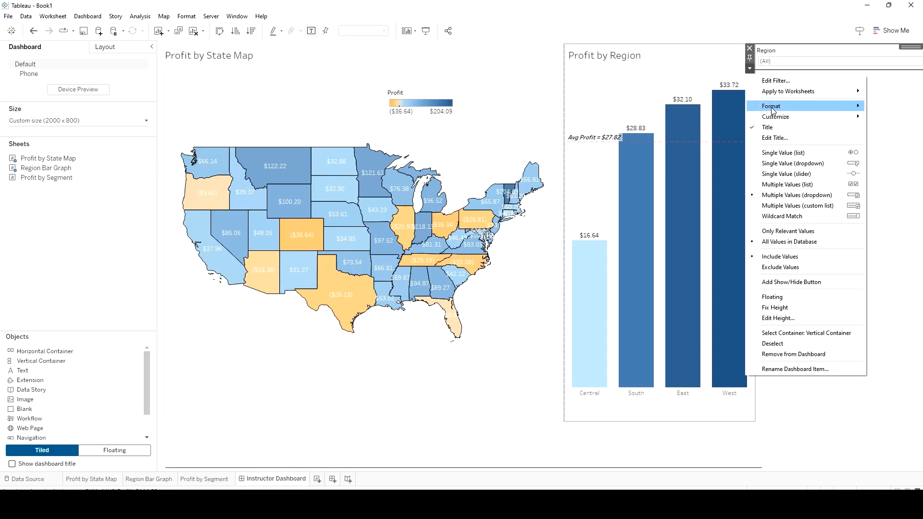
{"action": "left_click", "coordinate": [788, 301]}
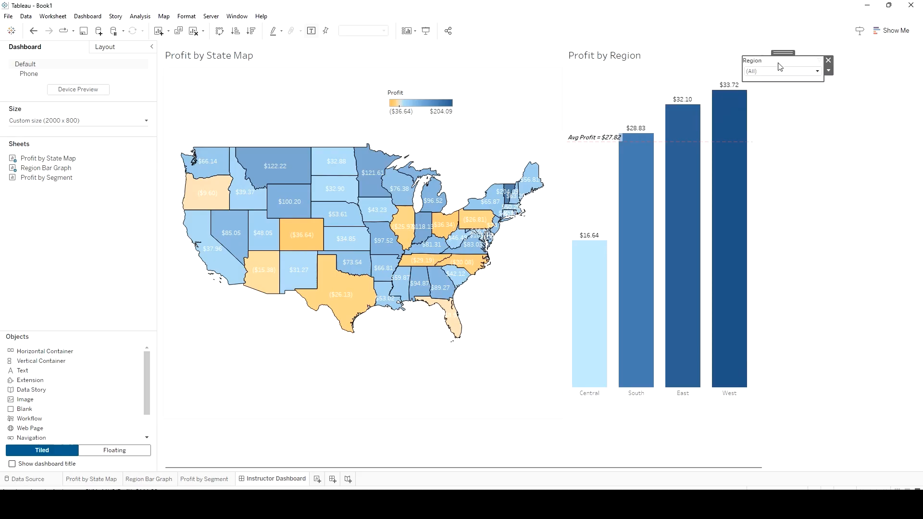
{"action": "left_click_drag", "start_coordinate": [780, 49], "coordinate": [311, 82]}
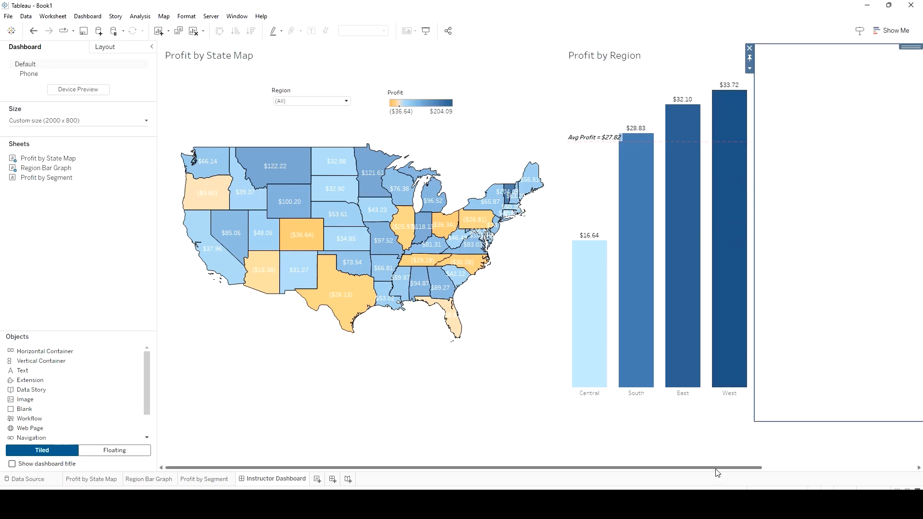
Remove the empty vertical container beside the Profit by Region chart from the dashboard
{"action": "left_click_drag", "start_coordinate": [717, 469], "coordinate": [896, 474]}
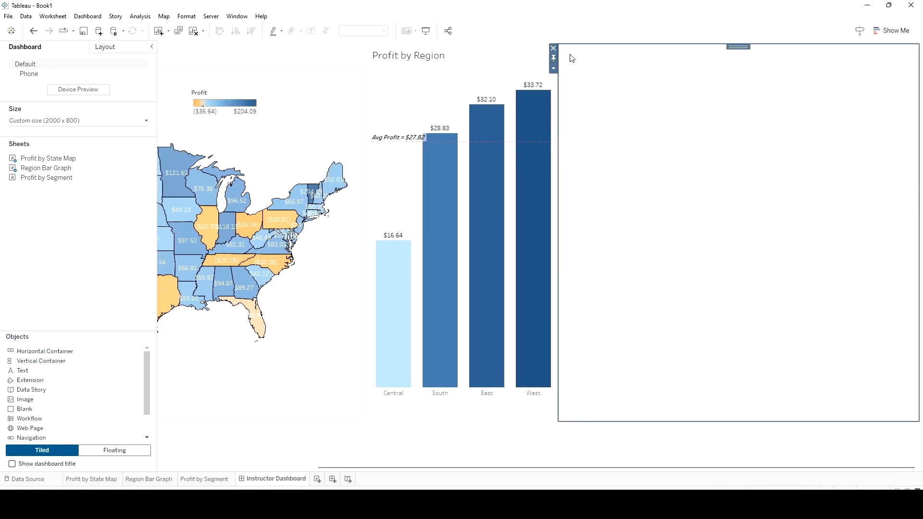
{"action": "left_click", "coordinate": [553, 49]}
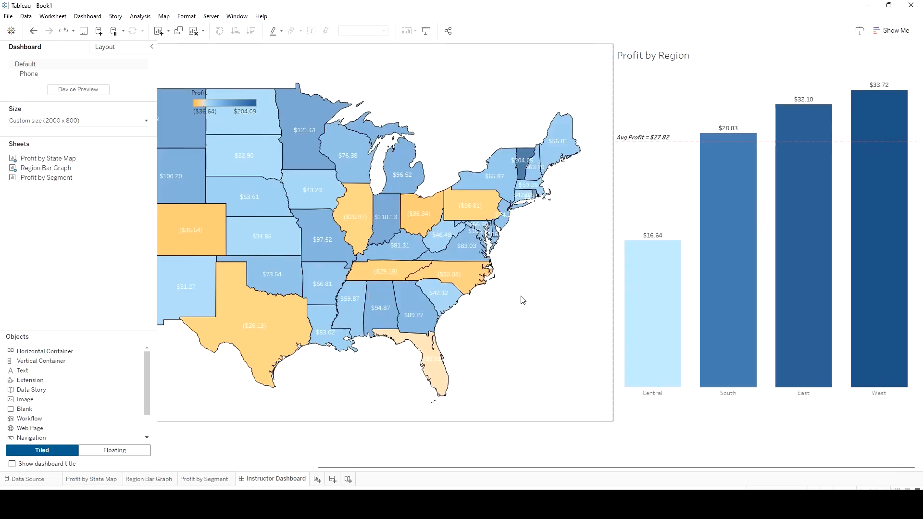
{"action": "left_click", "coordinate": [539, 319]}
Set the dashboard's fixed width to 1500 px
{"action": "left_click", "coordinate": [70, 122]}
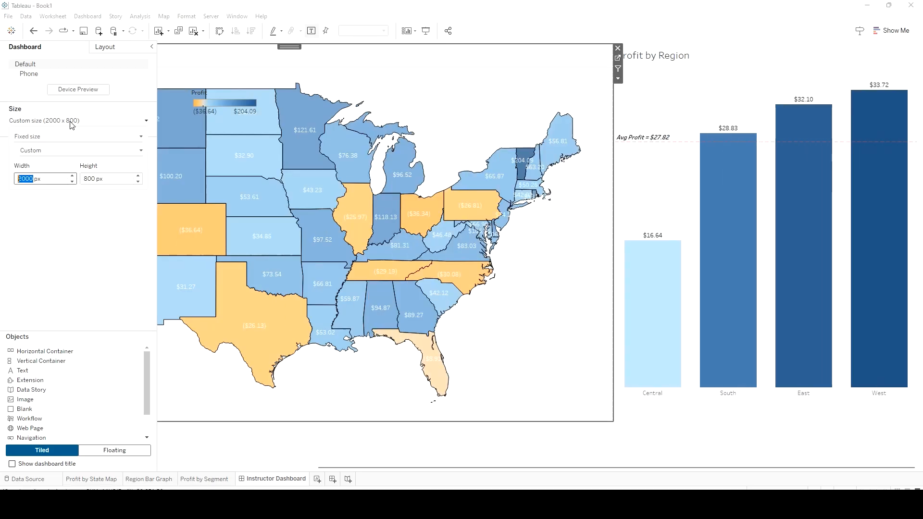
{"action": "left_click", "coordinate": [23, 178]}
{"action": "key", "text": "BackSpace"}
{"action": "key", "text": "BackSpace"}
{"action": "type", "text": "15"}
{"action": "key", "text": "Return"}
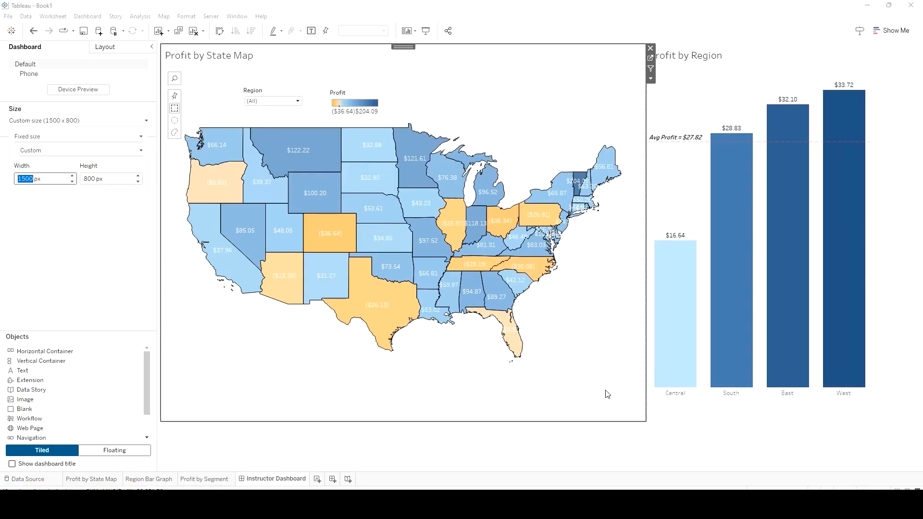
{"action": "left_click", "coordinate": [691, 428]}
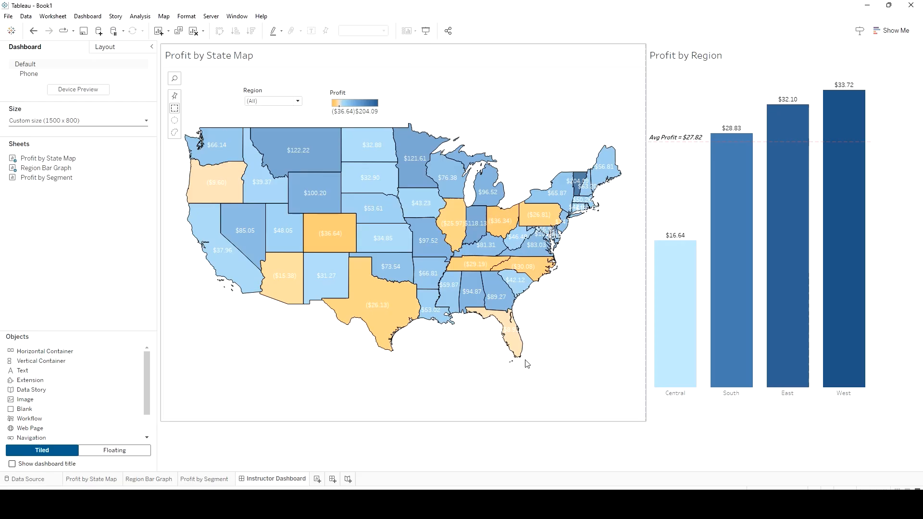
Shift the floating Region filter and Profit legend left so they sit over the map's northwestern states
{"action": "left_click", "coordinate": [266, 93]}
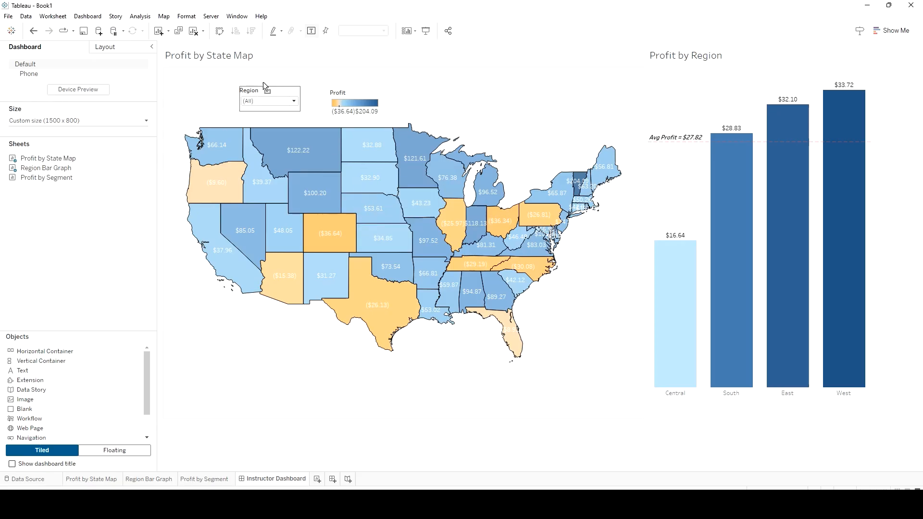
{"action": "left_click_drag", "start_coordinate": [264, 82], "coordinate": [210, 80]}
{"action": "left_click", "coordinate": [349, 87]}
{"action": "left_click_drag", "start_coordinate": [350, 88], "coordinate": [281, 82]}
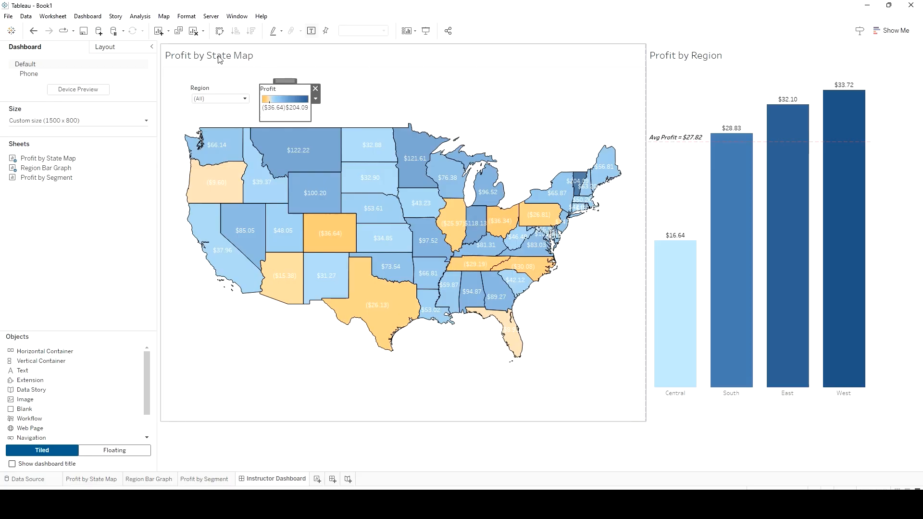
Show the dashboard title and replace its text with "Profitability by State and Region"
{"action": "left_click", "coordinate": [12, 464]}
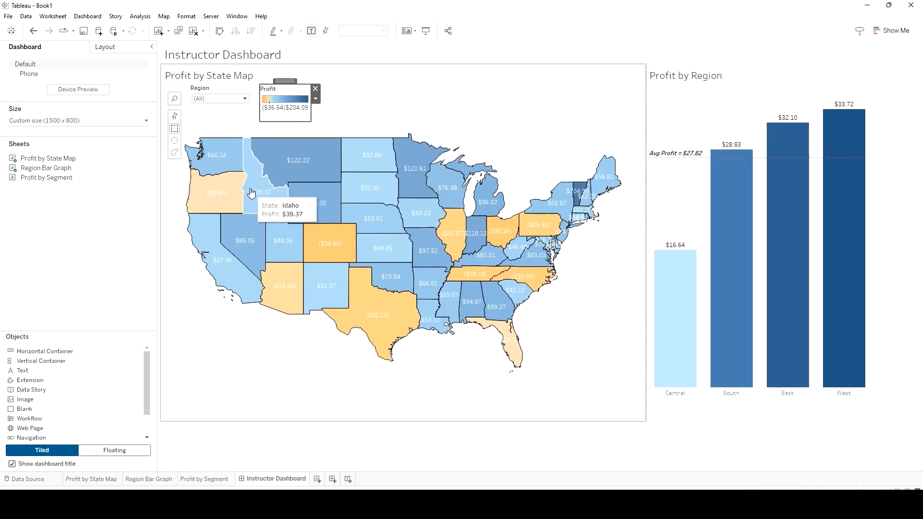
{"action": "double_click", "coordinate": [245, 59]}
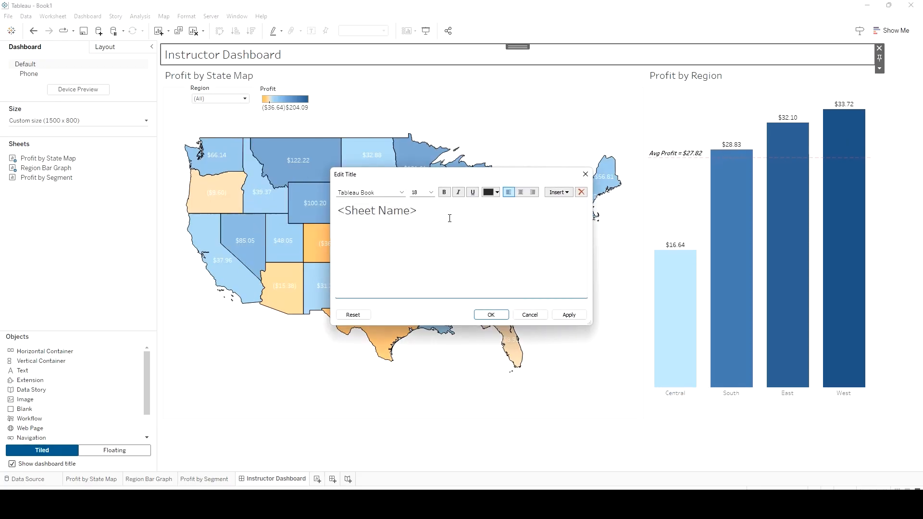
{"action": "key", "text": "ctrl+a"}
{"action": "type", "text": "Proft"}
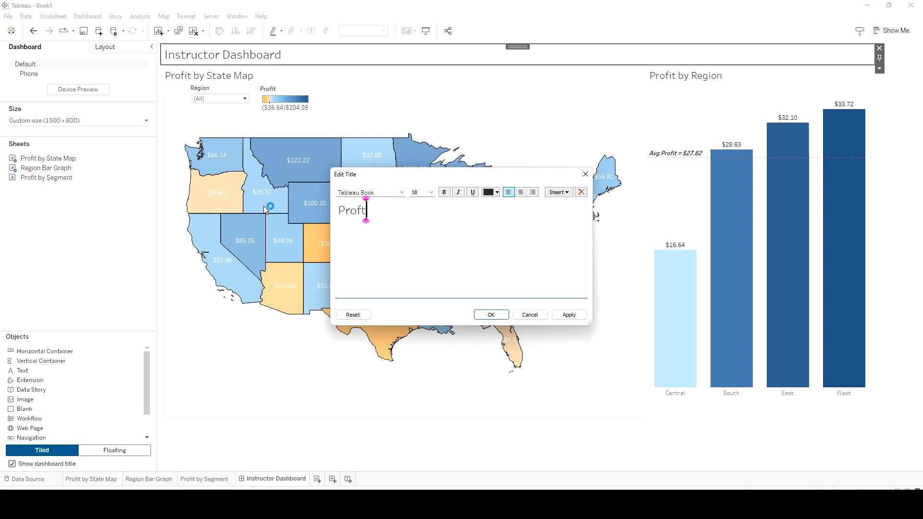
{"action": "key", "text": "BackSpace"}
{"action": "key", "text": "BackSpace"}
{"action": "type", "text": "fitability"}
{"action": "key", "text": "BackSpace"}
{"action": "key", "text": "BackSpace"}
{"action": "key", "text": "BackSpace"}
{"action": "key", "text": "BackSpace"}
{"action": "type", "text": "lity by"}
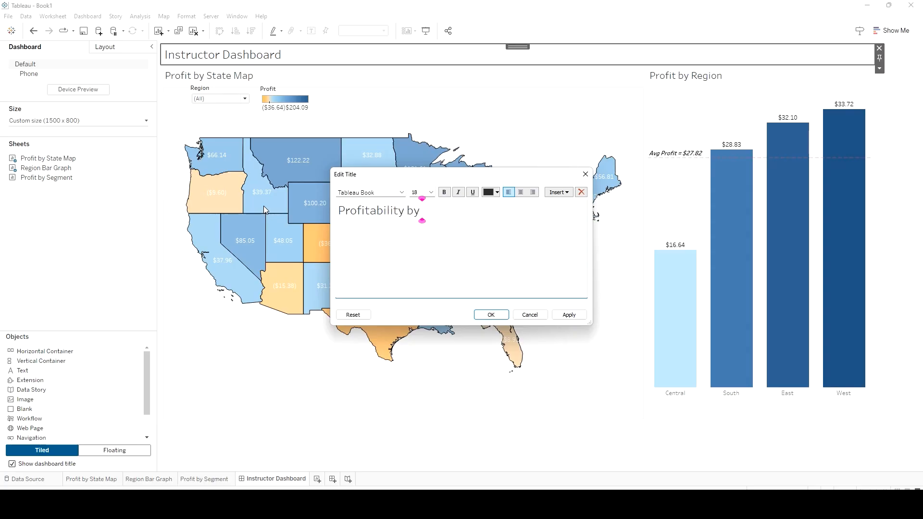
{"action": "type", "text": " State and Region"}
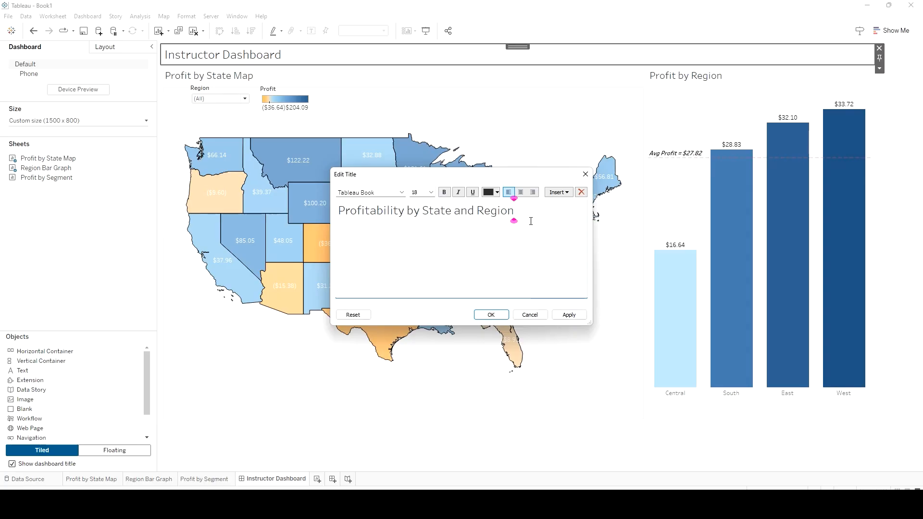
Center the dashboard title, make it bold, and apply the formatting
{"action": "left_click", "coordinate": [520, 192]}
{"action": "key", "text": "ctrl+a"}
{"action": "key", "text": "ctrl+b"}
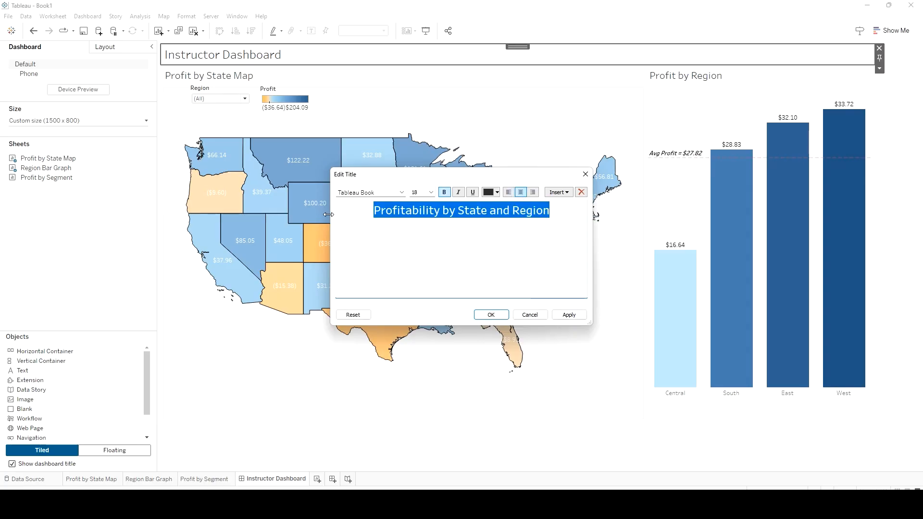
{"action": "left_click", "coordinate": [569, 315]}
{"action": "left_click", "coordinate": [491, 314]}
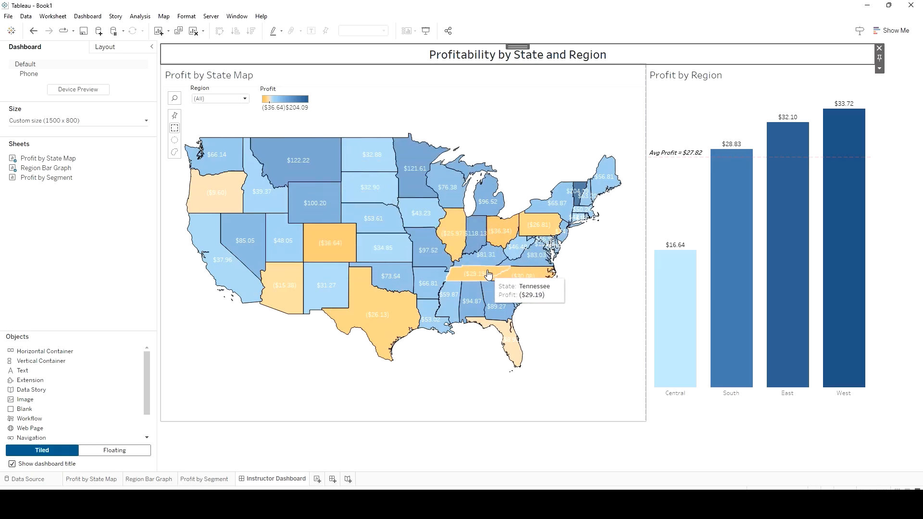
Clear the title text of the Profit by State Map view on the dashboard
{"action": "left_click", "coordinate": [249, 75]}
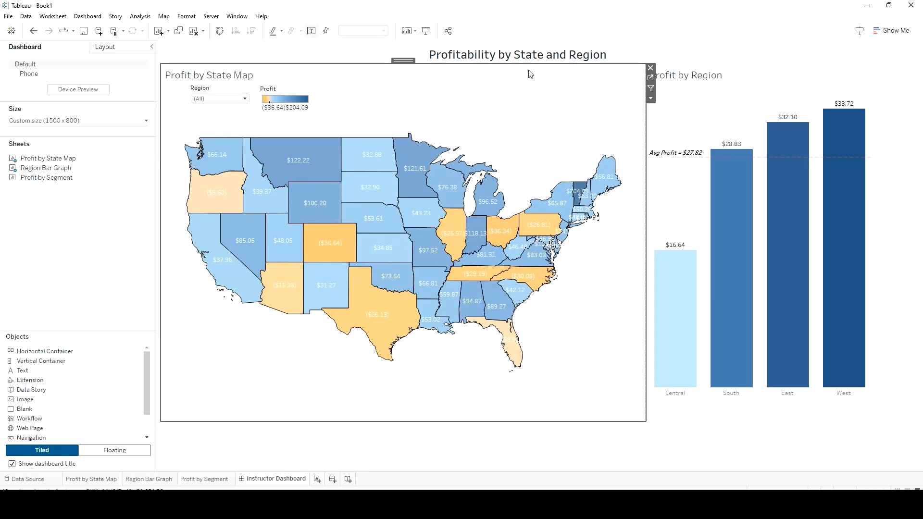
{"action": "double_click", "coordinate": [340, 77]}
{"action": "key", "text": "ctrl+a"}
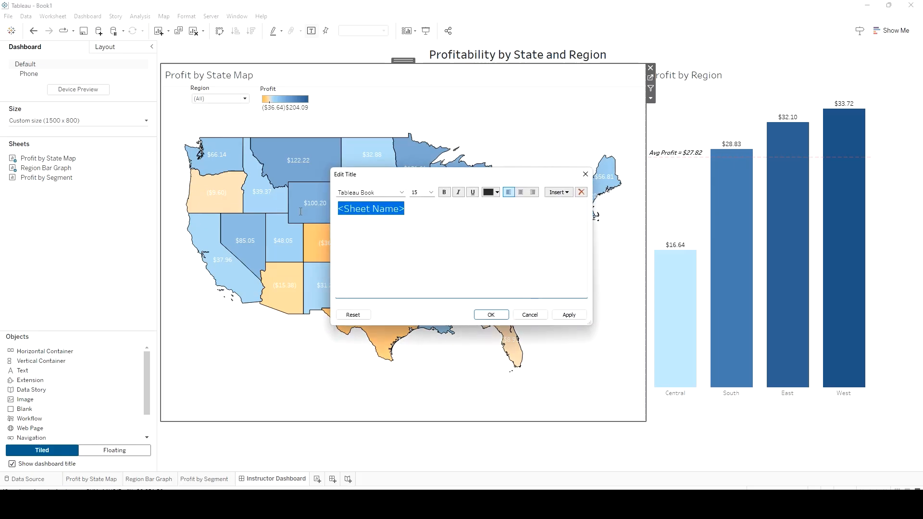
{"action": "key", "text": "BackSpace"}
{"action": "left_click", "coordinate": [502, 319]}
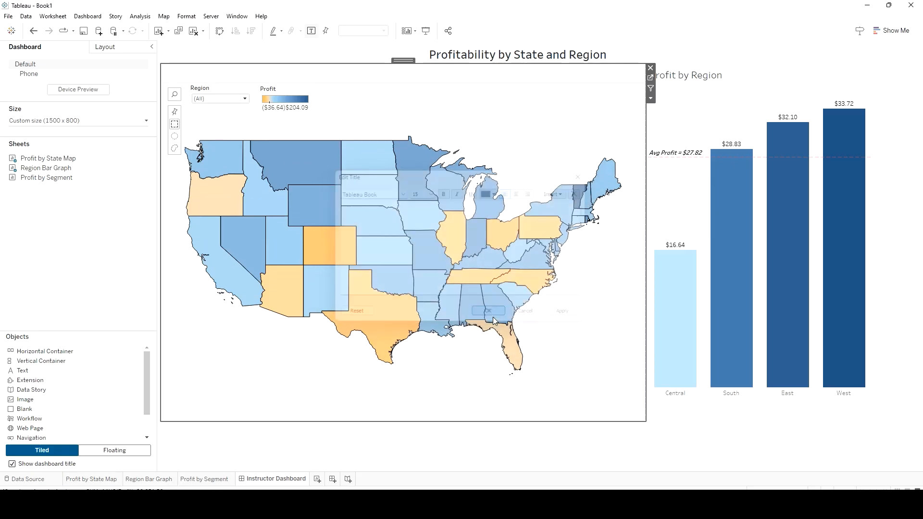
Clear the title text of the Profit by Region chart and widen the state map slightly
{"action": "left_click", "coordinate": [709, 82]}
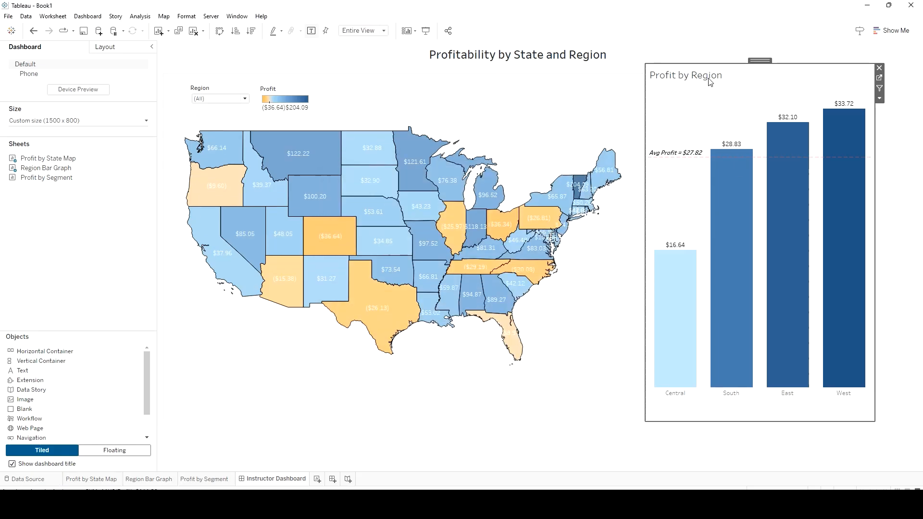
{"action": "double_click", "coordinate": [749, 80]}
{"action": "key", "text": "ctrl+a"}
{"action": "key", "text": "BackSpace"}
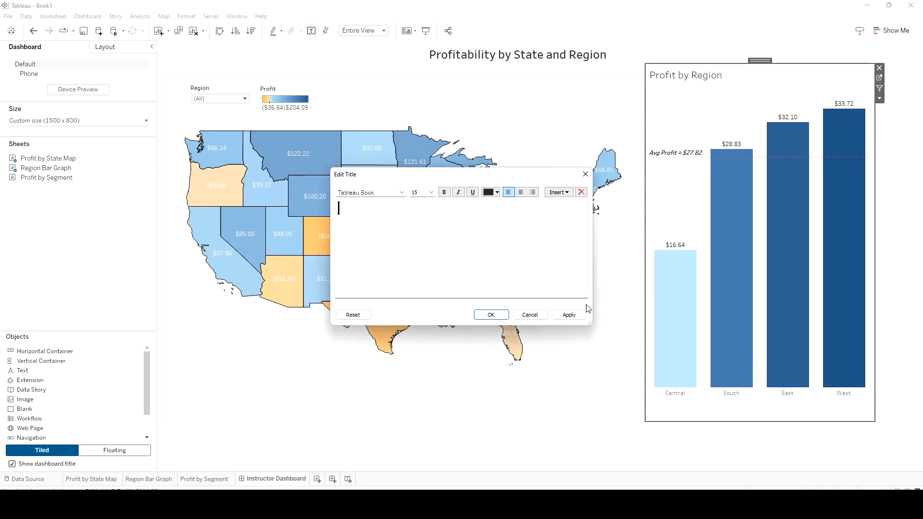
{"action": "left_click", "coordinate": [569, 314]}
{"action": "left_click", "coordinate": [490, 314]}
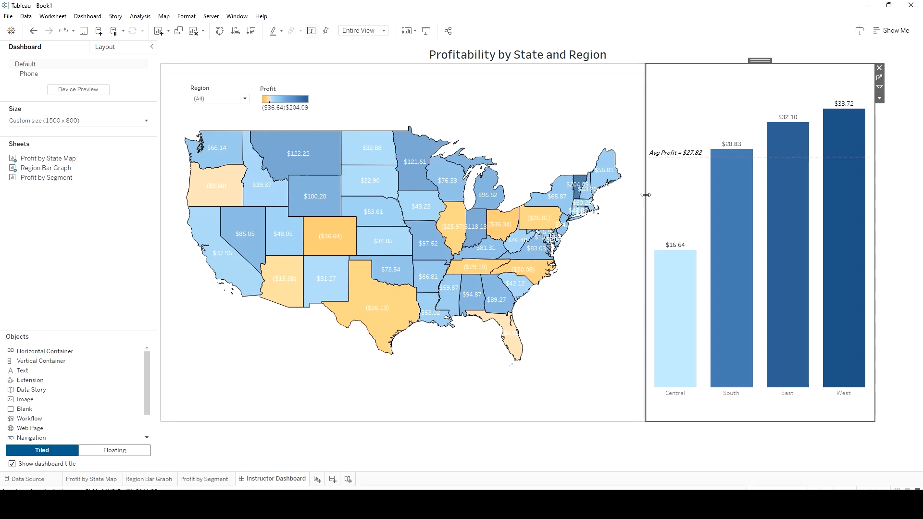
{"action": "left_click_drag", "start_coordinate": [644, 195], "coordinate": [660, 195]}
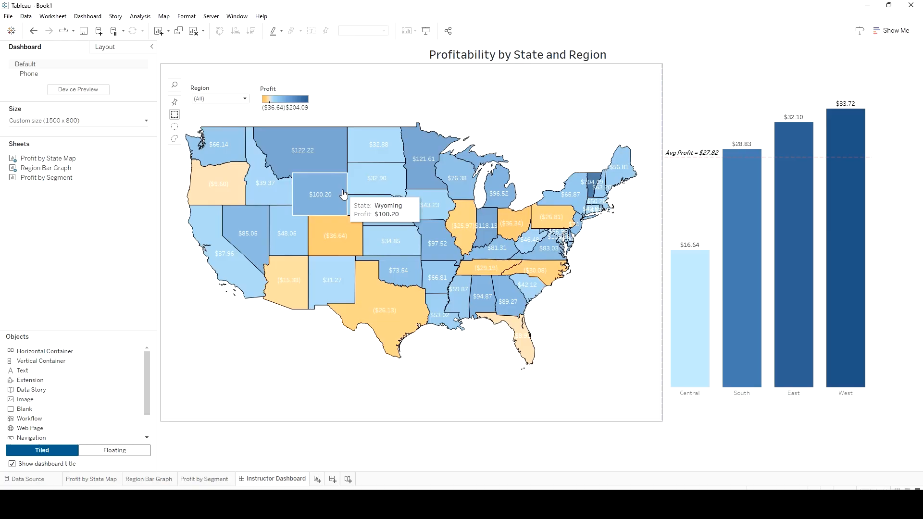
Add a text object along the bottom of the dashboard and begin it with "Describe each visual and any key points -"
{"action": "left_click_drag", "start_coordinate": [27, 371], "coordinate": [635, 332]}
{"action": "left_click_drag", "start_coordinate": [664, 391], "coordinate": [663, 421]}
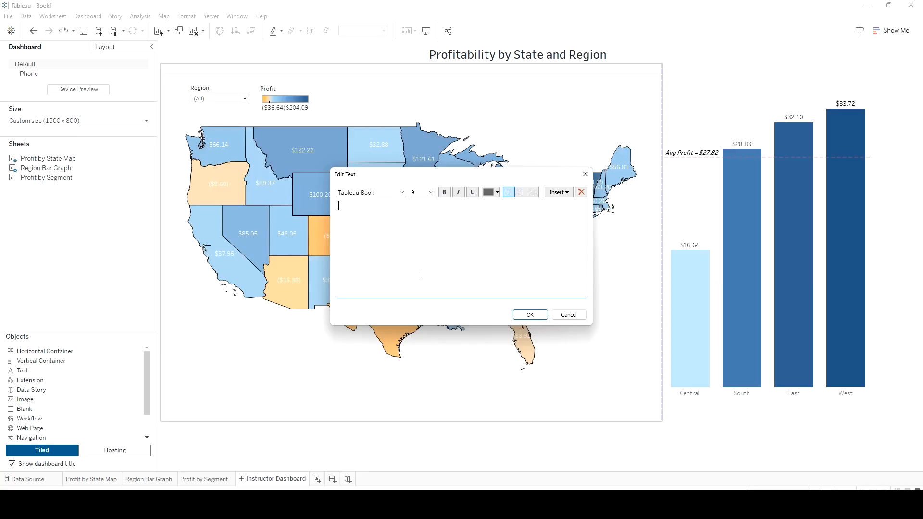
{"action": "type", "text": "Describe each visual and any key points -"}
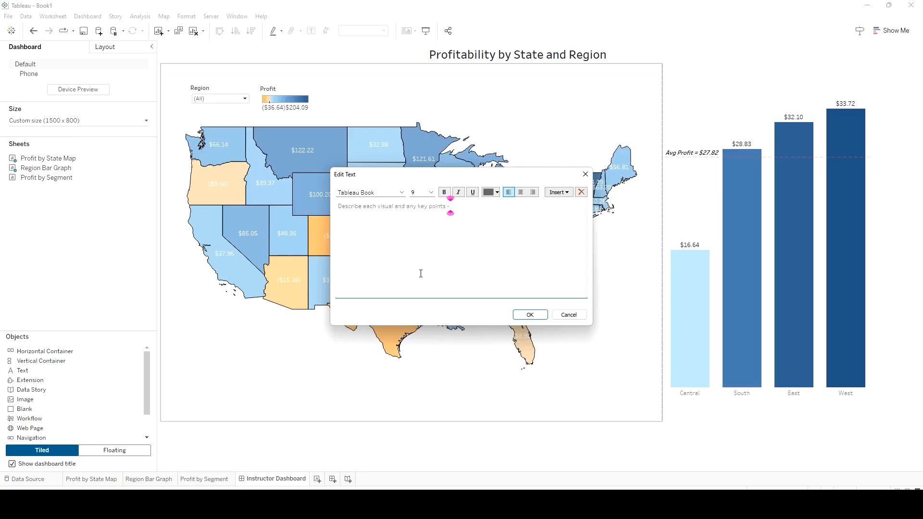
{"action": "type", "text": " Make sure to avoid typos and feel free to"}
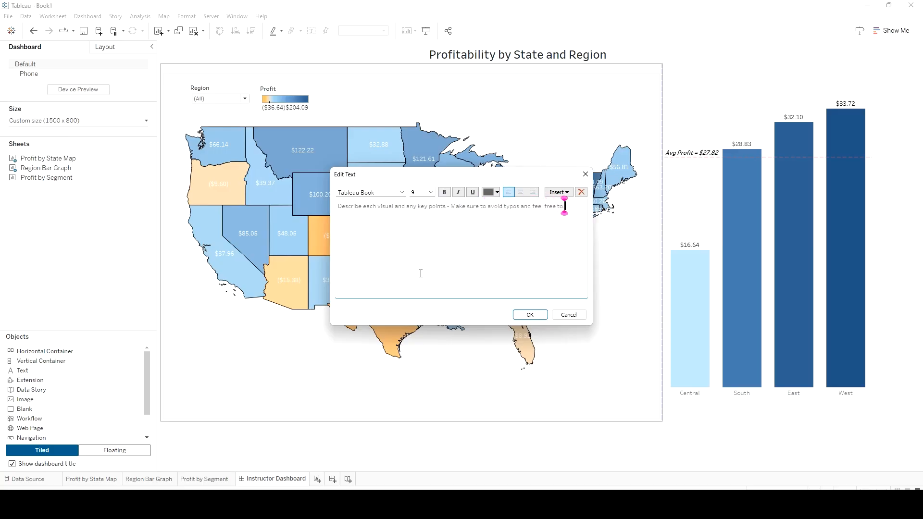
{"action": "type", "text": " leverage"}
{"action": "type", "text": " C"}
{"action": "type", "text": "AI (Chat GPT"}
{"action": "type", "text": " or Gemini to"}
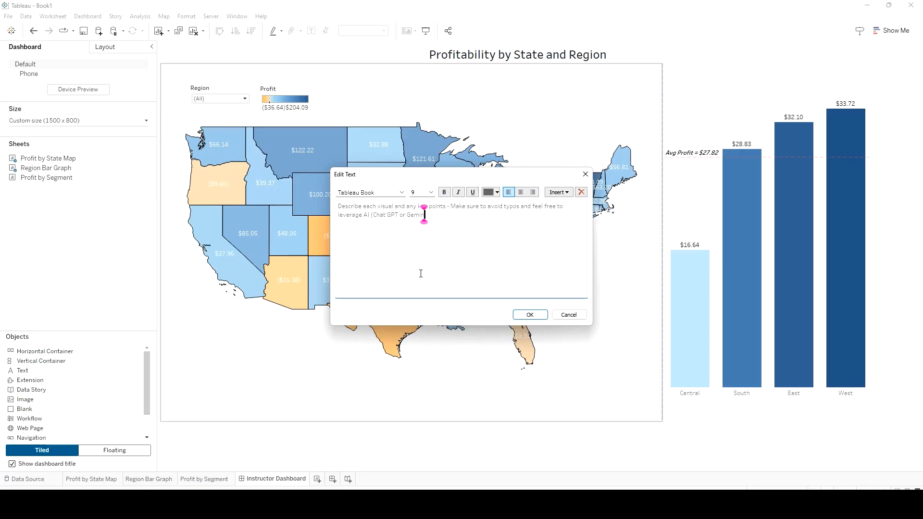
Finish the note with ") to help proof and describe the visual!!!!" and shorten the text object to give the map and bar chart more height
{"action": "key", "text": "BackSpace"}
{"action": "key", "text": "BackSpace"}
{"action": "key", "text": "BackSpace"}
{"action": "type", "text": ")t to help pr"}
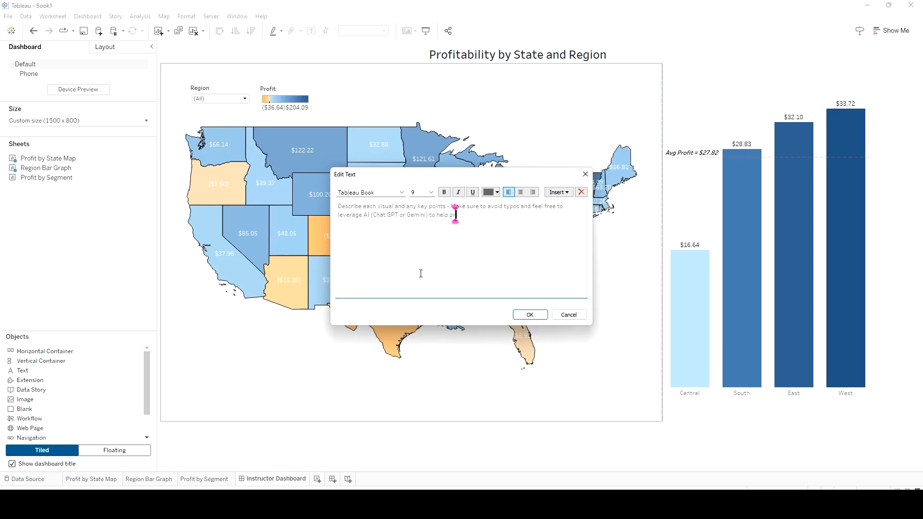
{"action": "type", "text": "oof and describe the visual!!"}
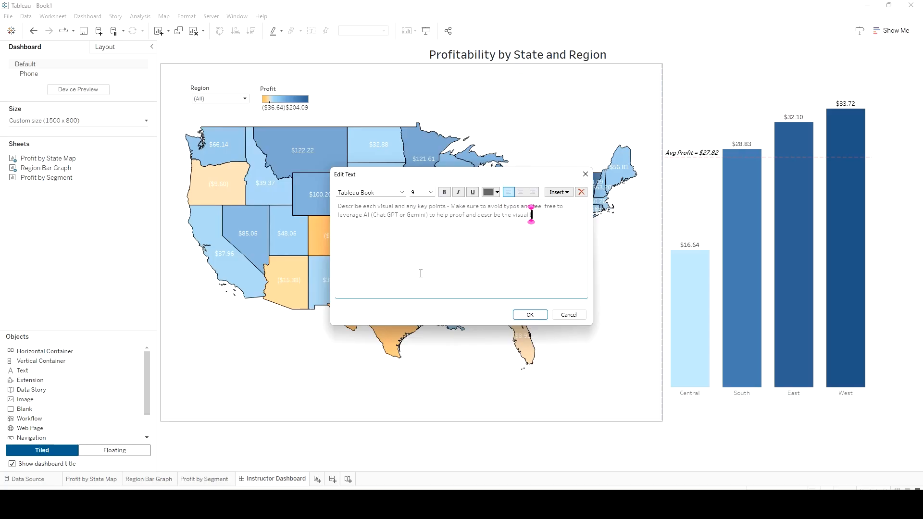
{"action": "type", "text": "!!"}
{"action": "left_click", "coordinate": [530, 315]}
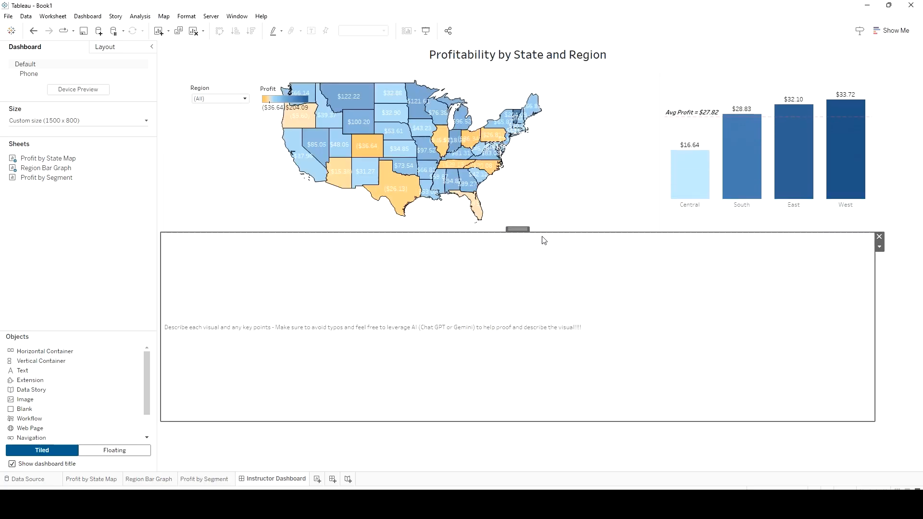
{"action": "left_click_drag", "start_coordinate": [546, 233], "coordinate": [536, 349]}
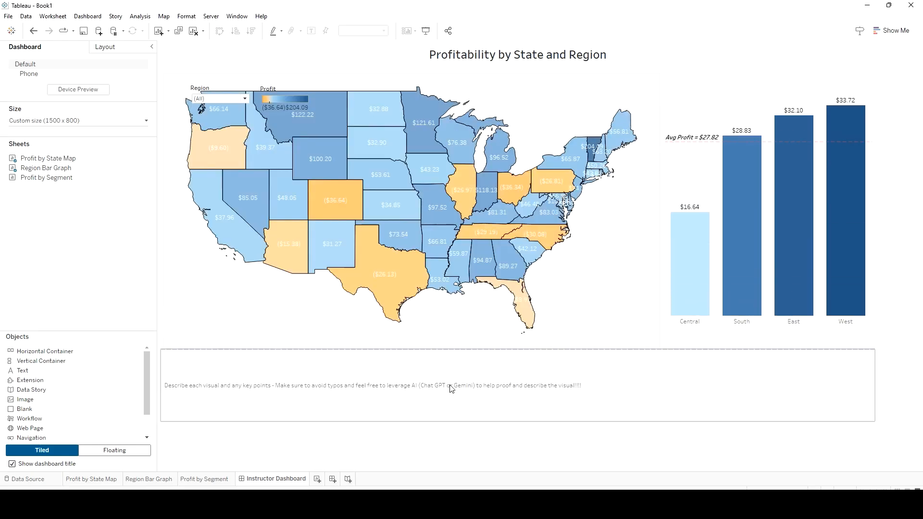
Switch to Google Chrome and open Gemini, ready to enter a new prompt
{"action": "left_click", "coordinate": [525, 505]}
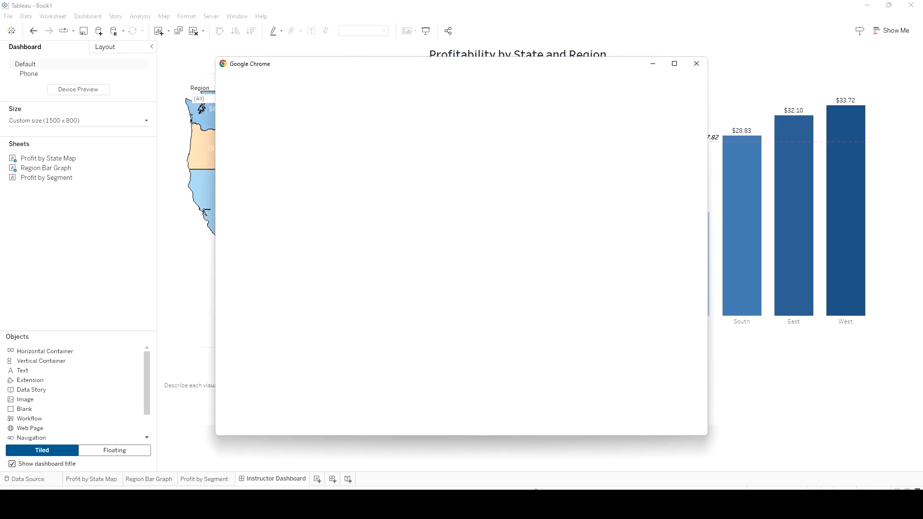
{"action": "left_click", "coordinate": [333, 235]}
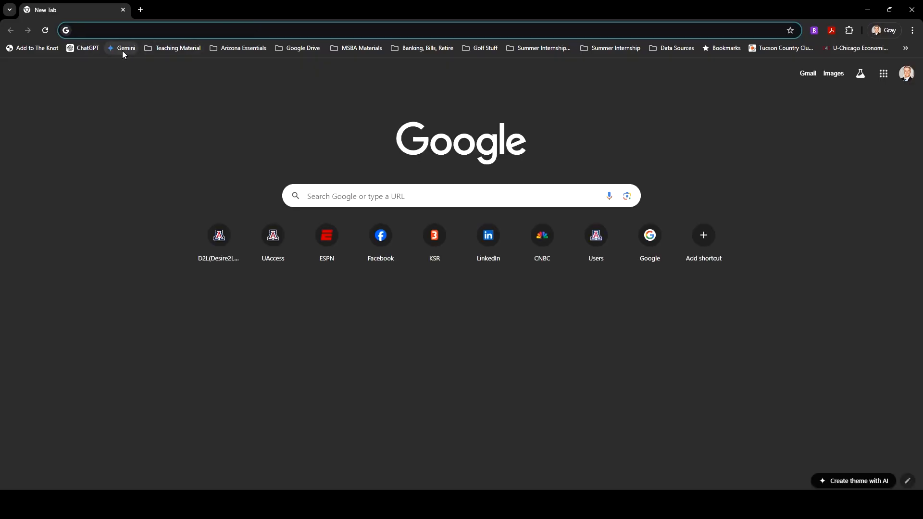
{"action": "left_click", "coordinate": [123, 49]}
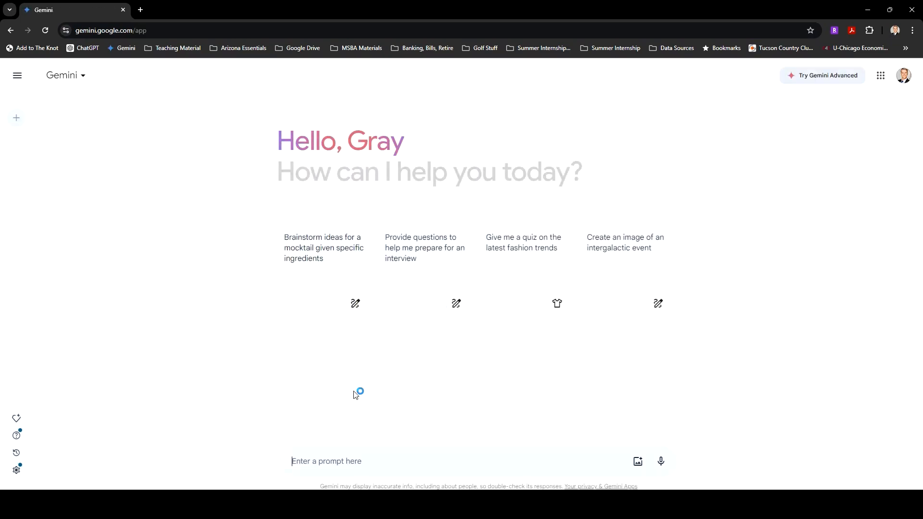
{"action": "left_click", "coordinate": [401, 463]}
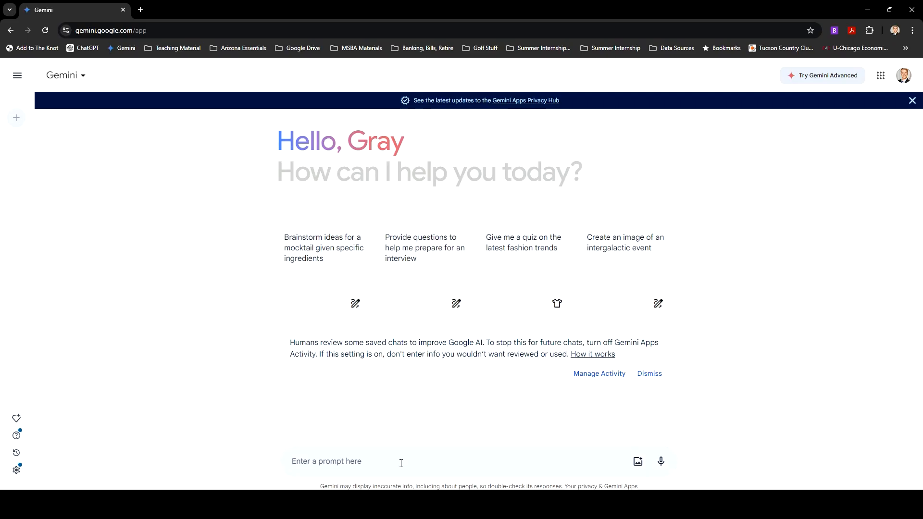
Begin the Gemini prompt with "Write two sentences to describe a visual that shows profitability"
{"action": "type", "text": "Write two sentences to describe a vis"}
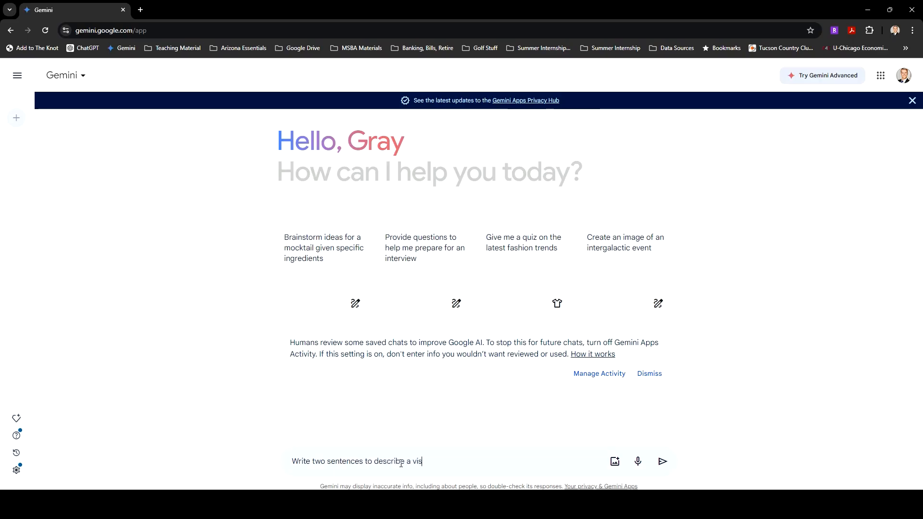
{"action": "type", "text": "hwo"}
{"action": "type", "text": "s"}
{"action": "key", "text": "BackSpace"}
{"action": "key", "text": "BackSpace"}
{"action": "key", "text": "BackSpace"}
{"action": "type", "text": "itability"}
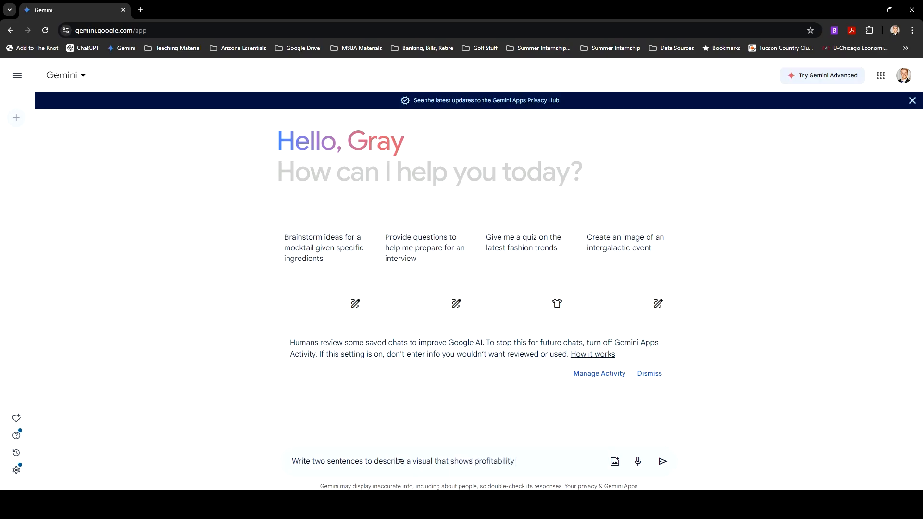
{"action": "type", "text": " by state w"}
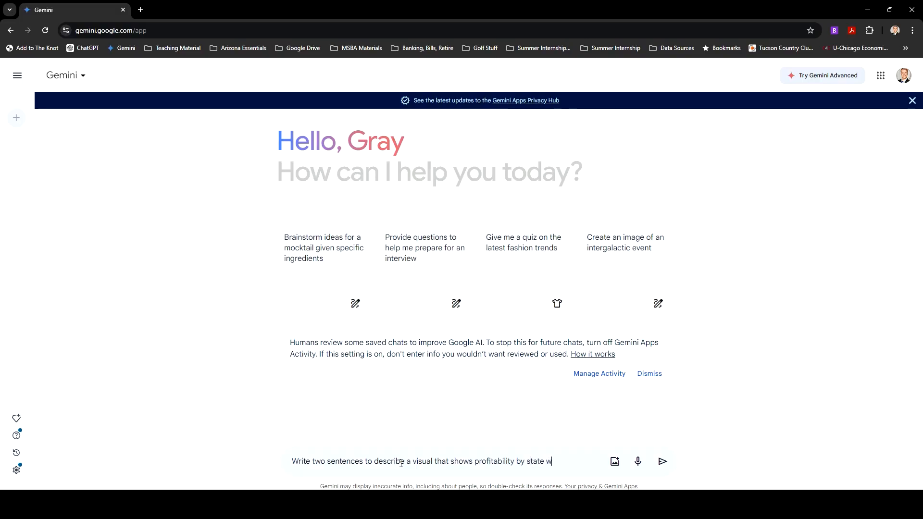
{"action": "type", "text": "here we se"}
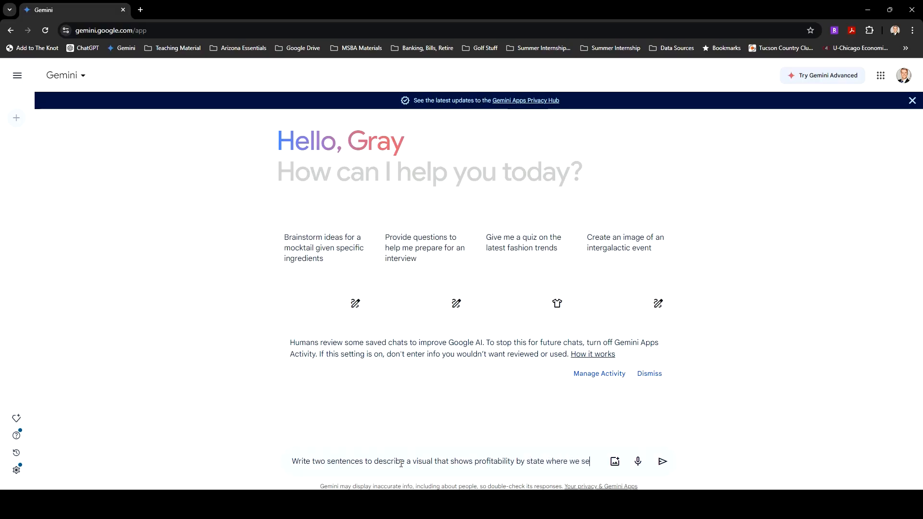
{"action": "type", "text": "e the highe"}
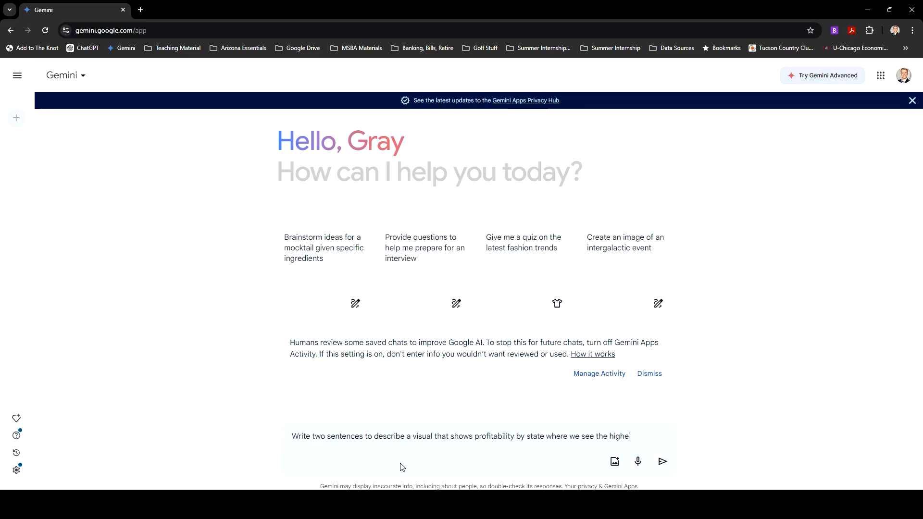
{"action": "type", "text": "st profit in st"}
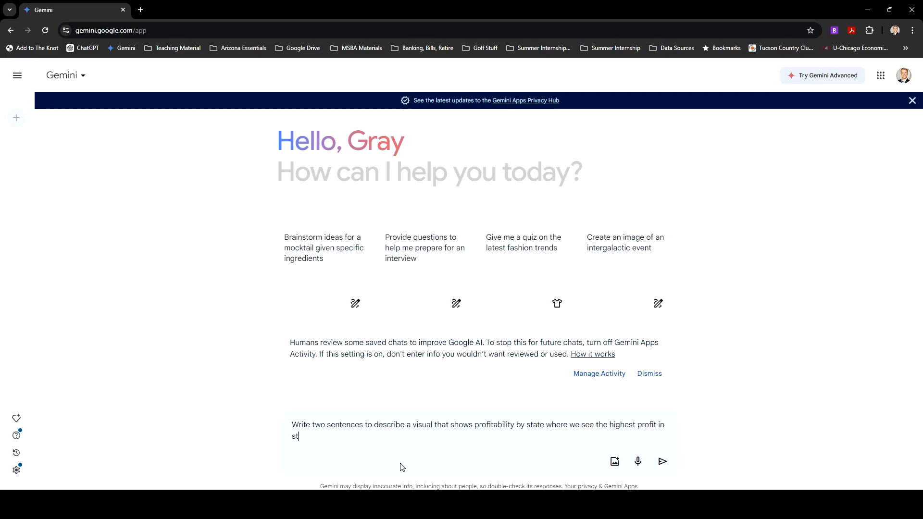
{"action": "type", "text": "ates like vvermont an"}
Continue the prompt with "by state where we see the highest profit in states like Vermont"
{"action": "key", "text": "BackSpace"}
{"action": "key", "text": "BackSpace"}
{"action": "key", "text": "BackSpace"}
{"action": "key", "text": "BackSpace"}
{"action": "type", "text": "Verm"}
Check the Tableau state map for high-profit states and extend the Gemini prompt with ", North Dakota, and Michigan"
{"action": "key", "text": "alt+Tab"}
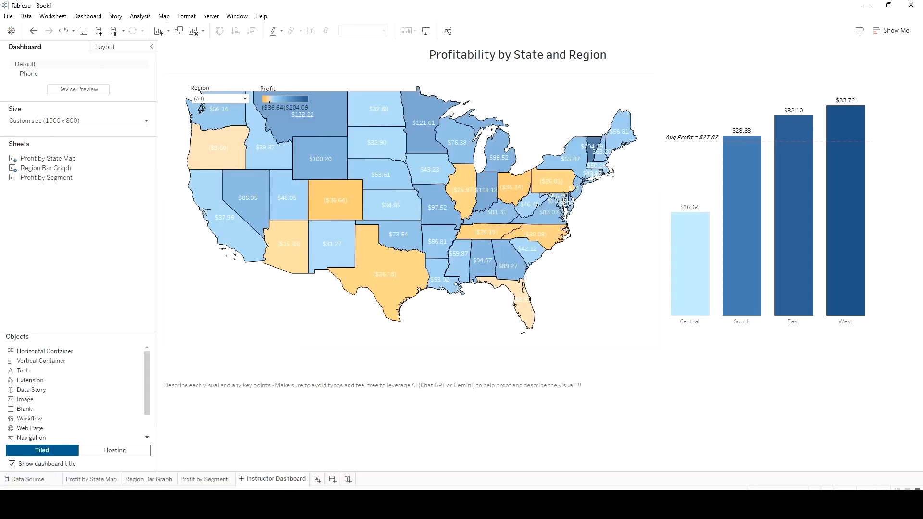
{"action": "mouse_move", "coordinate": [596, 161]}
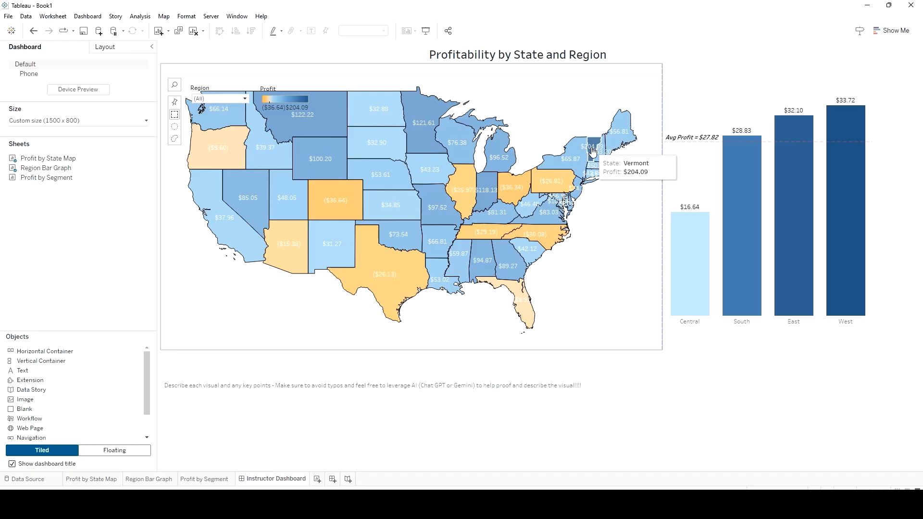
{"action": "mouse_move", "coordinate": [311, 124]}
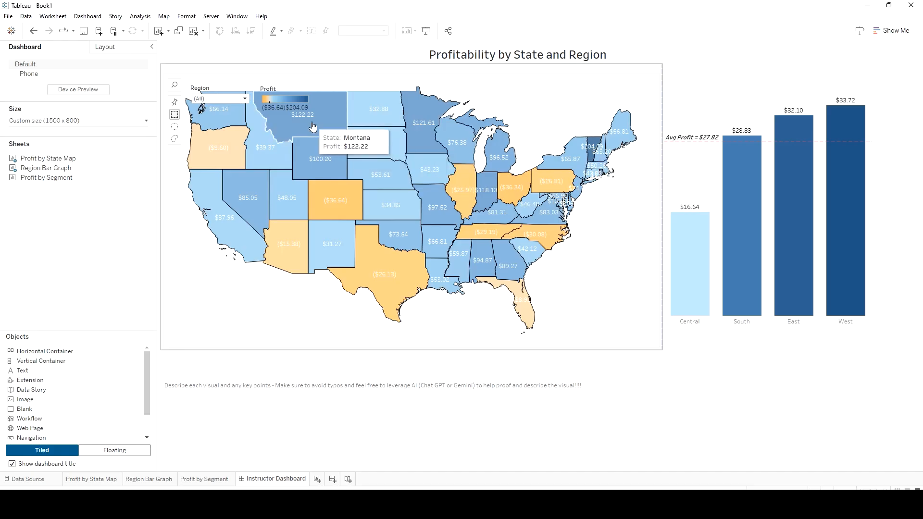
{"action": "mouse_move", "coordinate": [410, 110]}
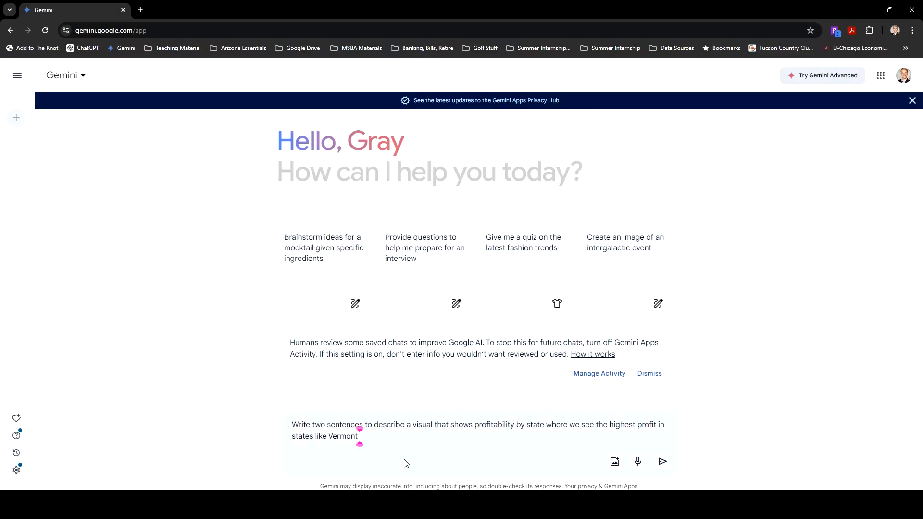
{"action": "type", "text": "North Da"}
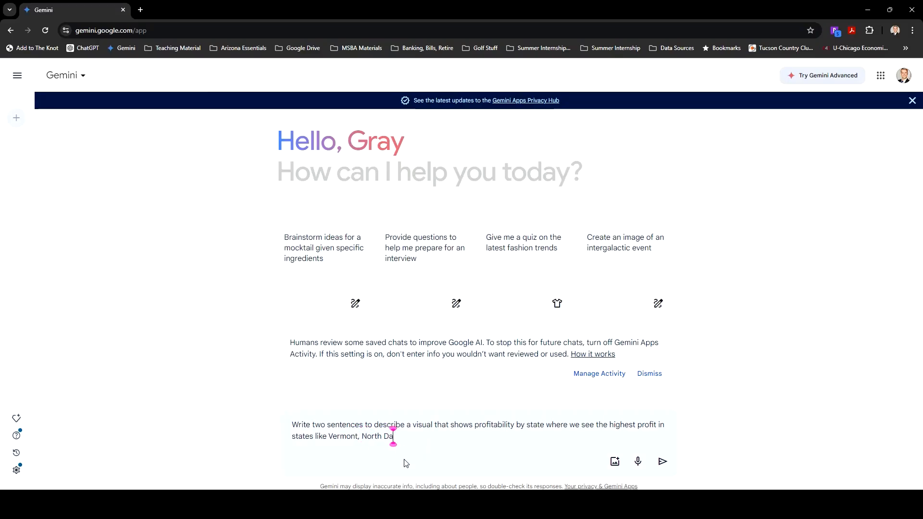
{"action": "type", "text": "kota, and"}
{"action": "key", "text": "alt+Tab"}
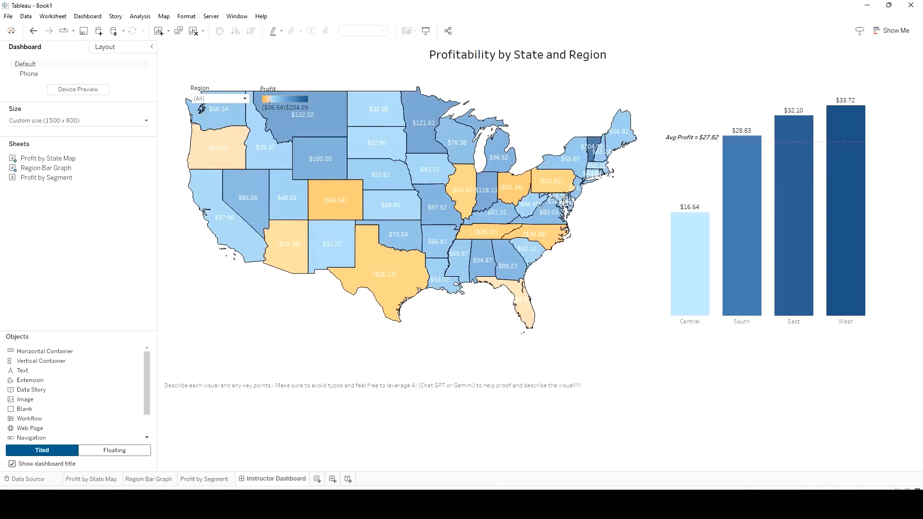
{"action": "key", "text": "alt+Tab"}
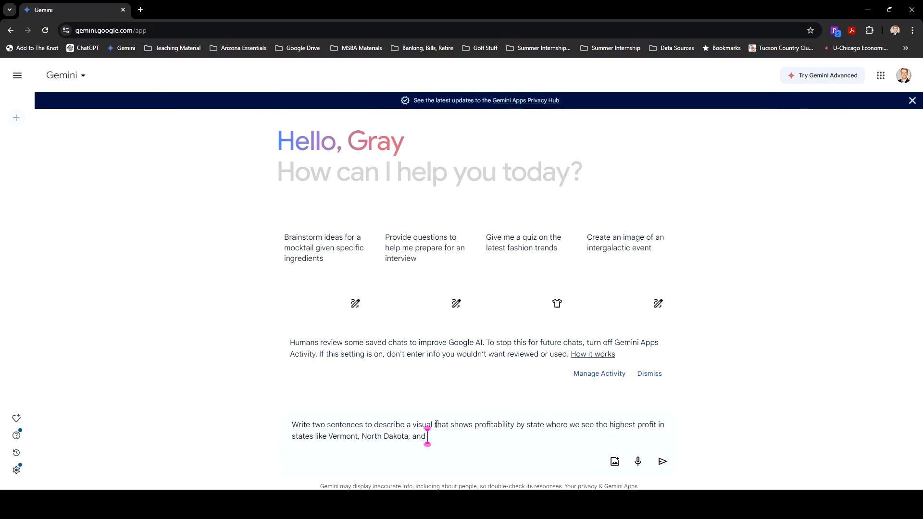
{"action": "type", "text": "Michigan"}
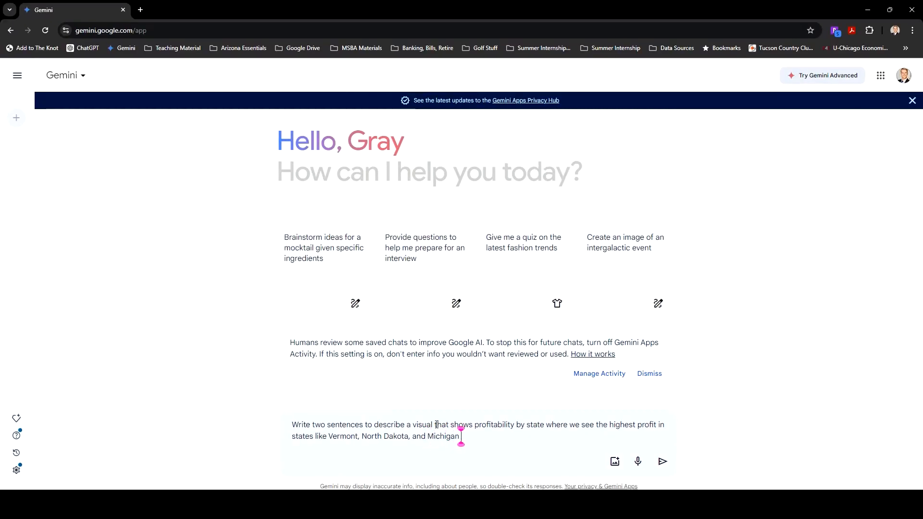
{"action": "type", "text": " while we show losses in"}
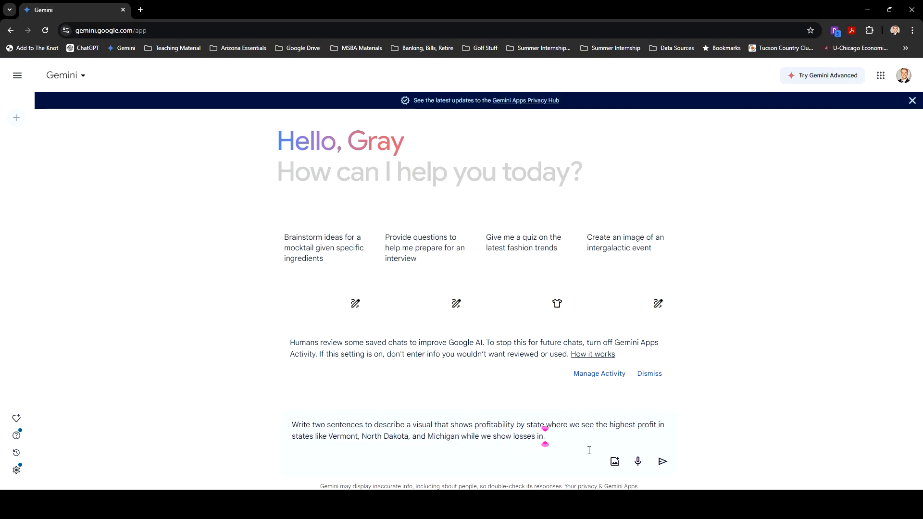
Look up loss-making states on the Tableau map and add "while we show losses in Texas, Colorado, and Ohio." to the Gemini prompt
{"action": "key", "text": "alt+Tab"}
{"action": "mouse_move", "coordinate": [399, 288]}
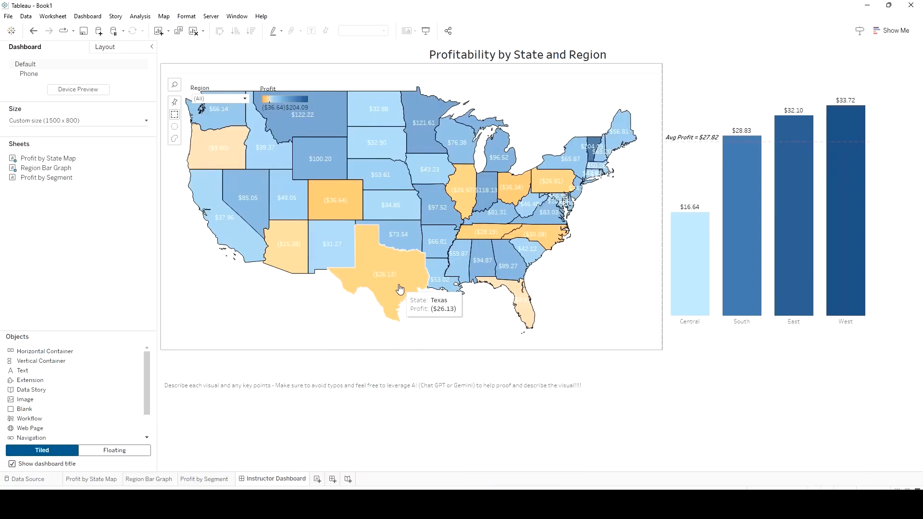
{"action": "mouse_move", "coordinate": [332, 208]}
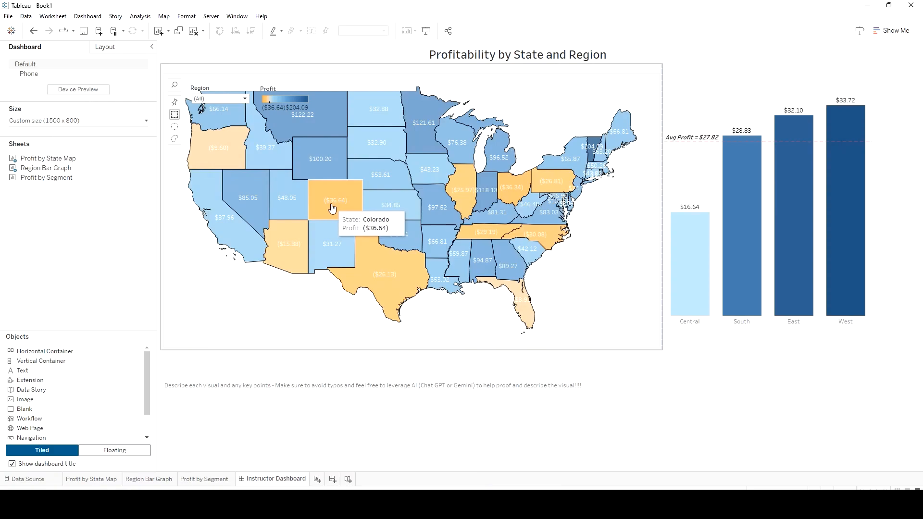
{"action": "mouse_move", "coordinate": [508, 190]}
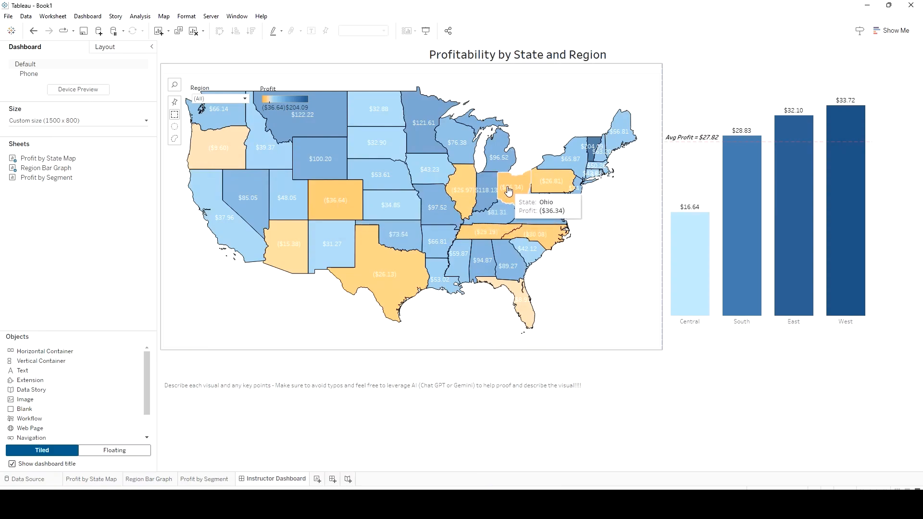
{"action": "left_click", "coordinate": [433, 504]}
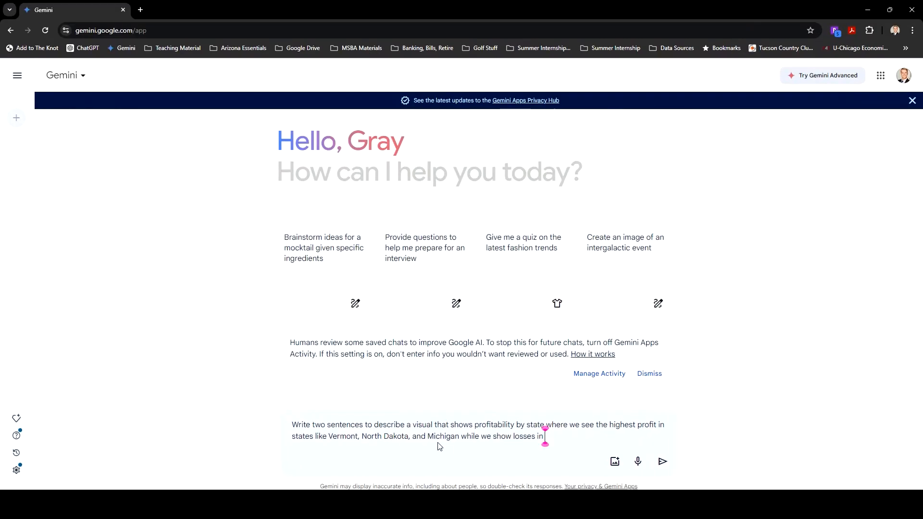
{"action": "type", "text": "Texas"}
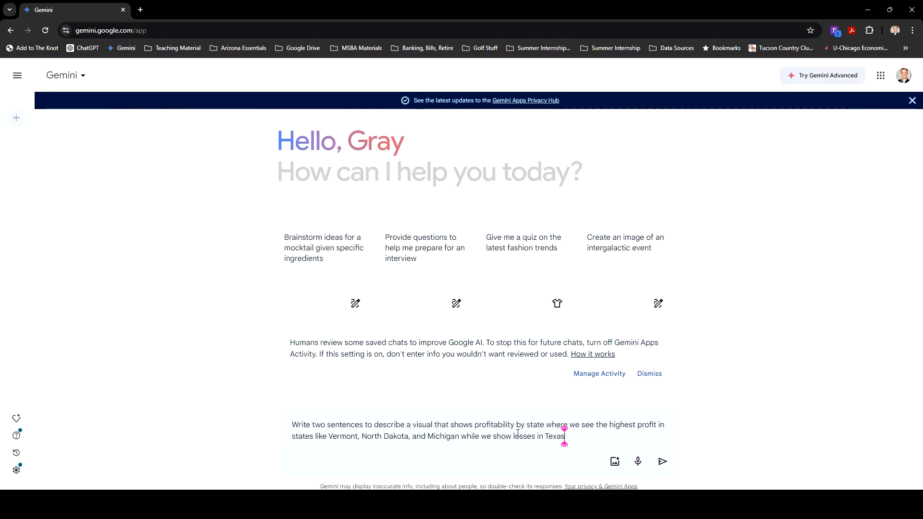
{"action": "type", "text": ", Colorado, and Oh"}
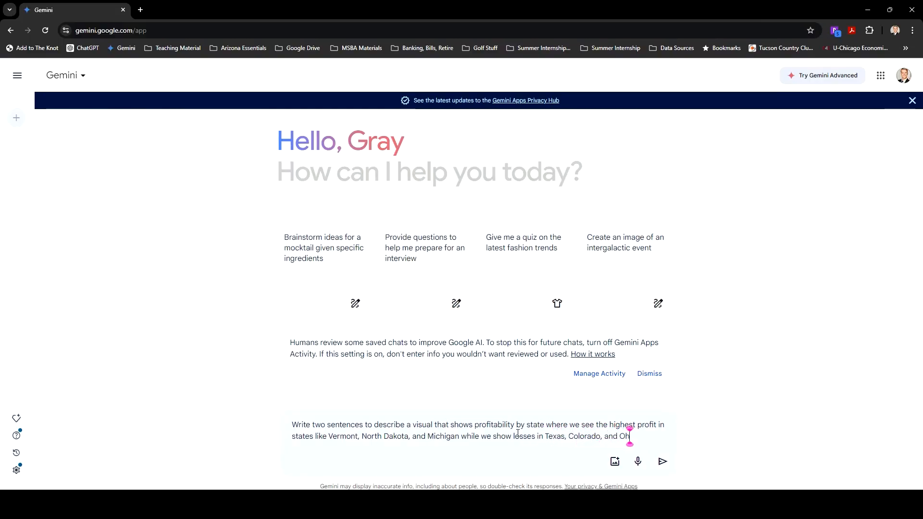
{"action": "type", "text": "io. This is shown b"}
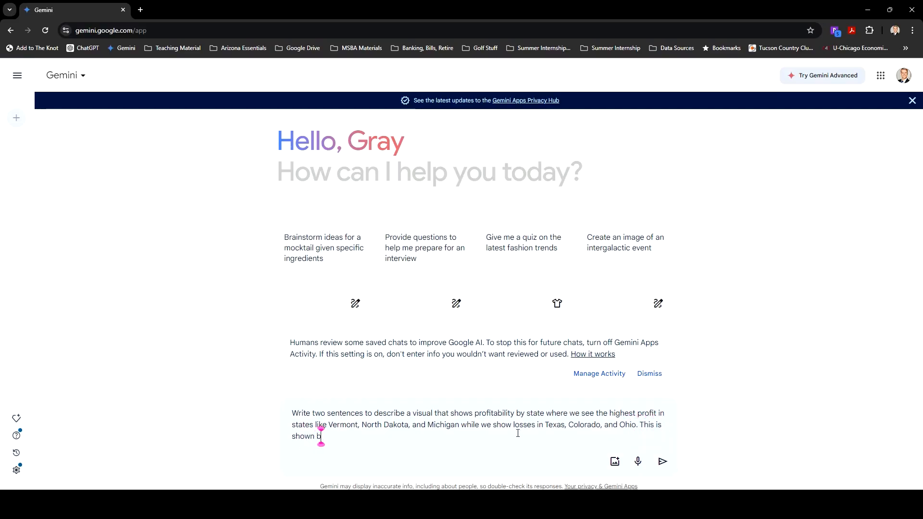
{"action": "type", "text": "y color where blue is"}
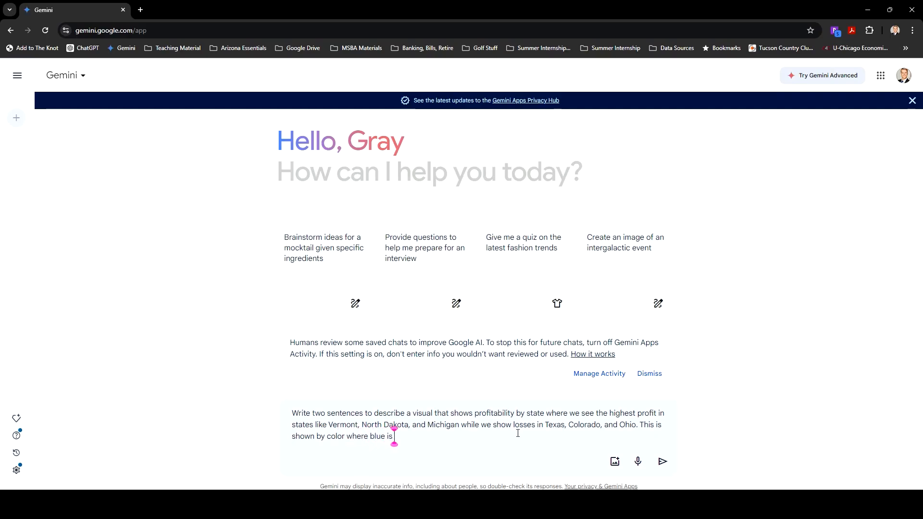
{"action": "type", "text": " profitable and ora"}
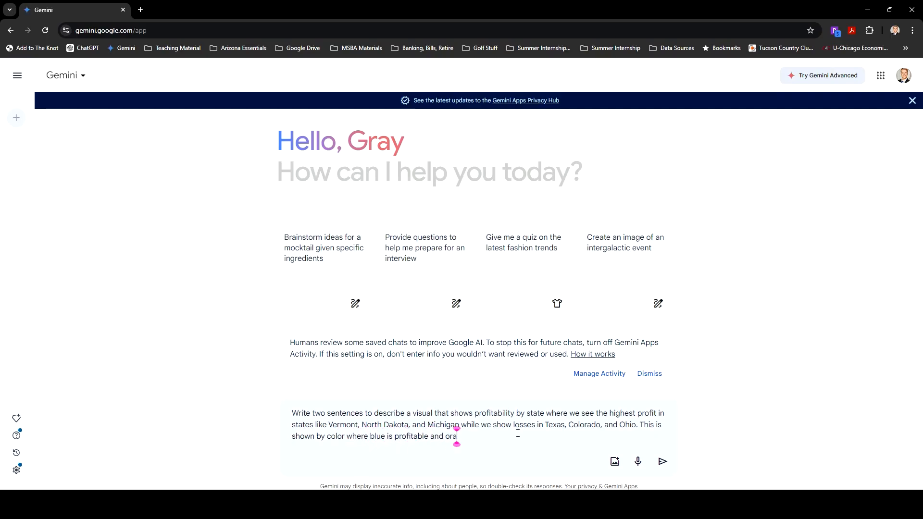
{"action": "type", "text": "nge is loss"}
Complete the prompt with "This is shown by color where blue is profitable and orange is loss" and submit it
{"action": "key", "text": "Return"}
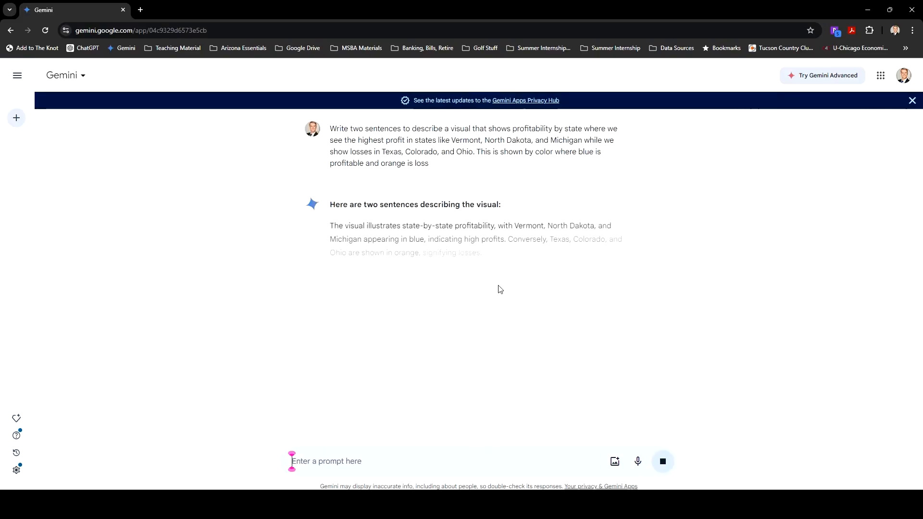
Copy the full two-sentence description from Gemini's answer
{"action": "left_click_drag", "start_coordinate": [335, 227], "coordinate": [591, 239]}
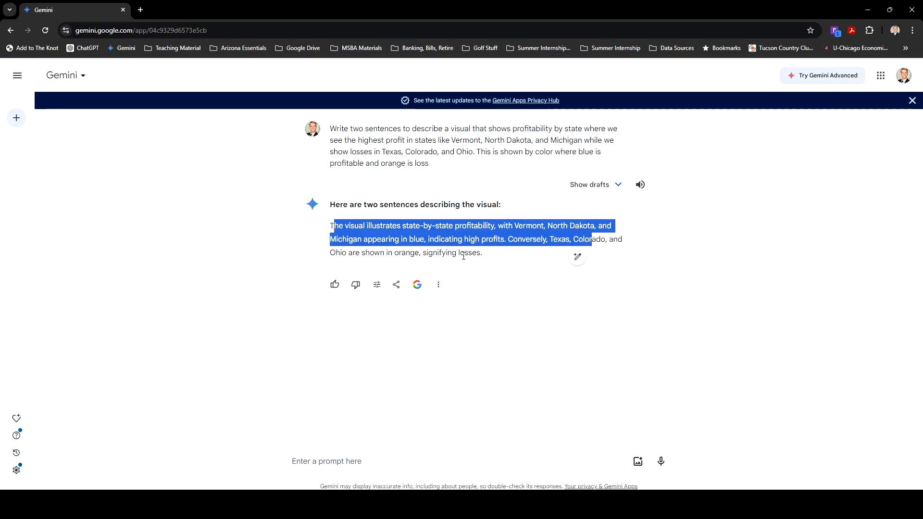
{"action": "left_click", "coordinate": [410, 241]}
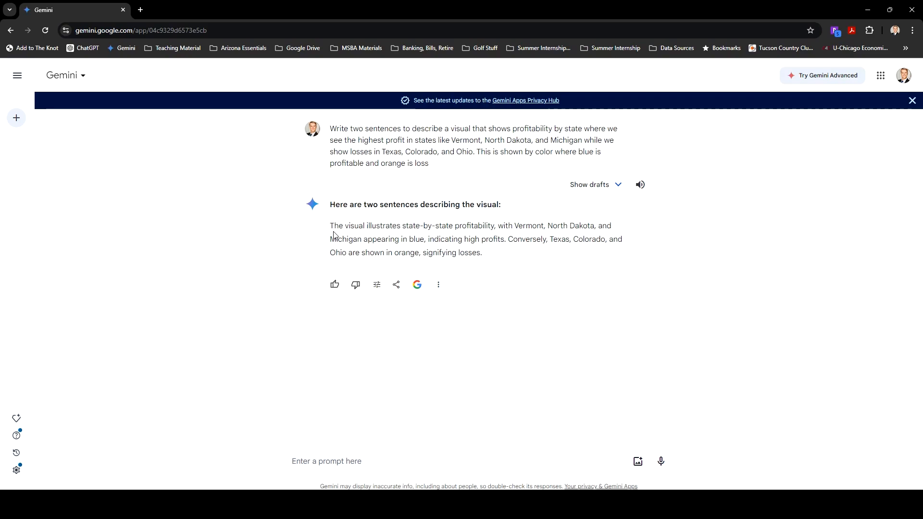
{"action": "left_click_drag", "start_coordinate": [331, 226], "coordinate": [501, 260]}
{"action": "key", "text": "ctrl+c"}
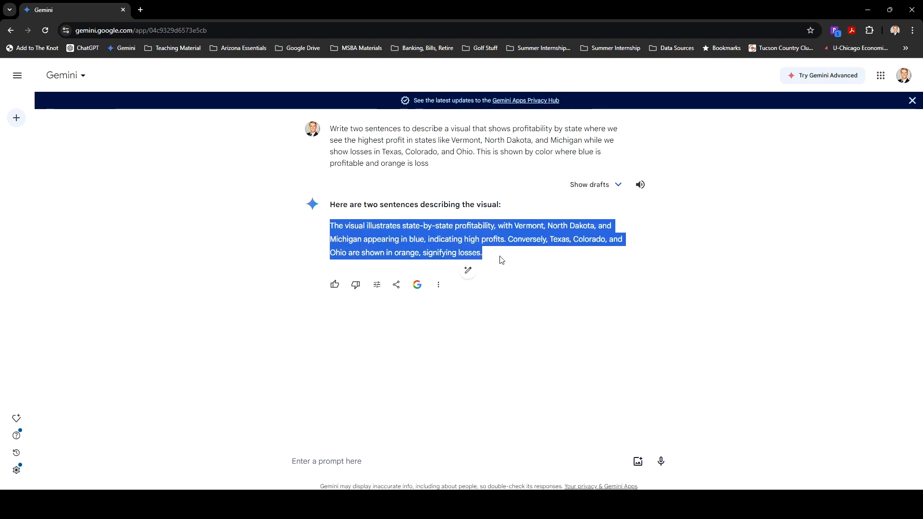
Return to the Tableau dashboard and paste the Gemini sentences below the existing note in the text object
{"action": "left_click", "coordinate": [867, 9]}
{"action": "double_click", "coordinate": [425, 385]}
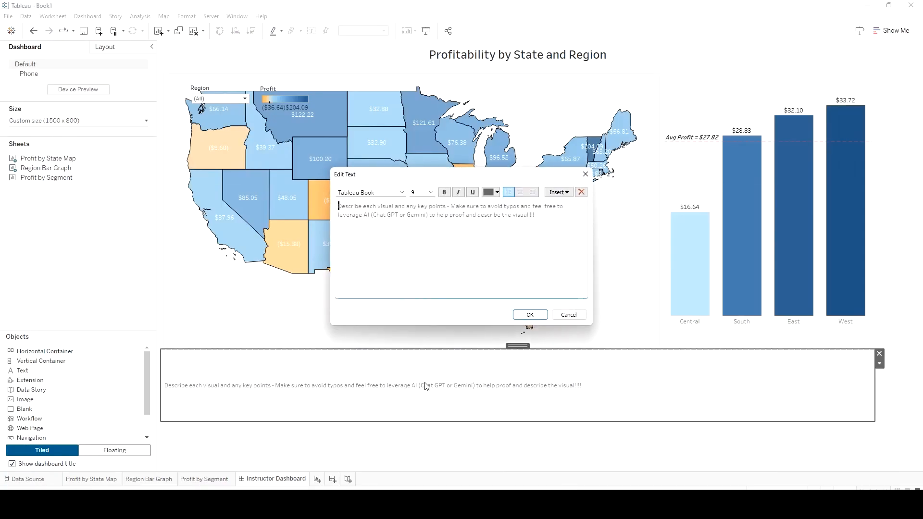
{"action": "left_click", "coordinate": [548, 218]}
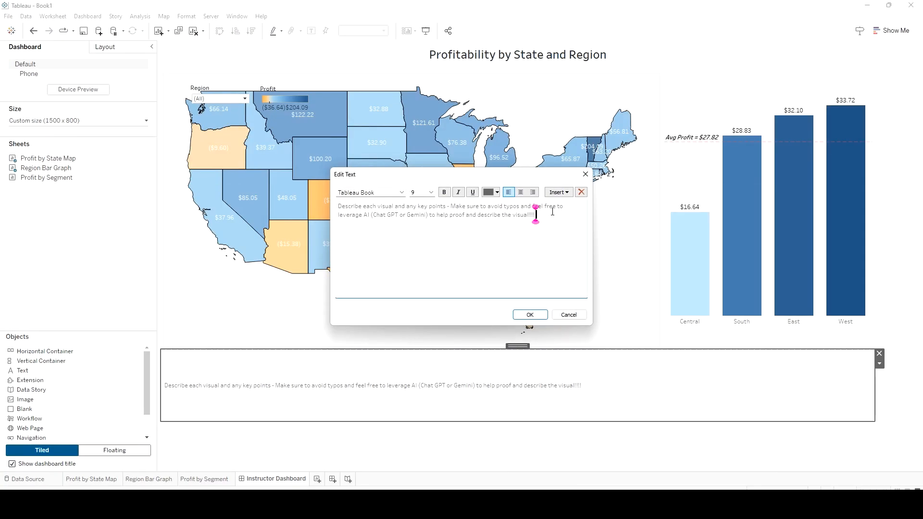
{"action": "key", "text": "ctrl+v"}
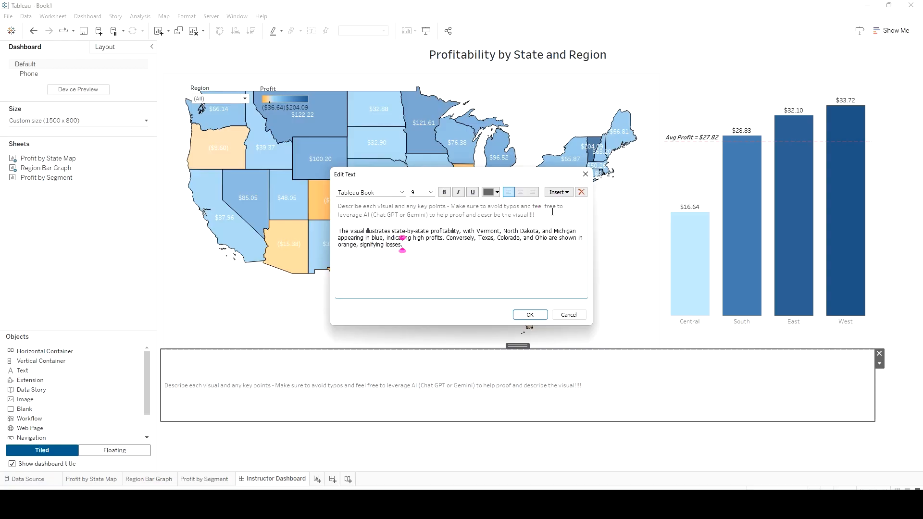
{"action": "left_click", "coordinate": [528, 315]}
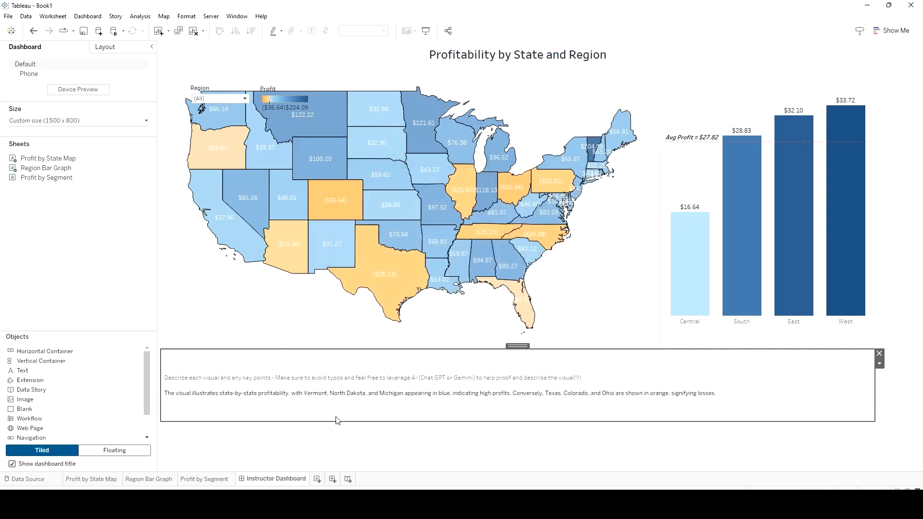
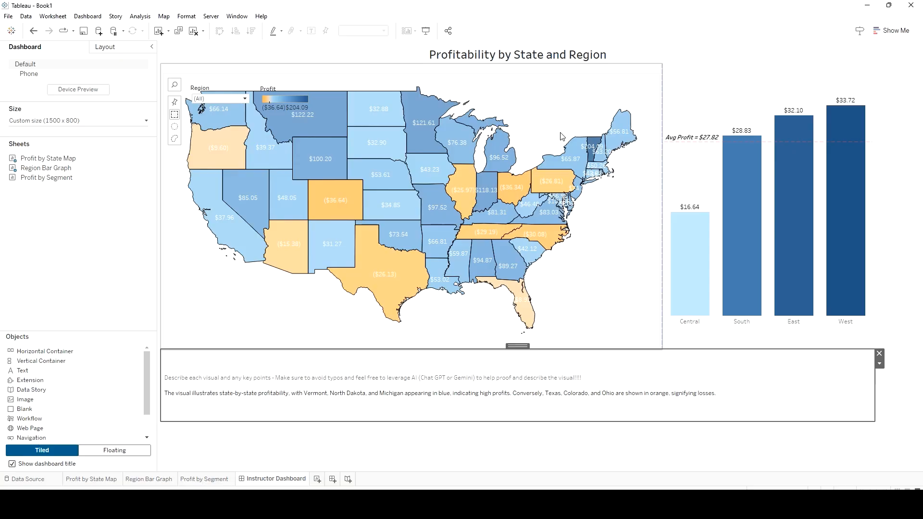
Remove the floating Region filter from the dashboard and move the Profit legend to the lower-left corner of the map
{"action": "left_click", "coordinate": [223, 91]}
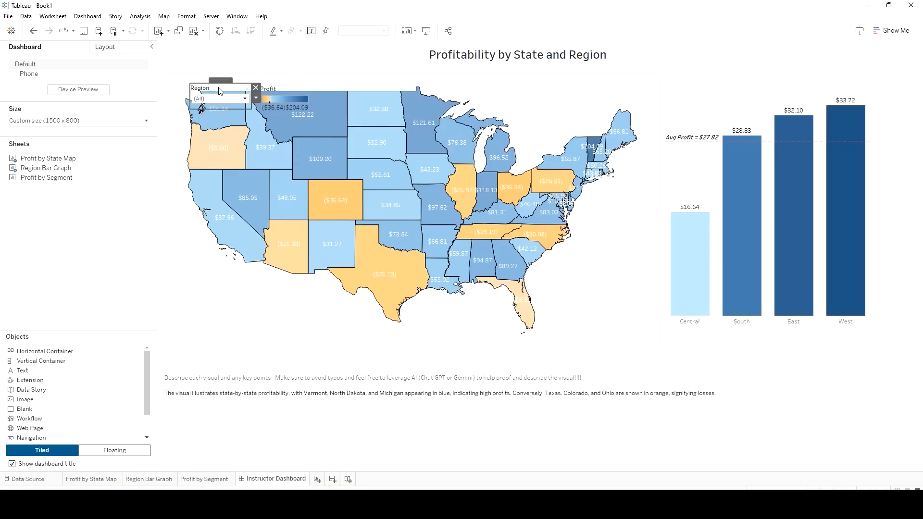
{"action": "left_click_drag", "start_coordinate": [219, 81], "coordinate": [192, 67]}
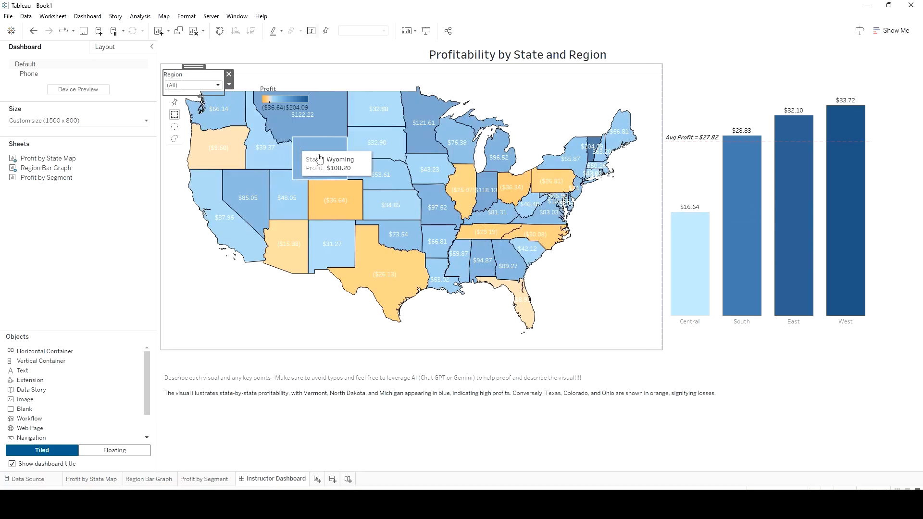
{"action": "left_click", "coordinate": [229, 75]}
{"action": "left_click", "coordinate": [279, 88]}
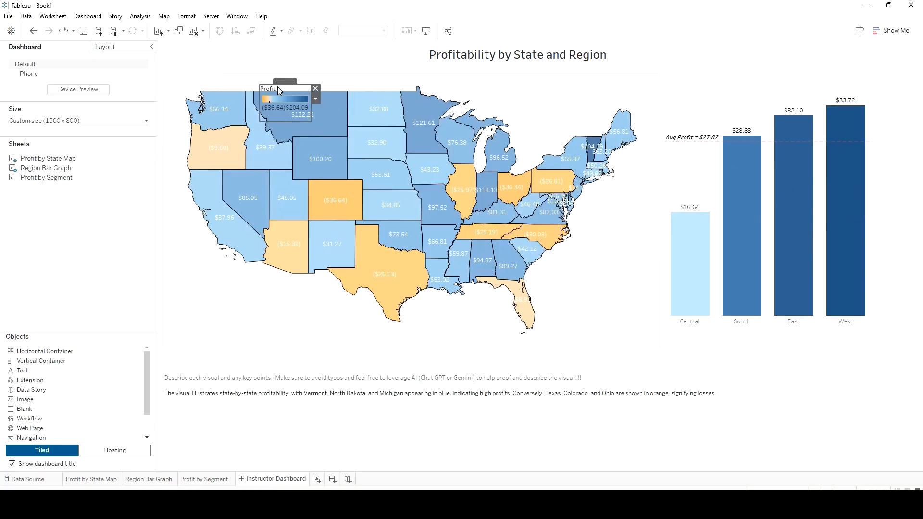
{"action": "left_click_drag", "start_coordinate": [282, 82], "coordinate": [197, 297]}
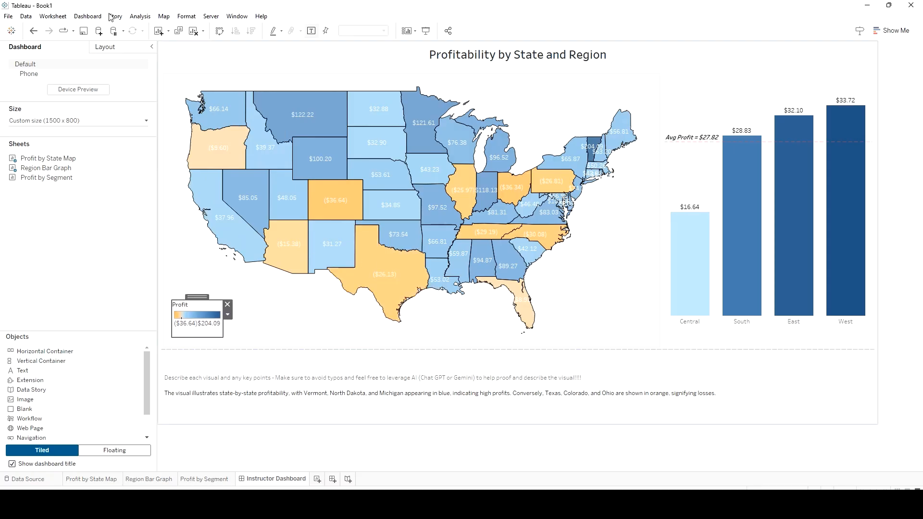
Create a dashboard highlight action named "Bar Graph to Map" that runs on hover
{"action": "left_click", "coordinate": [89, 17]}
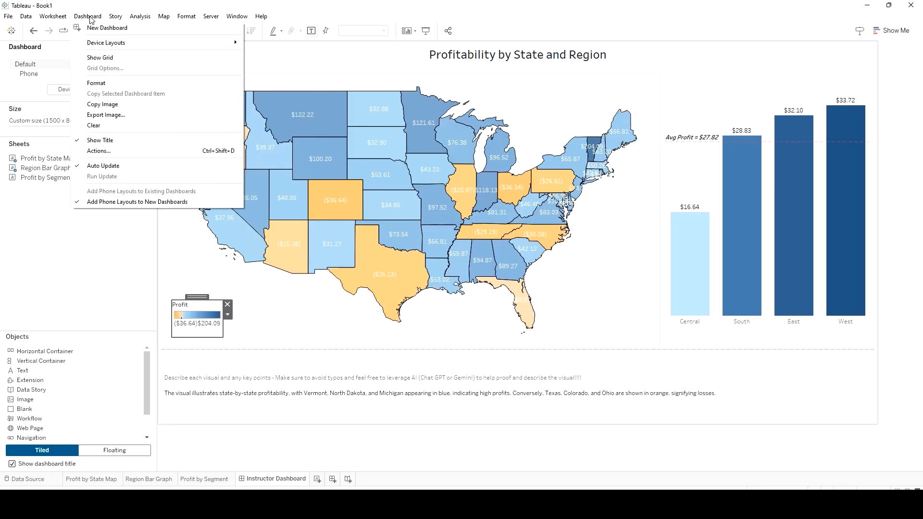
{"action": "left_click", "coordinate": [140, 151]}
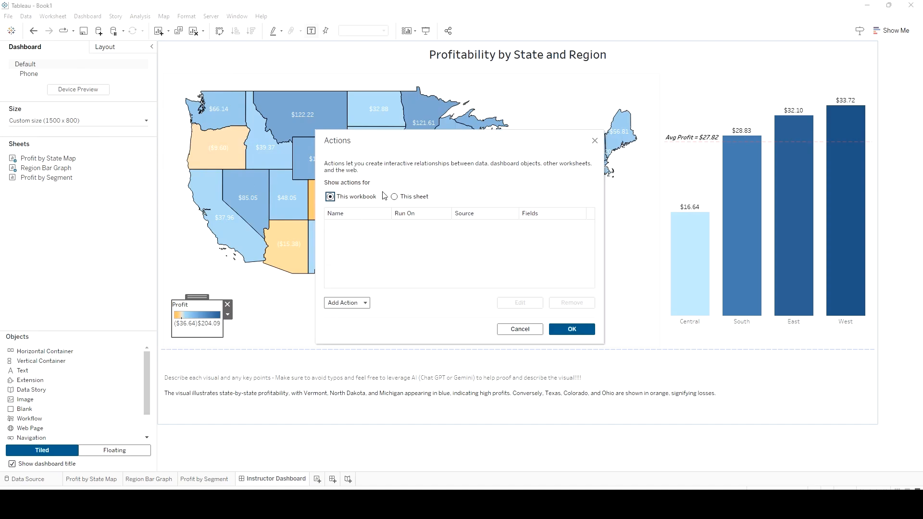
{"action": "left_click", "coordinate": [366, 304]}
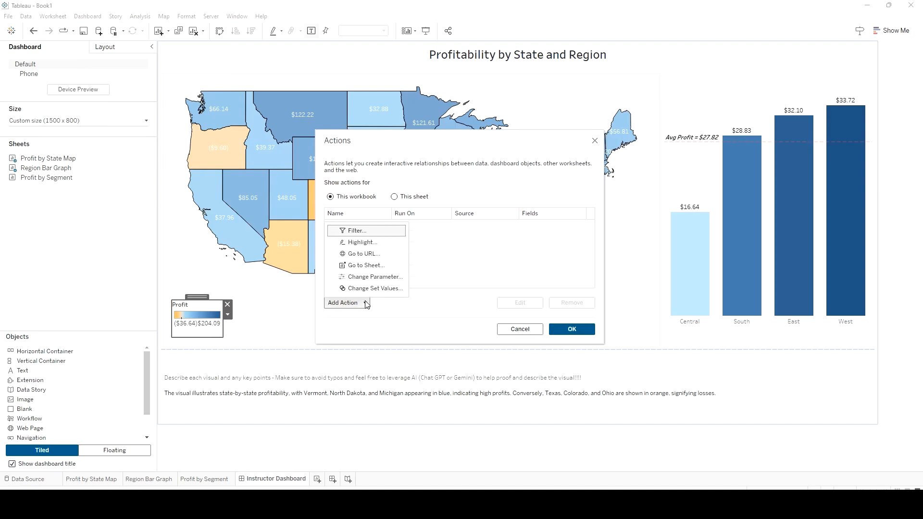
{"action": "left_click", "coordinate": [369, 243]}
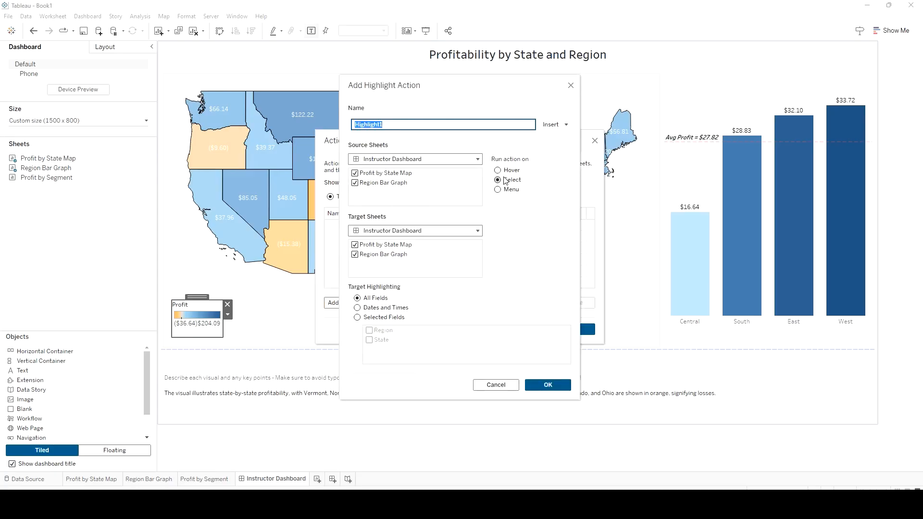
{"action": "left_click", "coordinate": [498, 170]}
{"action": "left_click_drag", "start_coordinate": [394, 134], "coordinate": [331, 128]}
{"action": "type", "text": "Bar Graph to Map"}
Limit the highlight action's source to Region Bar Graph and its target to Profit by State Map, save it and try it on the bars
{"action": "left_click", "coordinate": [354, 173]}
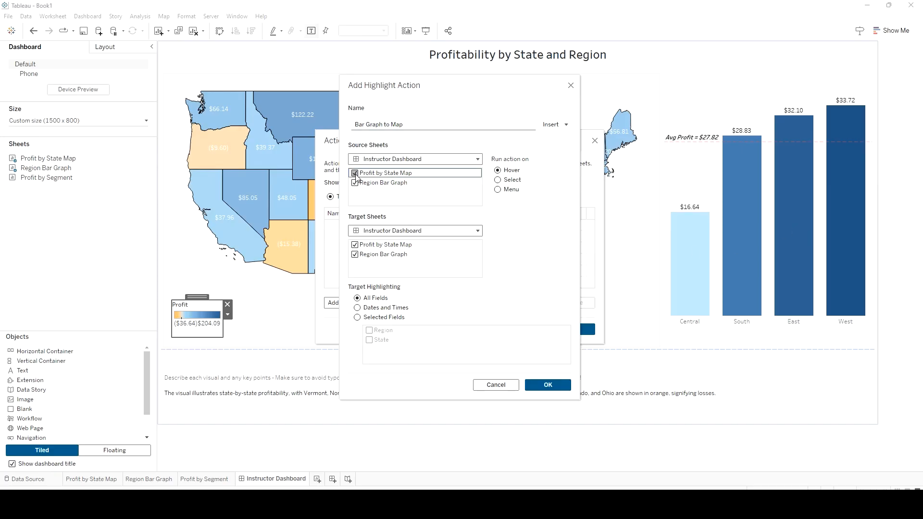
{"action": "left_click", "coordinate": [355, 255]}
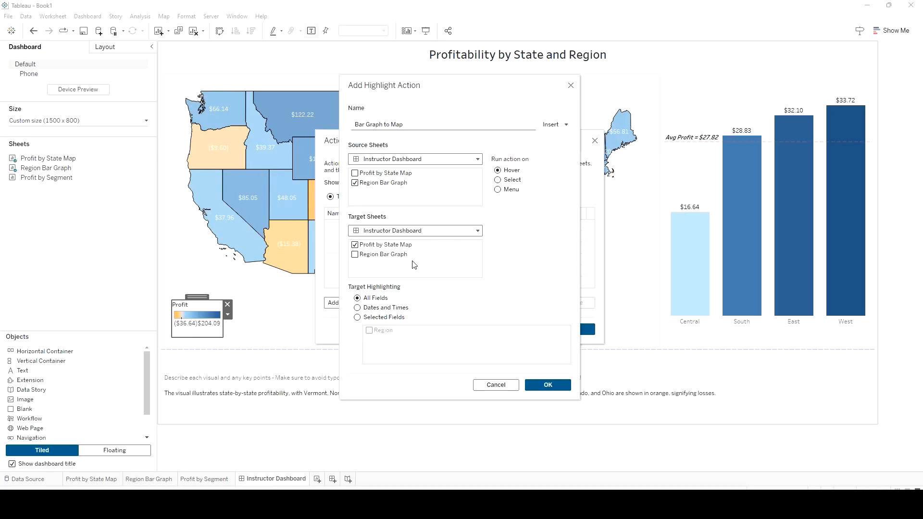
{"action": "left_click", "coordinate": [541, 385]}
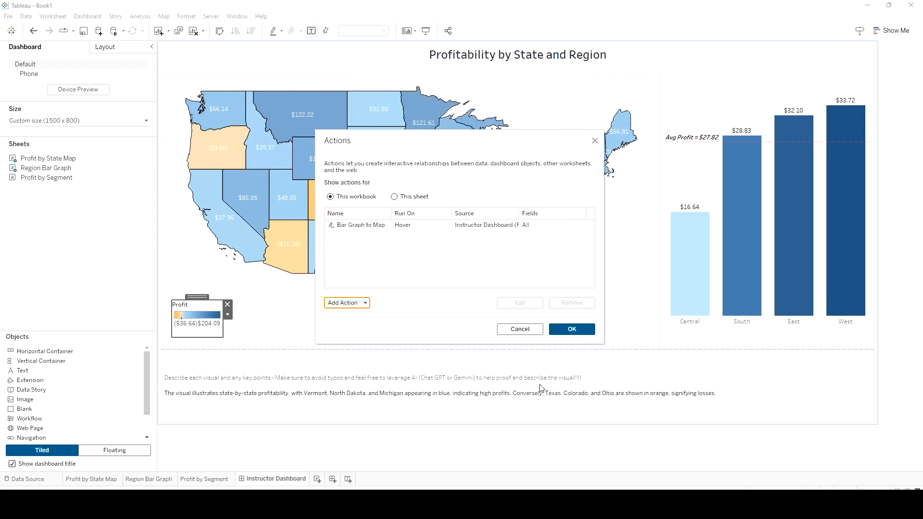
{"action": "left_click", "coordinate": [565, 332]}
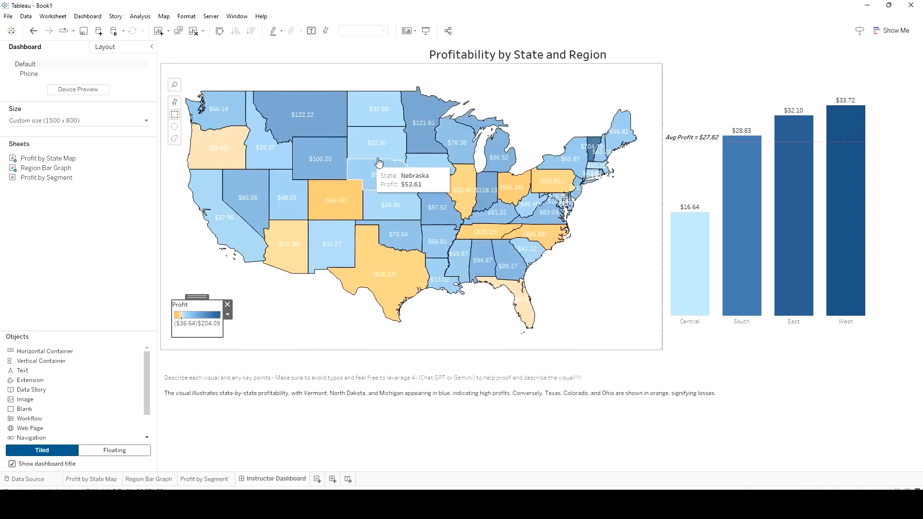
{"action": "mouse_move", "coordinate": [704, 272]}
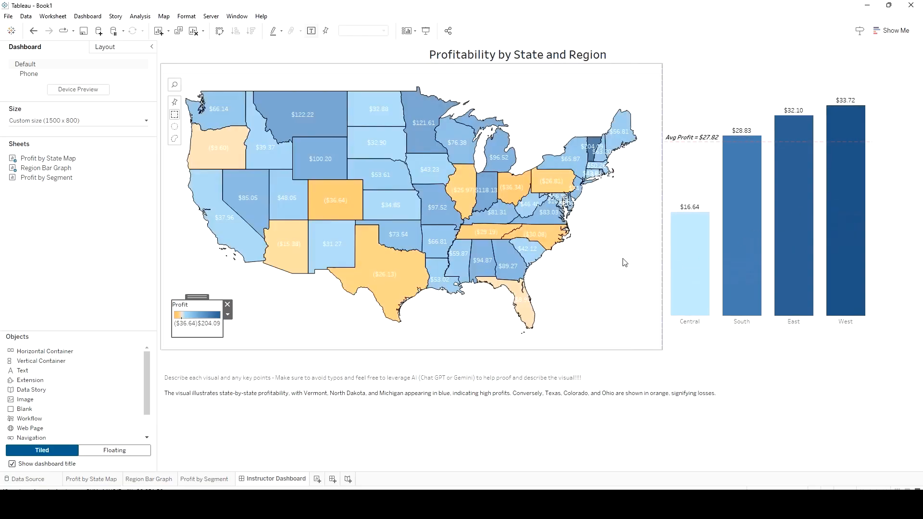
{"action": "mouse_move", "coordinate": [699, 242]}
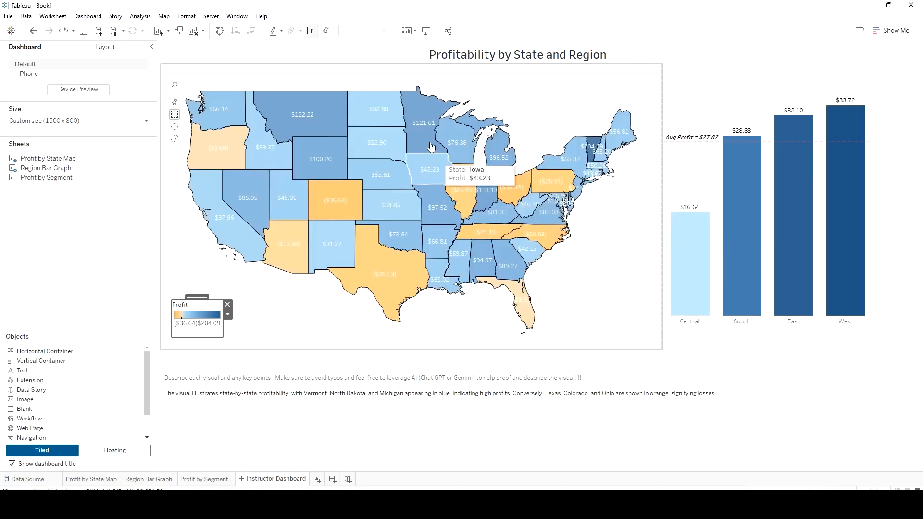
Add the Region field to the tooltip of the Profit by State Map worksheet
{"action": "left_click", "coordinate": [90, 481]}
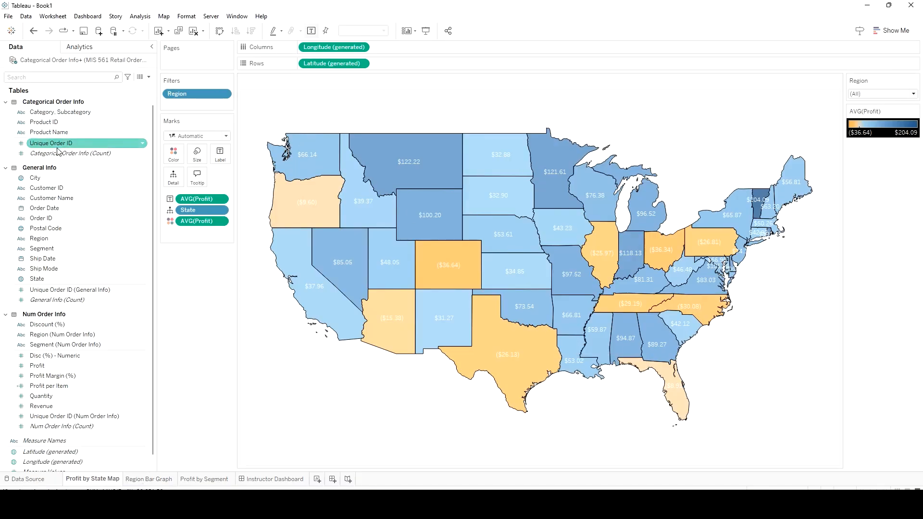
{"action": "left_click_drag", "start_coordinate": [60, 237], "coordinate": [198, 180]}
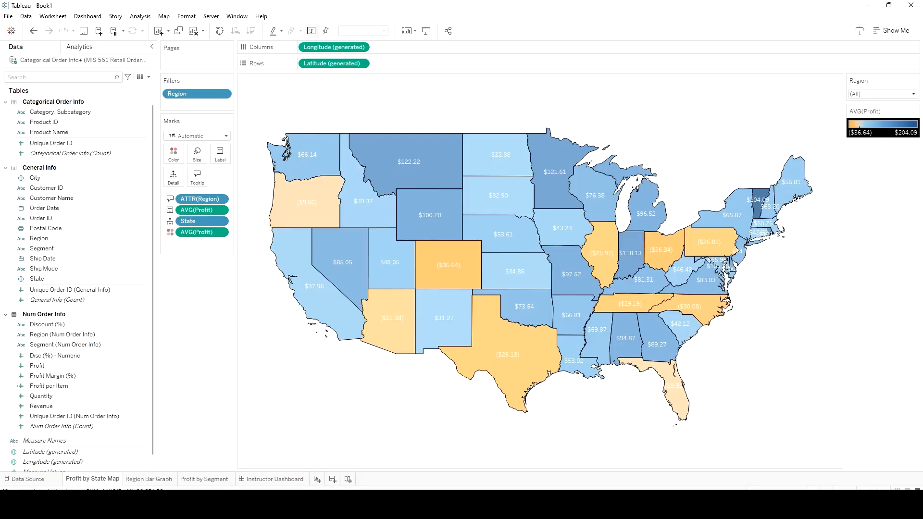
{"action": "mouse_move", "coordinate": [536, 503]}
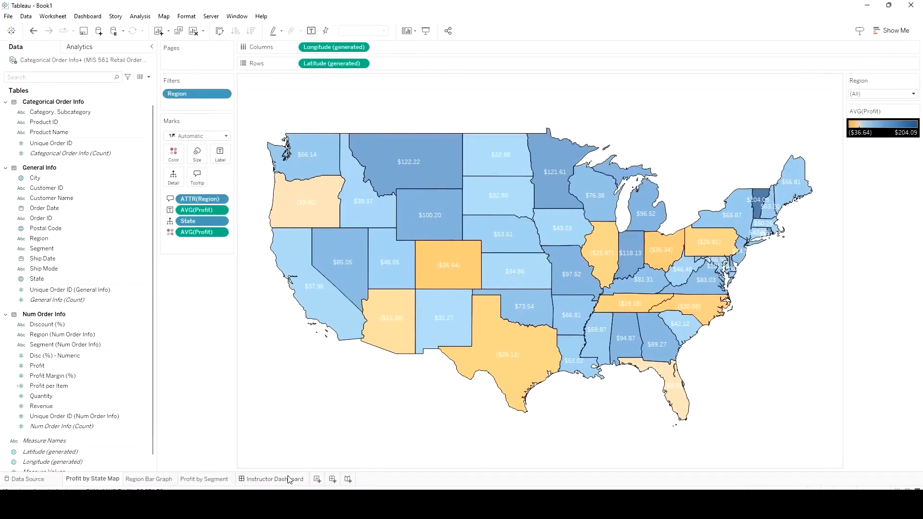
Return to the Instructor Dashboard and remove the "Bar Graph to Map" highlight action
{"action": "left_click", "coordinate": [288, 479]}
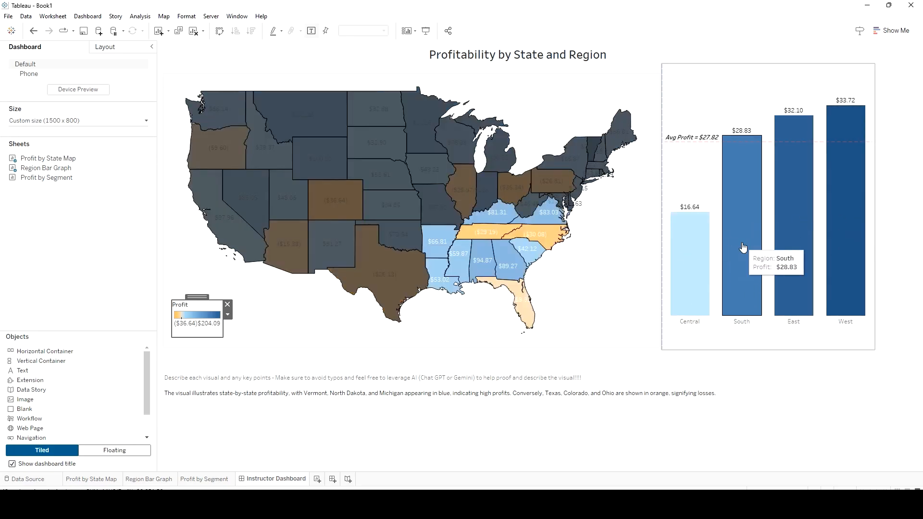
{"action": "left_click", "coordinate": [98, 18]}
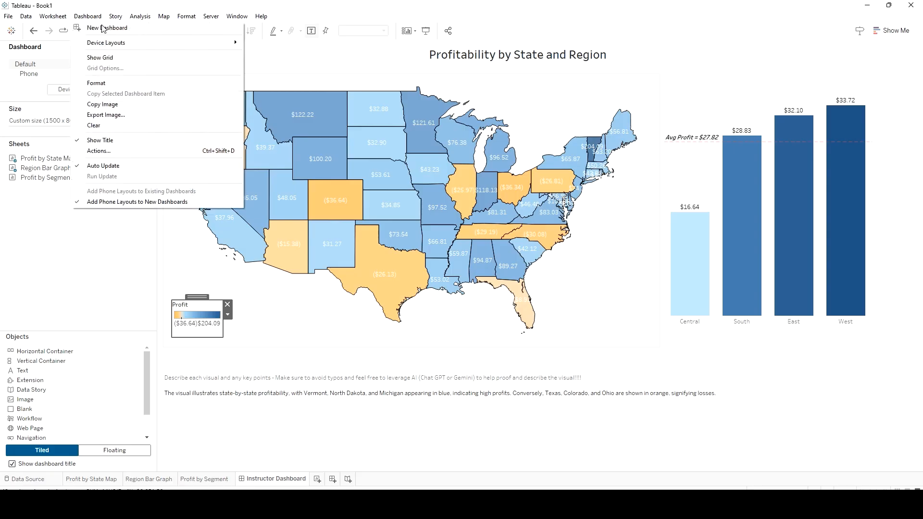
{"action": "left_click", "coordinate": [144, 152]}
{"action": "left_click", "coordinate": [361, 226]}
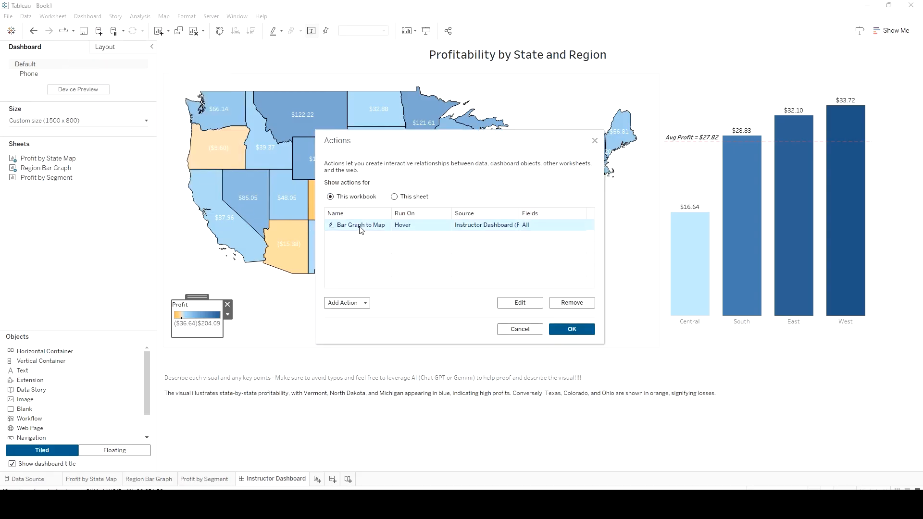
{"action": "left_click", "coordinate": [570, 303]}
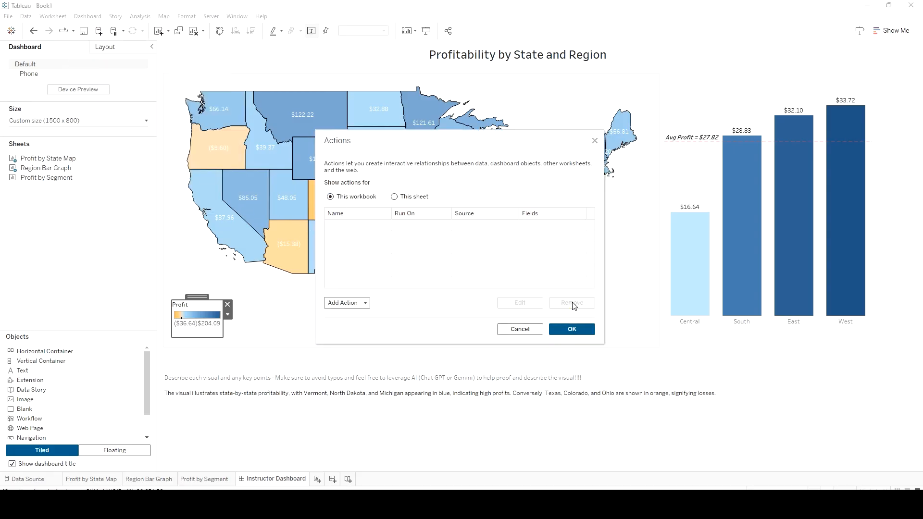
{"action": "left_click", "coordinate": [358, 303]}
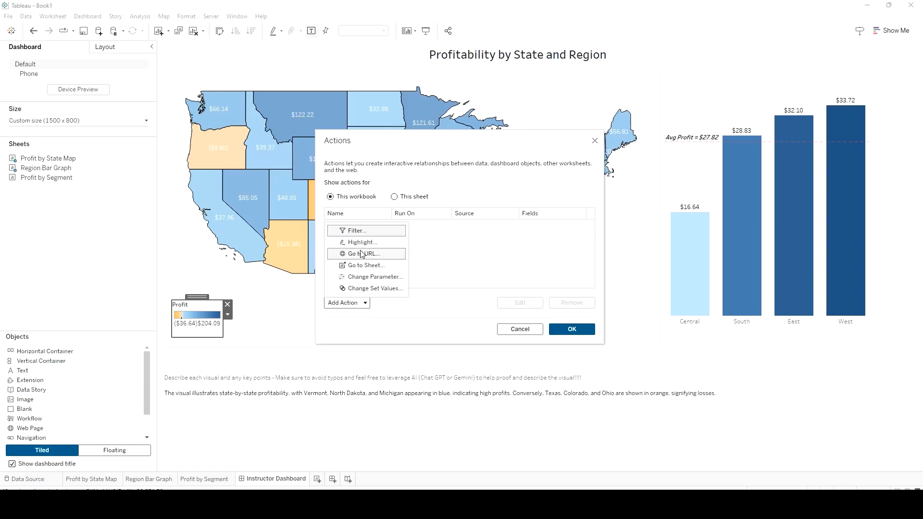
{"action": "left_click", "coordinate": [569, 332]}
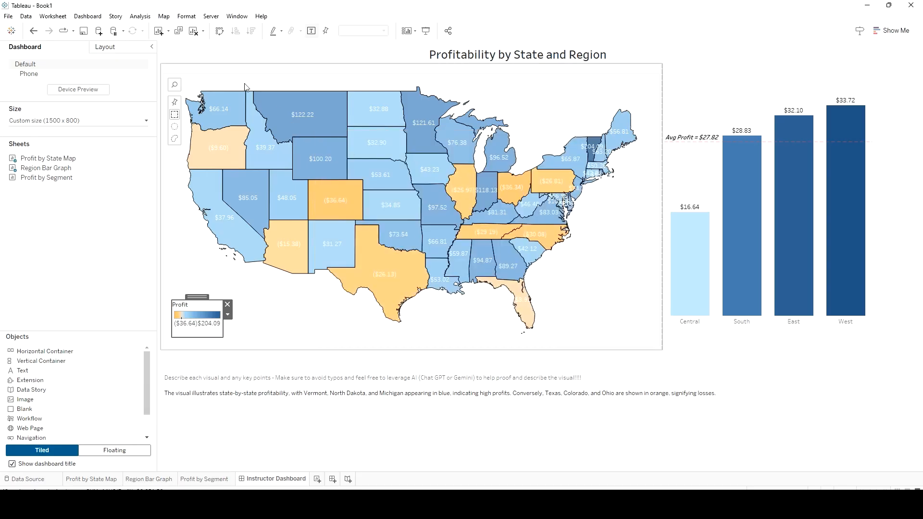
Create a dashboard filter action named "Bar Graph to Map Filter"
{"action": "left_click", "coordinate": [87, 17]}
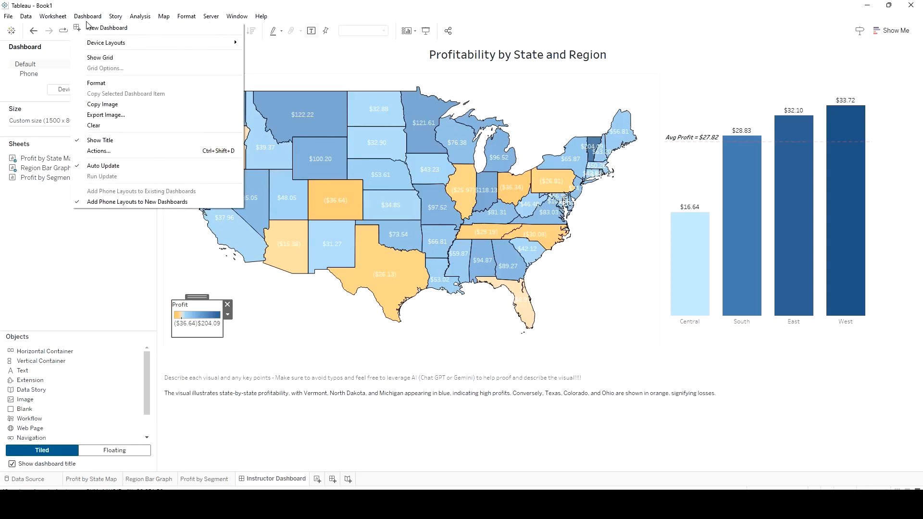
{"action": "left_click", "coordinate": [99, 151]}
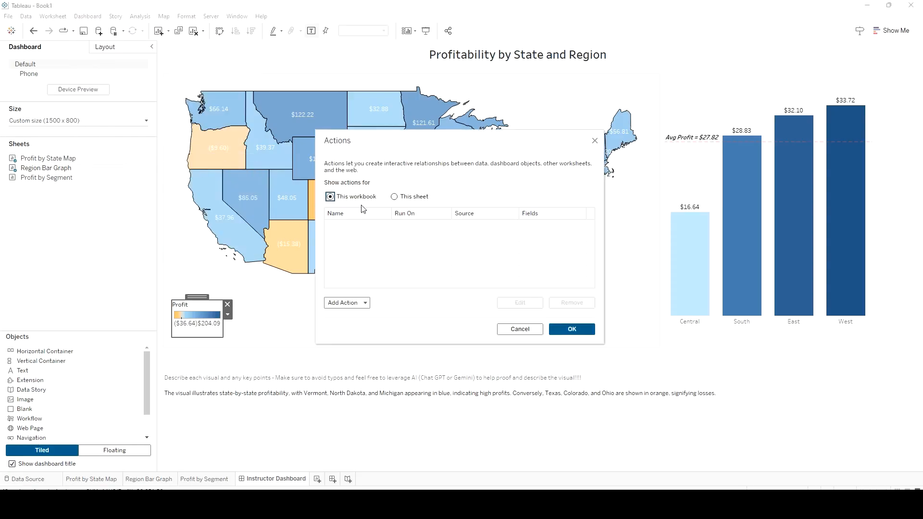
{"action": "left_click", "coordinate": [368, 302]}
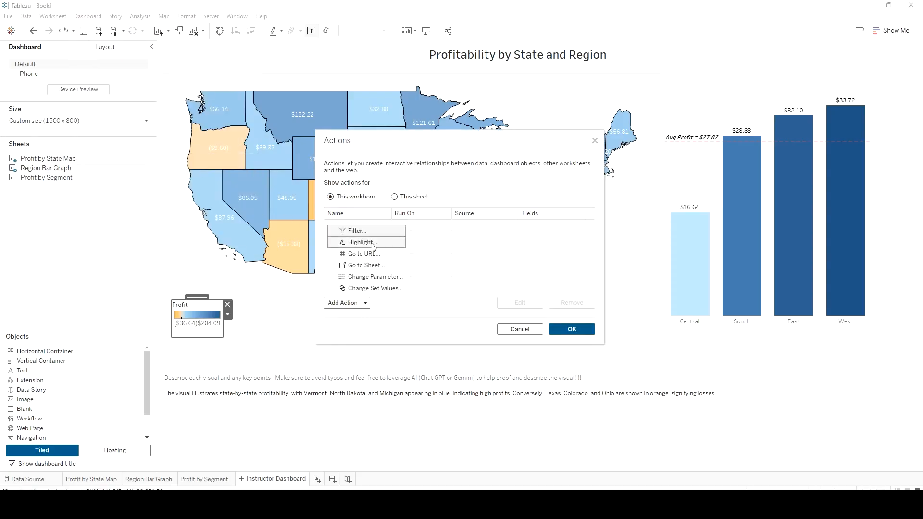
{"action": "left_click", "coordinate": [367, 230]}
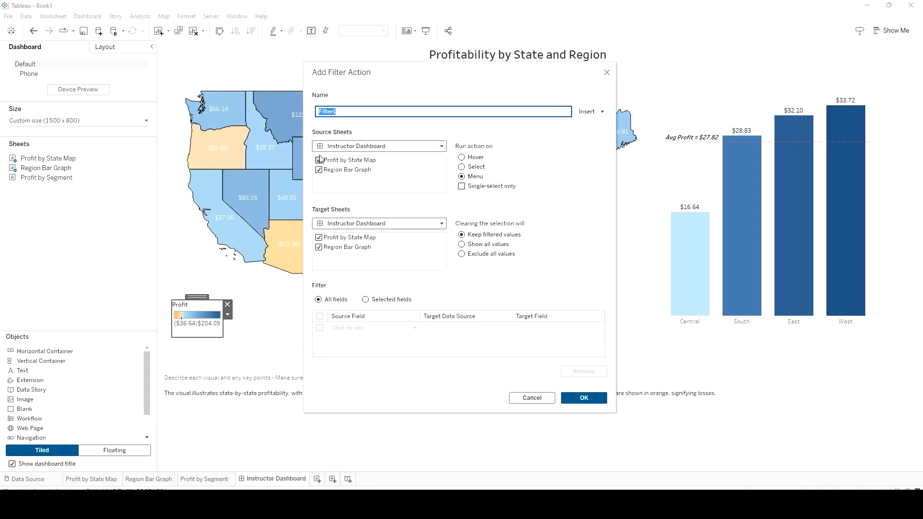
{"action": "type", "text": "Bar Graph to Map"}
Set the filter action to run on hover from Region Bar Graph to Profit by State Map, show all values when cleared, and save it
{"action": "left_click", "coordinate": [318, 160]}
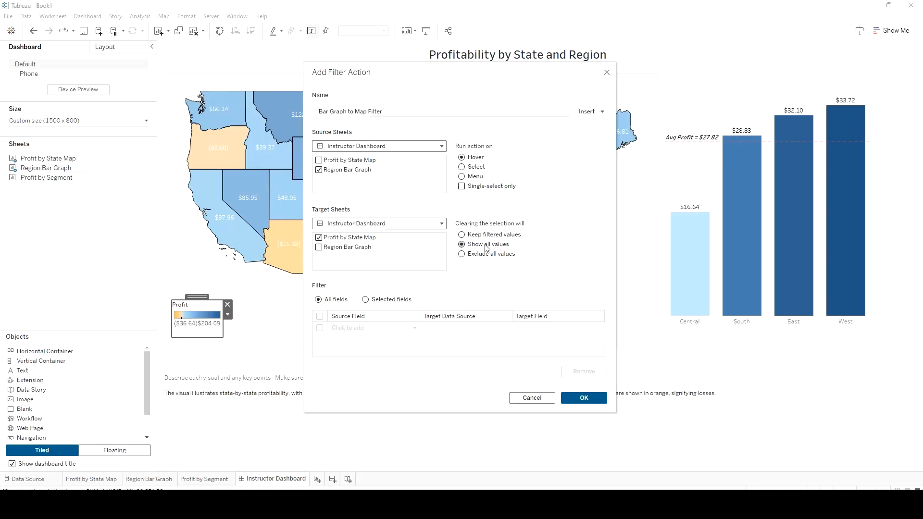
{"action": "left_click", "coordinate": [590, 398]}
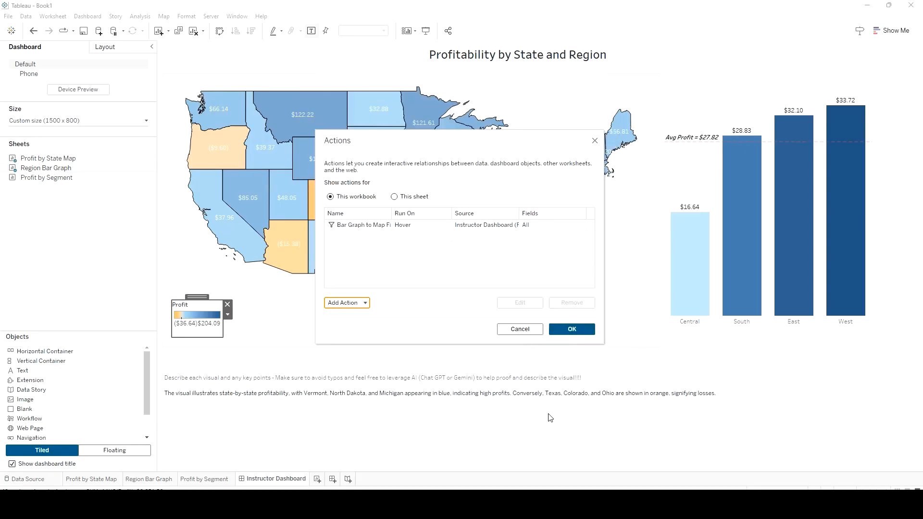
{"action": "left_click", "coordinate": [571, 329]}
{"action": "mouse_move", "coordinate": [698, 248]}
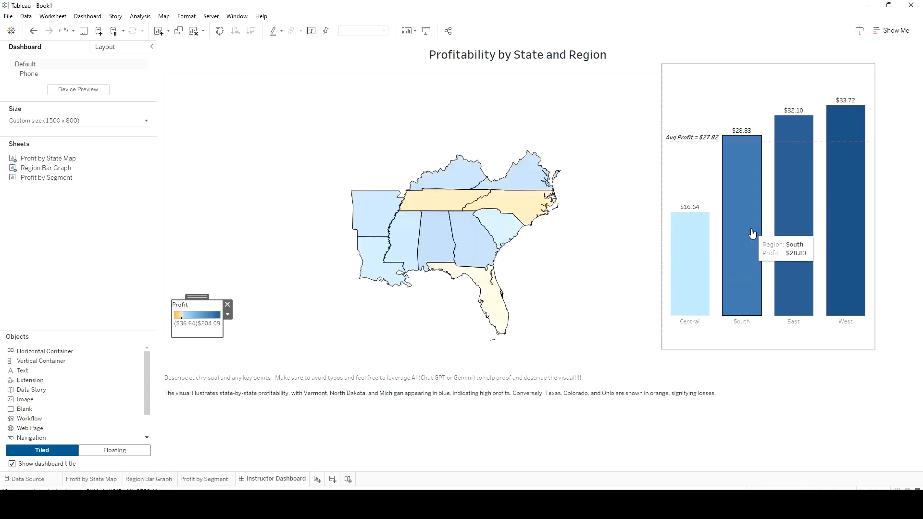
{"action": "mouse_move", "coordinate": [809, 220]}
{"action": "mouse_move", "coordinate": [860, 178]}
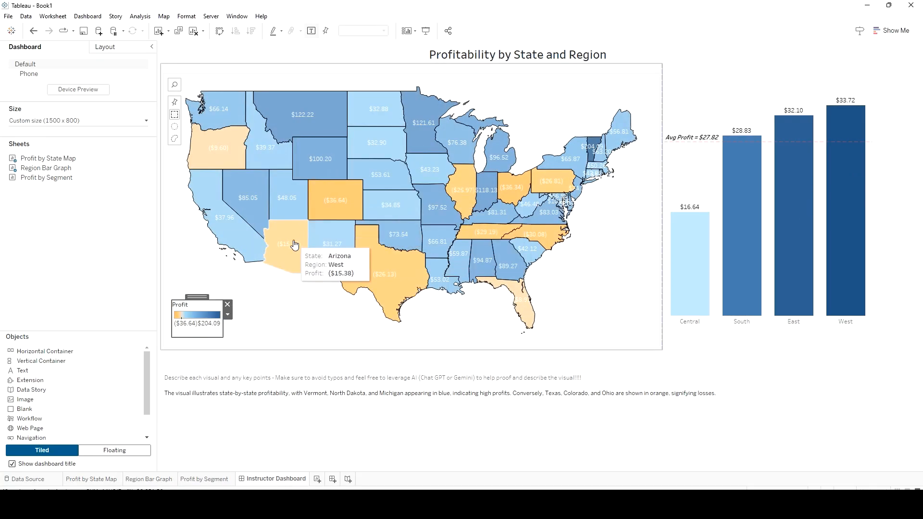
In the Profit by State Map tooltip, move the Region line above the State line and tidy the spacing before its field
{"action": "left_click", "coordinate": [92, 479]}
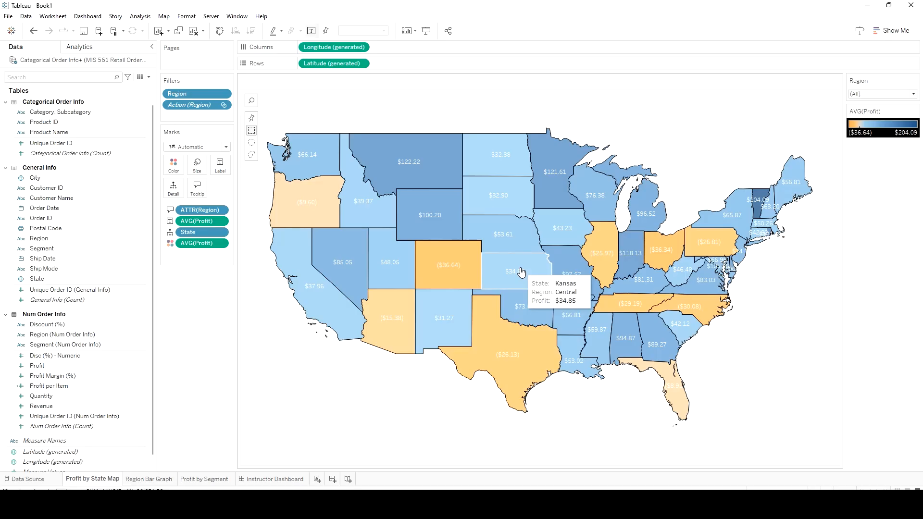
{"action": "left_click", "coordinate": [197, 188]}
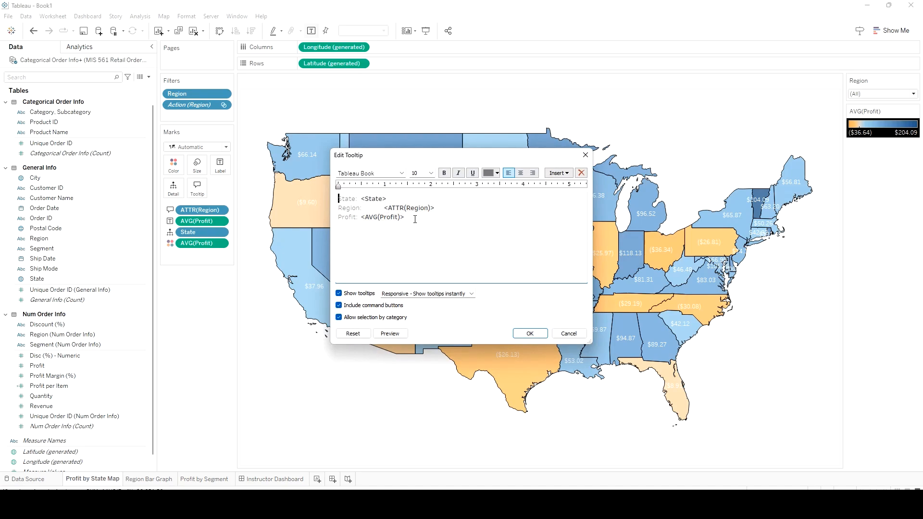
{"action": "left_click_drag", "start_coordinate": [448, 208], "coordinate": [342, 208]}
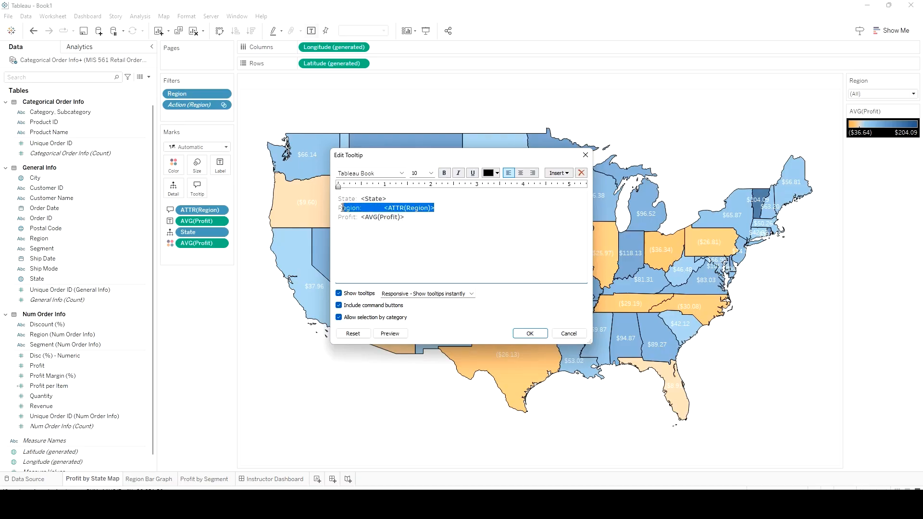
{"action": "key", "text": "BackSpace"}
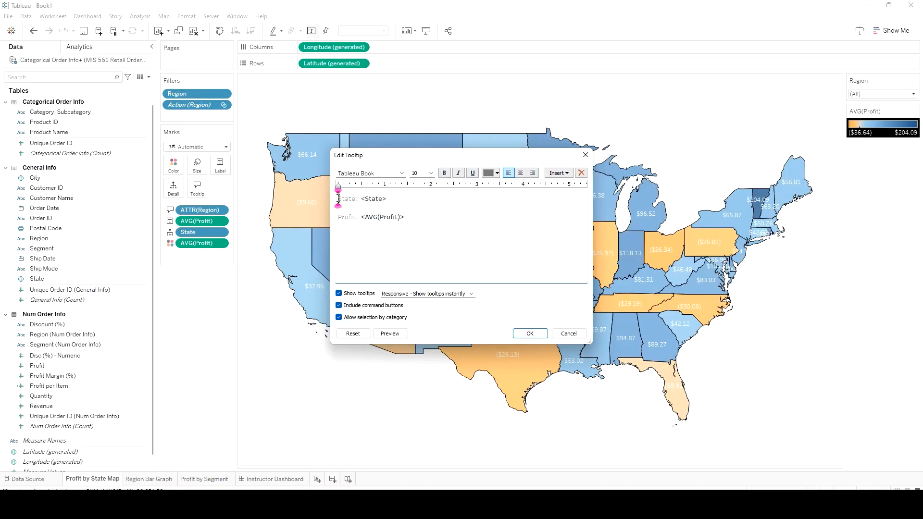
{"action": "left_click", "coordinate": [338, 199]}
{"action": "key", "text": "Return"}
{"action": "type", "text": "Region:\t<ATTR(Region)>"}
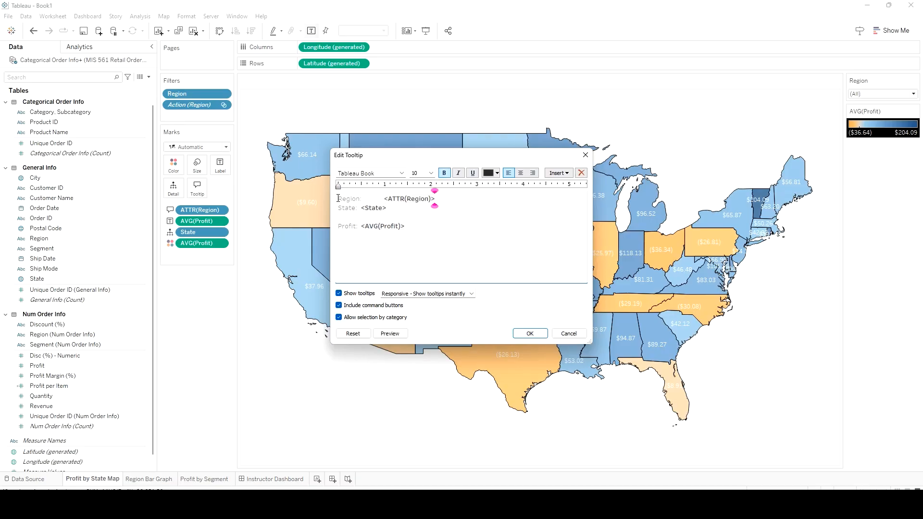
{"action": "left_click", "coordinate": [382, 197]}
{"action": "key", "text": "BackSpace"}
Format the Profit line of the tooltip in bold black text
{"action": "left_click_drag", "start_coordinate": [415, 226], "coordinate": [336, 227]}
{"action": "key", "text": "ctrl+b"}
{"action": "left_click", "coordinate": [497, 173]}
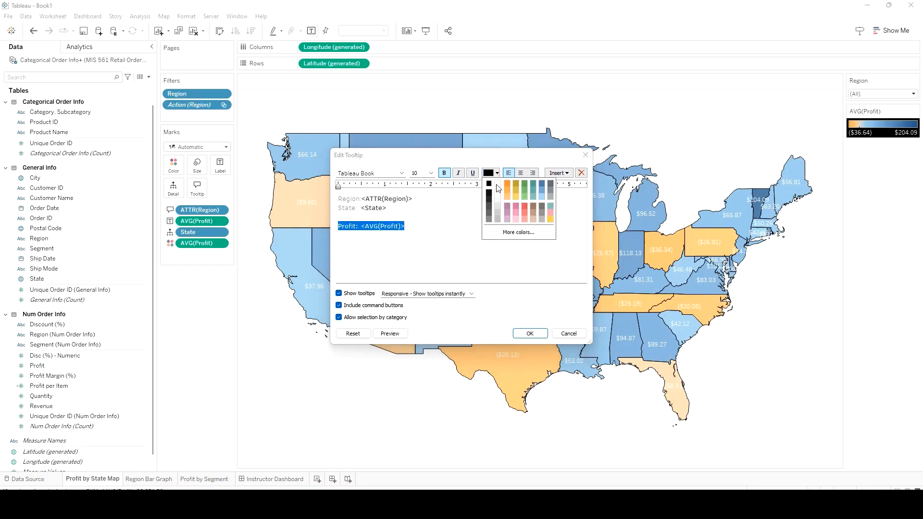
{"action": "left_click", "coordinate": [496, 187]}
{"action": "left_click", "coordinate": [412, 232]}
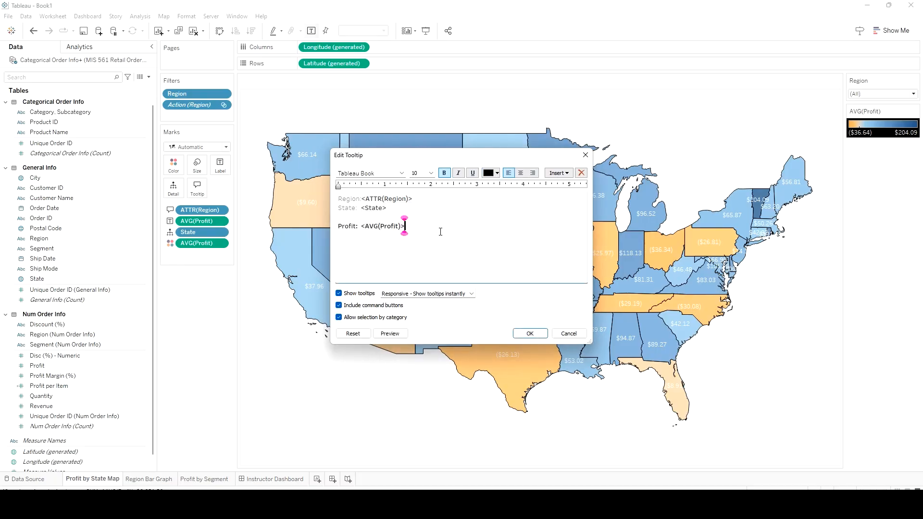
Insert the Profit by Segment sheet below the Profit line of the tooltip and save the tooltip
{"action": "key", "text": "Return"}
{"action": "left_click", "coordinate": [564, 176]}
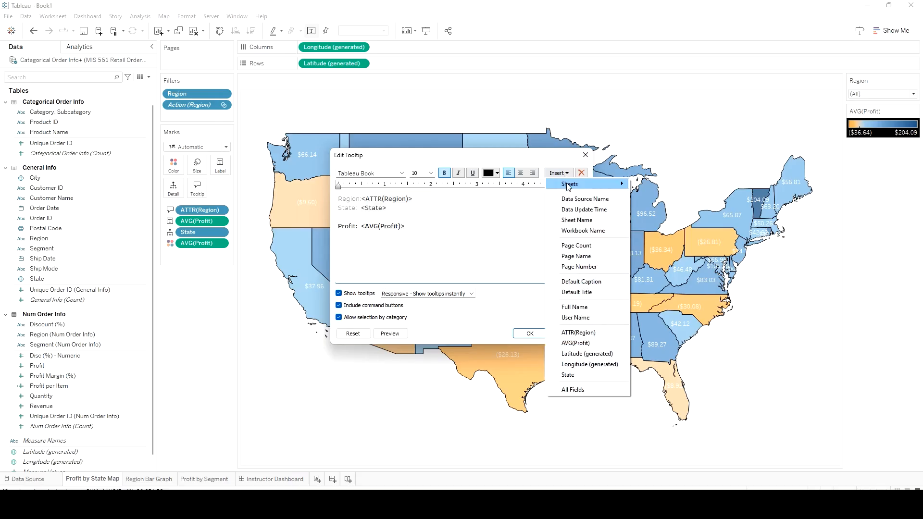
{"action": "mouse_move", "coordinate": [569, 187]}
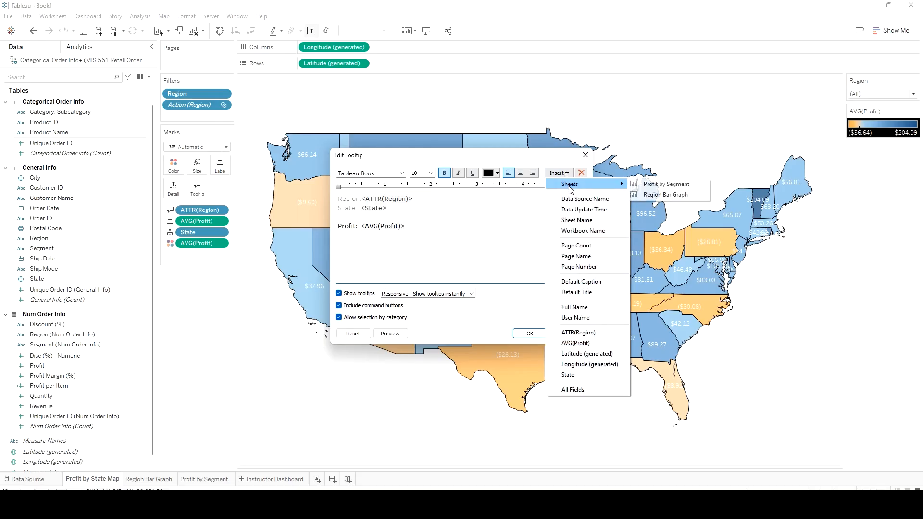
{"action": "left_click", "coordinate": [676, 185]}
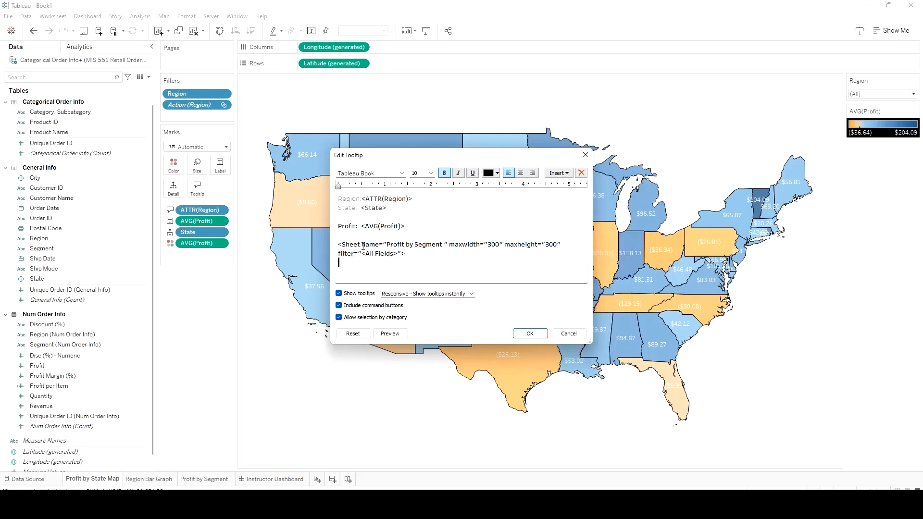
{"action": "left_click", "coordinate": [535, 335]}
{"action": "mouse_move", "coordinate": [536, 337]}
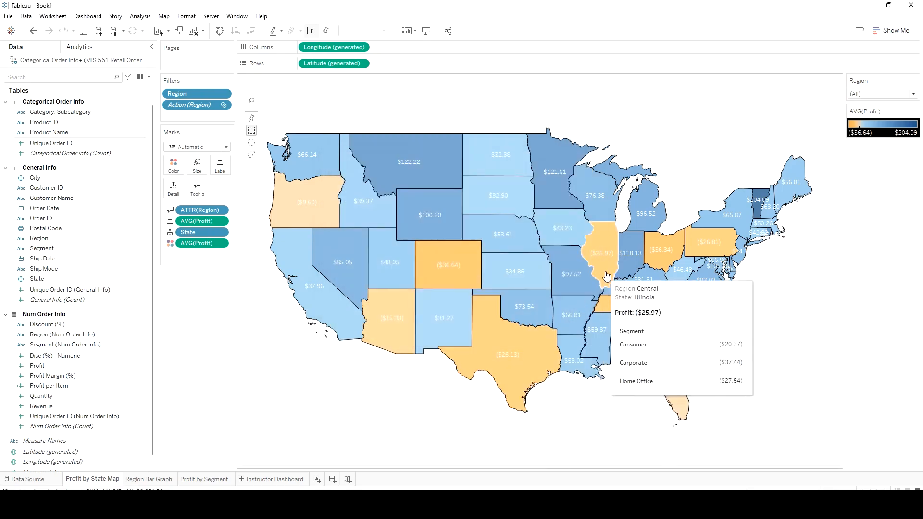
{"action": "mouse_move", "coordinate": [759, 220]}
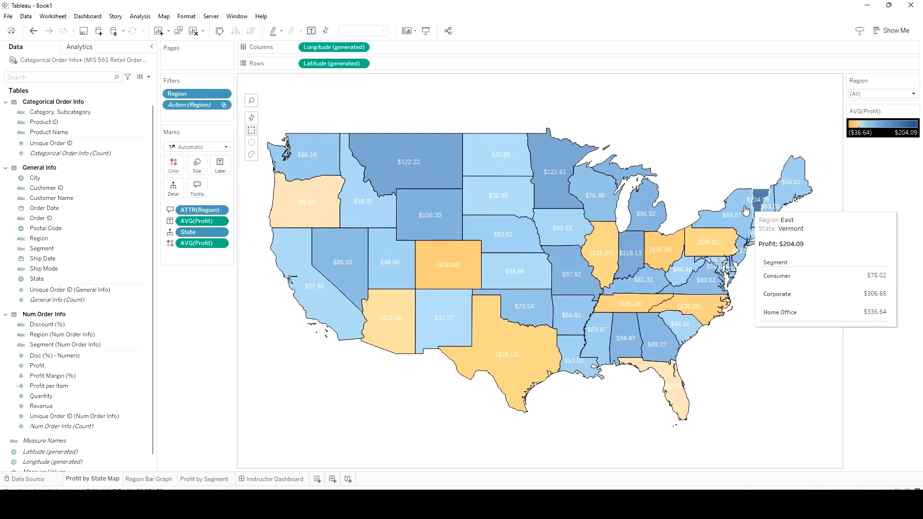
{"action": "mouse_move", "coordinate": [592, 273]}
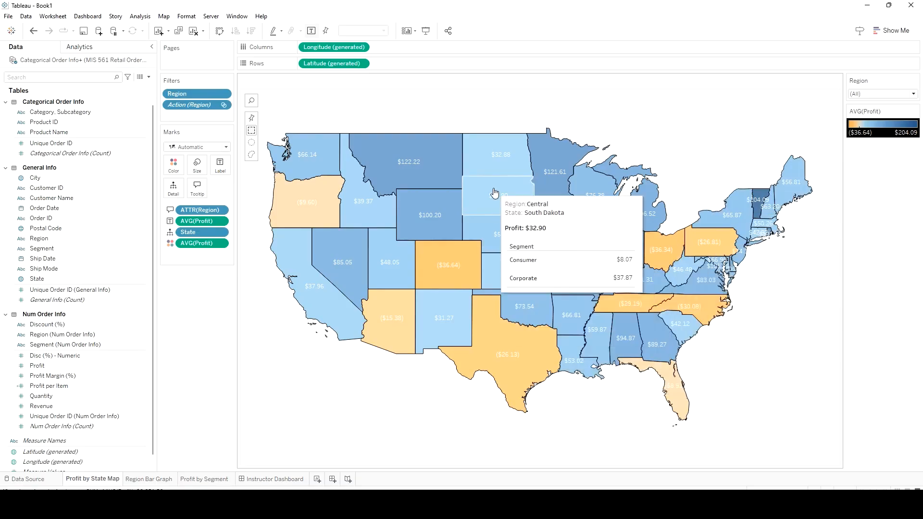
On the Instructor Dashboard, add a floating text object reading "Hover over each state to see a breakdown by order segment"
{"action": "left_click", "coordinate": [263, 480]}
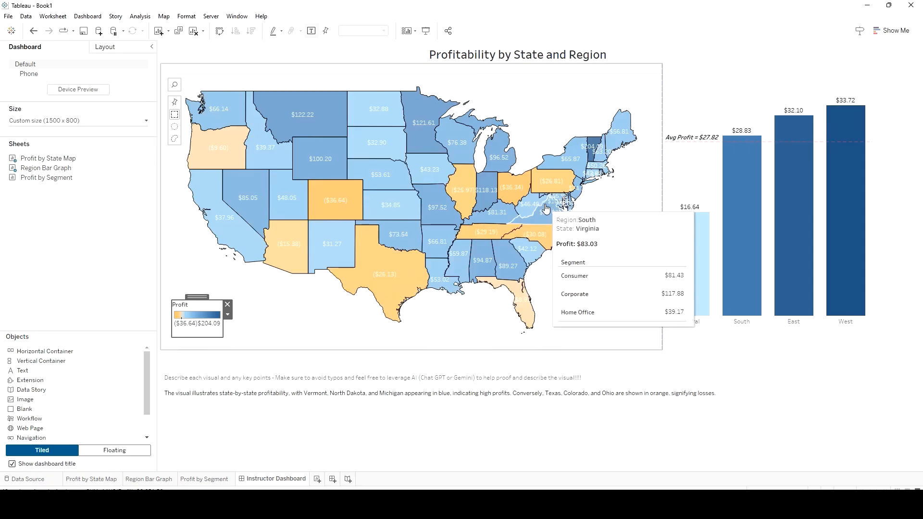
{"action": "left_click", "coordinate": [101, 452]}
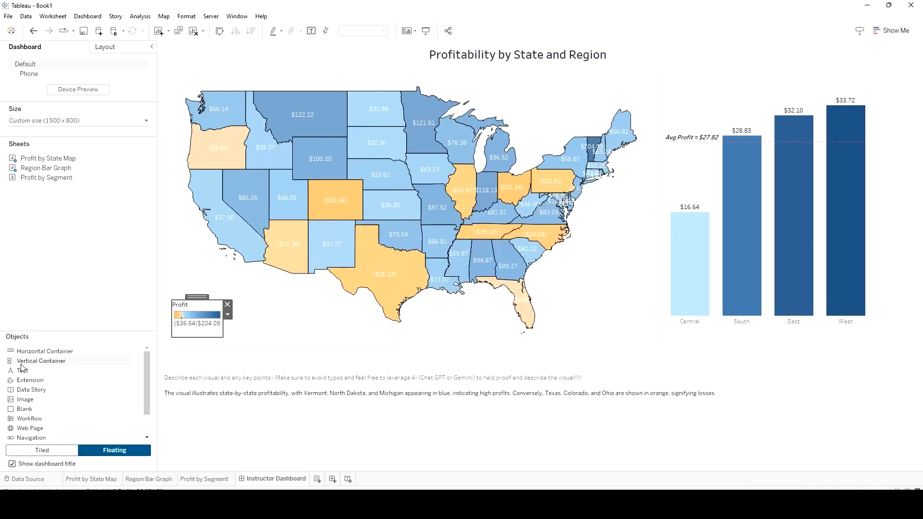
{"action": "left_click_drag", "start_coordinate": [23, 370], "coordinate": [163, 219]}
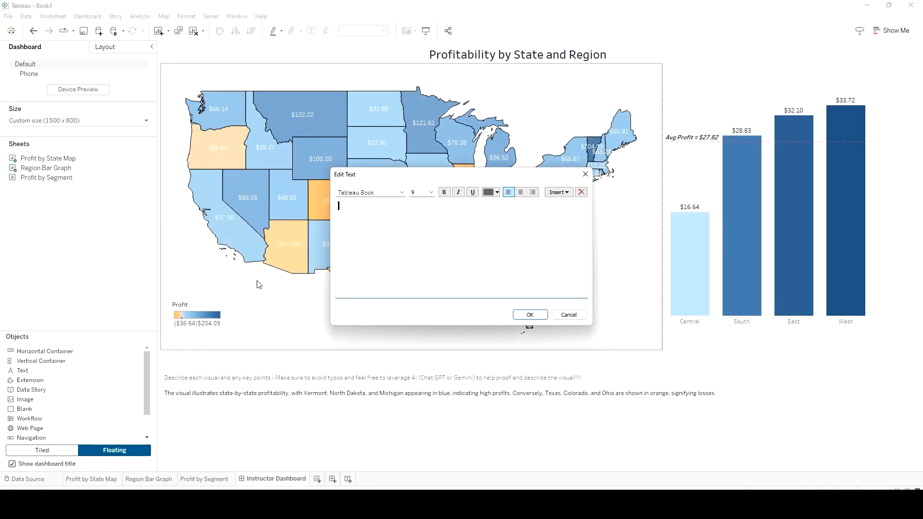
{"action": "type", "text": "Hover over each state to see a breakdown by"}
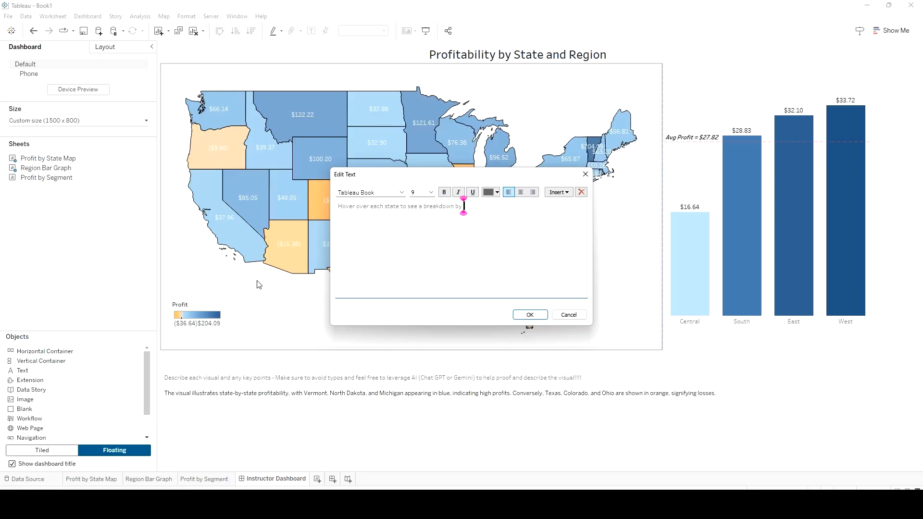
{"action": "type", "text": " order segment"}
Format the hover note in red italic text and confirm it
{"action": "left_click_drag", "start_coordinate": [504, 206], "coordinate": [338, 207]}
{"action": "left_click", "coordinate": [497, 192]}
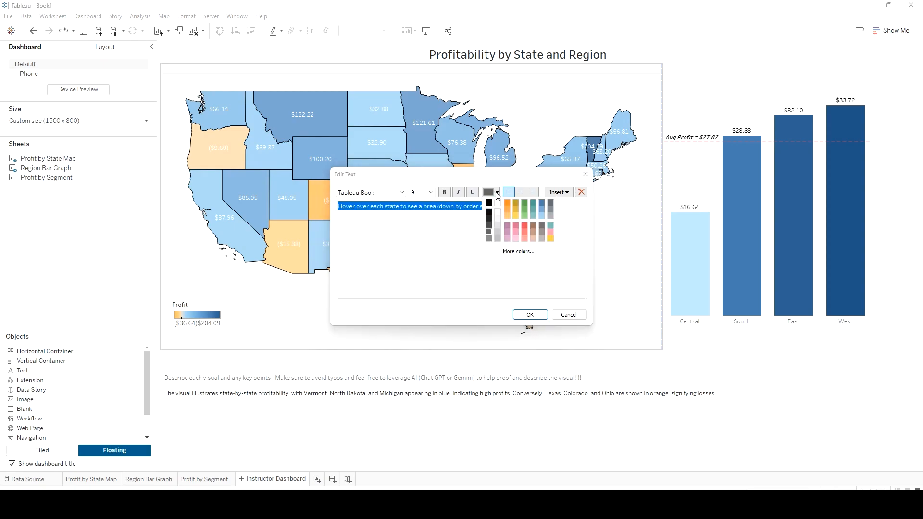
{"action": "left_click", "coordinate": [518, 251]}
{"action": "left_click", "coordinate": [560, 173]}
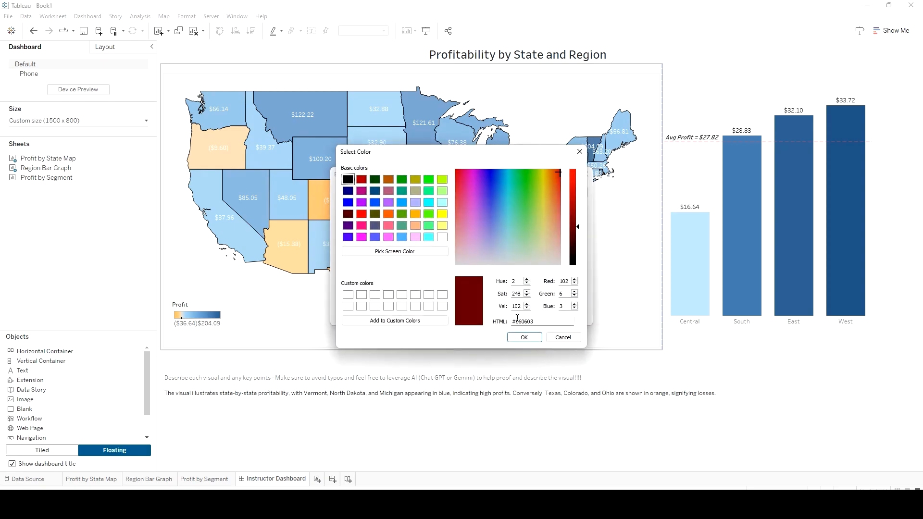
{"action": "left_click_drag", "start_coordinate": [577, 227], "coordinate": [587, 176]}
{"action": "left_click", "coordinate": [524, 337]}
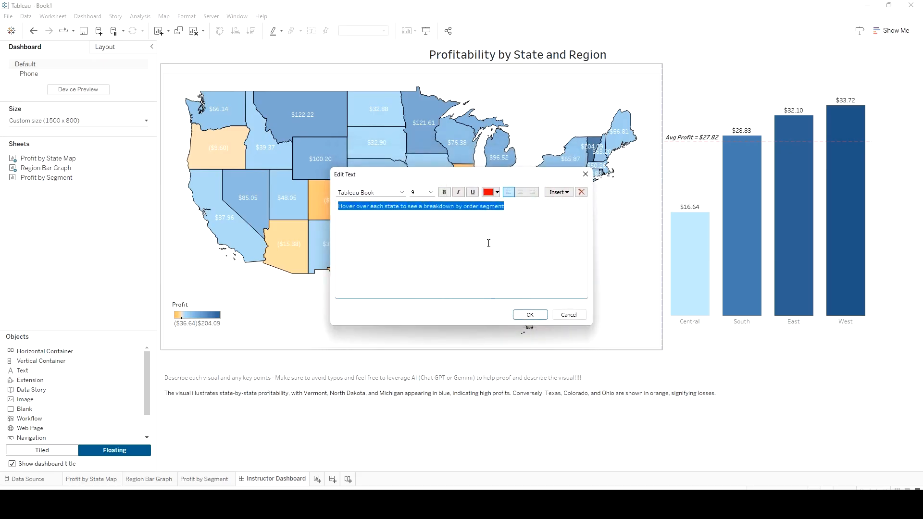
{"action": "key", "text": "ctrl+i"}
{"action": "left_click", "coordinate": [523, 314]}
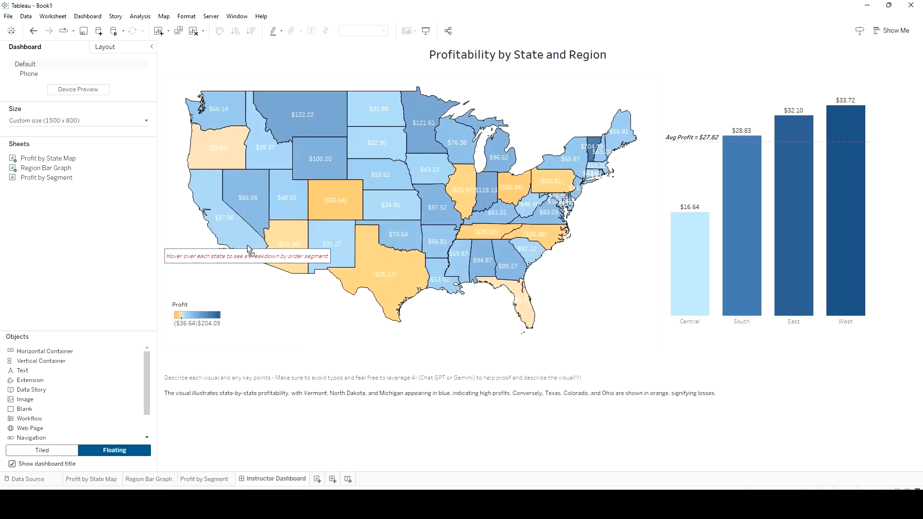
Place the hover note below the map's southwest corner and move the Profit legend, widened, beside Florida
{"action": "left_click_drag", "start_coordinate": [247, 247], "coordinate": [601, 314]}
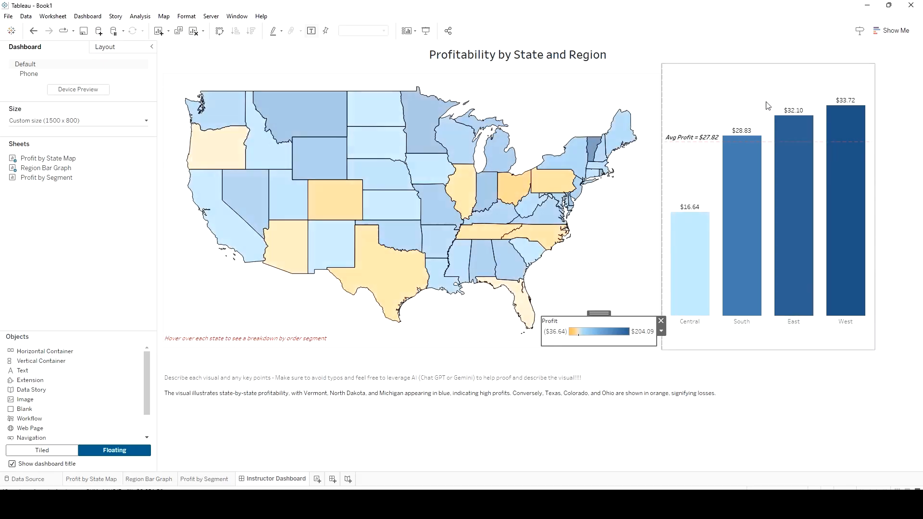
Save the workbook as "Tableau Pt 1"
{"action": "left_click", "coordinate": [83, 32]}
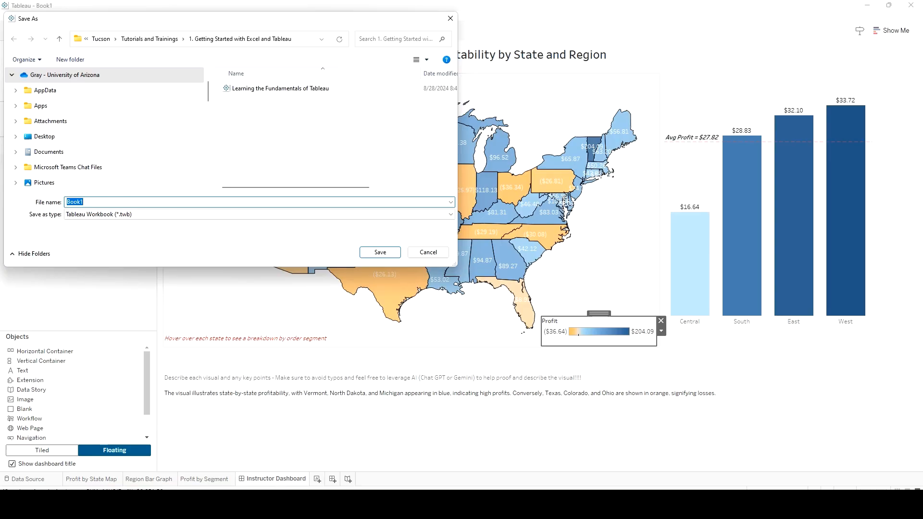
{"action": "type", "text": "Tableau Pt 1"}
{"action": "key", "text": "Return"}
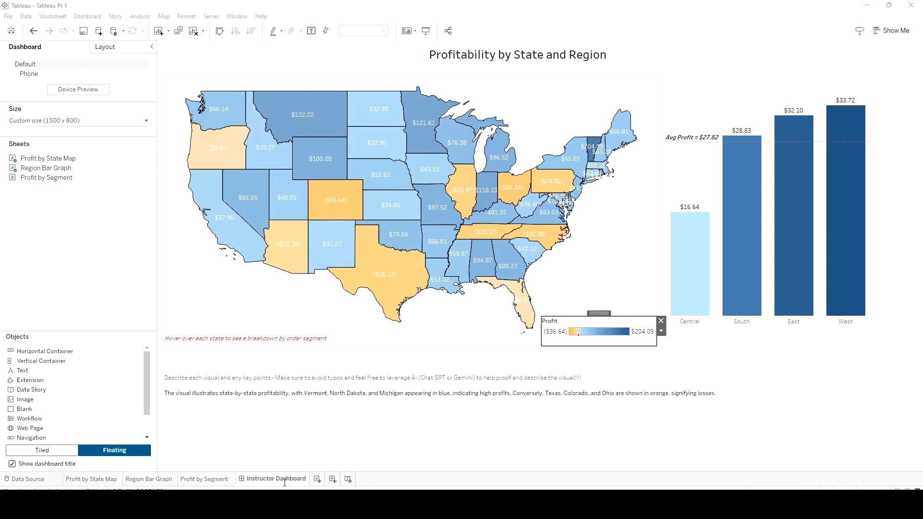
{"action": "left_click", "coordinate": [271, 442]}
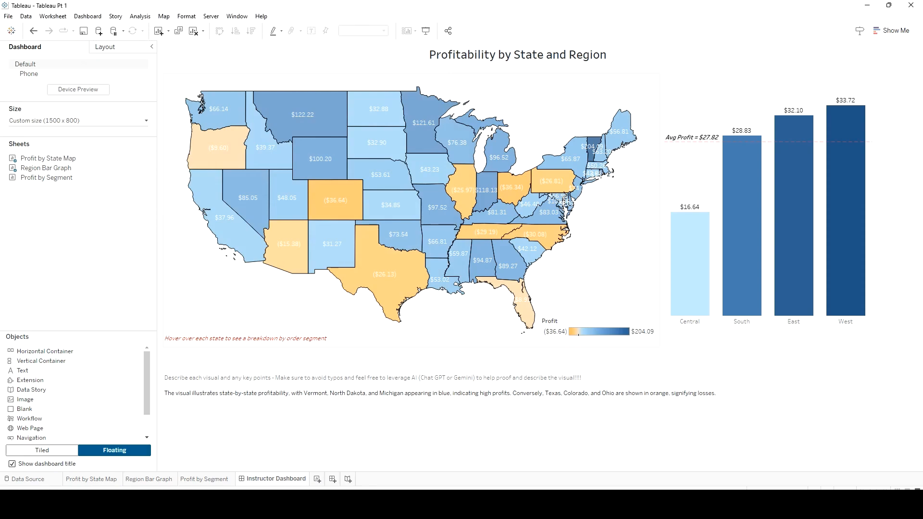
Create a new dashboard and name it "Student Dashboard"
{"action": "left_click", "coordinate": [333, 479]}
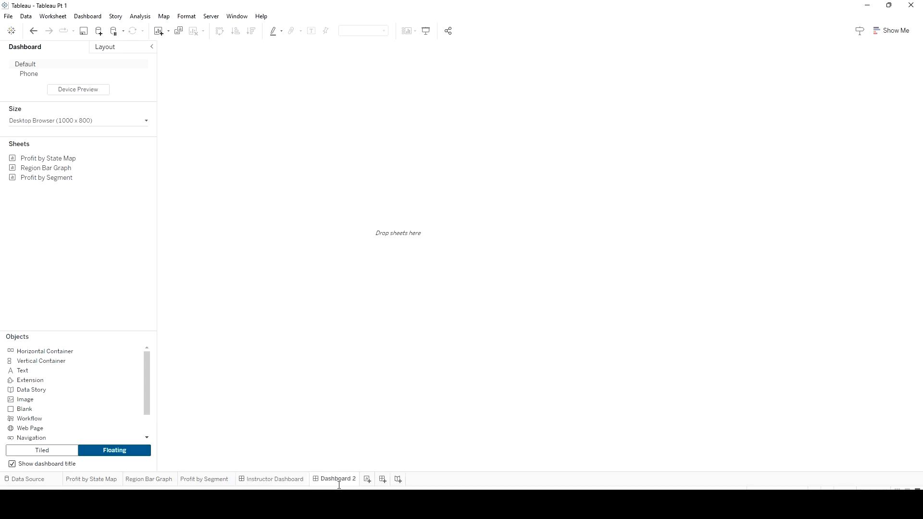
{"action": "right_click", "coordinate": [338, 485]}
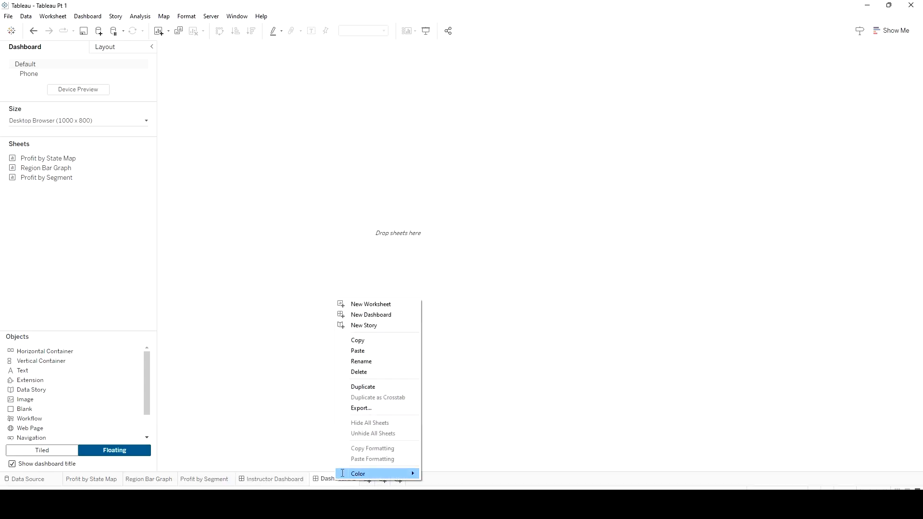
{"action": "left_click", "coordinate": [381, 360]}
{"action": "type", "text": "Student DAsh"}
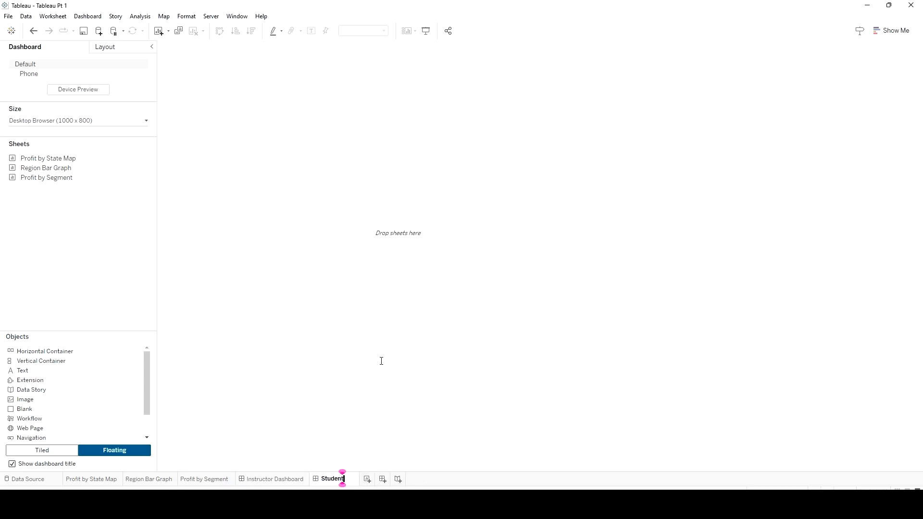
{"action": "key", "text": "BackSpace"}
{"action": "key", "text": "BackSpace"}
{"action": "key", "text": "BackSpace"}
{"action": "type", "text": "ashboard"}
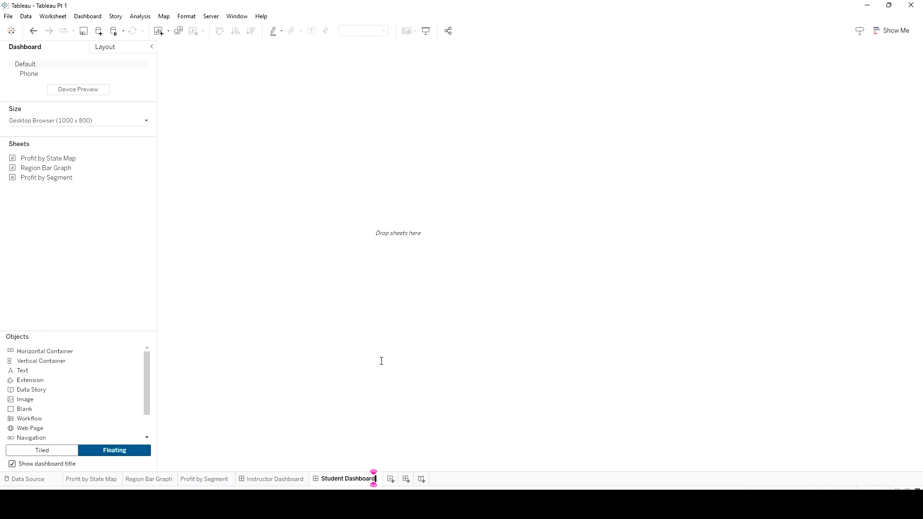
{"action": "key", "text": "Return"}
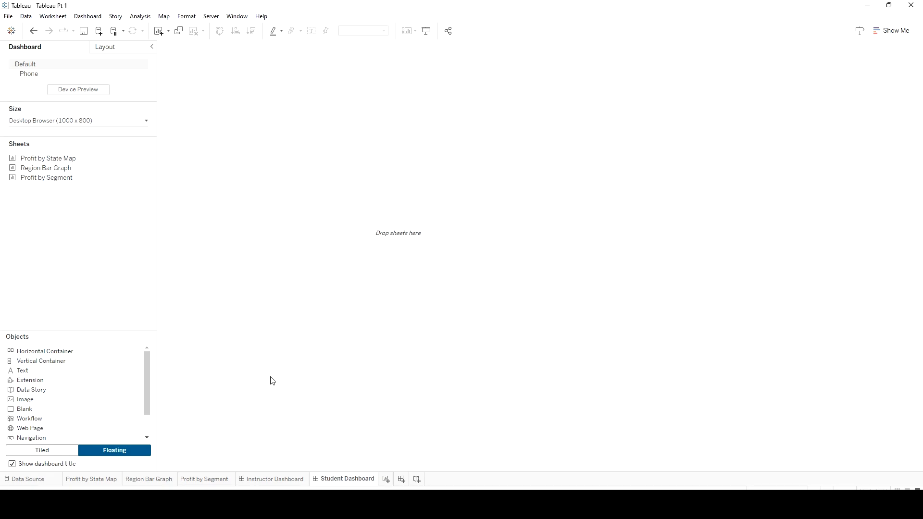
Create a new story and set its title to "Advancing in Tableau - Pt. 1"
{"action": "left_click", "coordinate": [417, 479]}
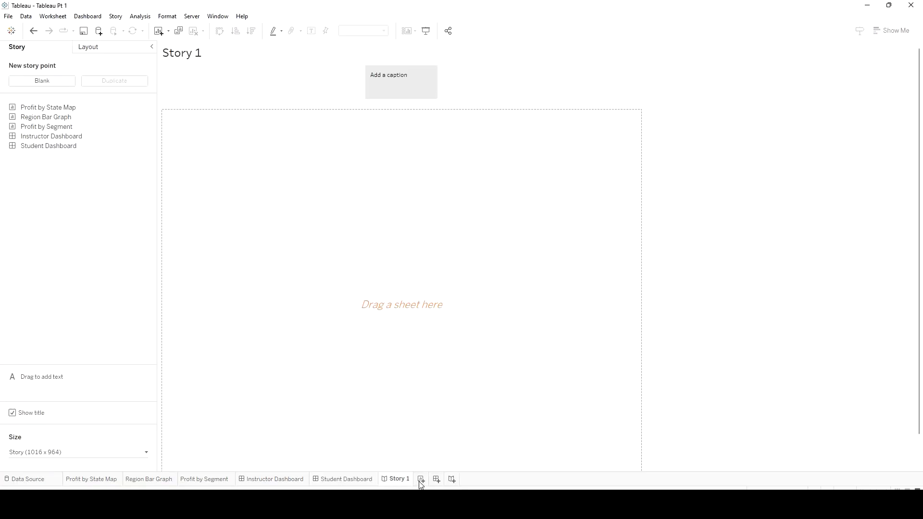
{"action": "double_click", "coordinate": [184, 57]}
{"action": "left_click_drag", "start_coordinate": [416, 203], "coordinate": [272, 205]}
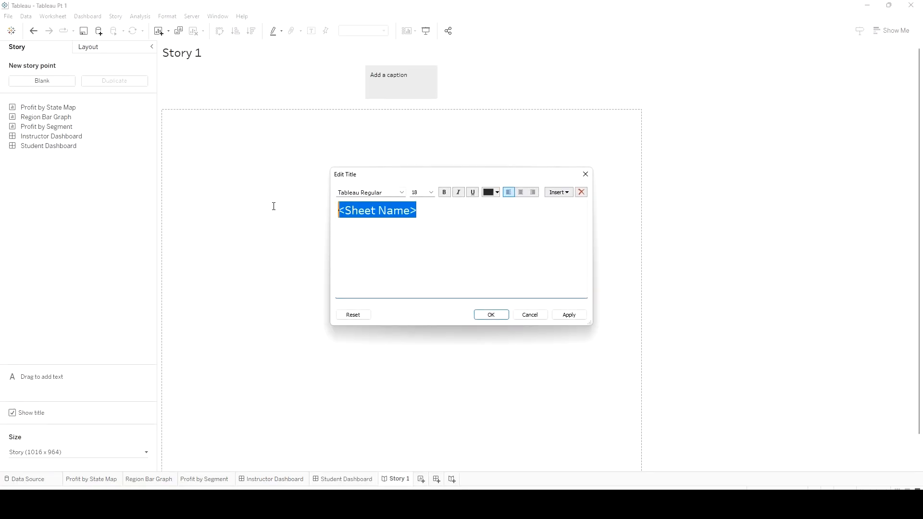
{"action": "type", "text": "Advan"}
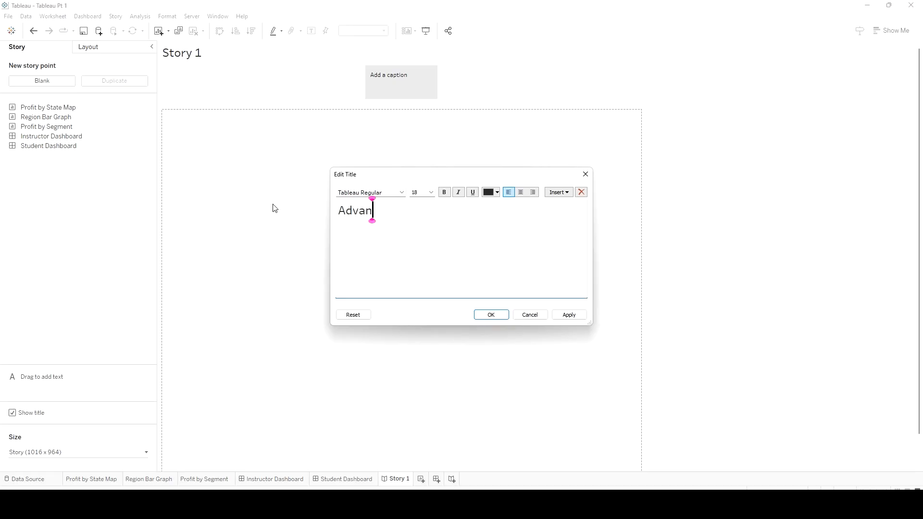
{"action": "type", "text": "cing in Tableau "}
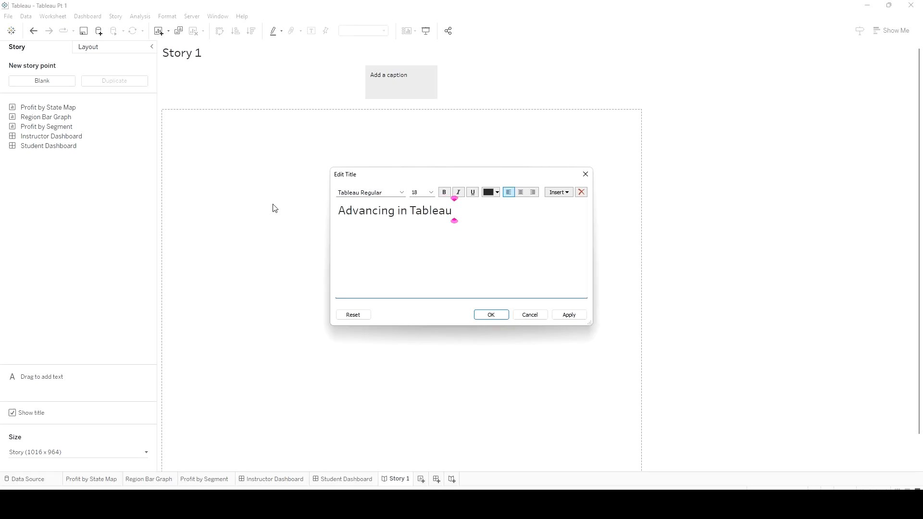
{"action": "type", "text": "- Pt. 1"}
{"action": "left_click", "coordinate": [559, 315]}
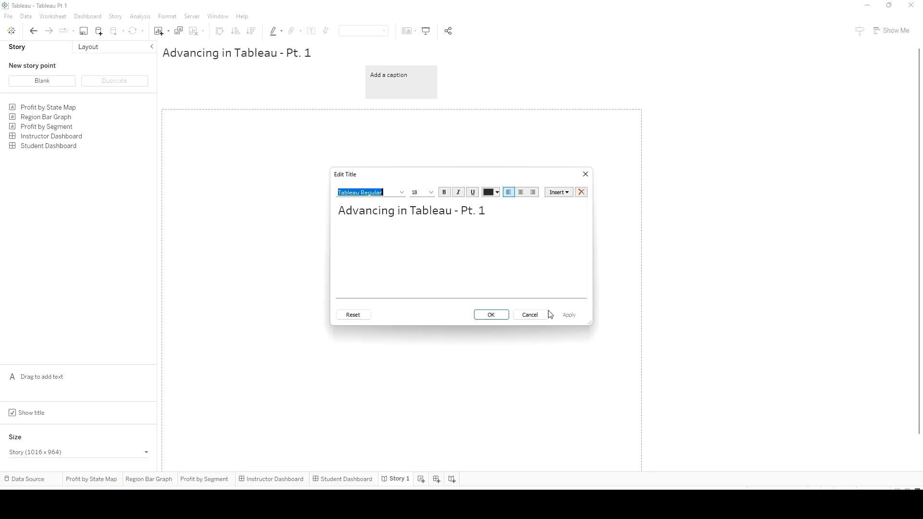
Confirm the story title and place the Instructor Dashboard in the first story point, checking how it fits
{"action": "left_click", "coordinate": [478, 318]}
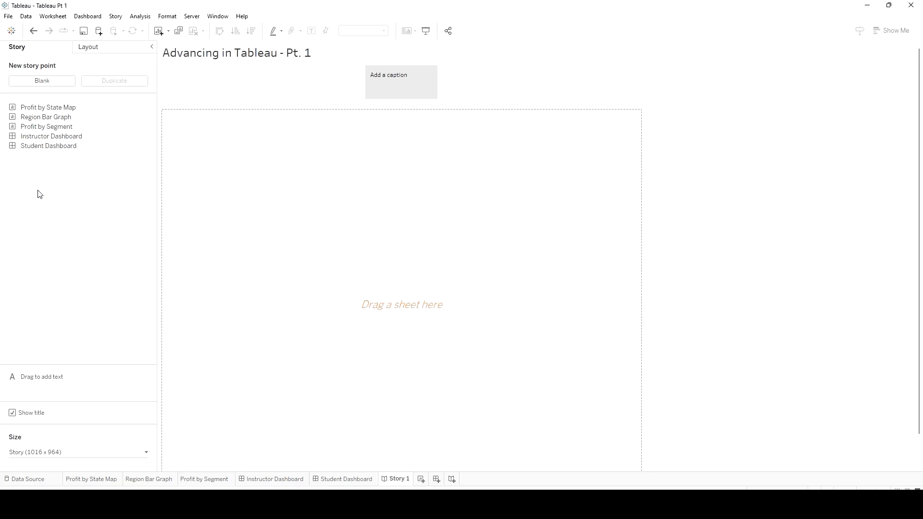
{"action": "mouse_move", "coordinate": [23, 112]}
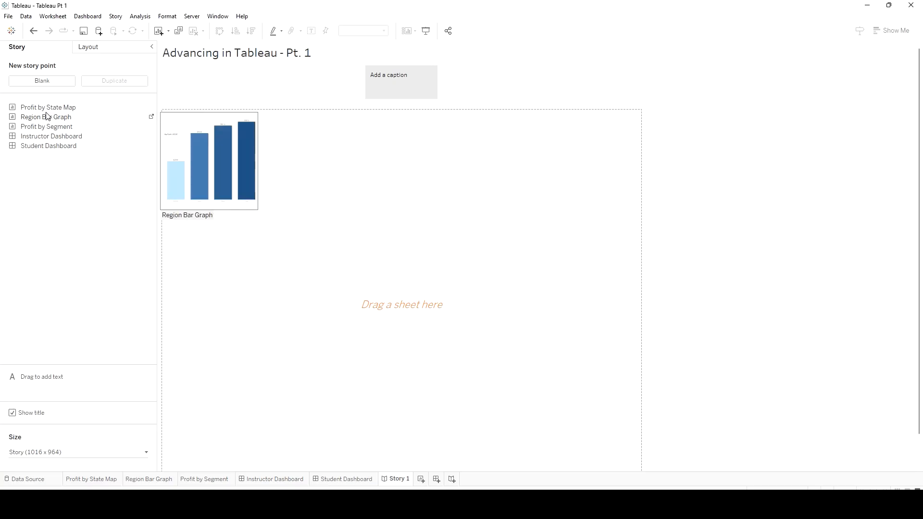
{"action": "left_click_drag", "start_coordinate": [44, 137], "coordinate": [363, 234]}
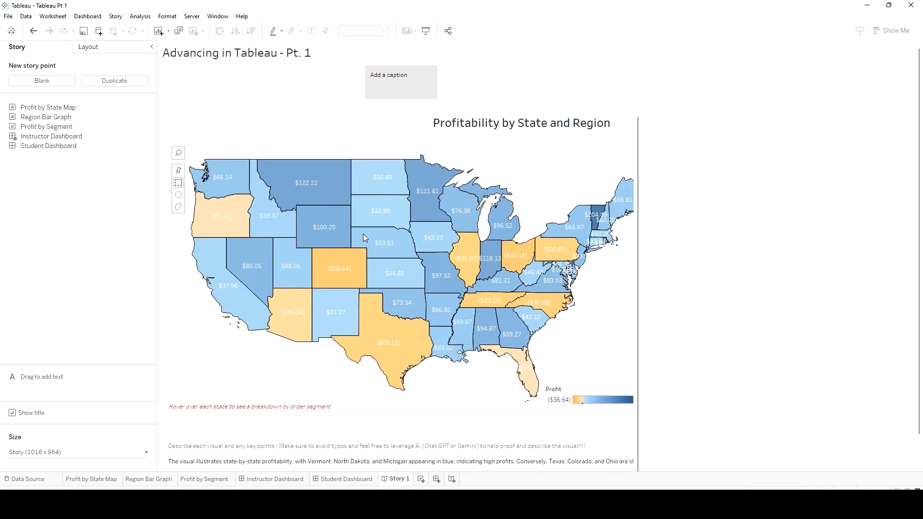
{"action": "scroll", "coordinate": [599, 346], "scroll_direction": "down", "scroll_amount": 2}
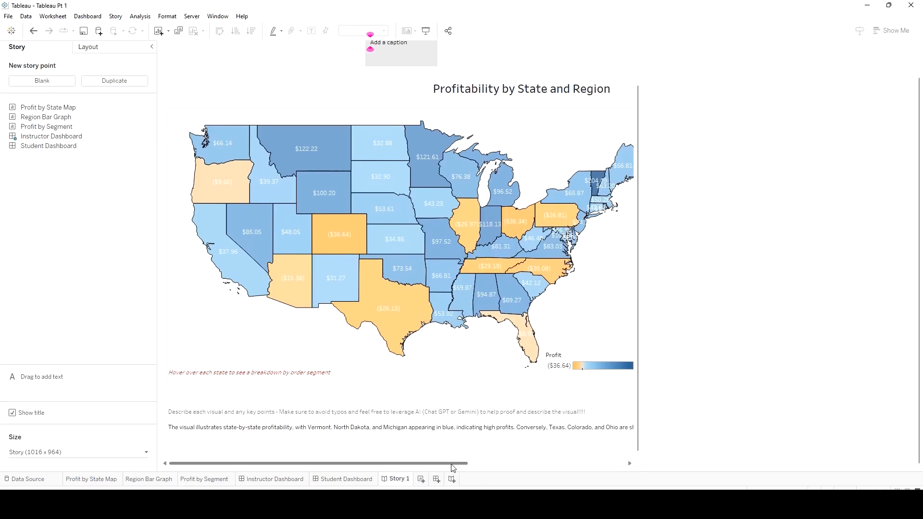
{"action": "left_click_drag", "start_coordinate": [449, 464], "coordinate": [602, 476]}
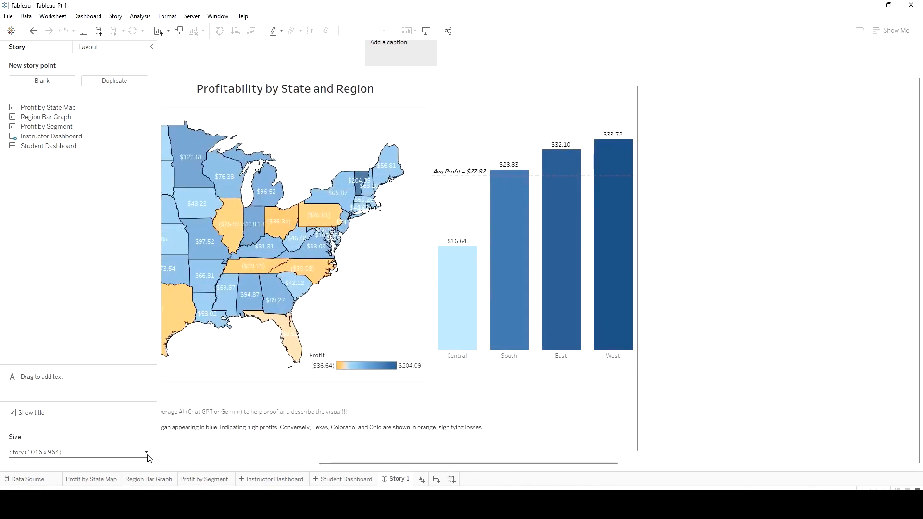
Set the story to a custom fixed size of 1500 px wide by 800 px high, matching the Instructor Dashboard
{"action": "left_click", "coordinate": [274, 478]}
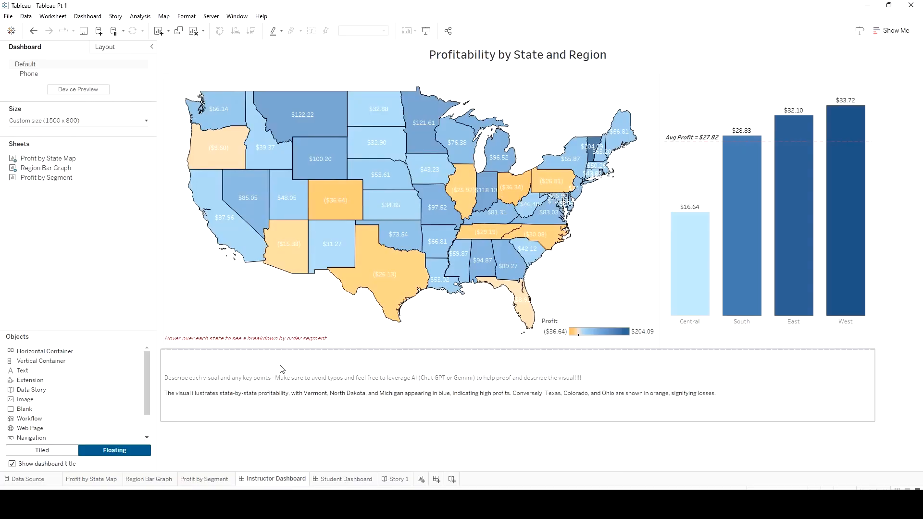
{"action": "left_click", "coordinate": [390, 478]}
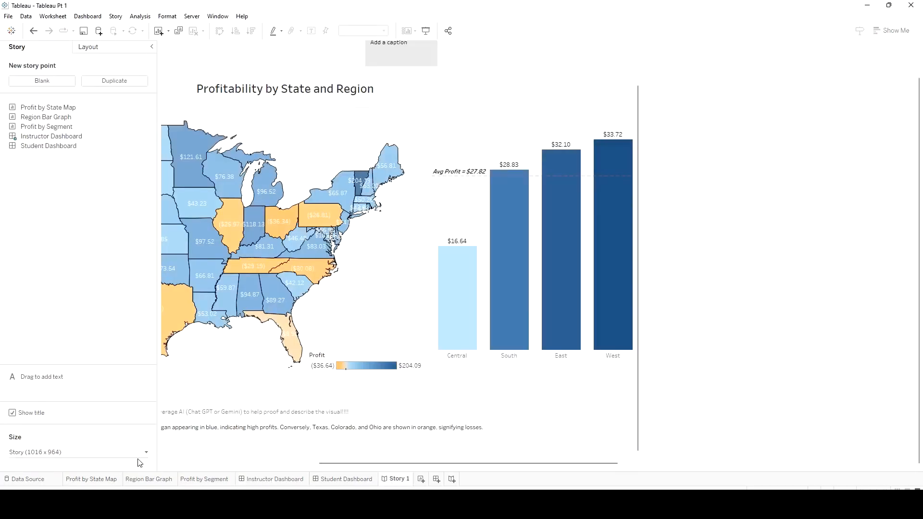
{"action": "left_click", "coordinate": [146, 453]}
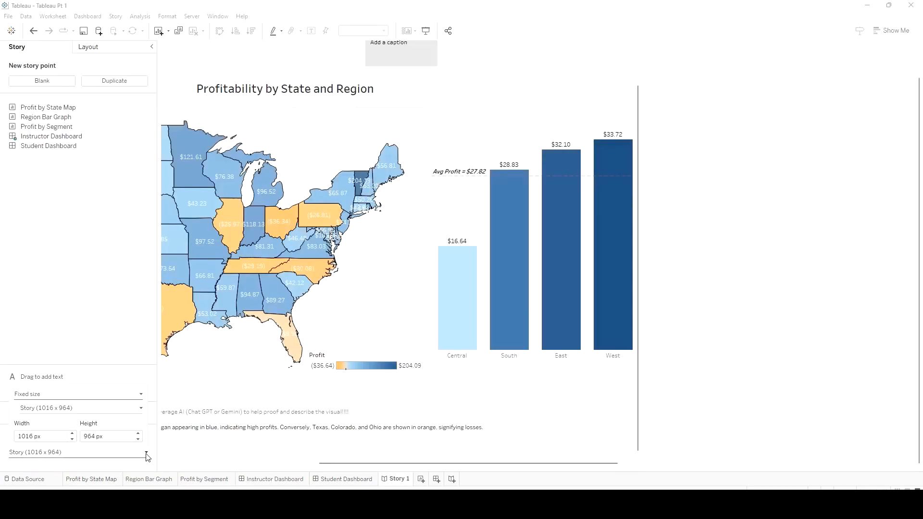
{"action": "double_click", "coordinate": [22, 436]}
{"action": "type", "text": "1500"}
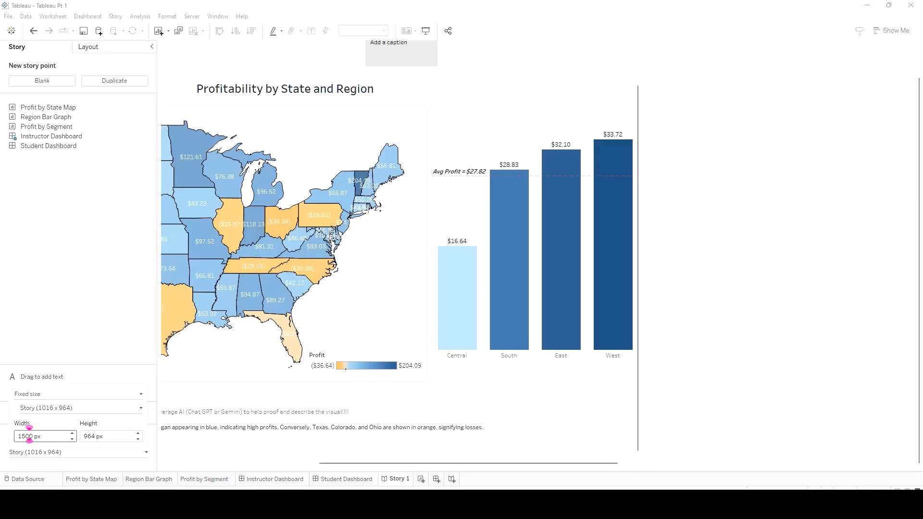
{"action": "left_click", "coordinate": [82, 436]}
{"action": "double_click", "coordinate": [81, 436]}
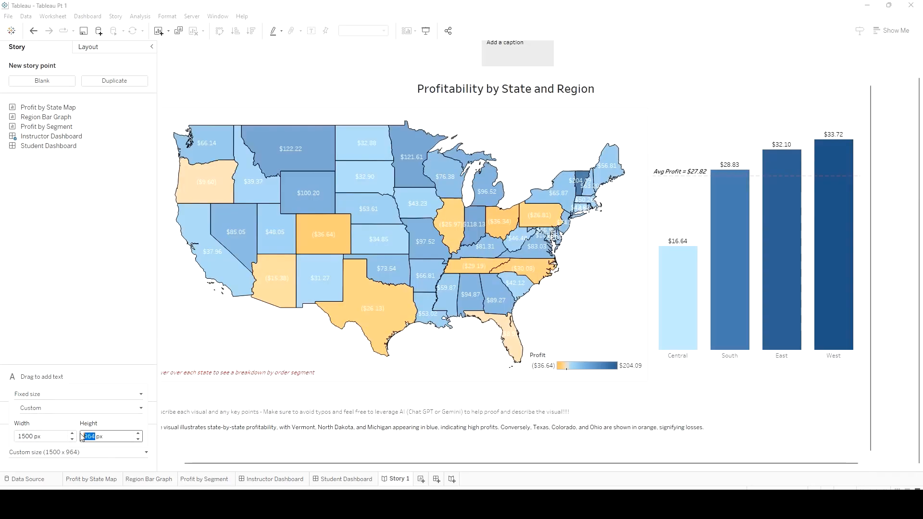
{"action": "type", "text": "800"}
{"action": "key", "text": "Return"}
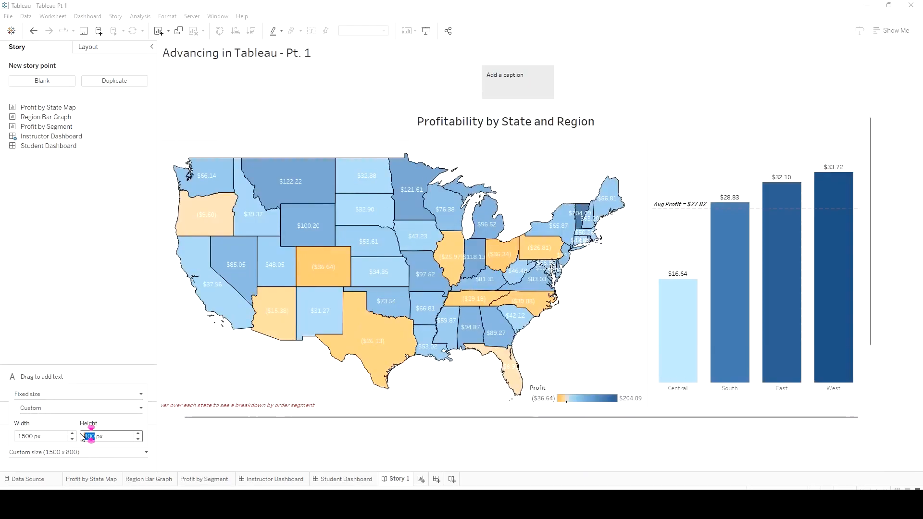
Caption the first story point "Instructor Tableau"
{"action": "left_click", "coordinate": [512, 82]}
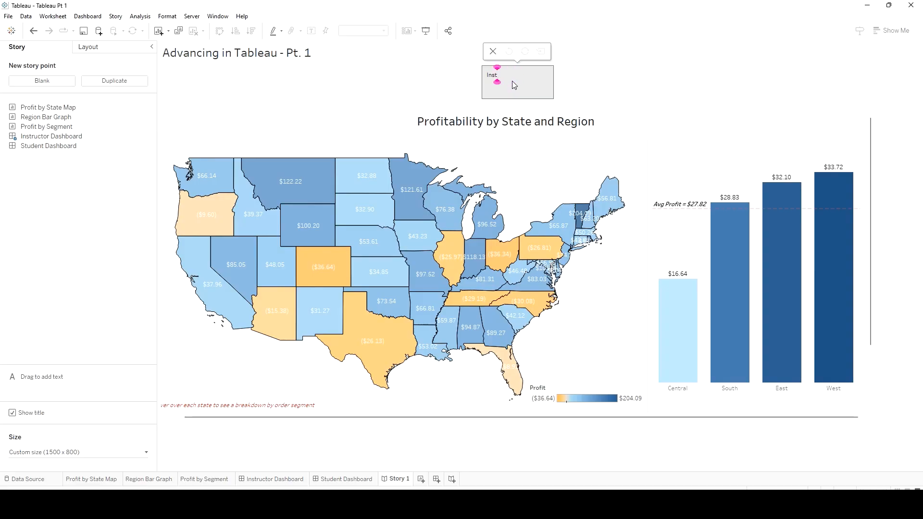
{"action": "type", "text": "eau"}
{"action": "key", "text": "Return"}
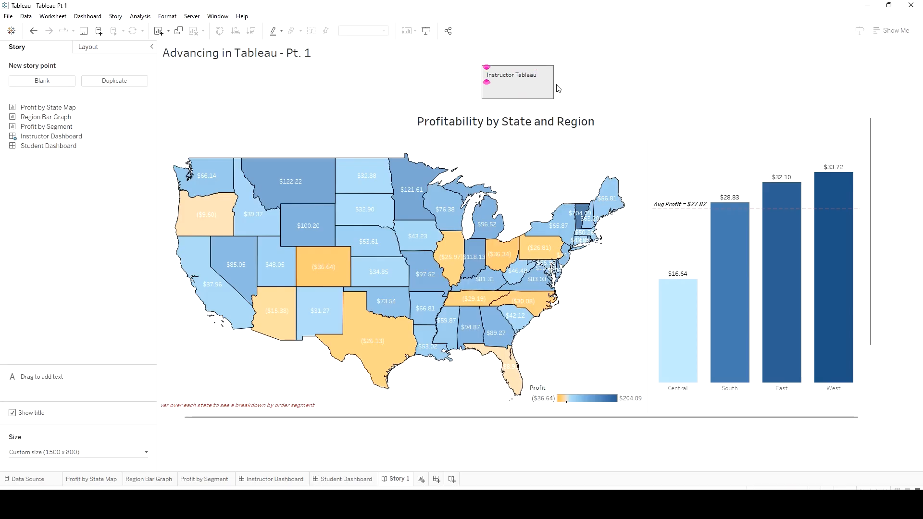
{"action": "left_click", "coordinate": [580, 90]}
{"action": "left_click", "coordinate": [515, 94]}
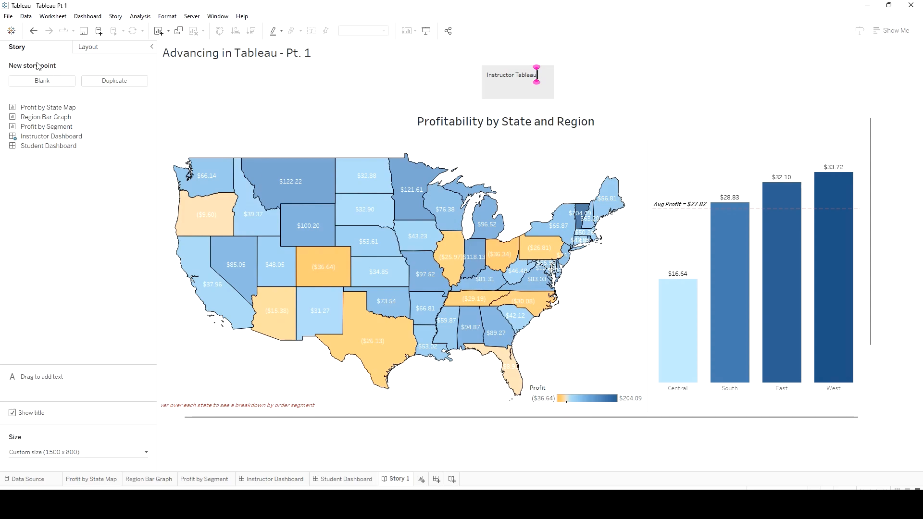
Add a blank second story point and place the Student Dashboard in it
{"action": "left_click", "coordinate": [45, 83]}
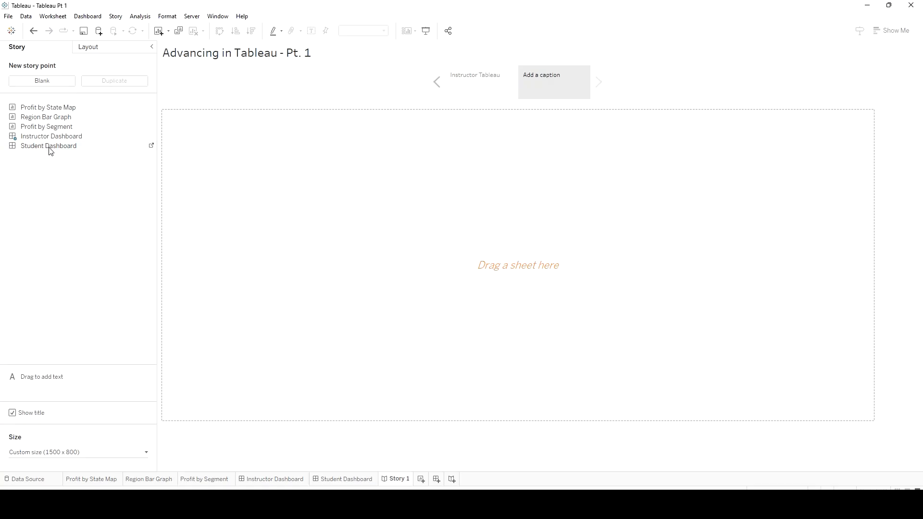
{"action": "left_click_drag", "start_coordinate": [50, 150], "coordinate": [445, 200]}
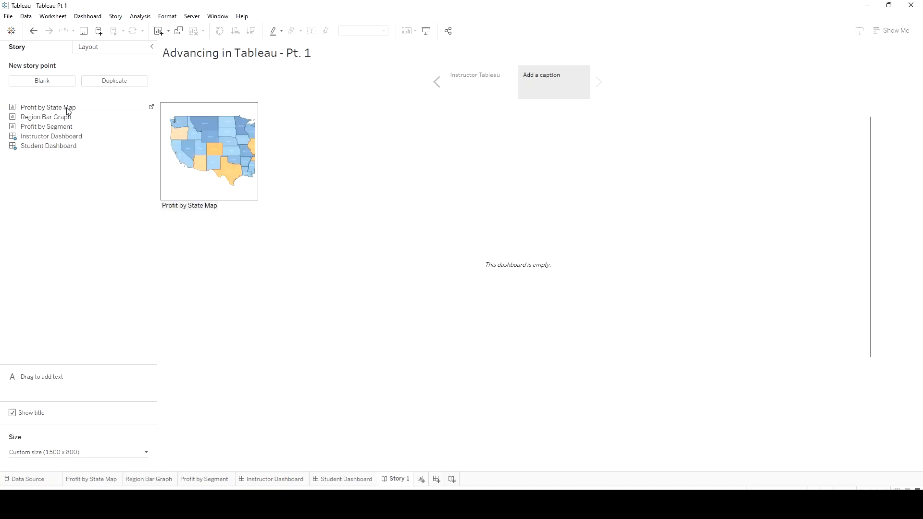
Replace the second story point's content with the Profit by State Map sheet and caption it "Student Tableau"
{"action": "left_click_drag", "start_coordinate": [68, 107], "coordinate": [423, 286]}
{"action": "left_click_drag", "start_coordinate": [506, 286], "coordinate": [506, 285]}
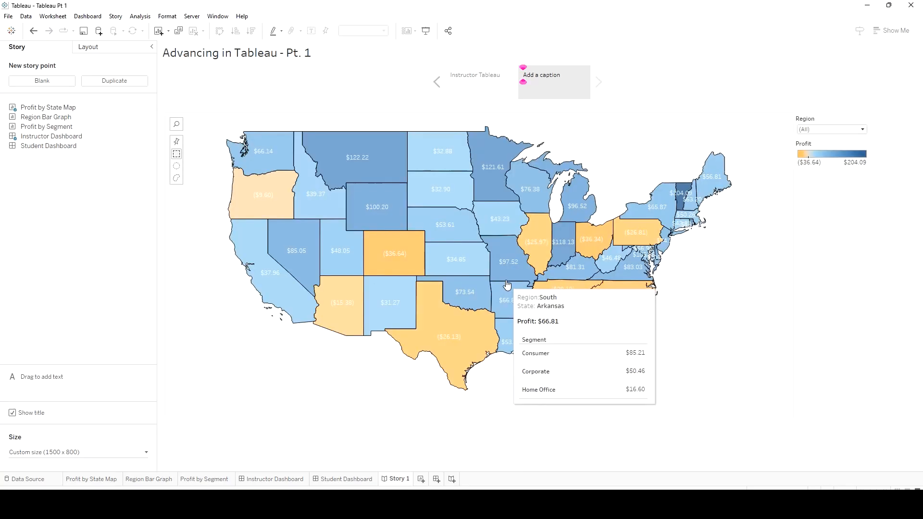
{"action": "left_click", "coordinate": [549, 79]}
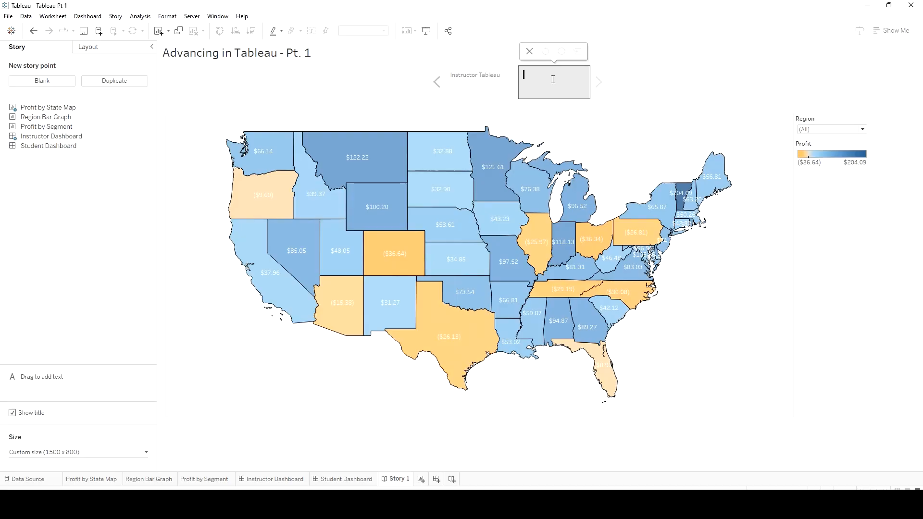
{"action": "type", "text": "student Tableau"}
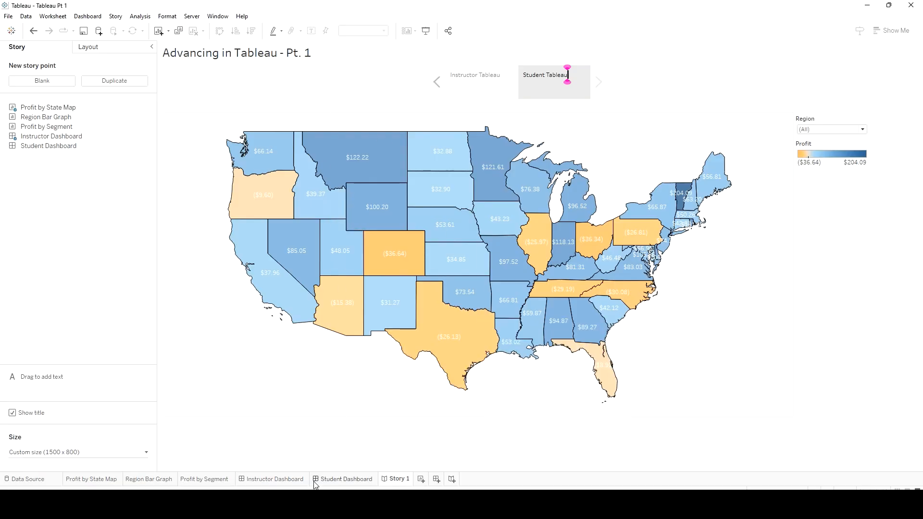
Review the Instructor Dashboard's map, bar chart and description, and the Profit by State Map sheet, and return to the story
{"action": "left_click", "coordinate": [299, 479]}
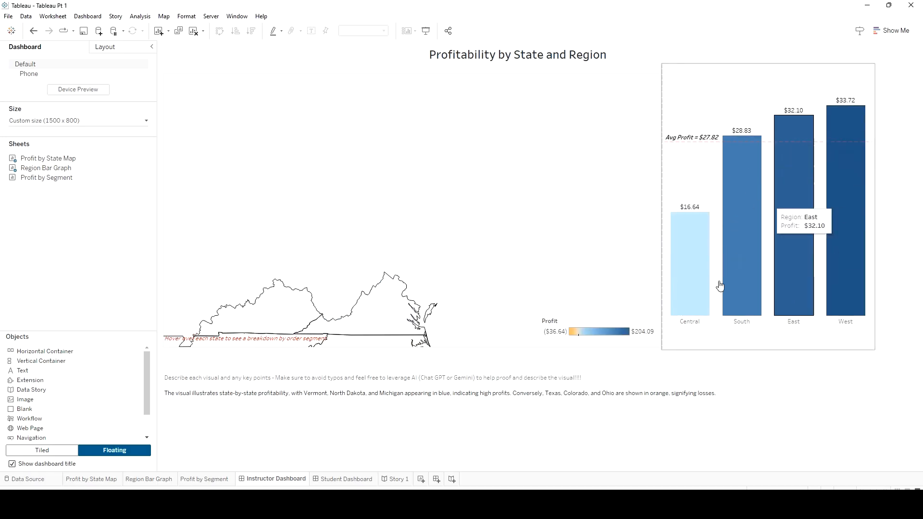
{"action": "mouse_move", "coordinate": [727, 315]}
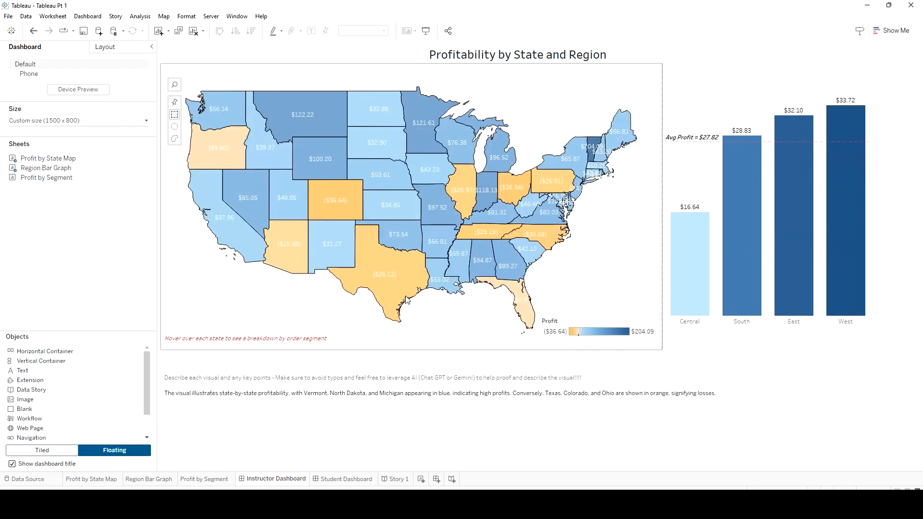
{"action": "mouse_move", "coordinate": [370, 236]}
{"action": "mouse_move", "coordinate": [486, 191]}
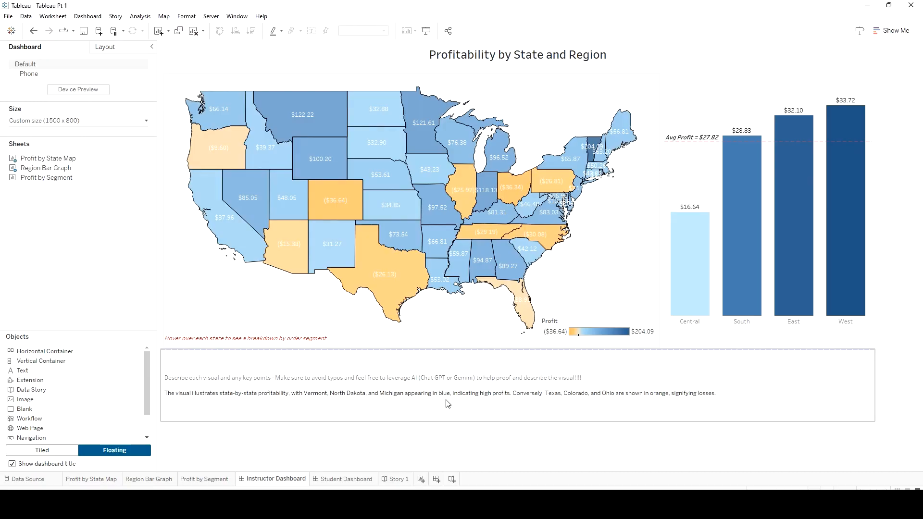
{"action": "left_click", "coordinate": [398, 479]}
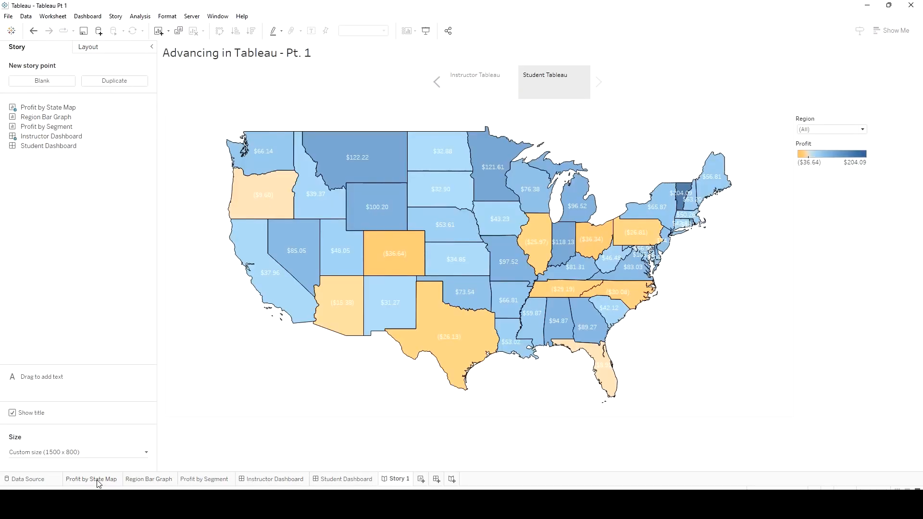
{"action": "left_click", "coordinate": [97, 481]}
{"action": "left_click", "coordinate": [400, 479]}
Show the "Instructor Tableau" story point and save the workbook
{"action": "left_click", "coordinate": [474, 87]}
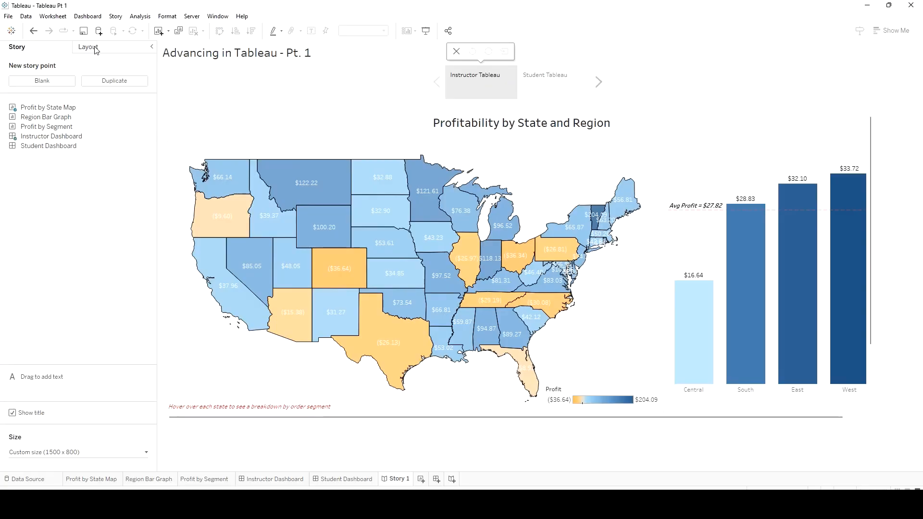
{"action": "left_click", "coordinate": [84, 31]}
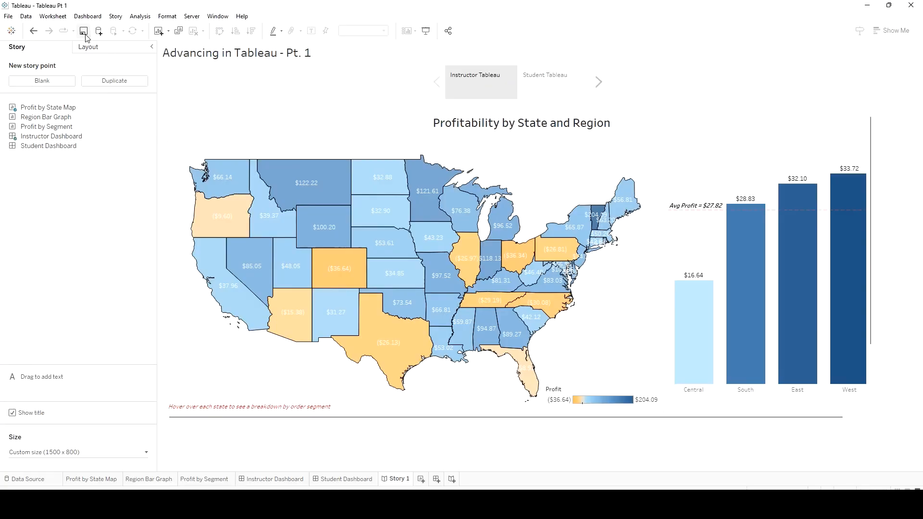